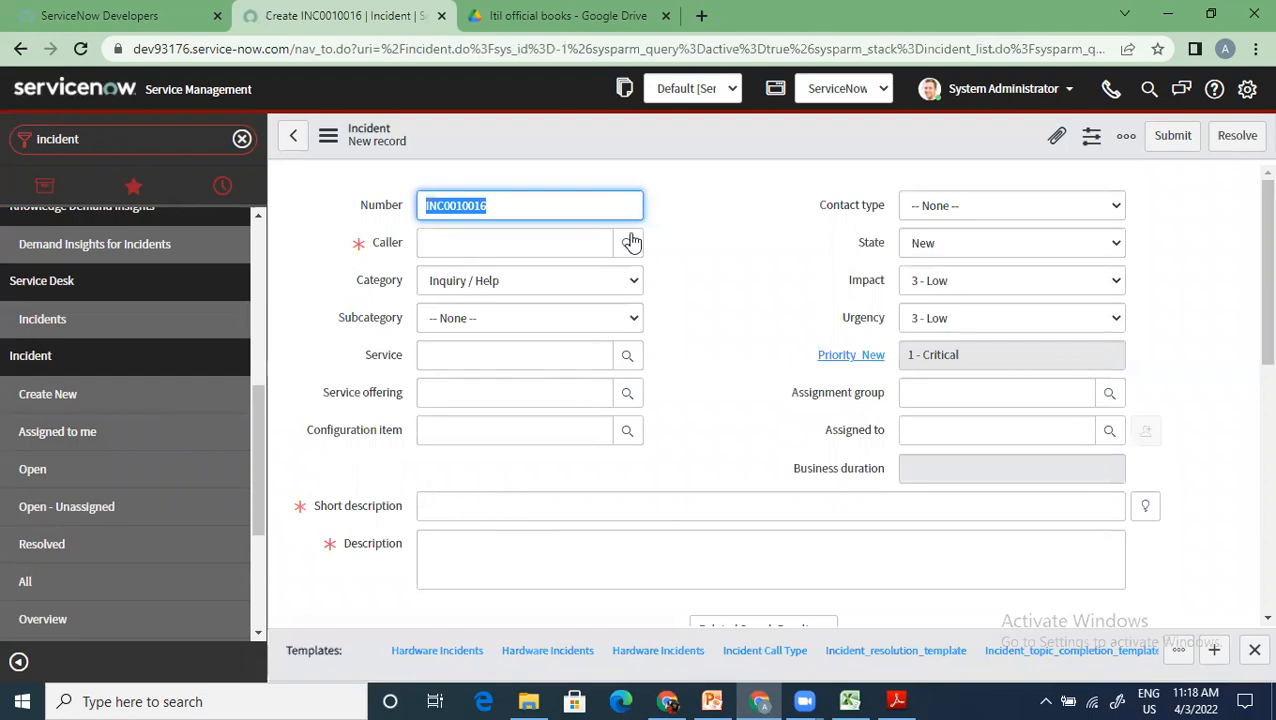
Fill in the new incident's caller with the first person among the recent selections.
{"action": "left_click", "coordinate": [529, 242]}
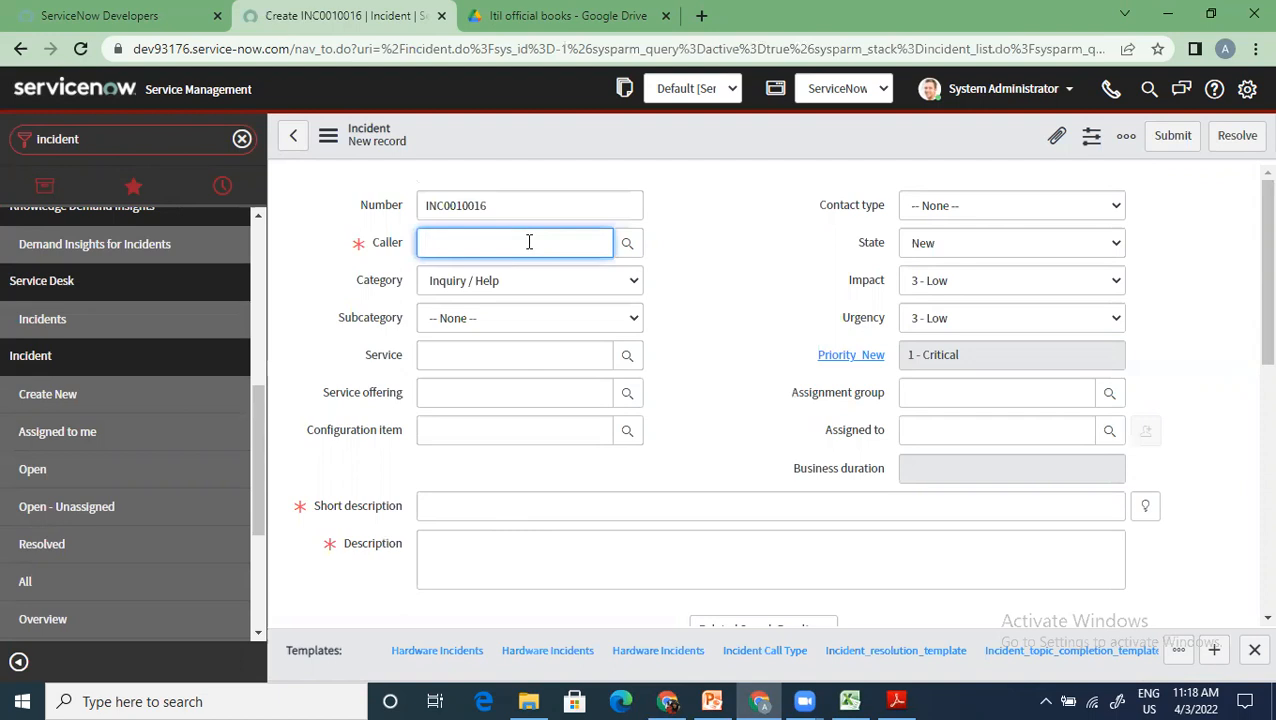
{"action": "left_click", "coordinate": [529, 242]}
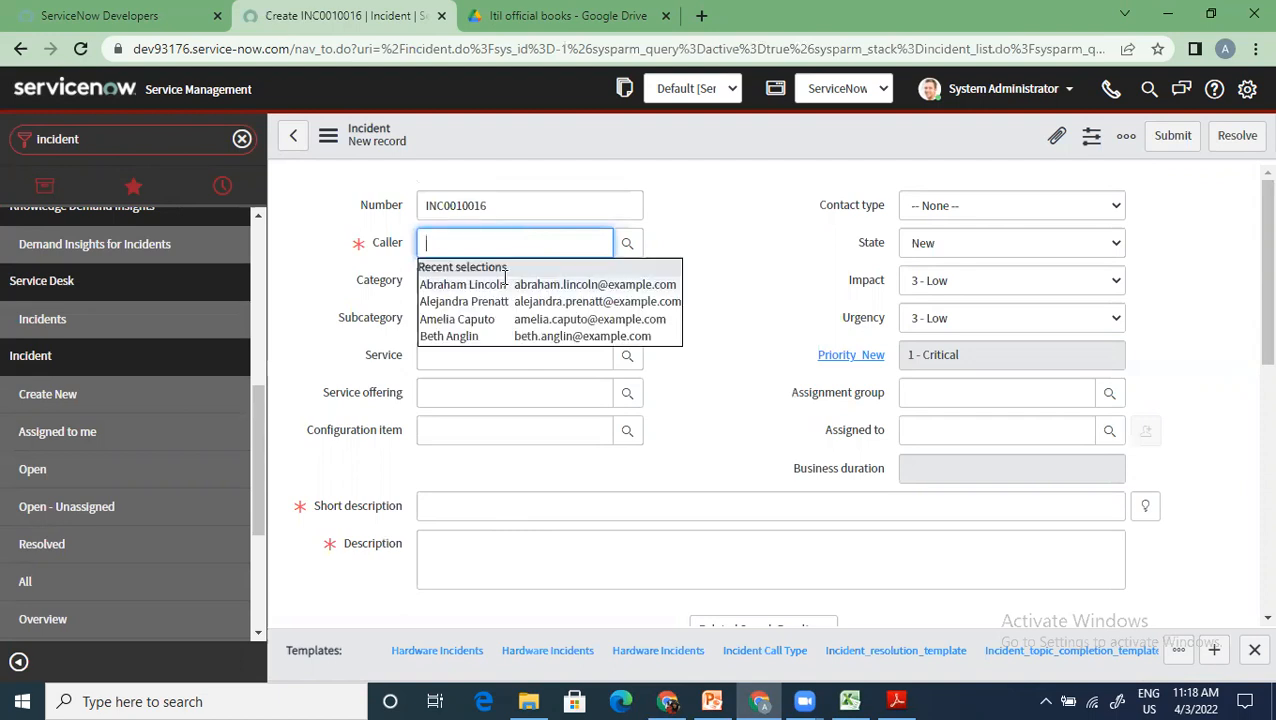
{"action": "left_click", "coordinate": [505, 284]}
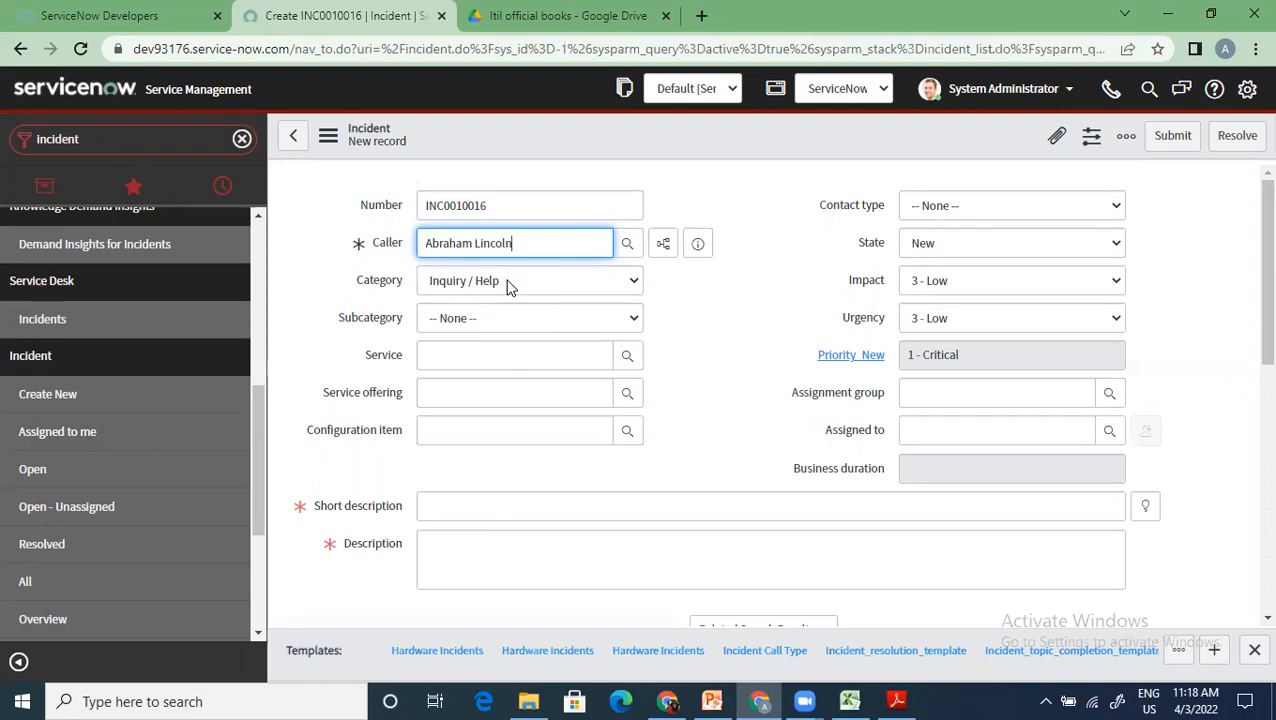
Set the incident's category to Network and its subcategory to VPN.
{"action": "left_click", "coordinate": [508, 284]}
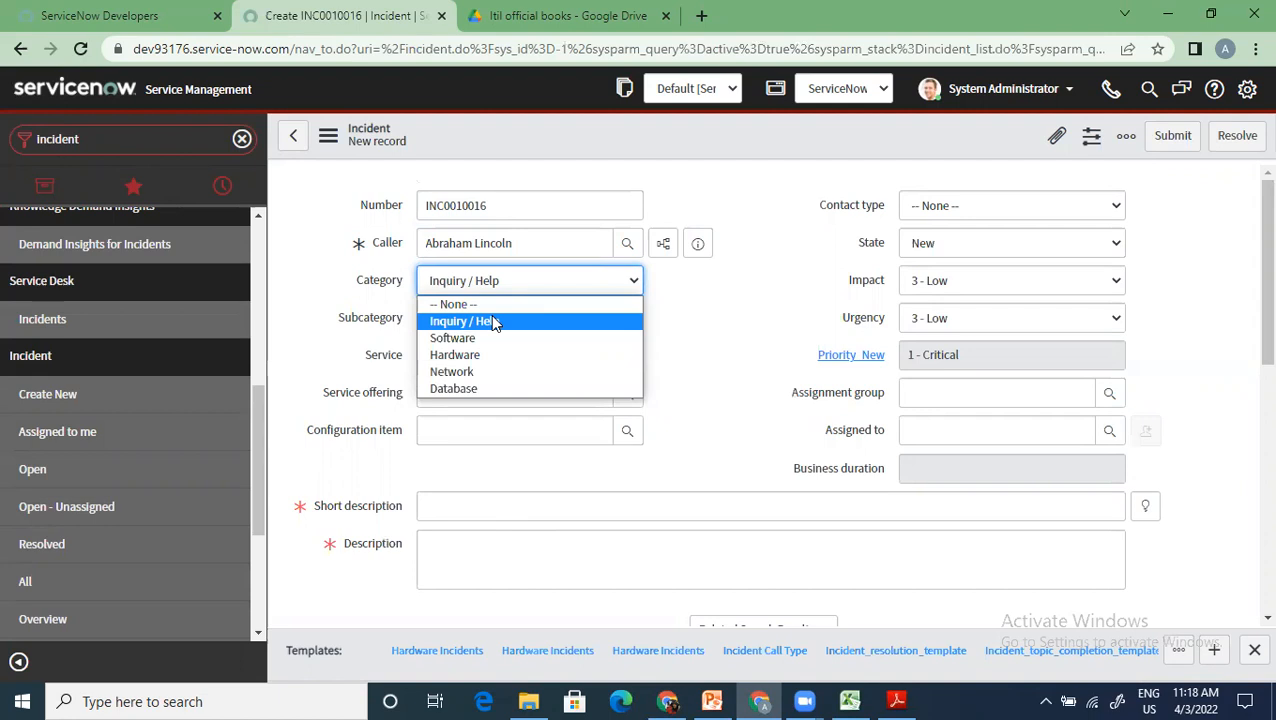
{"action": "left_click", "coordinate": [484, 371]}
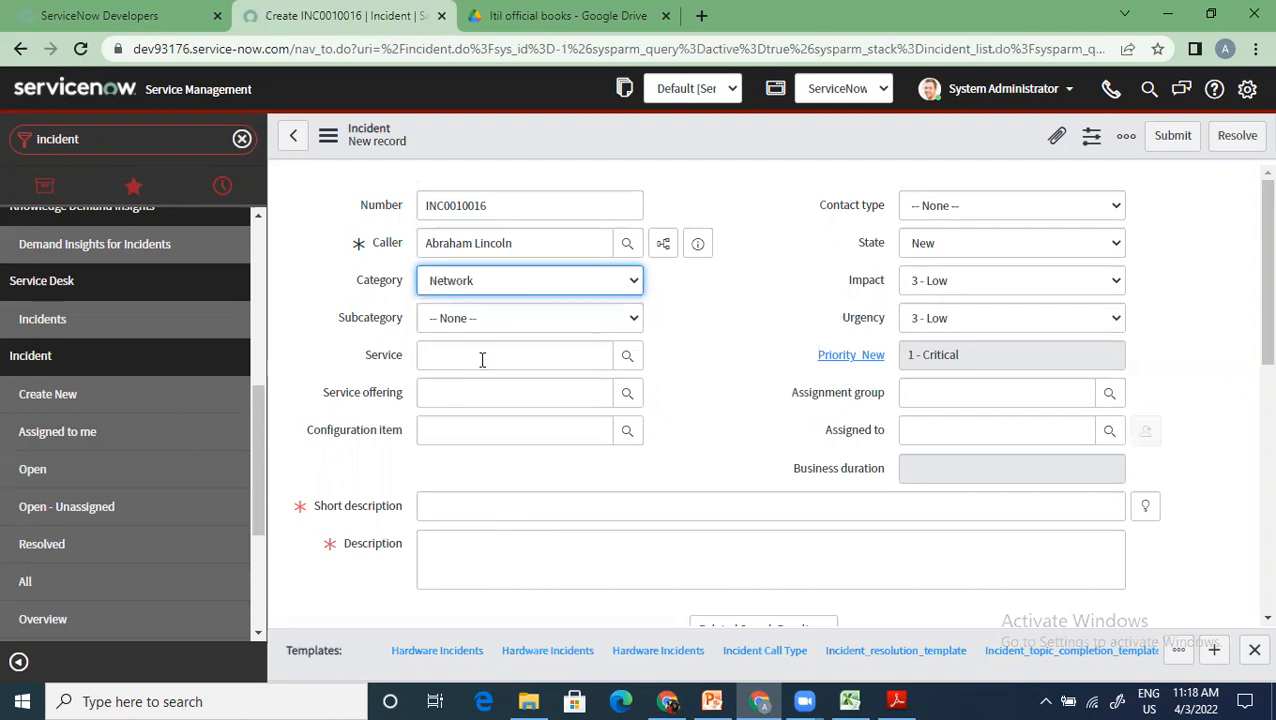
{"action": "left_click", "coordinate": [488, 318]}
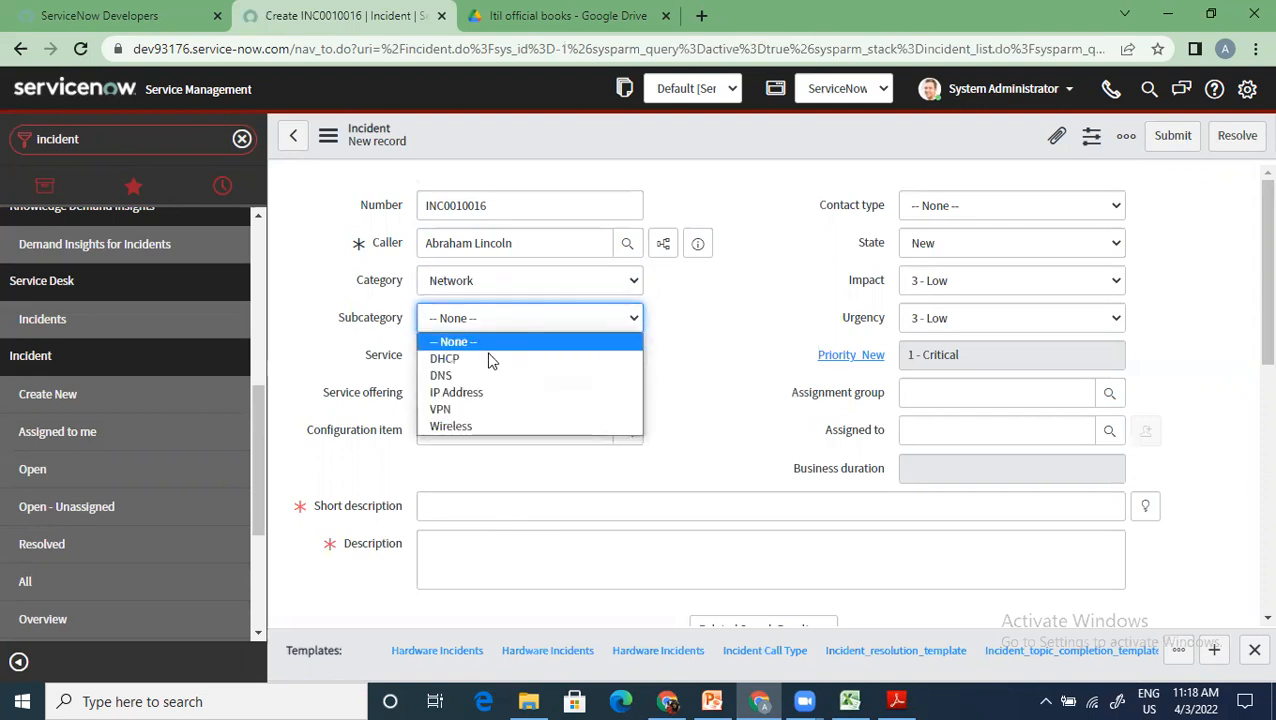
{"action": "left_click", "coordinate": [469, 409]}
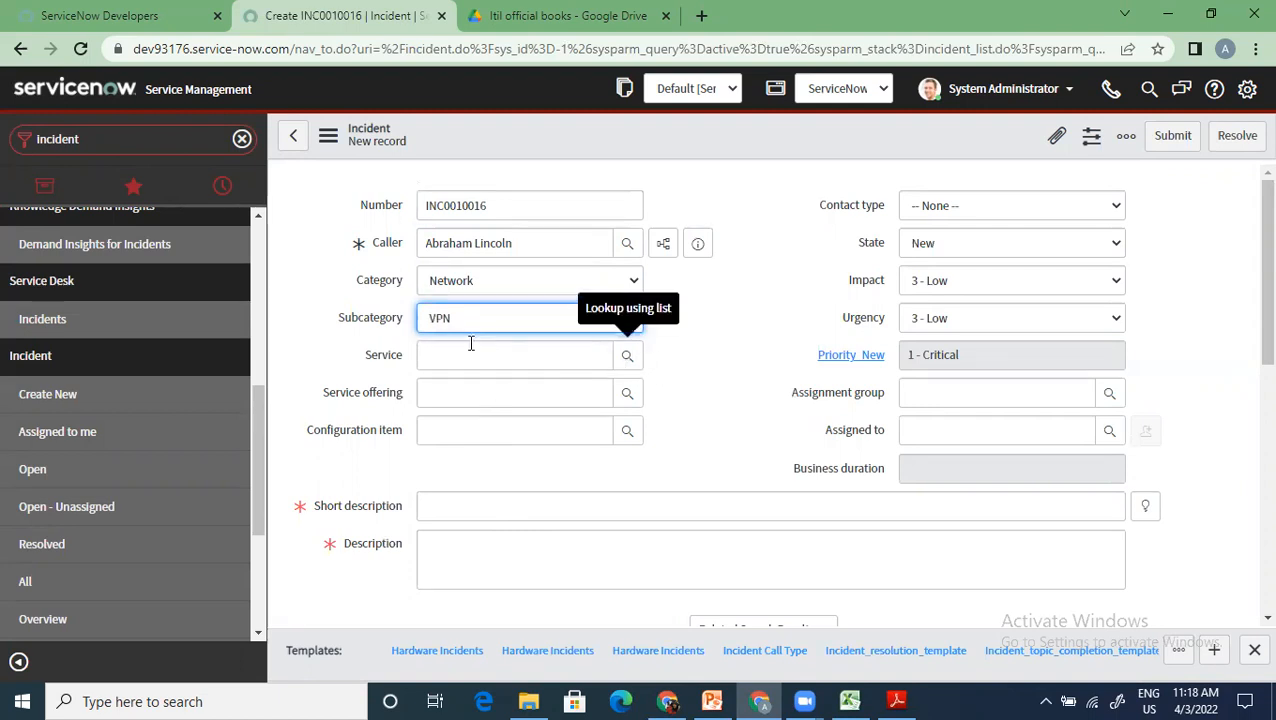
Search the services for "*networ" and set the incident's service to Network Monitoring & Security.
{"action": "type", "text": "*ne"}
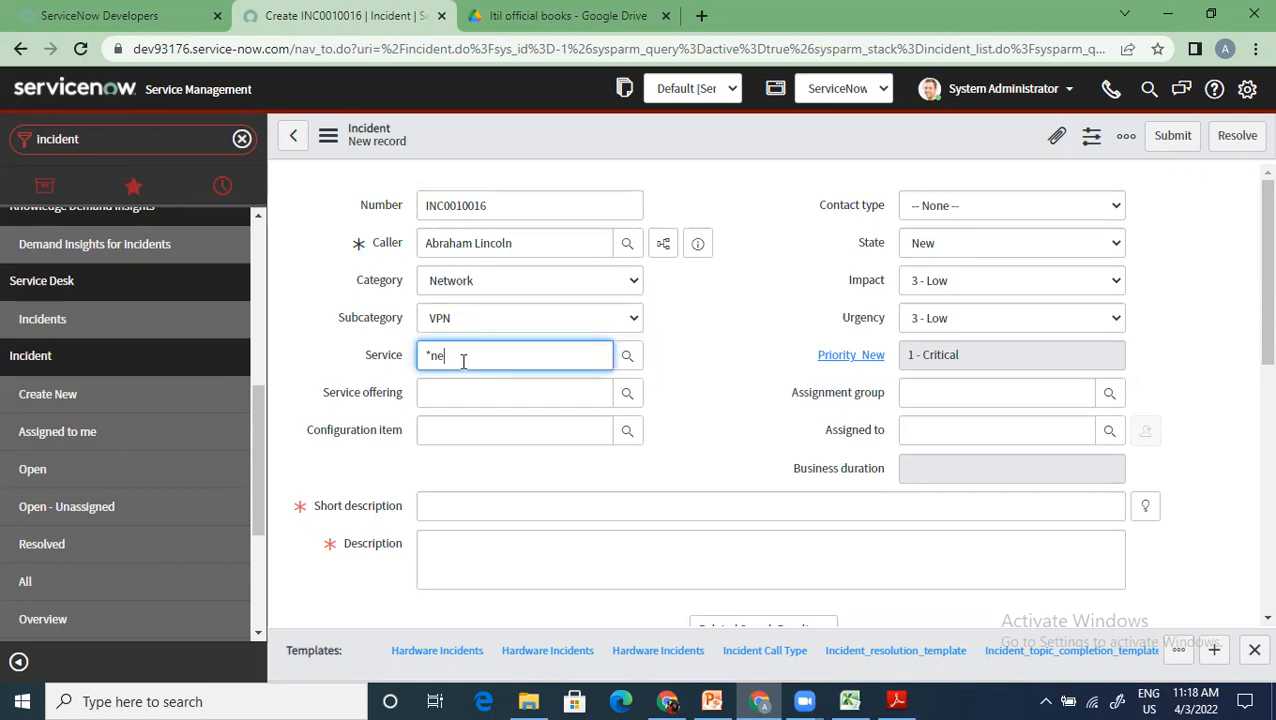
{"action": "type", "text": "twor"}
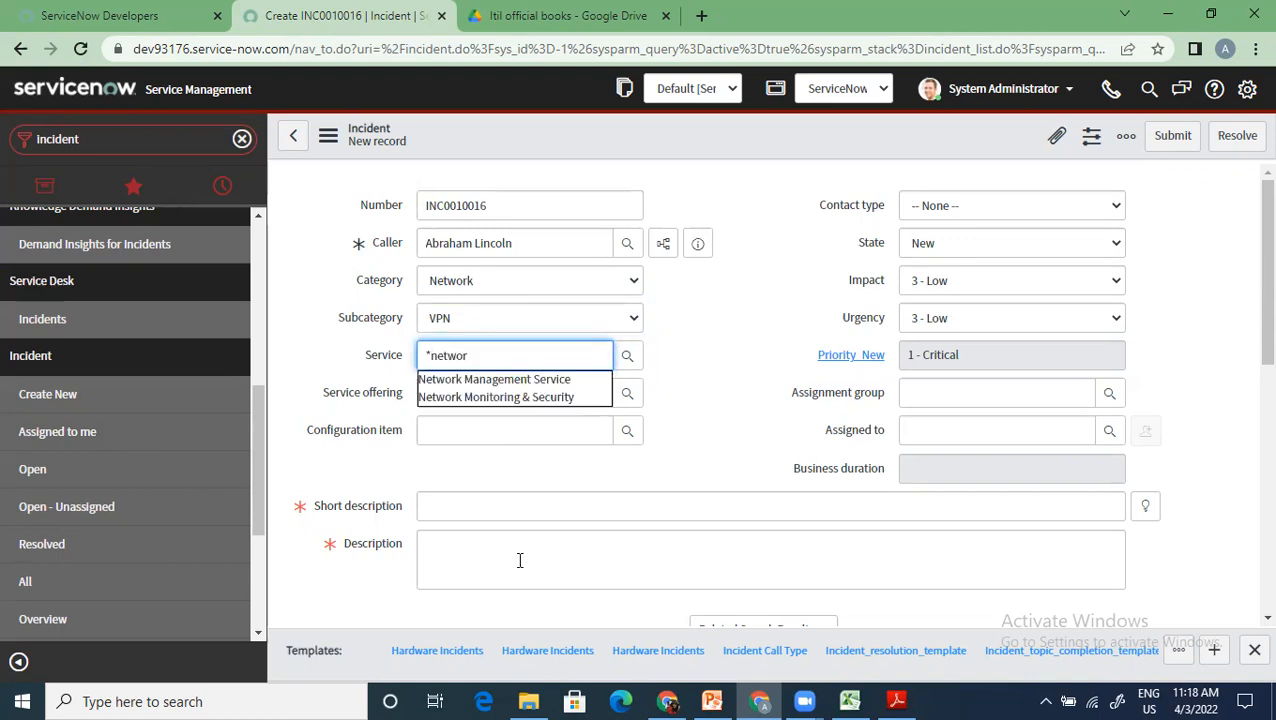
{"action": "left_click", "coordinate": [506, 397]}
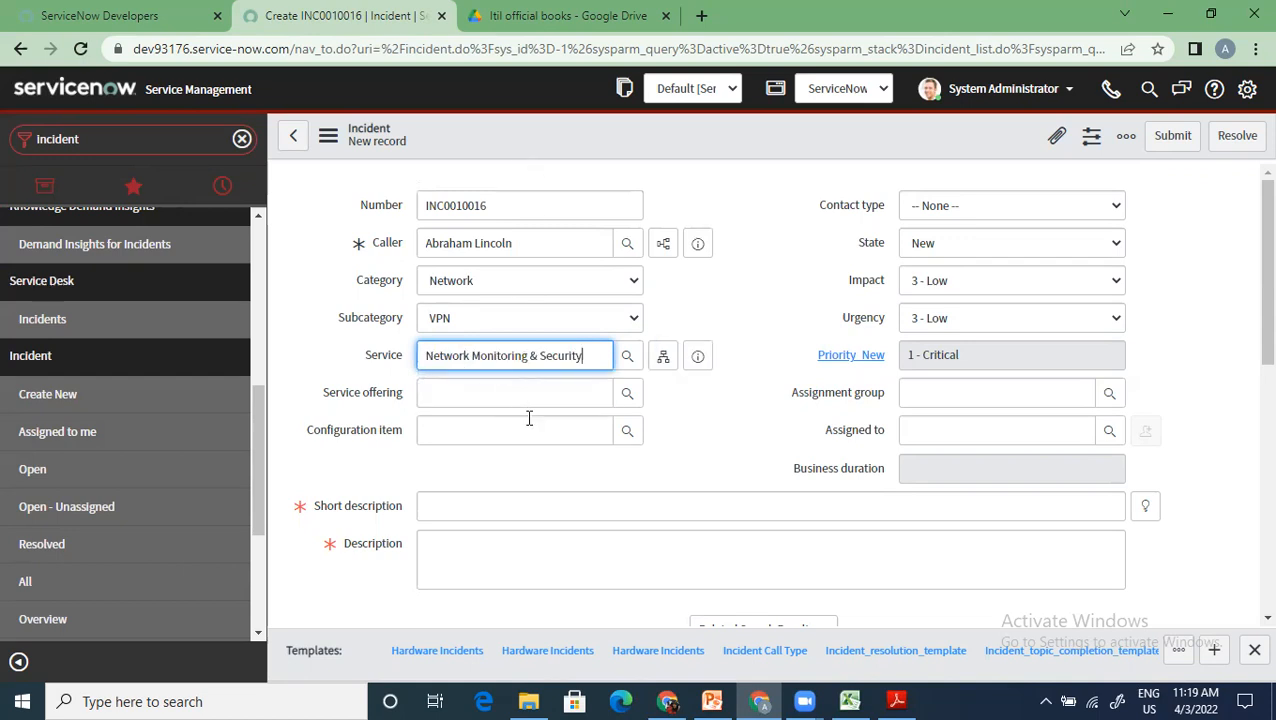
View the list of incidents related to the caller and close it again.
{"action": "right_click", "coordinate": [664, 243]}
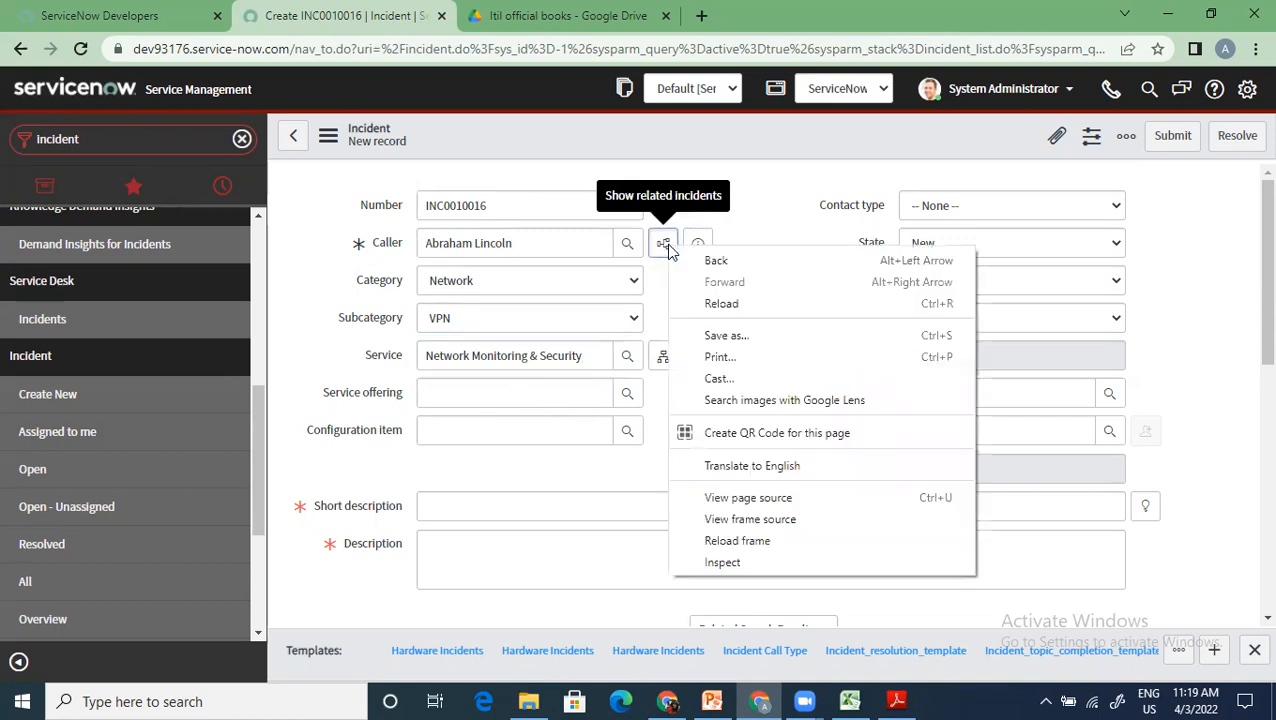
{"action": "left_click", "coordinate": [657, 266]}
{"action": "left_click", "coordinate": [662, 246]}
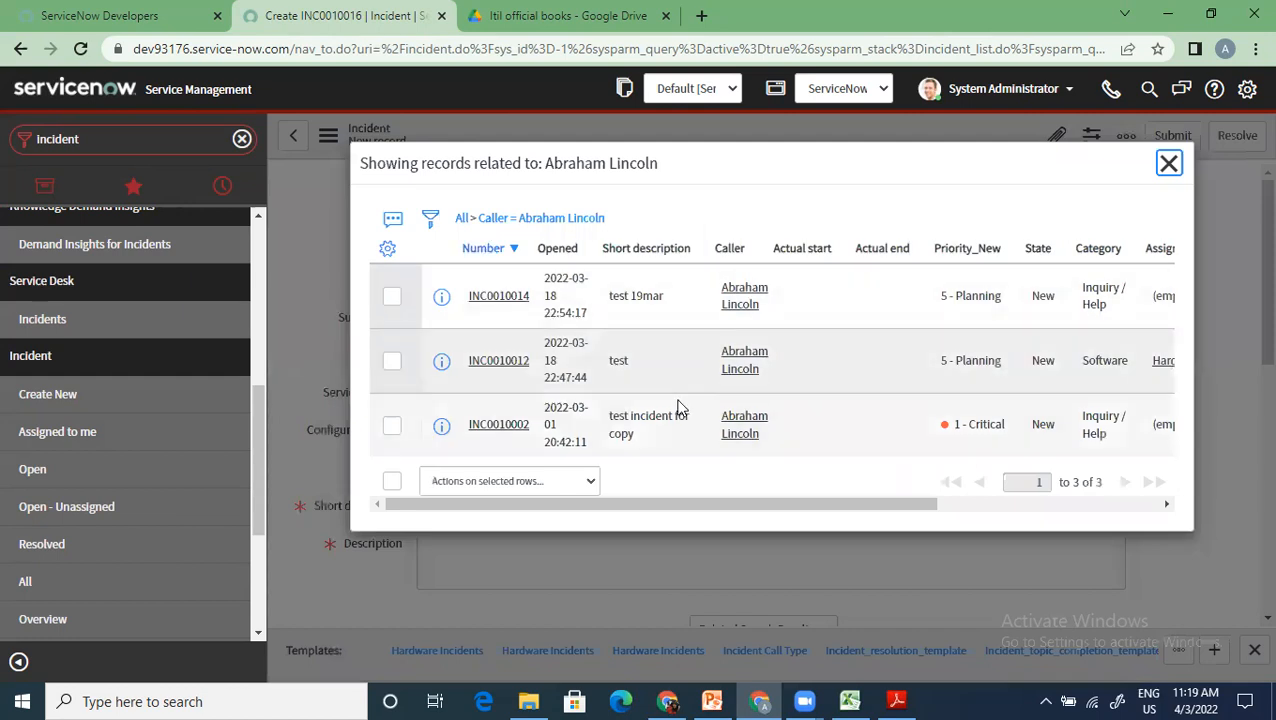
{"action": "left_click", "coordinate": [1169, 163]}
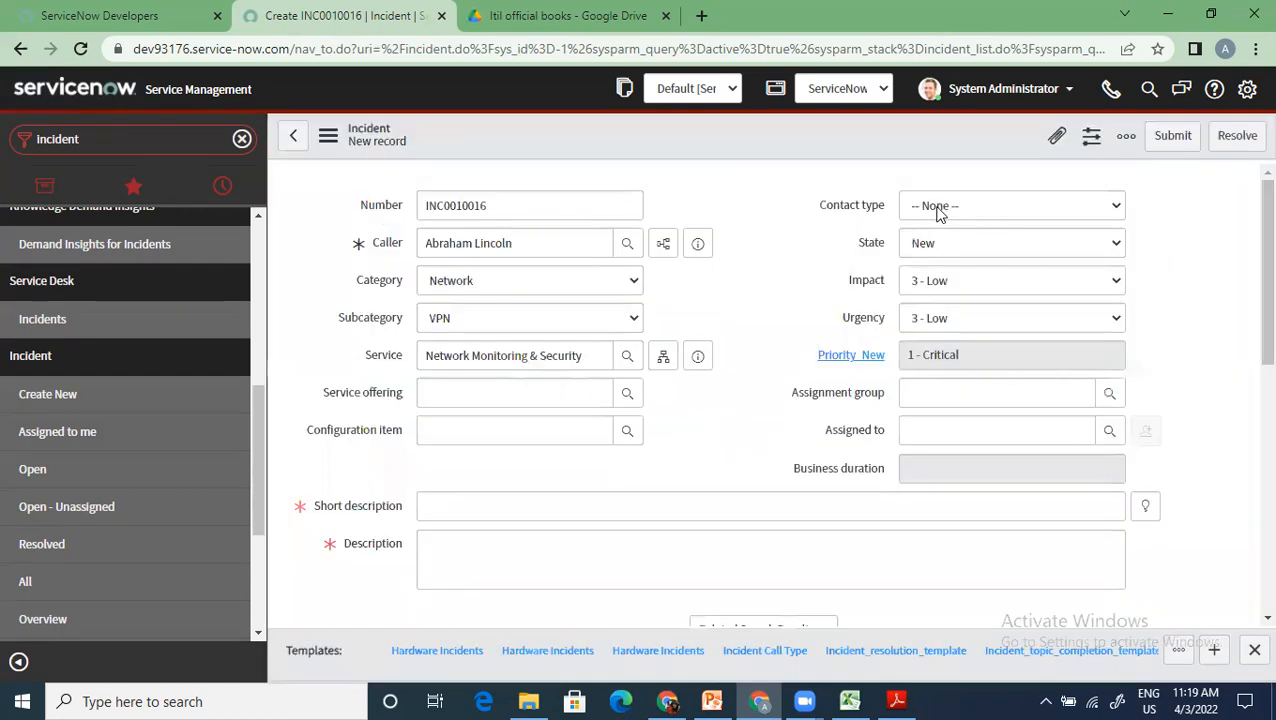
Preview the caller's user record, look through its details and close the preview.
{"action": "left_click", "coordinate": [698, 244]}
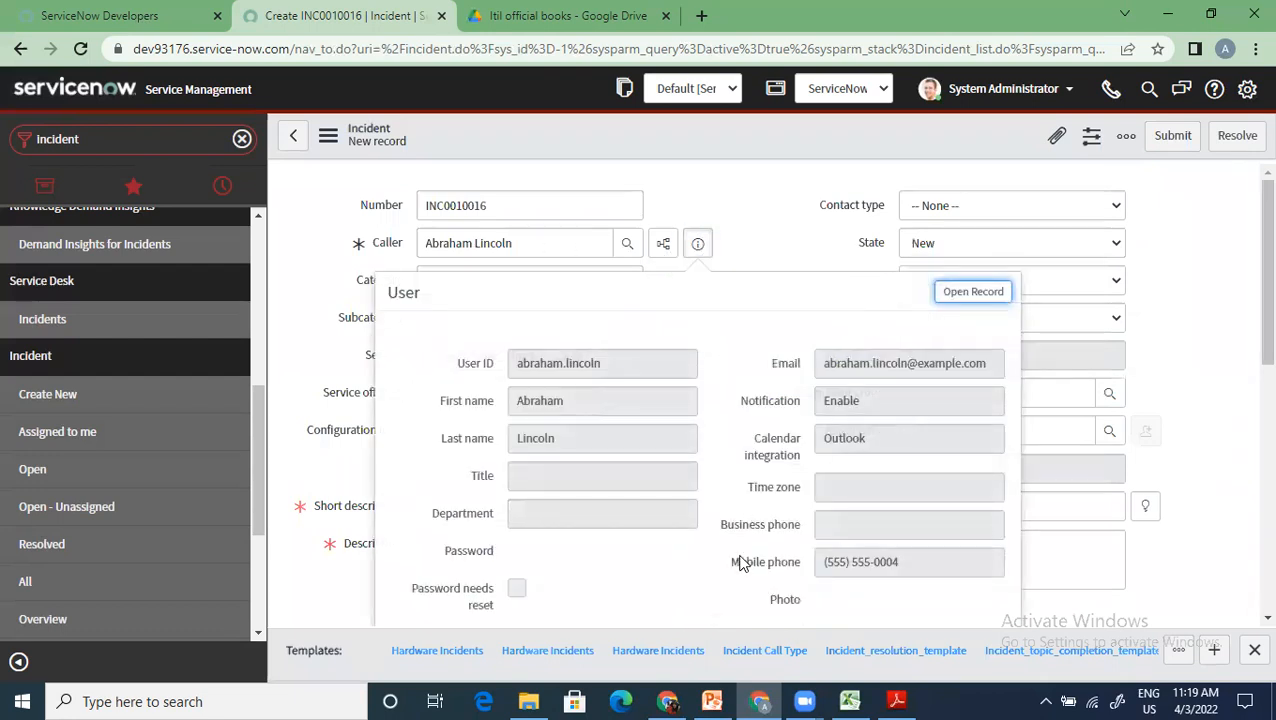
{"action": "scroll", "coordinate": [740, 563], "scroll_direction": "down", "scroll_amount": 5}
{"action": "scroll", "coordinate": [730, 511], "scroll_direction": "up", "scroll_amount": 4}
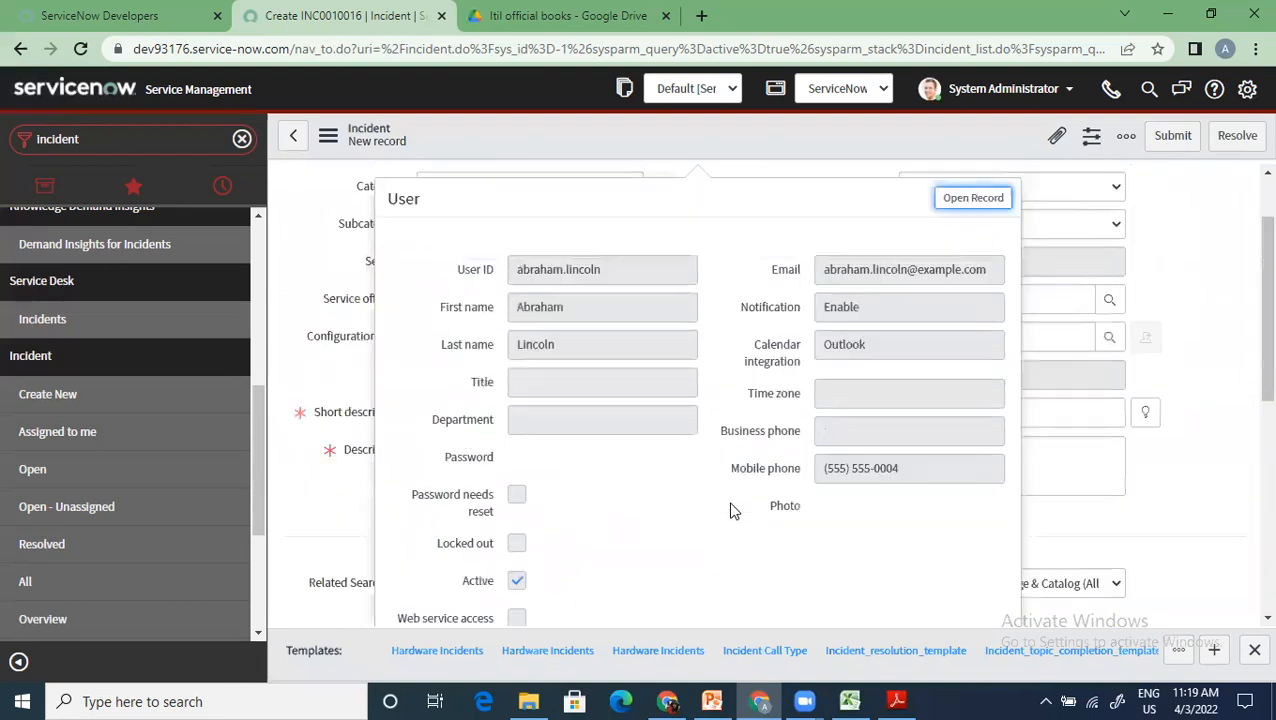
{"action": "scroll", "coordinate": [735, 511], "scroll_direction": "up", "scroll_amount": 1}
{"action": "left_click", "coordinate": [1196, 396]}
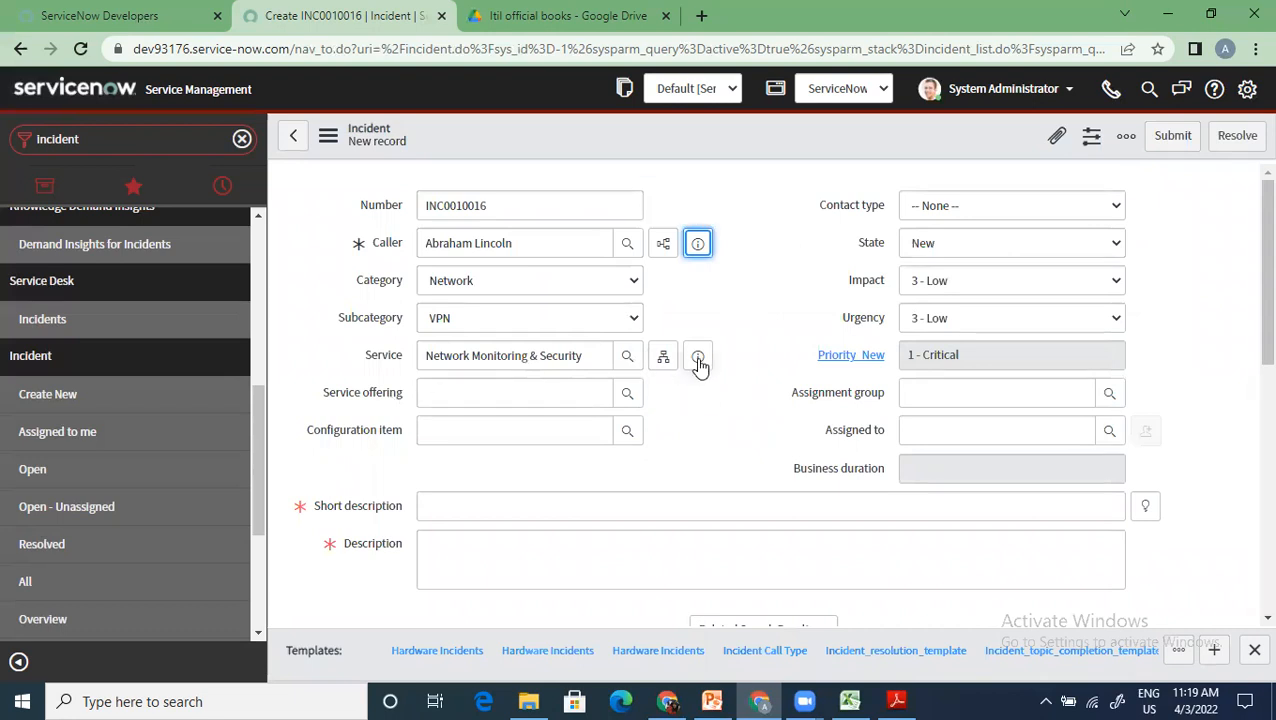
View the service's dependency map, return to the incident form and check the list of available service offerings.
{"action": "left_click", "coordinate": [664, 364]}
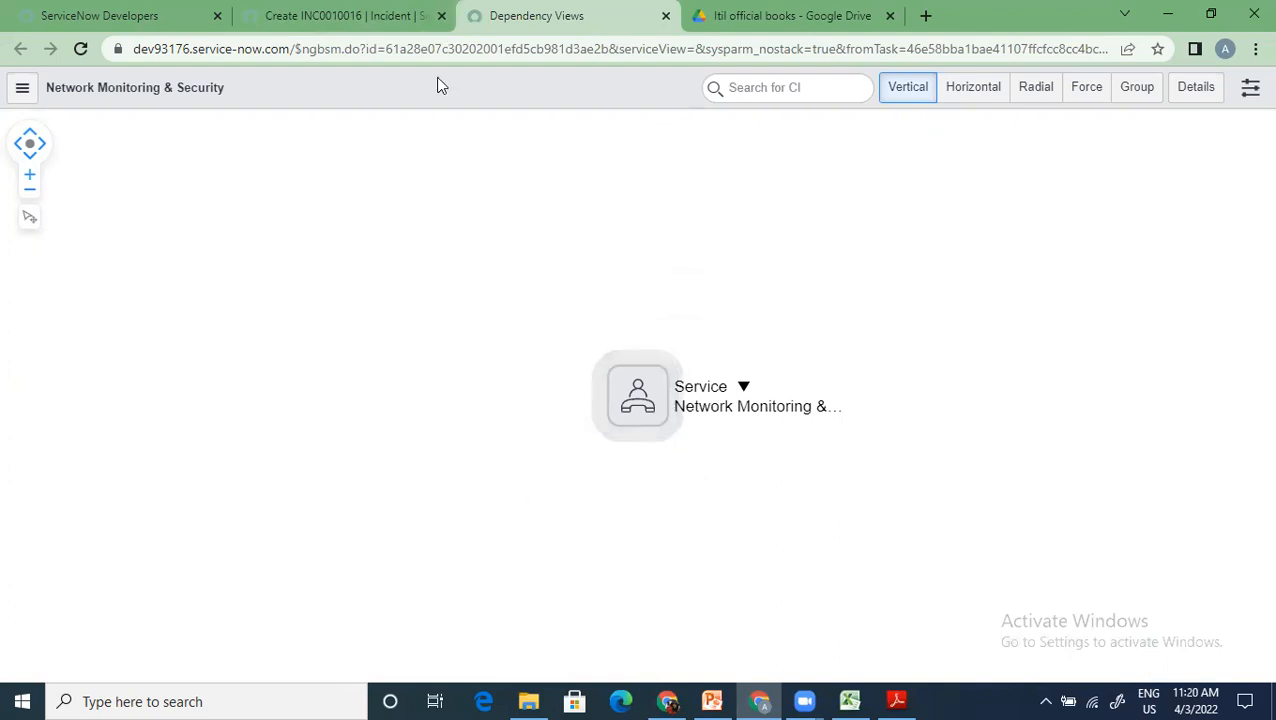
{"action": "left_click", "coordinate": [345, 15]}
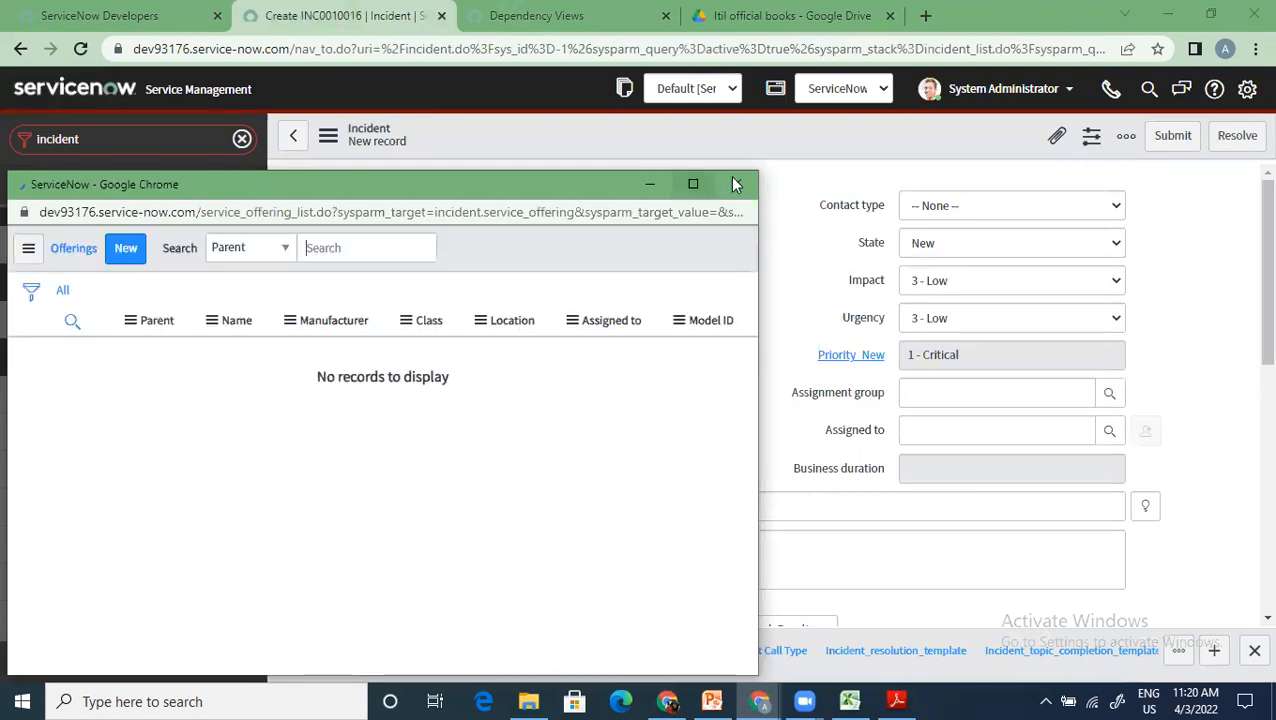
{"action": "key", "text": "alt+F4"}
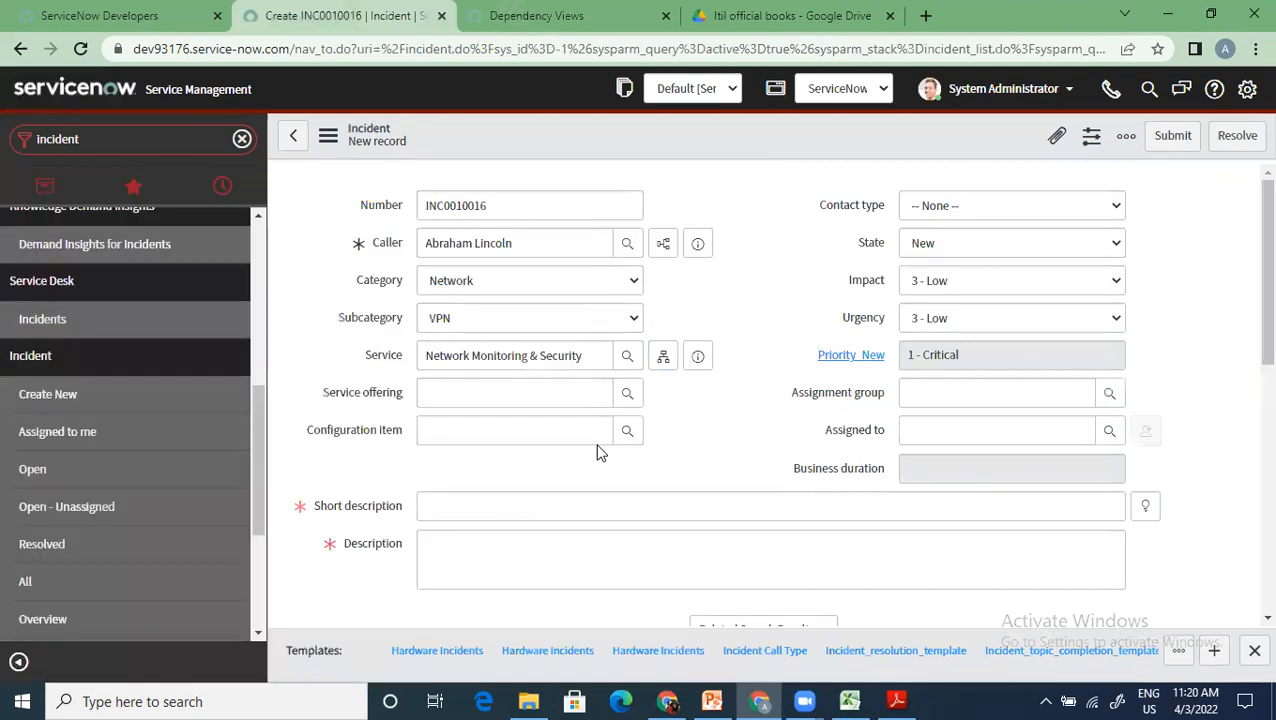
Set the configuration item to Storage Area Network 001, view its dependency map and return to the incident form.
{"action": "left_click", "coordinate": [473, 430]}
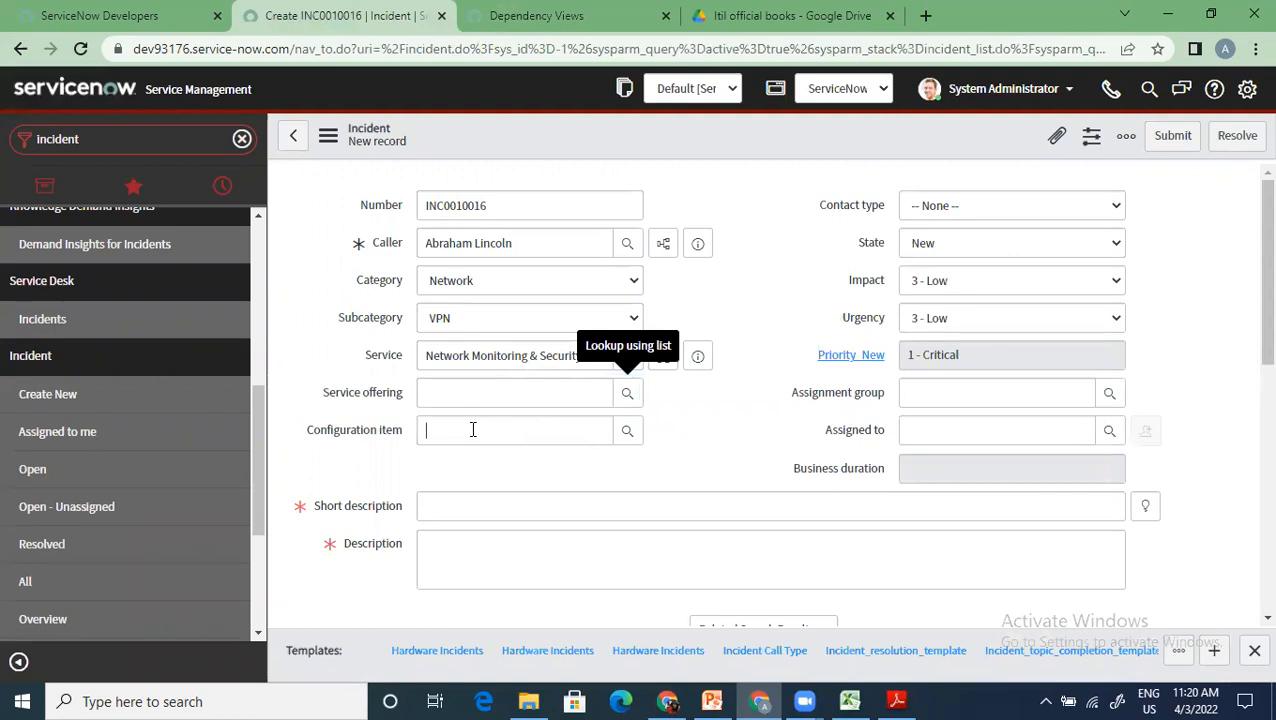
{"action": "type", "text": "*"}
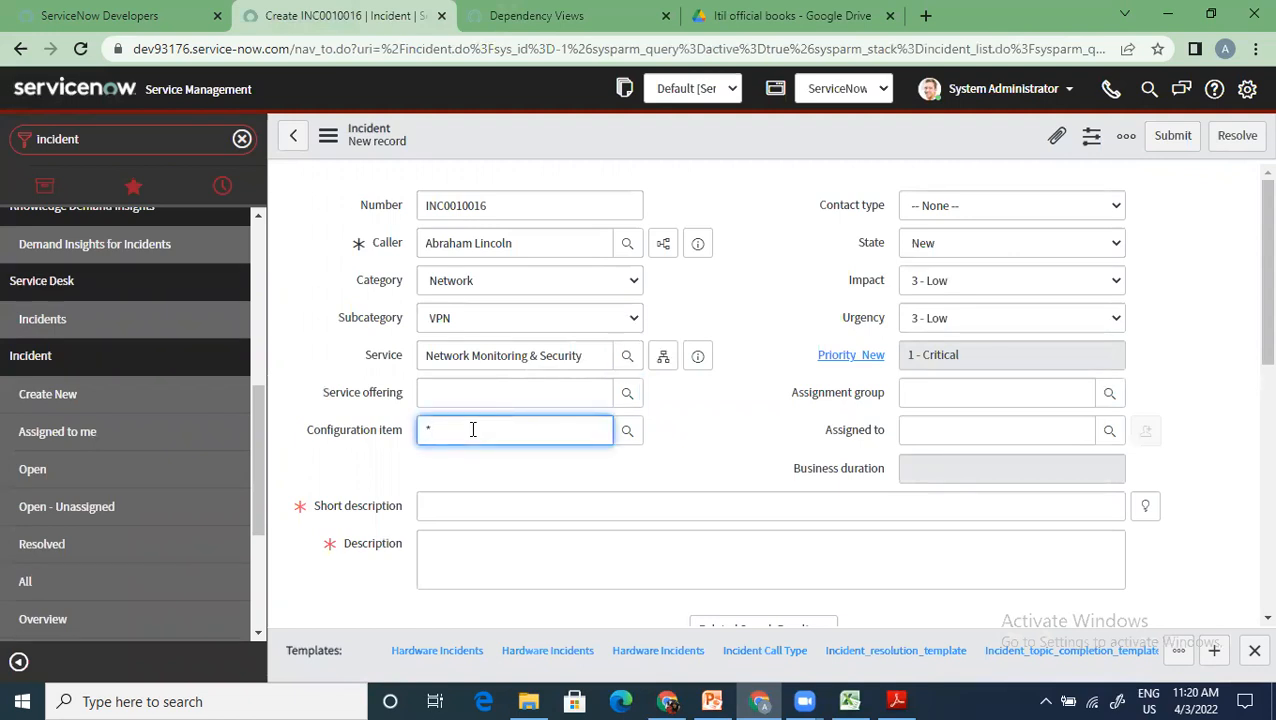
{"action": "type", "text": "networ"}
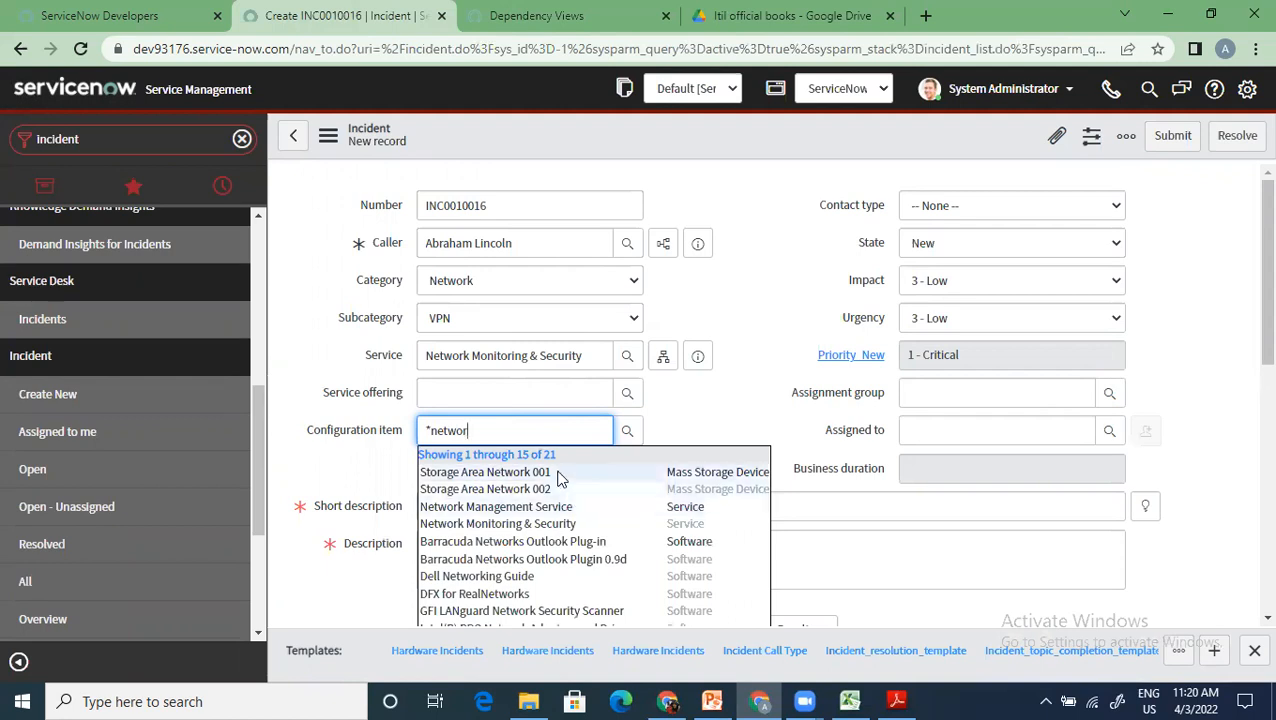
{"action": "left_click", "coordinate": [560, 479]}
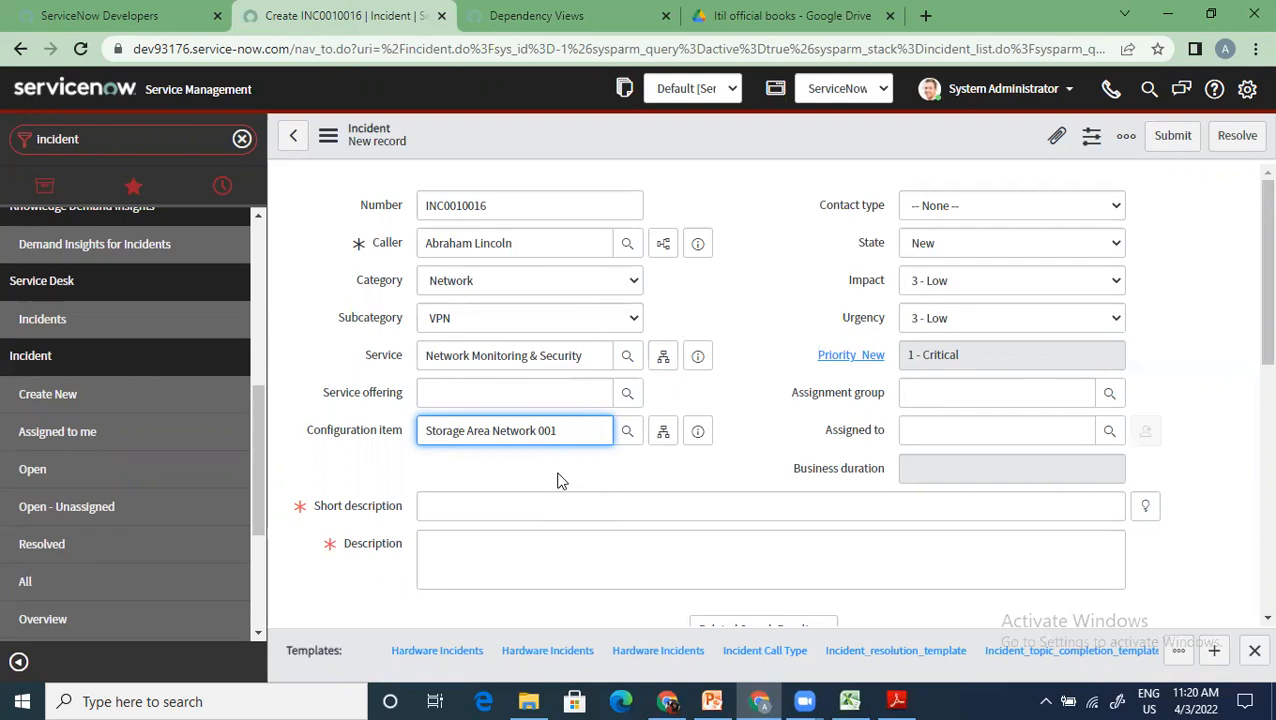
{"action": "left_click", "coordinate": [664, 434]}
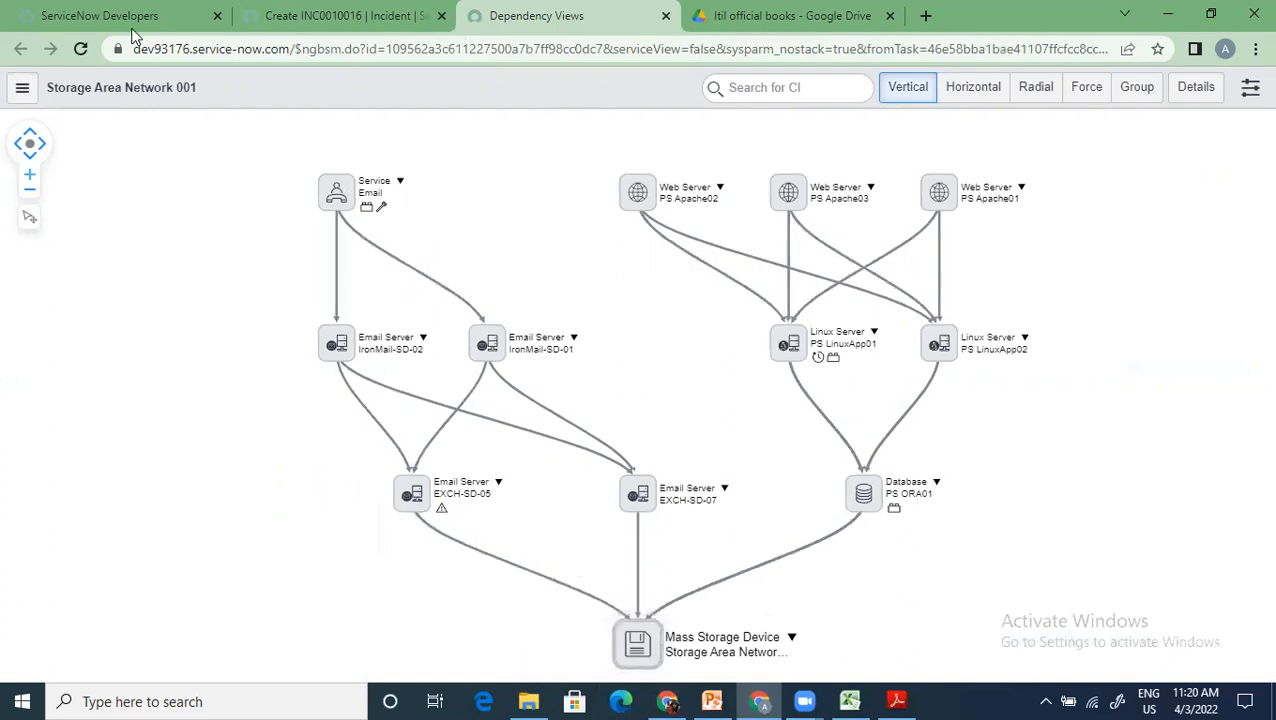
{"action": "left_click", "coordinate": [340, 15]}
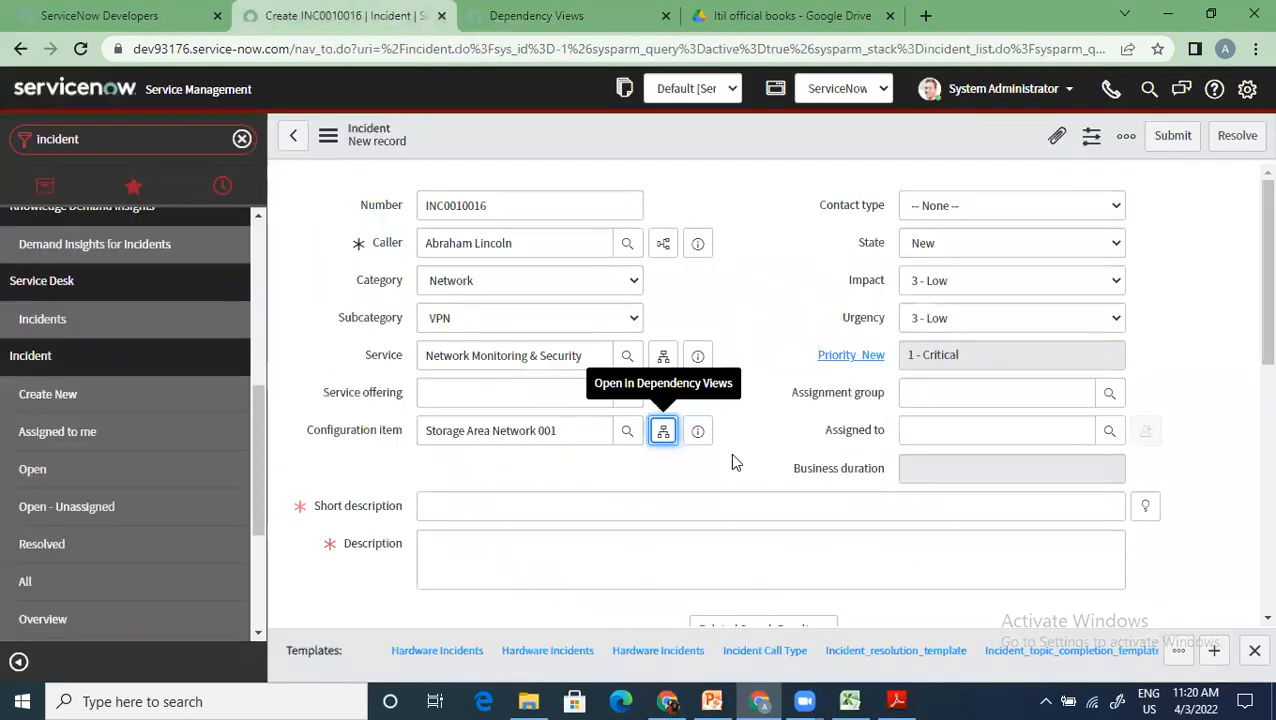
Set the incident's contact type to Phone and its assignment group to Network Support.
{"action": "left_click", "coordinate": [988, 206]}
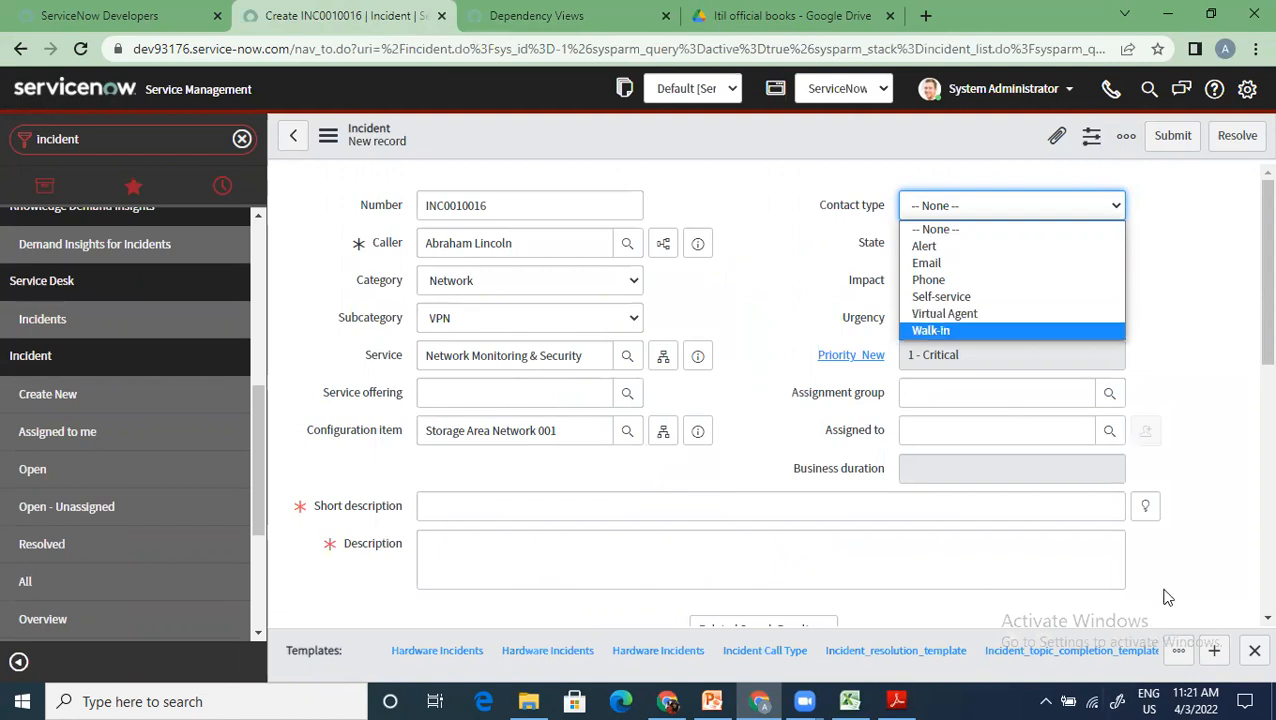
{"action": "left_click", "coordinate": [925, 281]}
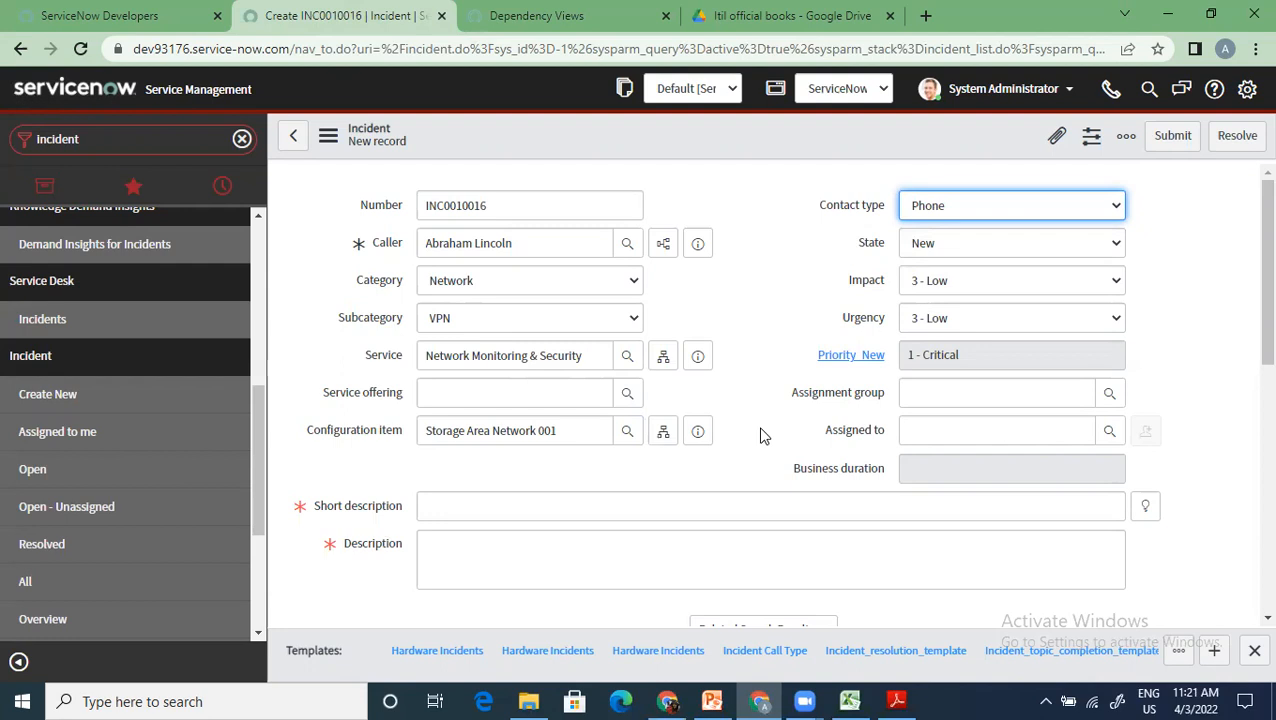
{"action": "left_click", "coordinate": [1077, 400]}
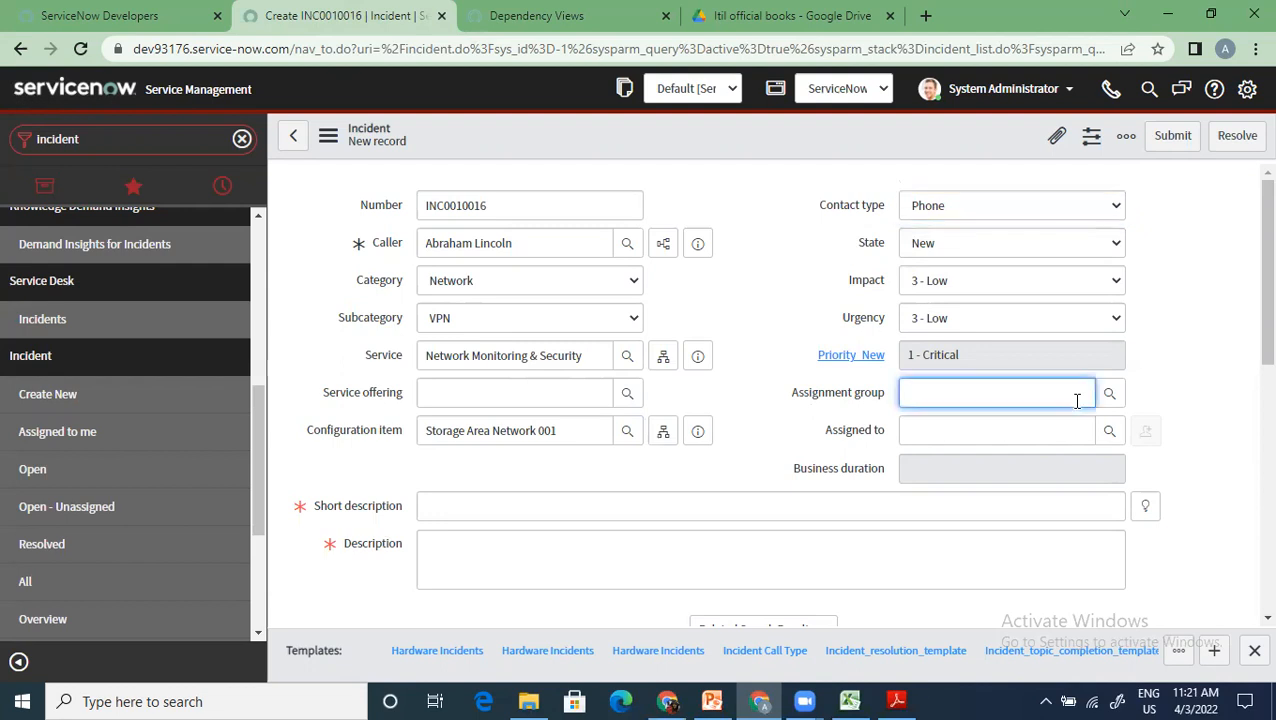
{"action": "type", "text": "*"}
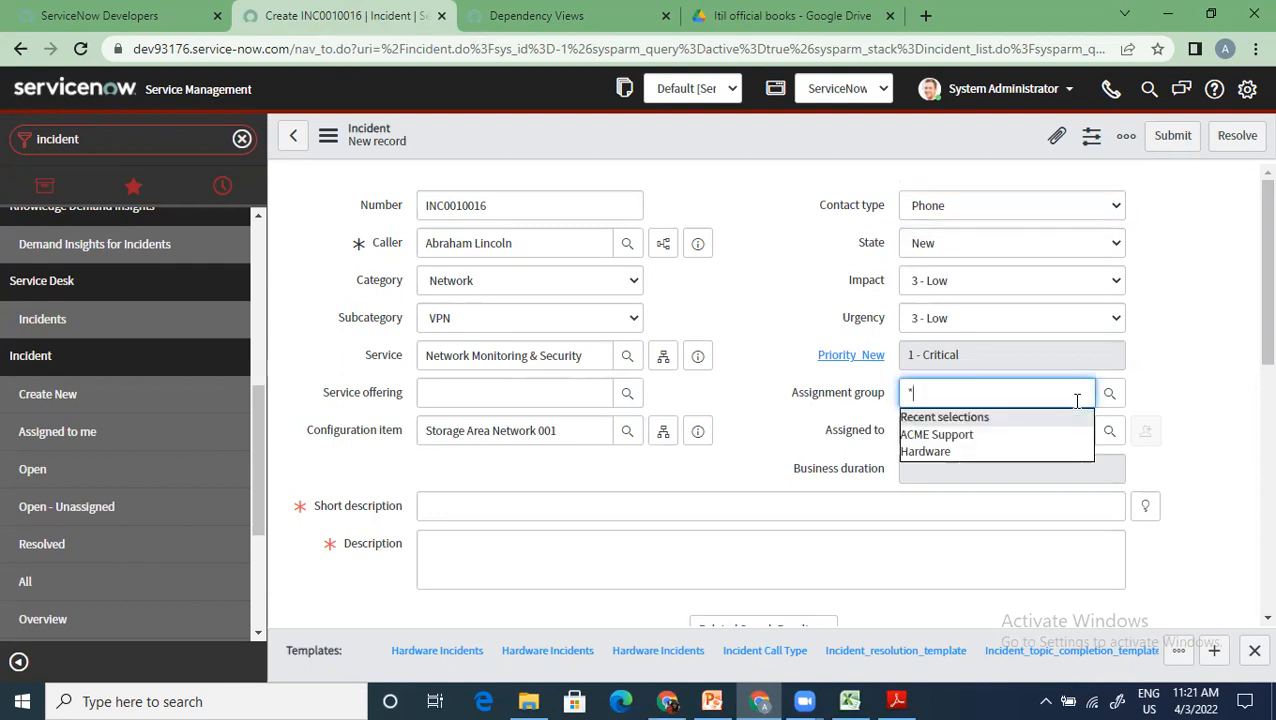
{"action": "type", "text": "netwo"}
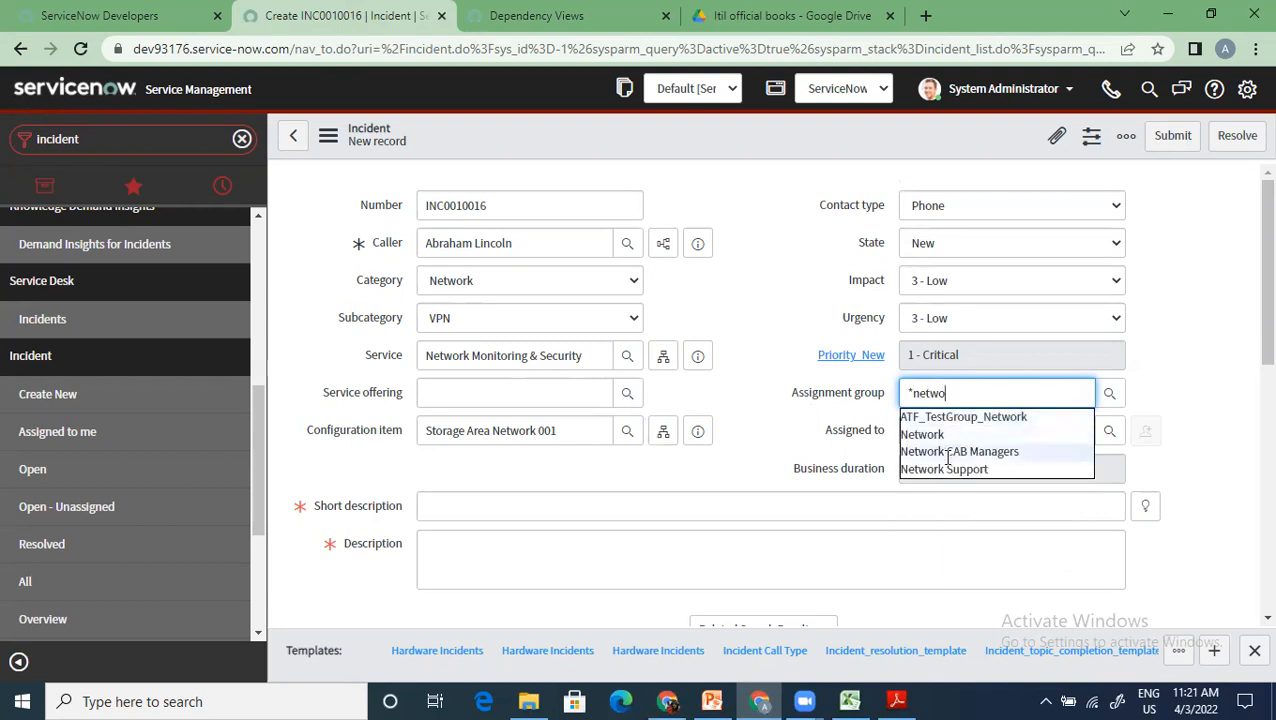
{"action": "left_click", "coordinate": [945, 469]}
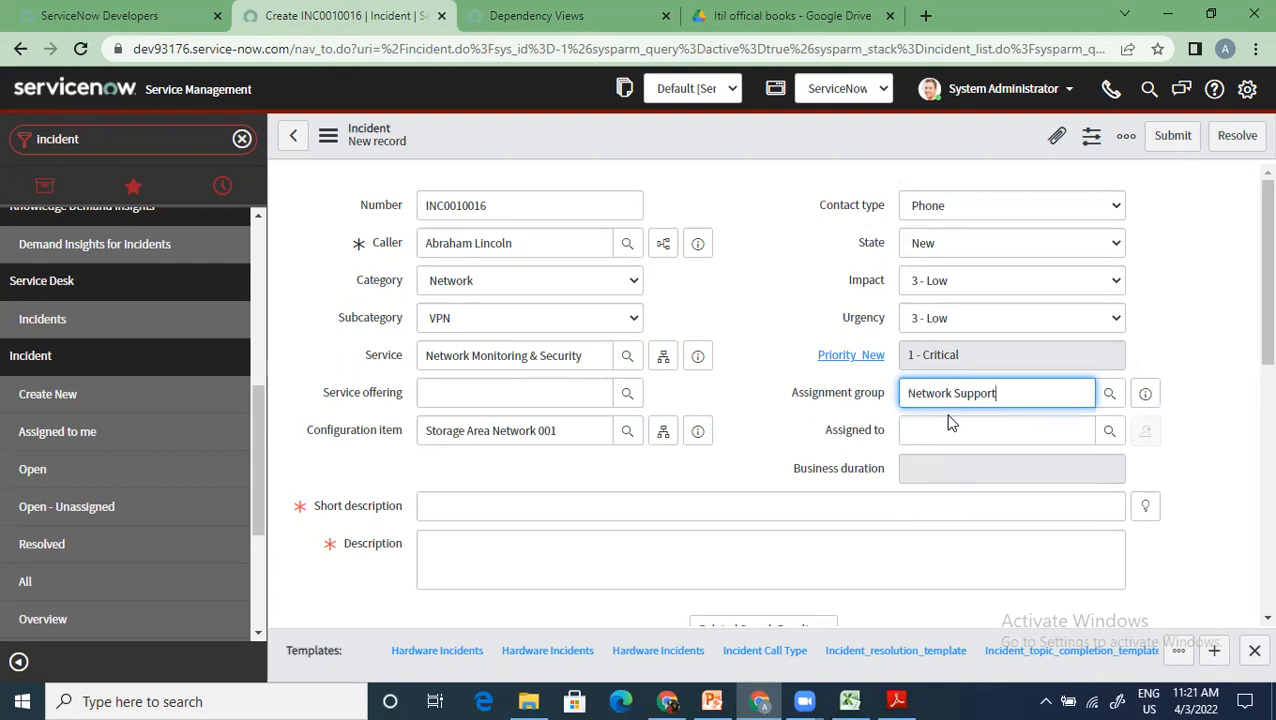
Enter "Test Incident" as both the short description and the description, and look over the rest of the form.
{"action": "left_click", "coordinate": [499, 507]}
{"action": "type", "text": "Test Incident"}
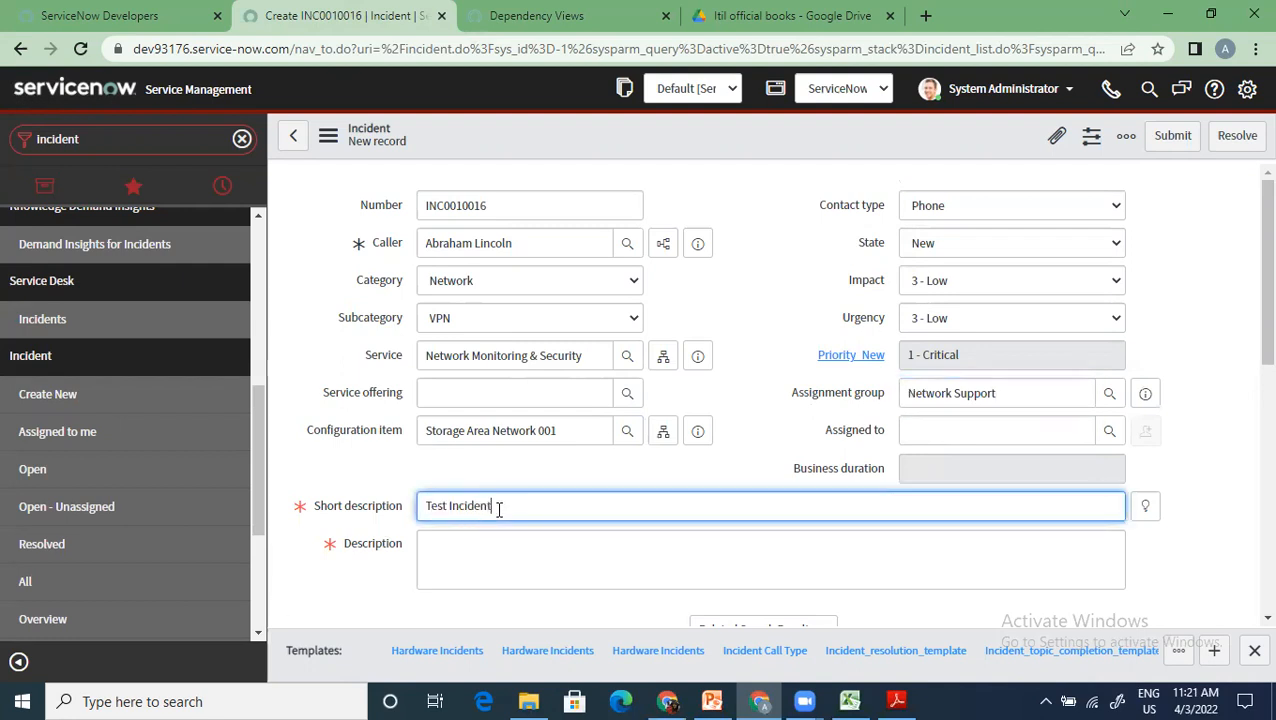
{"action": "key", "text": "Tab"}
{"action": "type", "text": "Test Inciden"}
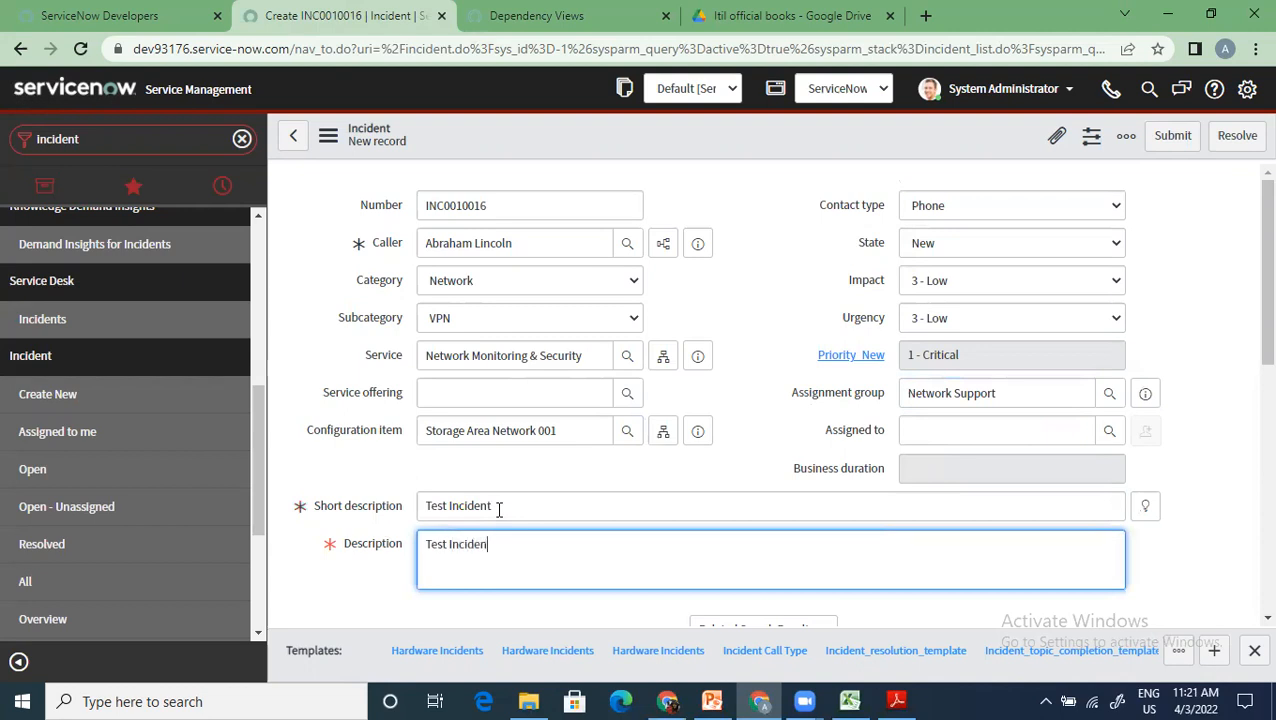
{"action": "scroll", "coordinate": [664, 447], "scroll_direction": "down", "scroll_amount": 3}
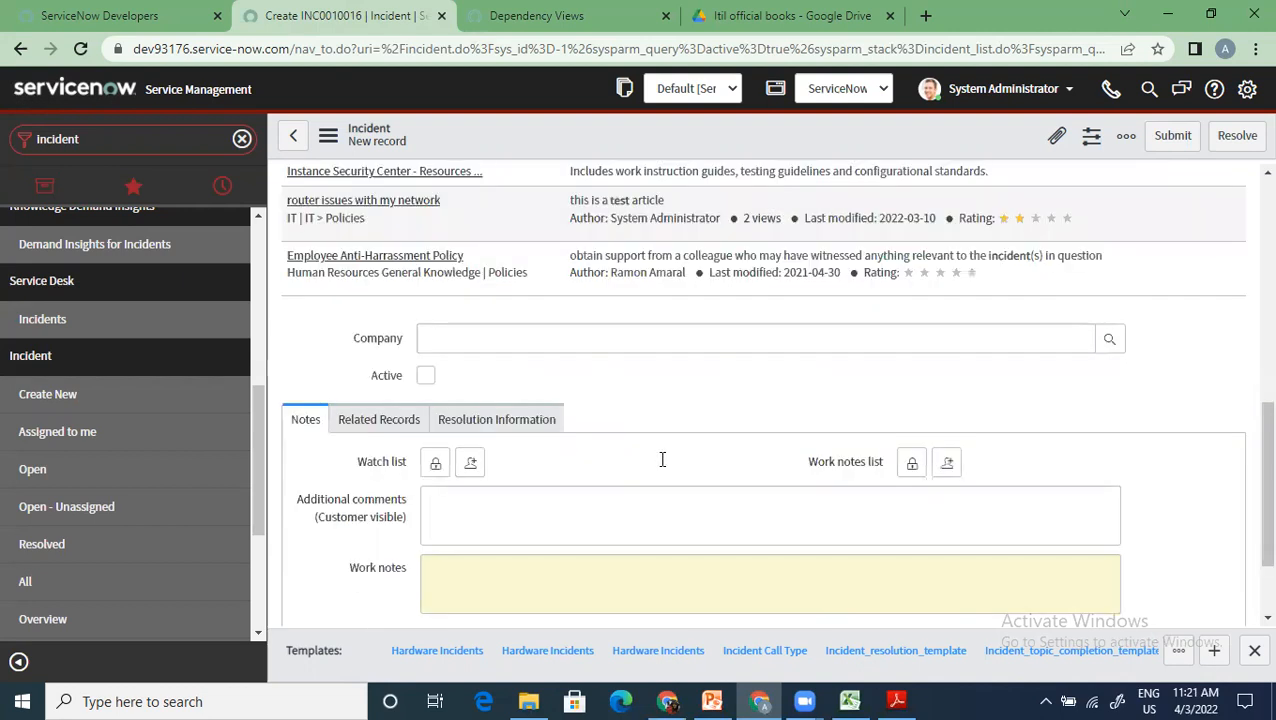
{"action": "scroll", "coordinate": [544, 472], "scroll_direction": "up", "scroll_amount": 1}
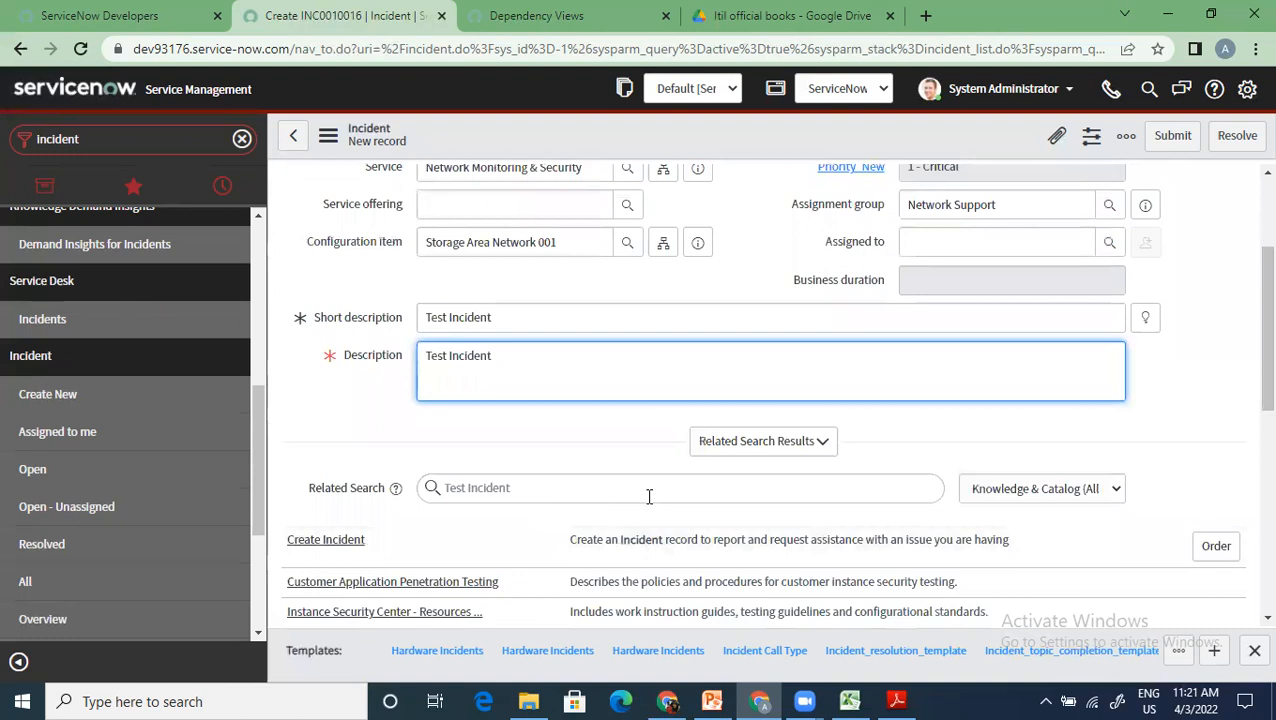
Change both the incident's short description and its description to "Test Incident for networks".
{"action": "scroll", "coordinate": [650, 497], "scroll_direction": "down", "scroll_amount": 1}
{"action": "scroll", "coordinate": [488, 316], "scroll_direction": "up", "scroll_amount": 2}
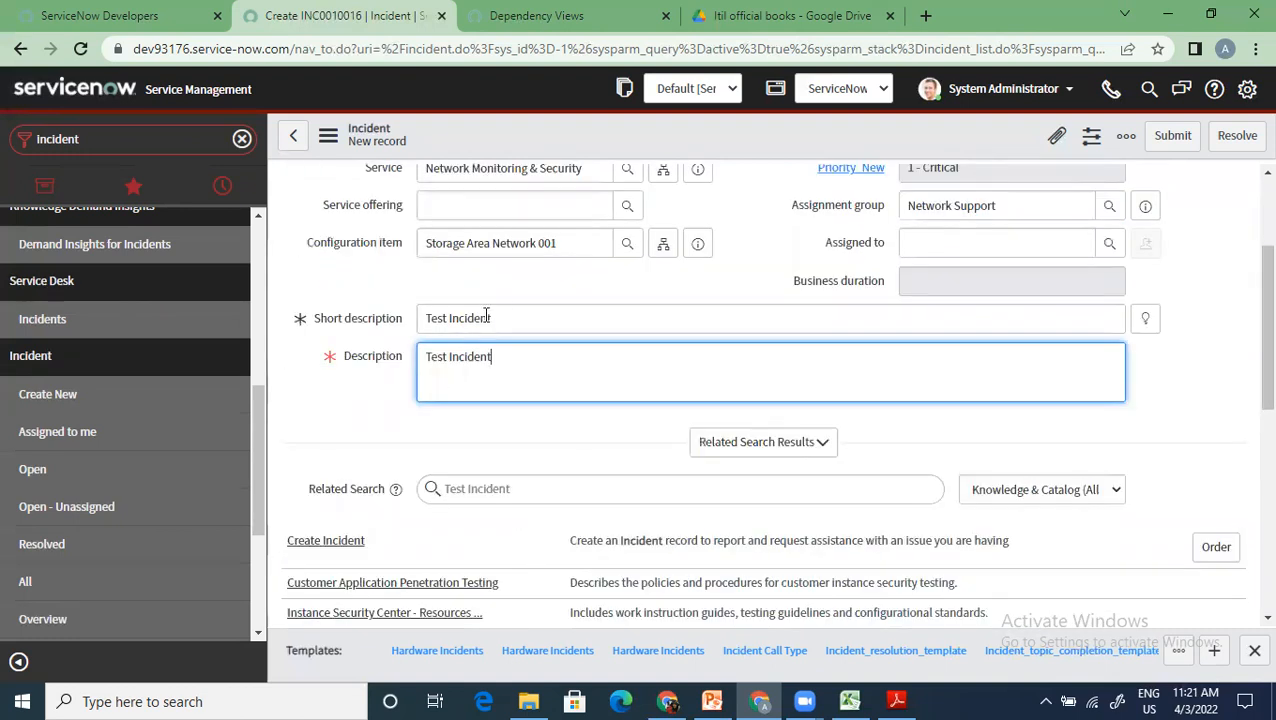
{"action": "left_click", "coordinate": [500, 312]}
{"action": "type", "text": "for networks"}
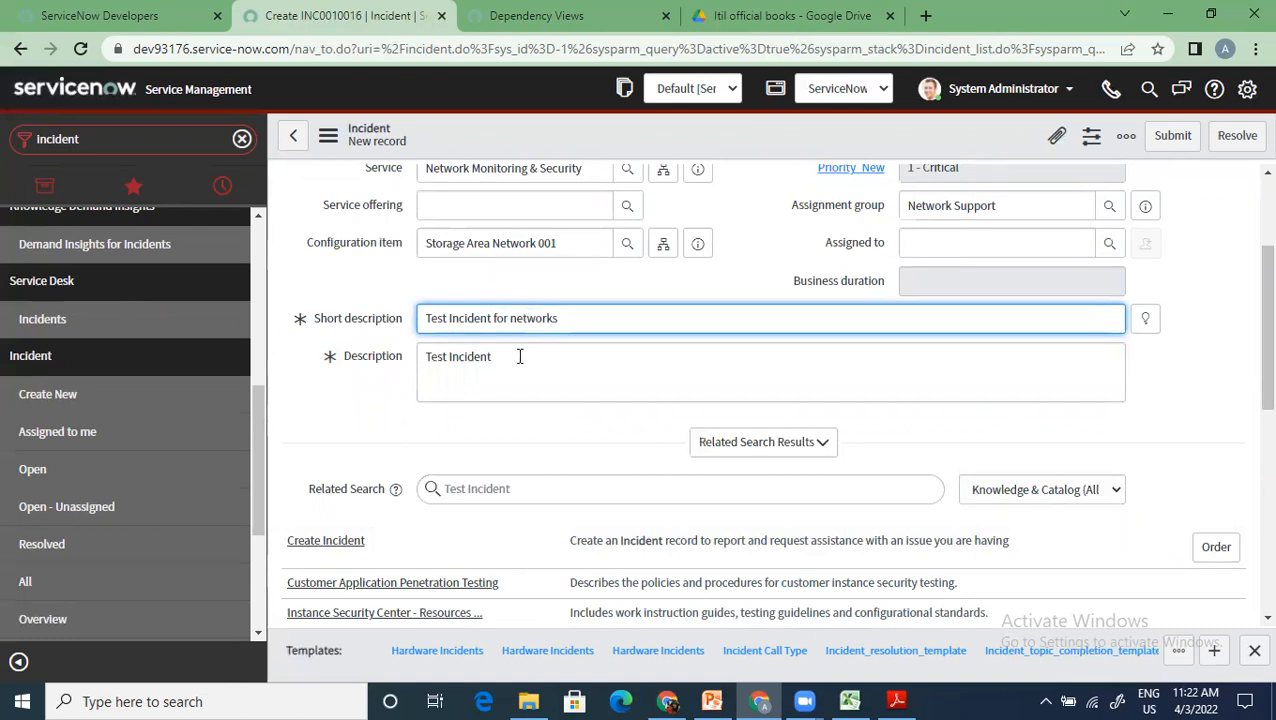
{"action": "left_click_drag", "start_coordinate": [566, 320], "coordinate": [328, 330]}
{"action": "key", "text": "ctrl+c"}
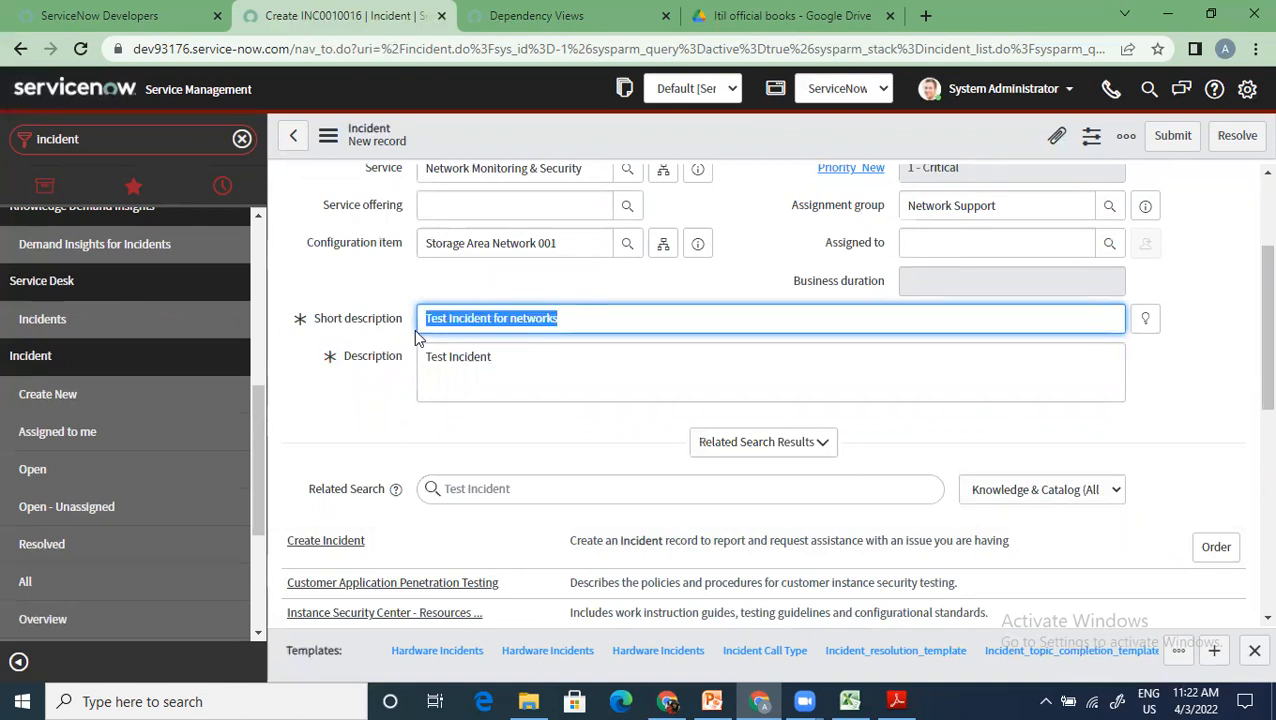
{"action": "left_click_drag", "start_coordinate": [512, 358], "coordinate": [328, 360]}
{"action": "key", "text": "ctrl+v"}
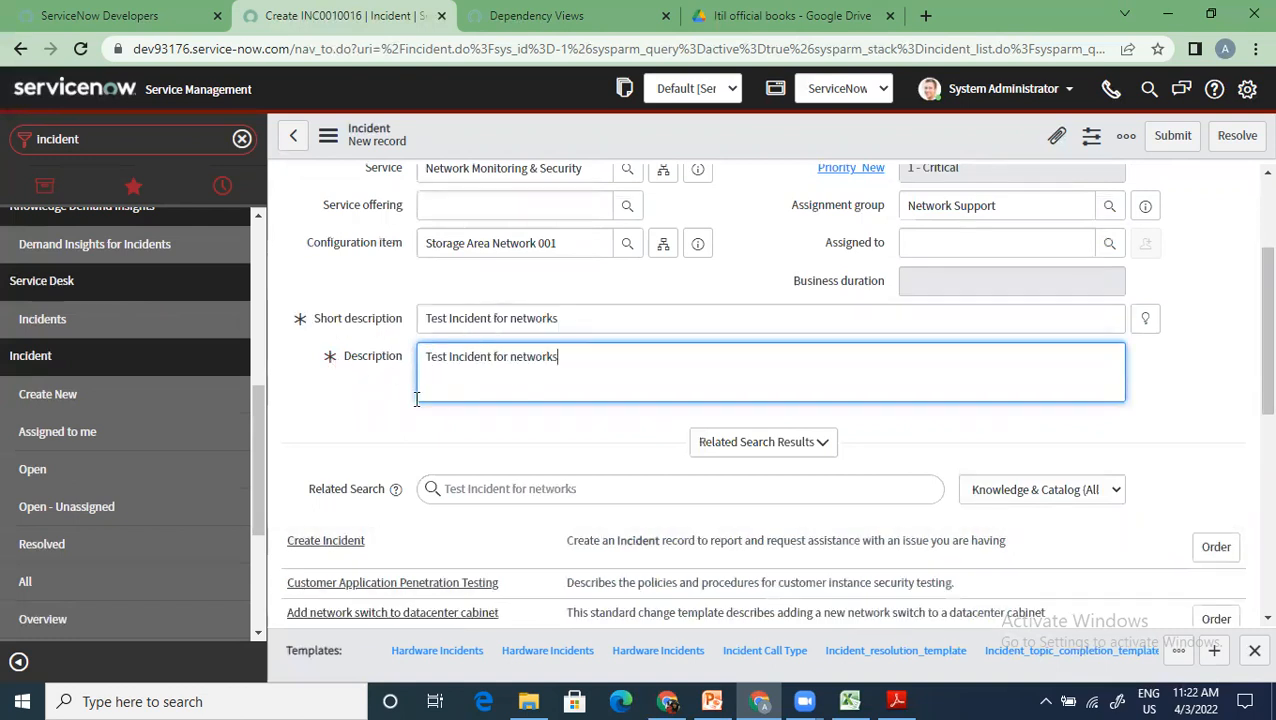
Look over the related search results on the form and save the new incident, keeping its record open.
{"action": "scroll", "coordinate": [504, 515], "scroll_direction": "down", "scroll_amount": 3}
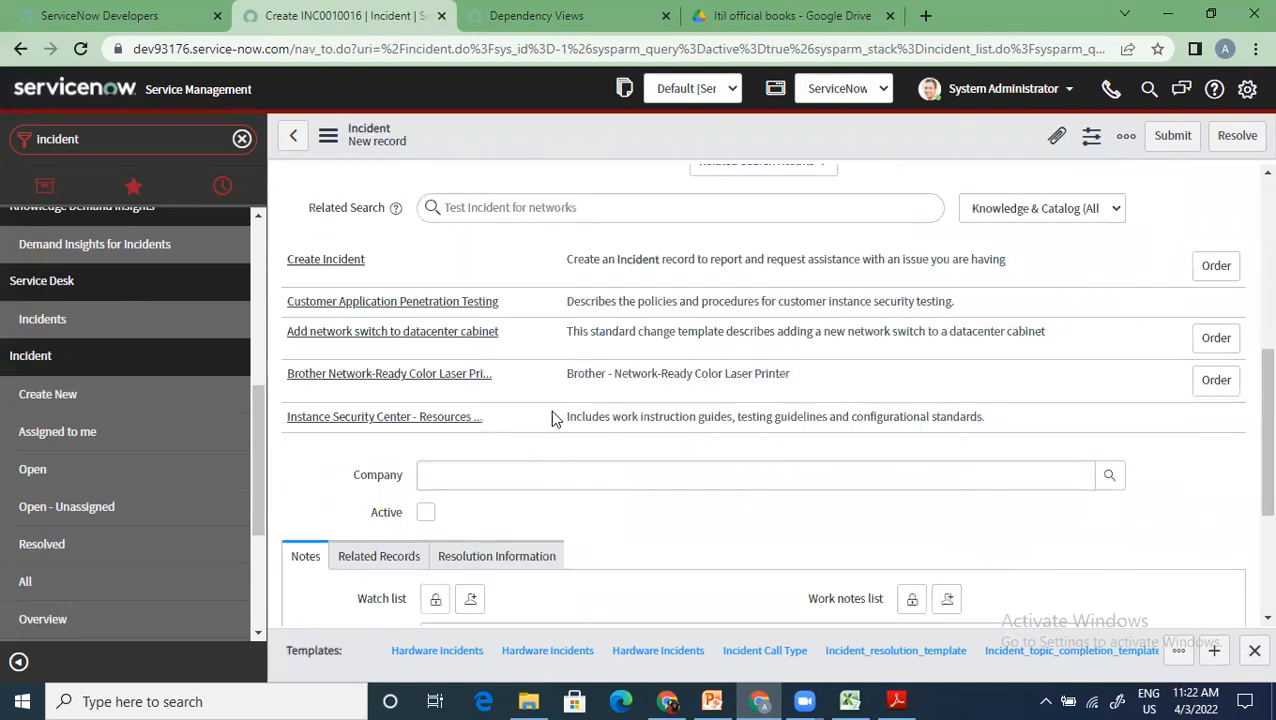
{"action": "scroll", "coordinate": [548, 405], "scroll_direction": "up", "scroll_amount": 1}
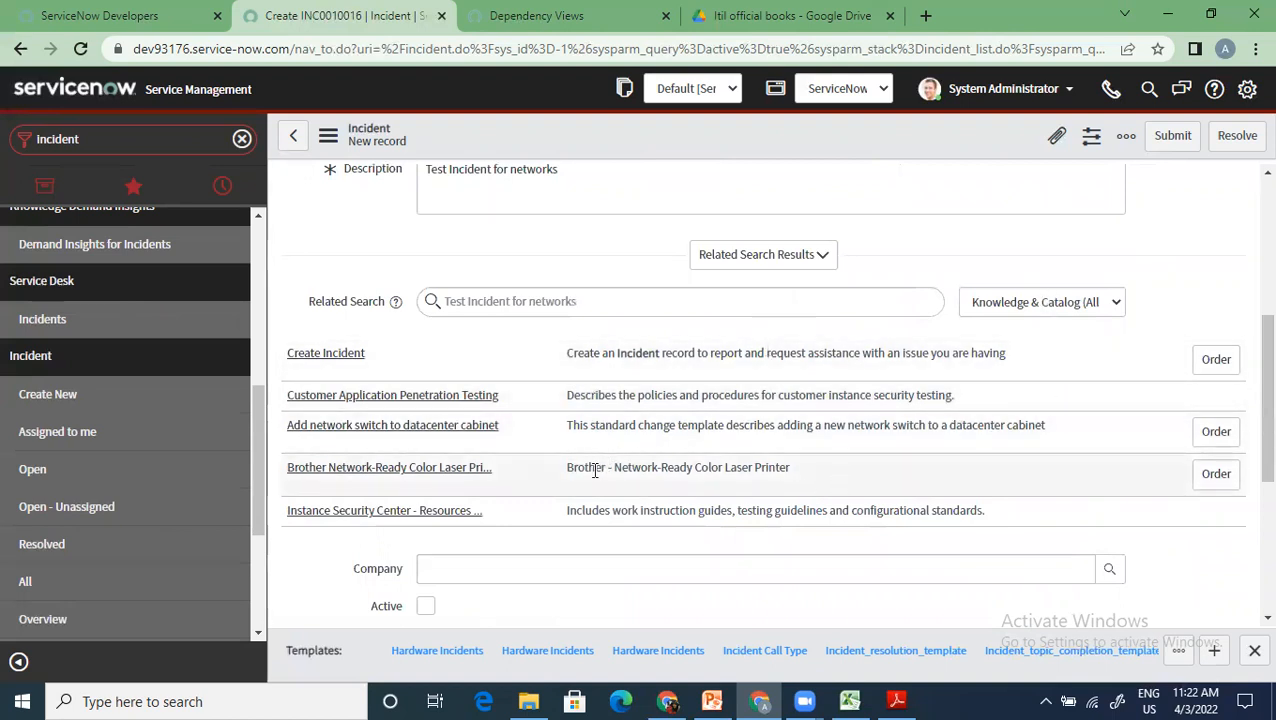
{"action": "scroll", "coordinate": [588, 490], "scroll_direction": "down", "scroll_amount": 2}
{"action": "scroll", "coordinate": [588, 497], "scroll_direction": "up", "scroll_amount": 3}
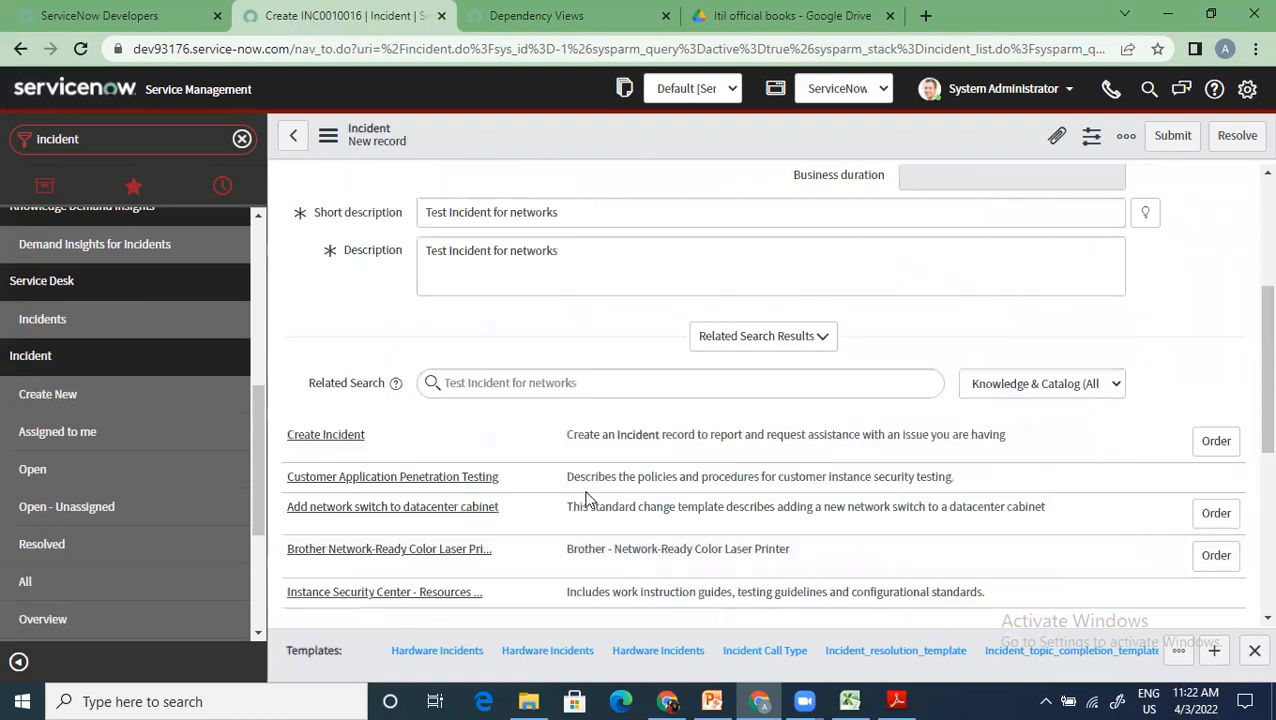
{"action": "scroll", "coordinate": [588, 494], "scroll_direction": "down", "scroll_amount": 4}
{"action": "scroll", "coordinate": [584, 485], "scroll_direction": "up", "scroll_amount": 6}
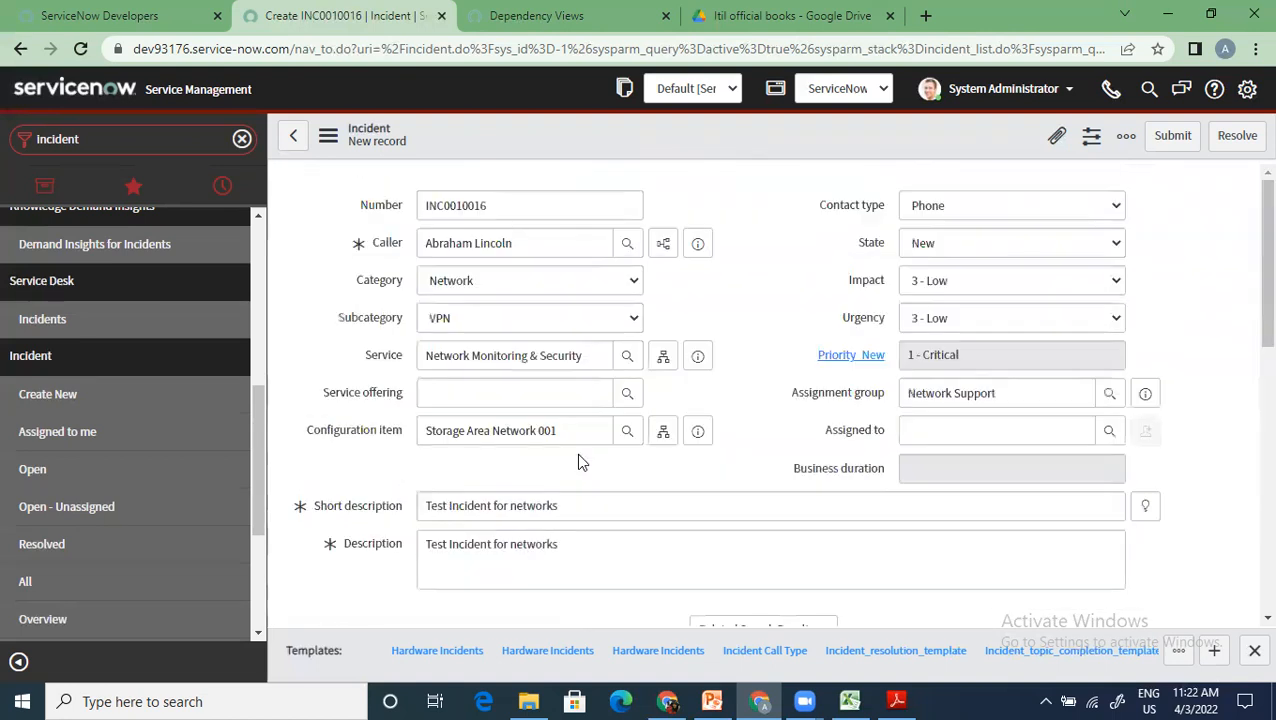
{"action": "right_click", "coordinate": [634, 133]}
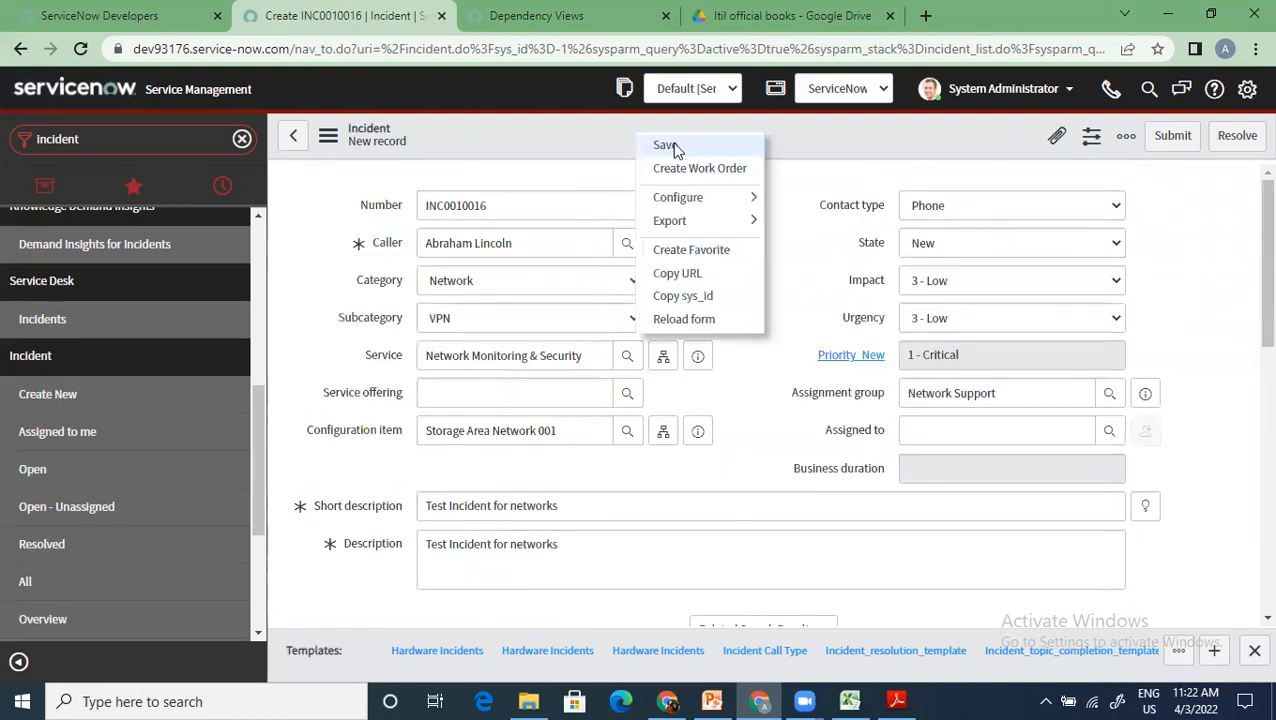
{"action": "left_click", "coordinate": [672, 146]}
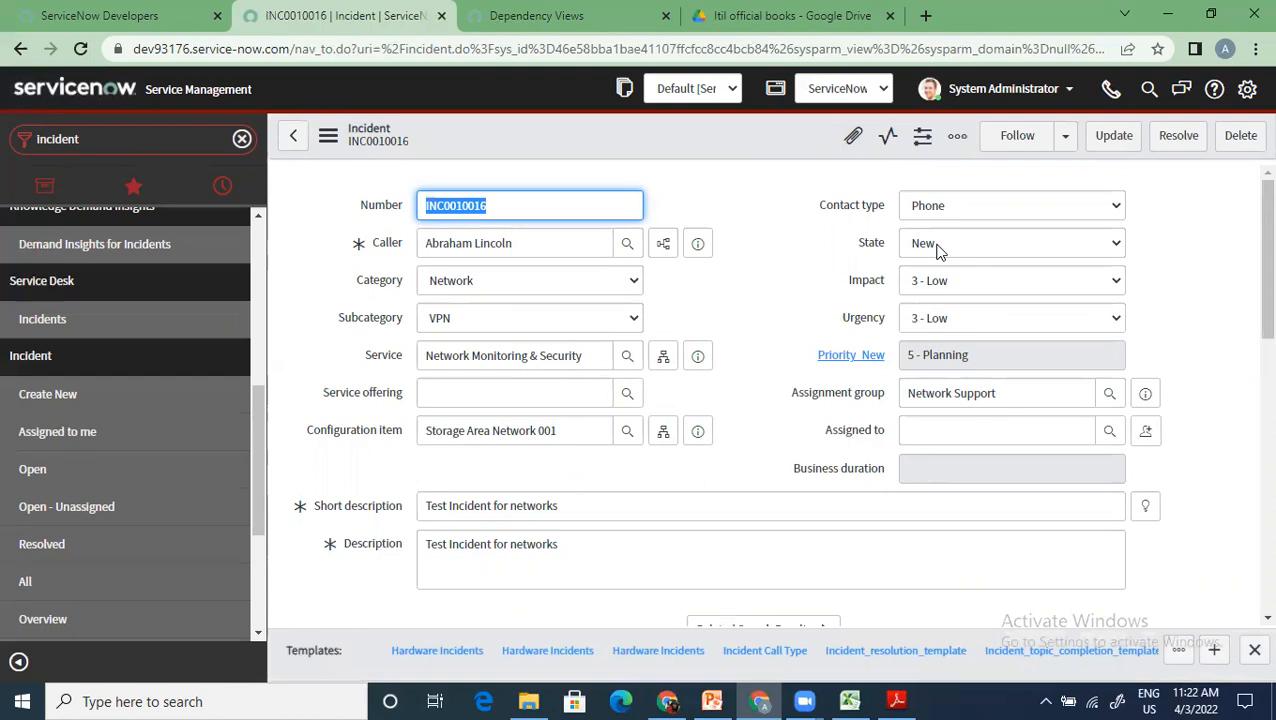
Set the incident's state to In Progress and save the record.
{"action": "left_click", "coordinate": [937, 250]}
{"action": "left_click", "coordinate": [916, 285]}
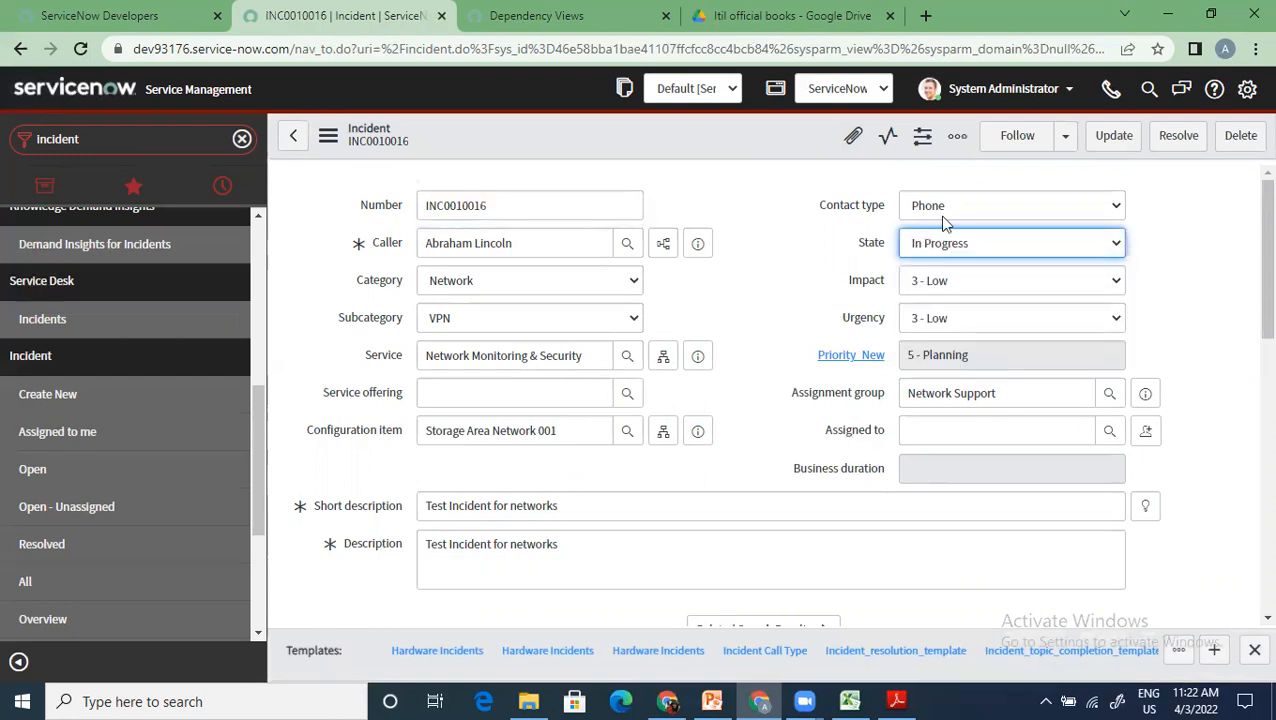
{"action": "right_click", "coordinate": [698, 140]}
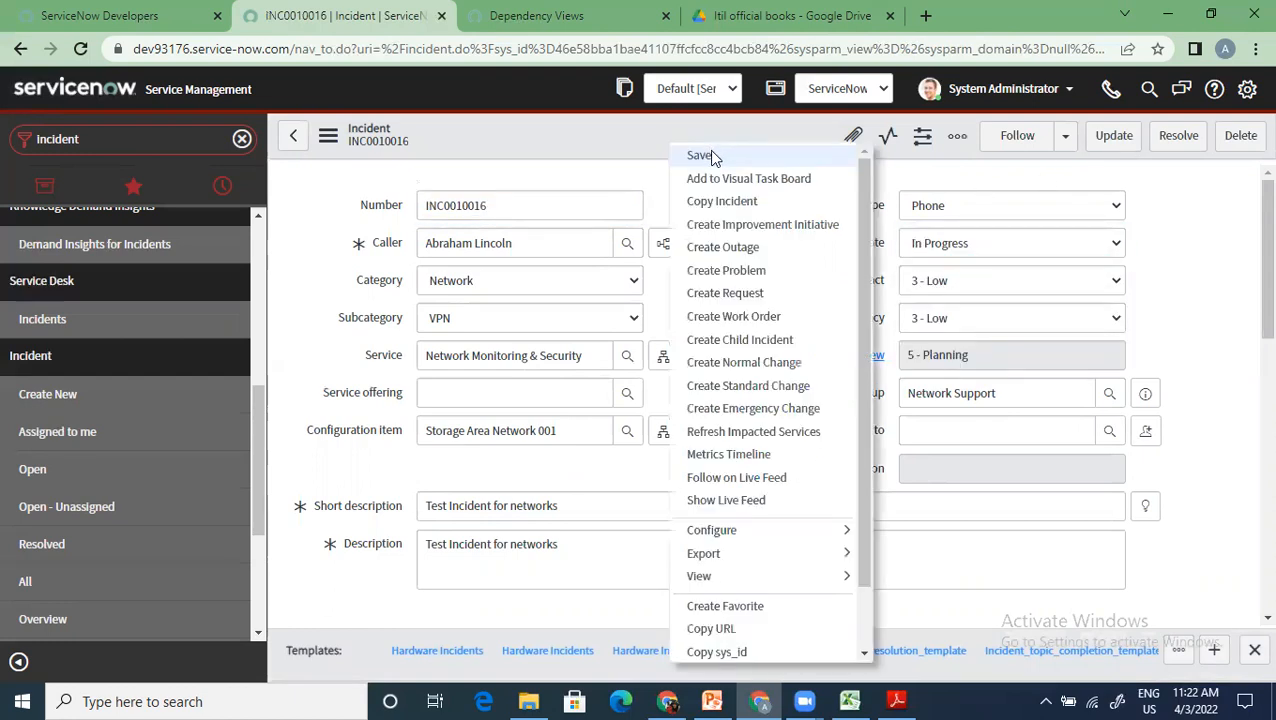
{"action": "left_click", "coordinate": [700, 155]}
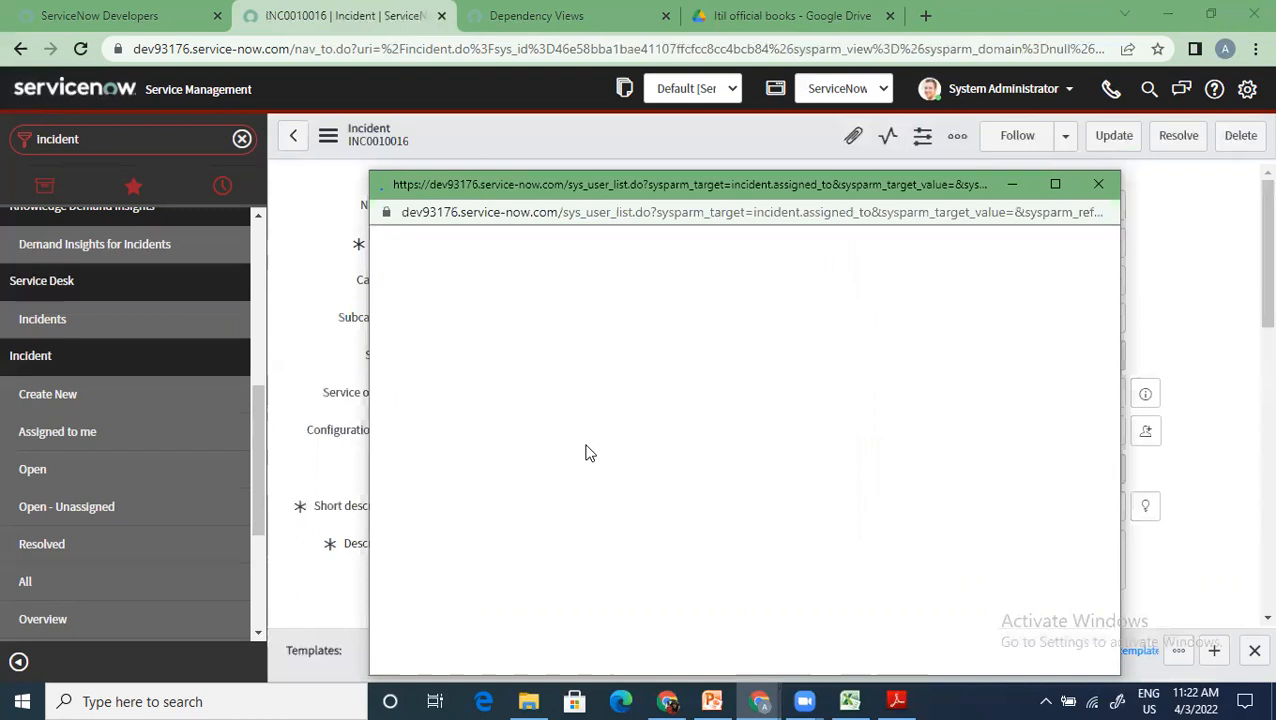
Change the assignment group to Hardware, assign the incident to the first user listed for that group and save.
{"action": "left_click", "coordinate": [1098, 184]}
{"action": "left_click_drag", "start_coordinate": [992, 393], "coordinate": [890, 380]}
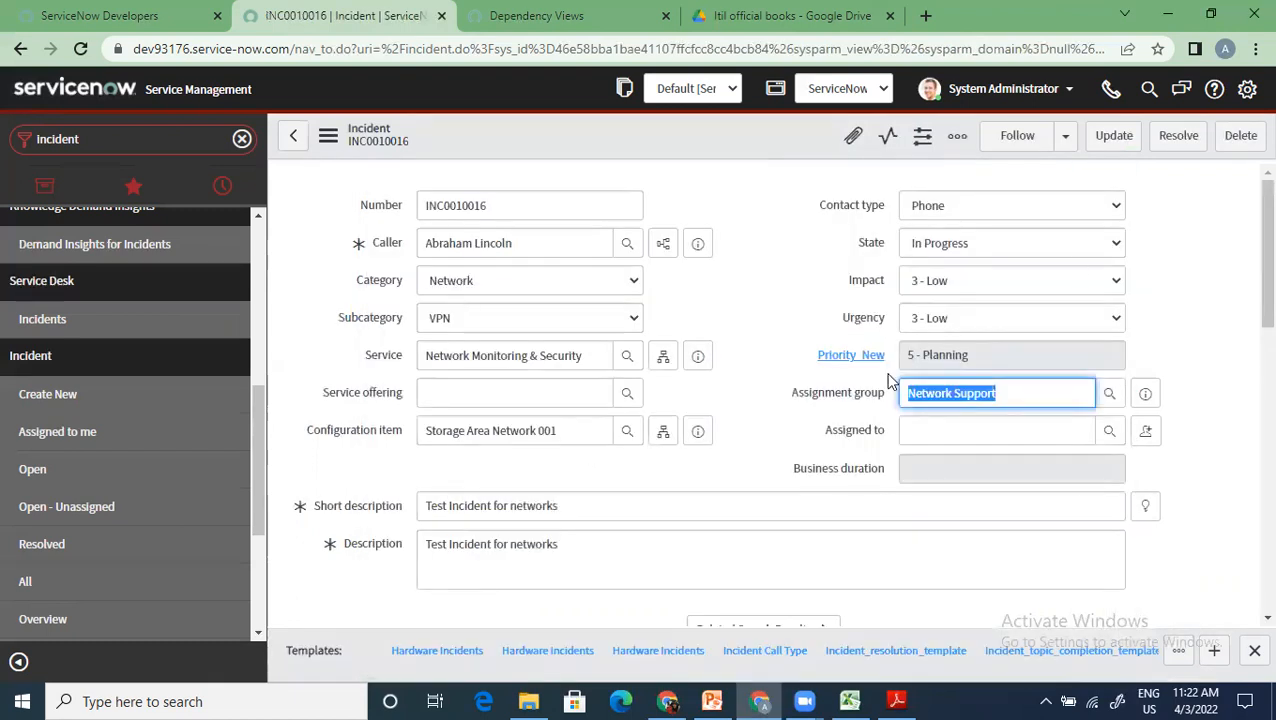
{"action": "type", "text": "*hard"}
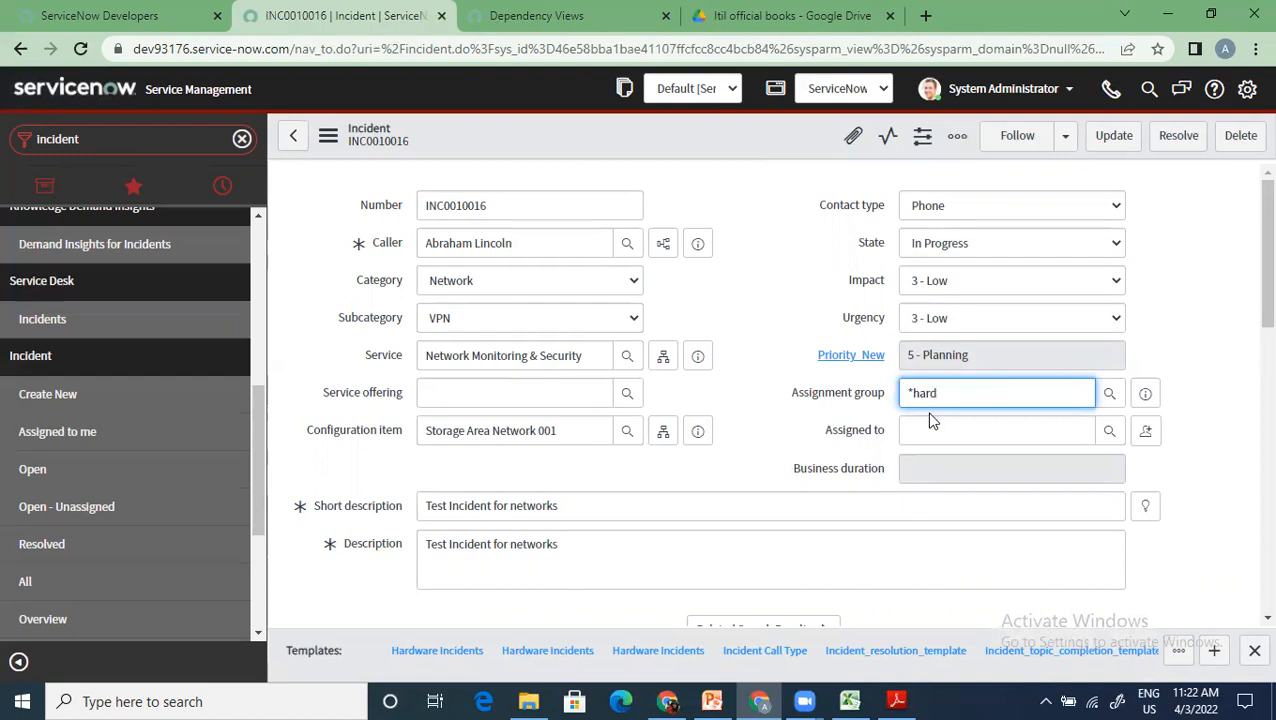
{"action": "left_click", "coordinate": [965, 445]}
{"action": "left_click", "coordinate": [1109, 431]}
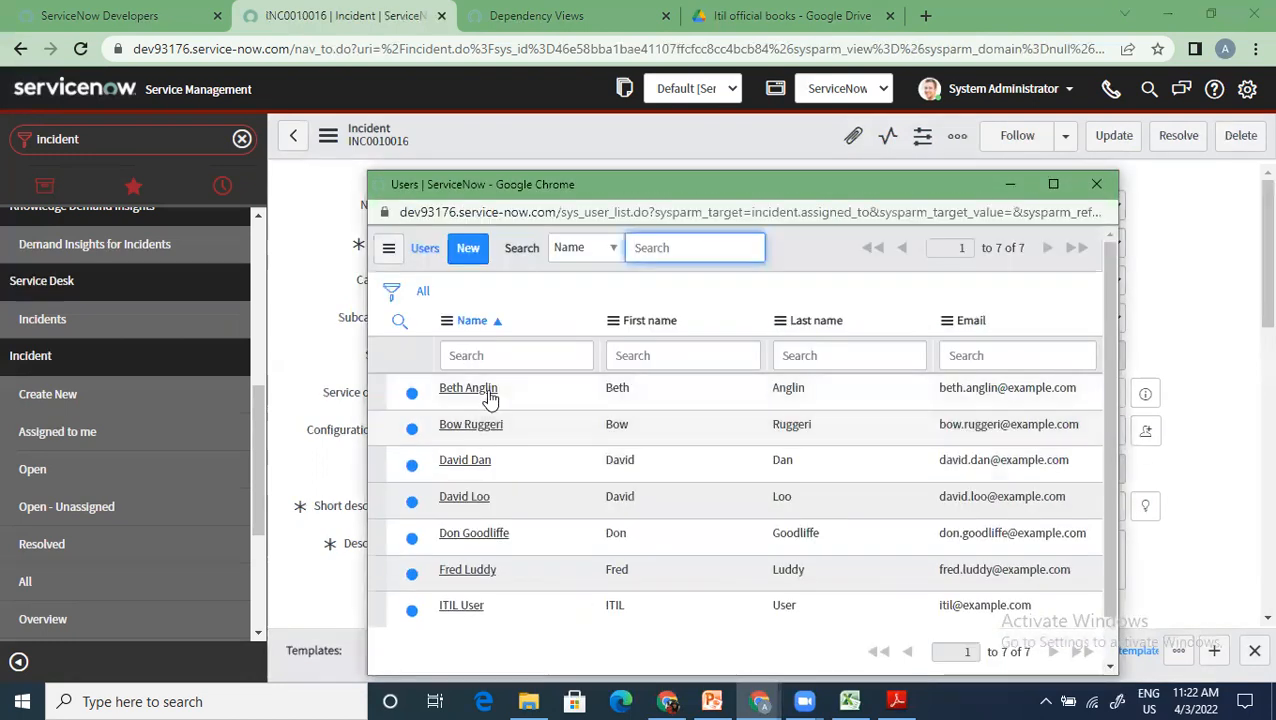
{"action": "left_click", "coordinate": [478, 390]}
{"action": "right_click", "coordinate": [590, 150]}
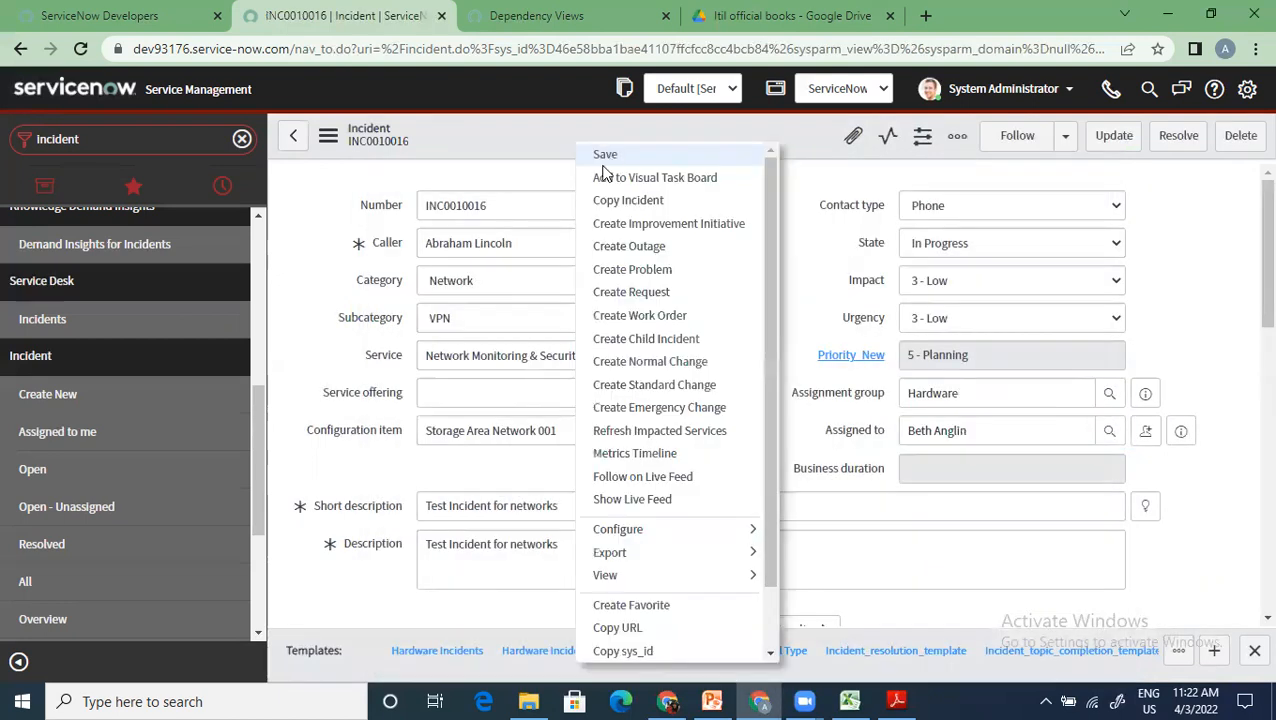
{"action": "left_click", "coordinate": [600, 157]}
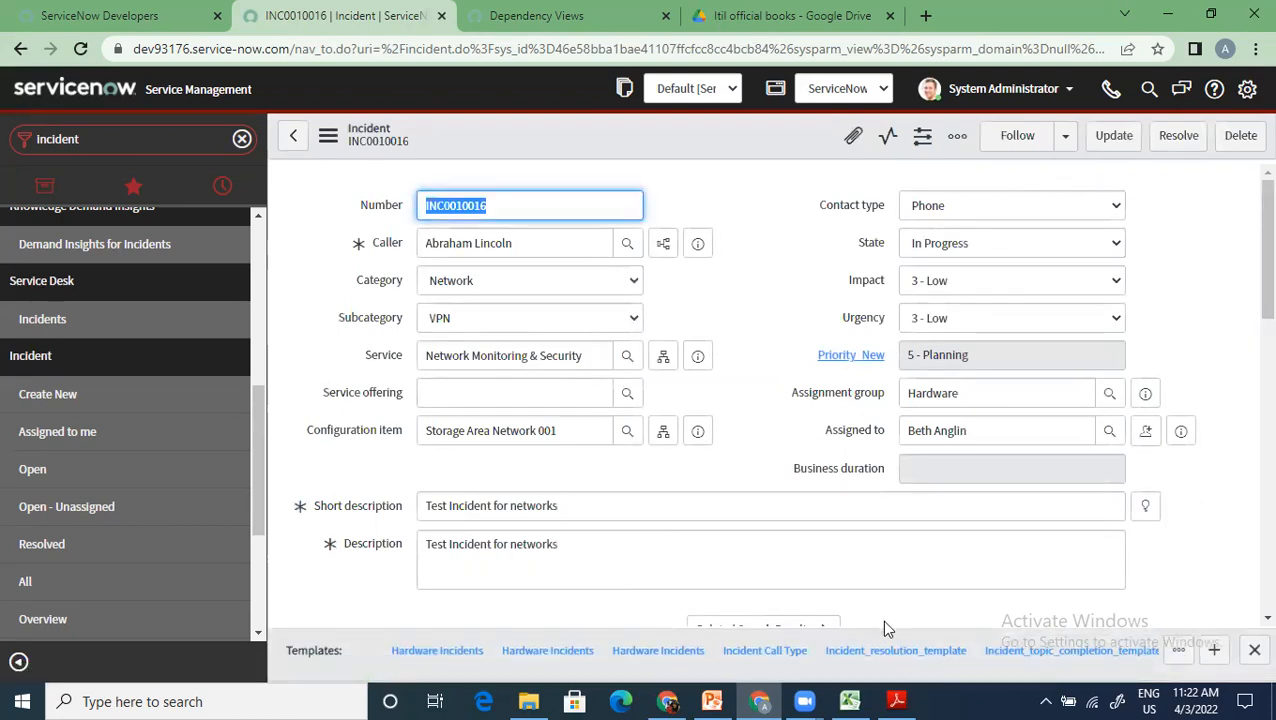
Check the incident management process slide in PowerPoint, return to ServiceNow and set impact to 1 - High and urgency to 2 - Medium.
{"action": "left_click", "coordinate": [712, 700]}
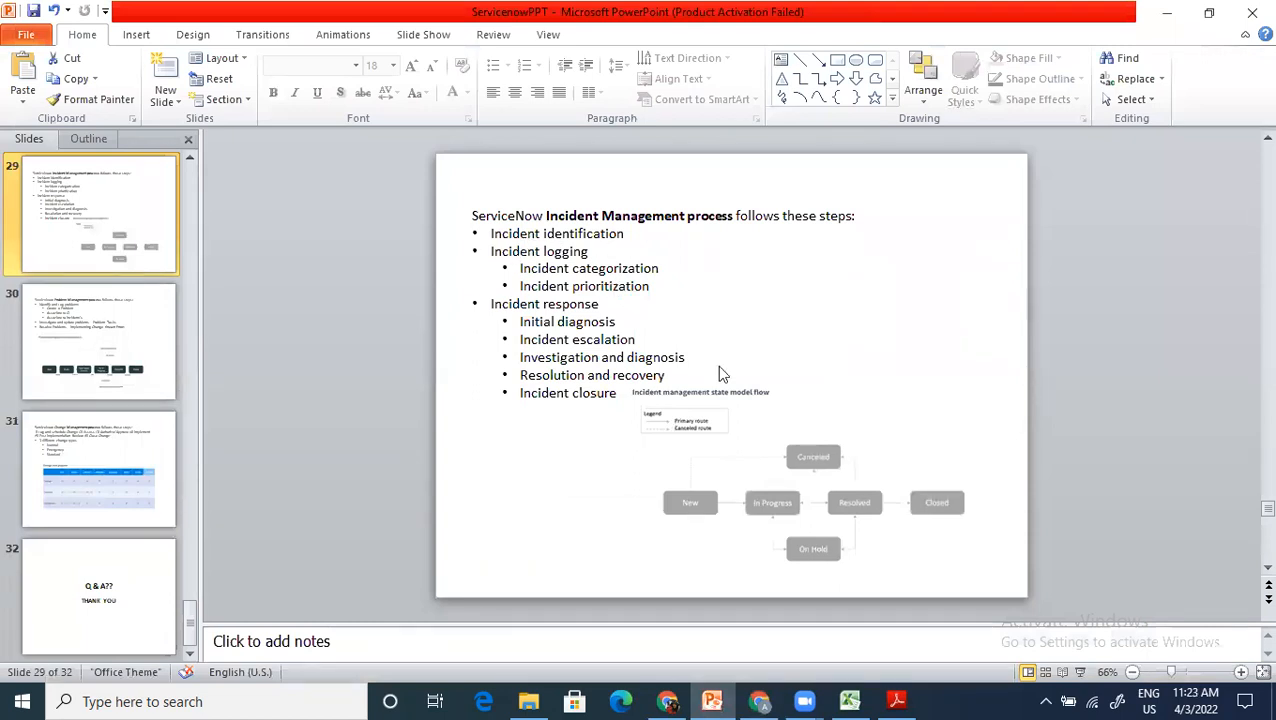
{"action": "key", "text": "alt+Tab"}
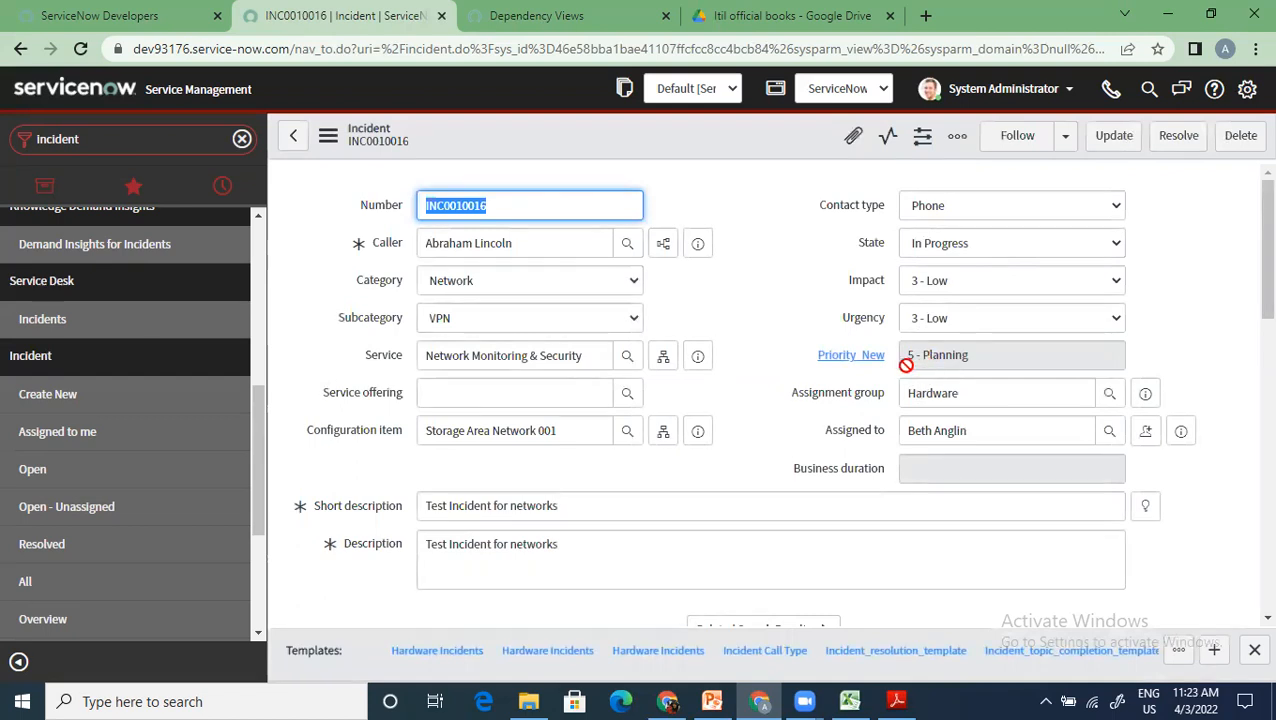
{"action": "left_click", "coordinate": [940, 285]}
{"action": "left_click", "coordinate": [938, 302]}
{"action": "left_click", "coordinate": [935, 320]}
{"action": "left_click", "coordinate": [935, 344]}
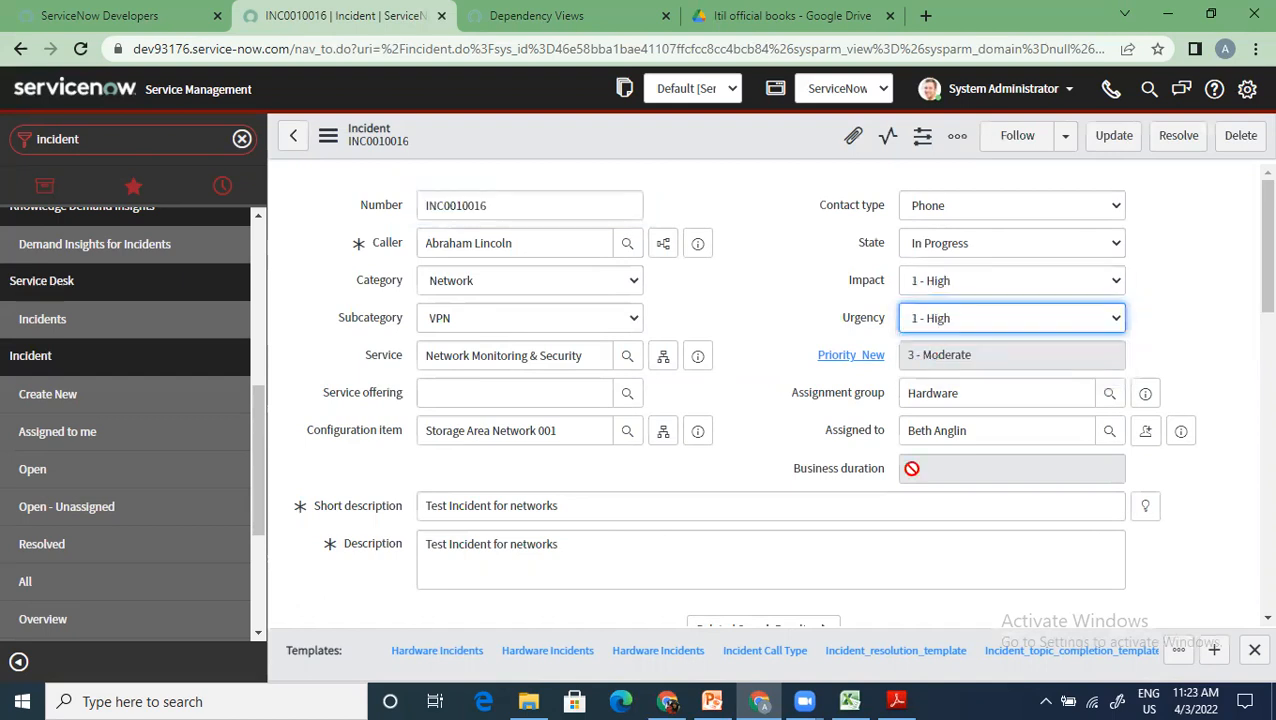
{"action": "left_click", "coordinate": [951, 322]}
{"action": "left_click", "coordinate": [942, 360]}
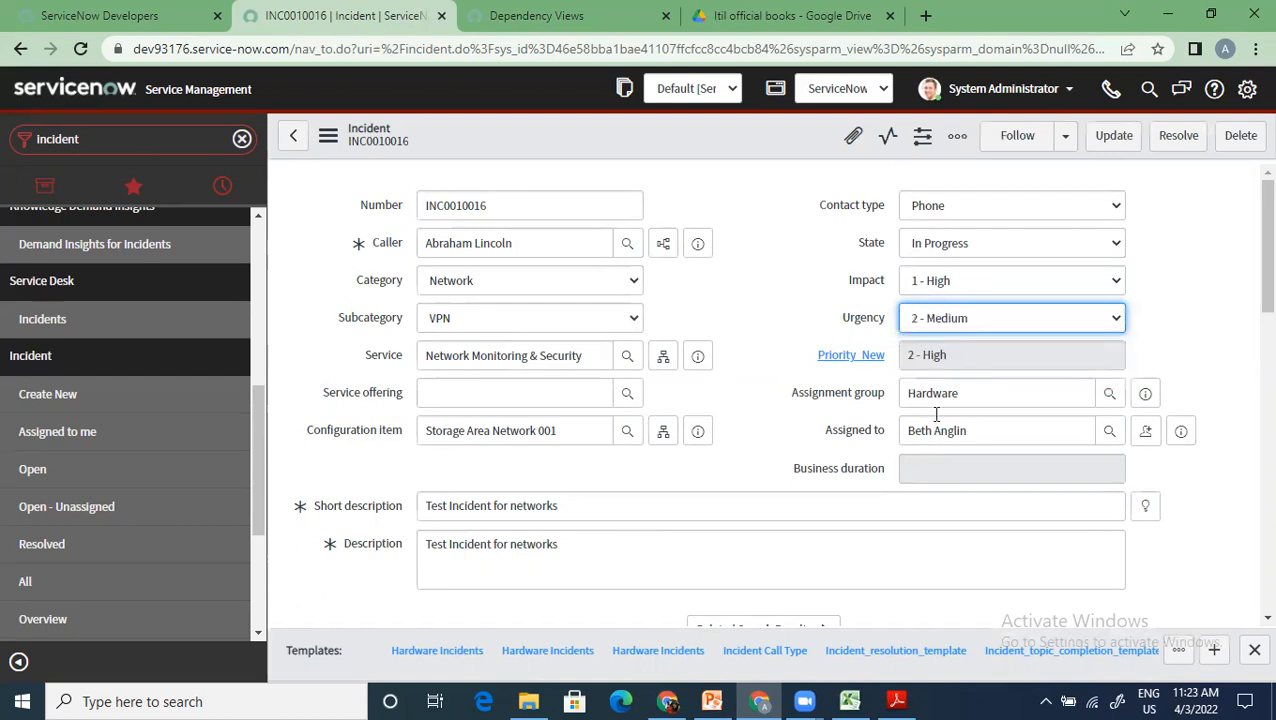
Enter "priority change" in the incident's required work notes and save the record with its new priority.
{"action": "right_click", "coordinate": [755, 134]}
{"action": "left_click", "coordinate": [808, 141]}
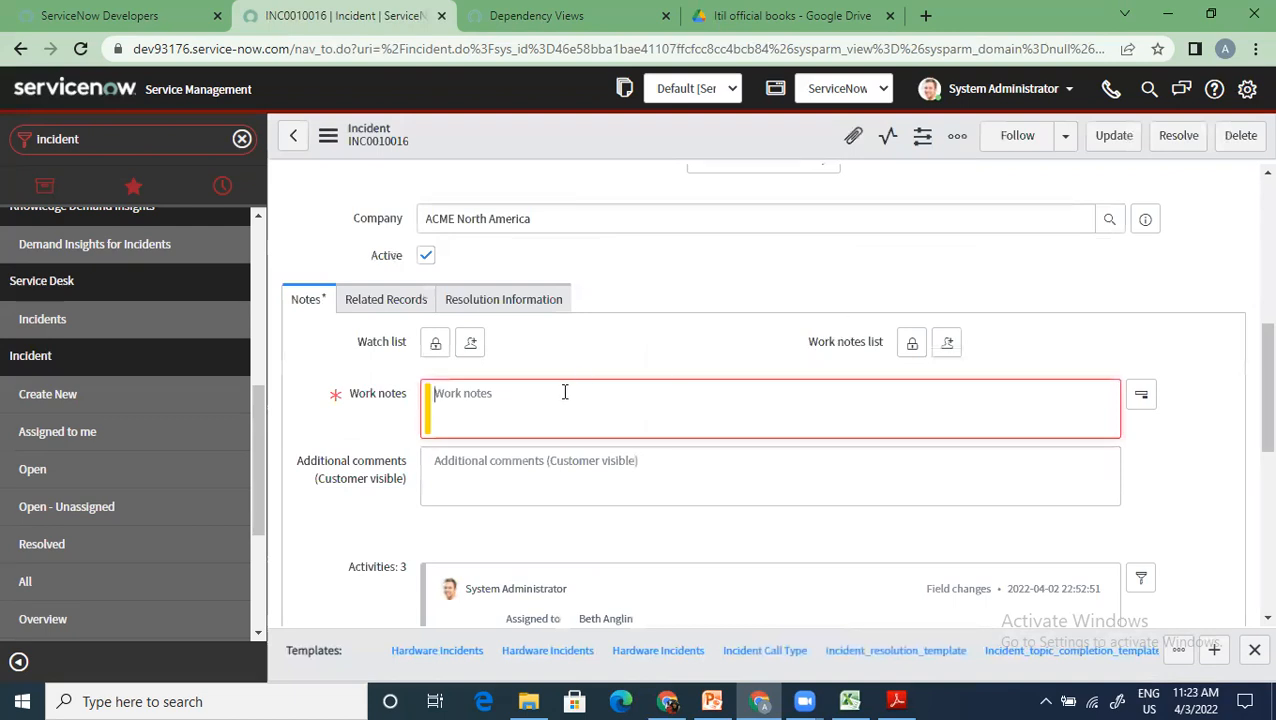
{"action": "scroll", "coordinate": [569, 399], "scroll_direction": "up", "scroll_amount": 4}
{"action": "scroll", "coordinate": [568, 420], "scroll_direction": "down", "scroll_amount": 4}
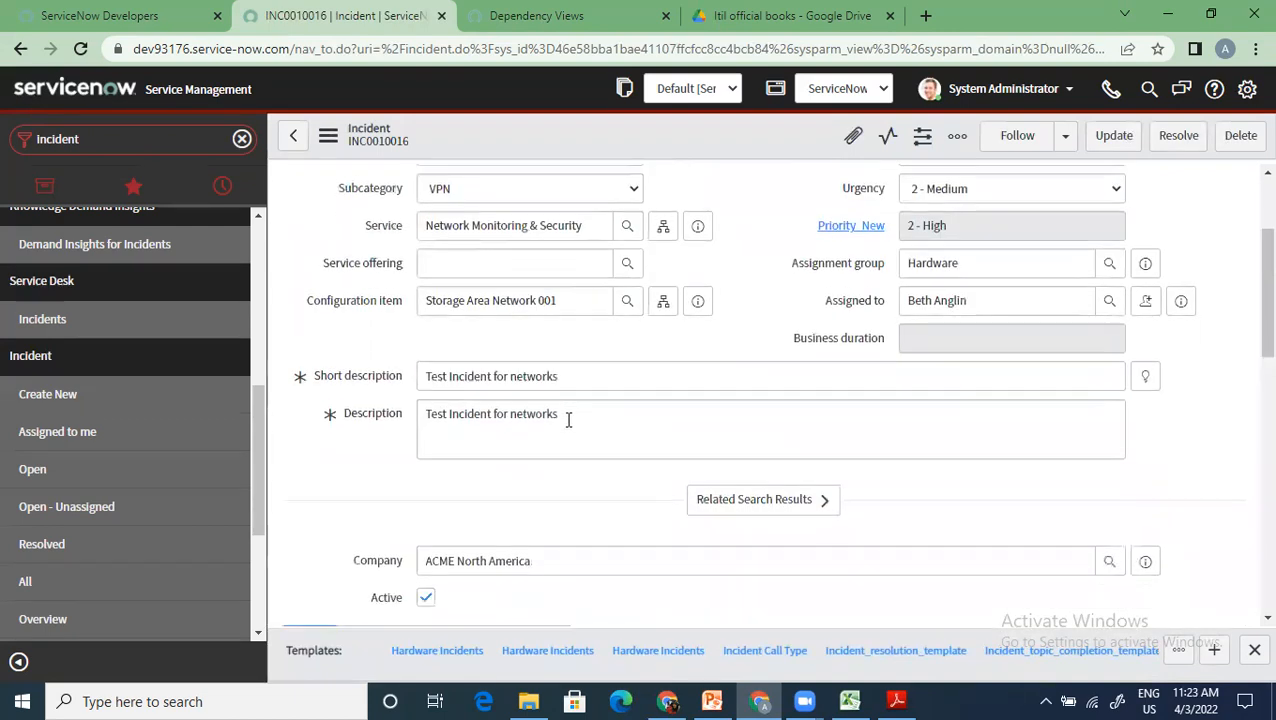
{"action": "type", "text": "p"}
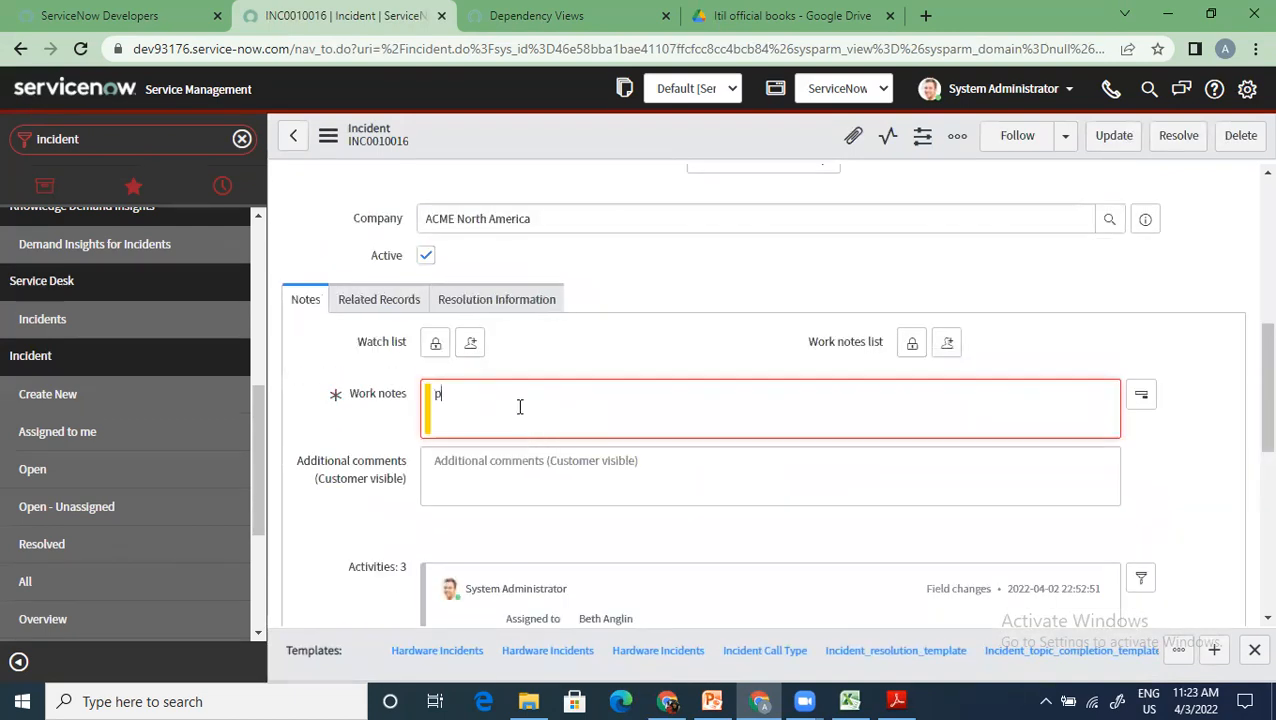
{"action": "type", "text": "riority change"}
{"action": "right_click", "coordinate": [686, 130]}
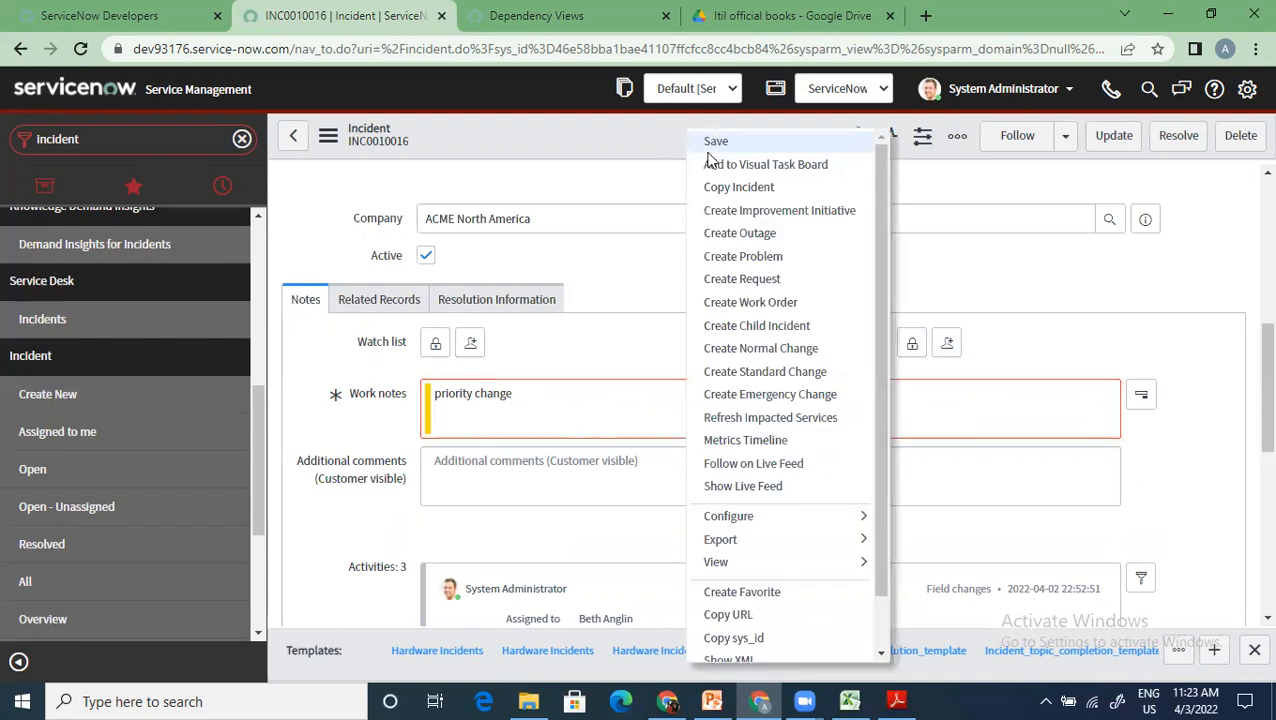
{"action": "left_click", "coordinate": [716, 140]}
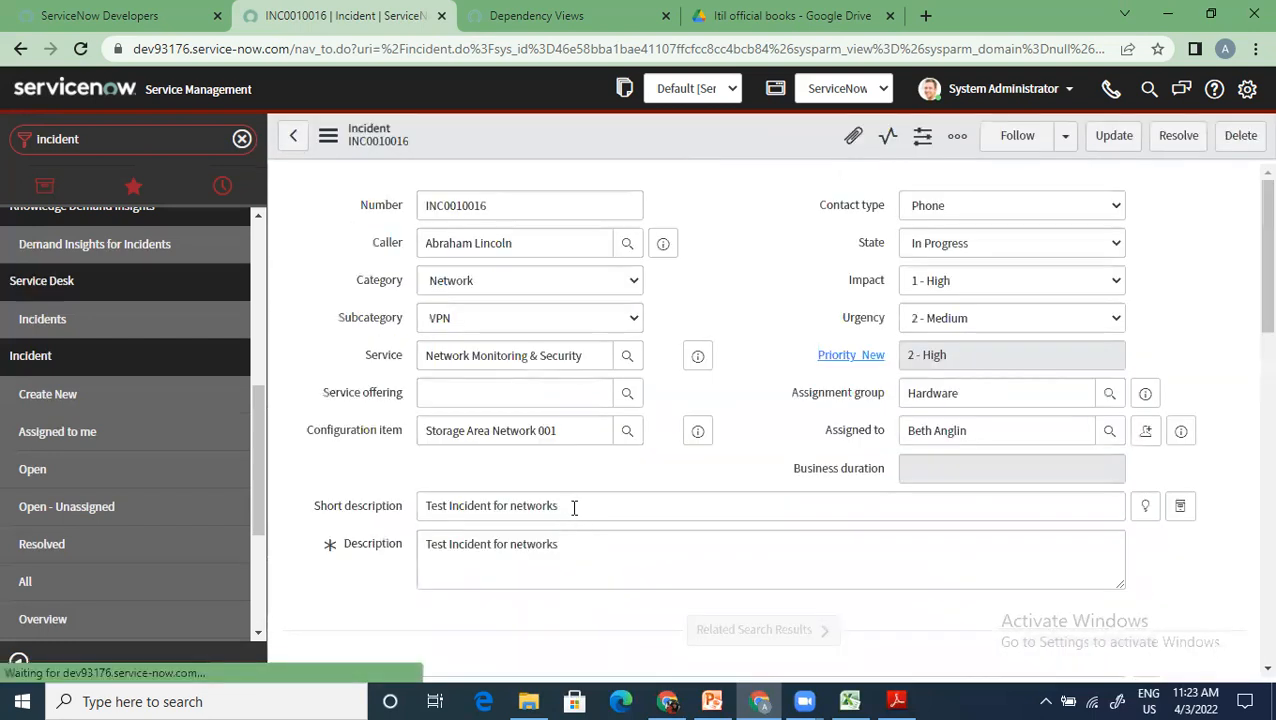
Review the saved incident's notes and assignment group against the incident management process slide in PowerPoint.
{"action": "scroll", "coordinate": [574, 508], "scroll_direction": "down", "scroll_amount": 4}
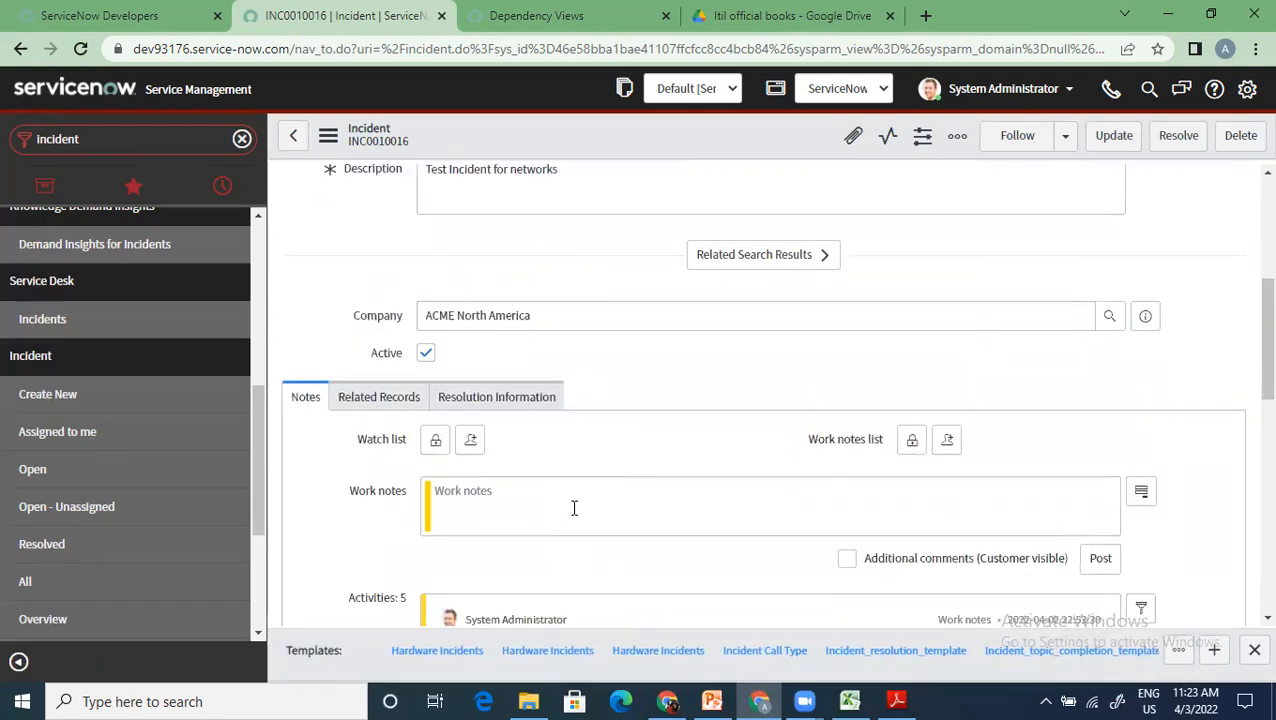
{"action": "key", "text": "alt+Tab"}
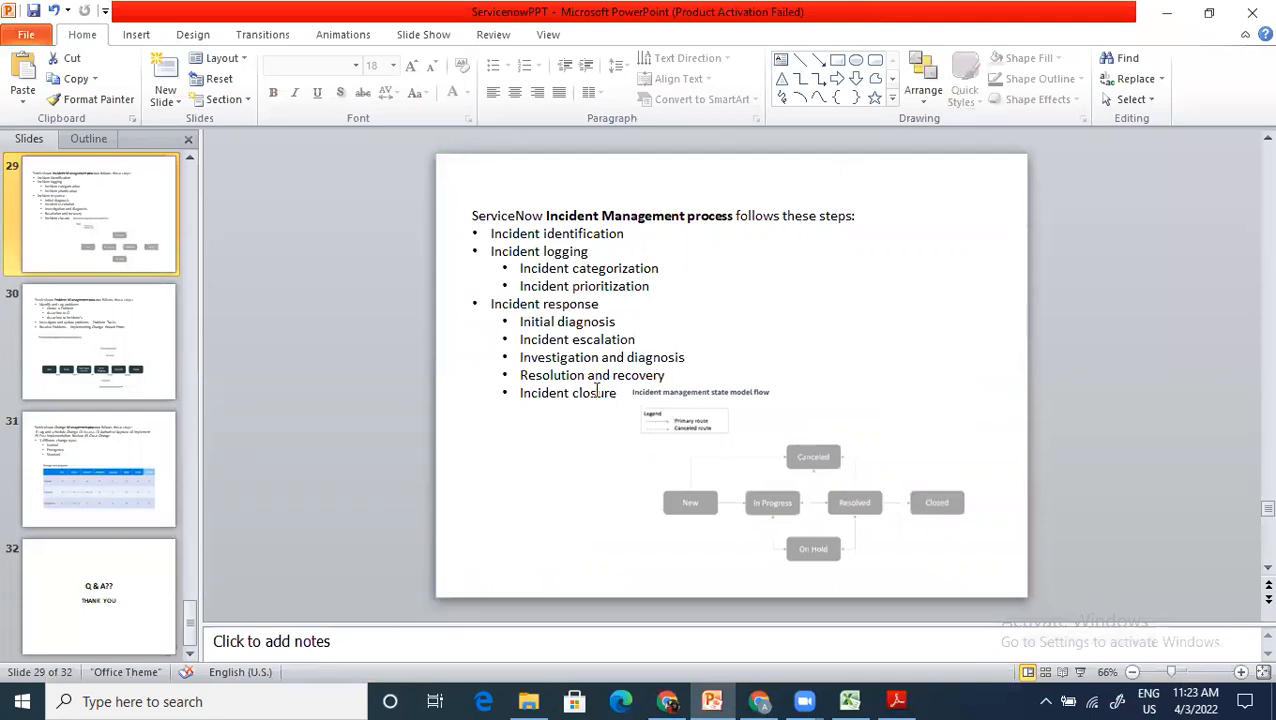
{"action": "key", "text": "alt+Tab"}
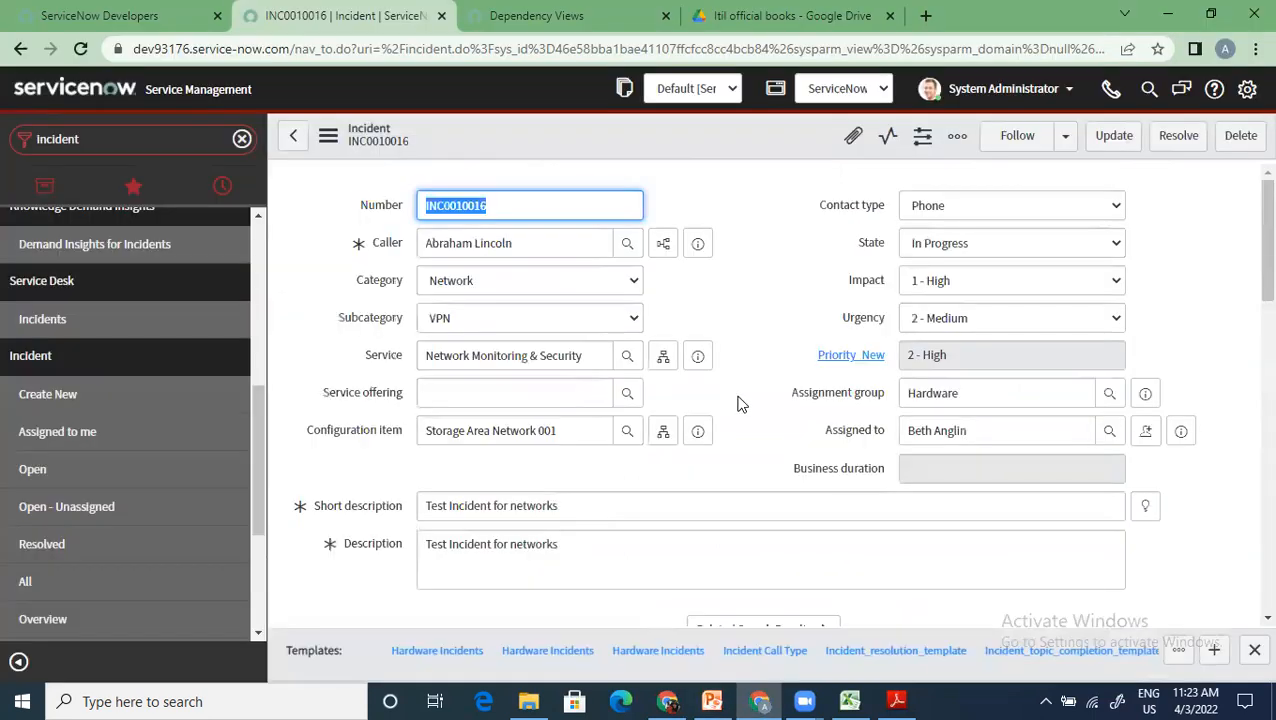
{"action": "scroll", "coordinate": [738, 401], "scroll_direction": "down", "scroll_amount": 1}
{"action": "scroll", "coordinate": [738, 401], "scroll_direction": "down", "scroll_amount": 3}
{"action": "scroll", "coordinate": [740, 390], "scroll_direction": "up", "scroll_amount": 5}
{"action": "double_click", "coordinate": [990, 393]}
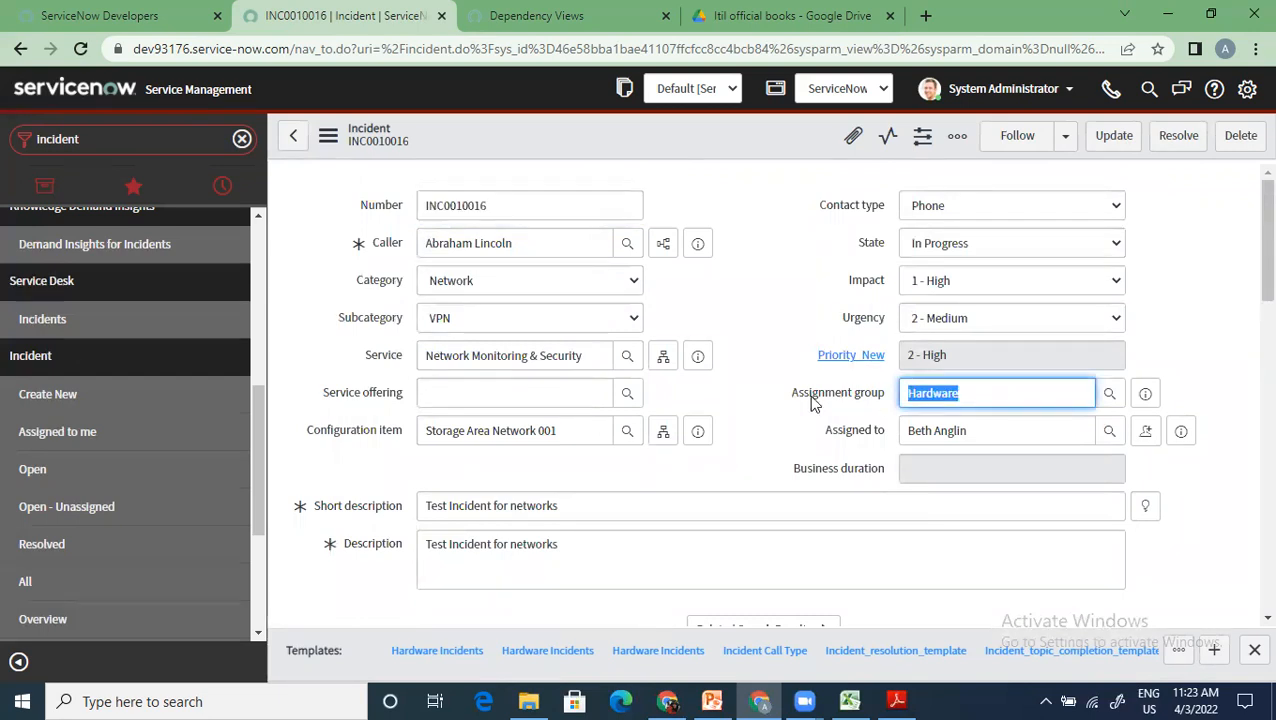
Load the incident's related lists, examine its Task SLAs and return to the priority fields.
{"action": "scroll", "coordinate": [700, 437], "scroll_direction": "down", "scroll_amount": 15}
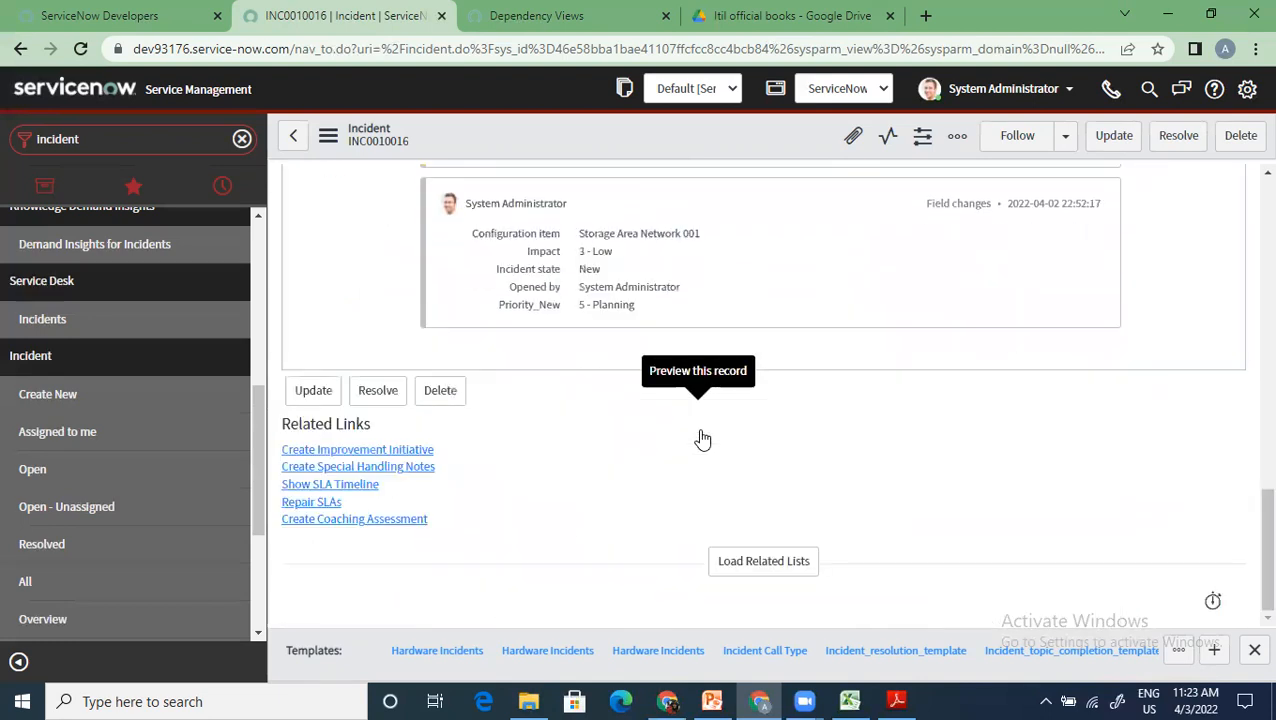
{"action": "left_click", "coordinate": [775, 566]}
{"action": "scroll", "coordinate": [690, 525], "scroll_direction": "down", "scroll_amount": 2}
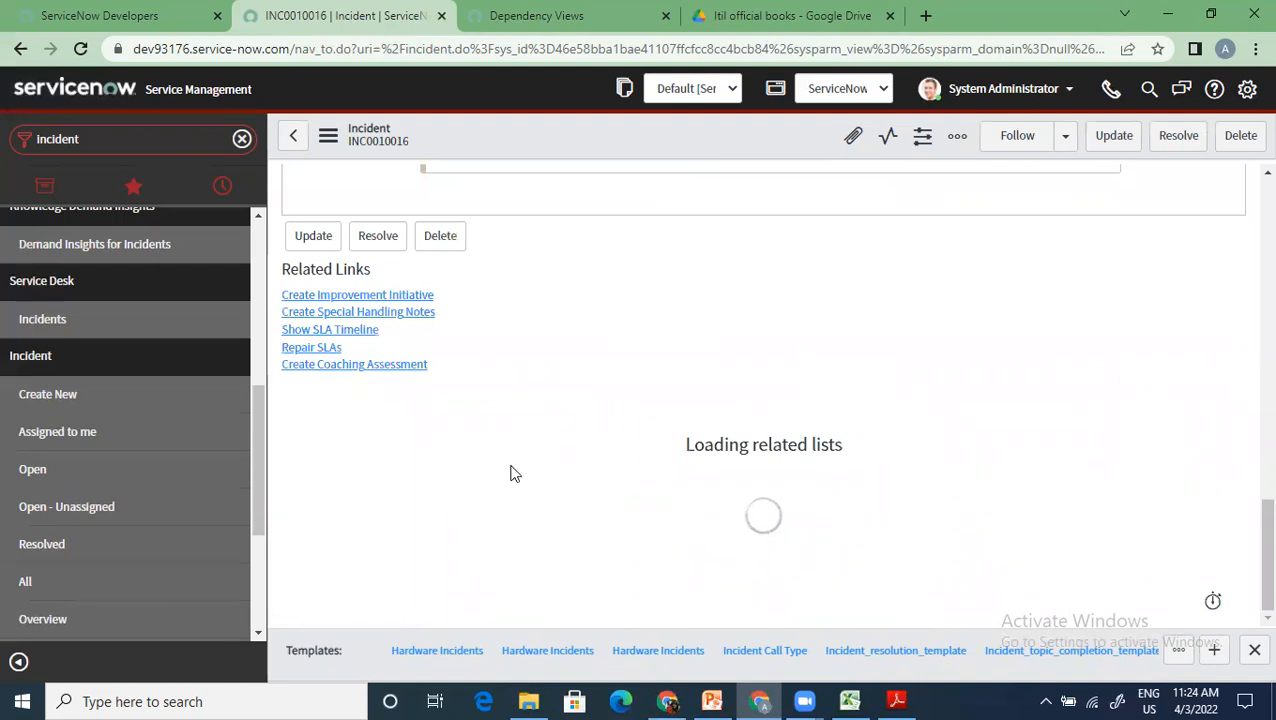
{"action": "scroll", "coordinate": [513, 484], "scroll_direction": "down", "scroll_amount": 2}
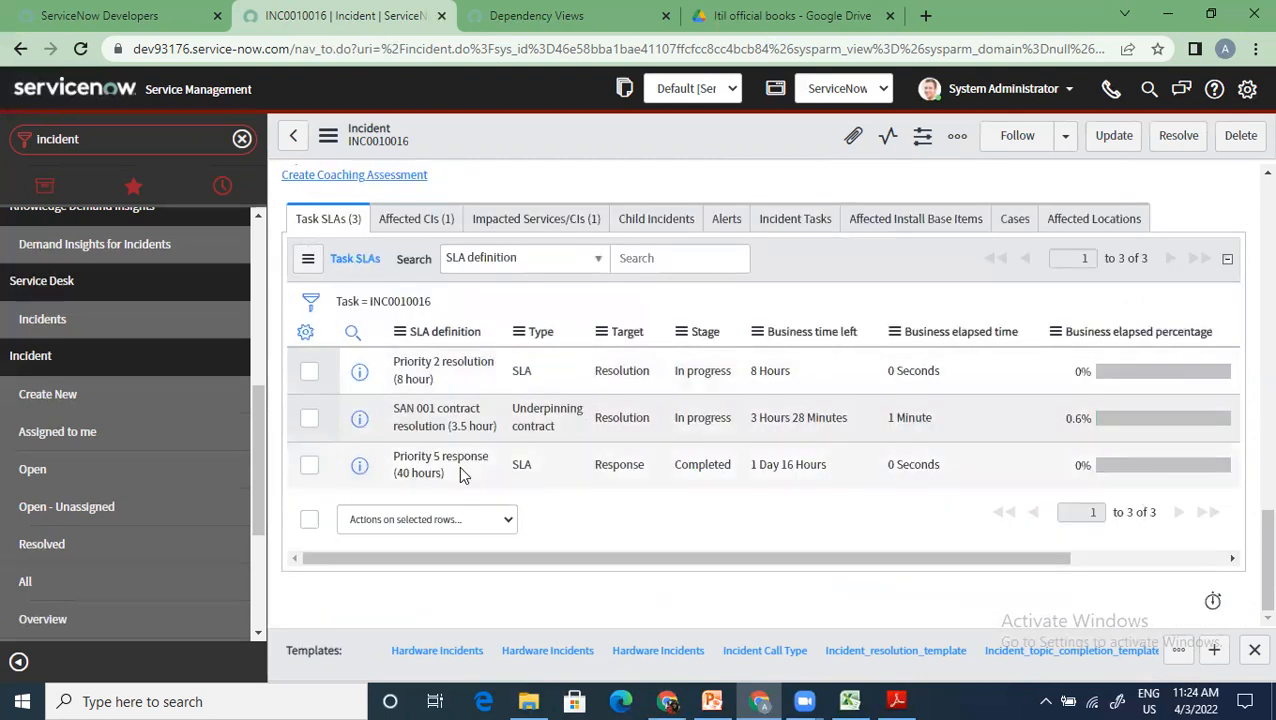
{"action": "scroll", "coordinate": [459, 473], "scroll_direction": "up", "scroll_amount": 15}
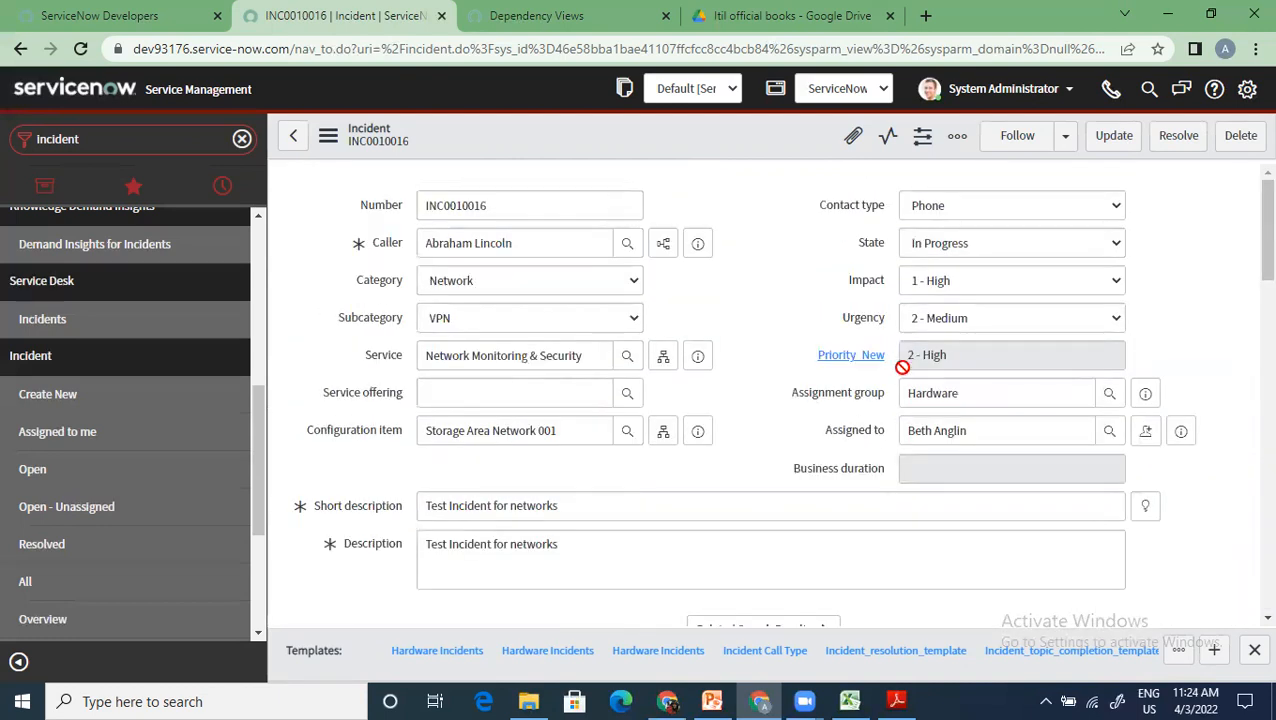
Review the incident's Task SLAs, checking the SLA definitions, stages and business time left.
{"action": "scroll", "coordinate": [457, 530], "scroll_direction": "down", "scroll_amount": 15}
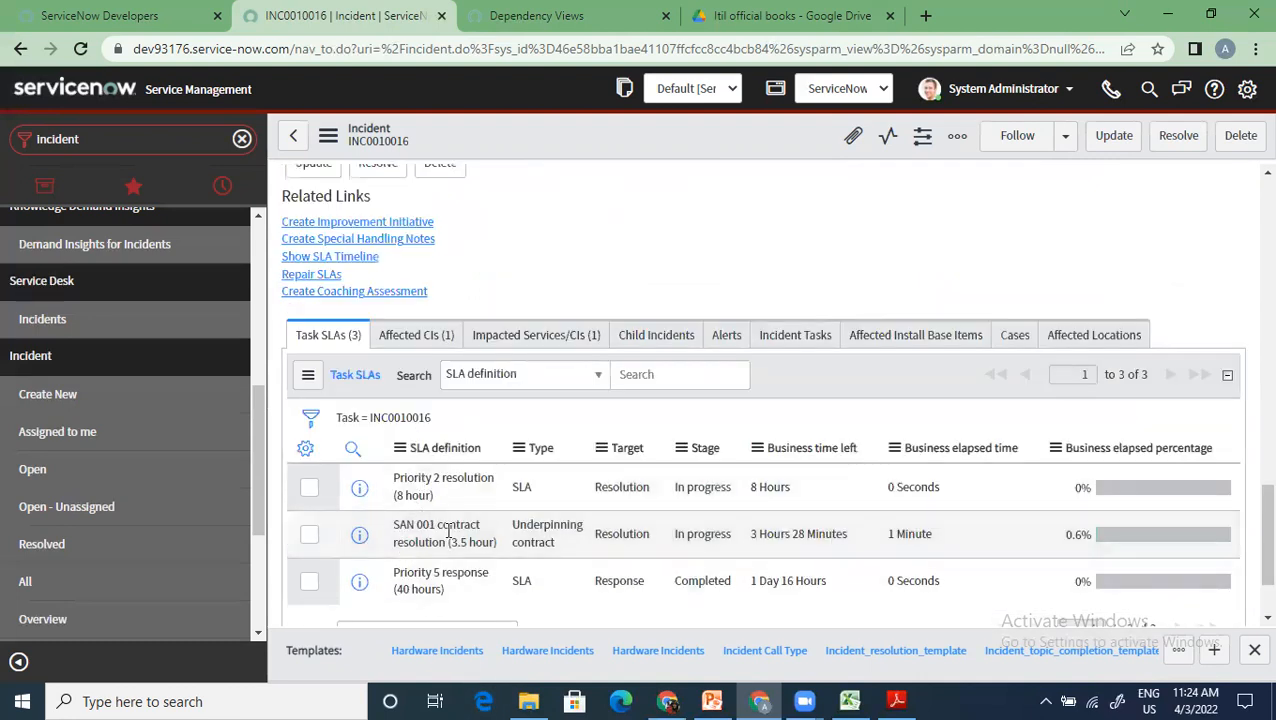
{"action": "scroll", "coordinate": [455, 530], "scroll_direction": "up", "scroll_amount": 15}
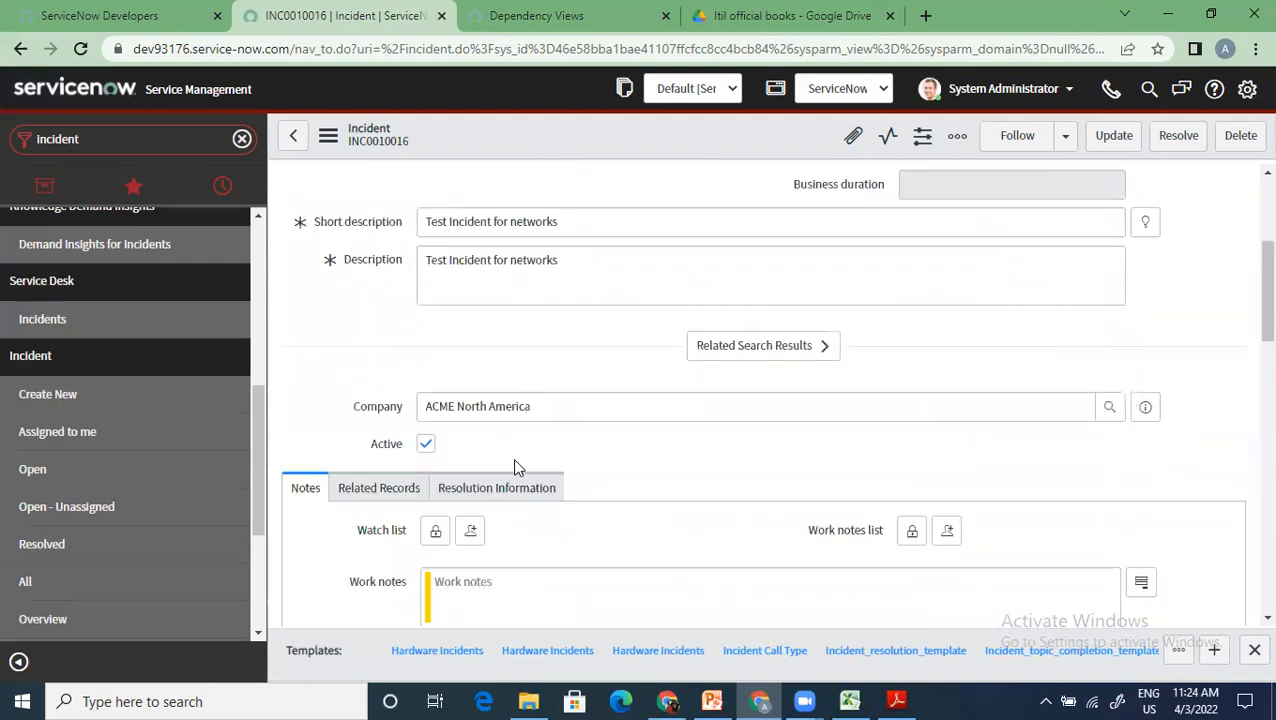
{"action": "scroll", "coordinate": [530, 480], "scroll_direction": "down", "scroll_amount": 15}
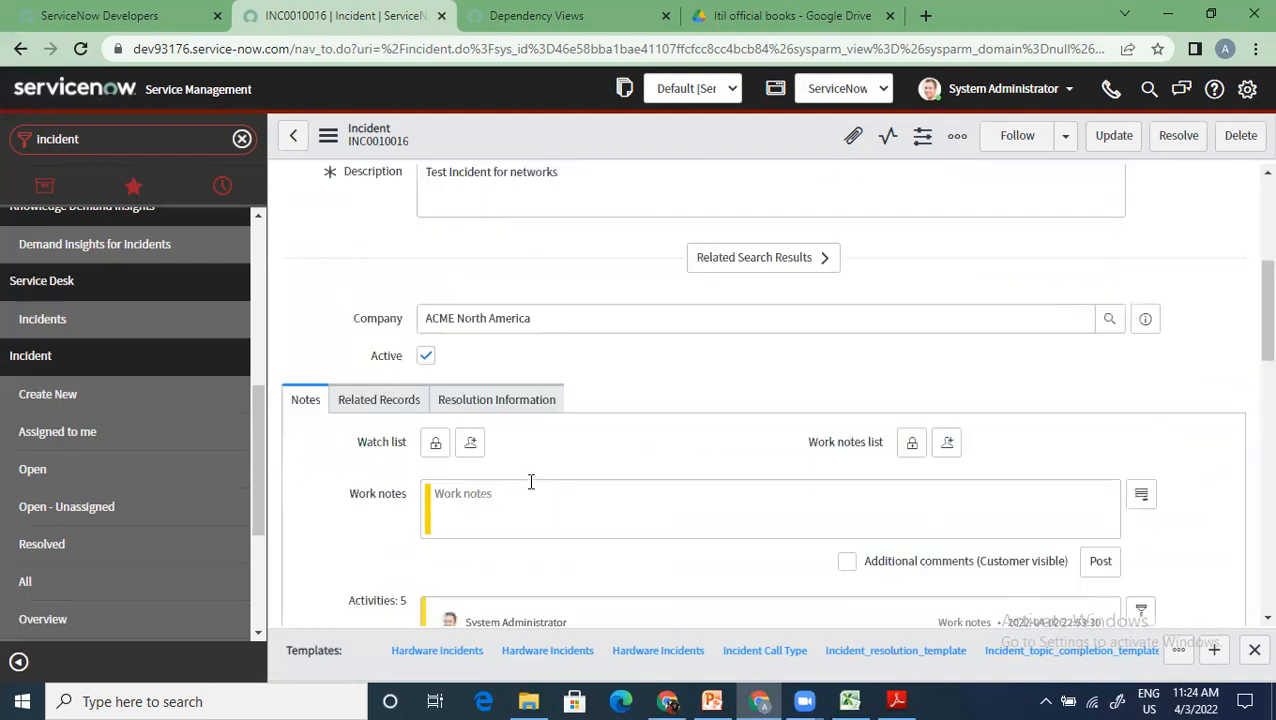
{"action": "scroll", "coordinate": [500, 540], "scroll_direction": "down", "scroll_amount": 3}
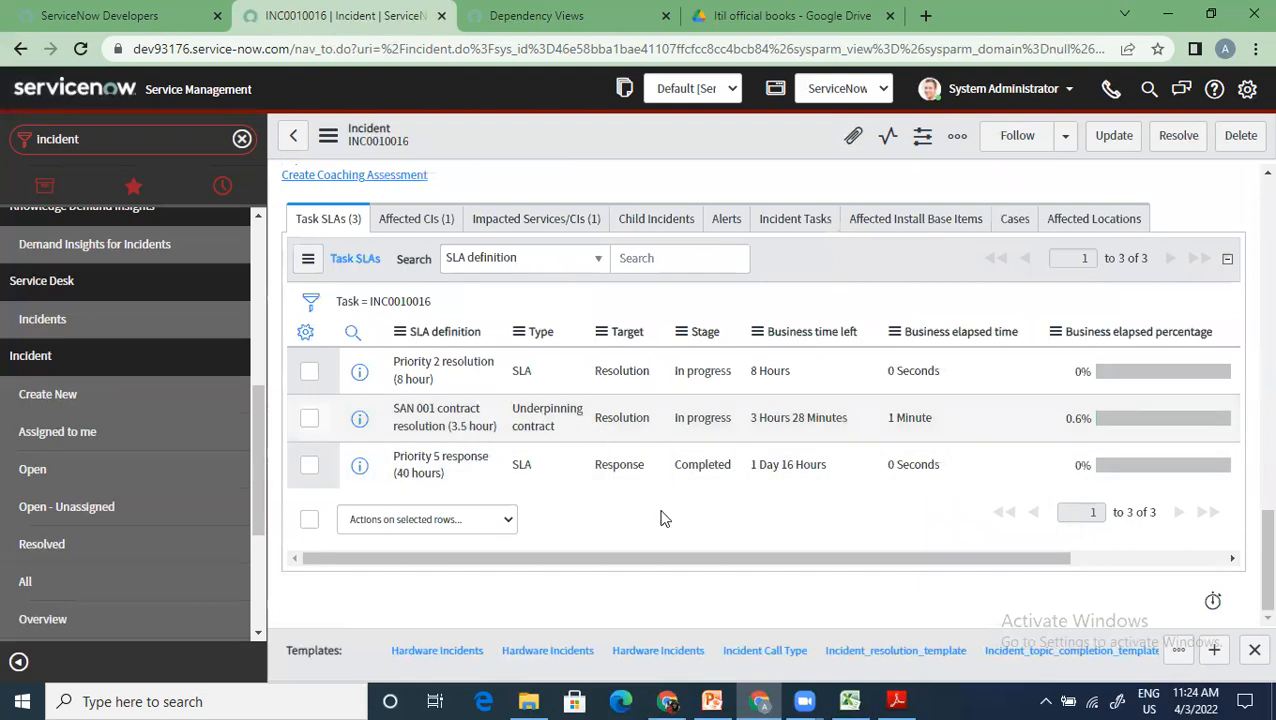
Switch to PowerPoint to read the Service Level Agreement definition and the incident management process slide, and return to ServiceNow.
{"action": "left_click", "coordinate": [712, 701]}
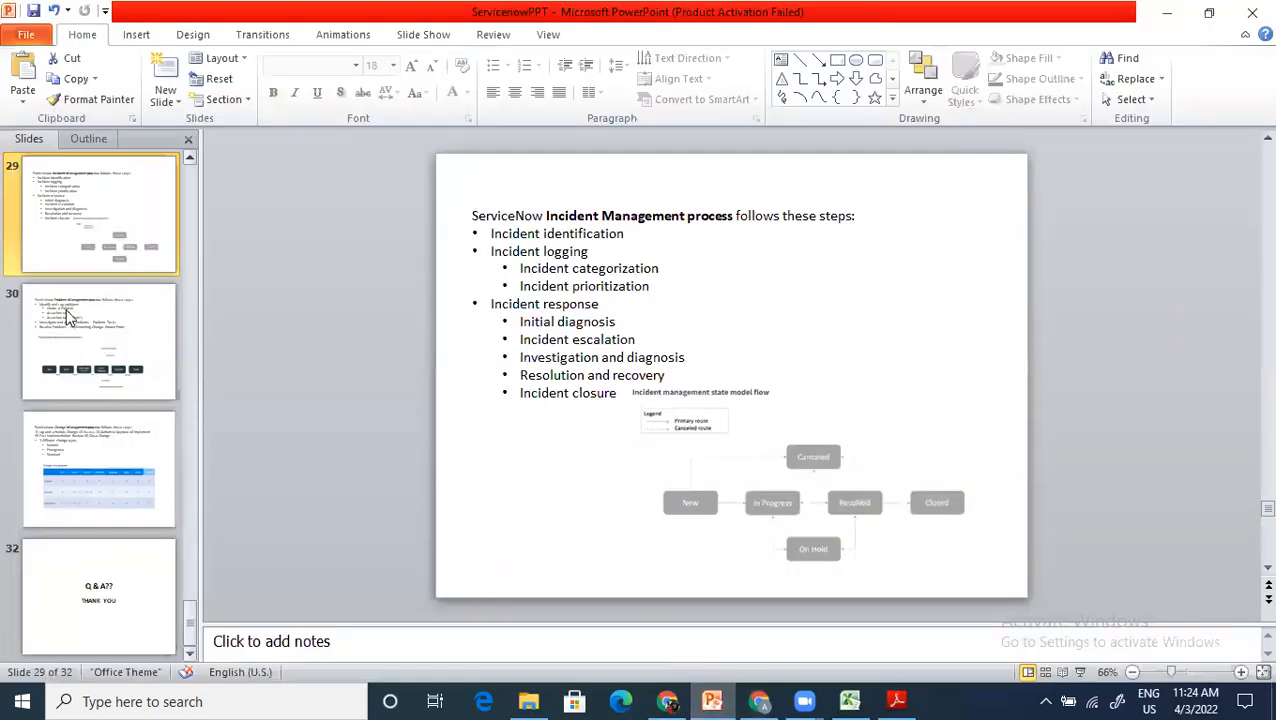
{"action": "scroll", "coordinate": [80, 330], "scroll_direction": "up", "scroll_amount": 3}
{"action": "left_click", "coordinate": [94, 342]}
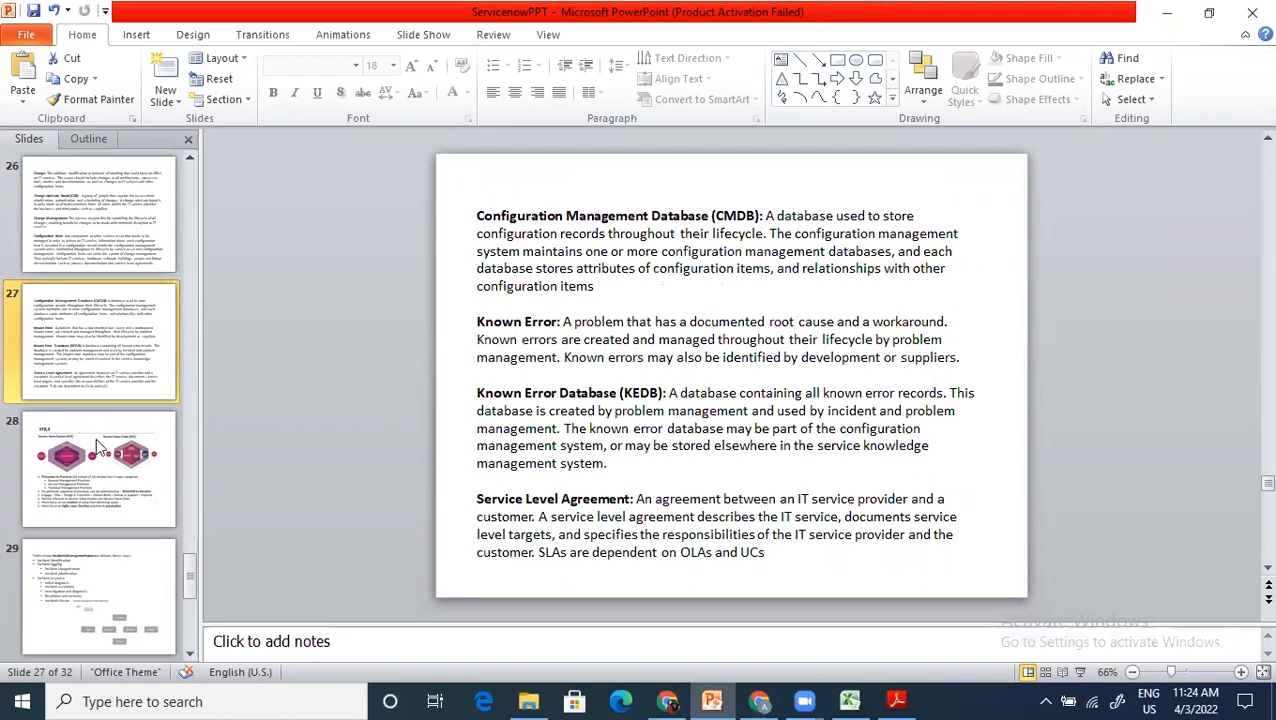
{"action": "scroll", "coordinate": [130, 470], "scroll_direction": "down", "scroll_amount": 3}
{"action": "left_click", "coordinate": [113, 236]}
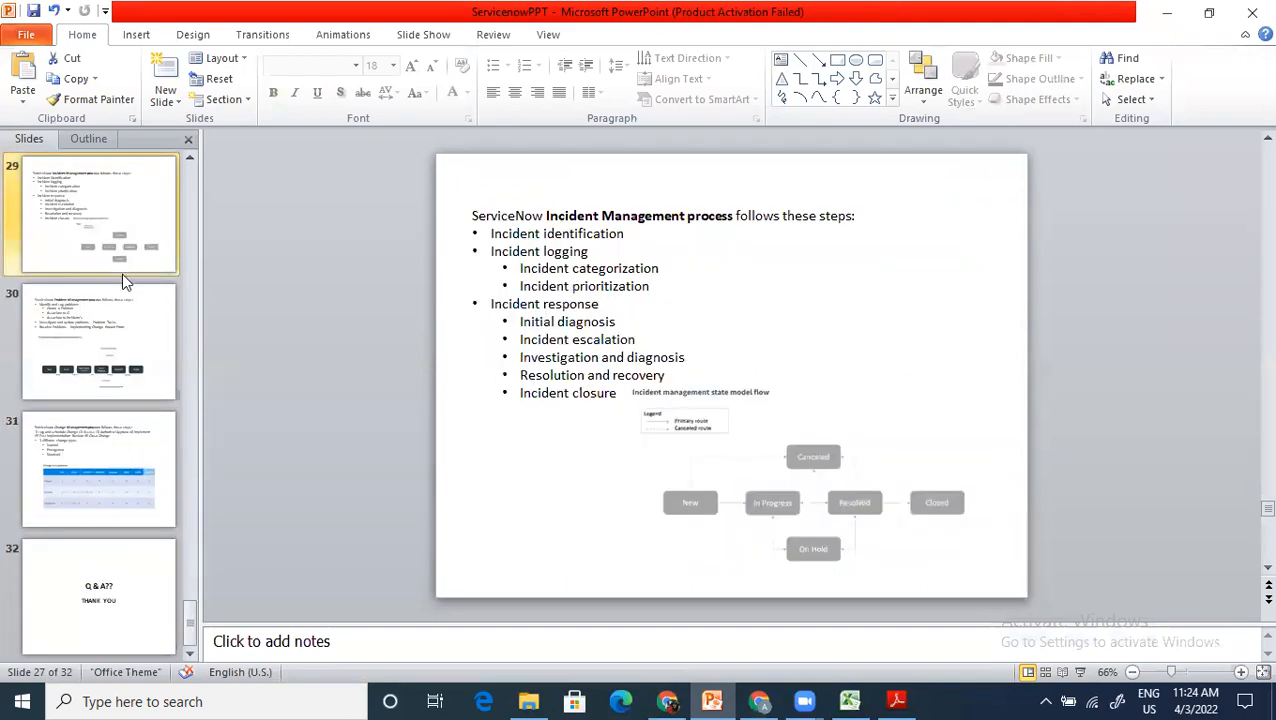
{"action": "key", "text": "alt+Tab"}
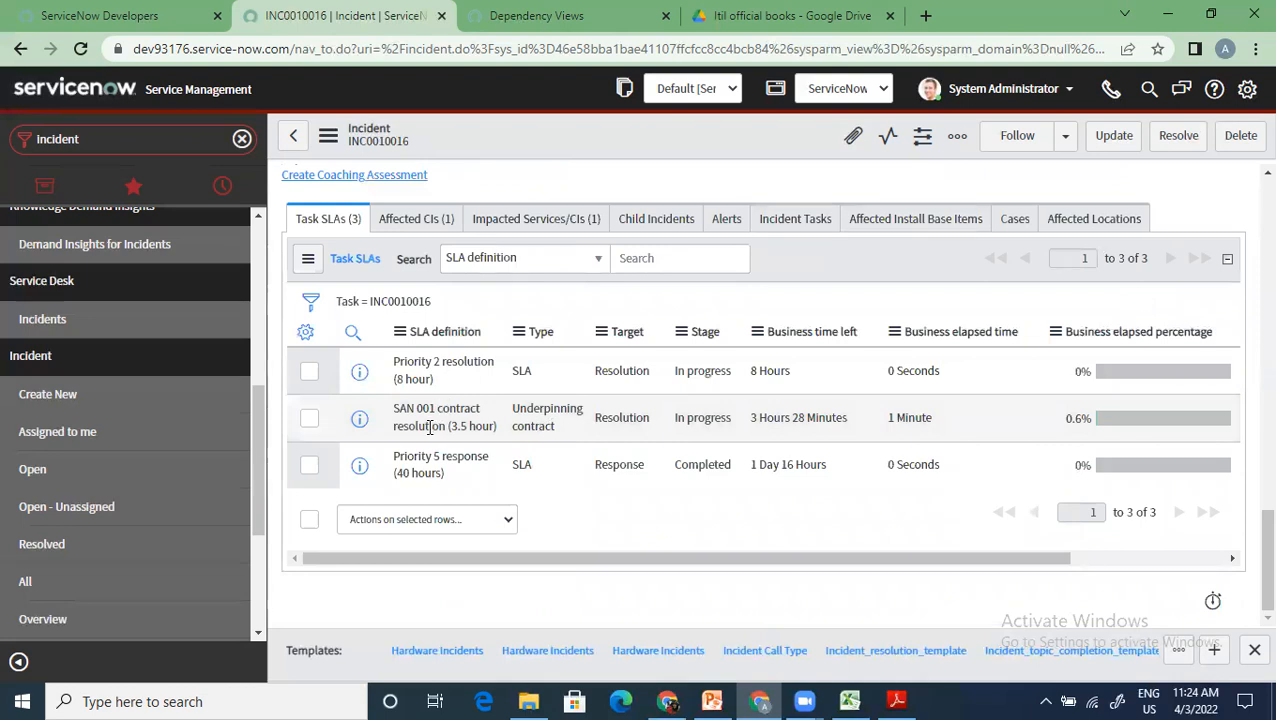
Examine the incident's Task SLAs, Affected CIs, Impacted Services/CIs, Alerts and Incident Tasks related lists.
{"action": "scroll", "coordinate": [430, 427], "scroll_direction": "up", "scroll_amount": 3}
{"action": "scroll", "coordinate": [430, 440], "scroll_direction": "down", "scroll_amount": 3}
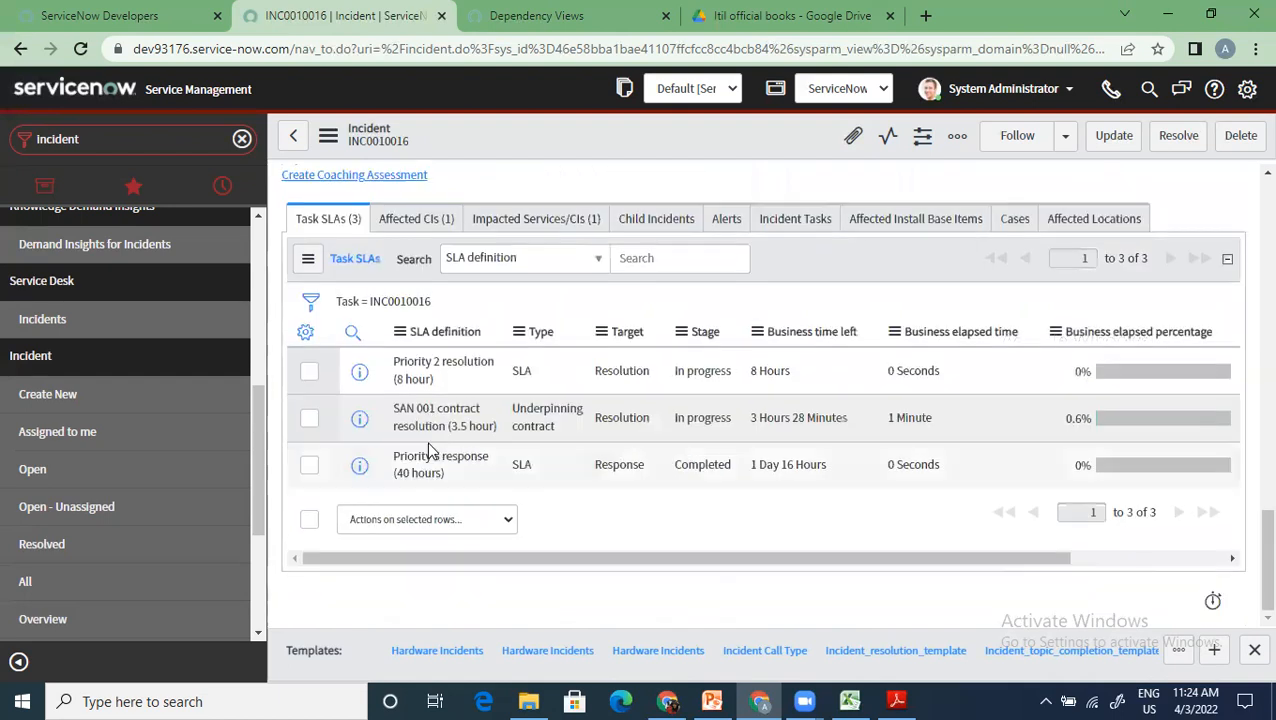
{"action": "left_click", "coordinate": [425, 220]}
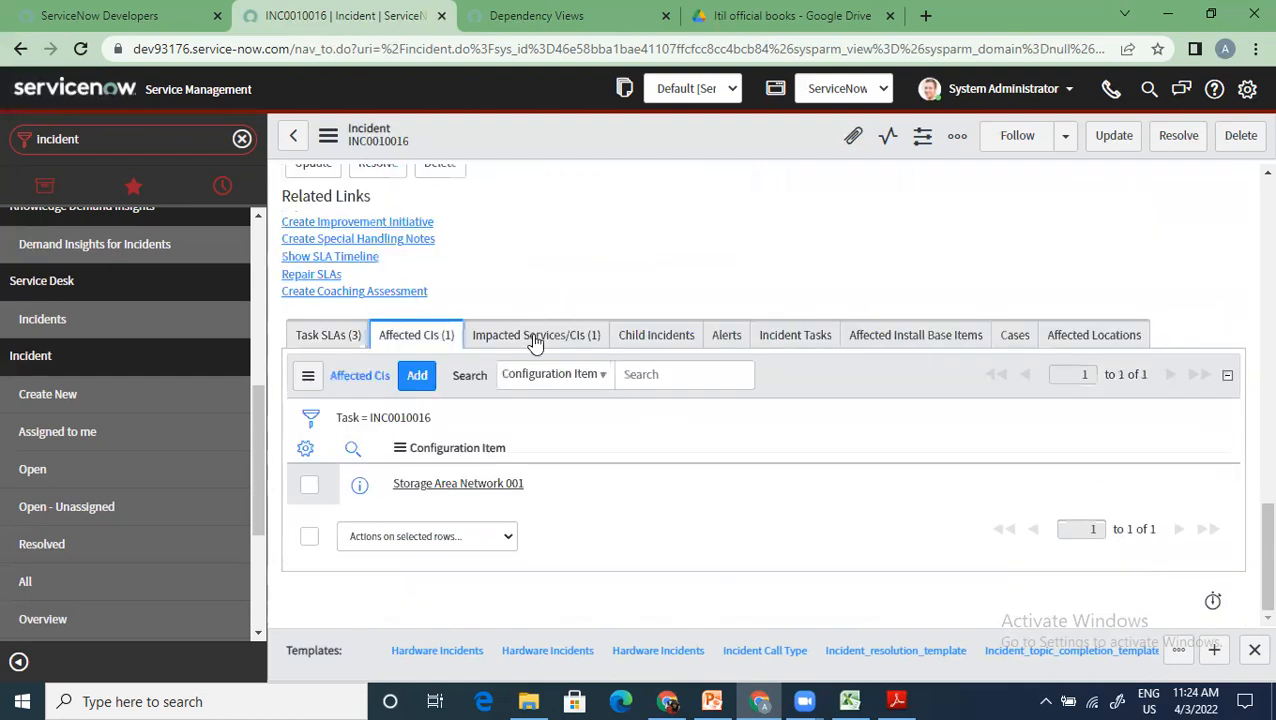
{"action": "left_click", "coordinate": [535, 338]}
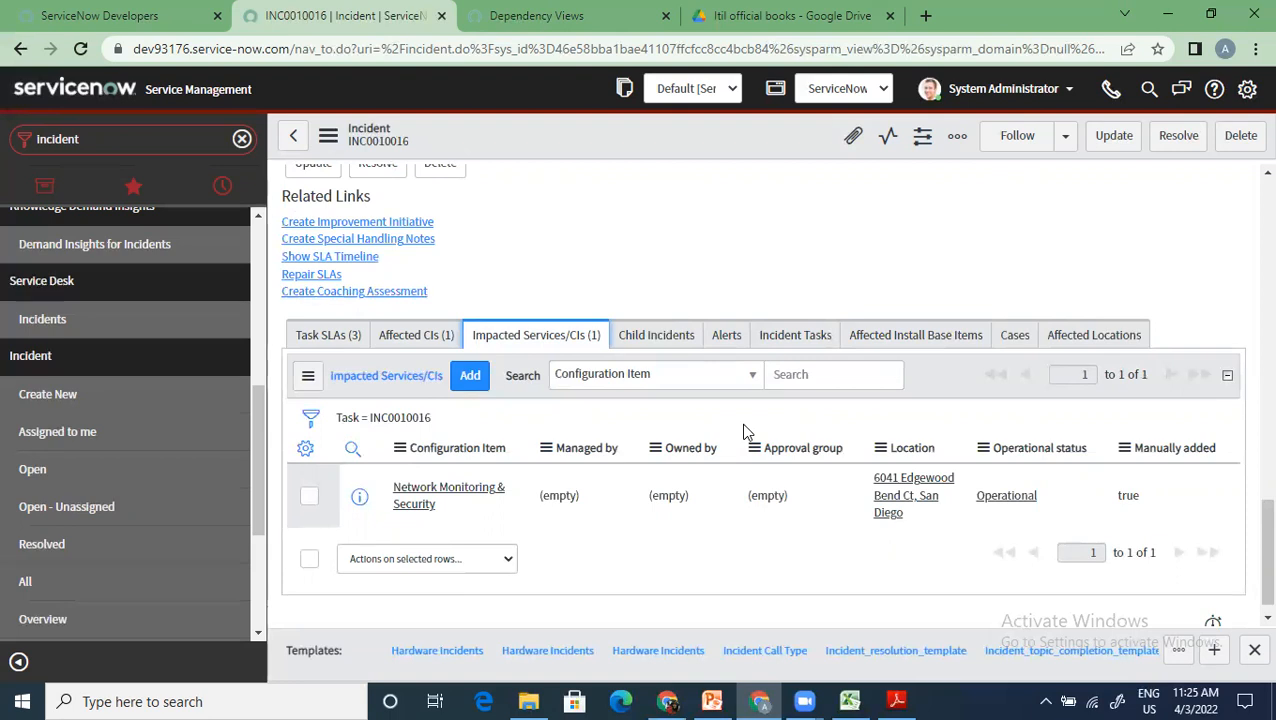
{"action": "left_click", "coordinate": [728, 338]}
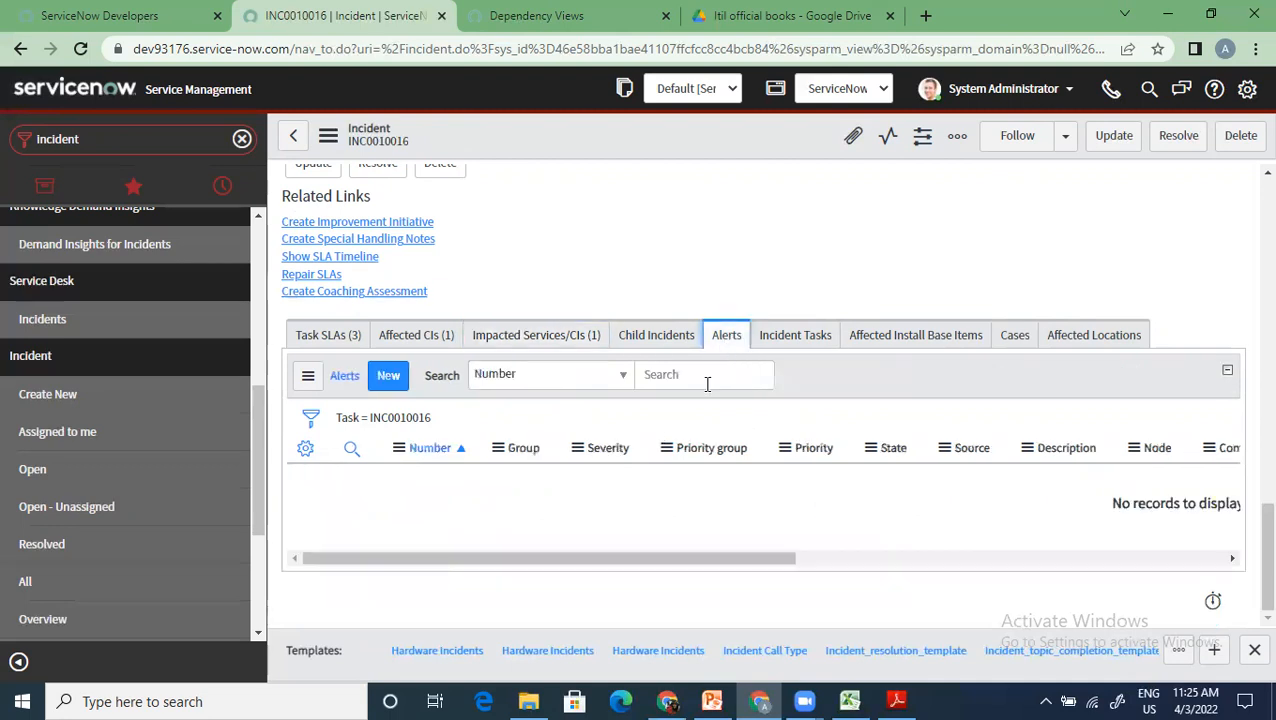
{"action": "left_click", "coordinate": [800, 338]}
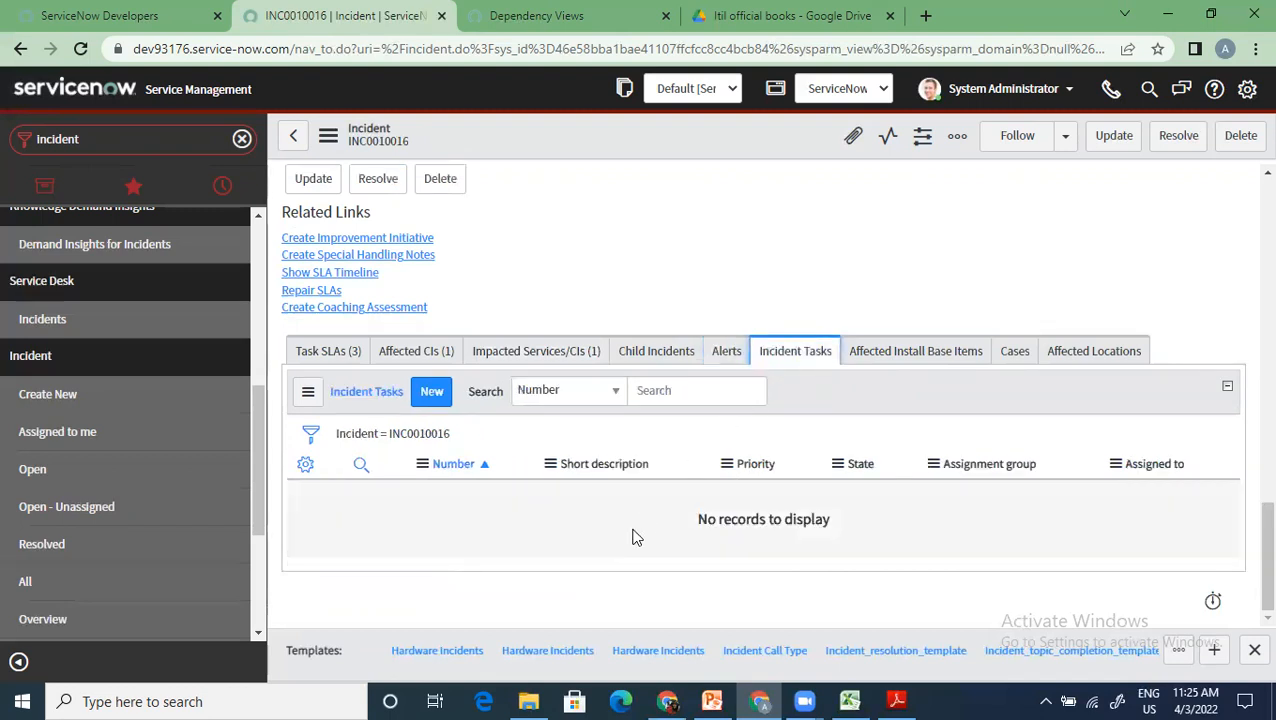
Review the incident's main fields, notes and related lists, including its state, impact, urgency and assignment.
{"action": "scroll", "coordinate": [632, 537], "scroll_direction": "up", "scroll_amount": 15}
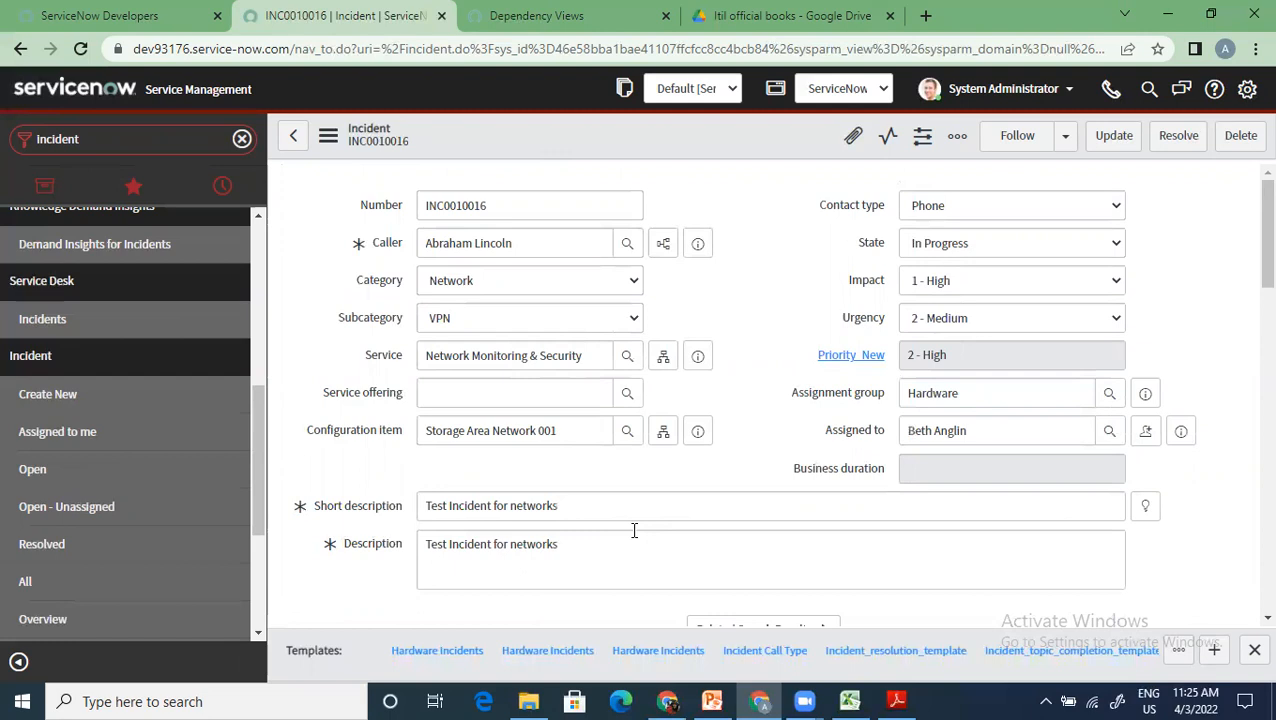
{"action": "scroll", "coordinate": [634, 531], "scroll_direction": "down", "scroll_amount": 15}
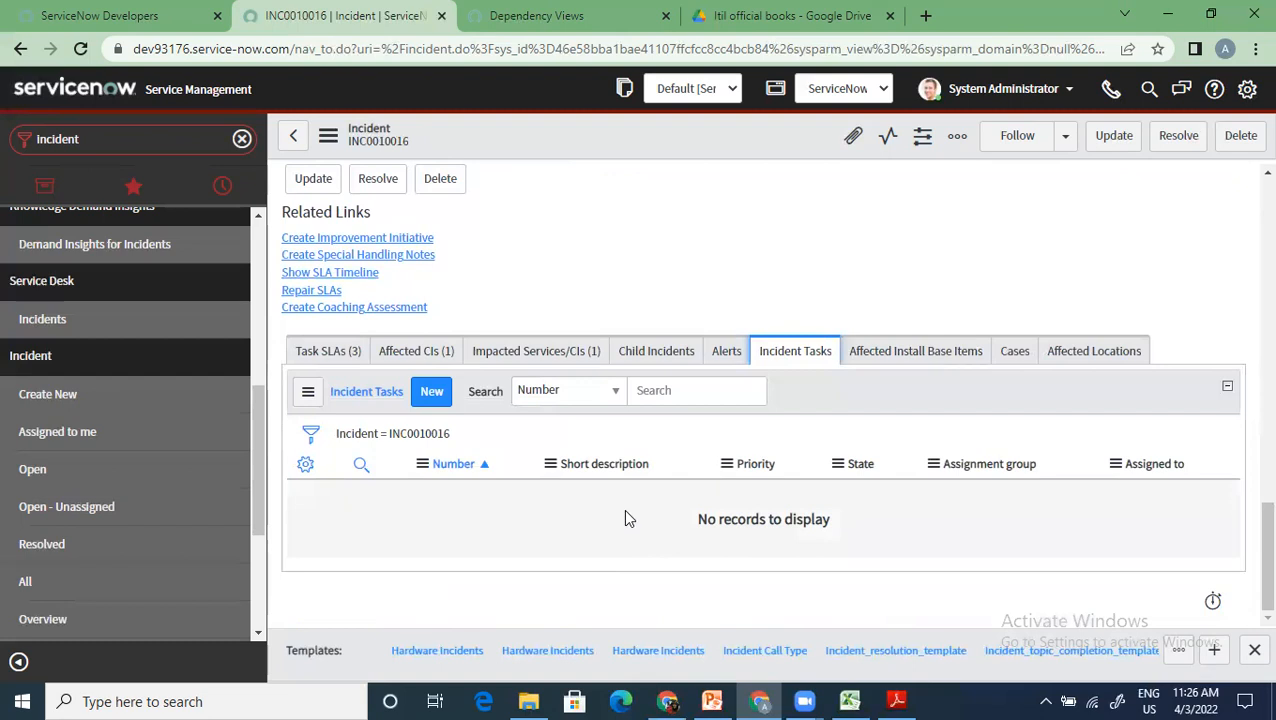
{"action": "scroll", "coordinate": [625, 513], "scroll_direction": "up", "scroll_amount": 4}
{"action": "scroll", "coordinate": [626, 513], "scroll_direction": "up", "scroll_amount": 10}
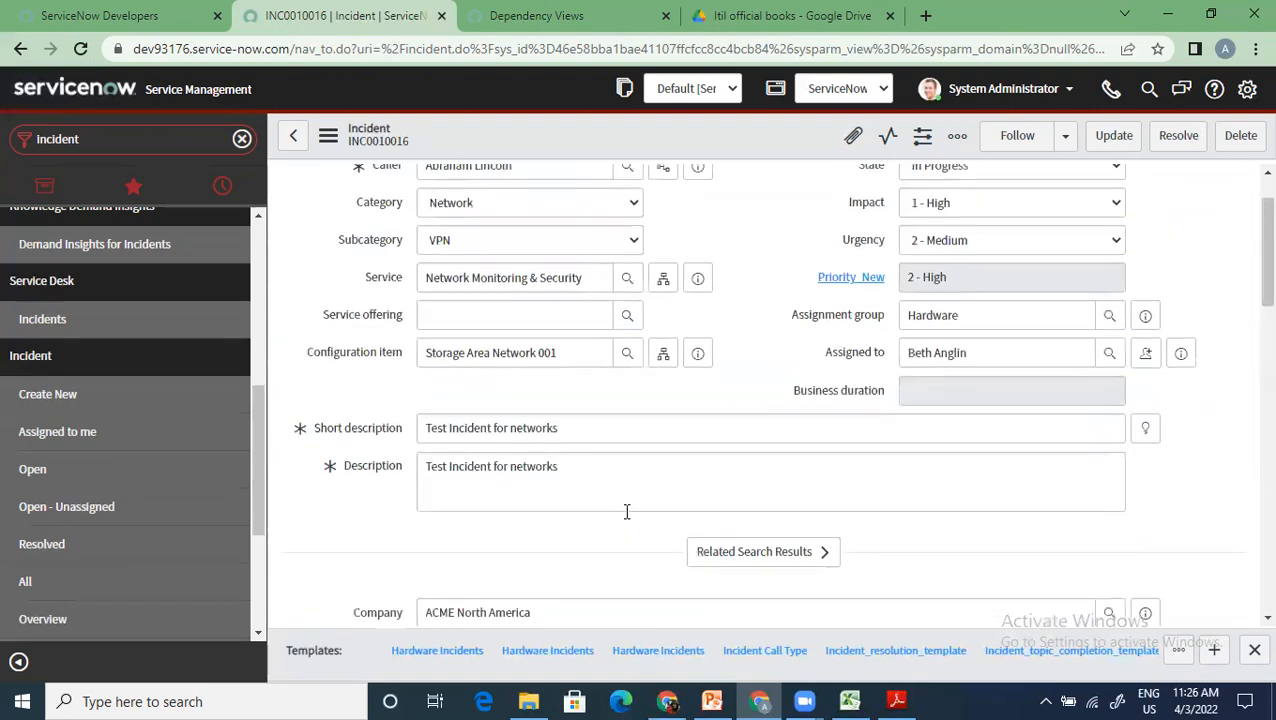
{"action": "scroll", "coordinate": [626, 511], "scroll_direction": "up", "scroll_amount": 2}
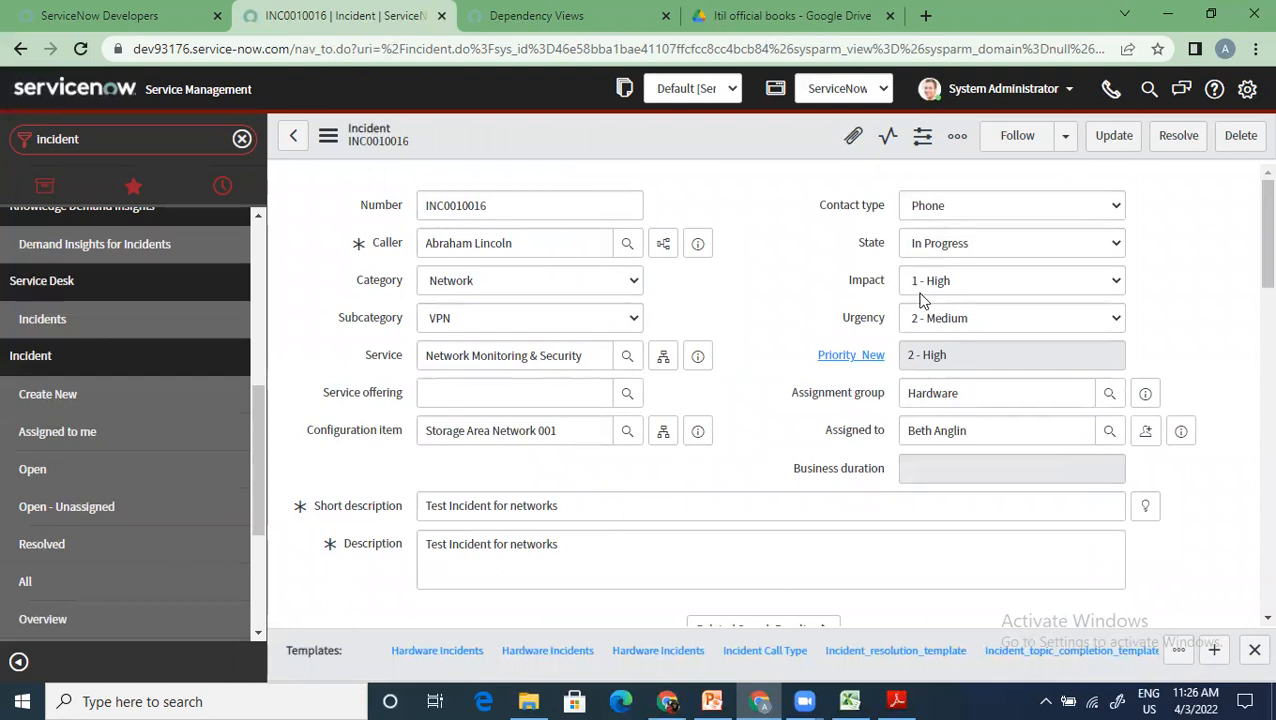
{"action": "scroll", "coordinate": [730, 462], "scroll_direction": "down", "scroll_amount": 4}
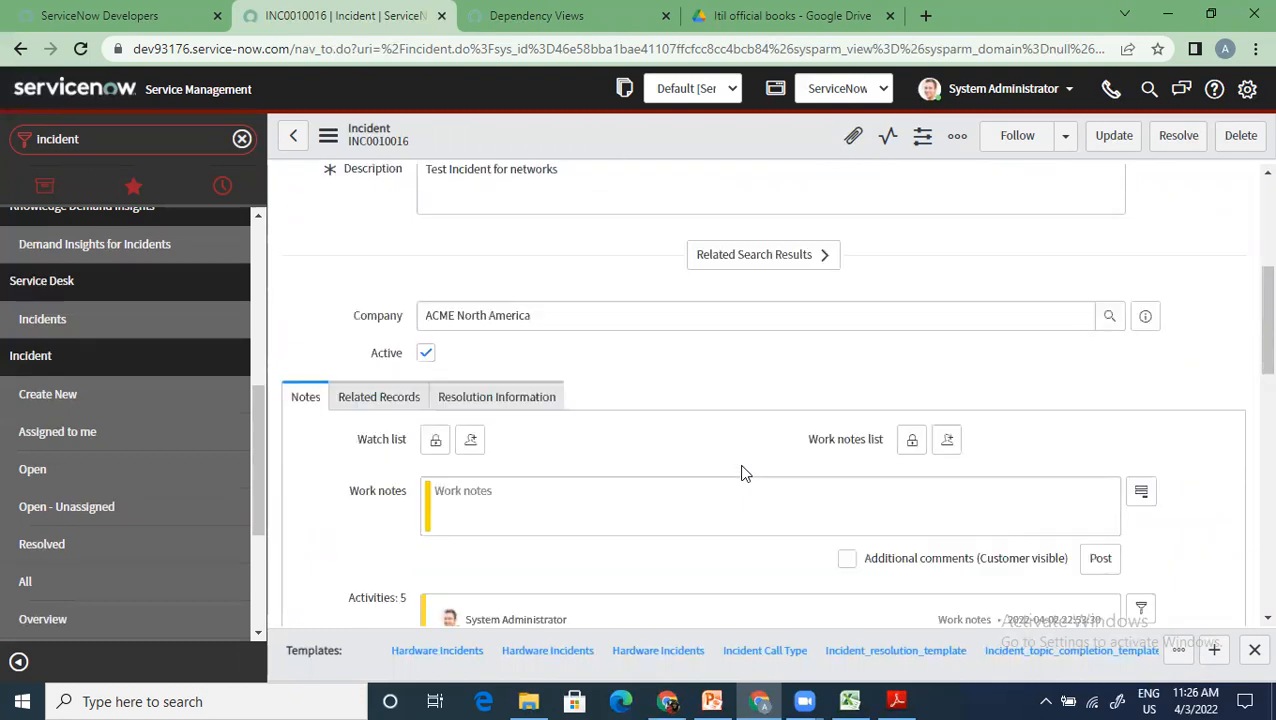
{"action": "scroll", "coordinate": [741, 473], "scroll_direction": "up", "scroll_amount": 4}
{"action": "scroll", "coordinate": [741, 473], "scroll_direction": "down", "scroll_amount": 3}
{"action": "scroll", "coordinate": [743, 473], "scroll_direction": "down", "scroll_amount": 5}
{"action": "scroll", "coordinate": [743, 473], "scroll_direction": "up", "scroll_amount": 8}
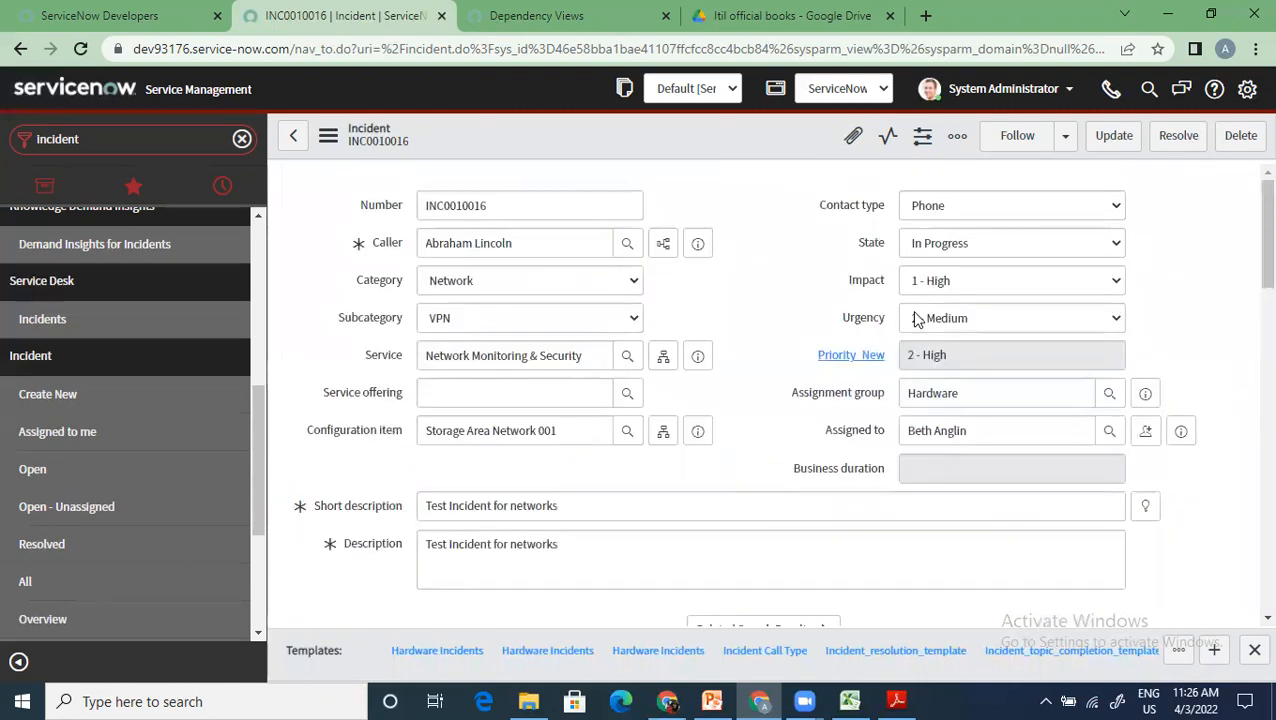
Set the incident's state to On Hold with the on hold reason Awaiting Vendor and try to save it.
{"action": "left_click", "coordinate": [1003, 242]}
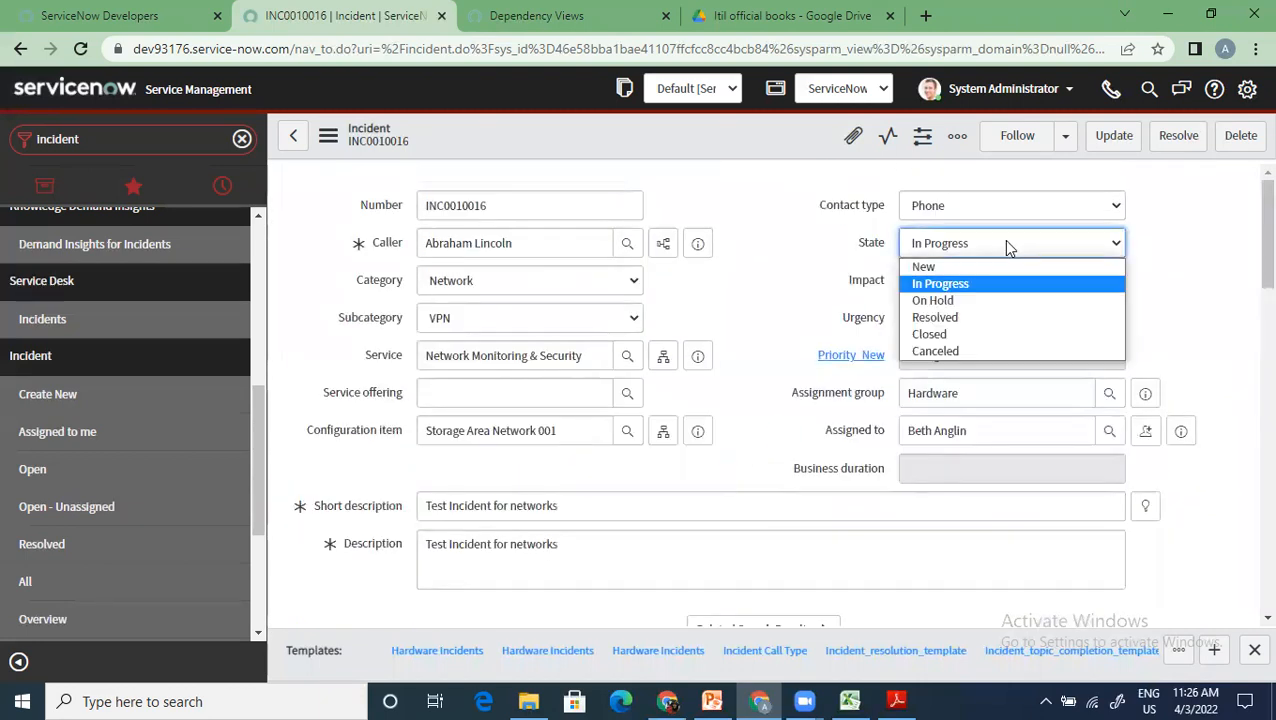
{"action": "left_click", "coordinate": [954, 301]}
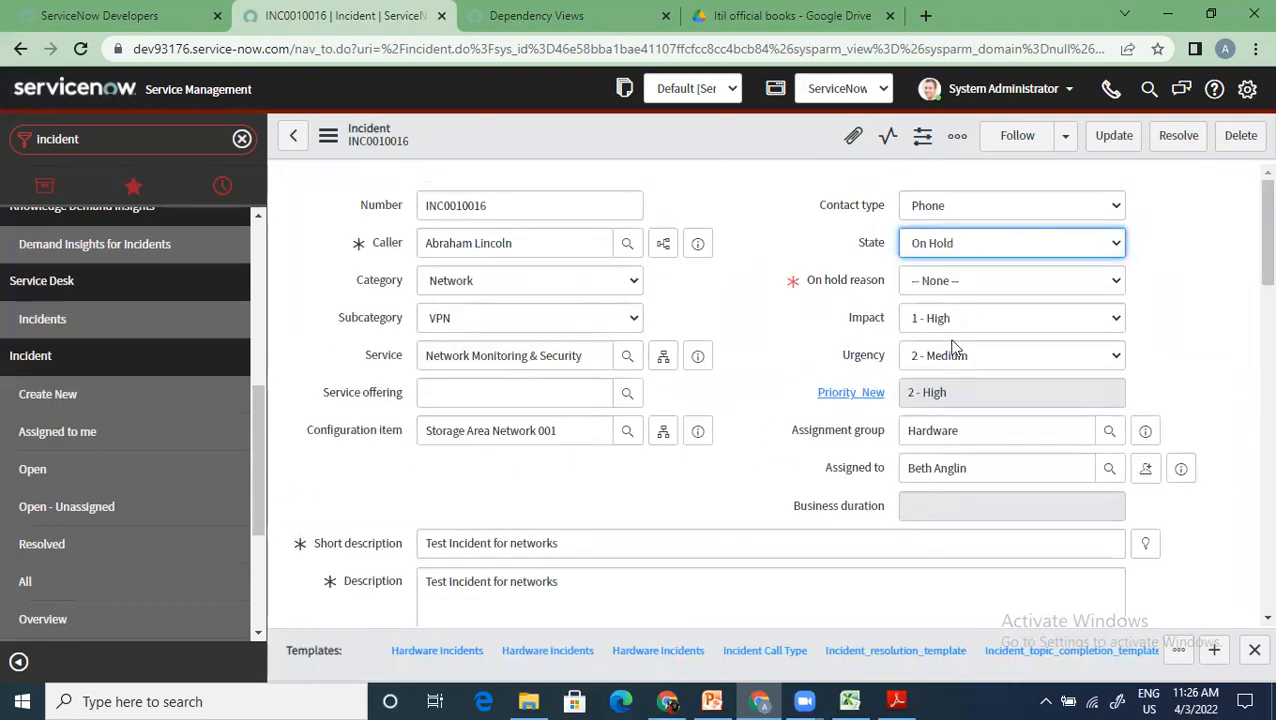
{"action": "left_click", "coordinate": [945, 282]}
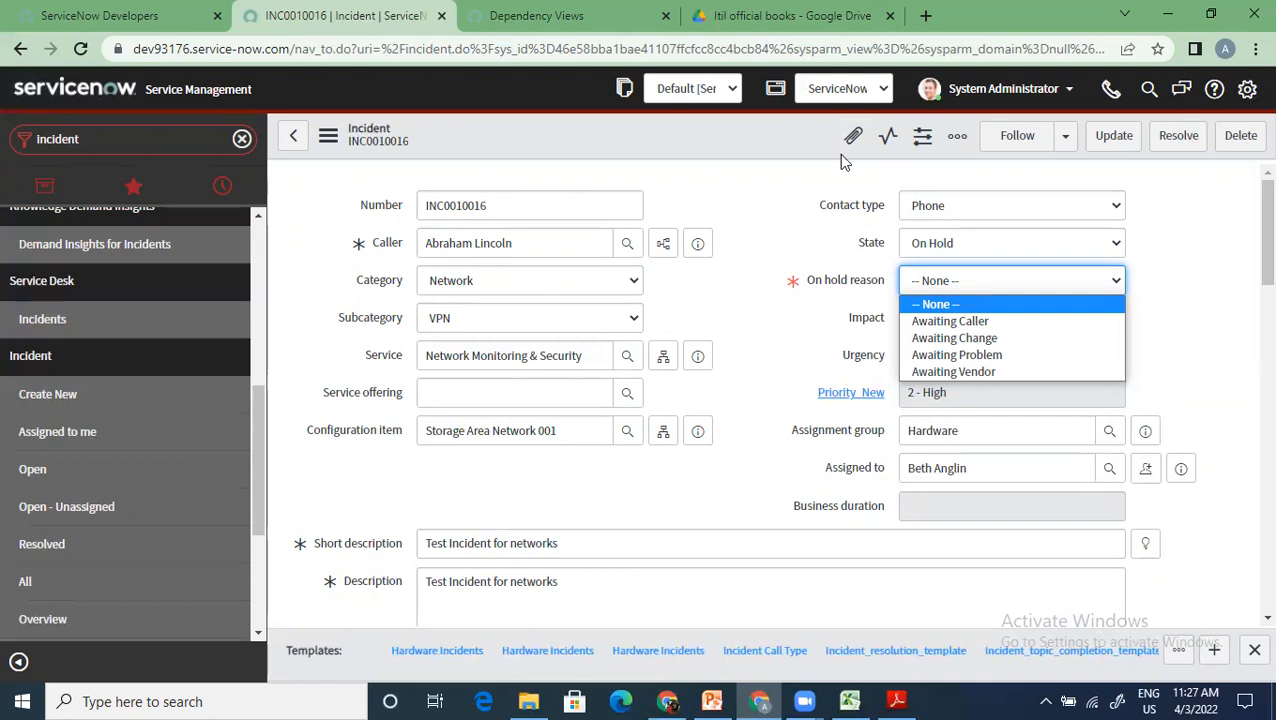
{"action": "left_click", "coordinate": [980, 372]}
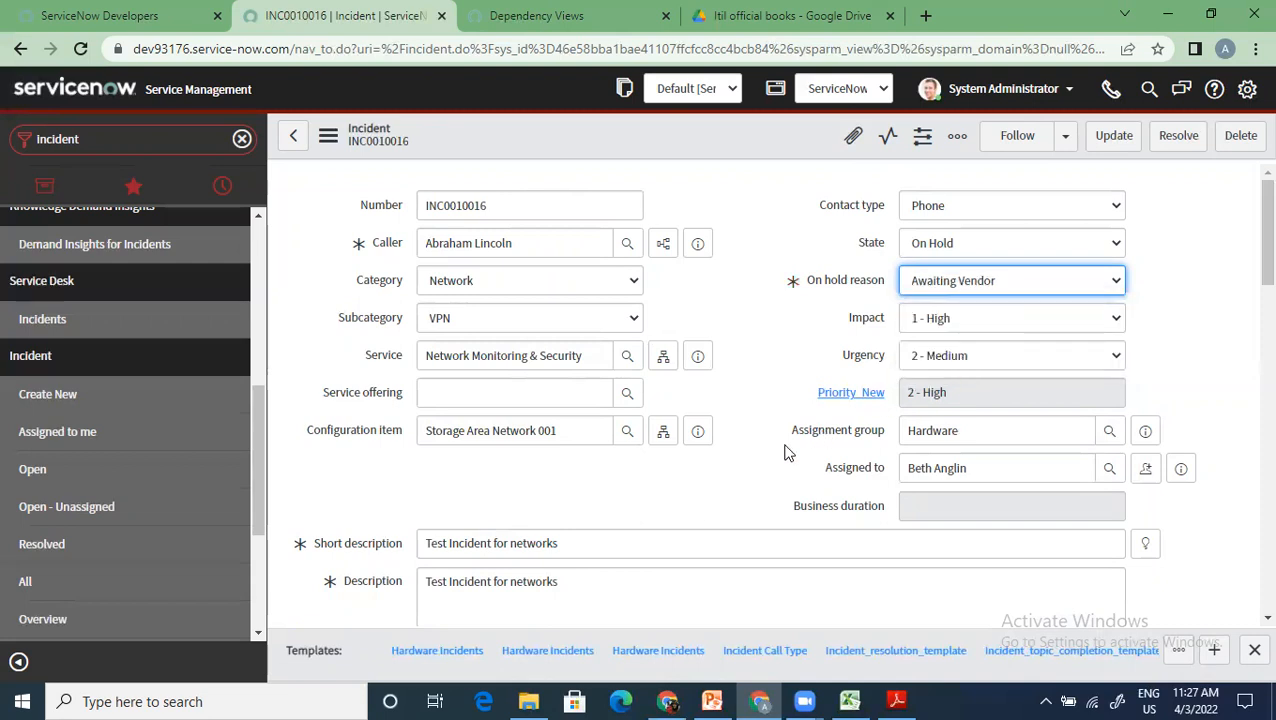
{"action": "scroll", "coordinate": [786, 450], "scroll_direction": "down", "scroll_amount": 3}
{"action": "scroll", "coordinate": [763, 421], "scroll_direction": "down", "scroll_amount": 3}
{"action": "scroll", "coordinate": [657, 187], "scroll_direction": "up", "scroll_amount": 4}
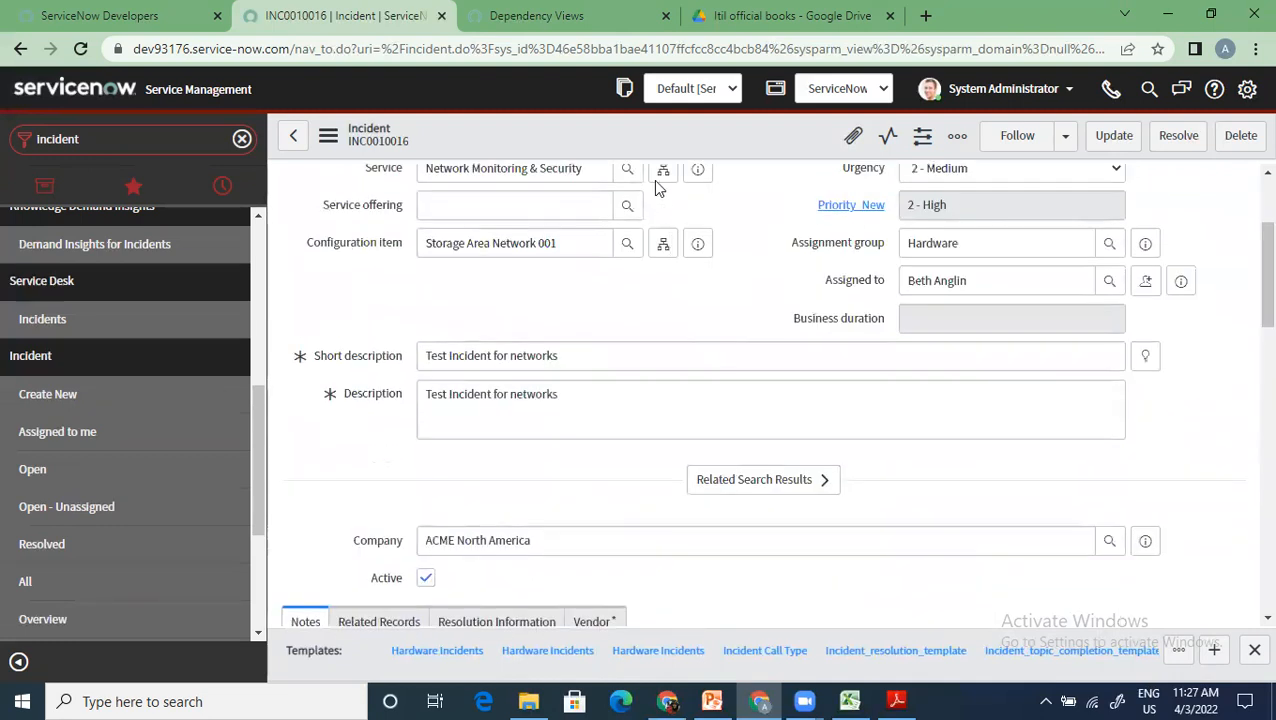
{"action": "right_click", "coordinate": [634, 142]}
{"action": "left_click", "coordinate": [660, 156]}
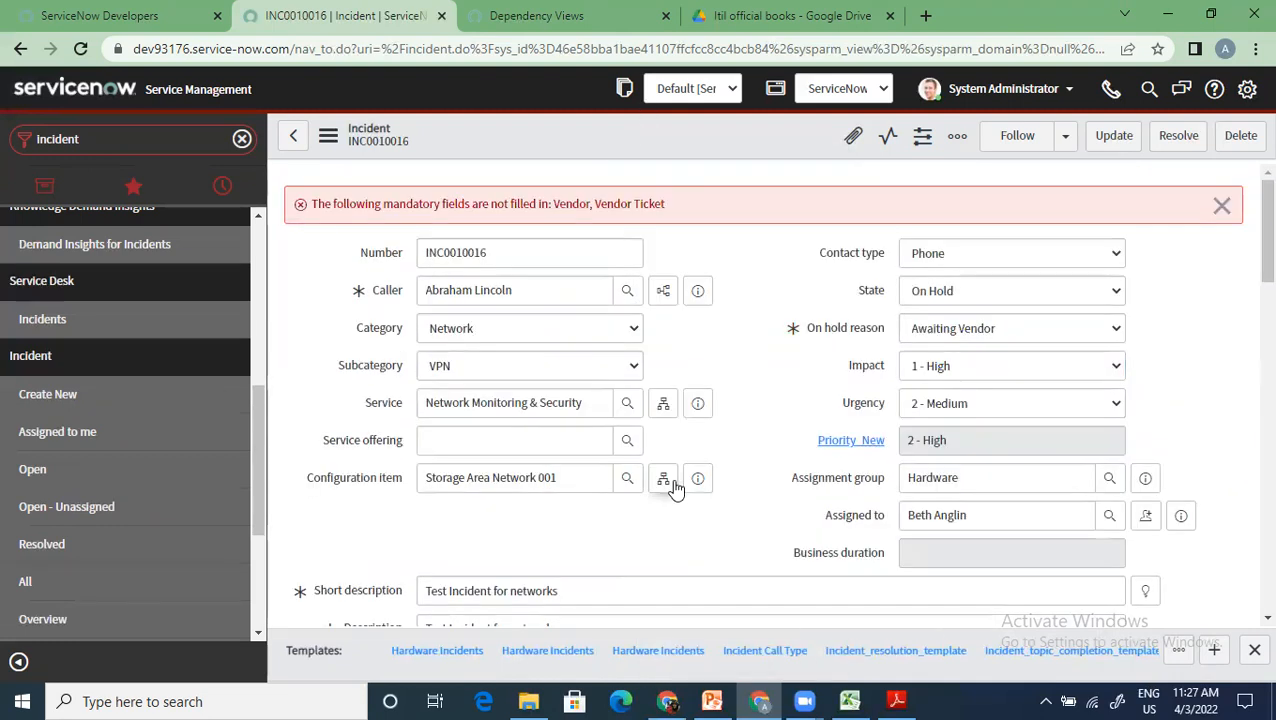
Examine the mandatory Vendor and Vendor Ticket fields in the incident's vendor details.
{"action": "scroll", "coordinate": [634, 546], "scroll_direction": "down", "scroll_amount": 3}
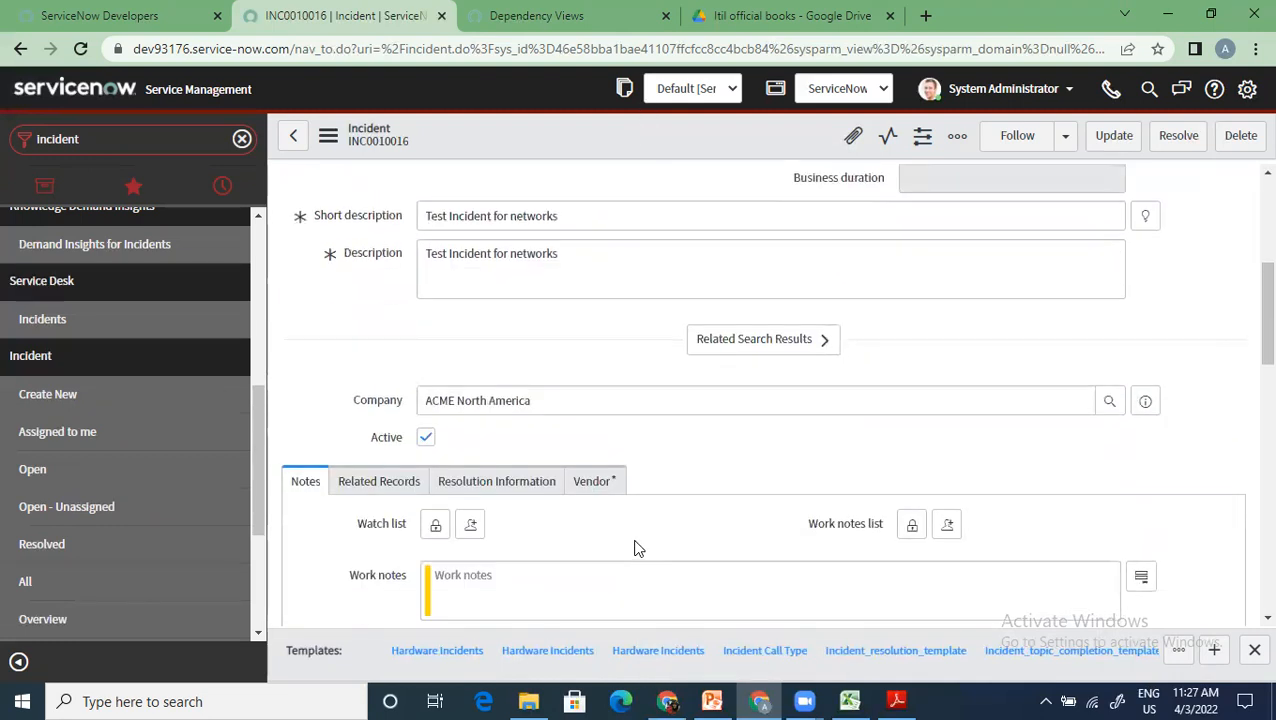
{"action": "scroll", "coordinate": [634, 546], "scroll_direction": "down", "scroll_amount": 2}
{"action": "scroll", "coordinate": [700, 512], "scroll_direction": "up", "scroll_amount": 5}
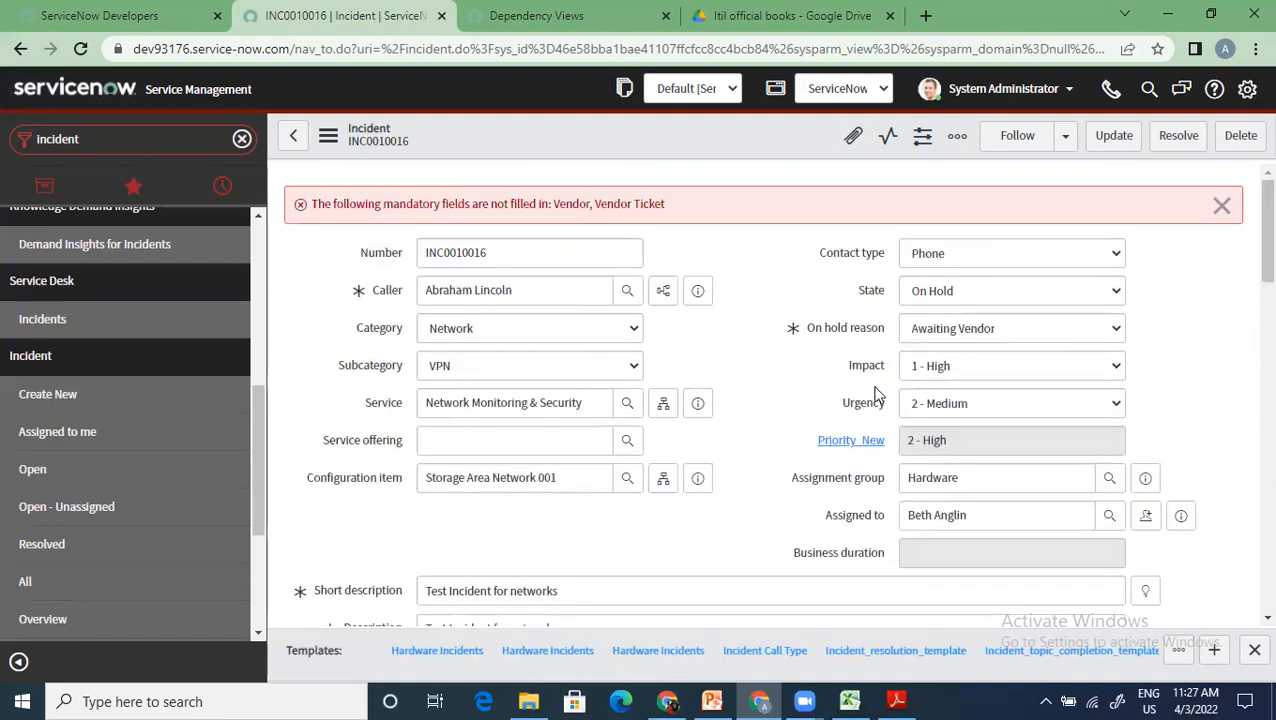
{"action": "scroll", "coordinate": [700, 500], "scroll_direction": "down", "scroll_amount": 3}
{"action": "scroll", "coordinate": [590, 450], "scroll_direction": "down", "scroll_amount": 3}
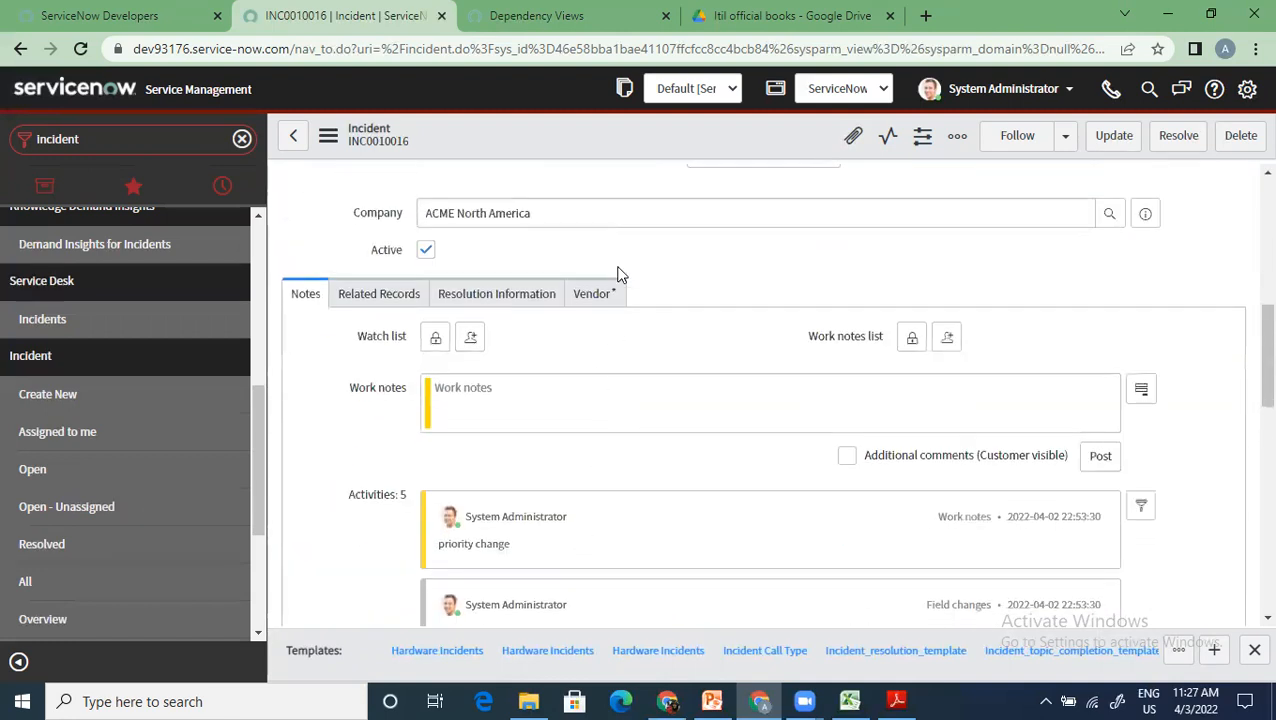
{"action": "left_click", "coordinate": [604, 296]}
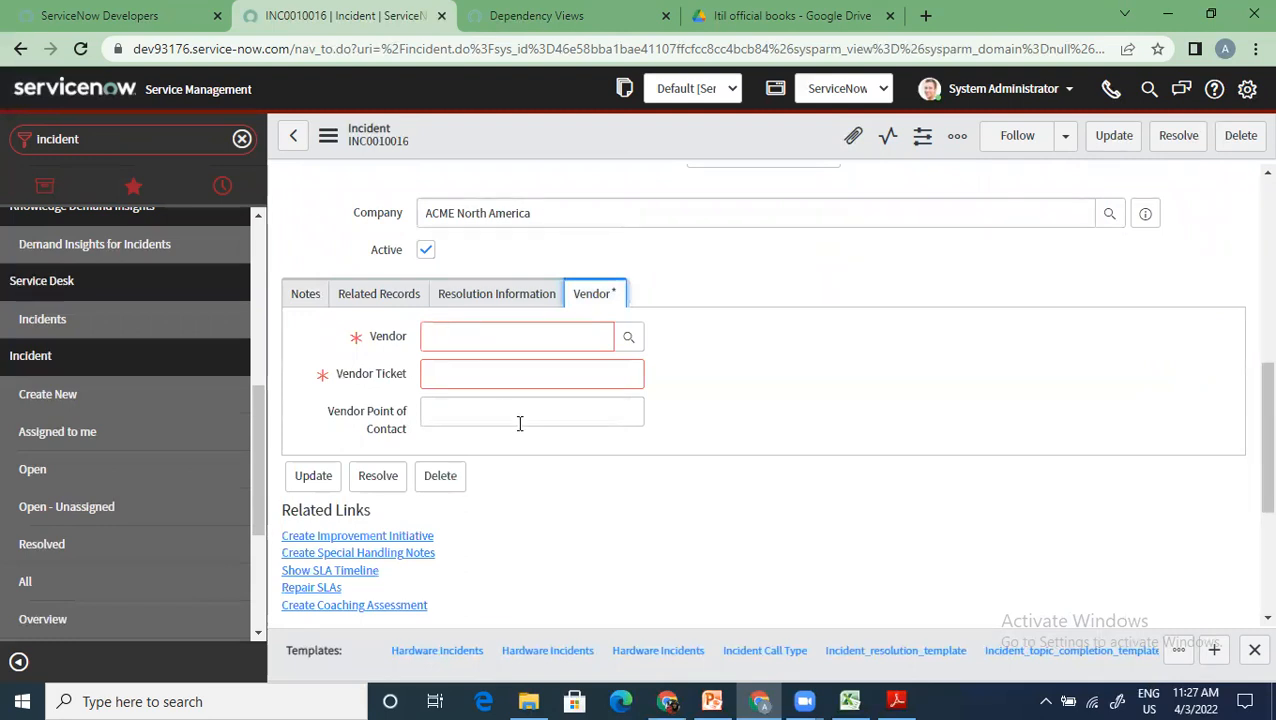
{"action": "scroll", "coordinate": [585, 472], "scroll_direction": "up", "scroll_amount": 3}
{"action": "scroll", "coordinate": [584, 472], "scroll_direction": "up", "scroll_amount": 2}
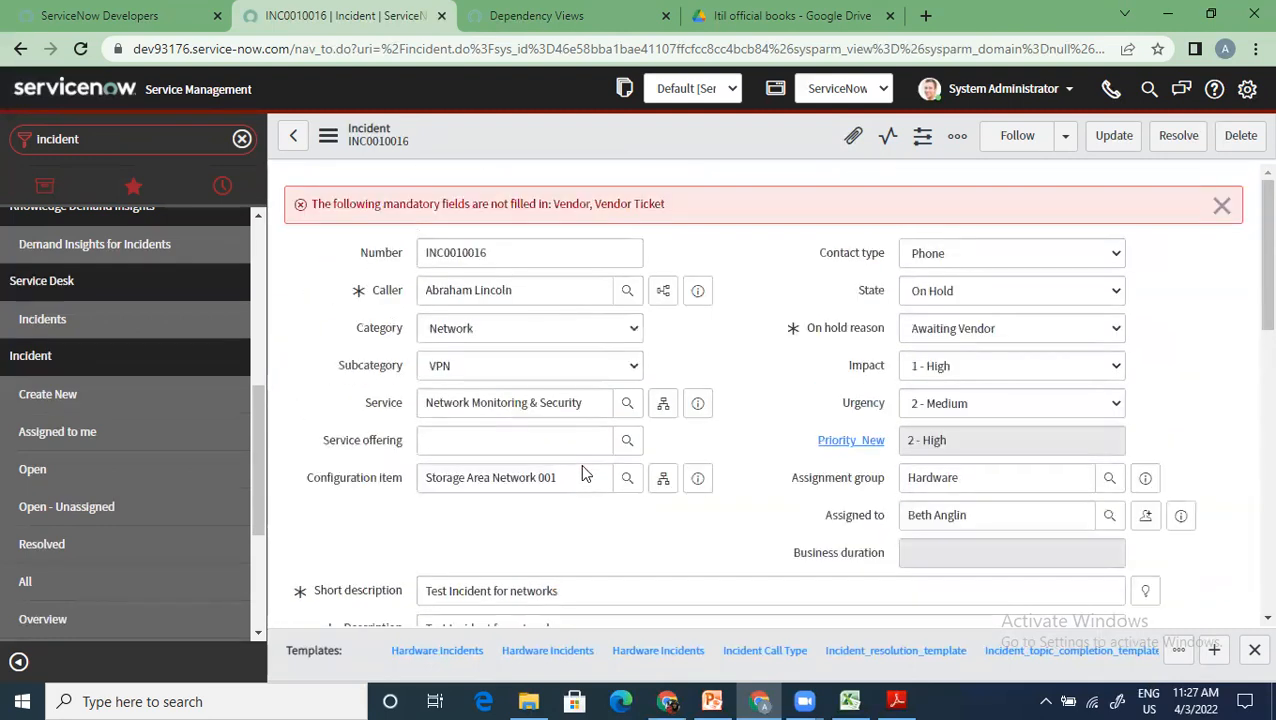
Set the on hold reason to Awaiting Caller and try to save the incident.
{"action": "left_click", "coordinate": [918, 330]}
{"action": "left_click", "coordinate": [945, 365]}
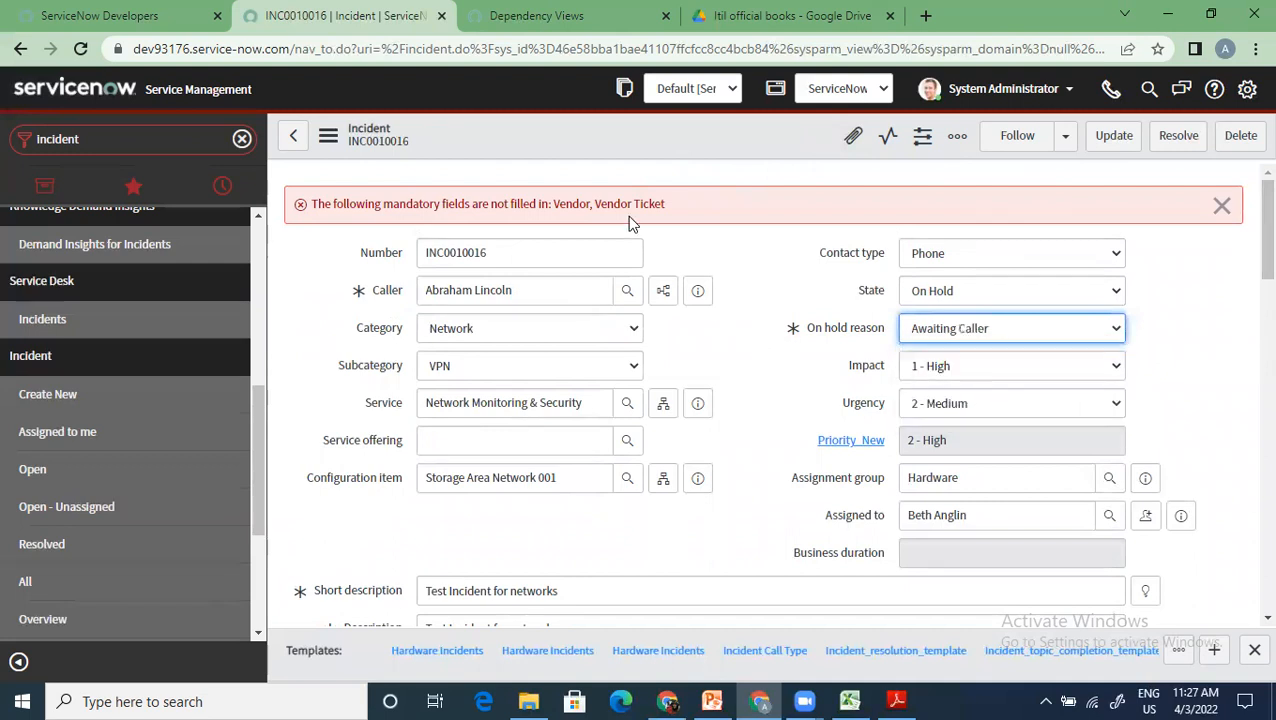
{"action": "right_click", "coordinate": [628, 156]}
{"action": "left_click", "coordinate": [662, 165]}
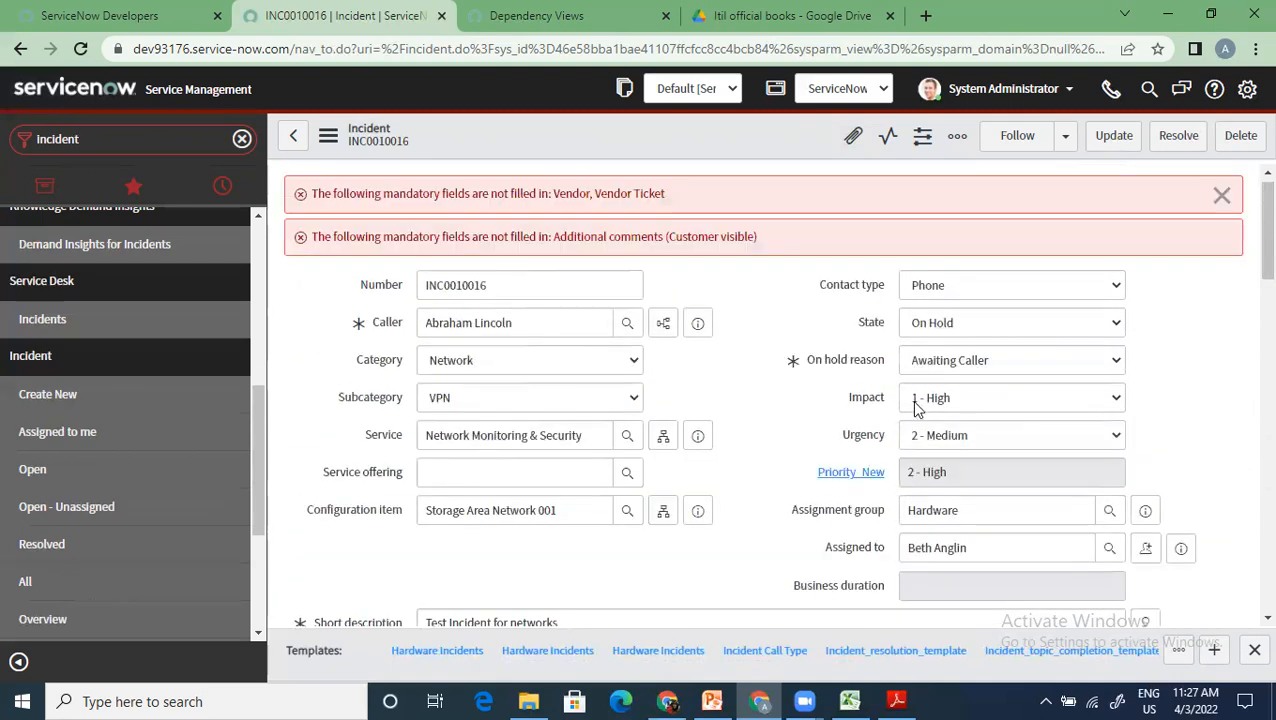
Set the on hold reason to Awaiting Change, save the incident and dismiss the mandatory-field messages.
{"action": "left_click", "coordinate": [978, 362]}
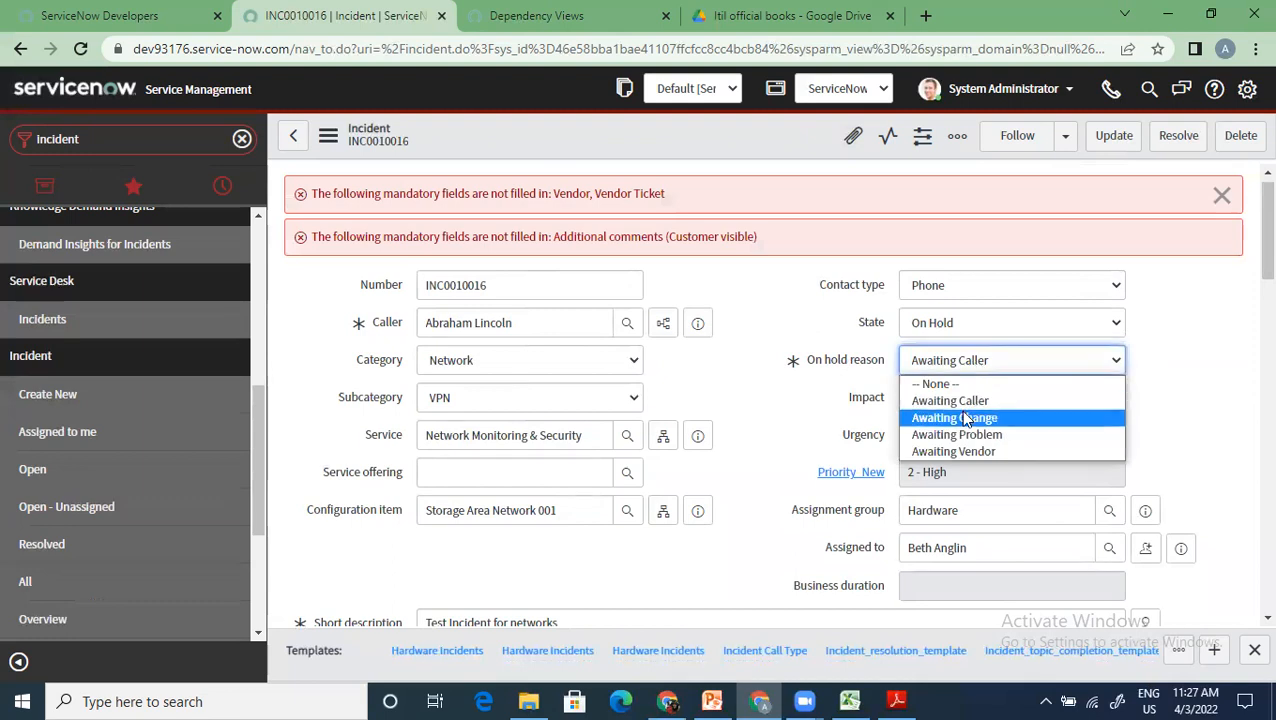
{"action": "left_click", "coordinate": [978, 417]}
{"action": "right_click", "coordinate": [634, 141]}
{"action": "left_click", "coordinate": [651, 144]}
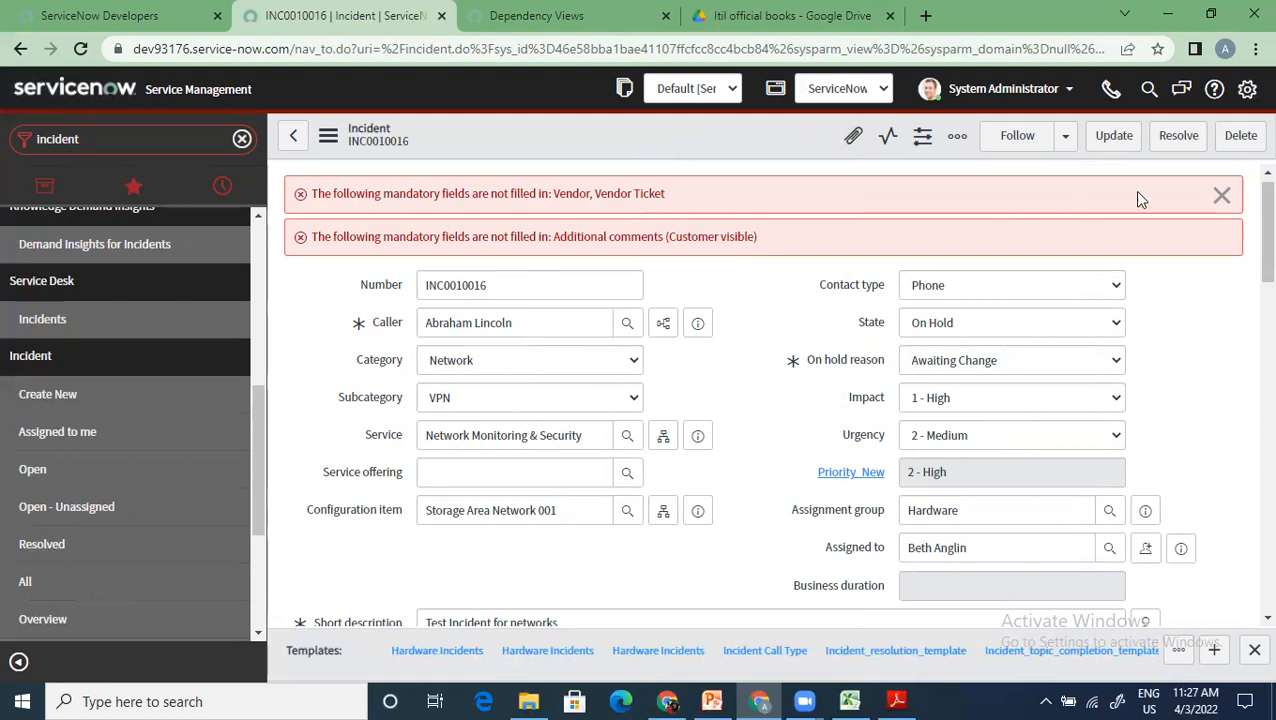
{"action": "left_click", "coordinate": [1221, 195]}
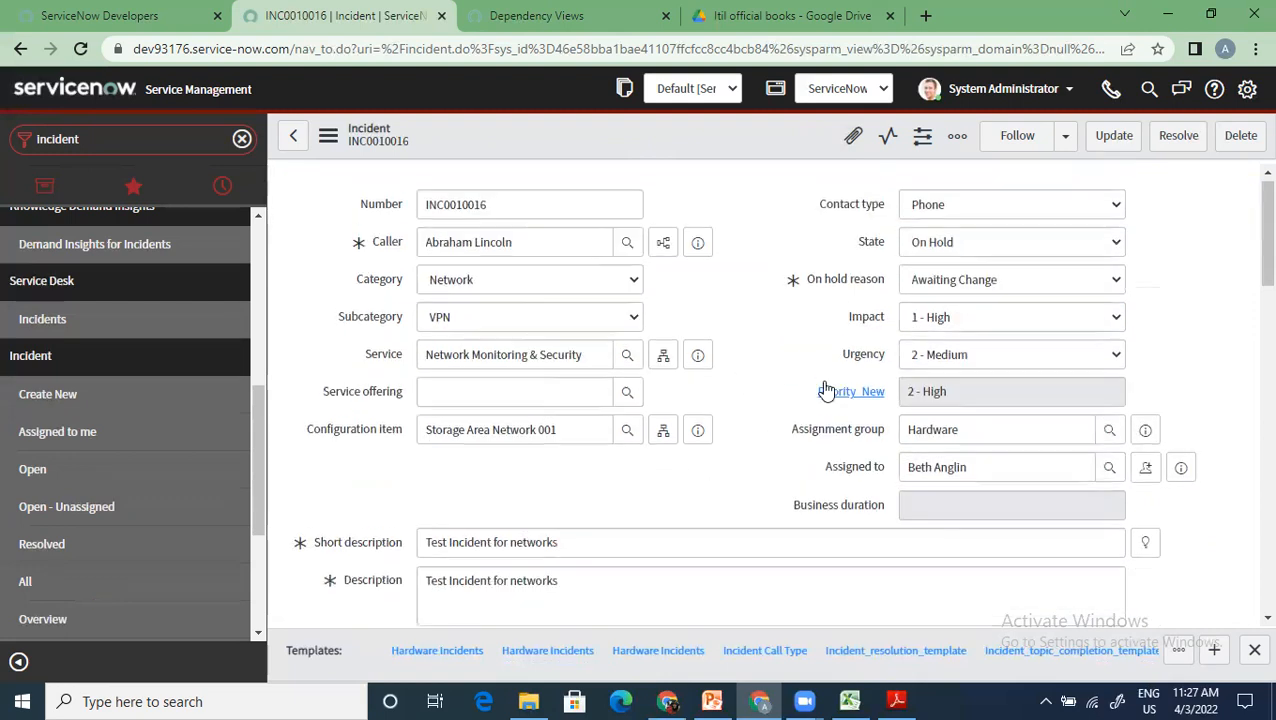
Save the incident with the on hold reason Awaiting Change and review its form down to the related lists.
{"action": "scroll", "coordinate": [715, 456], "scroll_direction": "down", "scroll_amount": 4}
{"action": "scroll", "coordinate": [711, 447], "scroll_direction": "down", "scroll_amount": 2}
{"action": "scroll", "coordinate": [711, 447], "scroll_direction": "up", "scroll_amount": 6}
{"action": "right_click", "coordinate": [647, 135]}
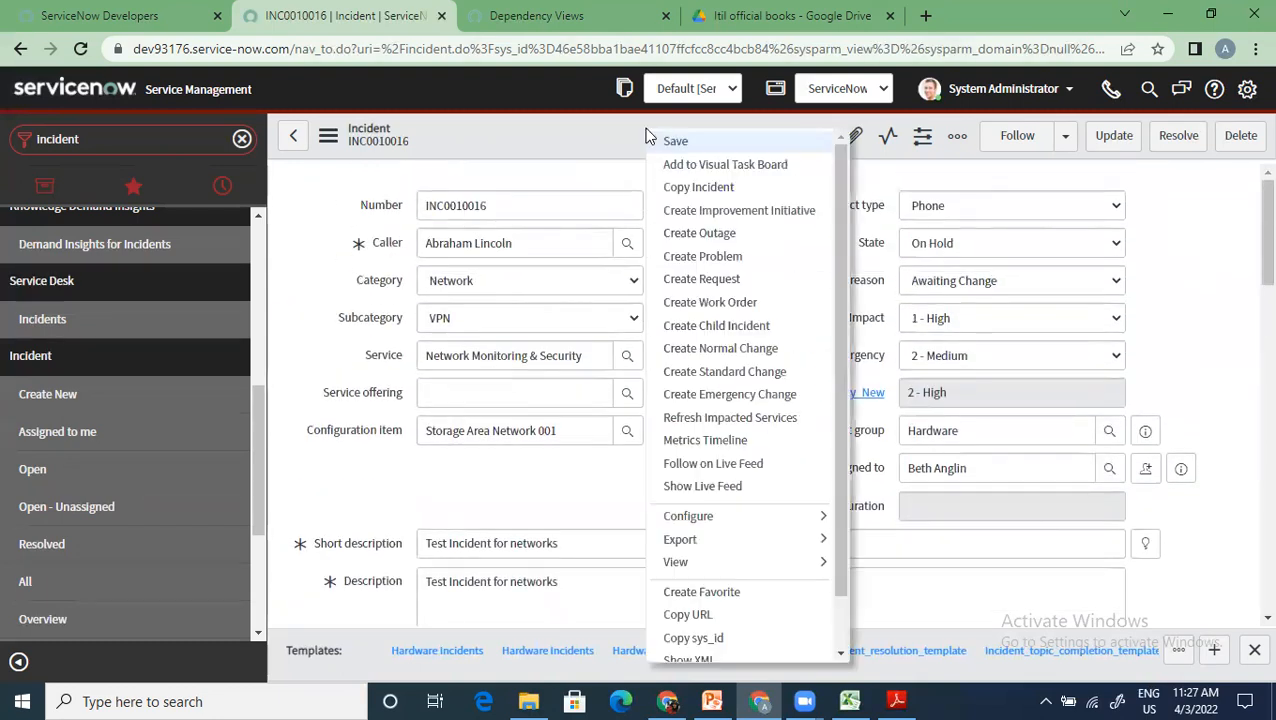
{"action": "left_click", "coordinate": [656, 142]}
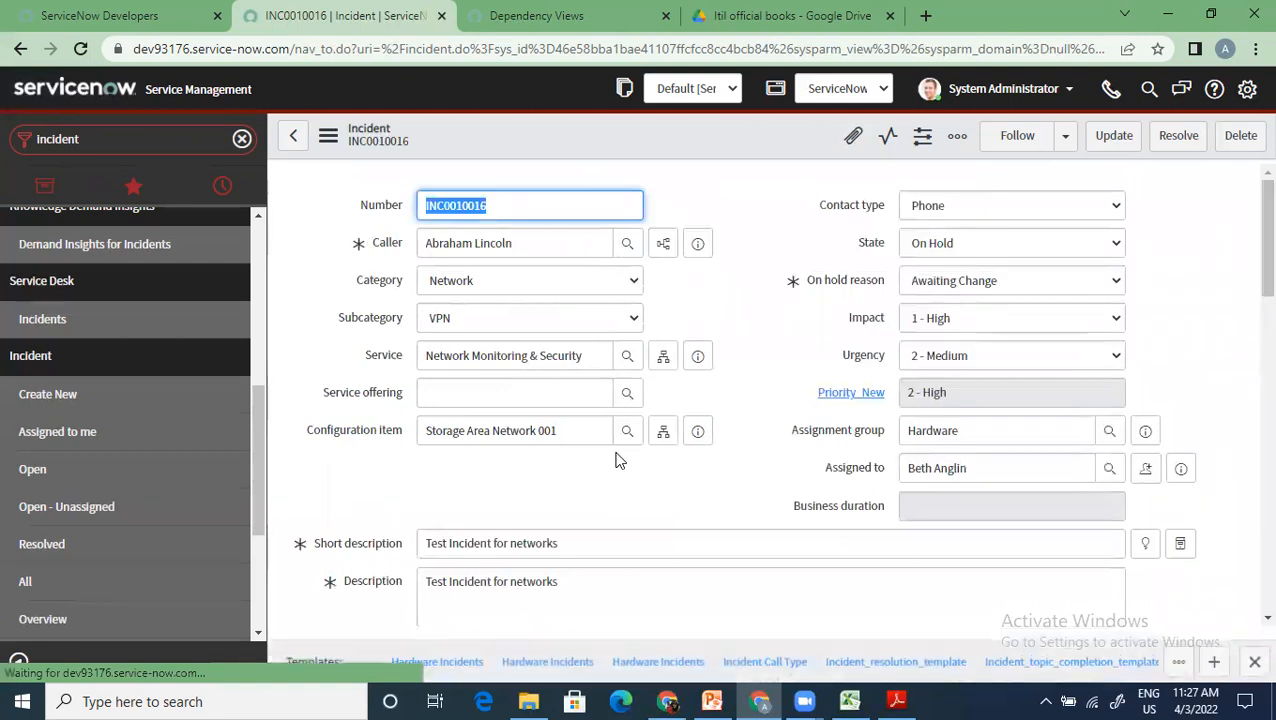
{"action": "scroll", "coordinate": [616, 460], "scroll_direction": "down", "scroll_amount": 10}
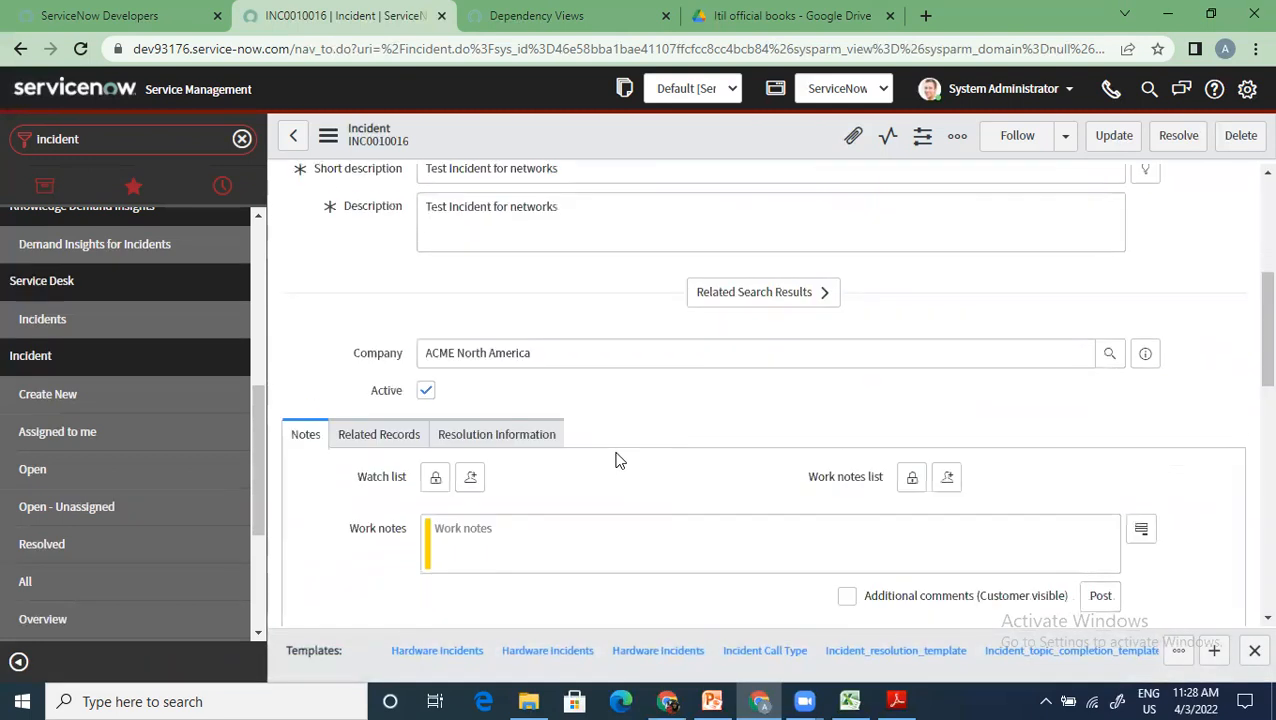
{"action": "scroll", "coordinate": [616, 467], "scroll_direction": "down", "scroll_amount": 10}
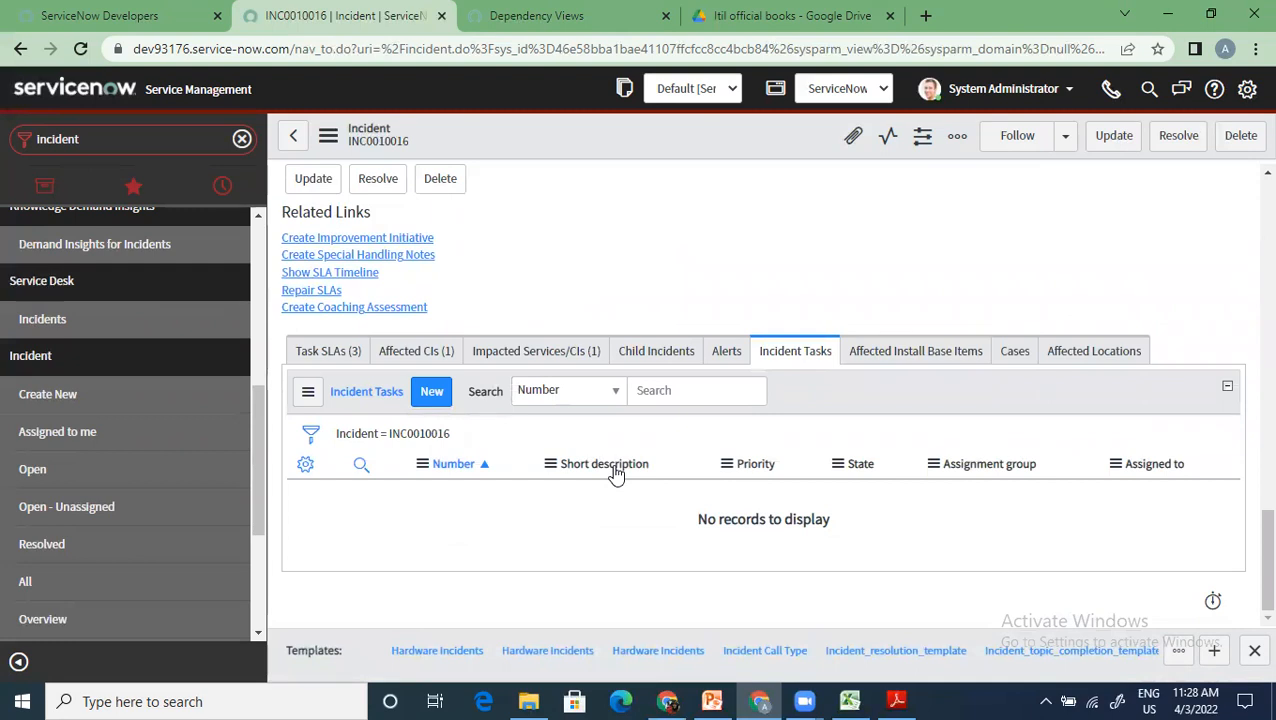
{"action": "scroll", "coordinate": [614, 476], "scroll_direction": "up", "scroll_amount": 15}
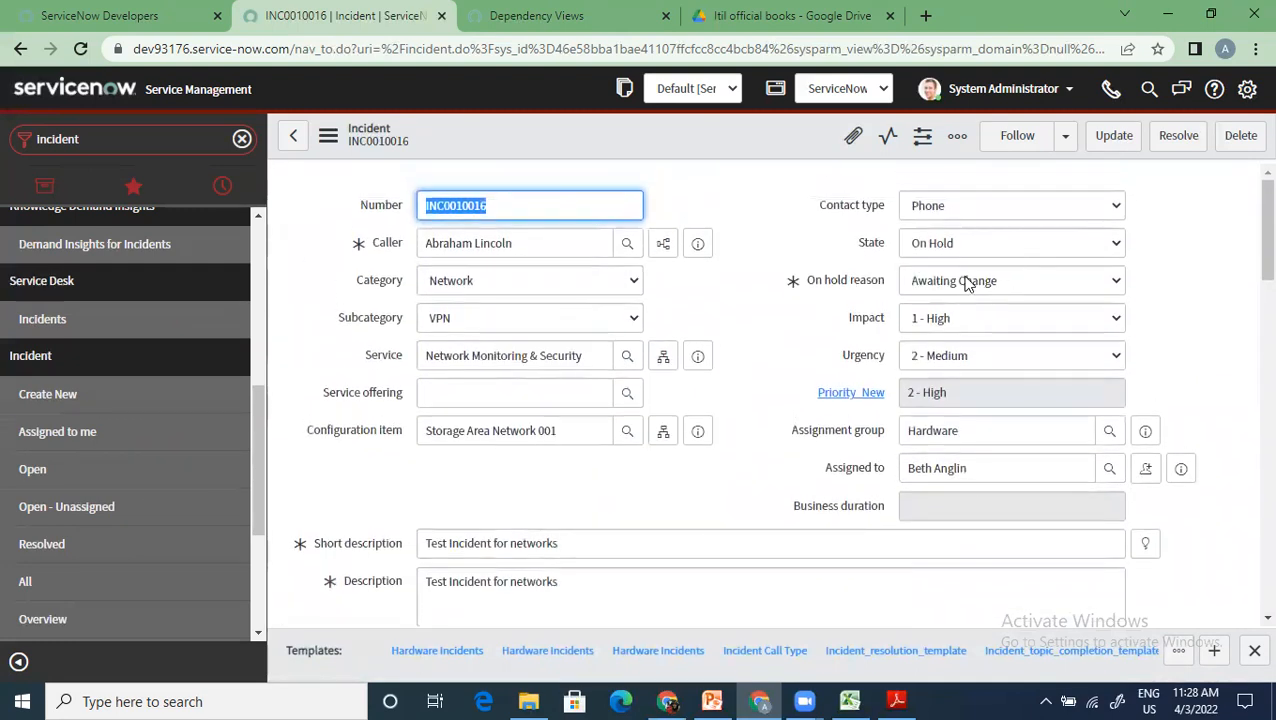
Set the on hold reason to Awaiting Problem, save the incident and check its notes section.
{"action": "left_click", "coordinate": [967, 284]}
{"action": "left_click", "coordinate": [954, 358]}
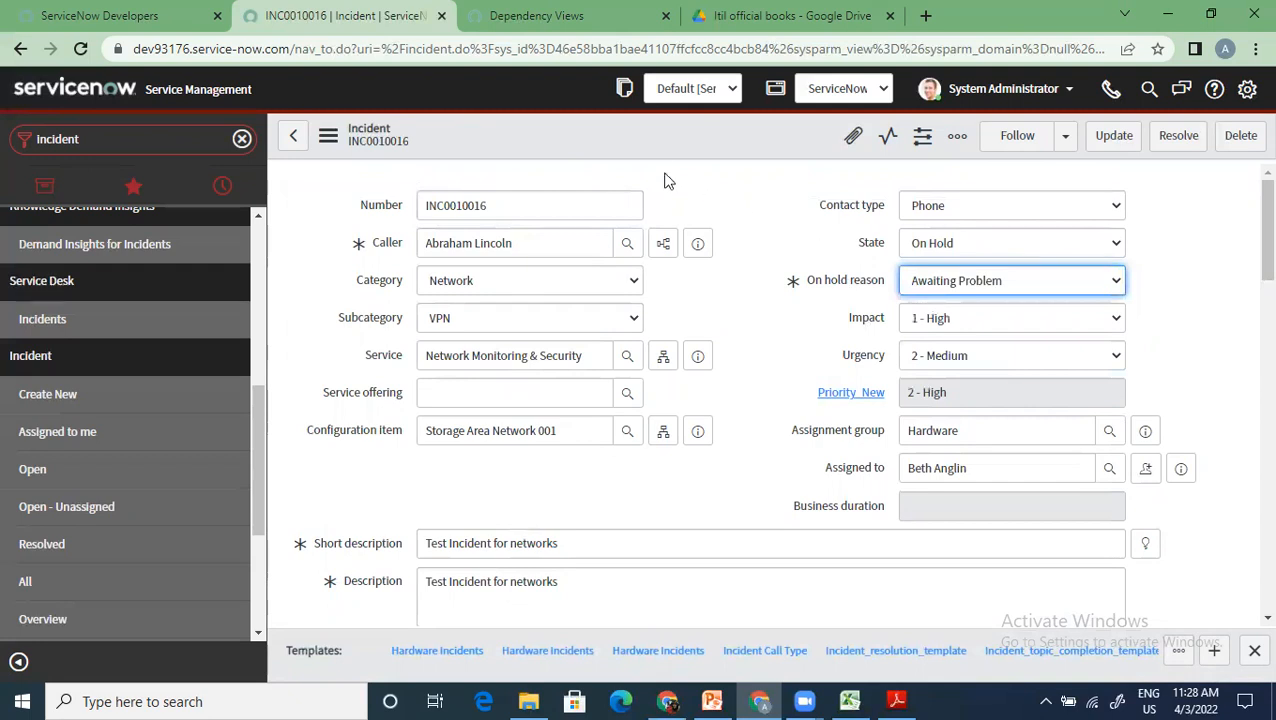
{"action": "right_click", "coordinate": [649, 145]}
{"action": "left_click", "coordinate": [700, 162]}
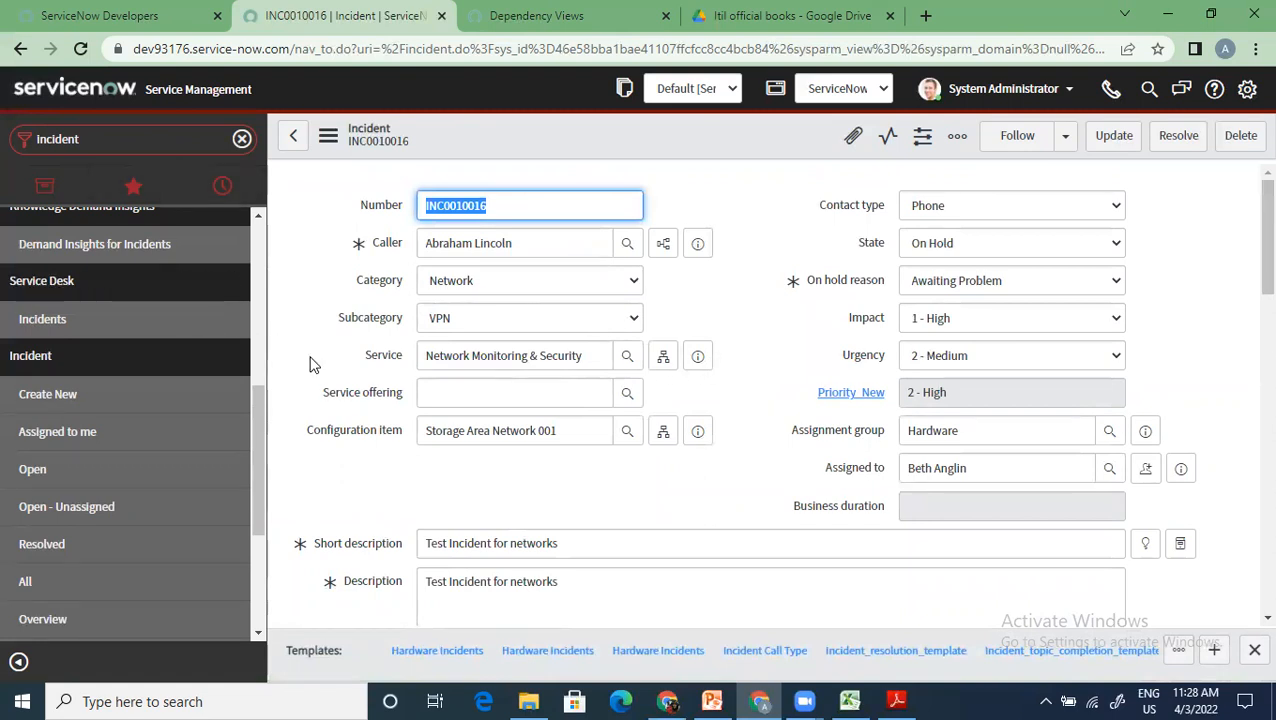
{"action": "scroll", "coordinate": [430, 440], "scroll_direction": "down", "scroll_amount": 5}
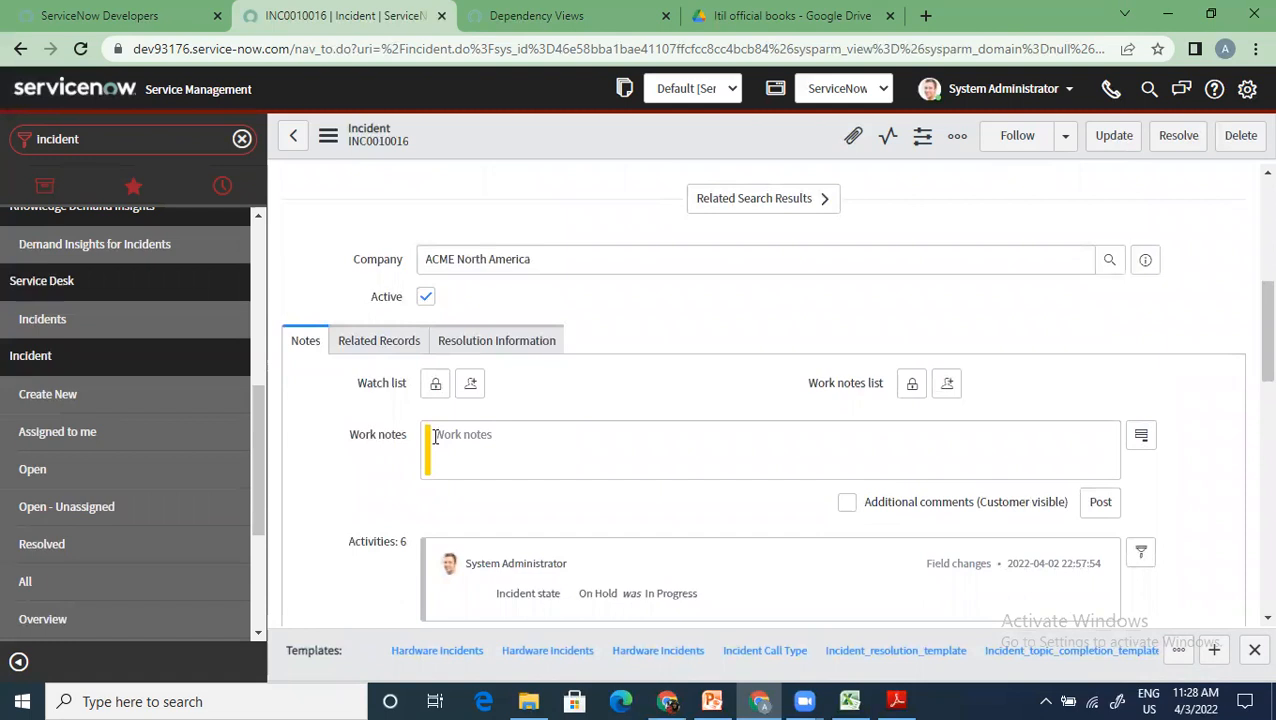
{"action": "scroll", "coordinate": [434, 440], "scroll_direction": "up", "scroll_amount": 5}
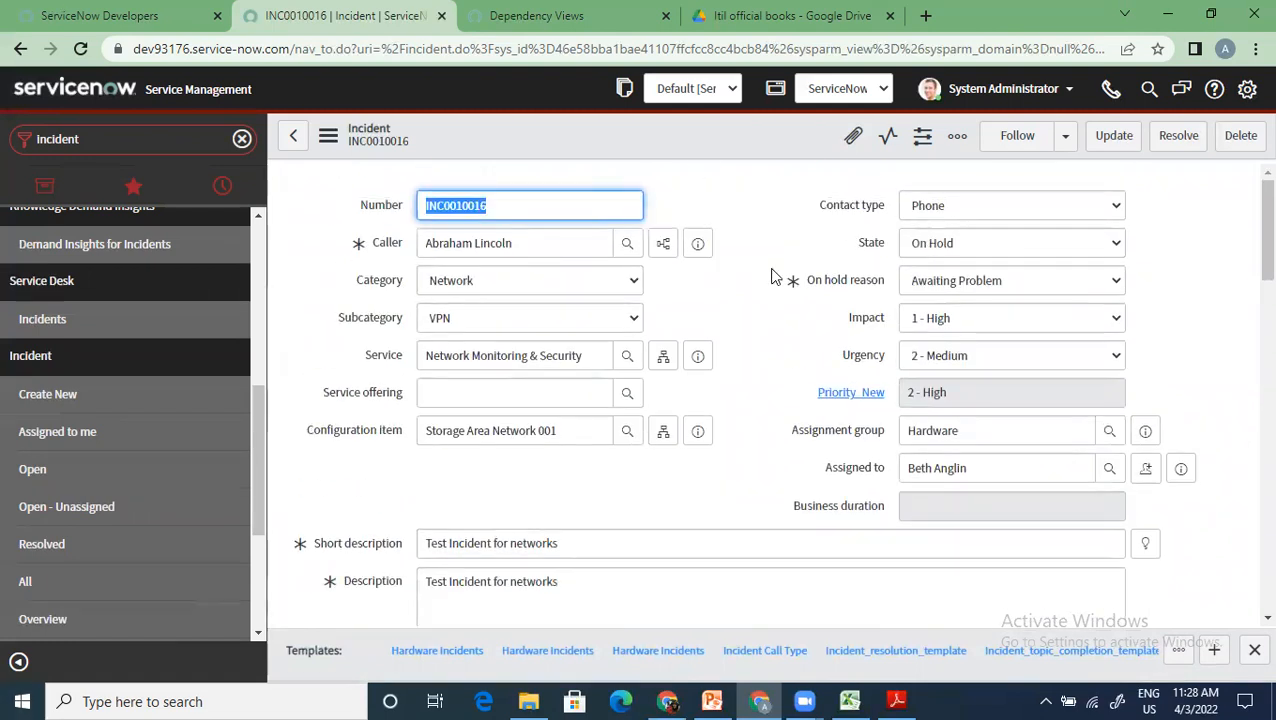
Set the incident's state to In Progress and save it.
{"action": "left_click", "coordinate": [961, 245]}
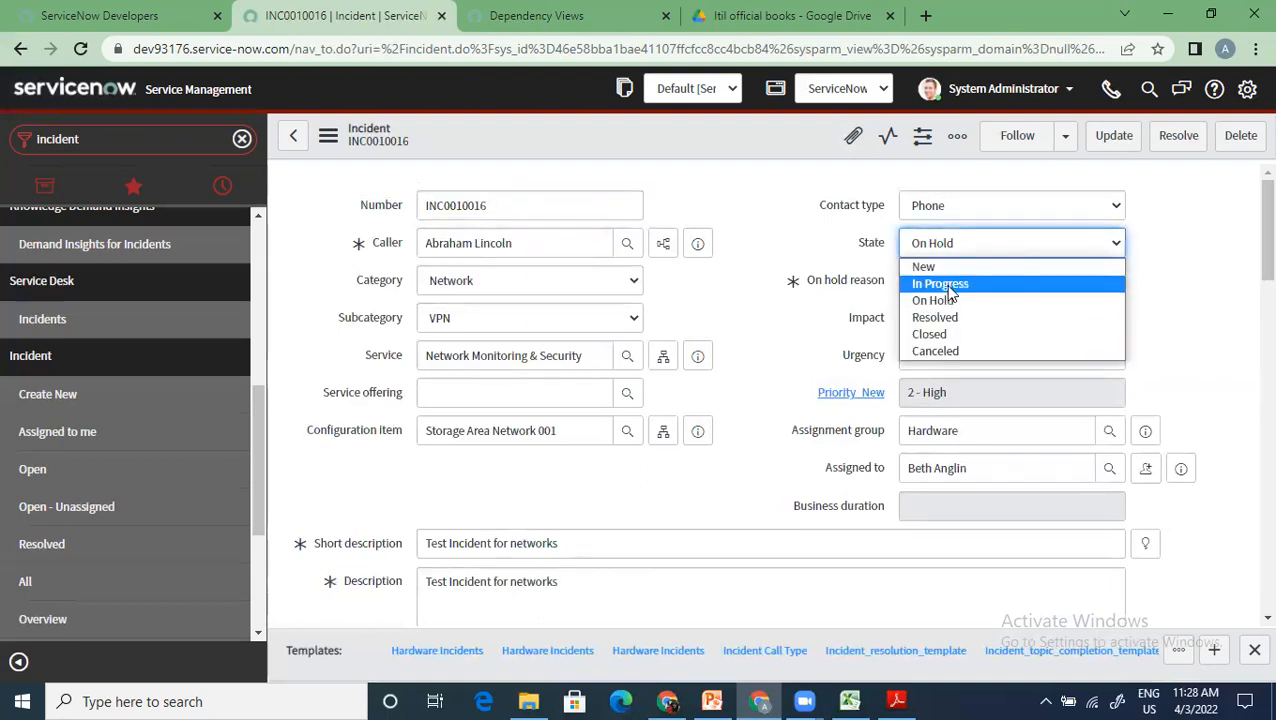
{"action": "left_click", "coordinate": [940, 284]}
{"action": "right_click", "coordinate": [641, 160]}
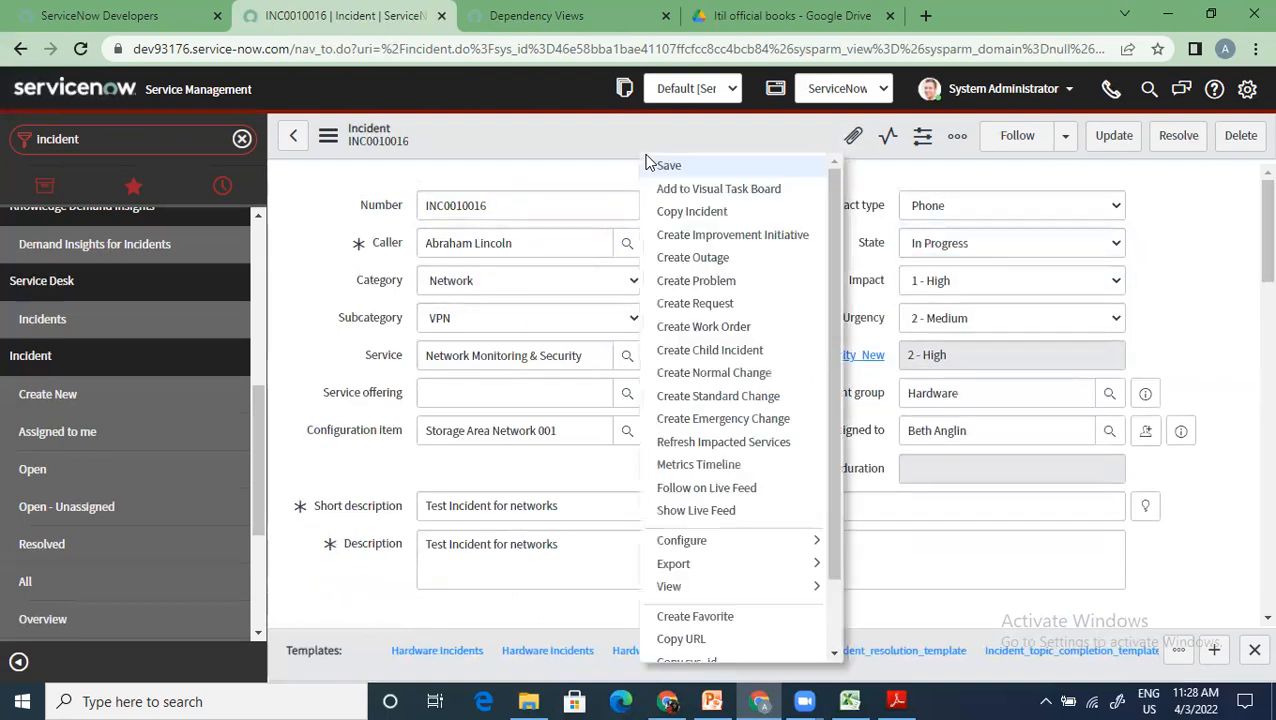
{"action": "left_click", "coordinate": [652, 170]}
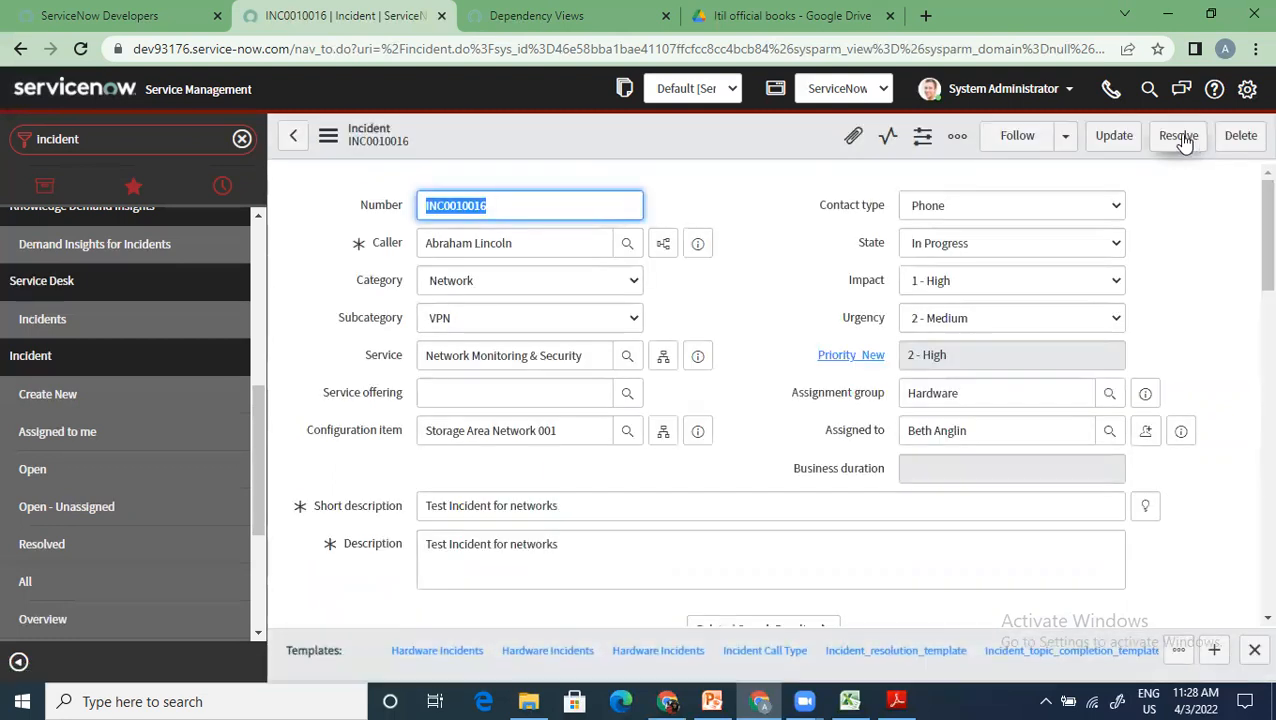
Resolve the incident with the resolution code Solved (Work Around) and the resolution notes "tst workaround", and save it.
{"action": "left_click", "coordinate": [1180, 138]}
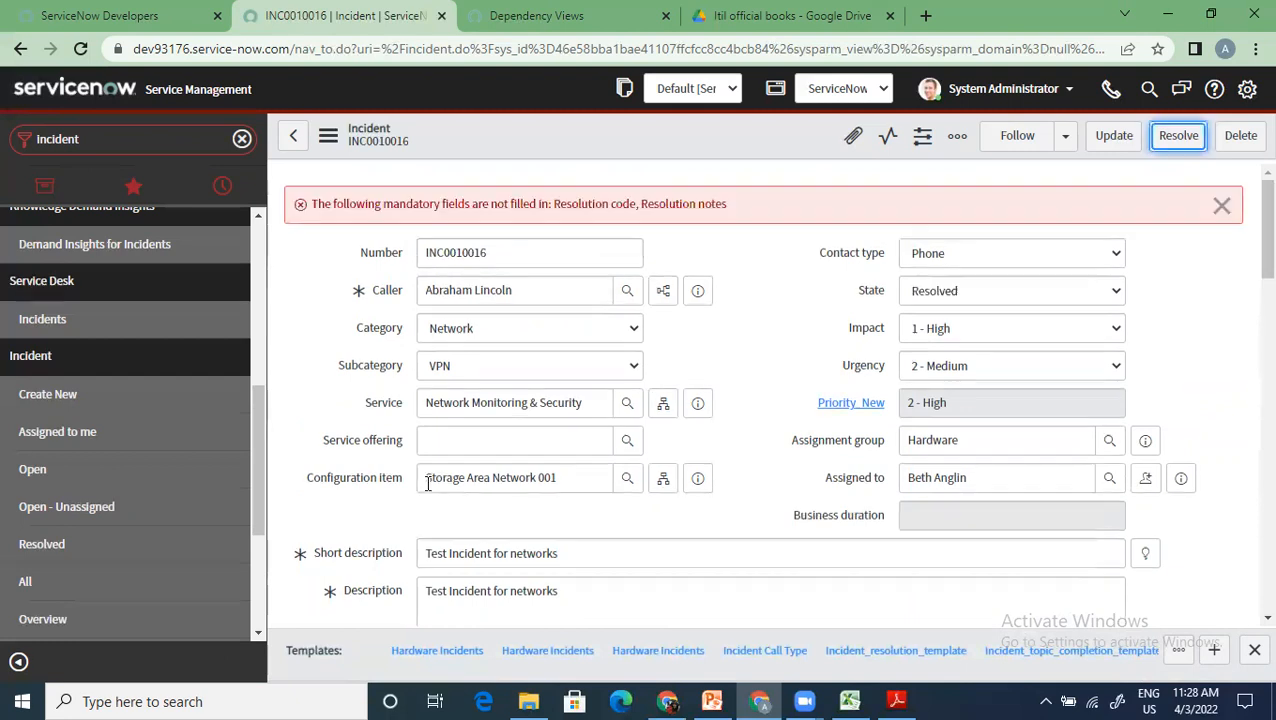
{"action": "scroll", "coordinate": [428, 483], "scroll_direction": "down", "scroll_amount": 5}
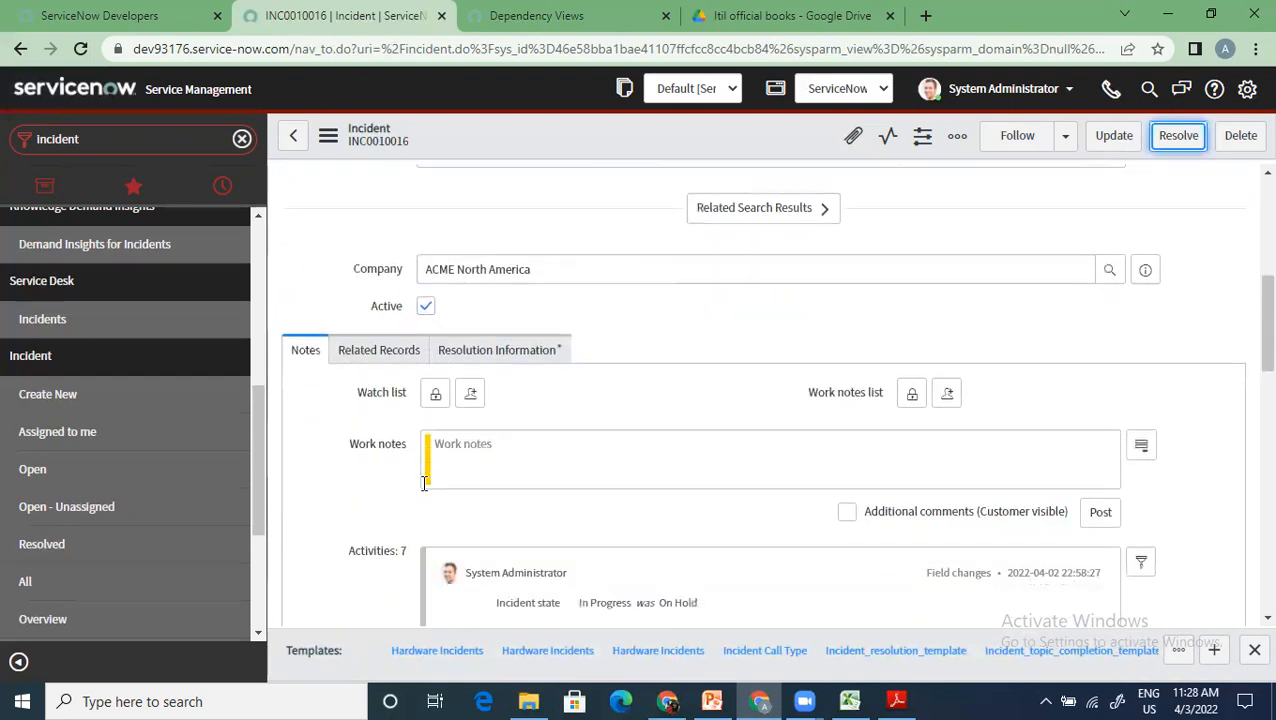
{"action": "left_click", "coordinate": [498, 352]}
{"action": "scroll", "coordinate": [497, 447], "scroll_direction": "down", "scroll_amount": 2}
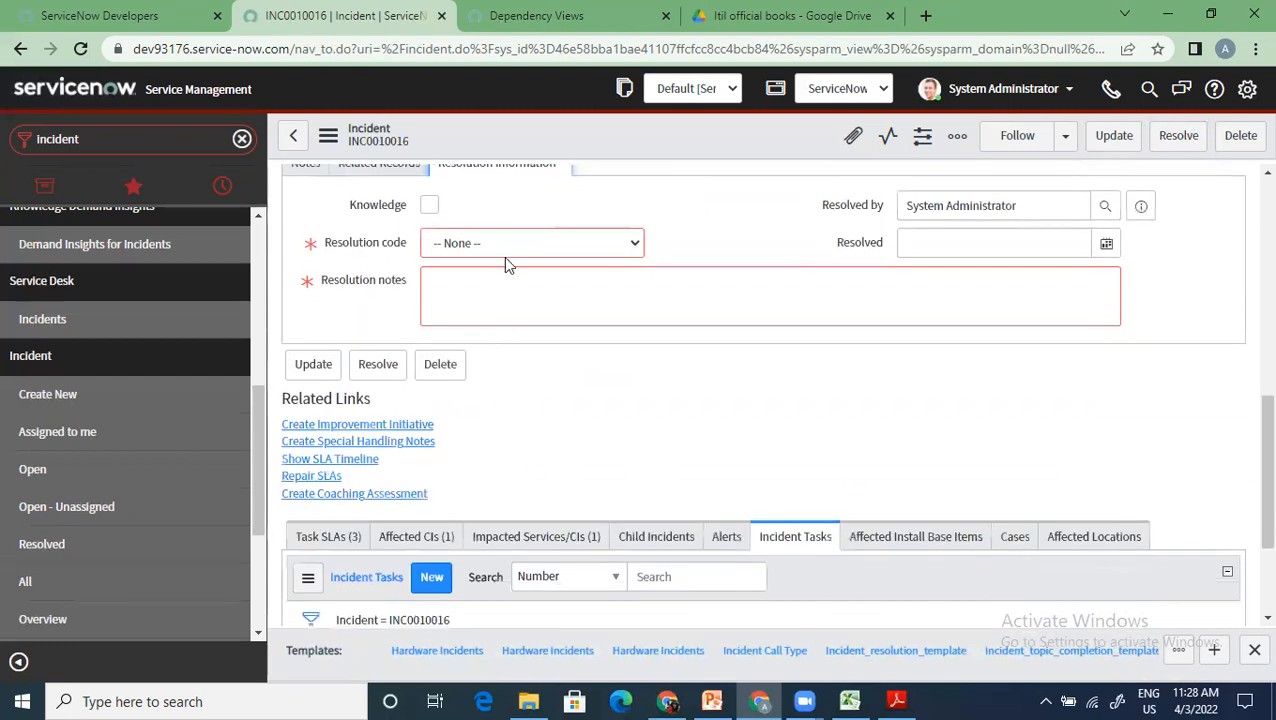
{"action": "left_click", "coordinate": [503, 245]}
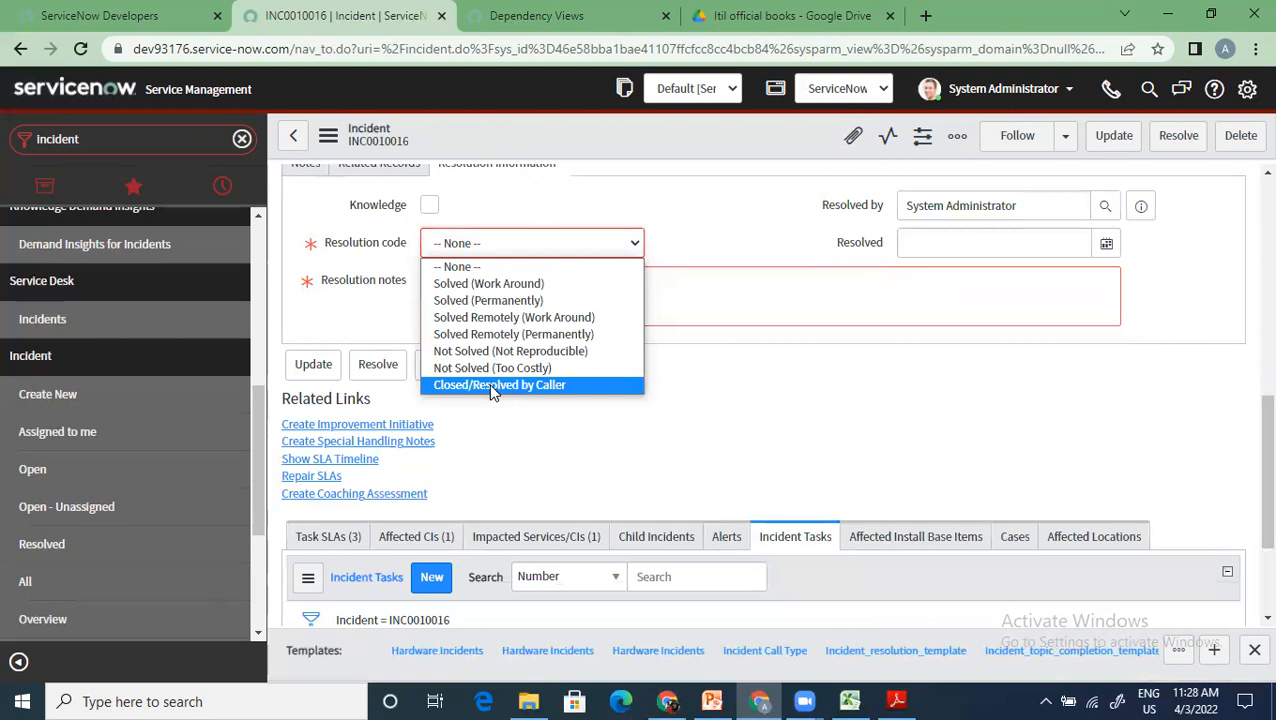
{"action": "left_click", "coordinate": [505, 284]}
{"action": "left_click", "coordinate": [495, 292]}
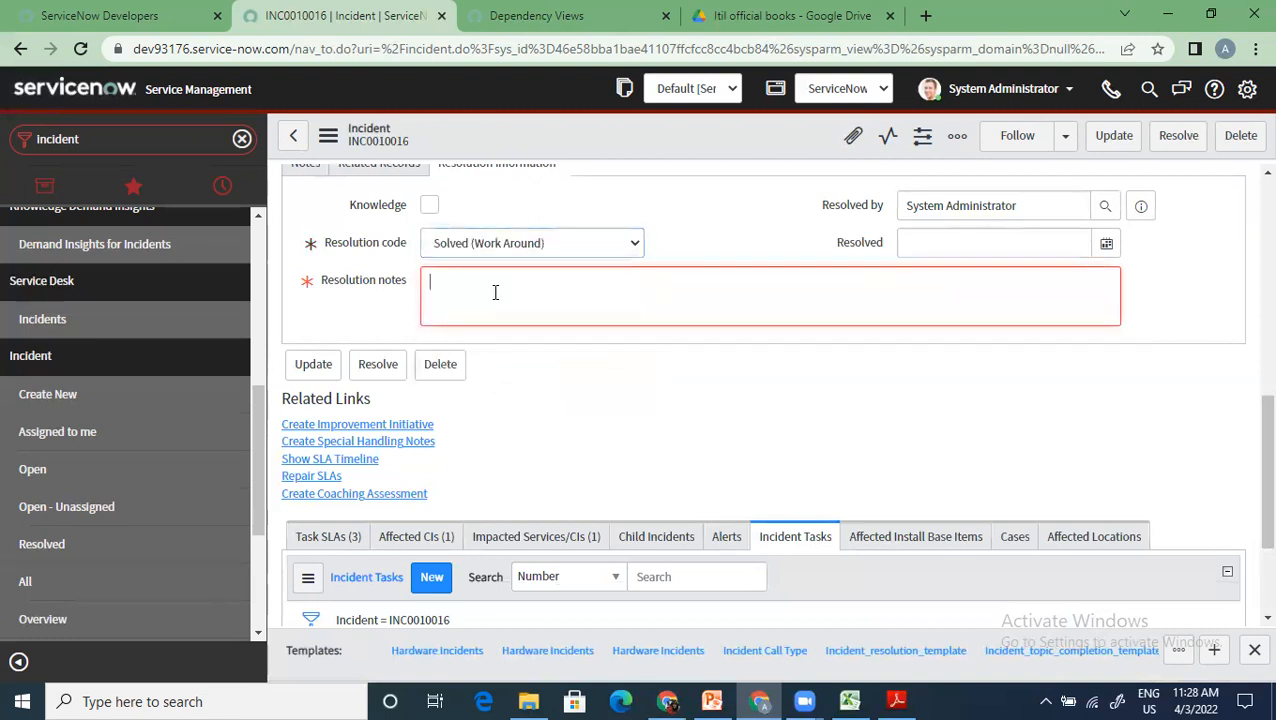
{"action": "type", "text": "tst workaround"}
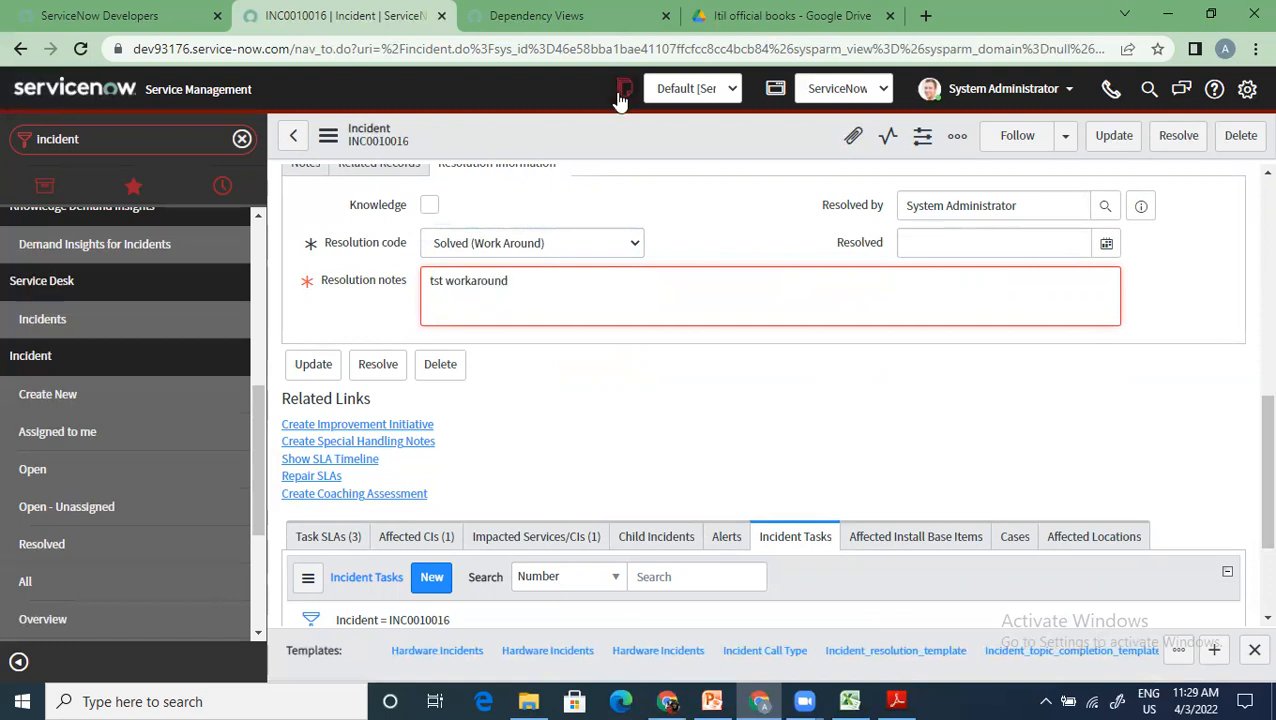
{"action": "right_click", "coordinate": [634, 152]}
{"action": "left_click", "coordinate": [643, 160]}
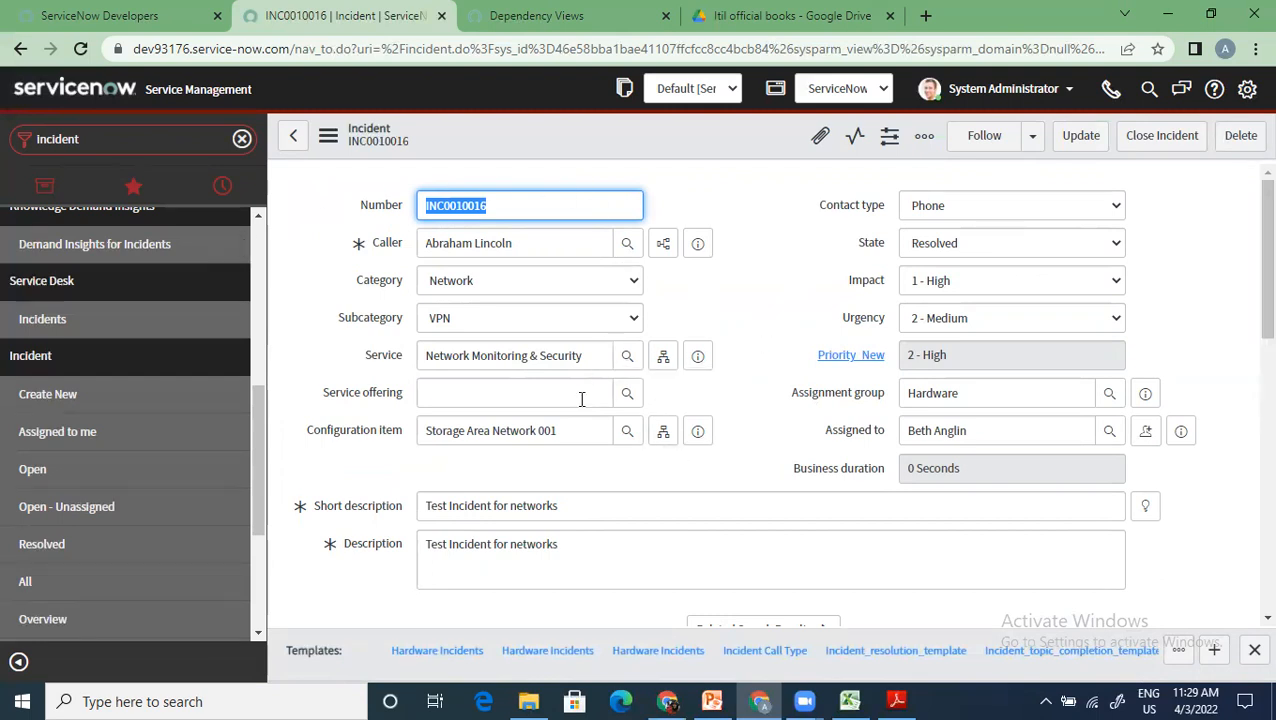
Review the resolved incident and close it.
{"action": "scroll", "coordinate": [581, 399], "scroll_direction": "down", "scroll_amount": 4}
{"action": "scroll", "coordinate": [581, 405], "scroll_direction": "up", "scroll_amount": 4}
{"action": "left_click", "coordinate": [1160, 137]}
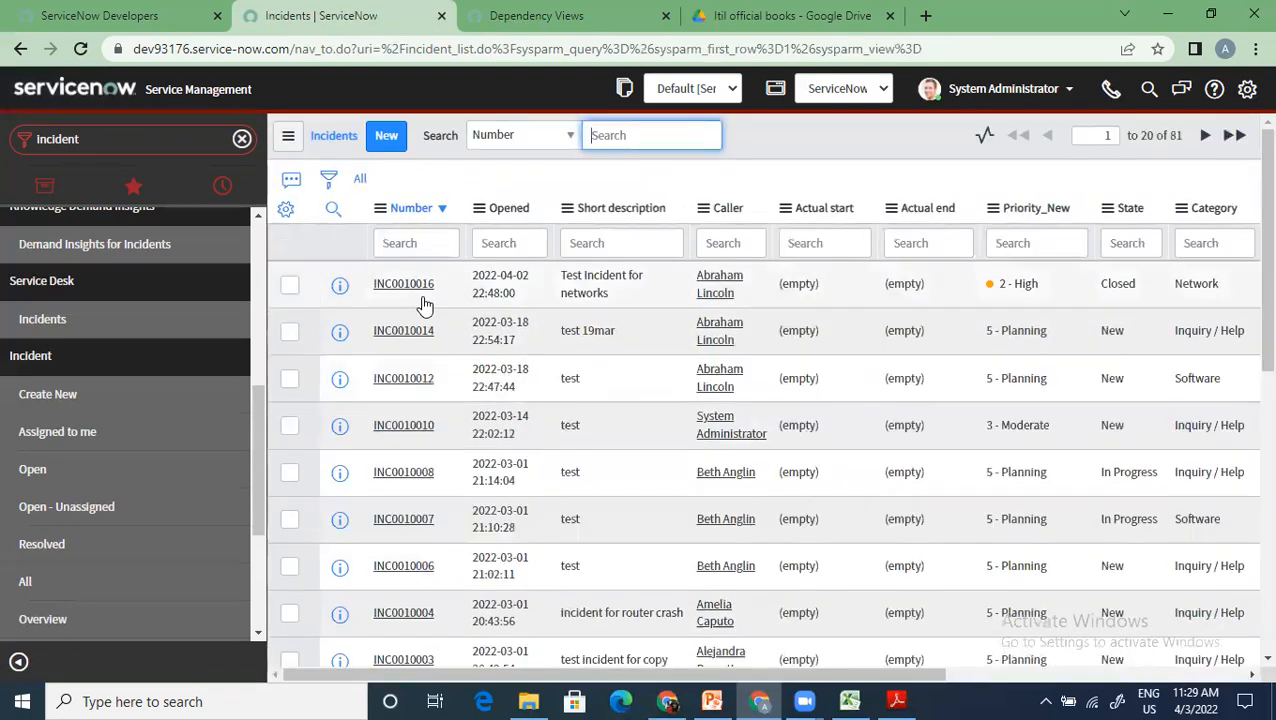
Reopen the record of INC0010016 from the incident list and review its resolution information, related records and activity history.
{"action": "left_click", "coordinate": [404, 286]}
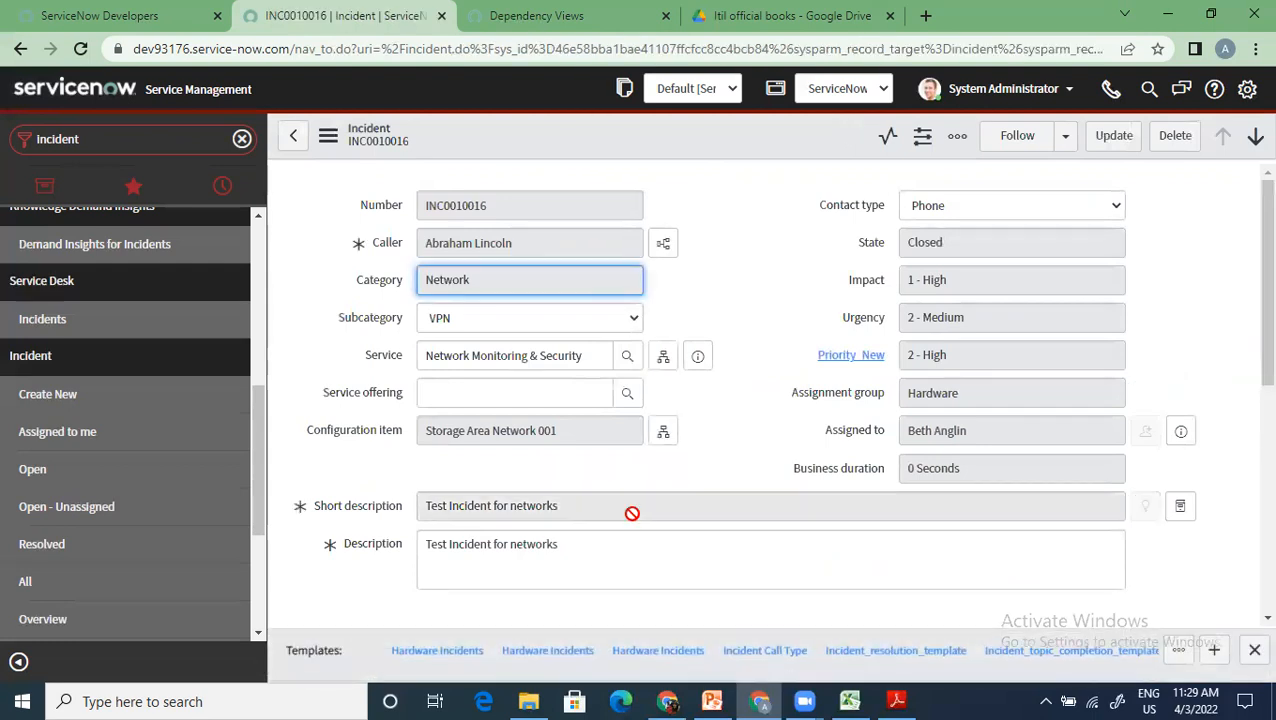
{"action": "scroll", "coordinate": [632, 513], "scroll_direction": "down", "scroll_amount": 4}
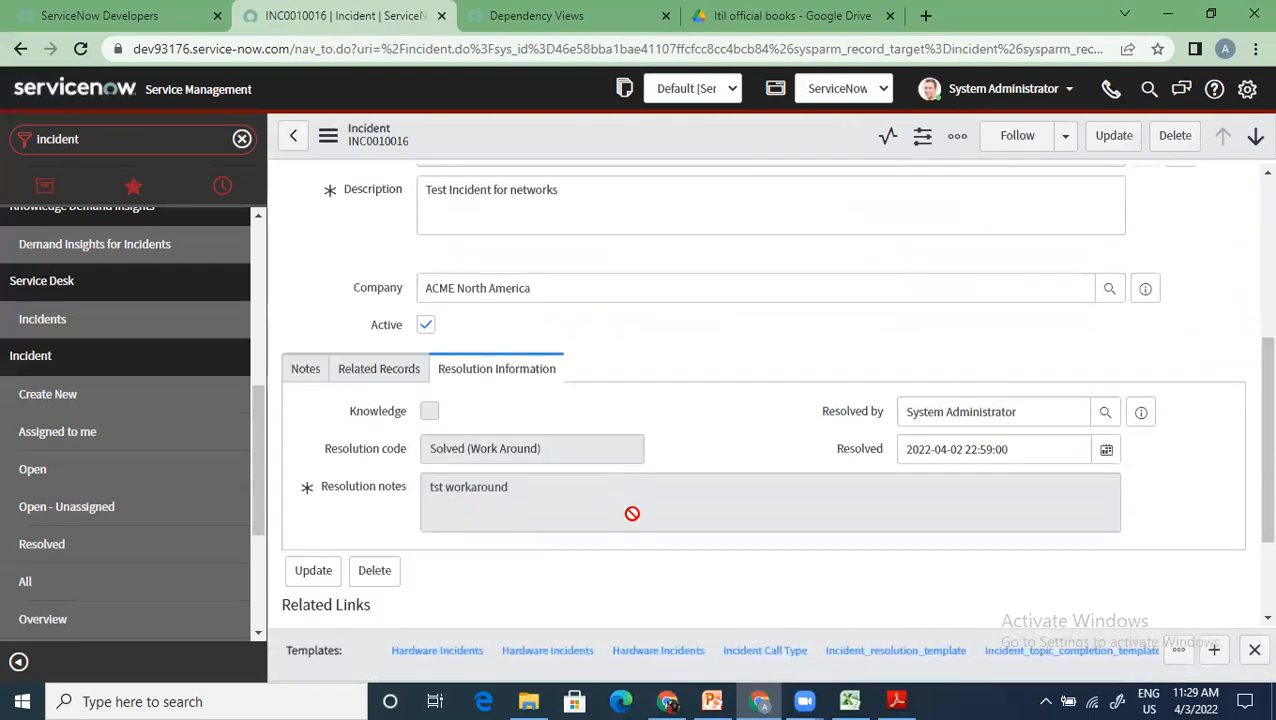
{"action": "left_click", "coordinate": [318, 226]}
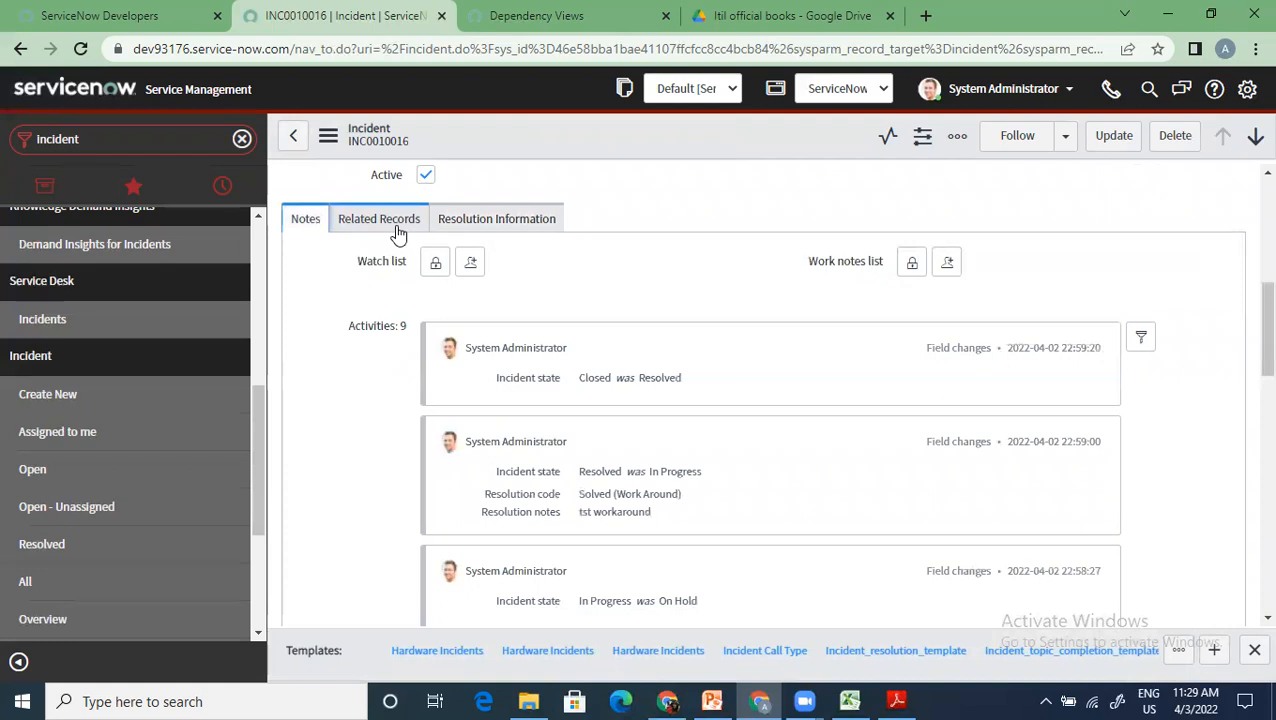
{"action": "left_click", "coordinate": [396, 230]}
{"action": "left_click", "coordinate": [306, 219]}
{"action": "scroll", "coordinate": [672, 444], "scroll_direction": "up", "scroll_amount": 5}
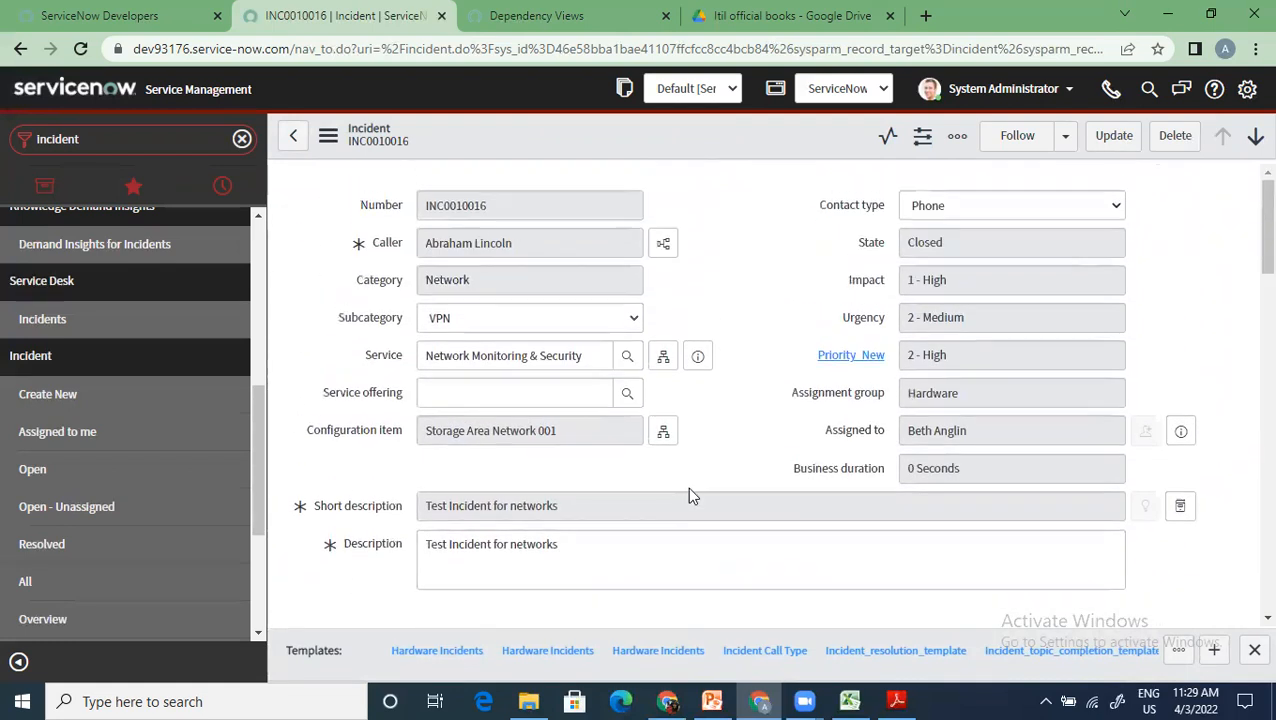
Compare the closed incident with the Incident Management process slide in PowerPoint, and examine which form actions the incident offers.
{"action": "left_click", "coordinate": [715, 701]}
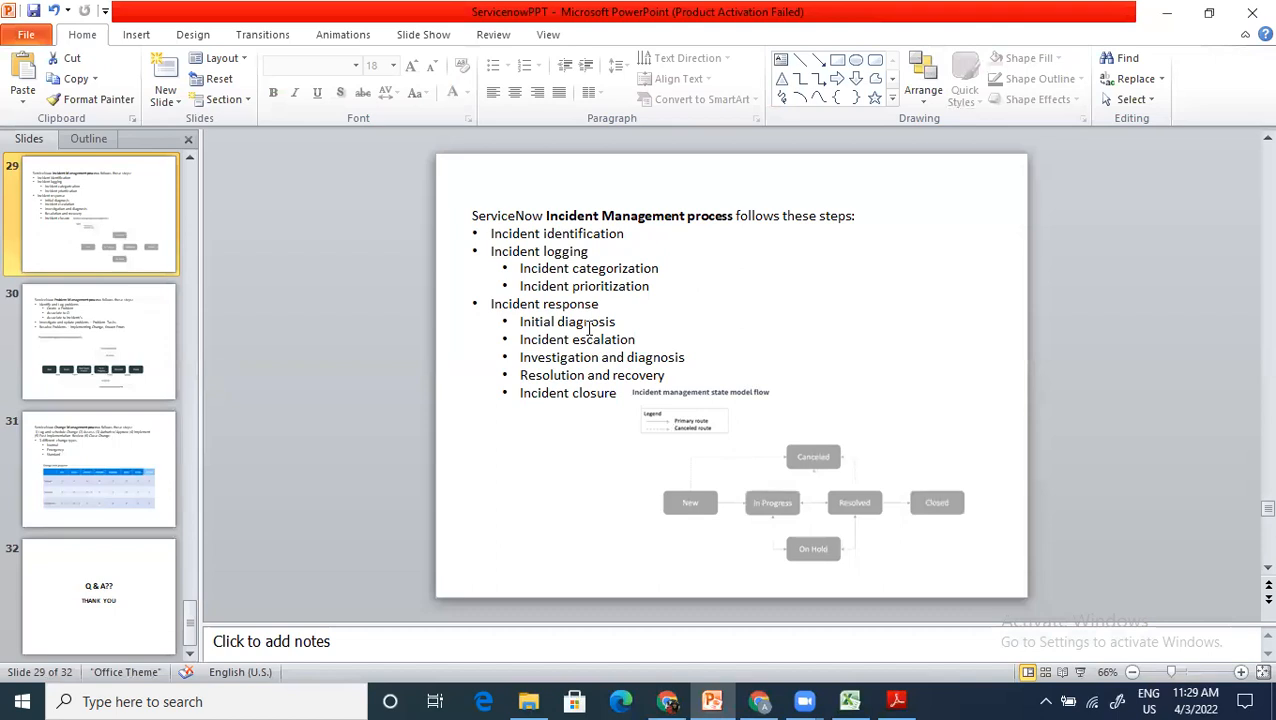
{"action": "key", "text": "alt+Tab"}
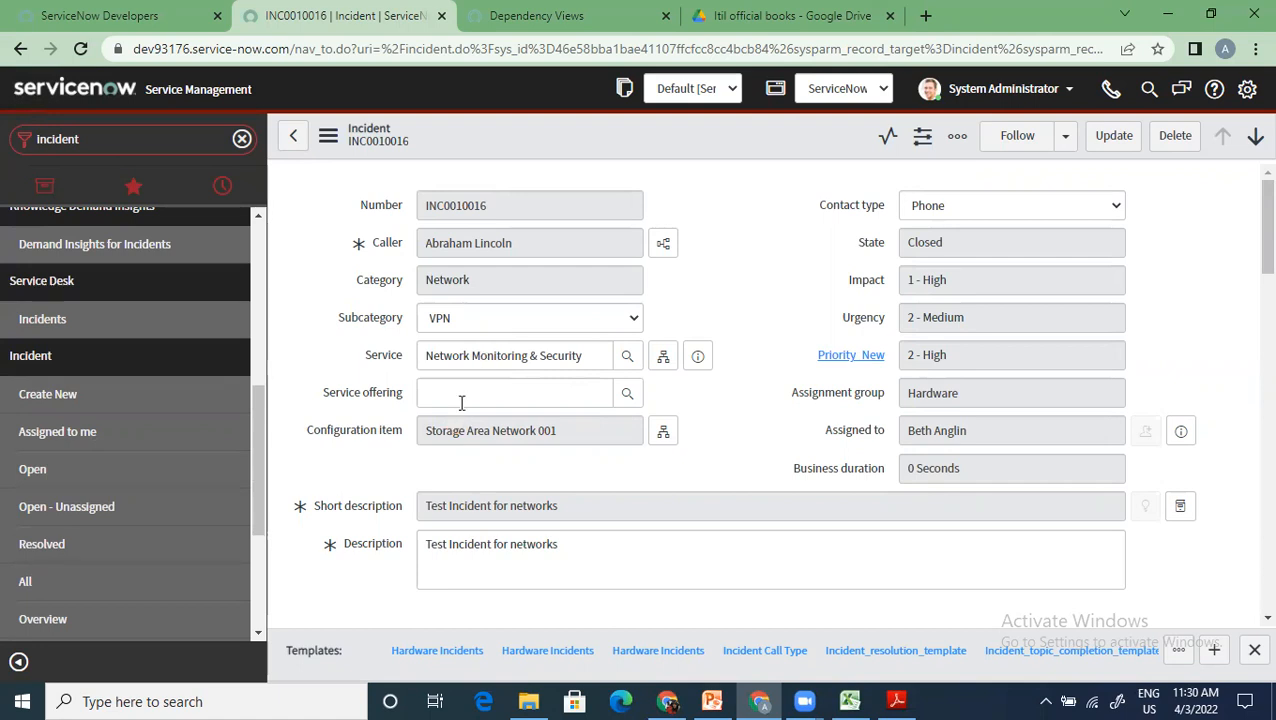
{"action": "key", "text": "alt+Tab"}
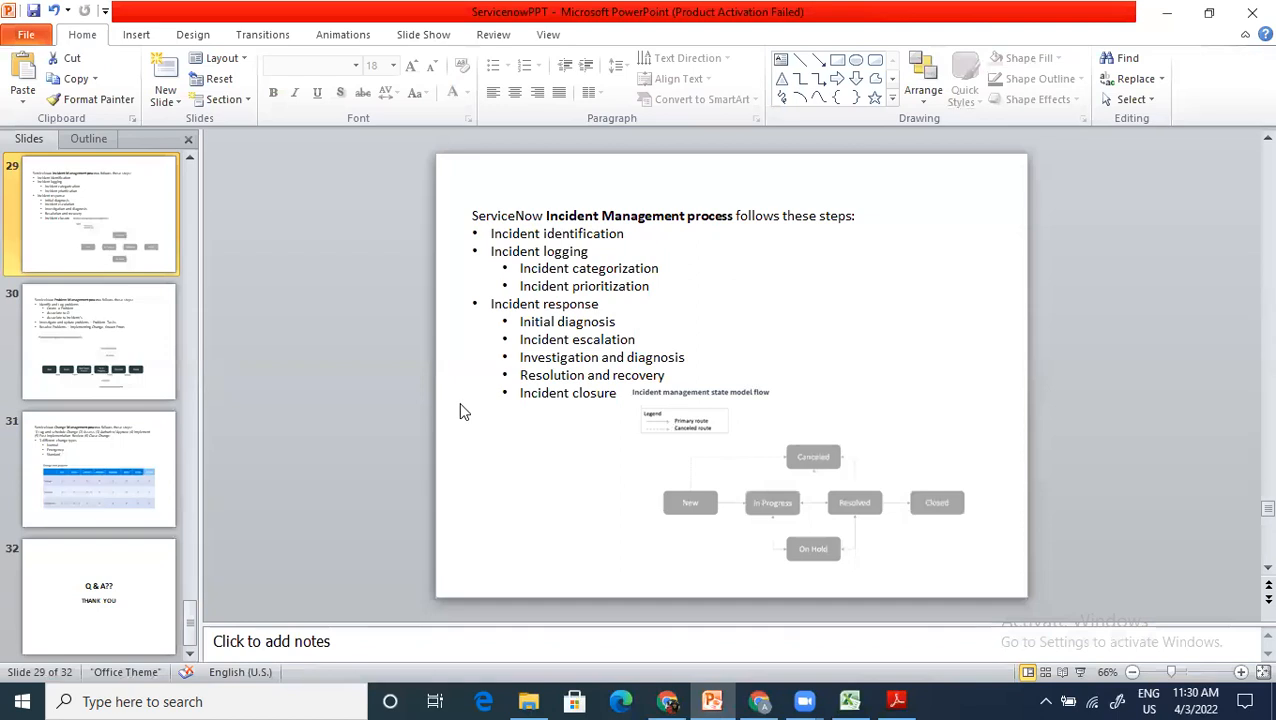
{"action": "key", "text": "alt+Tab"}
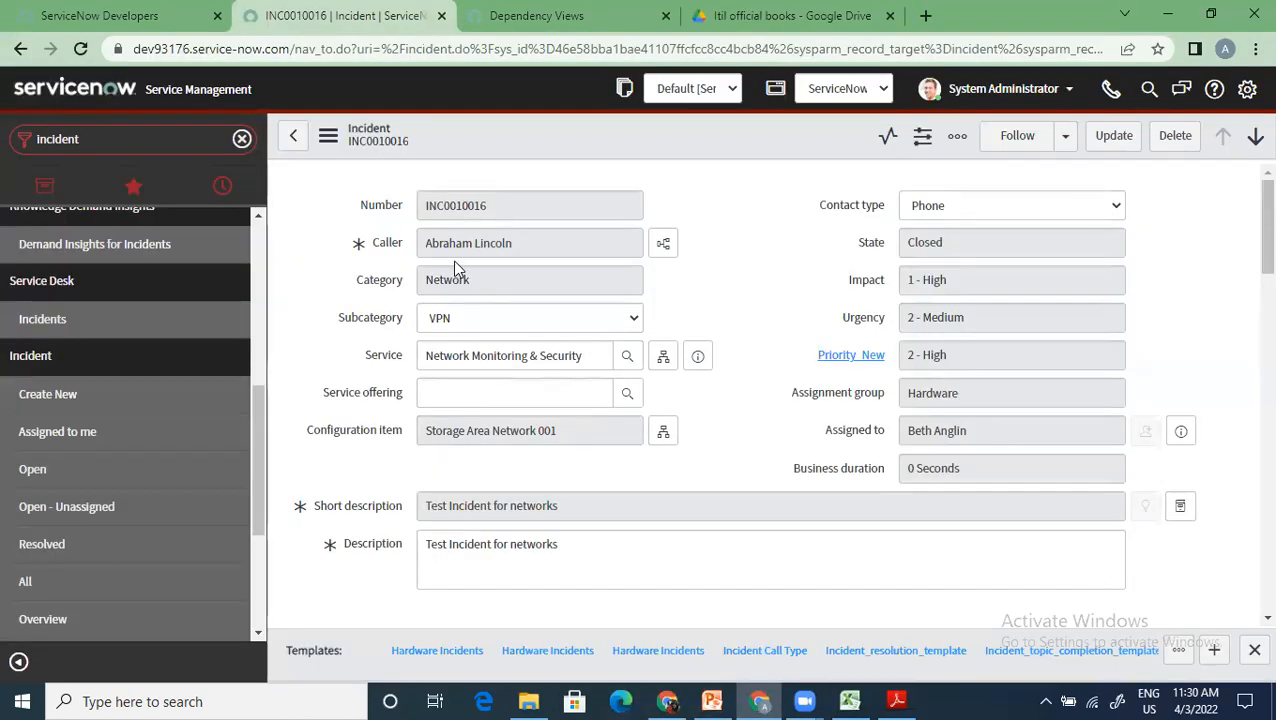
{"action": "key", "text": "alt+Tab"}
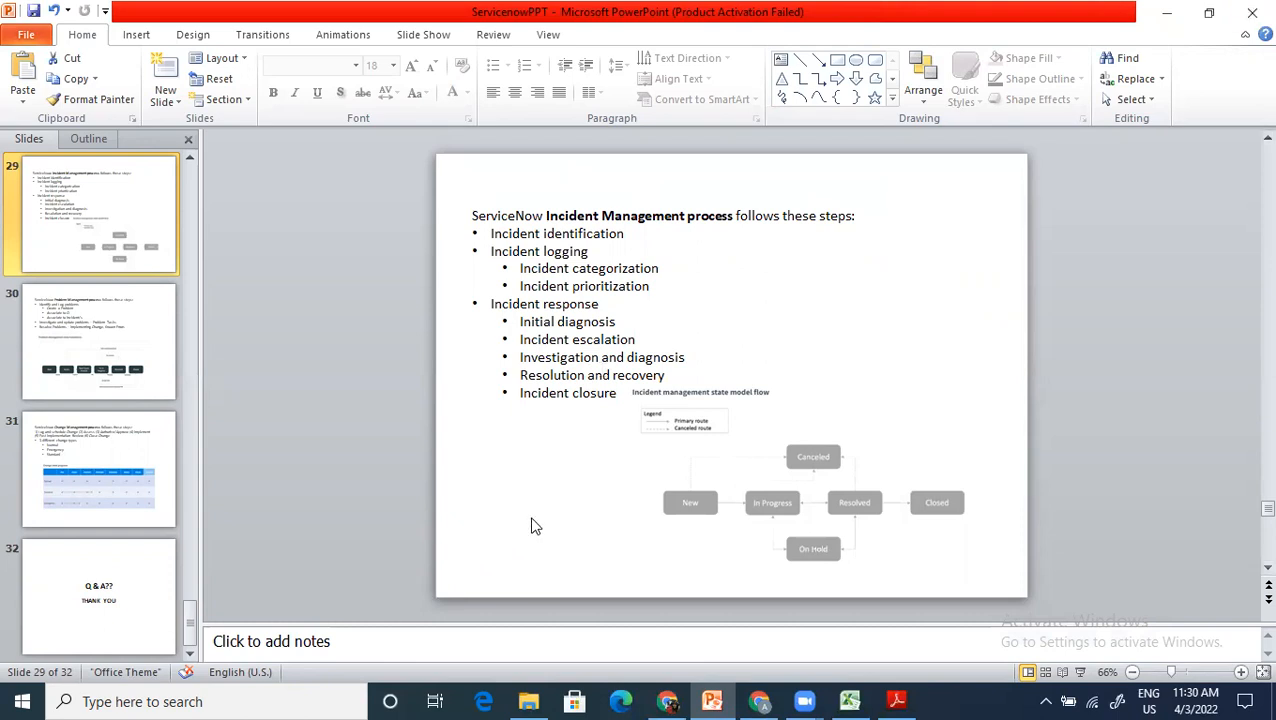
{"action": "key", "text": "alt+Tab"}
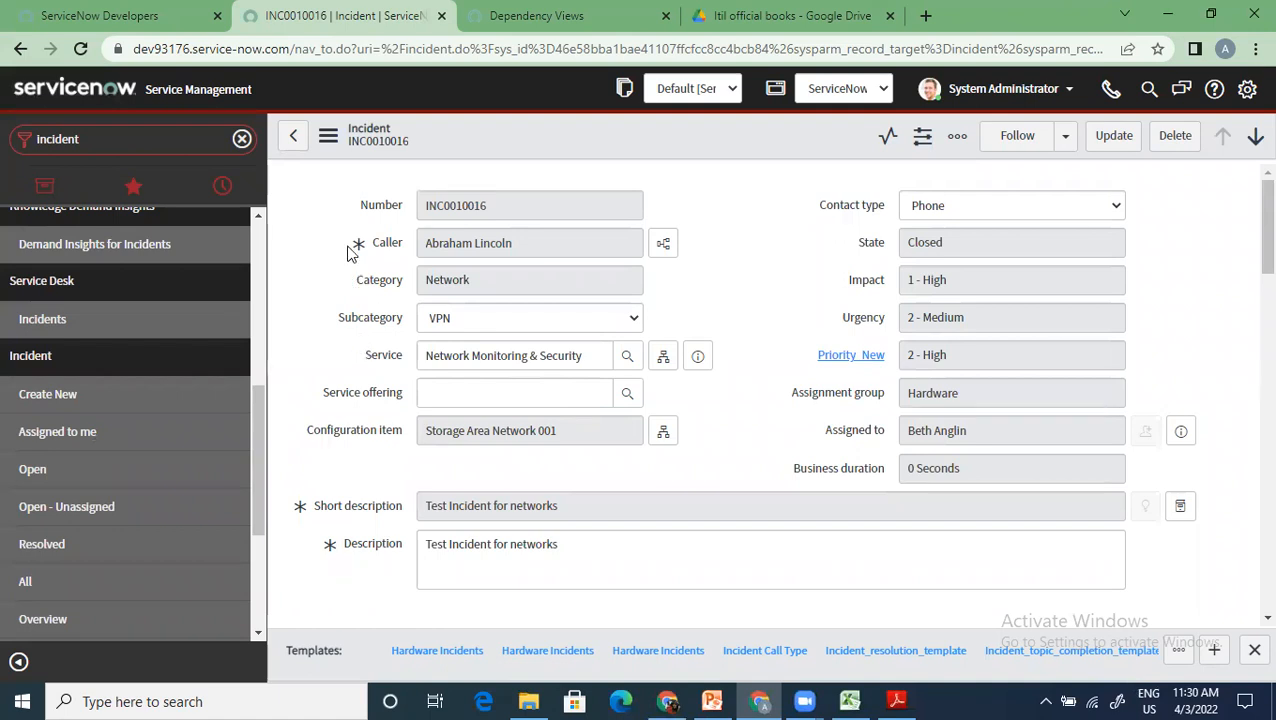
{"action": "left_click", "coordinate": [329, 137]}
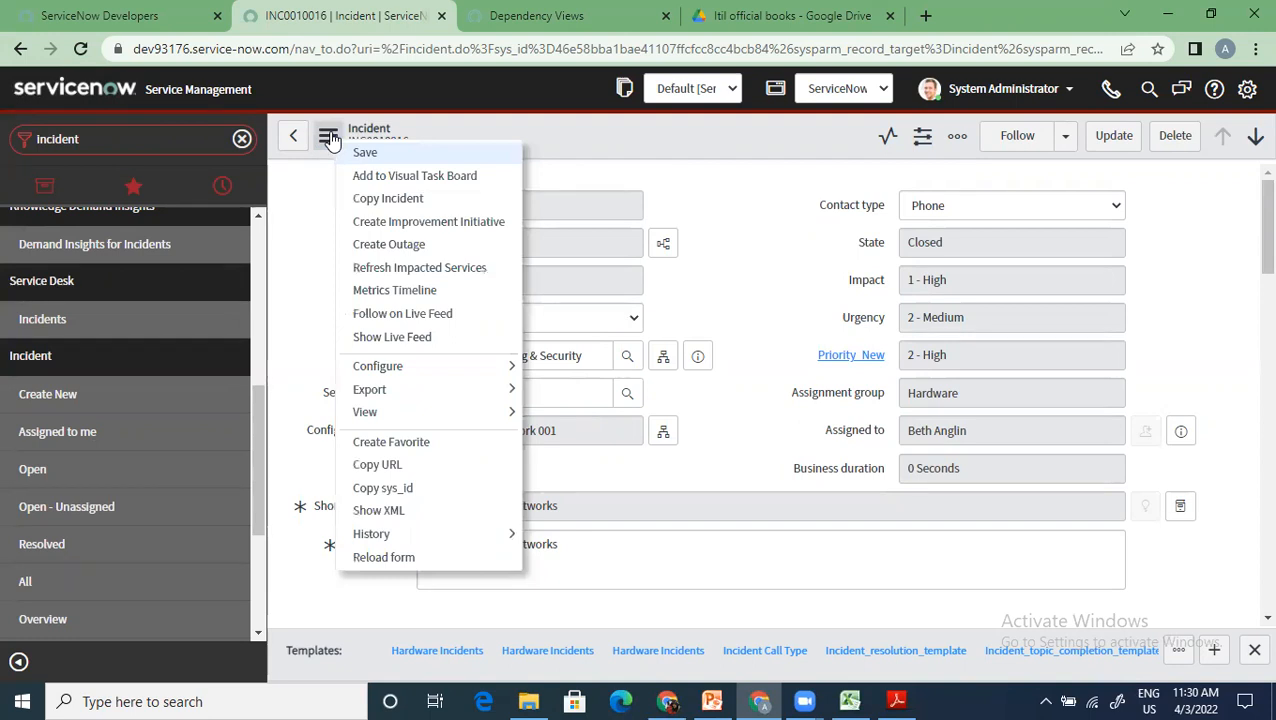
{"action": "left_click", "coordinate": [329, 137]}
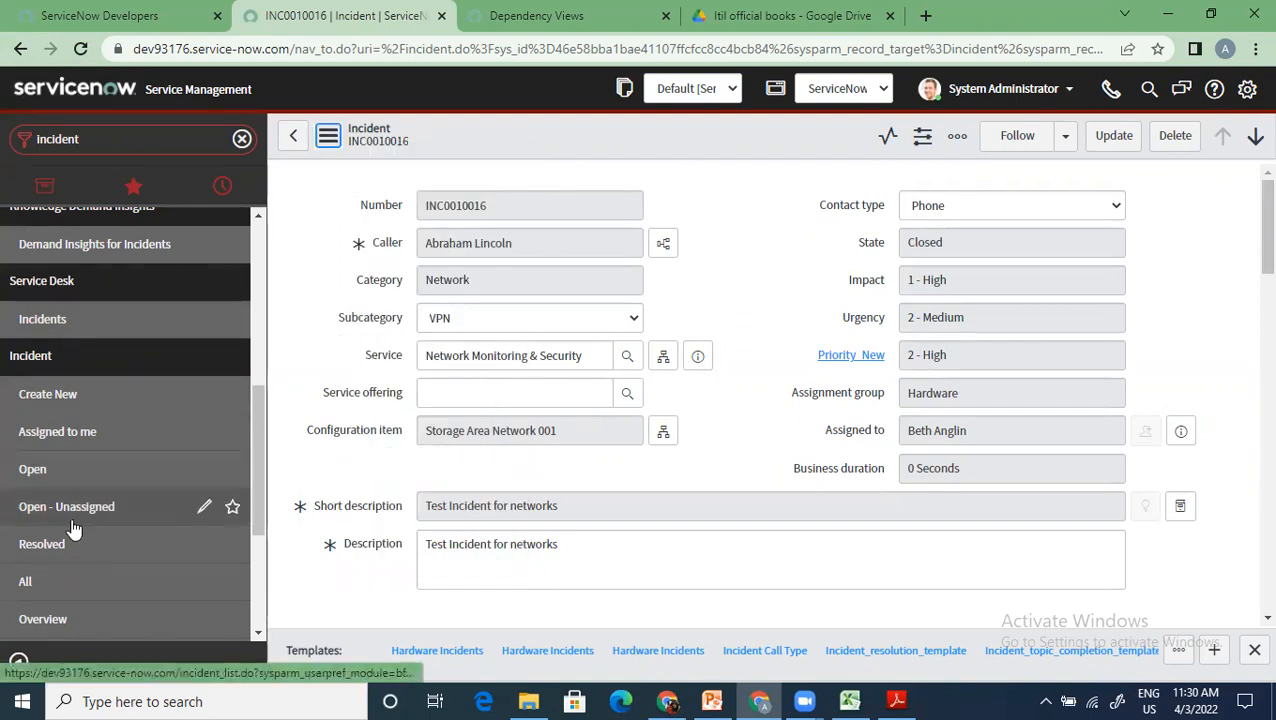
Check the list of resolved incidents, and open incident INC0010008 from the list of all incidents.
{"action": "left_click", "coordinate": [100, 543]}
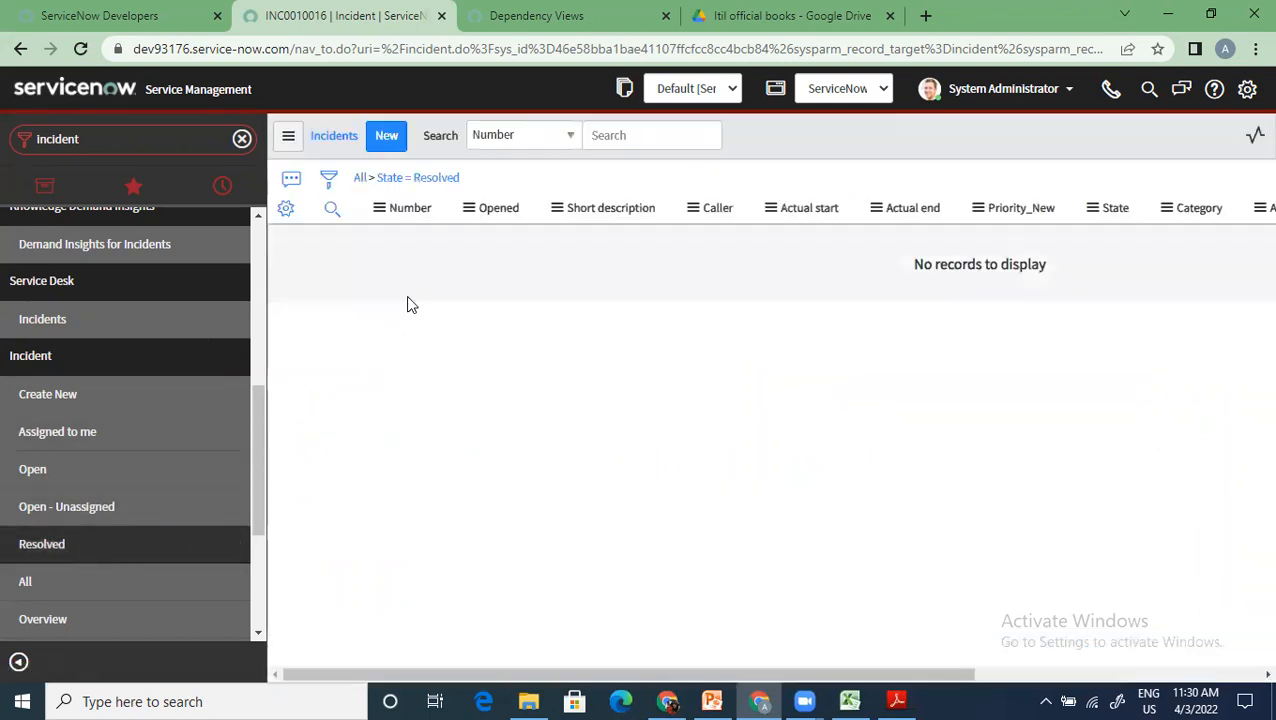
{"action": "left_click", "coordinate": [25, 582]}
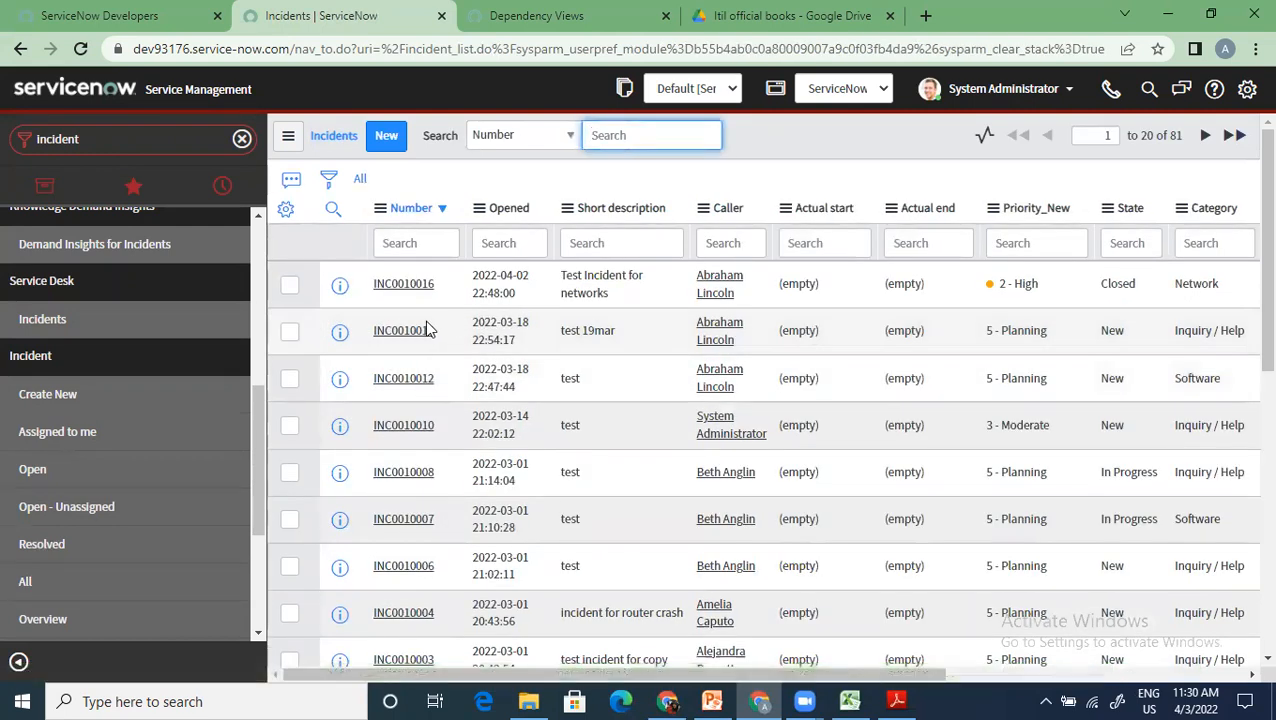
{"action": "left_click", "coordinate": [398, 480]}
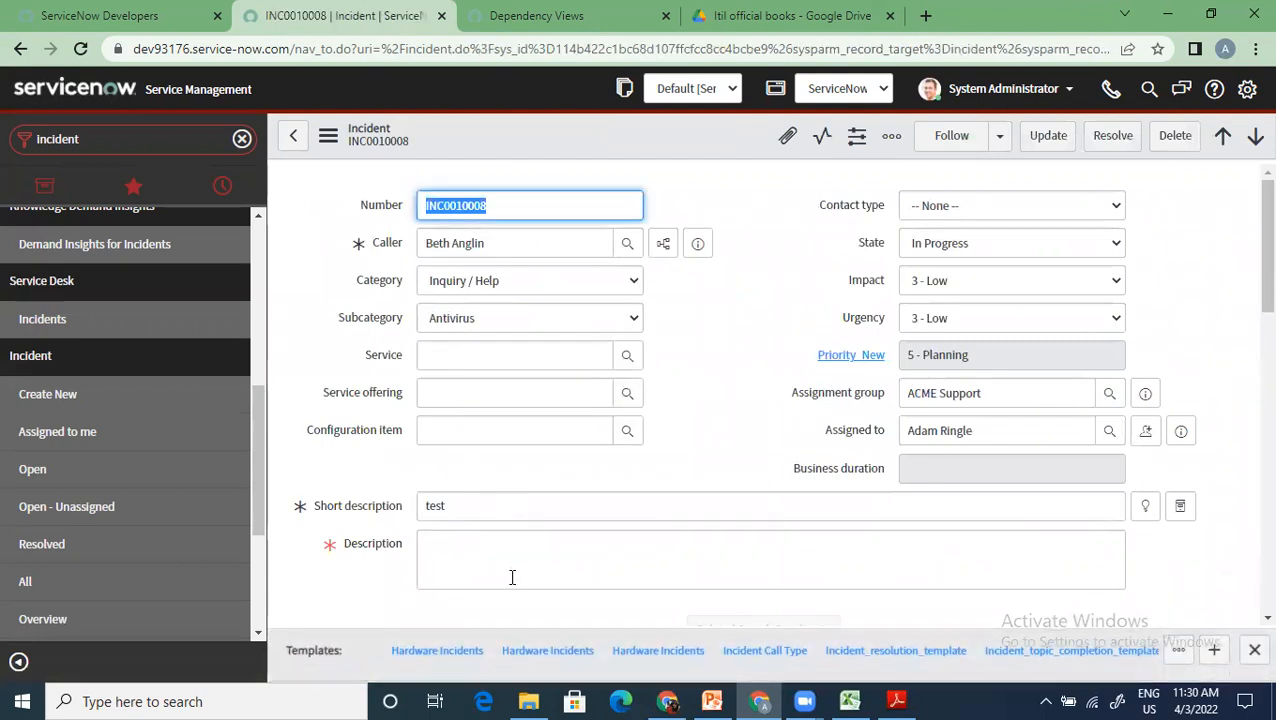
Enter "test" as the description of incident INC0010008 and save the record.
{"action": "left_click", "coordinate": [488, 571]}
{"action": "type", "text": "test"}
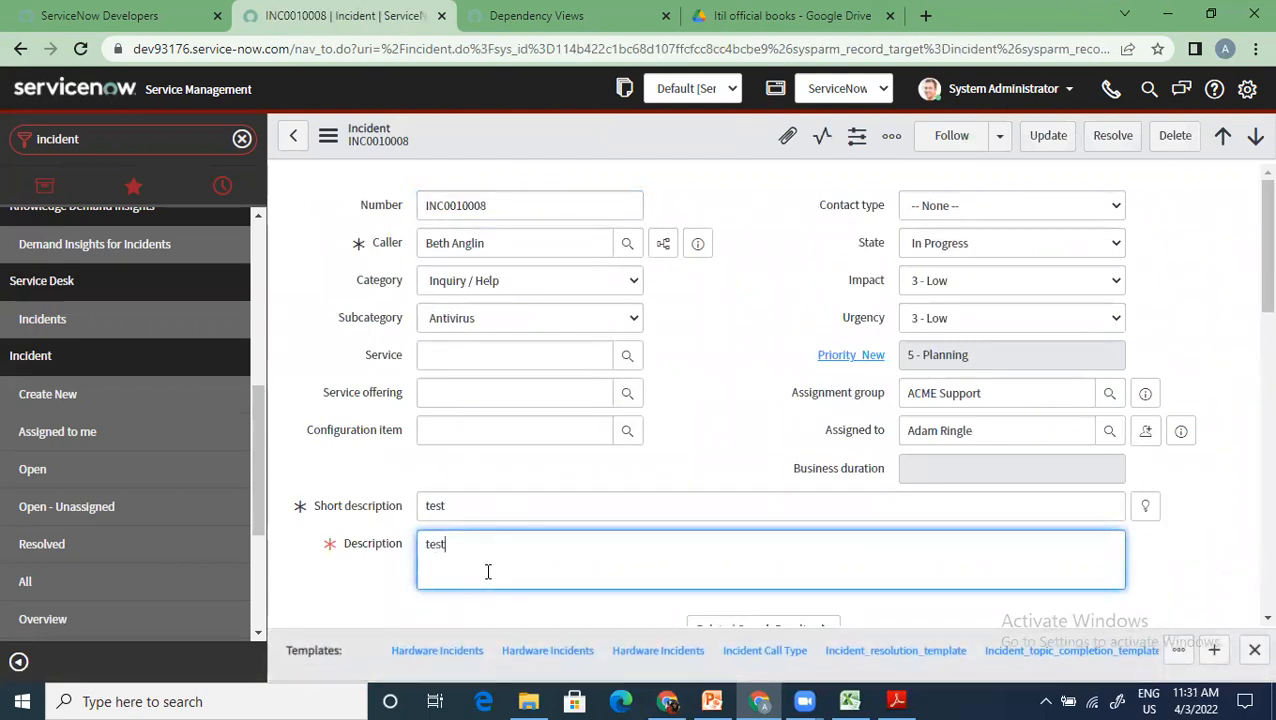
{"action": "right_click", "coordinate": [567, 125]}
{"action": "left_click", "coordinate": [581, 130]}
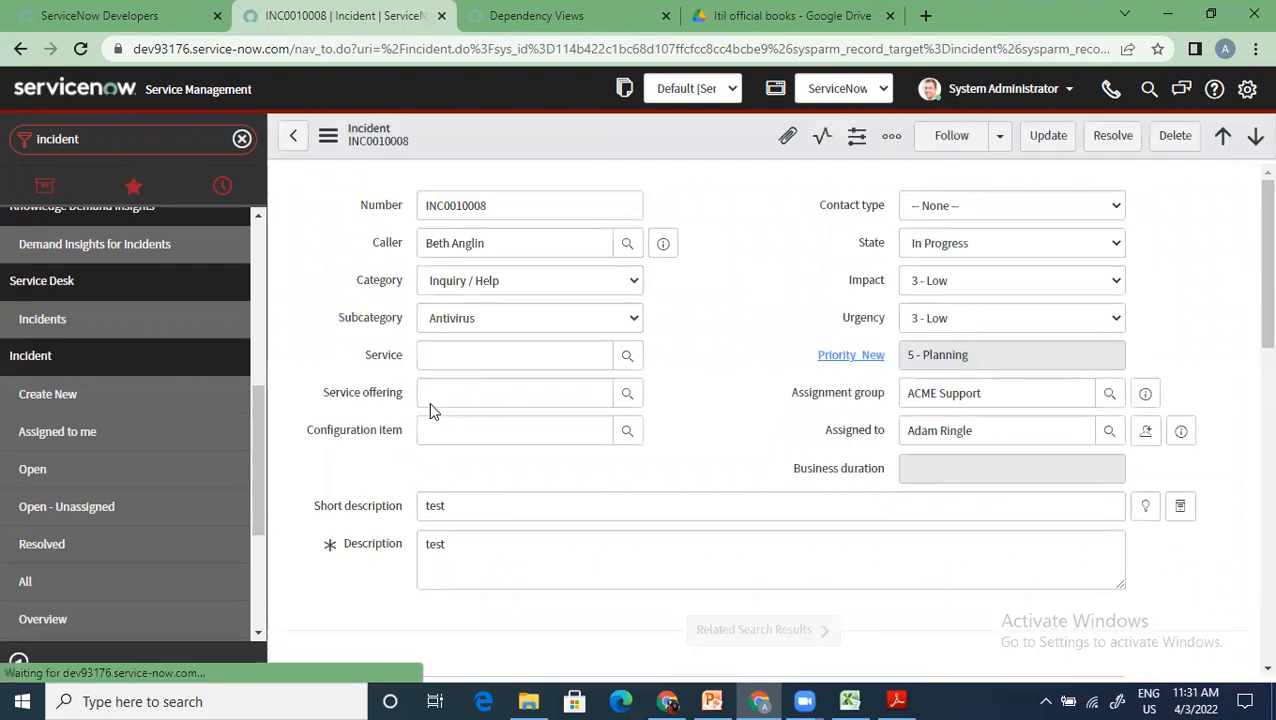
Review the additional actions offered for incident INC0010008 and create a problem from it.
{"action": "left_click", "coordinate": [328, 138]}
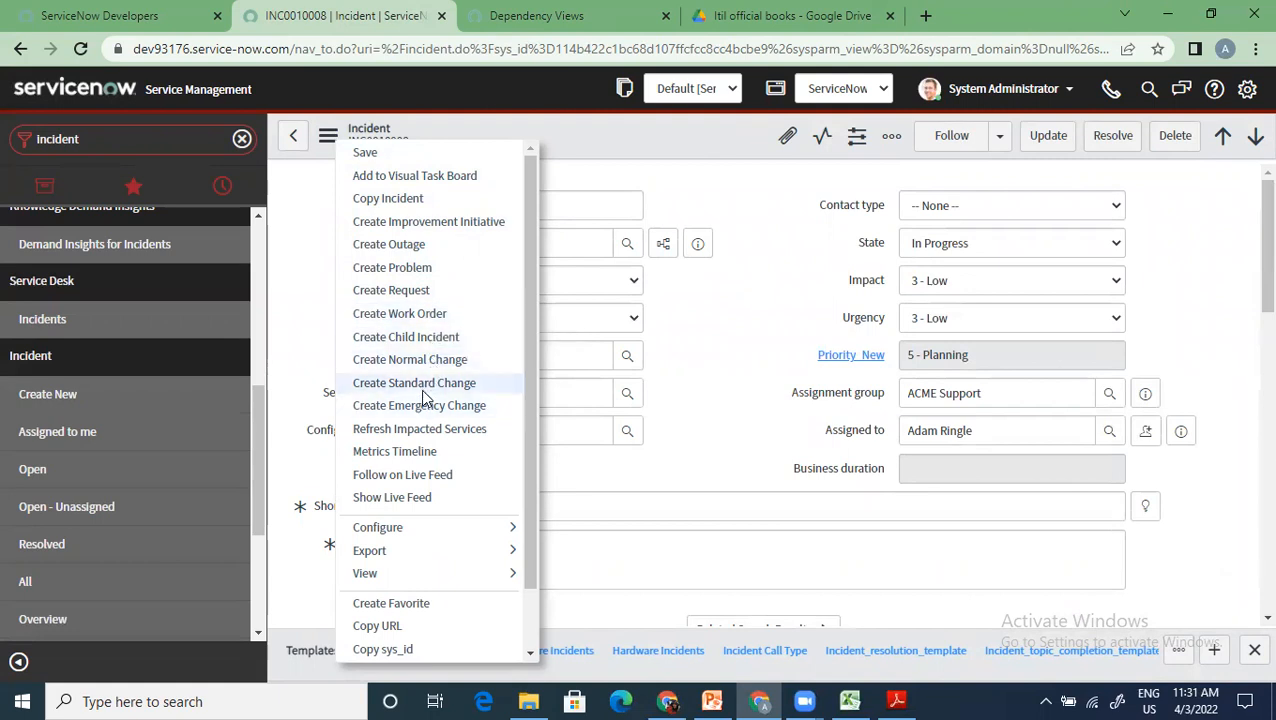
{"action": "scroll", "coordinate": [424, 397], "scroll_direction": "down", "scroll_amount": 1}
{"action": "left_click", "coordinate": [777, 318]}
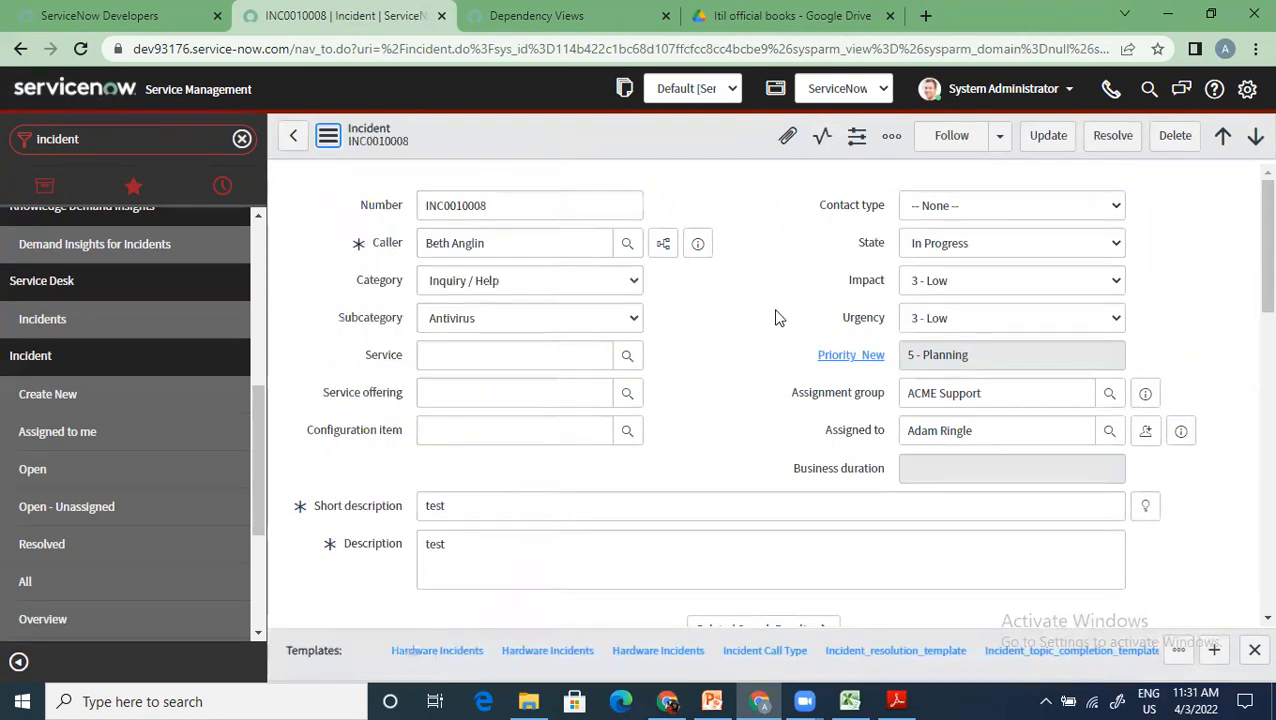
{"action": "left_click", "coordinate": [330, 137]}
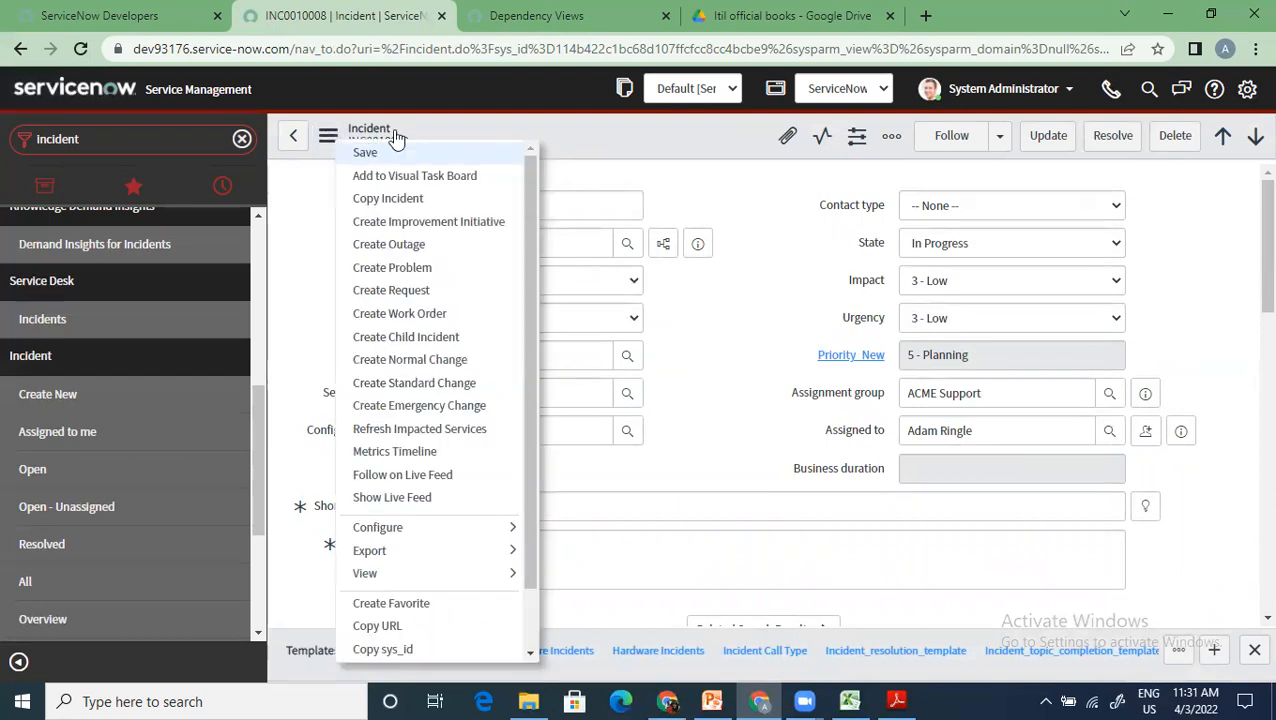
{"action": "left_click", "coordinate": [808, 393]}
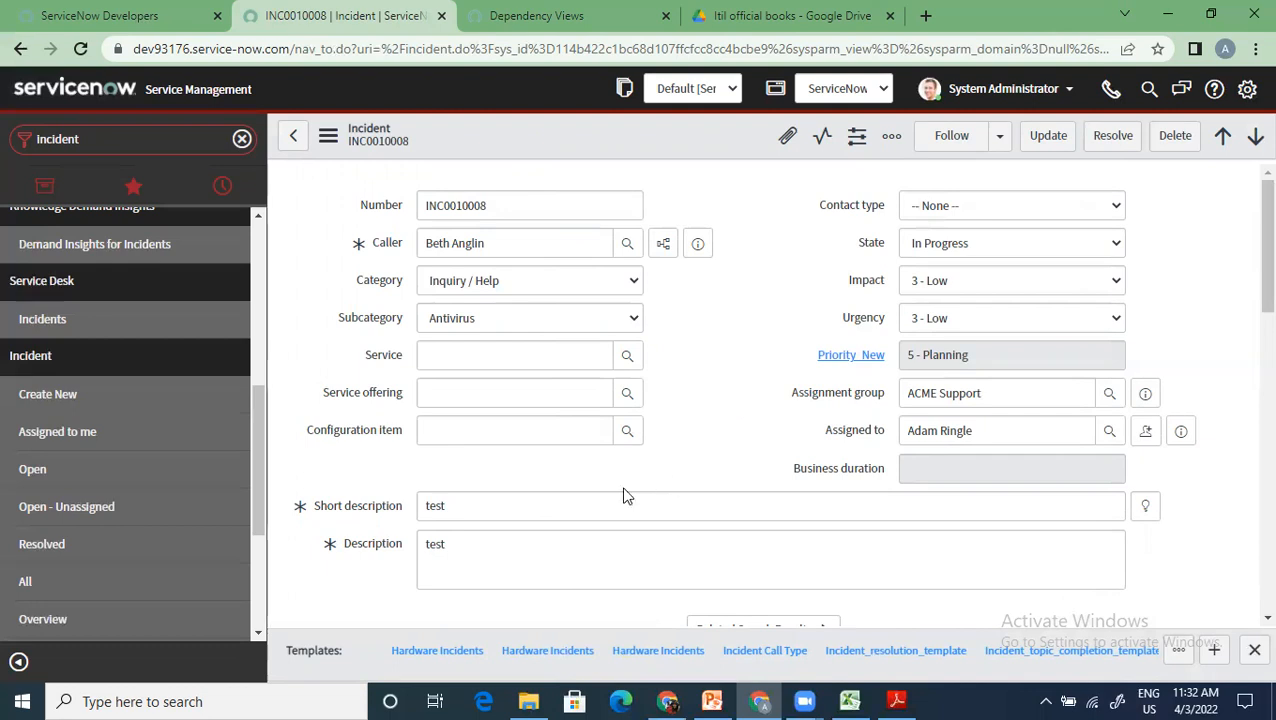
{"action": "left_click", "coordinate": [320, 145]}
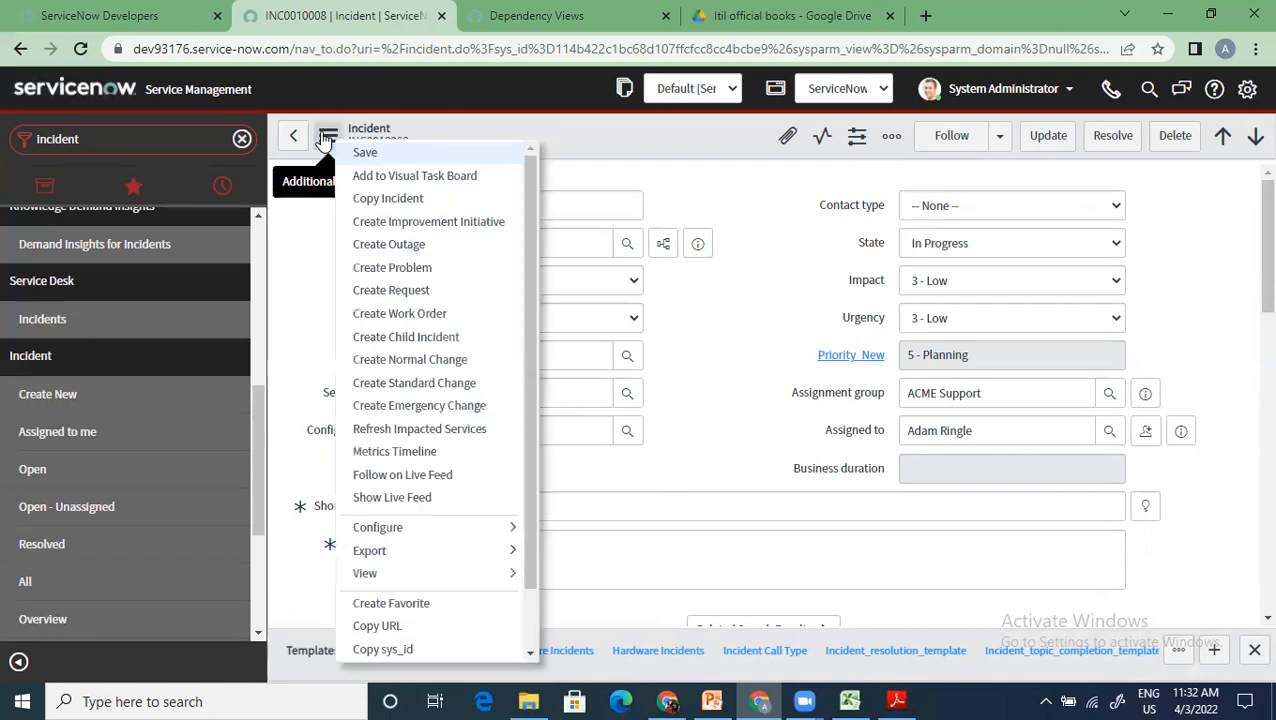
{"action": "left_click", "coordinate": [392, 268]}
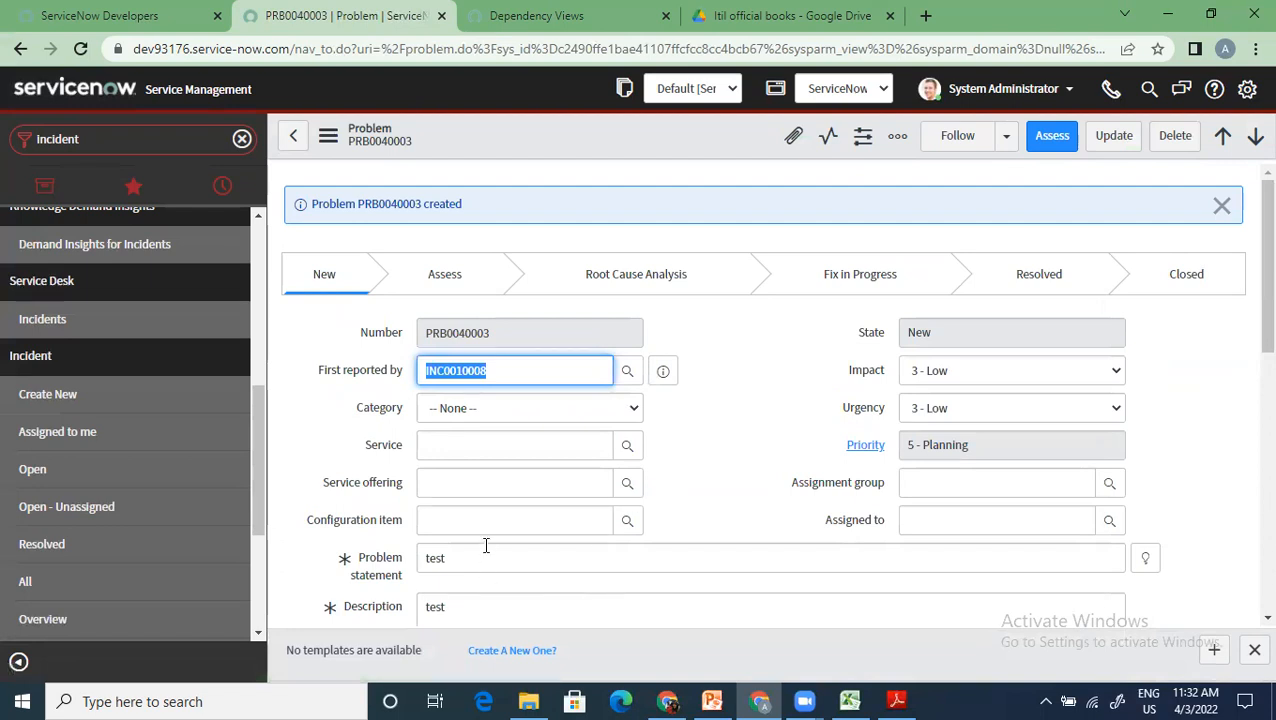
Set the new problem's category to Software and its subcategory to Operating System.
{"action": "scroll", "coordinate": [495, 515], "scroll_direction": "down", "scroll_amount": 1}
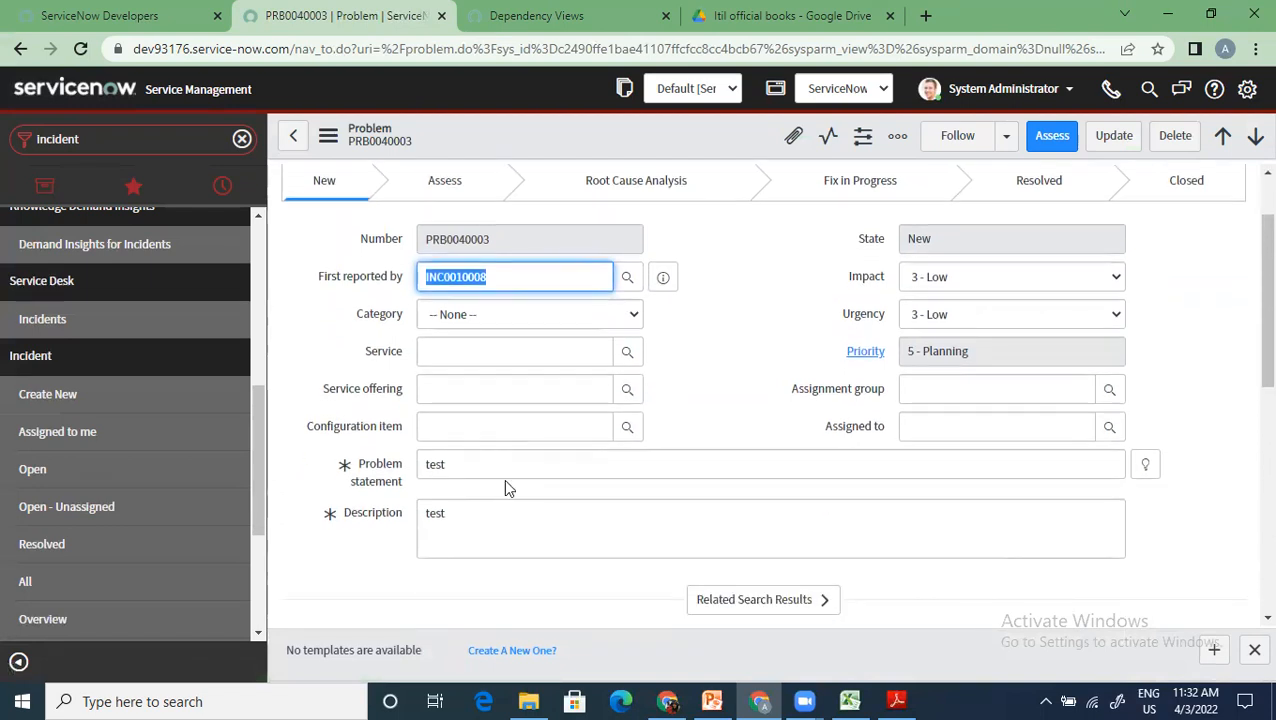
{"action": "left_click", "coordinate": [561, 316]}
{"action": "left_click", "coordinate": [515, 367]}
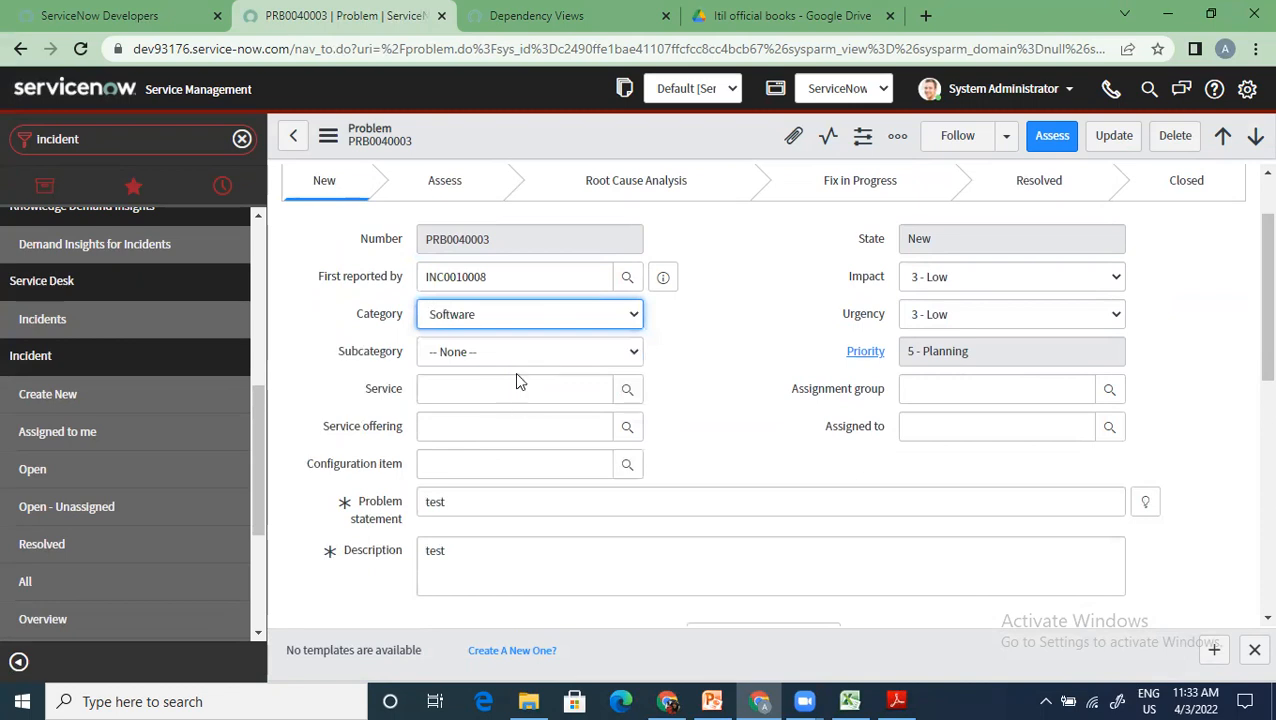
{"action": "left_click", "coordinate": [522, 351]}
{"action": "left_click", "coordinate": [488, 408]}
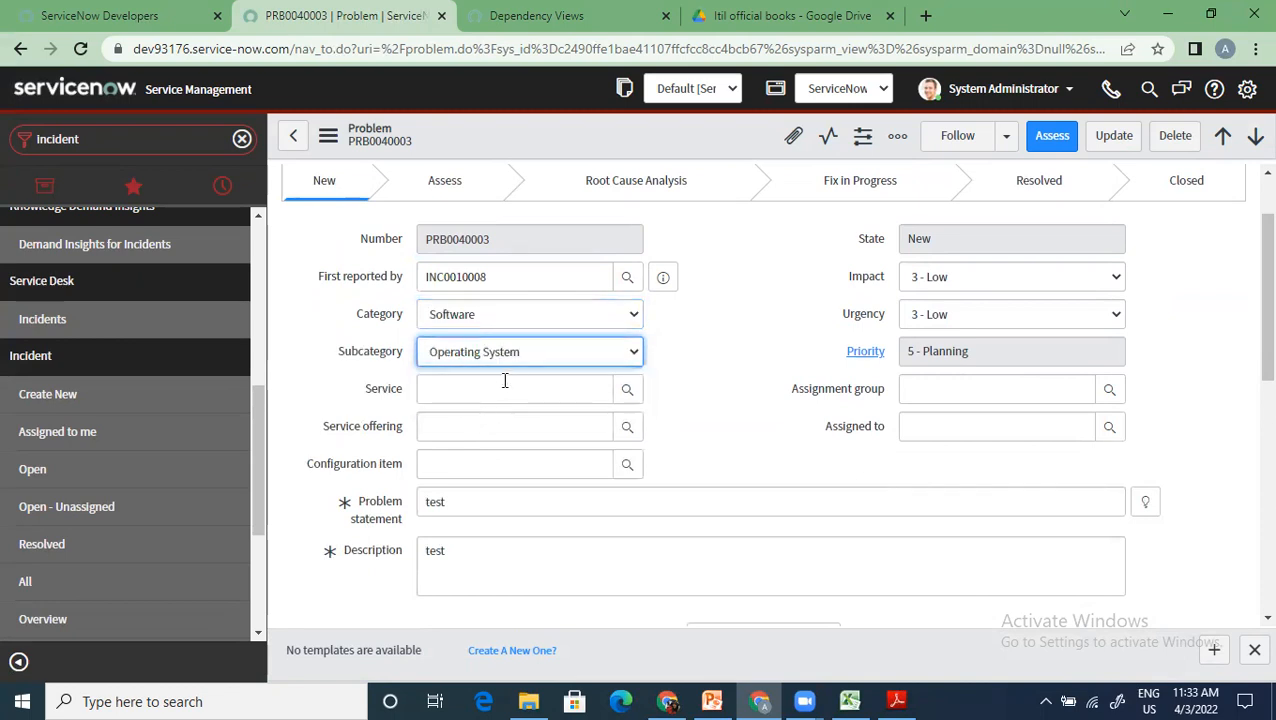
Set the problem's service to Network Monitoring & Security.
{"action": "left_click", "coordinate": [566, 386]}
{"action": "type", "text": "*net"}
{"action": "key", "text": "BackSpace"}
{"action": "key", "text": "BackSpace"}
{"action": "type", "text": "etwork Monitoring & Security"}
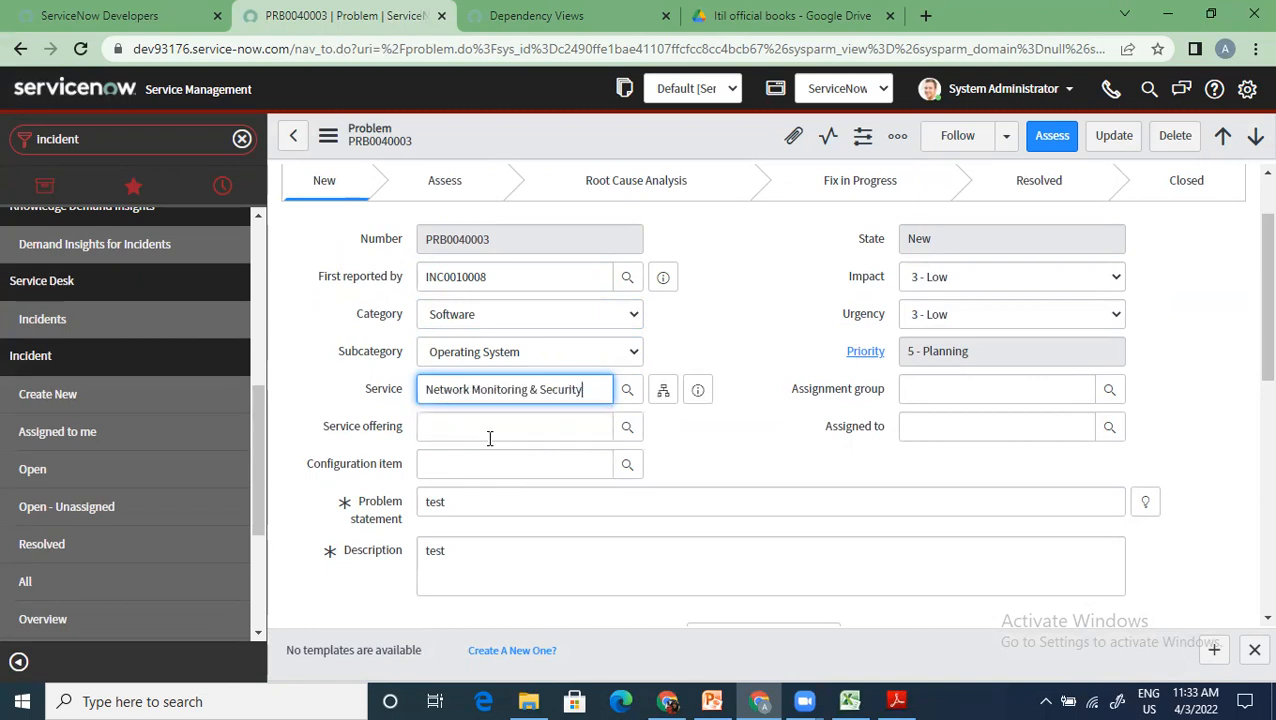
Try to find a configuration item by entering *san, *storage and *network directly in the problem form, and clear the entry.
{"action": "left_click", "coordinate": [490, 431]}
{"action": "left_click", "coordinate": [516, 463]}
{"action": "type", "text": "*san"}
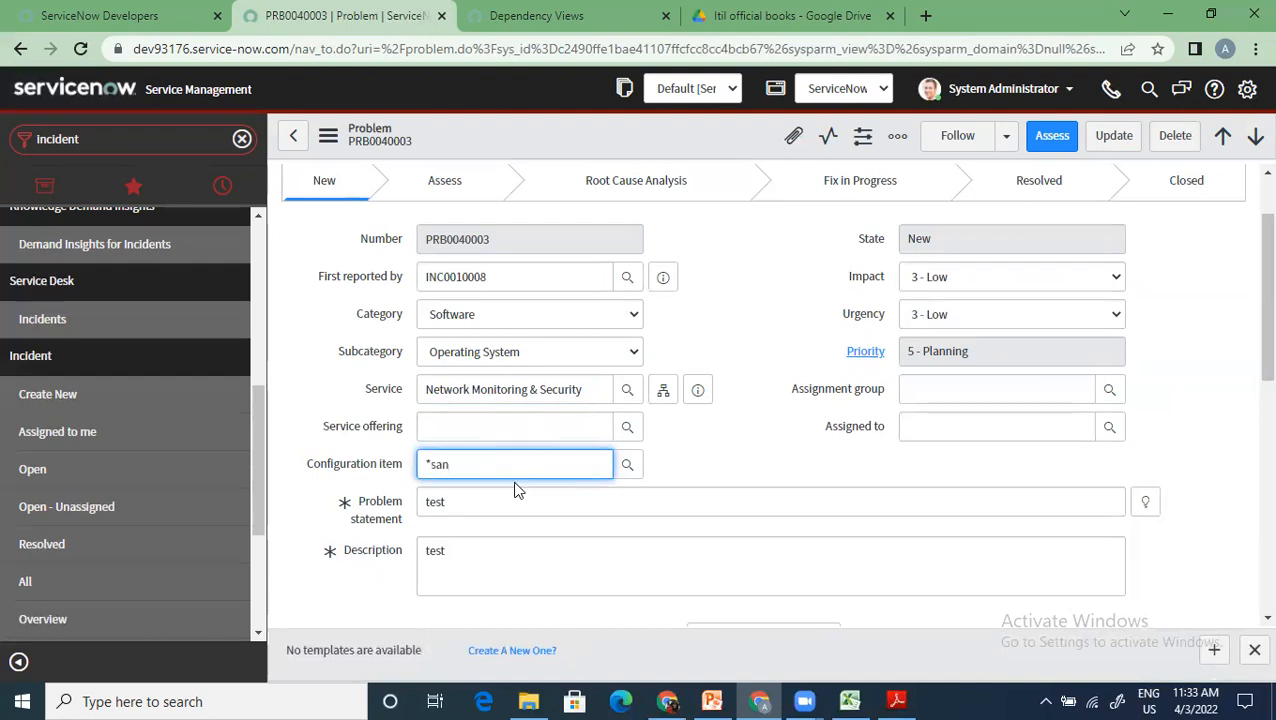
{"action": "key", "text": "BackSpace"}
{"action": "key", "text": "BackSpace"}
{"action": "type", "text": "torage"}
{"action": "key", "text": "BackSpace"}
{"action": "key", "text": "BackSpace"}
{"action": "key", "text": "BackSpace"}
{"action": "key", "text": "BackSpace"}
{"action": "key", "text": "BackSpace"}
{"action": "key", "text": "BackSpace"}
{"action": "key", "text": "BackSpace"}
{"action": "type", "text": "network"}
{"action": "scroll", "coordinate": [536, 548], "scroll_direction": "down", "scroll_amount": 2}
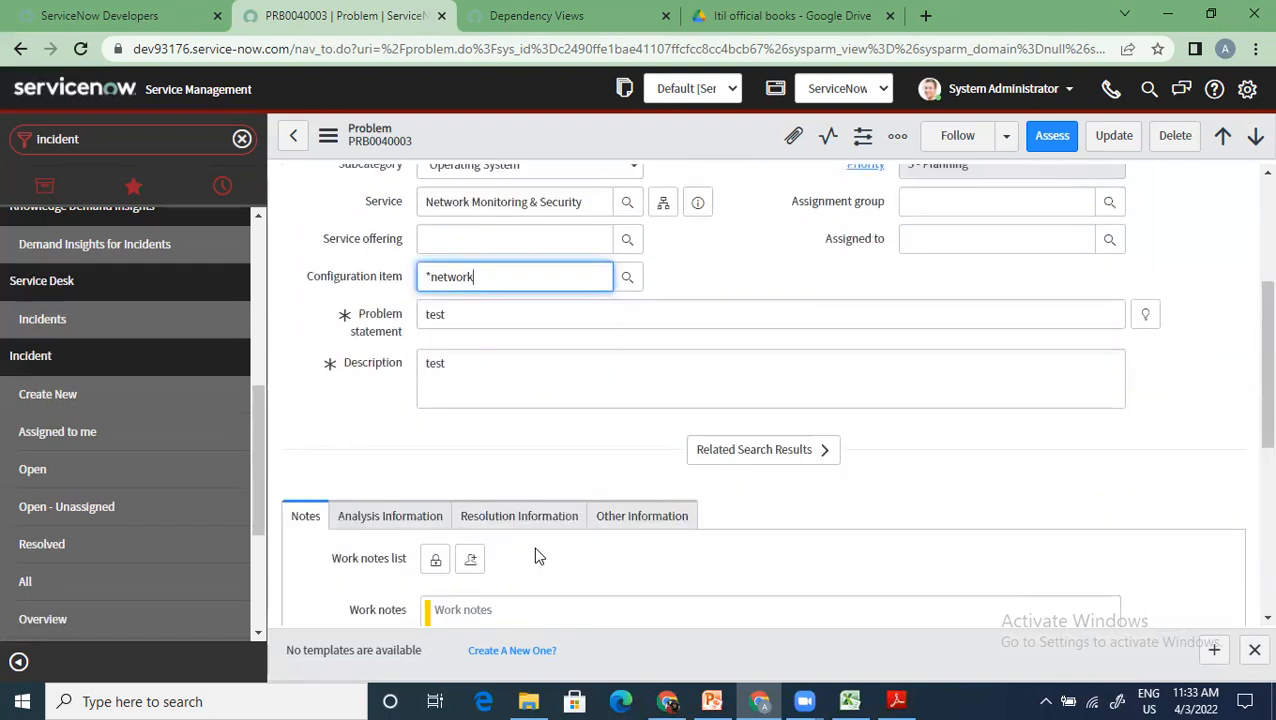
{"action": "scroll", "coordinate": [536, 550], "scroll_direction": "up", "scroll_amount": 2}
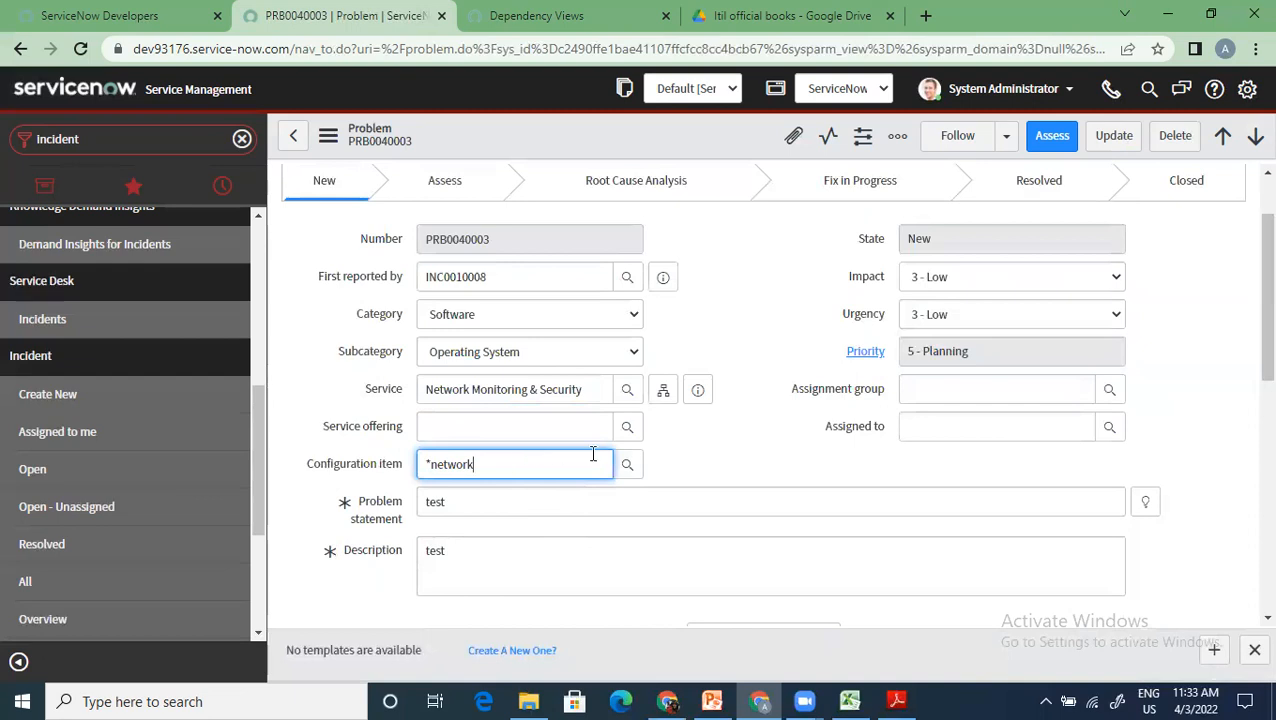
{"action": "left_click_drag", "start_coordinate": [527, 470], "coordinate": [239, 464]}
{"action": "key", "text": "BackSpace"}
Open the configuration item lookup list and search its names for *storage.
{"action": "left_click", "coordinate": [627, 464]}
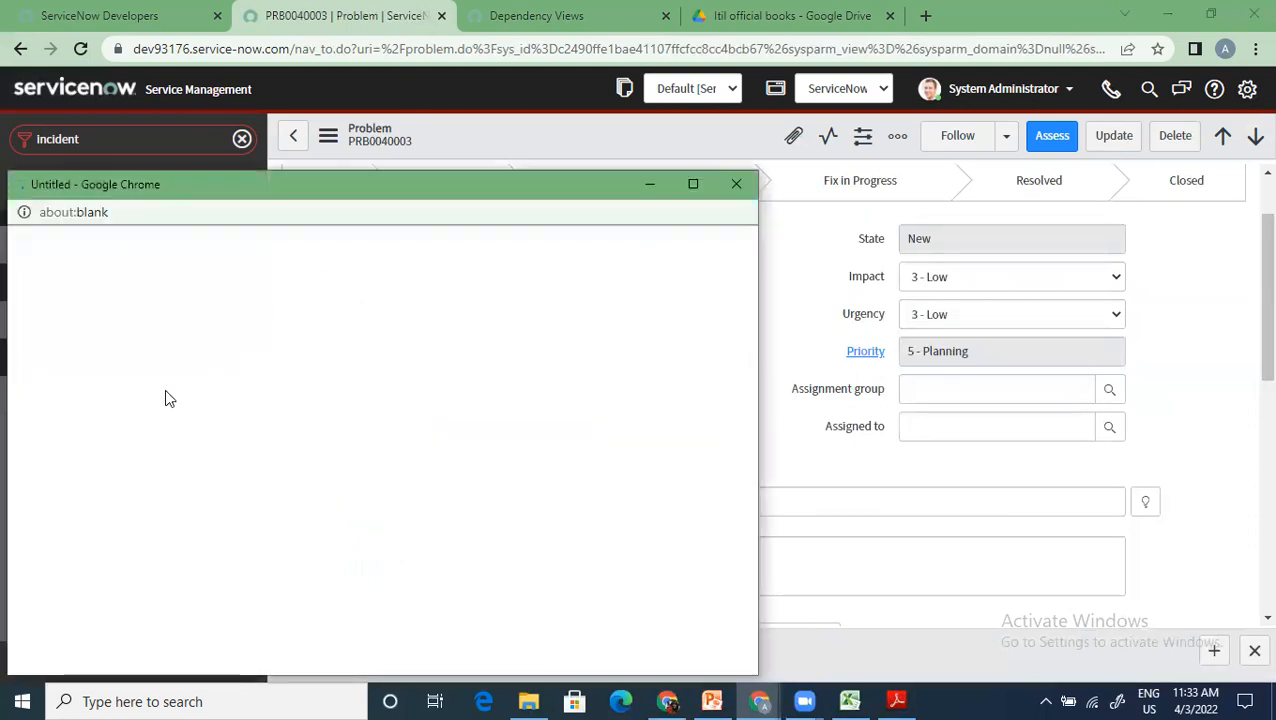
{"action": "left_click", "coordinate": [118, 384]}
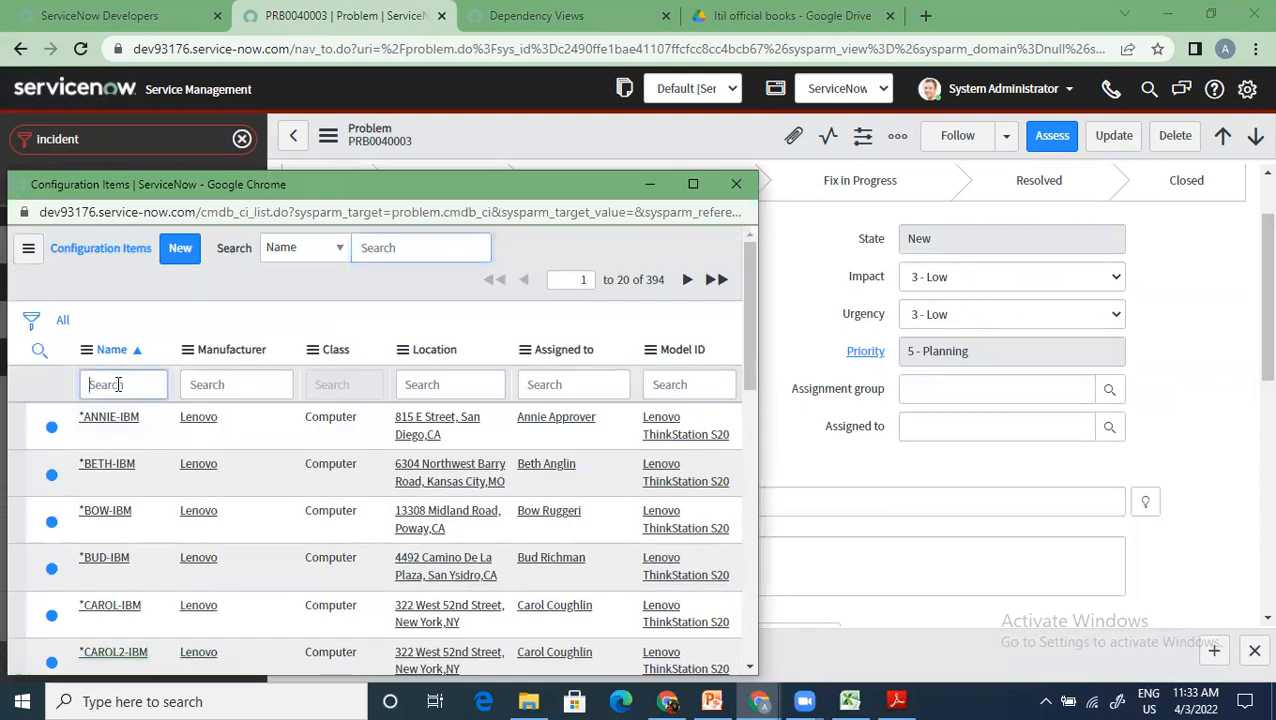
{"action": "type", "text": "*storage"}
{"action": "key", "text": "Return"}
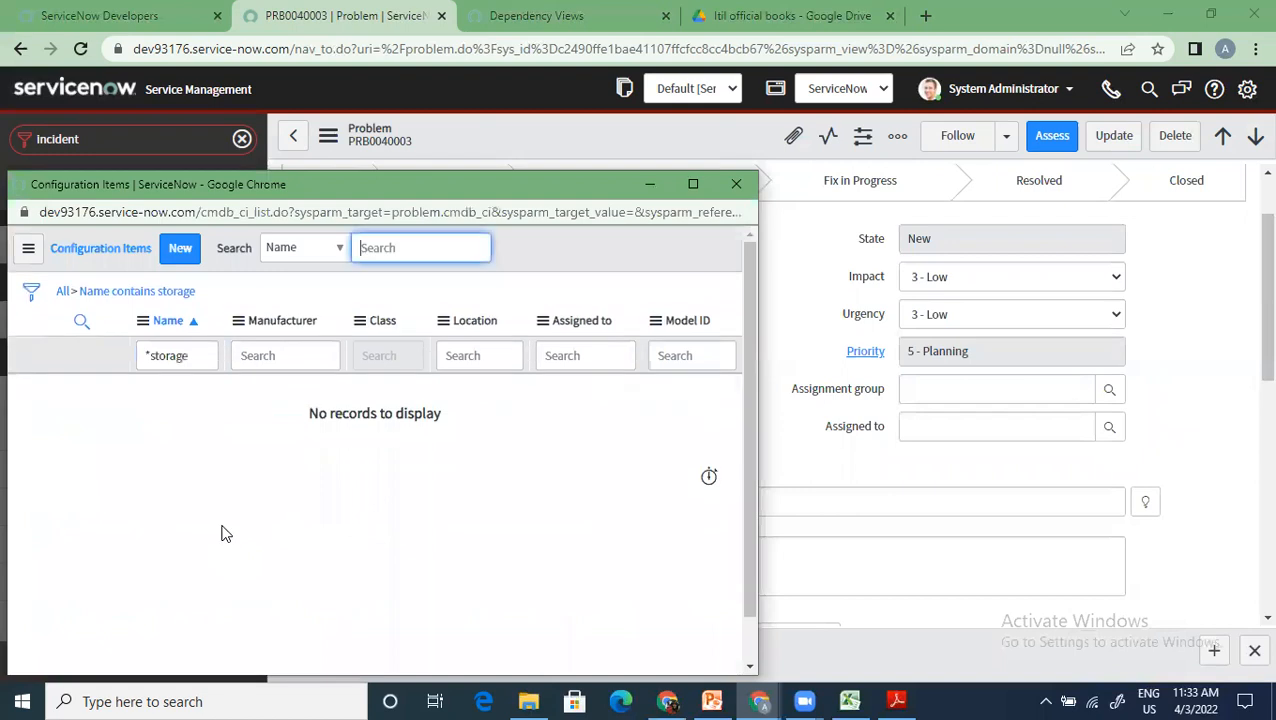
Search the configuration item names for *network, and pick *BETH-IBM from the unfiltered list for the problem.
{"action": "left_click", "coordinate": [191, 356]}
{"action": "key", "text": "BackSpace"}
{"action": "key", "text": "BackSpace"}
{"action": "key", "text": "BackSpace"}
{"action": "key", "text": "BackSpace"}
{"action": "key", "text": "BackSpace"}
{"action": "key", "text": "BackSpace"}
{"action": "key", "text": "BackSpace"}
{"action": "type", "text": "network"}
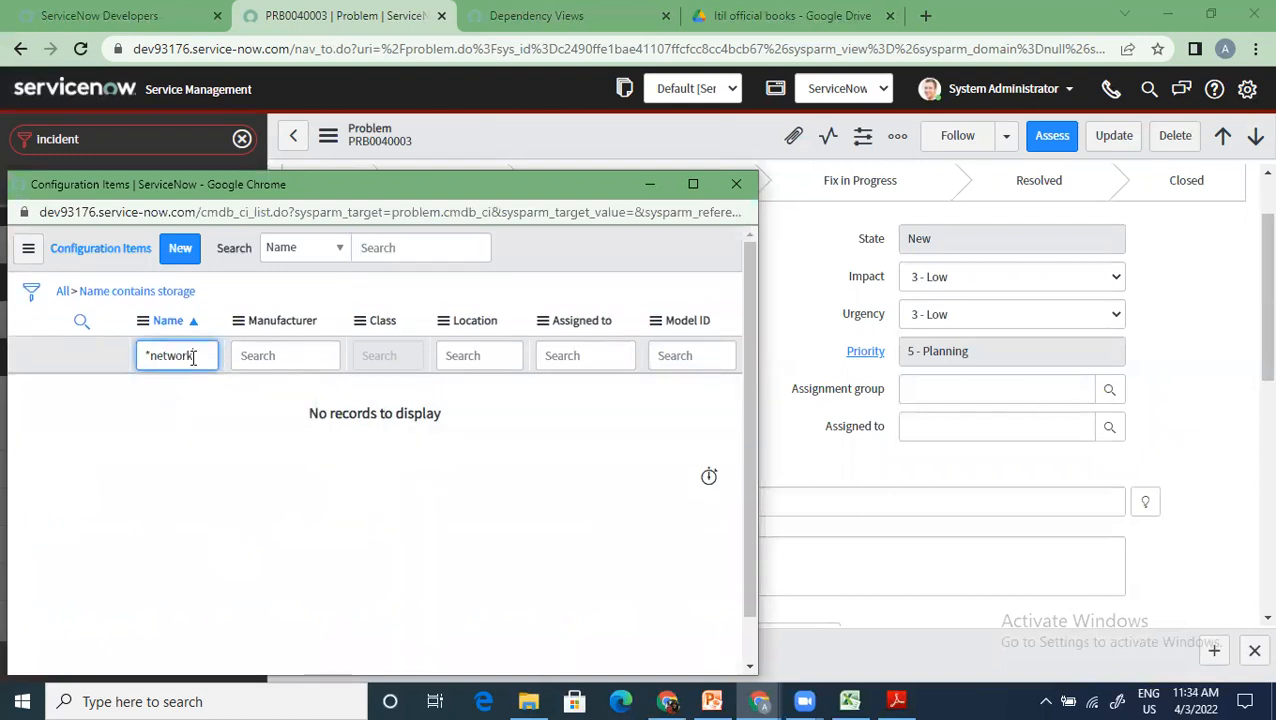
{"action": "key", "text": "Return"}
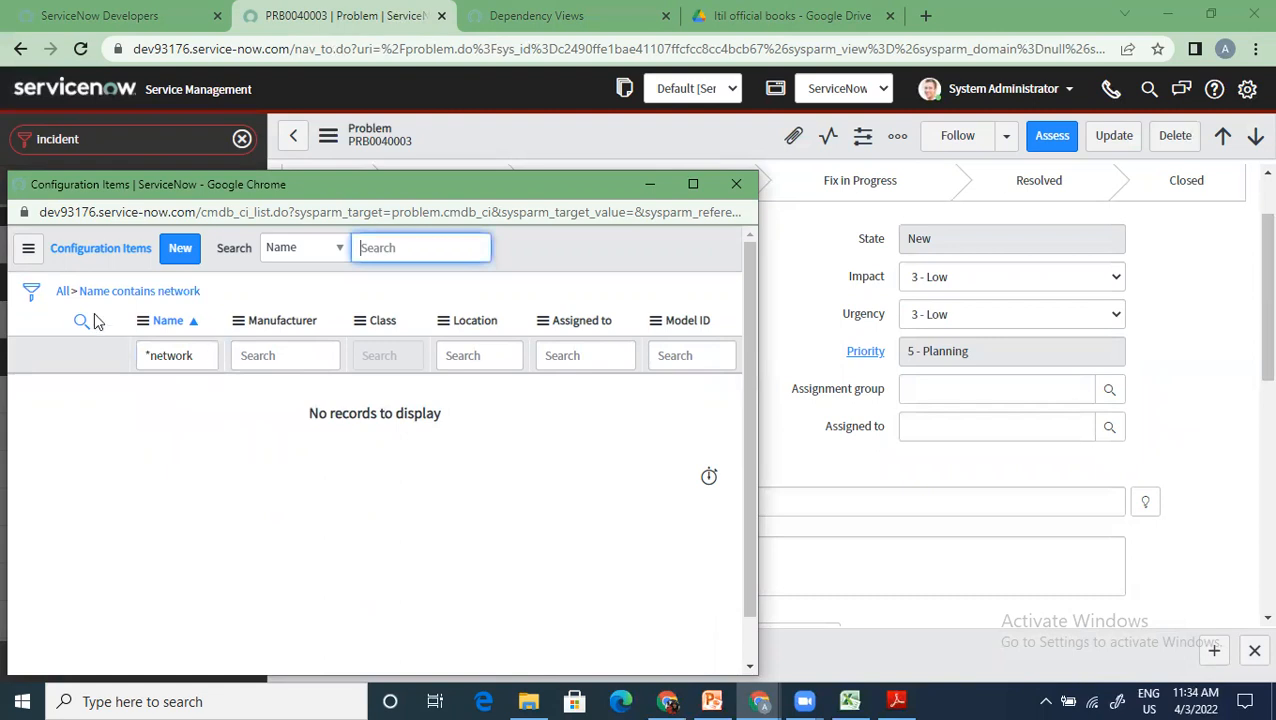
{"action": "left_click", "coordinate": [61, 291]}
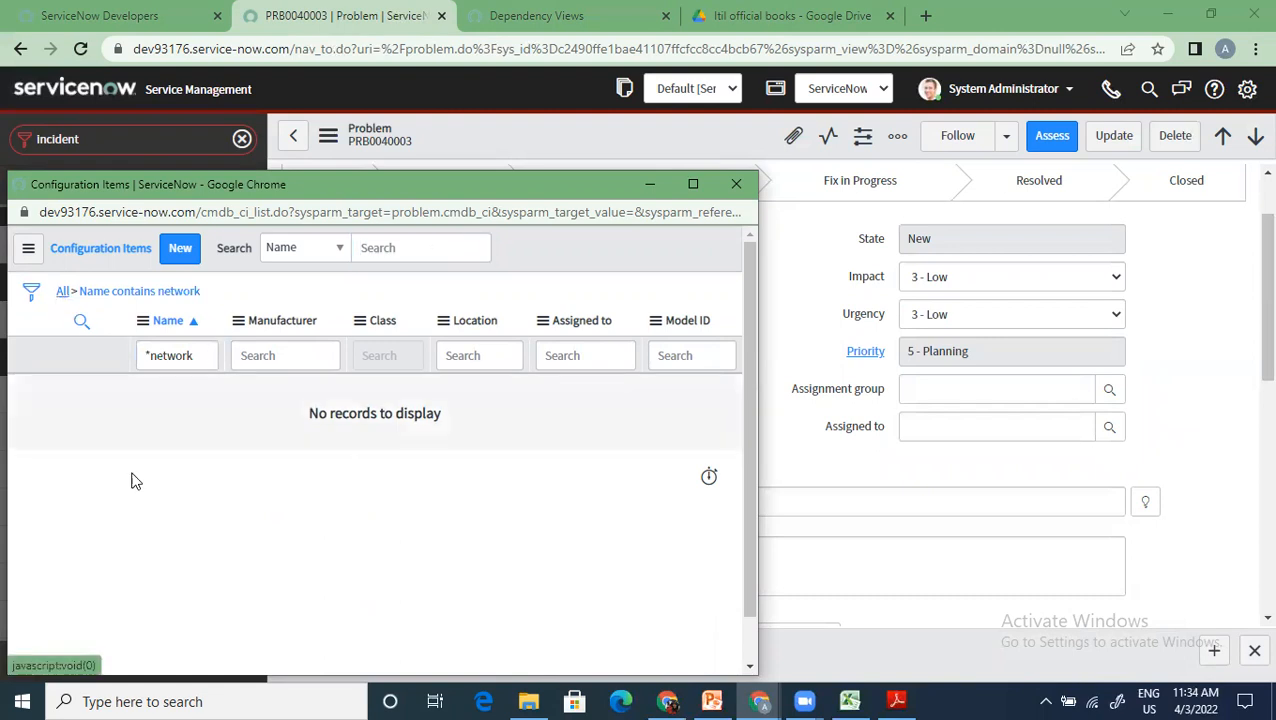
{"action": "left_click", "coordinate": [110, 464]}
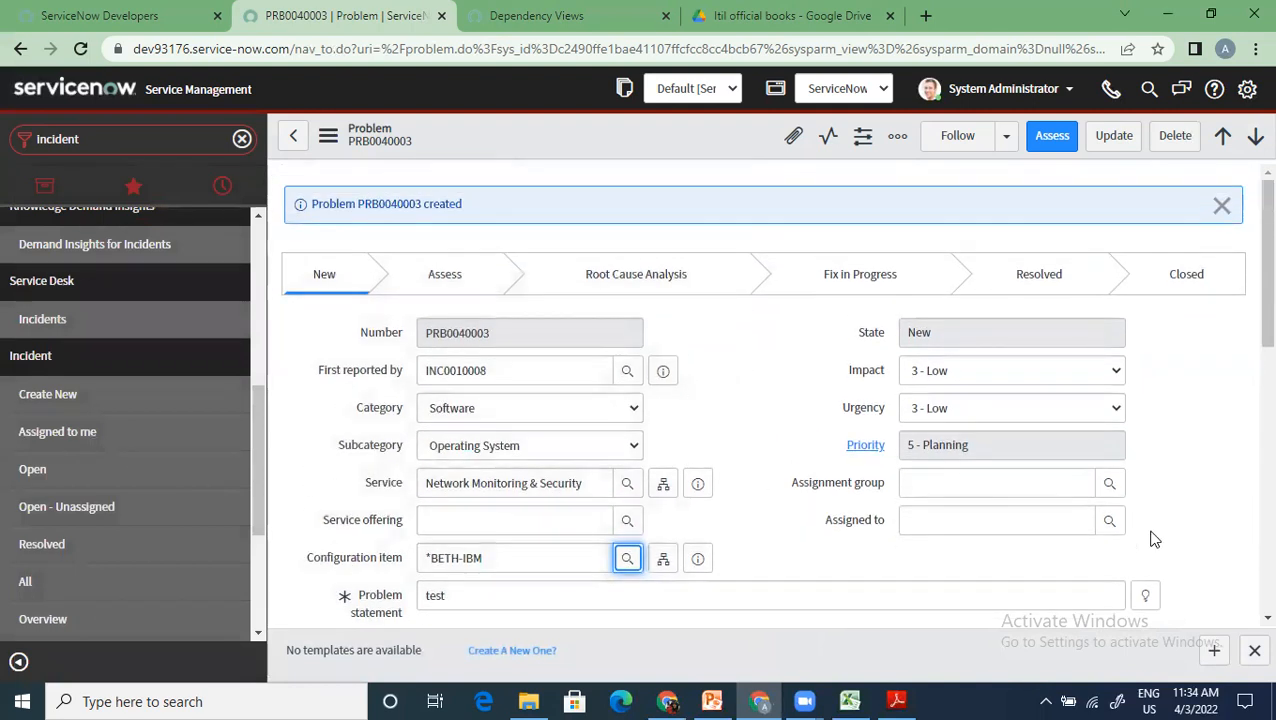
Look up groups with *problem, set the assignment group to Problem Analyzers and save the problem record.
{"action": "left_click", "coordinate": [1106, 485]}
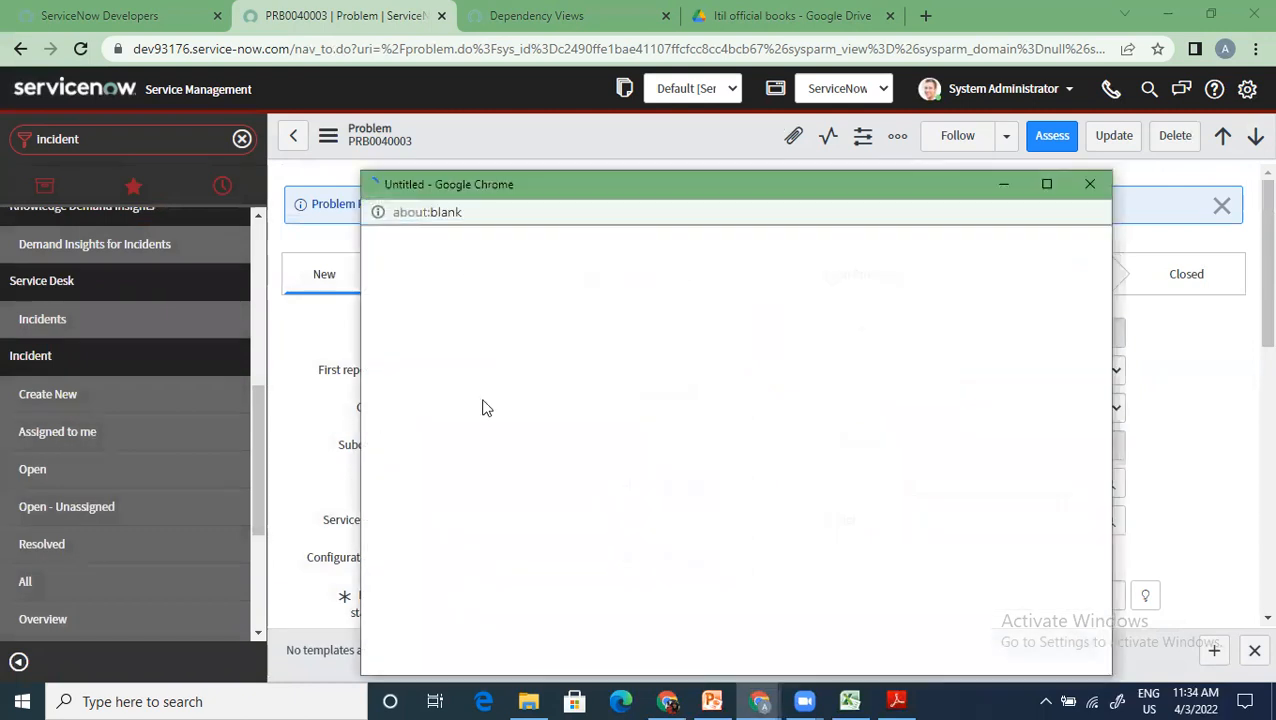
{"action": "left_click", "coordinate": [498, 360]}
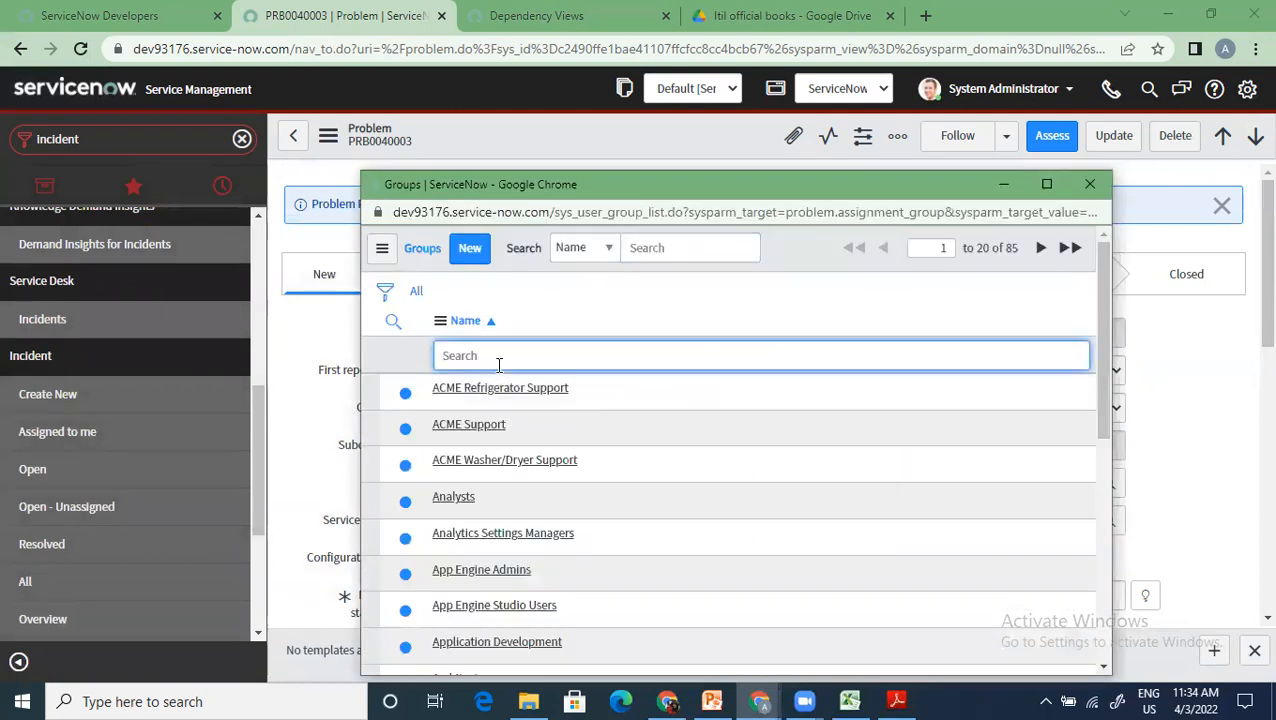
{"action": "type", "text": "*problem"}
{"action": "key", "text": "Return"}
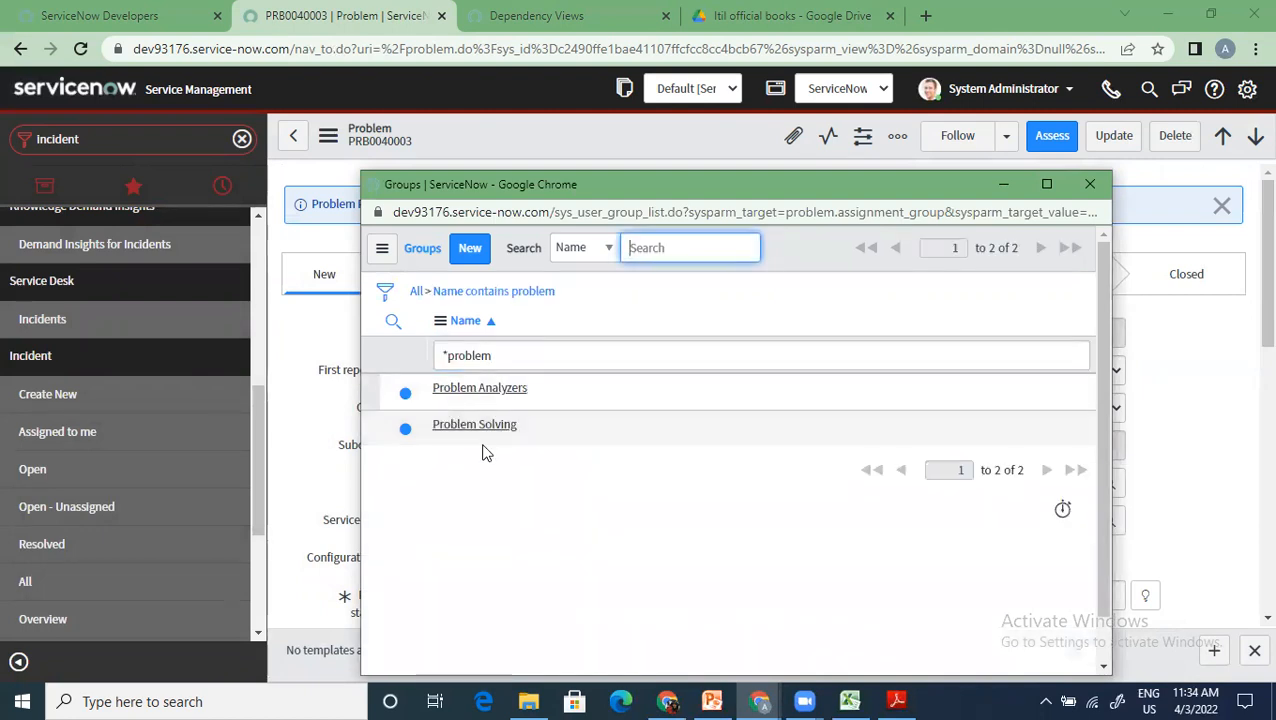
{"action": "left_click", "coordinate": [503, 391]}
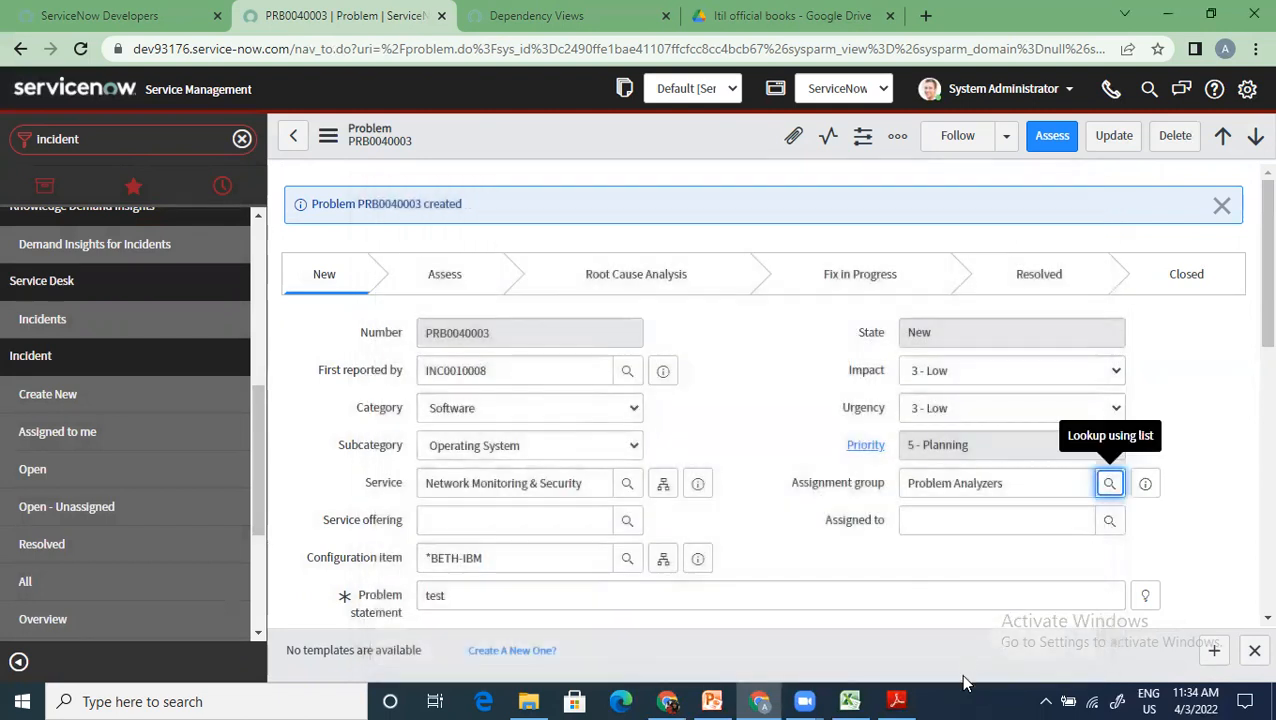
{"action": "right_click", "coordinate": [675, 138]}
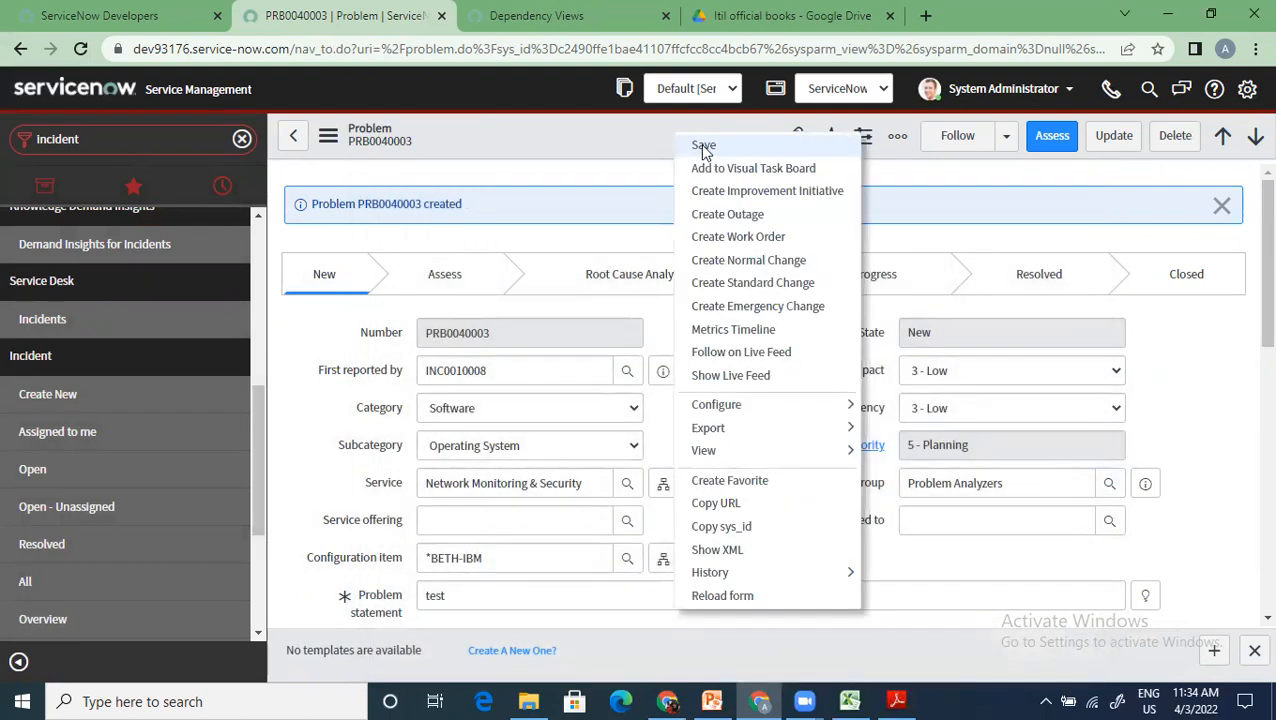
{"action": "left_click", "coordinate": [704, 148]}
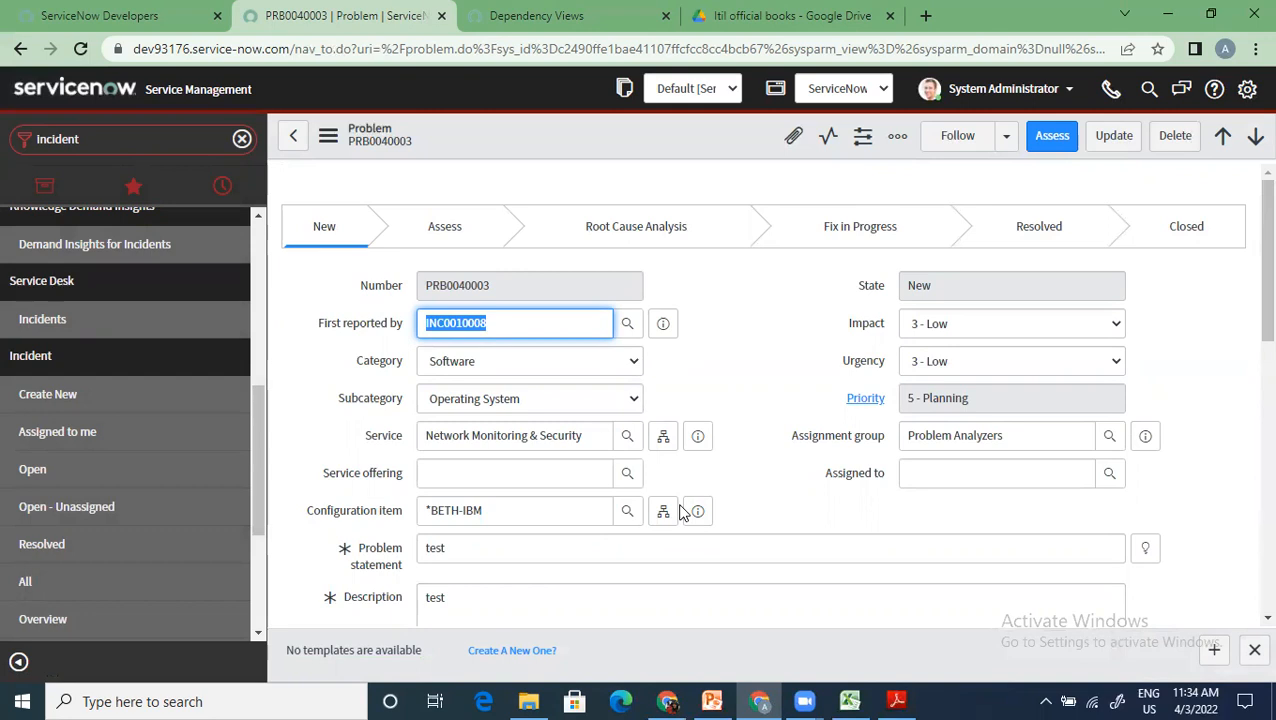
Load the problem's related lists, and examine the record's activities and its linked incidents.
{"action": "scroll", "coordinate": [680, 510], "scroll_direction": "down", "scroll_amount": 10}
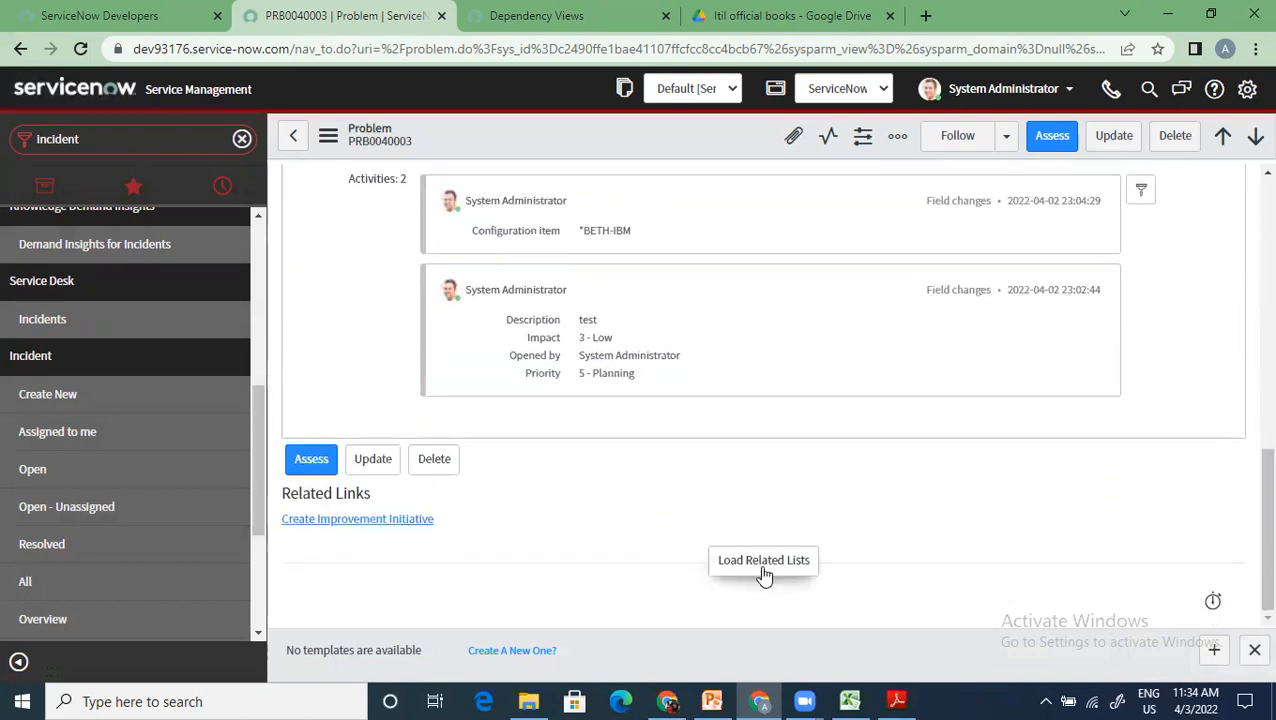
{"action": "left_click", "coordinate": [760, 563]}
{"action": "scroll", "coordinate": [720, 552], "scroll_direction": "down", "scroll_amount": 2}
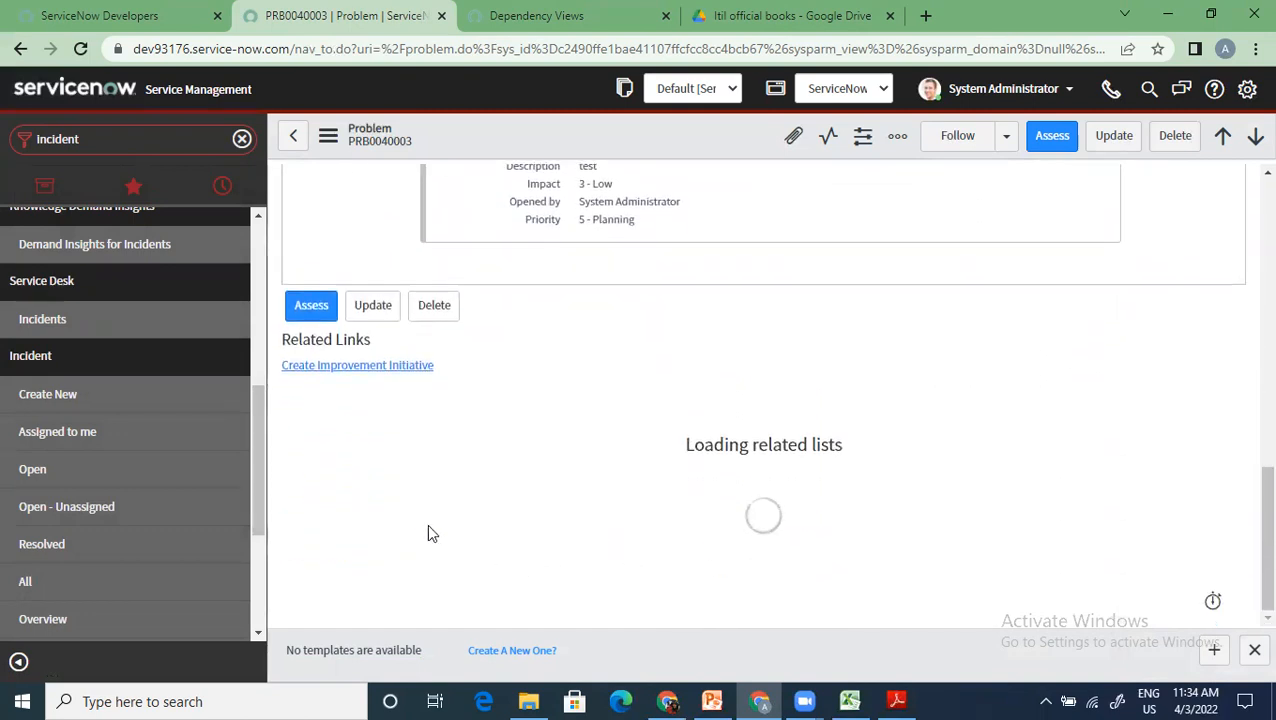
{"action": "scroll", "coordinate": [427, 533], "scroll_direction": "up", "scroll_amount": 12}
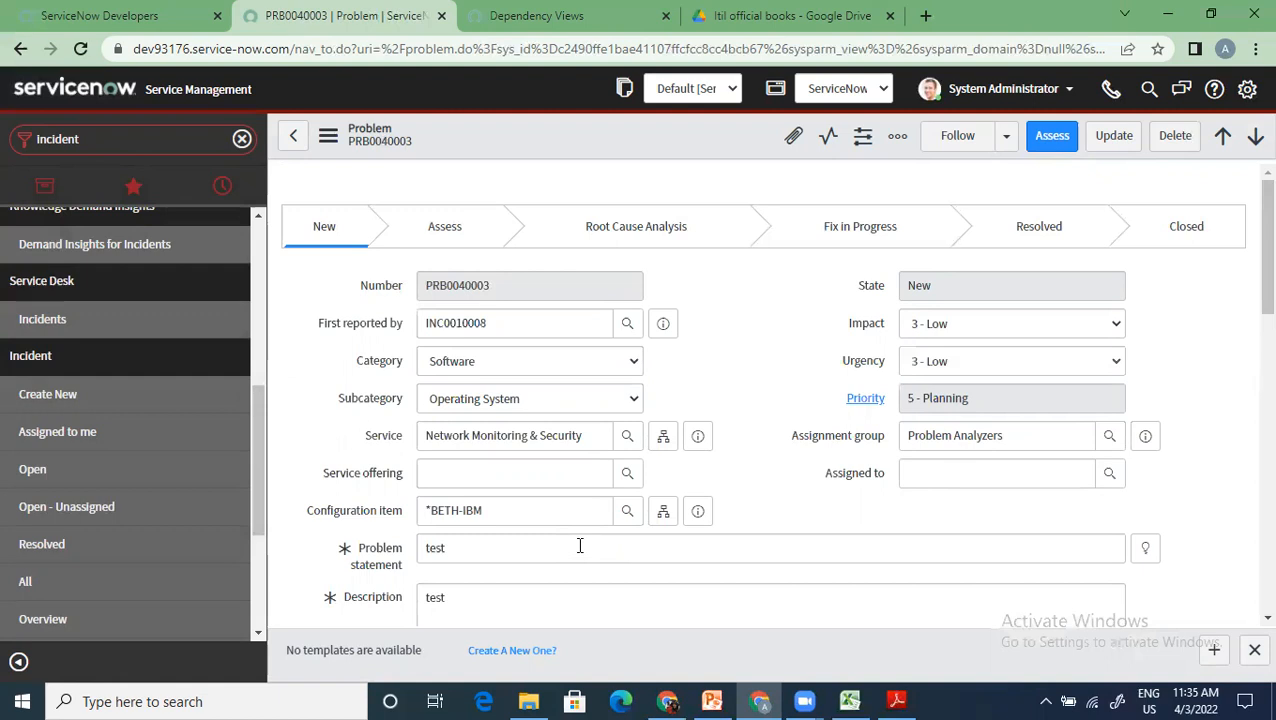
{"action": "scroll", "coordinate": [579, 545], "scroll_direction": "down", "scroll_amount": 15}
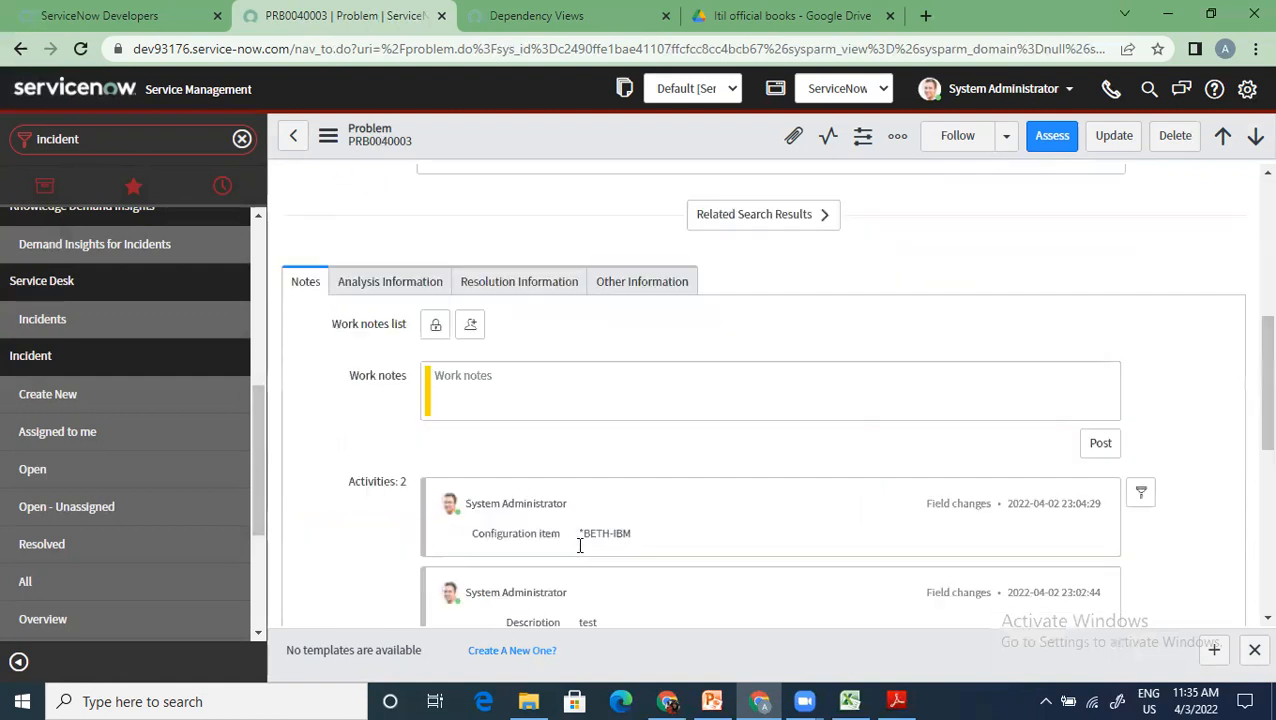
{"action": "scroll", "coordinate": [487, 455], "scroll_direction": "up", "scroll_amount": 15}
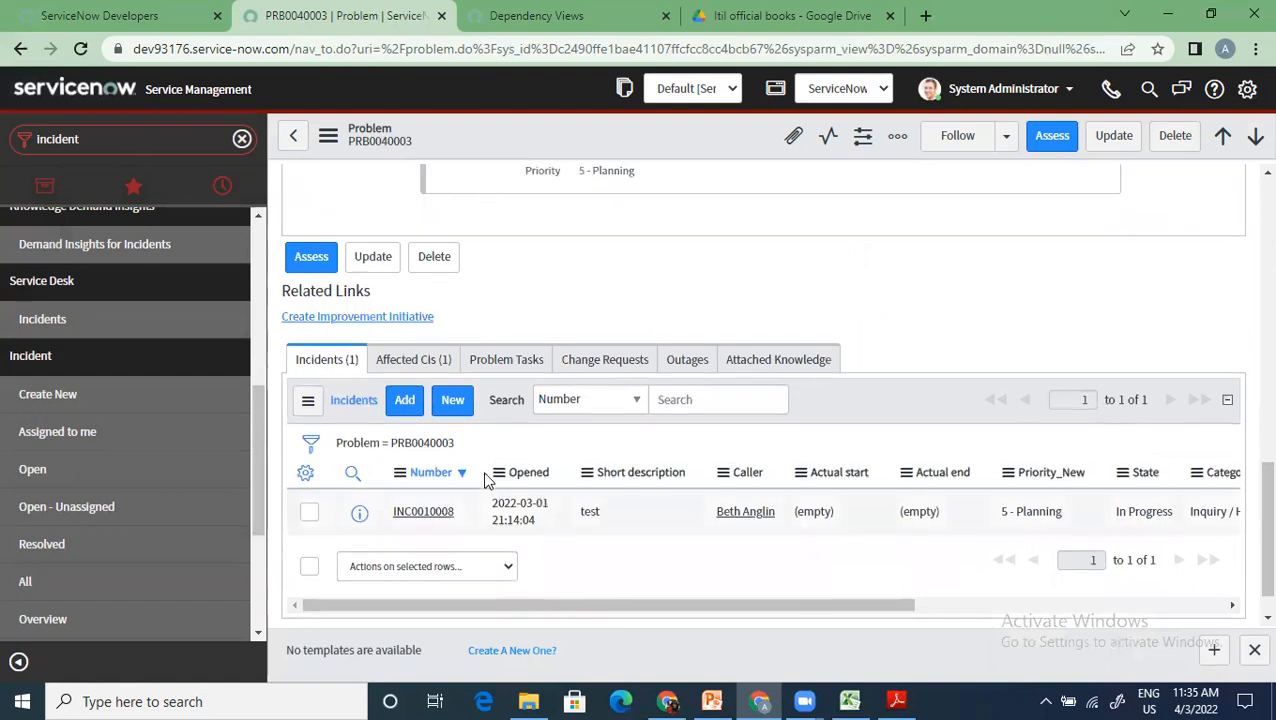
{"action": "scroll", "coordinate": [434, 507], "scroll_direction": "down", "scroll_amount": 15}
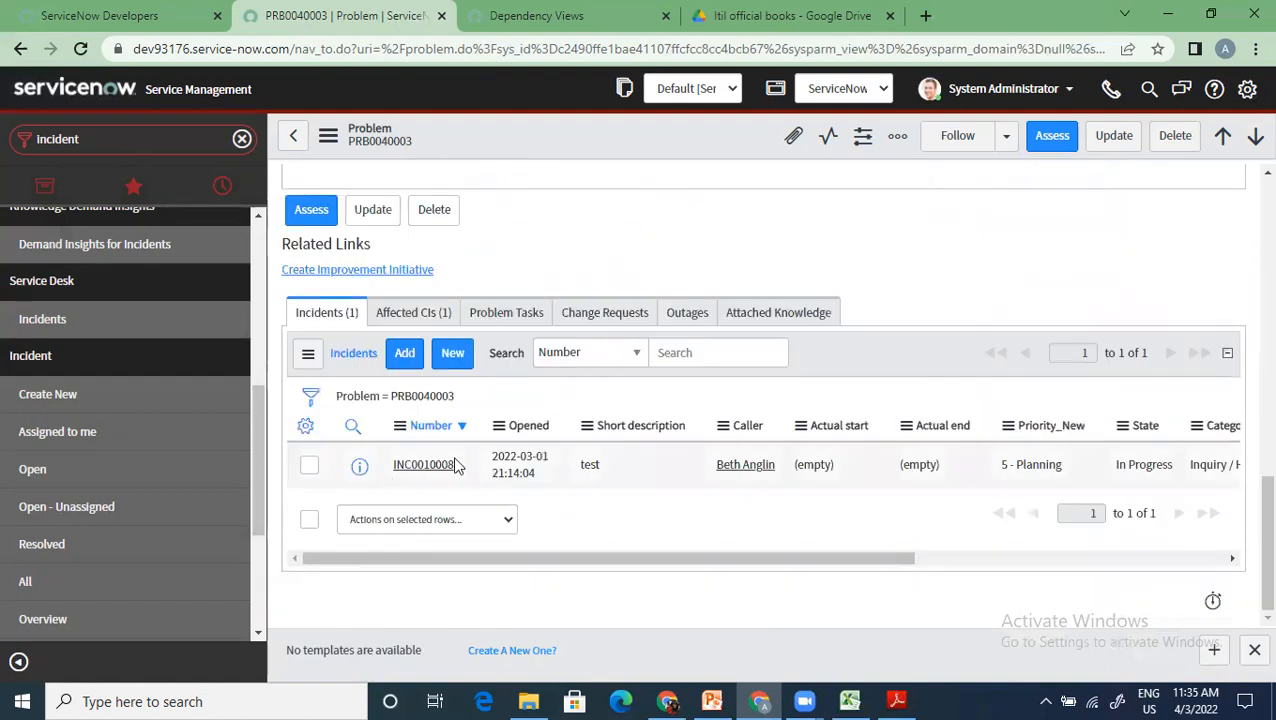
{"action": "left_click_drag", "start_coordinate": [472, 466], "coordinate": [370, 468]}
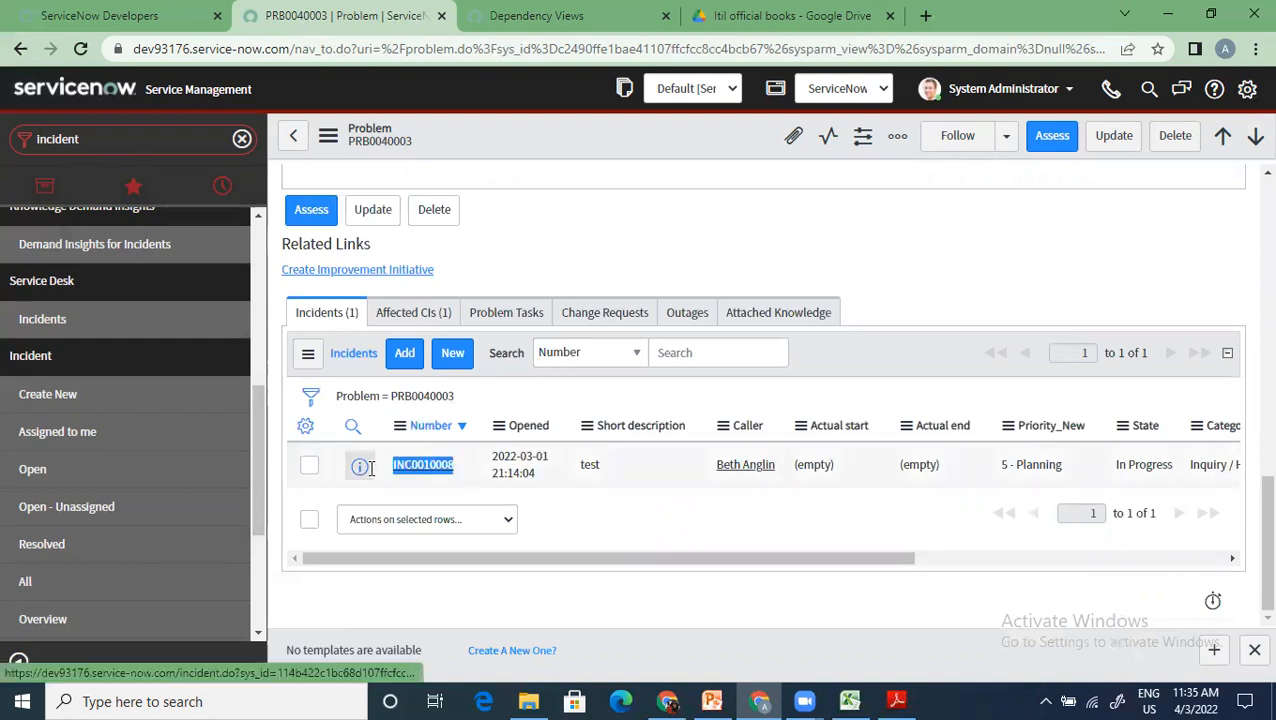
Add incidents INC0010014, INC0010012, INC0010010 and INC0010007 to the problem's linked incidents and review the list.
{"action": "left_click", "coordinate": [658, 621]}
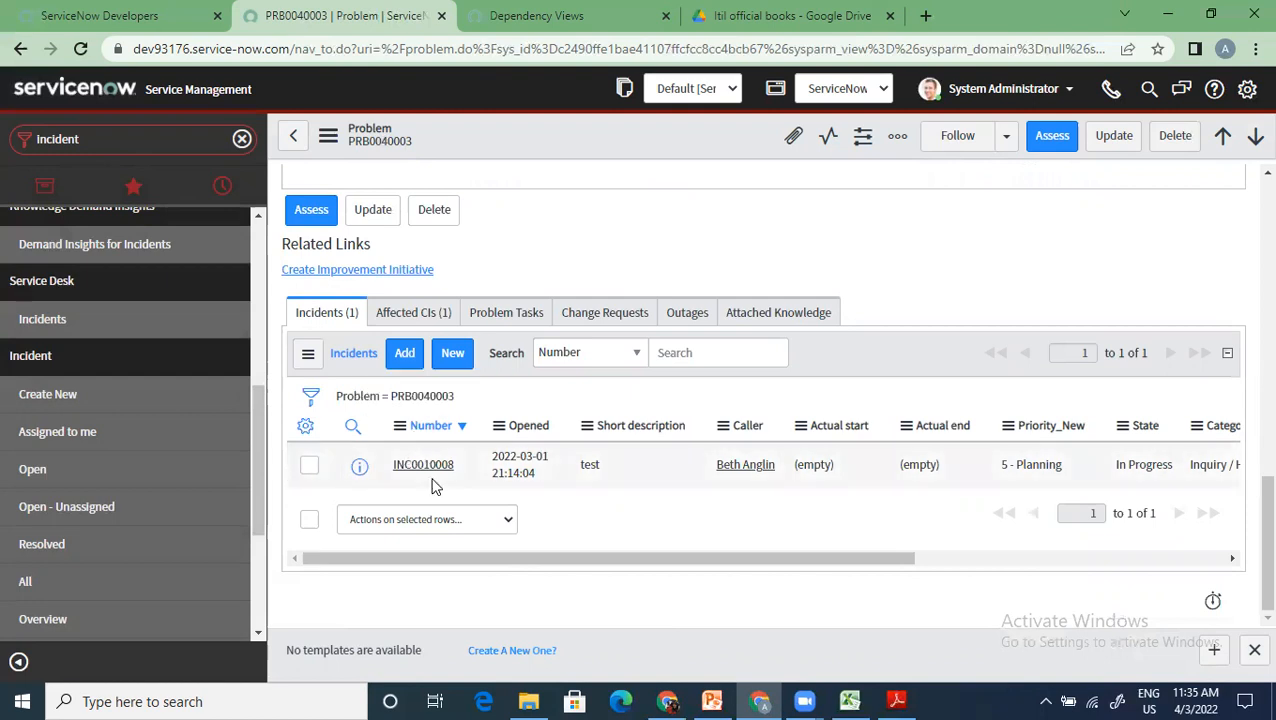
{"action": "left_click", "coordinate": [402, 356]}
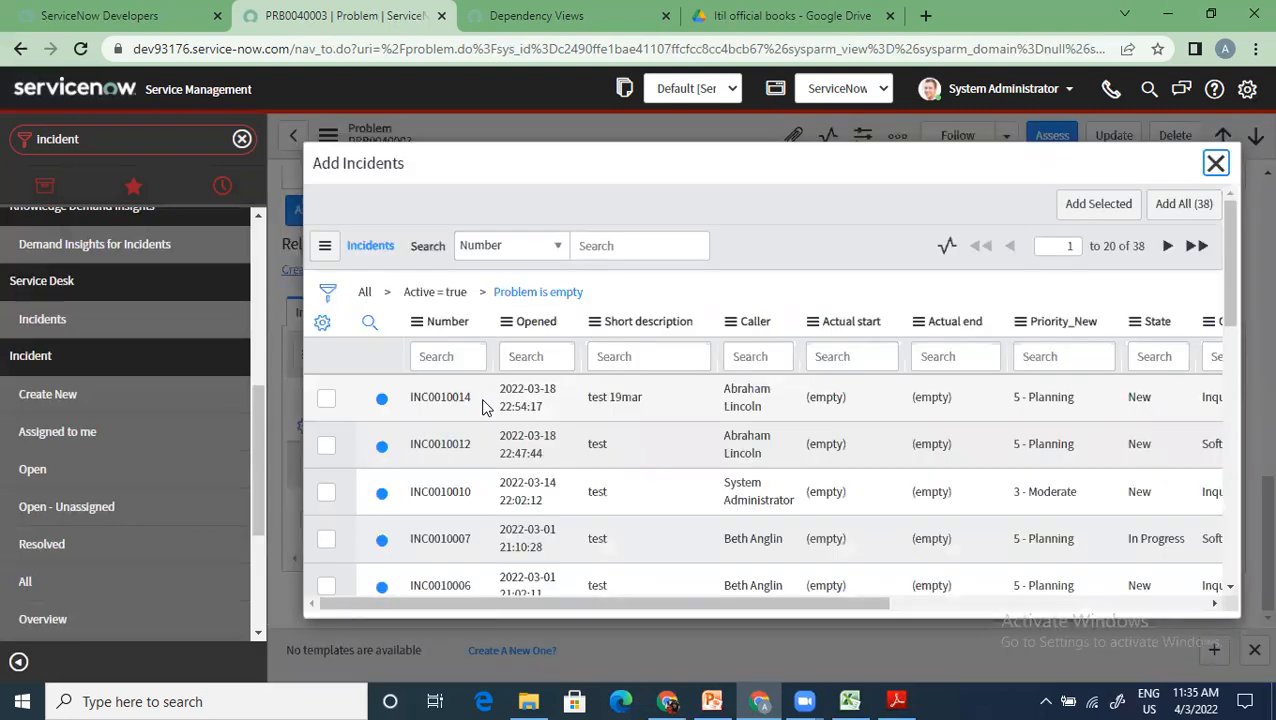
{"action": "left_click", "coordinate": [326, 398]}
{"action": "left_click", "coordinate": [326, 445]}
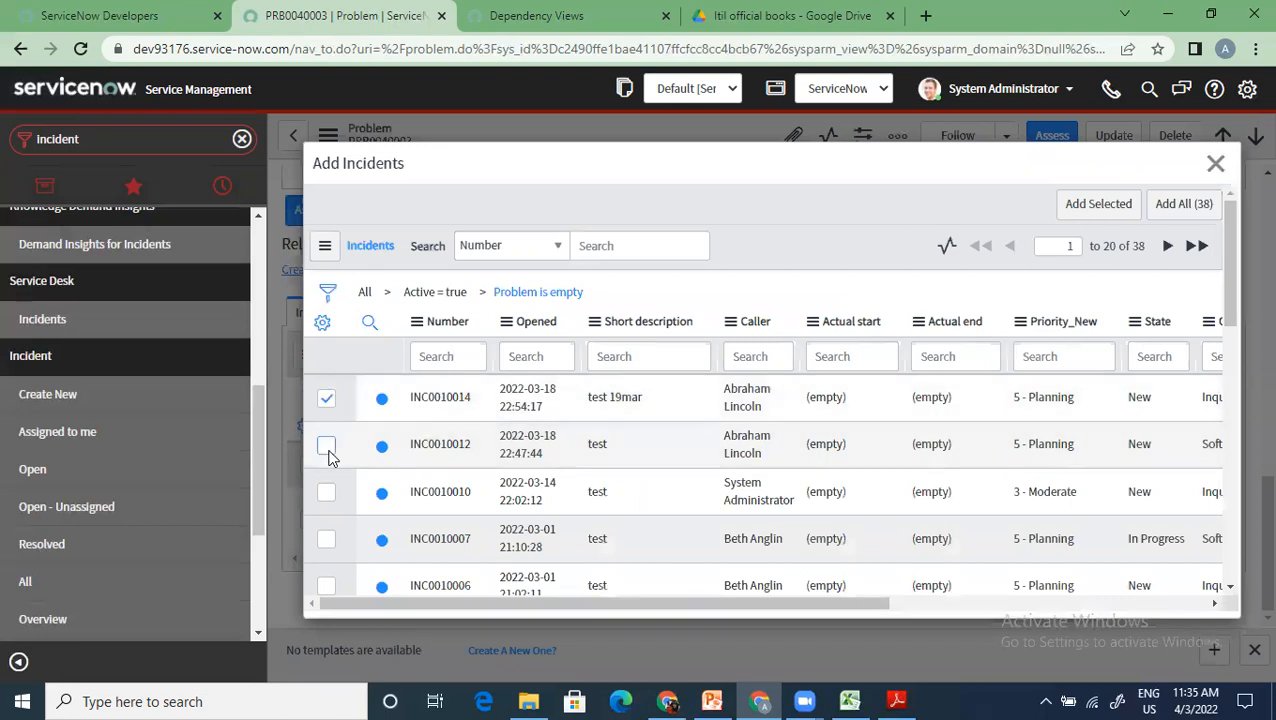
{"action": "left_click", "coordinate": [326, 493]}
{"action": "left_click", "coordinate": [326, 539]}
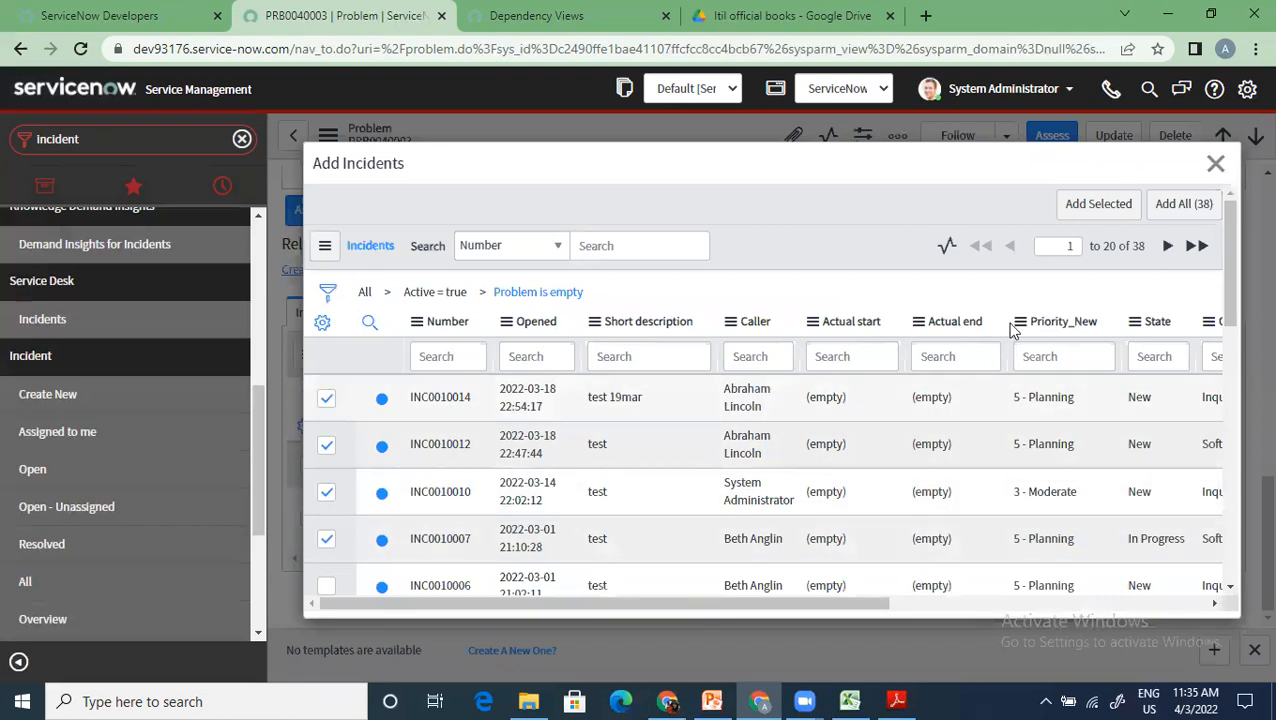
{"action": "left_click", "coordinate": [1098, 204]}
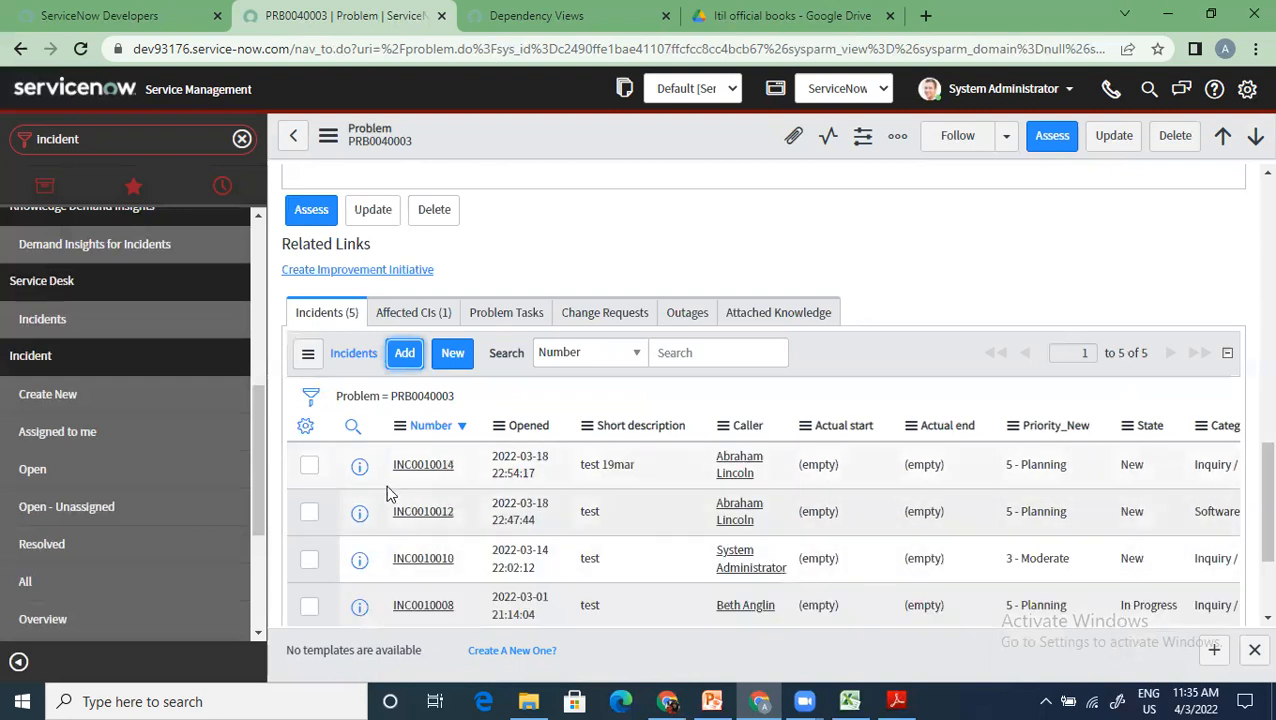
{"action": "scroll", "coordinate": [386, 484], "scroll_direction": "down", "scroll_amount": 2}
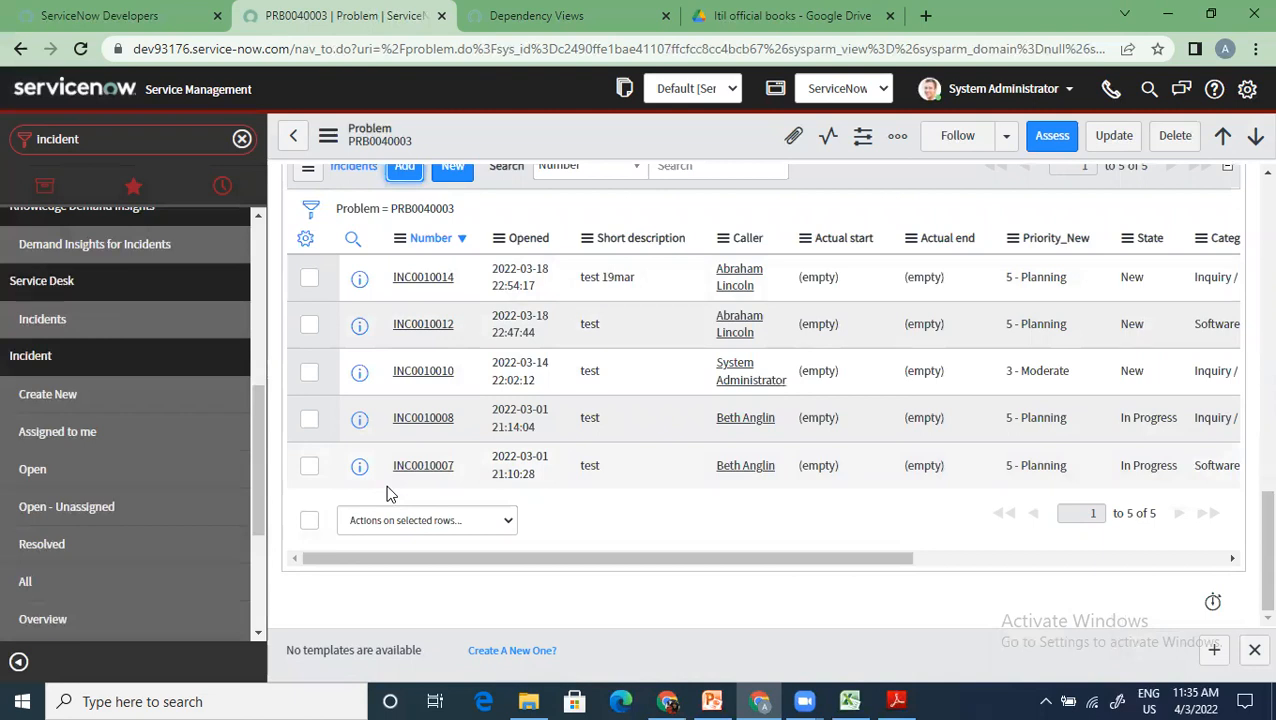
Examine the problem's first-reported incident and its analysis, resolution, other information and notes sections.
{"action": "scroll", "coordinate": [390, 493], "scroll_direction": "up", "scroll_amount": 8}
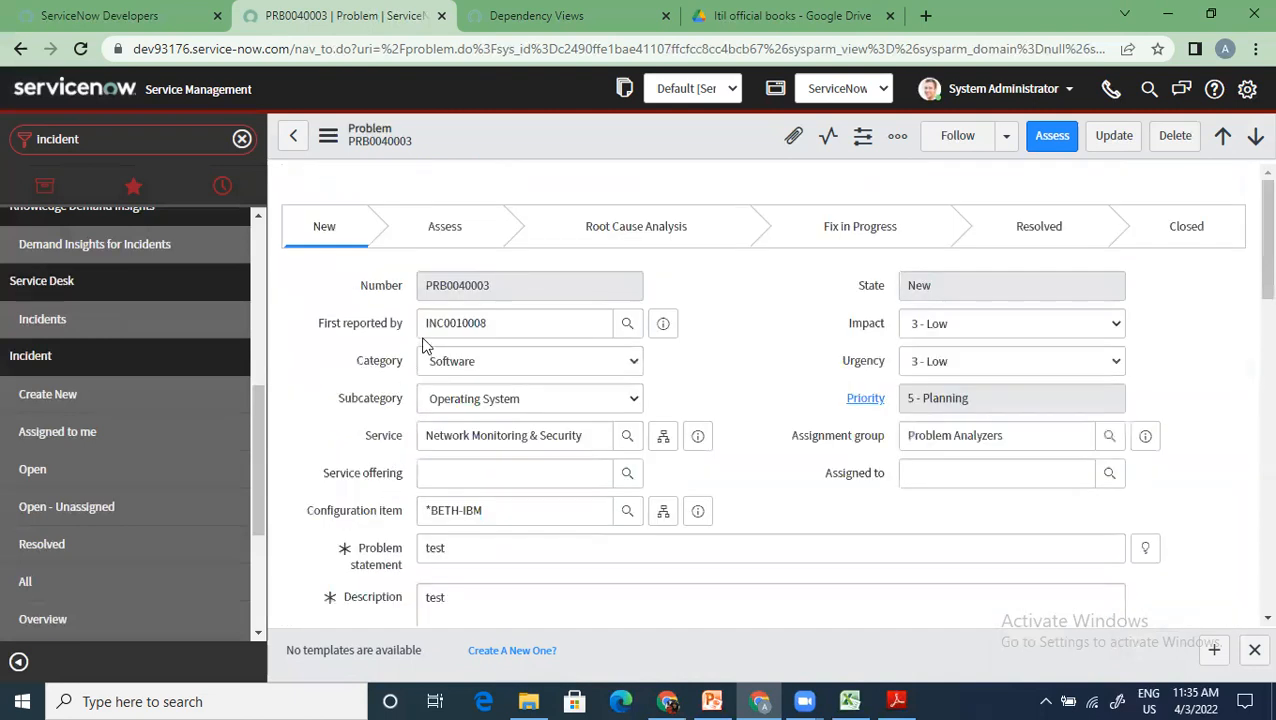
{"action": "left_click_drag", "start_coordinate": [515, 325], "coordinate": [362, 313]}
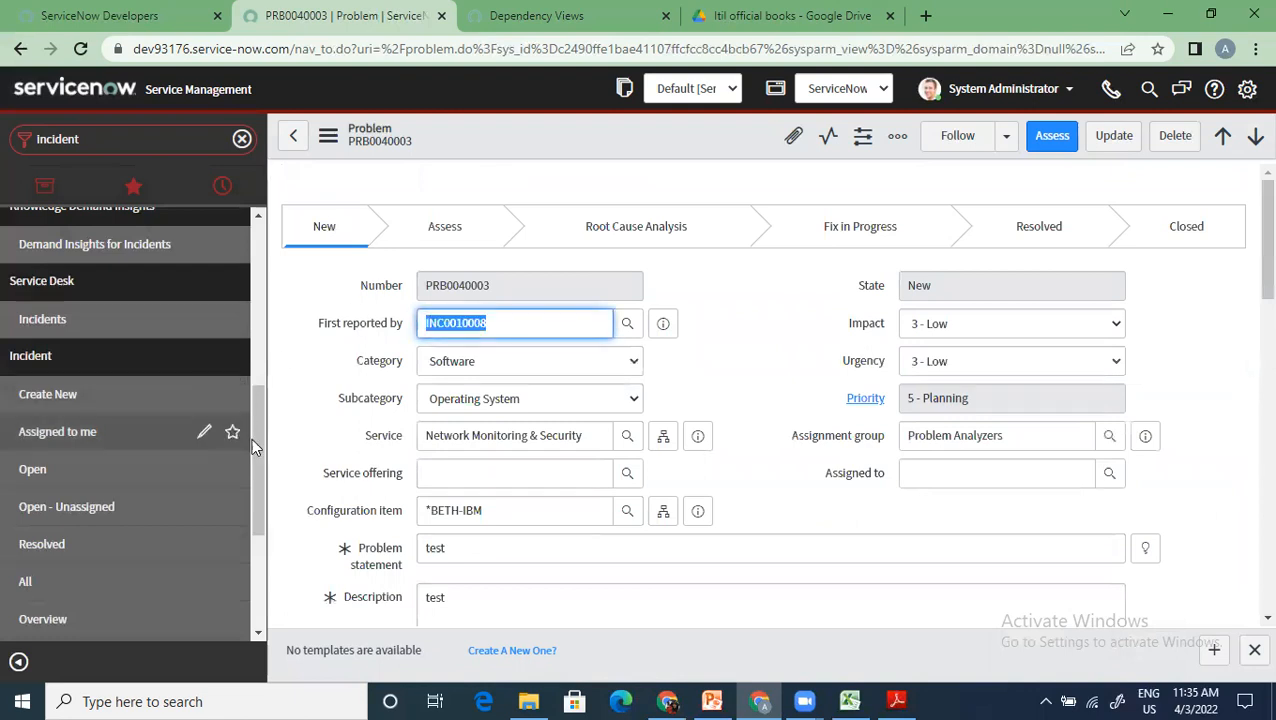
{"action": "scroll", "coordinate": [313, 478], "scroll_direction": "down", "scroll_amount": 3}
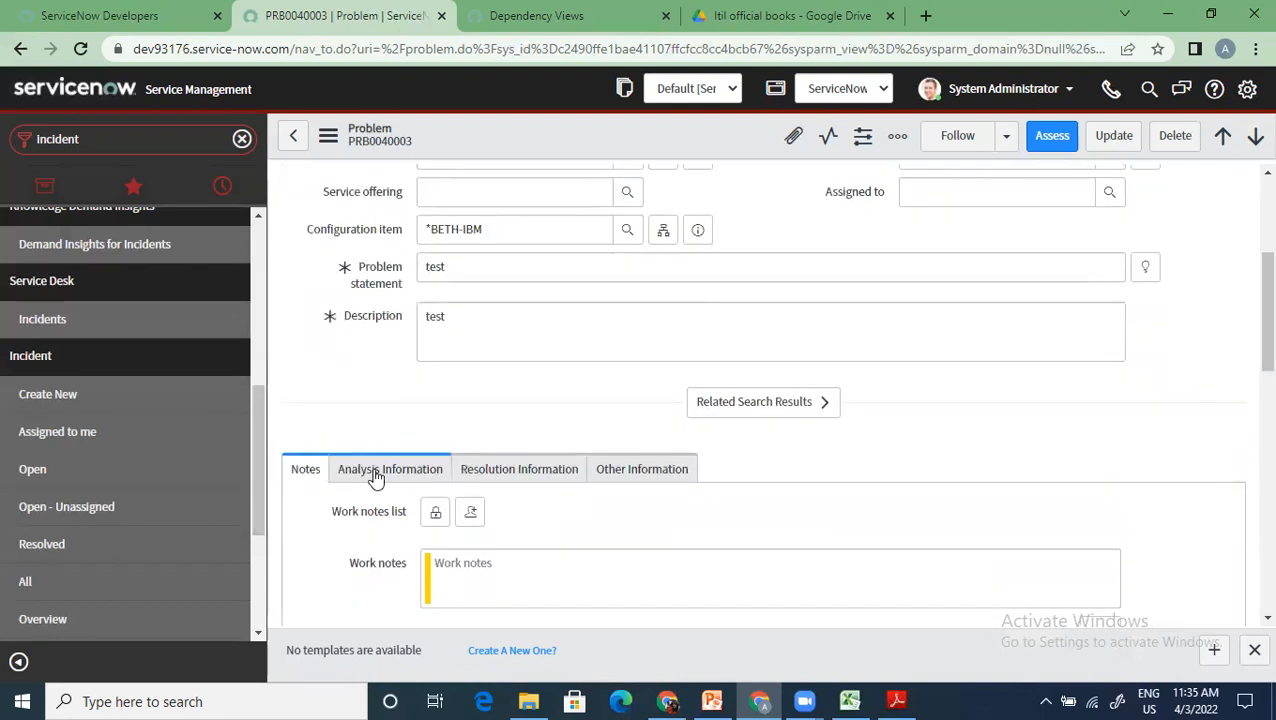
{"action": "scroll", "coordinate": [384, 466], "scroll_direction": "up", "scroll_amount": 3}
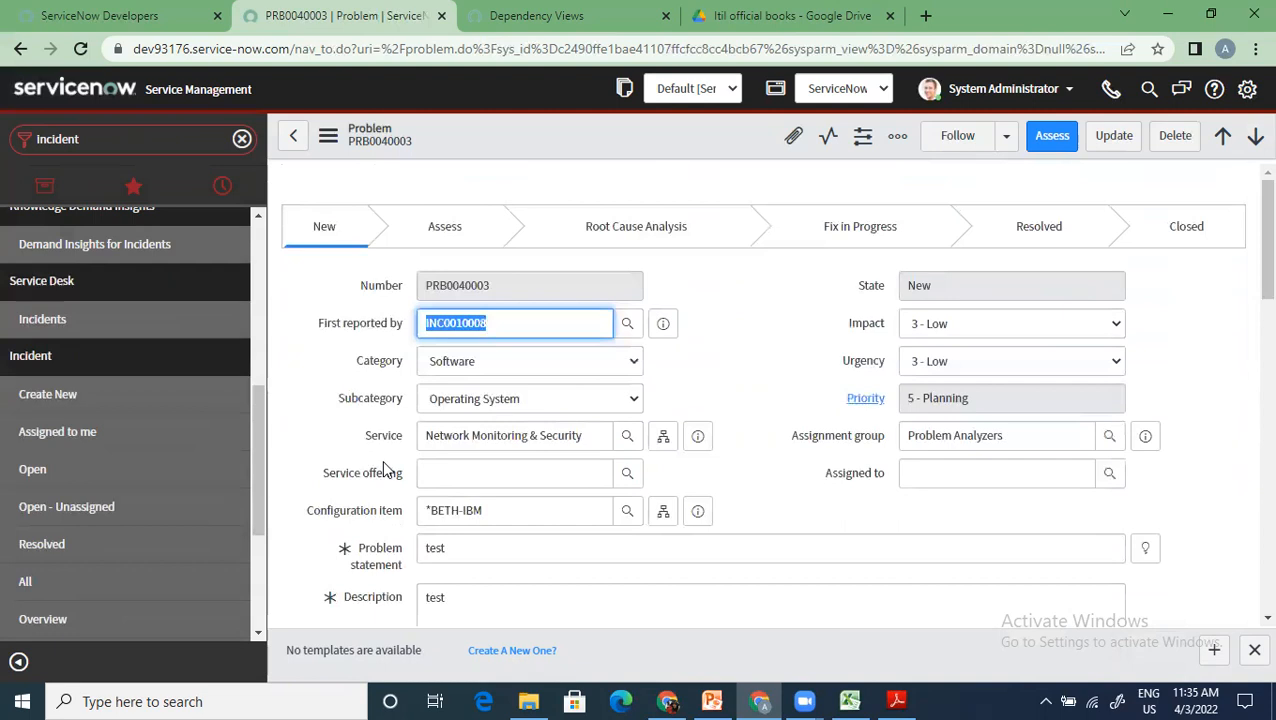
{"action": "scroll", "coordinate": [387, 470], "scroll_direction": "down", "scroll_amount": 3}
{"action": "left_click", "coordinate": [382, 466]}
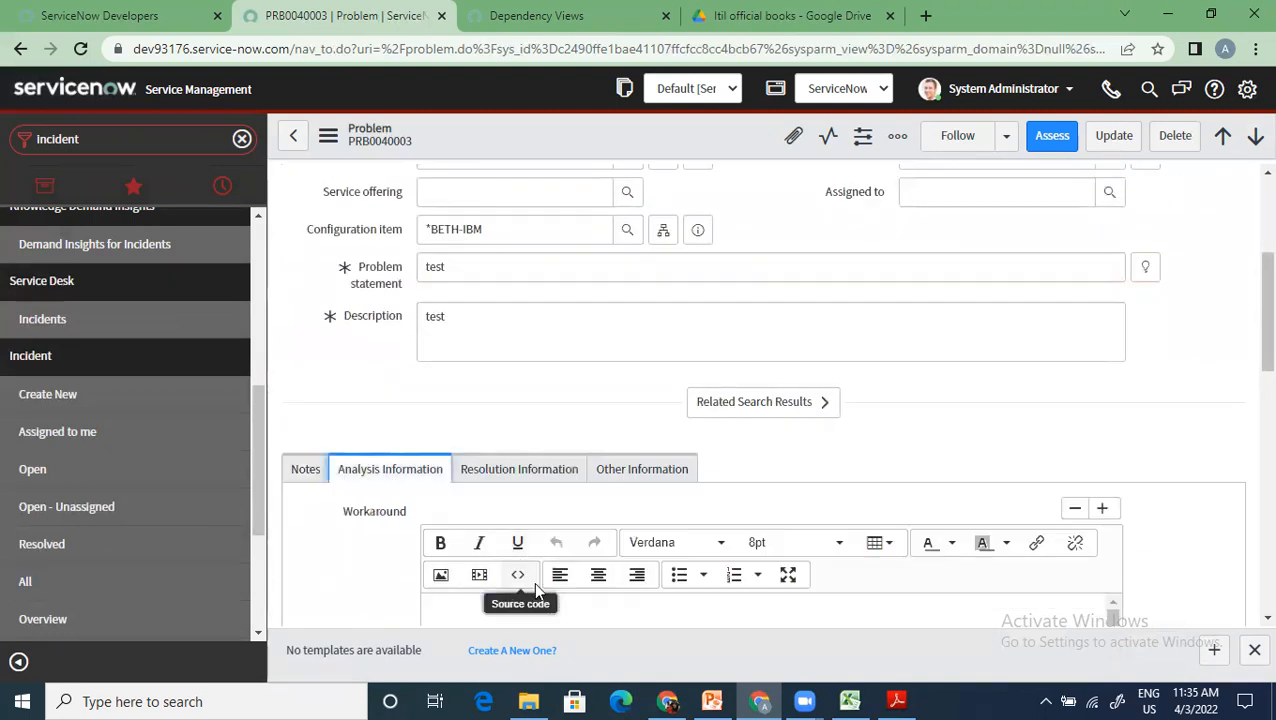
{"action": "scroll", "coordinate": [533, 581], "scroll_direction": "down", "scroll_amount": 3}
{"action": "scroll", "coordinate": [536, 579], "scroll_direction": "down", "scroll_amount": 3}
{"action": "scroll", "coordinate": [533, 565], "scroll_direction": "up", "scroll_amount": 5}
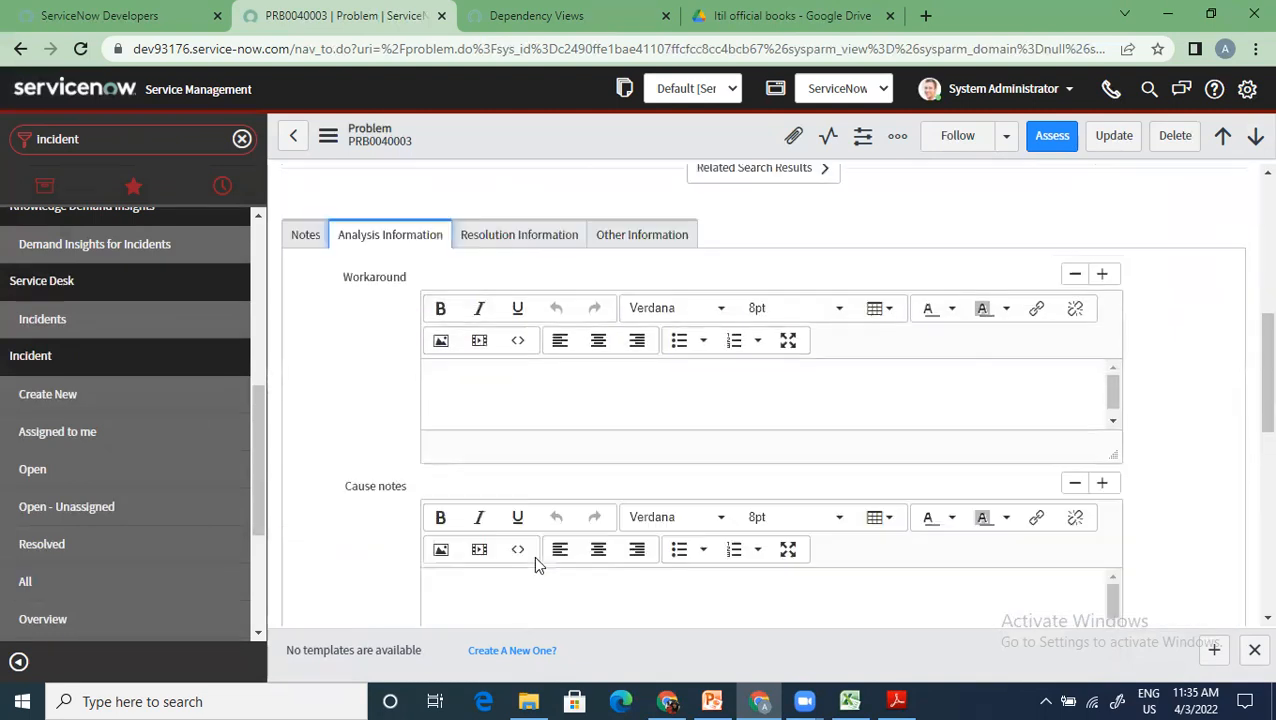
{"action": "left_click", "coordinate": [513, 384]}
{"action": "left_click", "coordinate": [608, 376]}
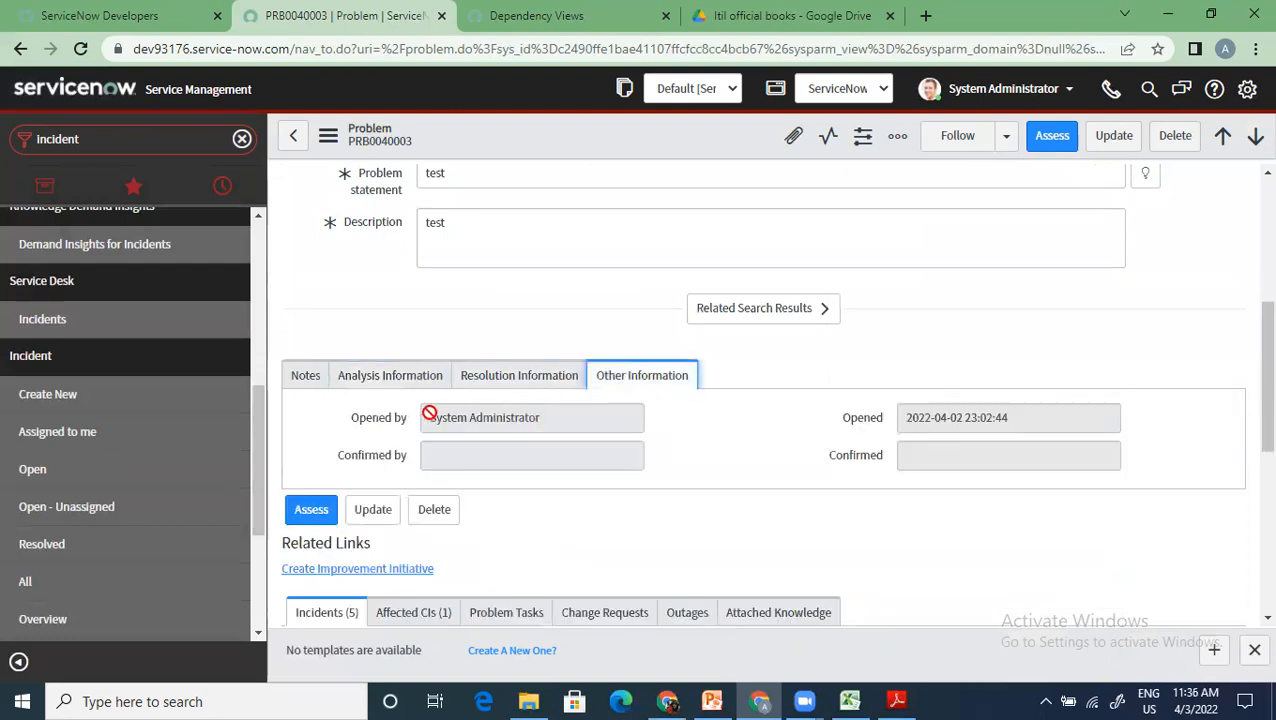
{"action": "left_click", "coordinate": [305, 377]}
{"action": "scroll", "coordinate": [560, 520], "scroll_direction": "up", "scroll_amount": 4}
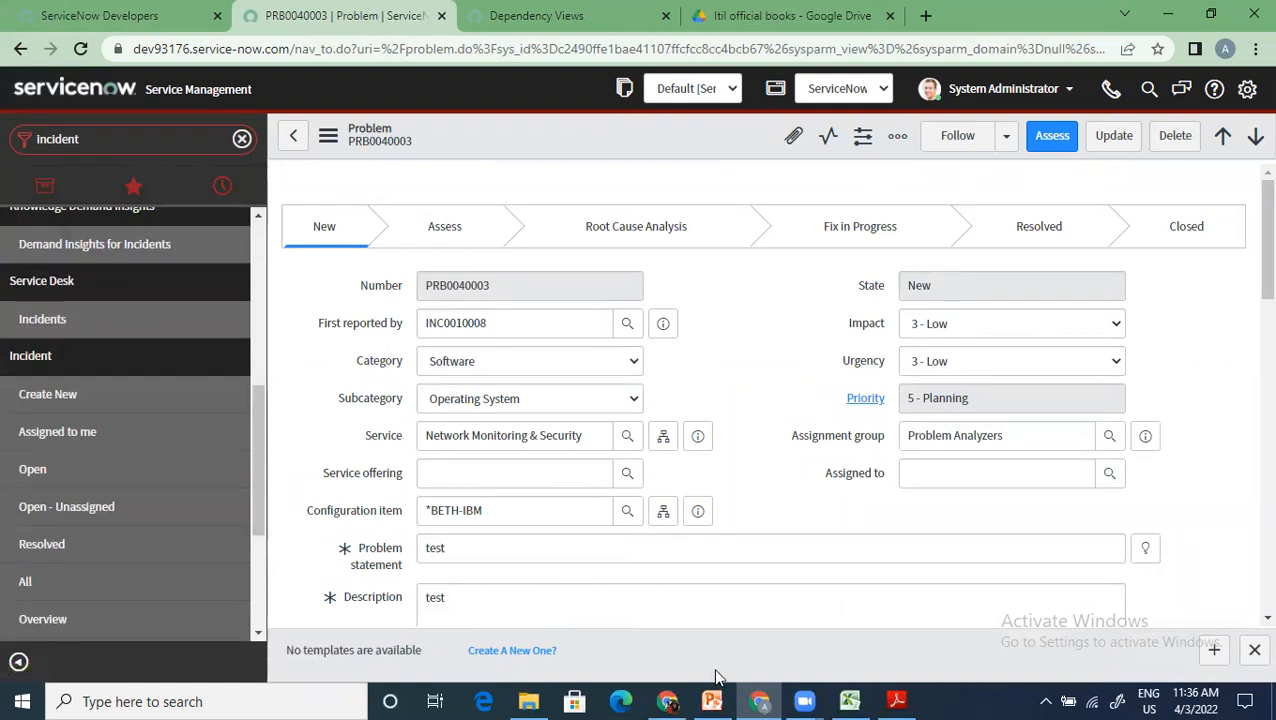
Switch to the ServicenowPPT presentation in PowerPoint and read the slide on the Problem Management process.
{"action": "left_click", "coordinate": [714, 699]}
{"action": "left_click", "coordinate": [85, 501]}
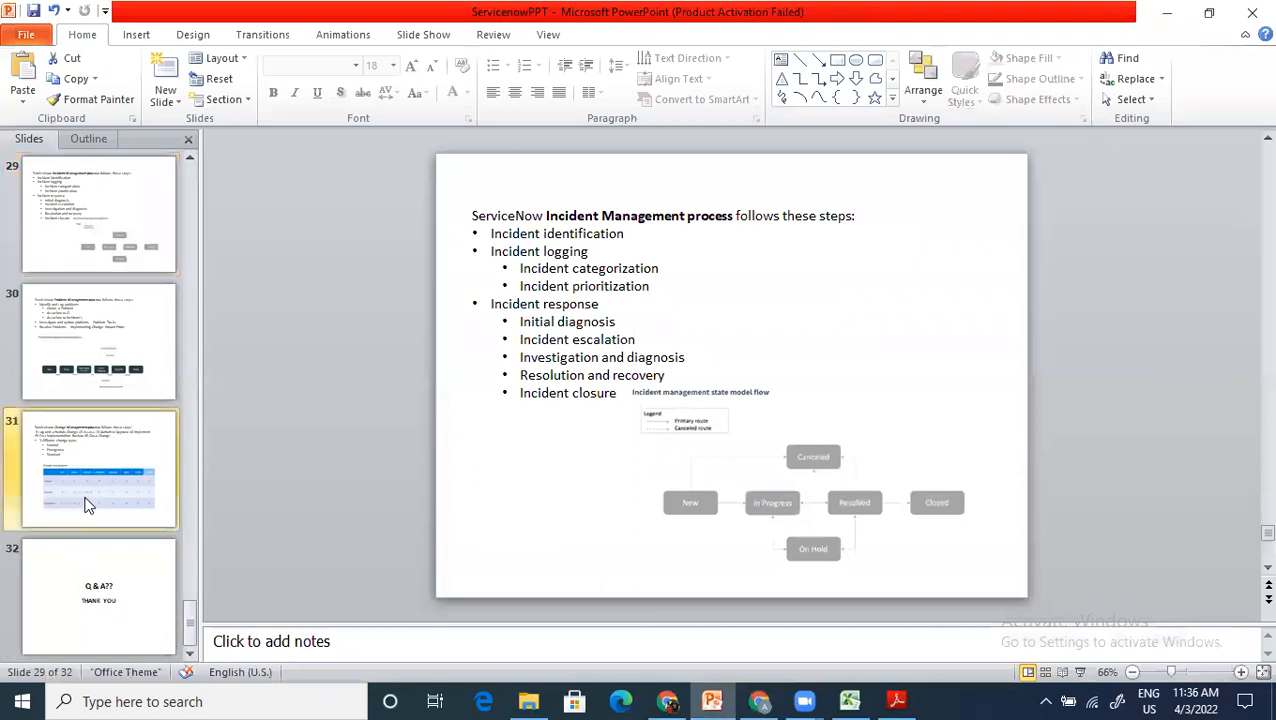
{"action": "left_click", "coordinate": [114, 336]}
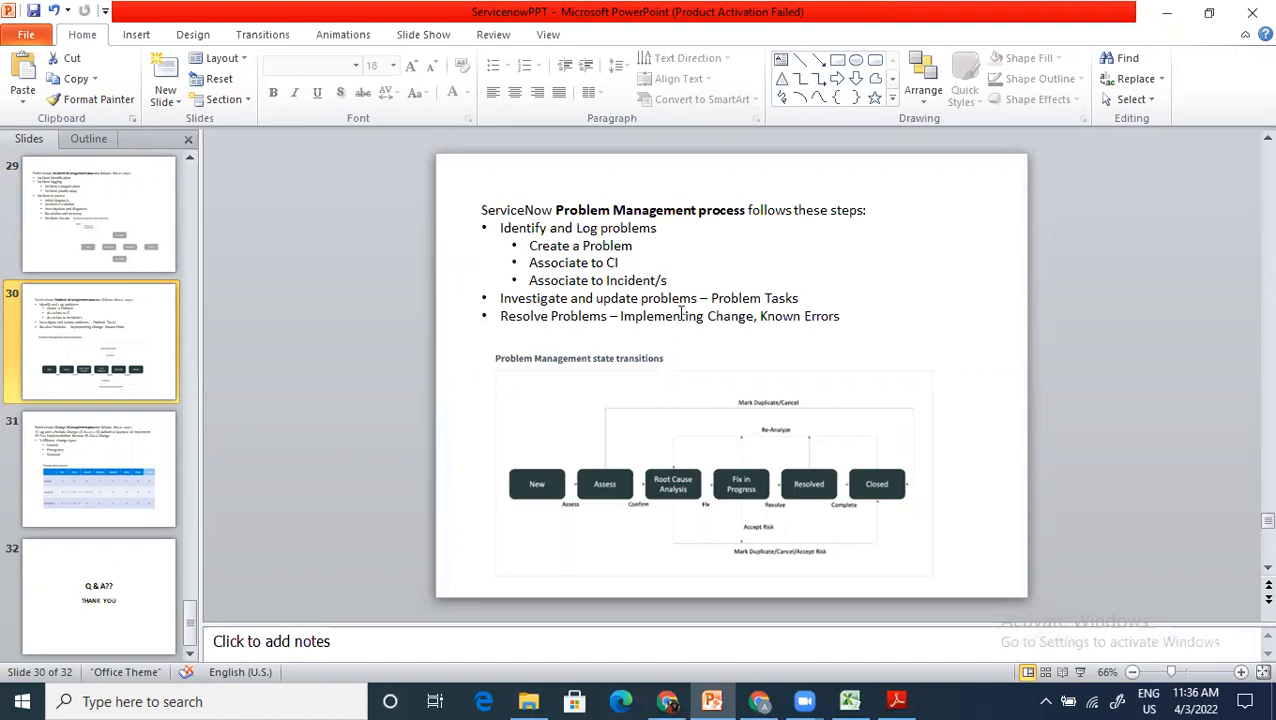
Return to the problem record in ServiceNow and move it to the Assess state, assigned to Problem Manager.
{"action": "key", "text": "alt+Tab"}
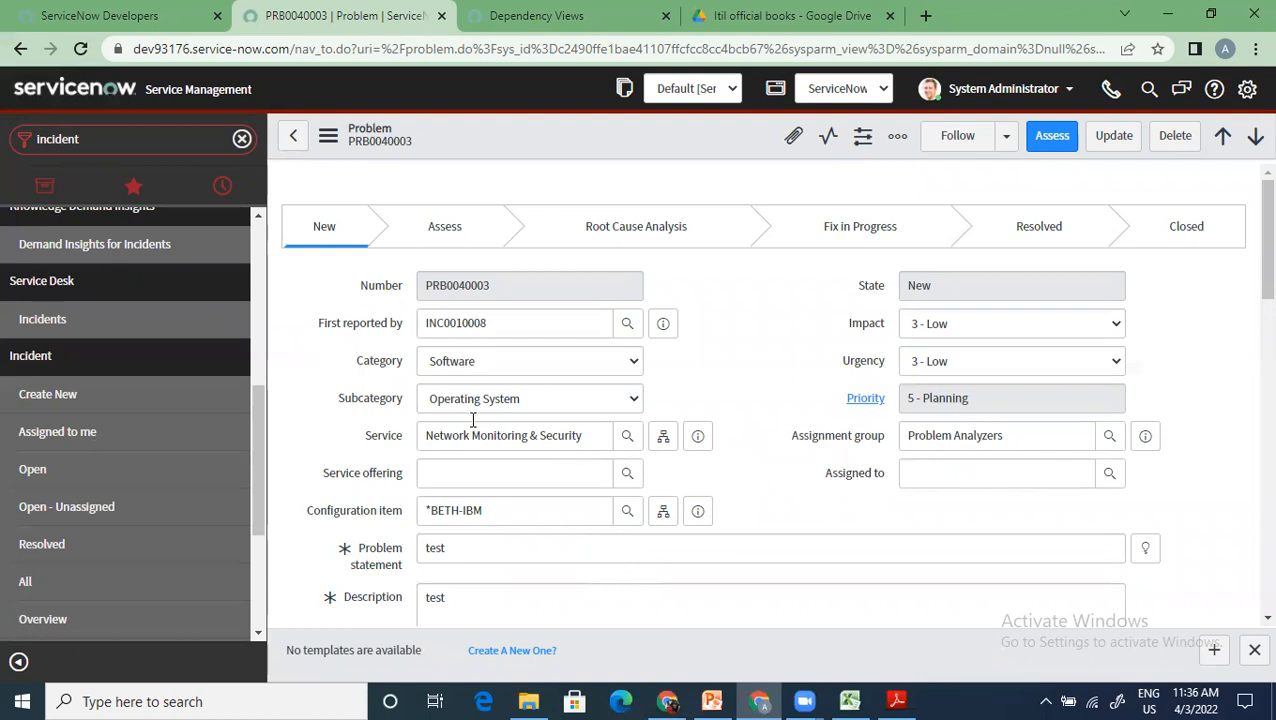
{"action": "scroll", "coordinate": [473, 420], "scroll_direction": "down", "scroll_amount": 3}
{"action": "scroll", "coordinate": [473, 420], "scroll_direction": "up", "scroll_amount": 3}
{"action": "scroll", "coordinate": [603, 360], "scroll_direction": "down", "scroll_amount": 7}
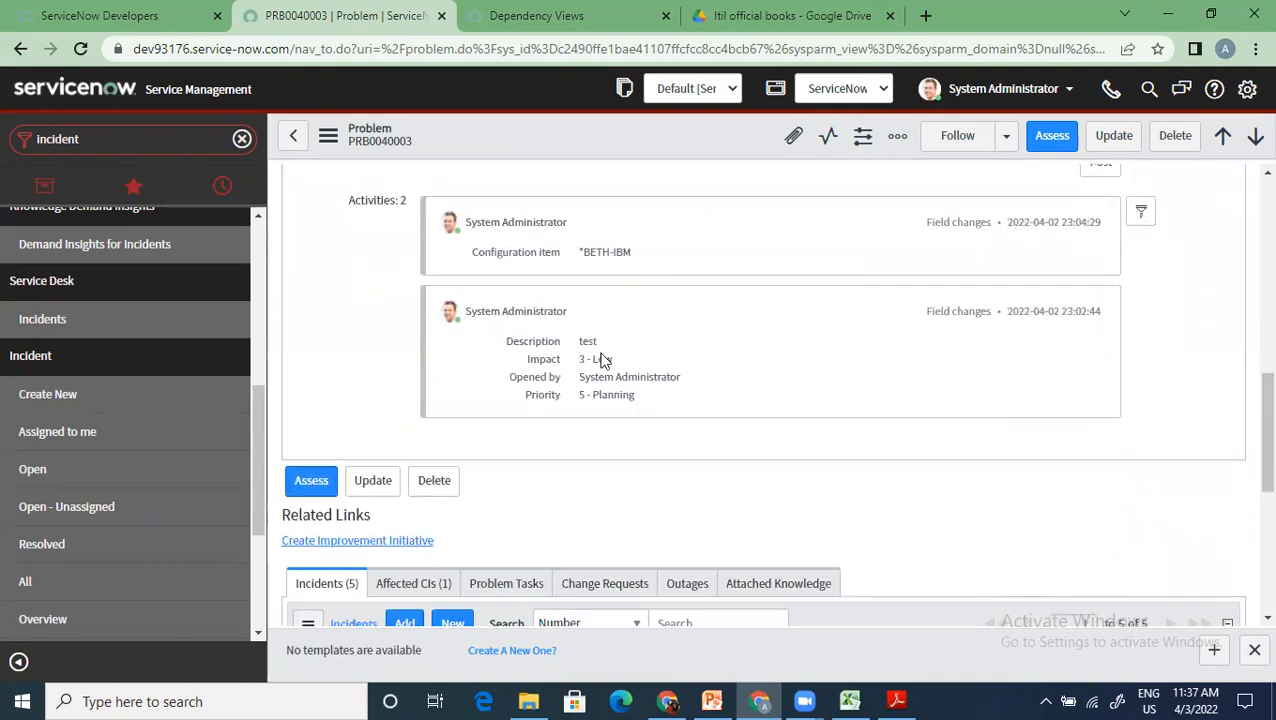
{"action": "scroll", "coordinate": [620, 350], "scroll_direction": "up", "scroll_amount": 6}
{"action": "left_click", "coordinate": [1048, 135]}
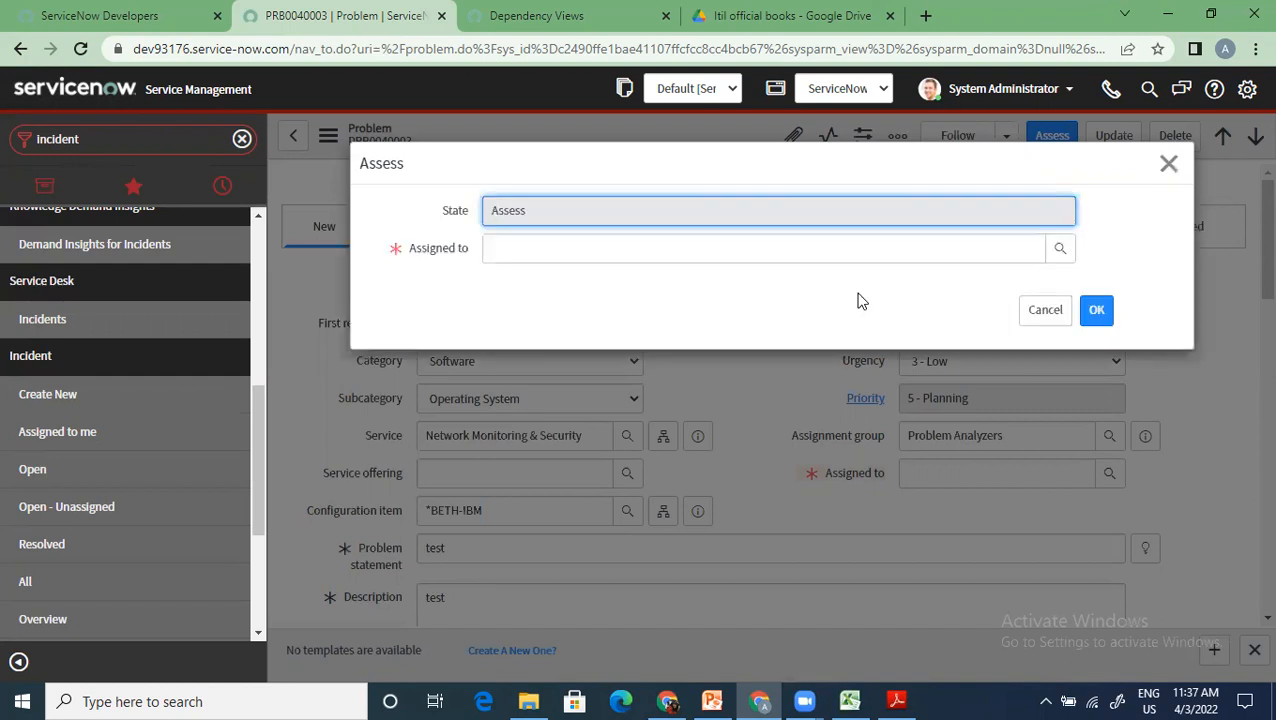
{"action": "left_click", "coordinate": [1061, 250]}
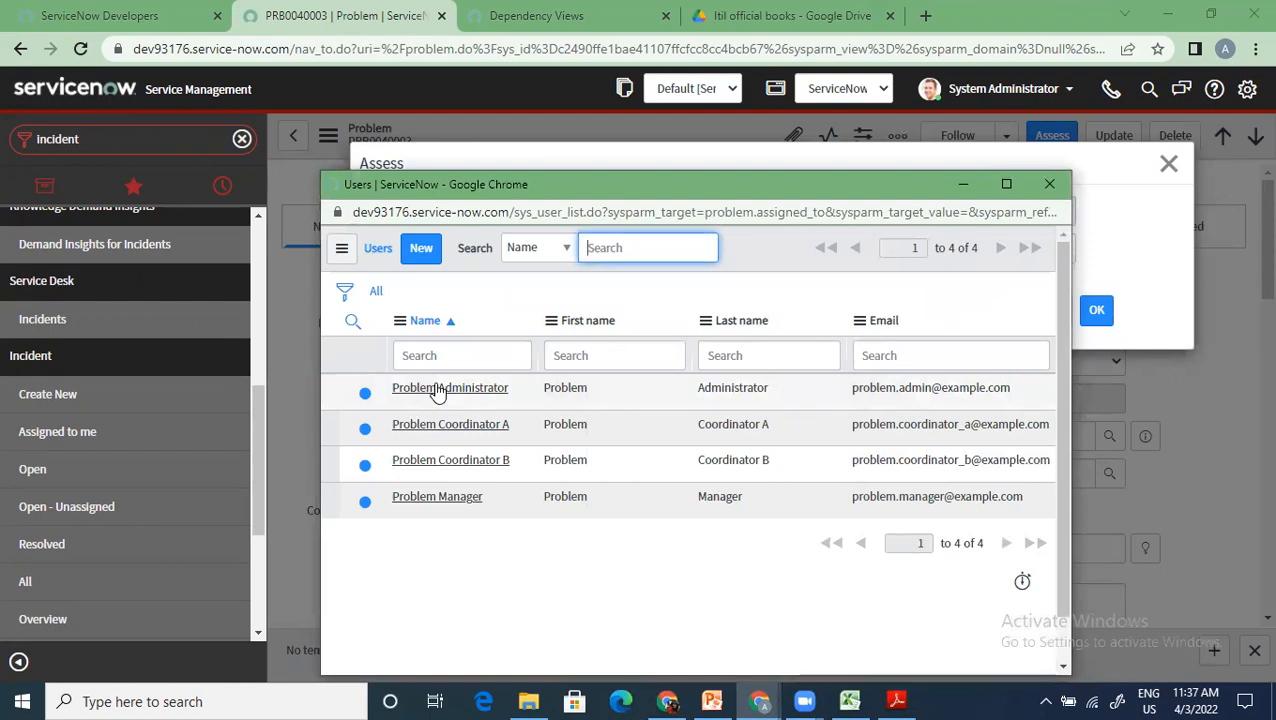
{"action": "left_click", "coordinate": [437, 498]}
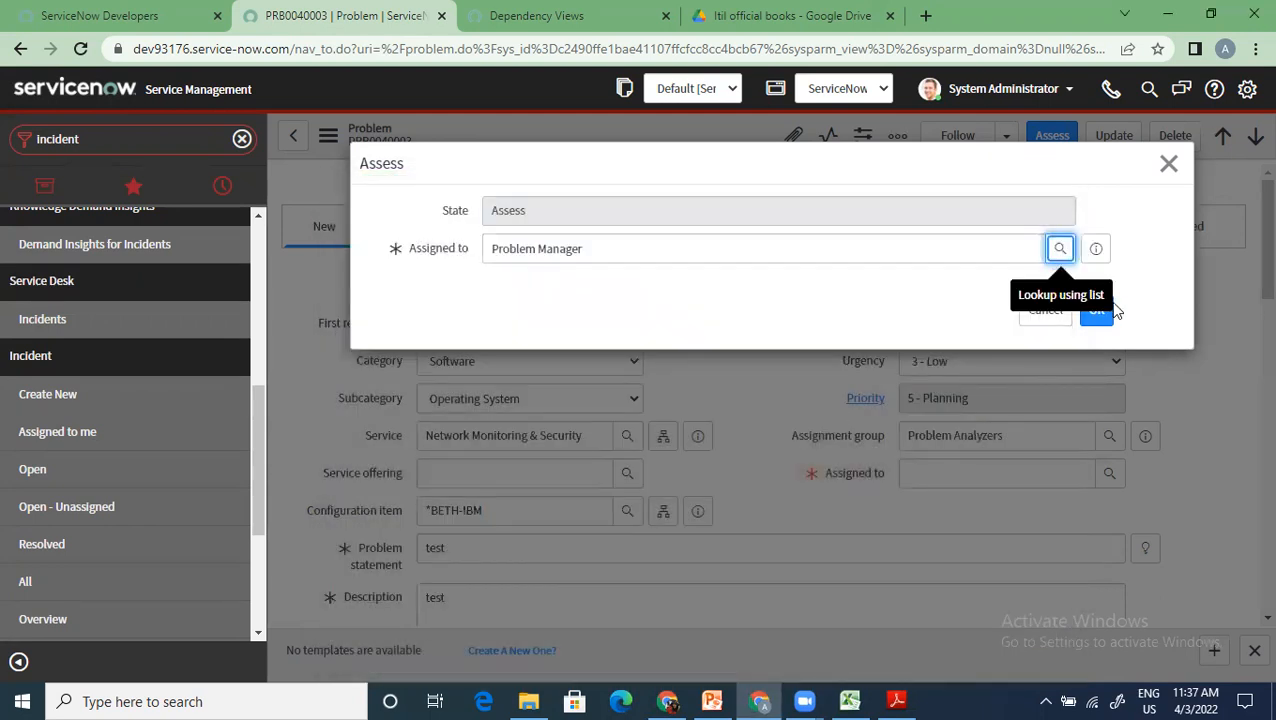
{"action": "left_click", "coordinate": [1094, 313]}
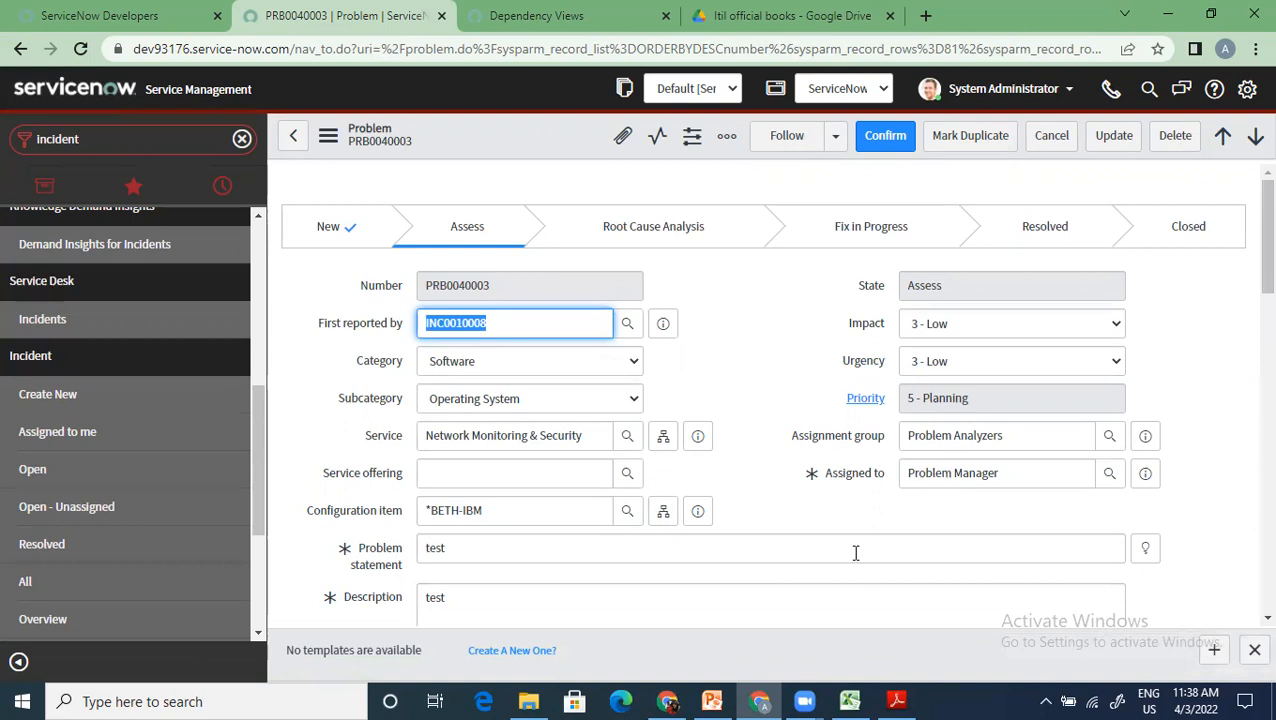
Review the assessed problem record and confirm it to advance it to Root Cause Analysis.
{"action": "scroll", "coordinate": [772, 570], "scroll_direction": "down", "scroll_amount": 10}
{"action": "scroll", "coordinate": [771, 564], "scroll_direction": "up", "scroll_amount": 10}
{"action": "left_click", "coordinate": [885, 135]}
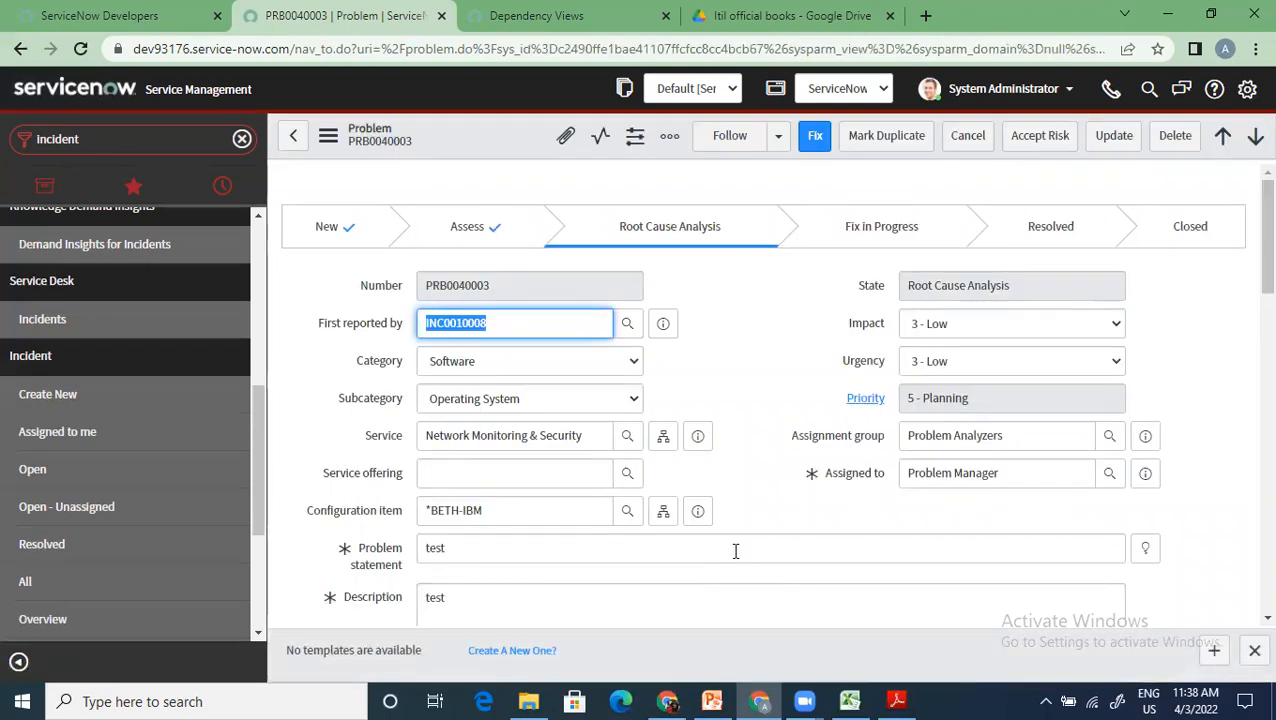
Examine the problem's activities and its related incidents and problem tasks lists.
{"action": "scroll", "coordinate": [735, 551], "scroll_direction": "down", "scroll_amount": 15}
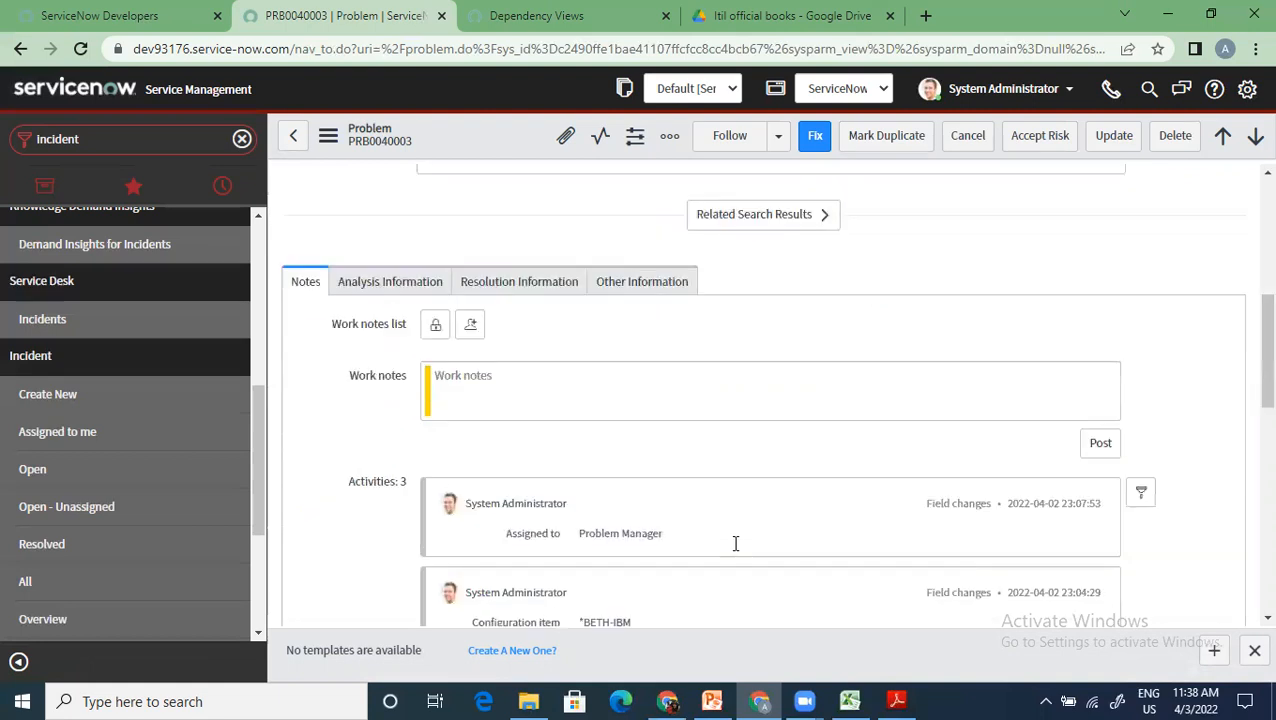
{"action": "scroll", "coordinate": [556, 360], "scroll_direction": "up", "scroll_amount": 1}
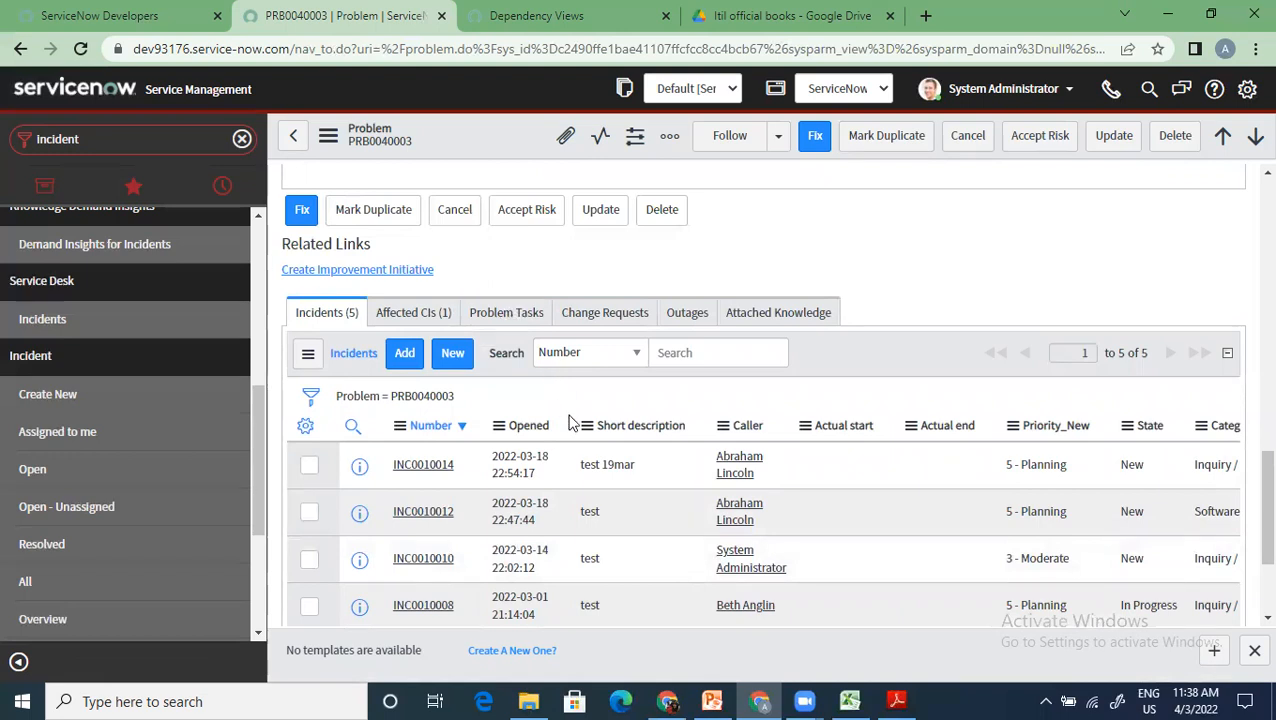
{"action": "left_click", "coordinate": [512, 306]}
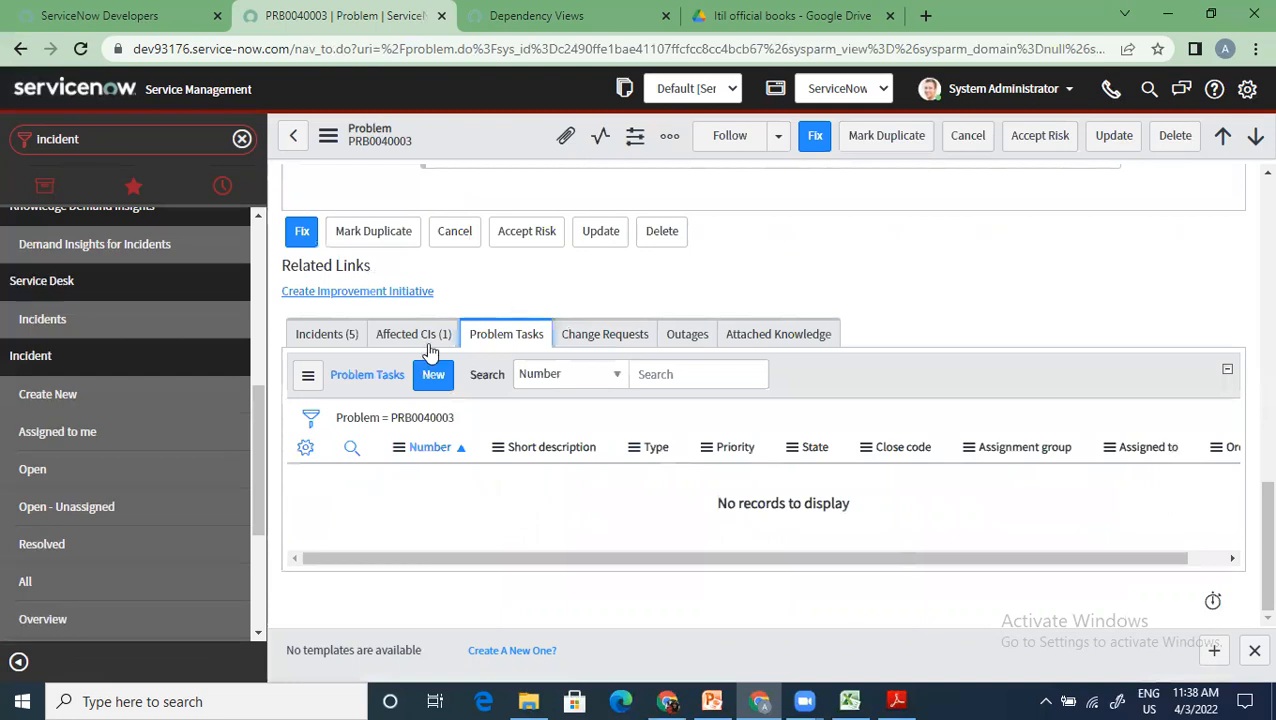
{"action": "left_click", "coordinate": [325, 334]}
{"action": "left_click", "coordinate": [526, 332]}
{"action": "scroll", "coordinate": [530, 432], "scroll_direction": "up", "scroll_amount": 15}
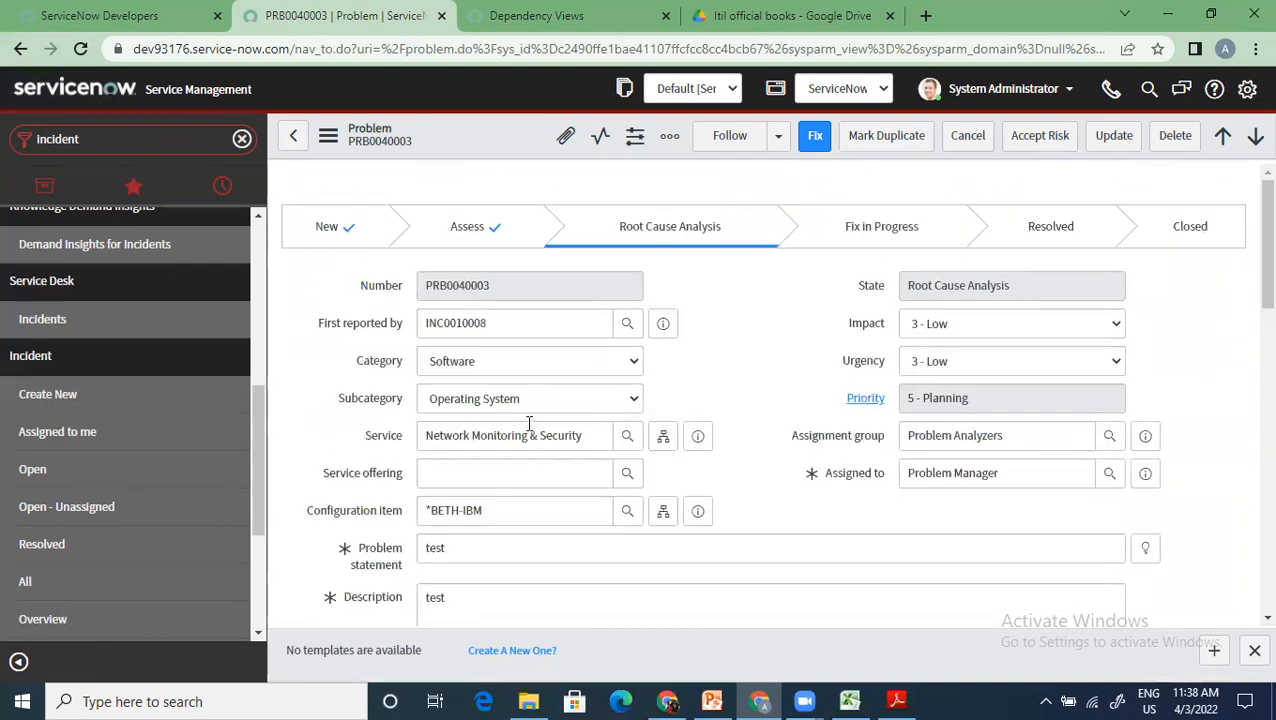
Open the problem's analysis information with its Workaround and Cause notes fields.
{"action": "scroll", "coordinate": [529, 424], "scroll_direction": "down", "scroll_amount": 5}
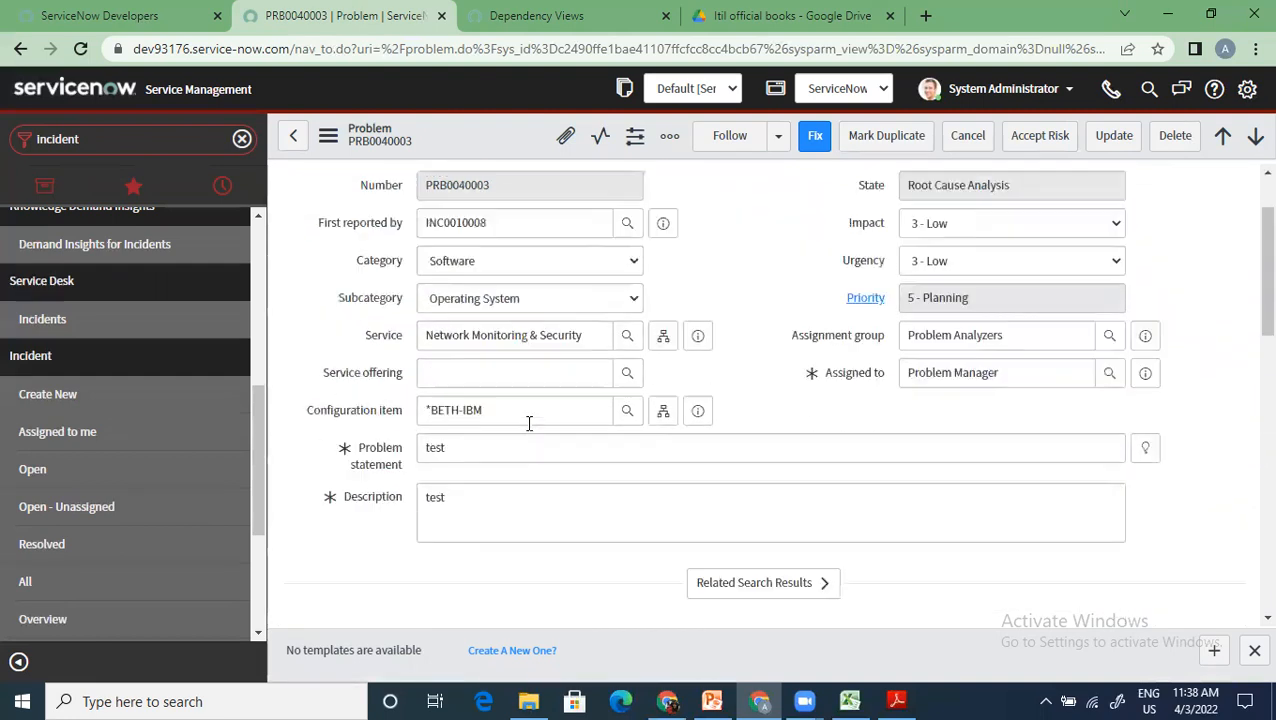
{"action": "left_click", "coordinate": [367, 285]}
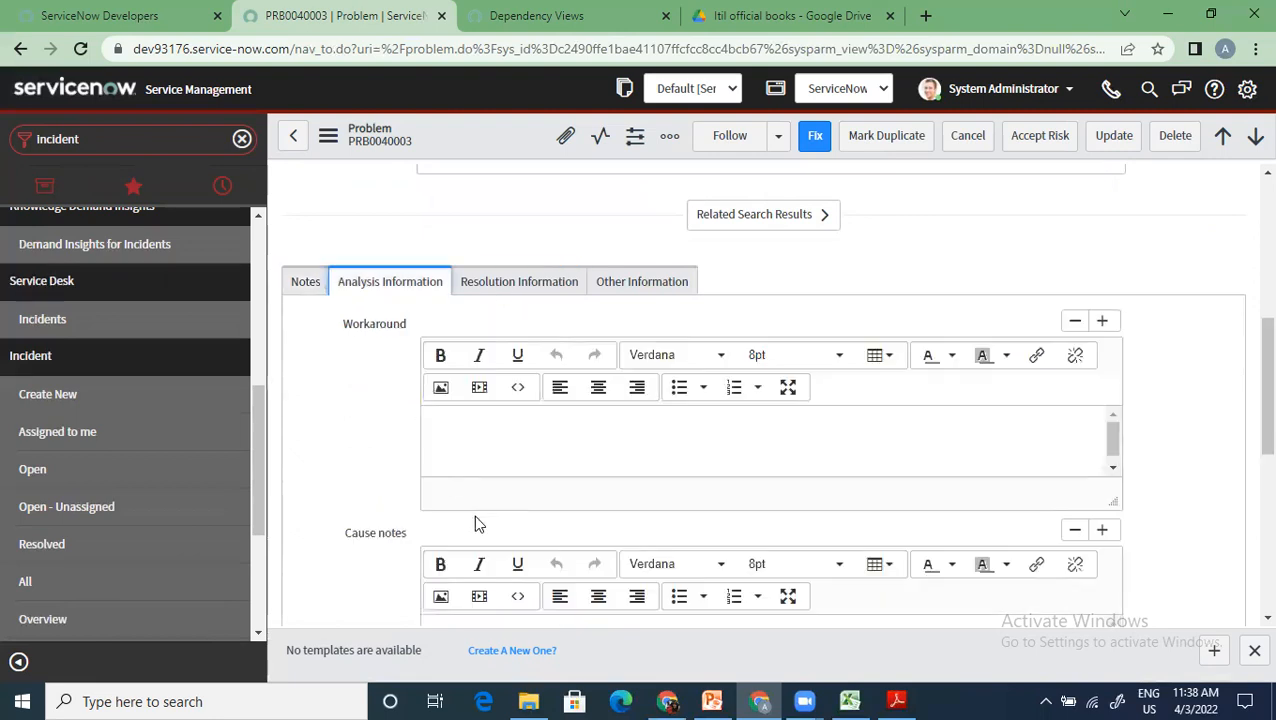
Enter "test workaround" as the problem's workaround and "test cause" as its cause notes.
{"action": "left_click", "coordinate": [540, 431]}
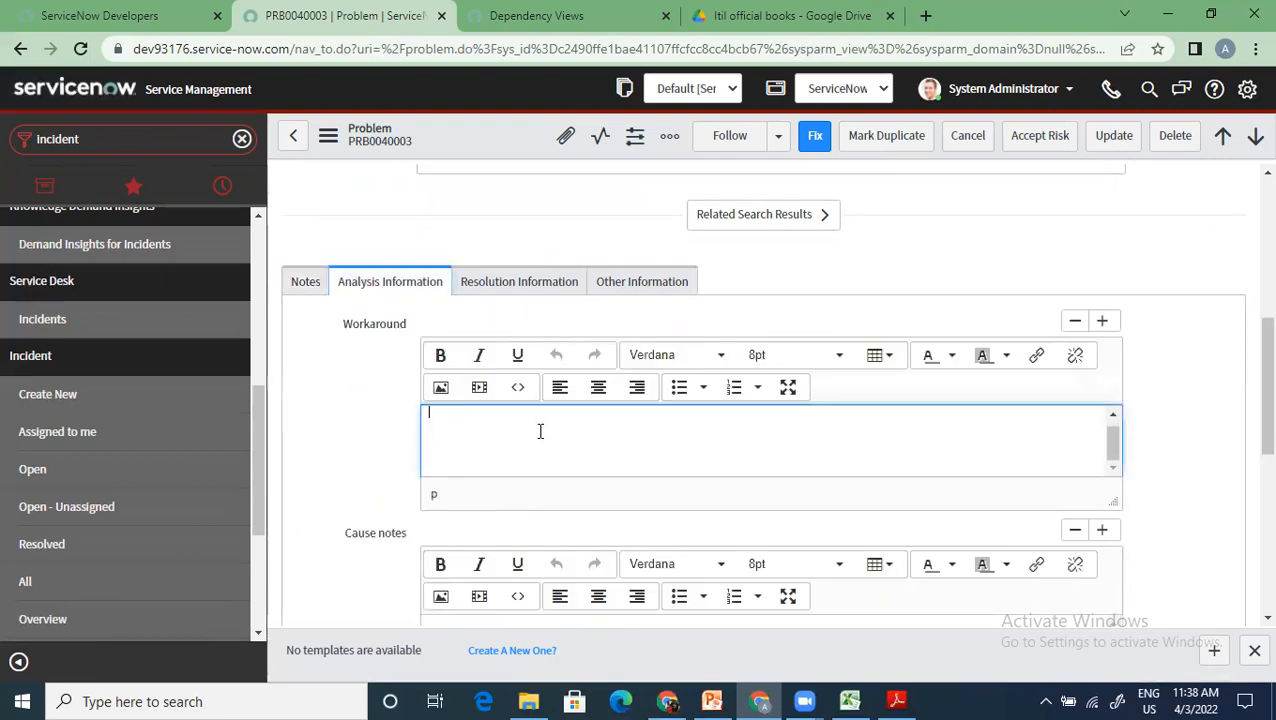
{"action": "type", "text": "test workaround"}
{"action": "scroll", "coordinate": [540, 431], "scroll_direction": "down", "scroll_amount": 3}
{"action": "left_click", "coordinate": [525, 378]}
{"action": "type", "text": "test ca"}
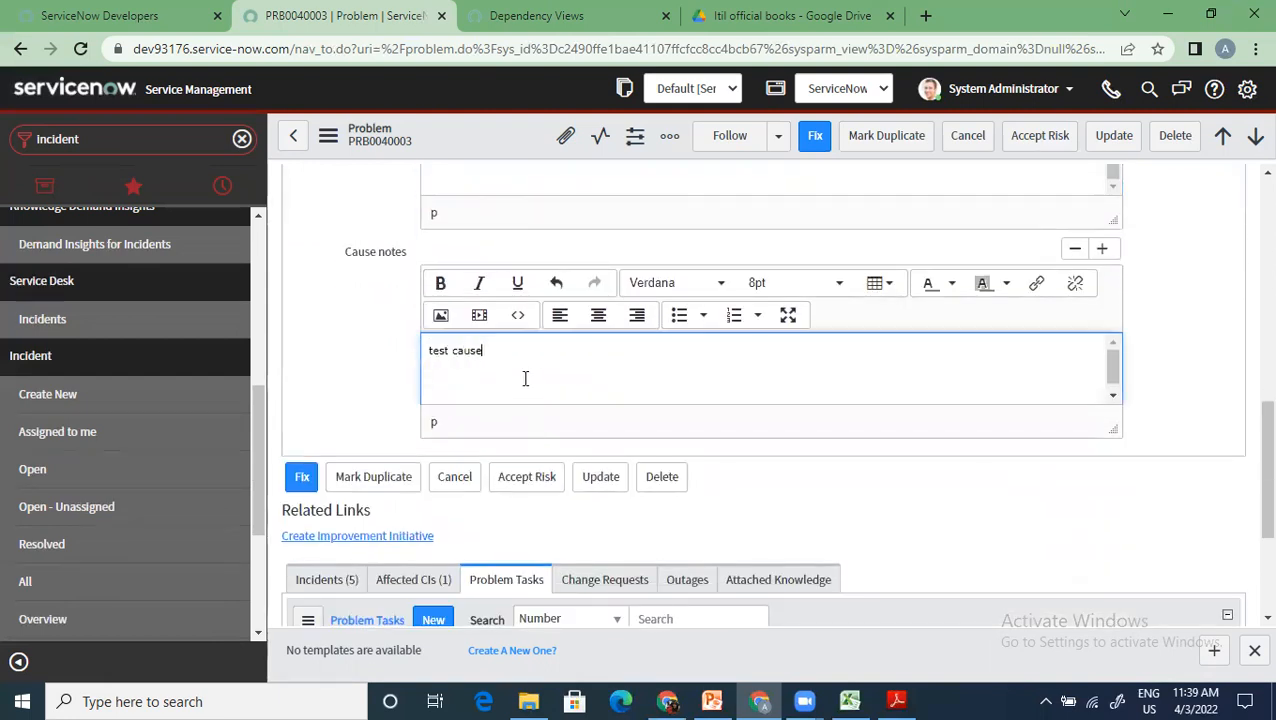
Review the problem form's main details, then its resolution information and analysis information.
{"action": "scroll", "coordinate": [533, 376], "scroll_direction": "up", "scroll_amount": 6}
{"action": "scroll", "coordinate": [530, 376], "scroll_direction": "down", "scroll_amount": 3}
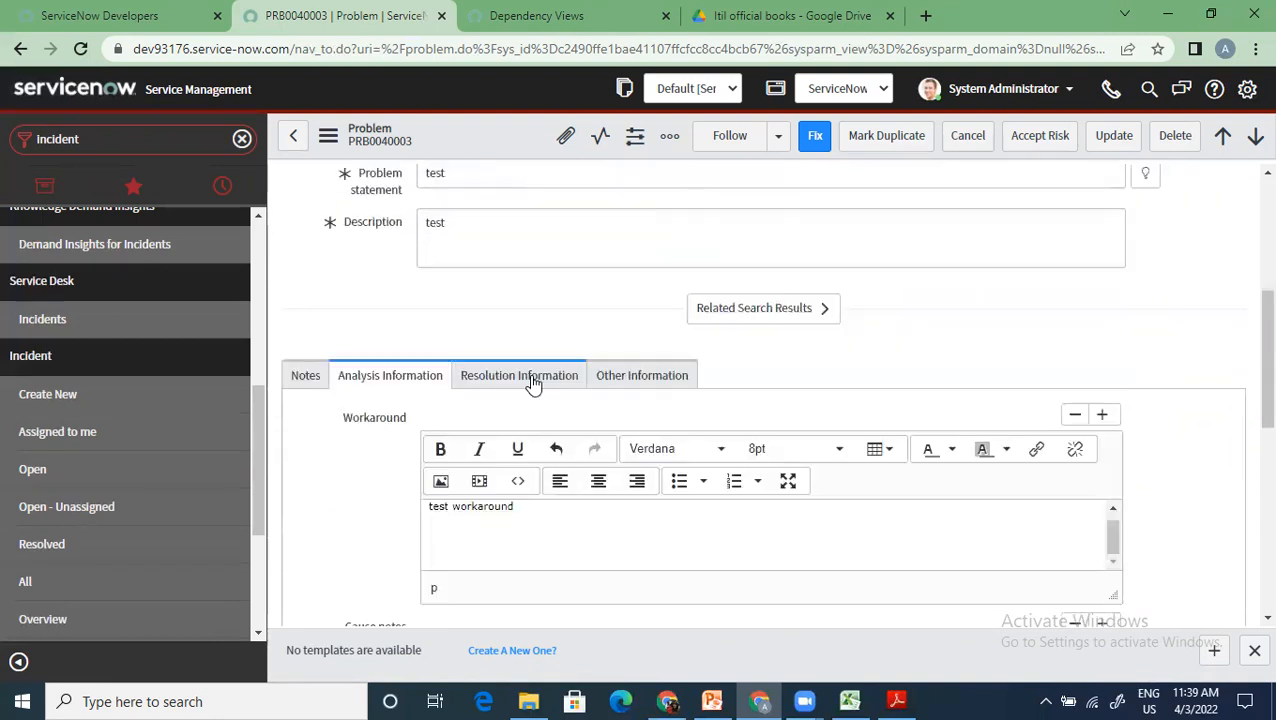
{"action": "scroll", "coordinate": [533, 385], "scroll_direction": "up", "scroll_amount": 4}
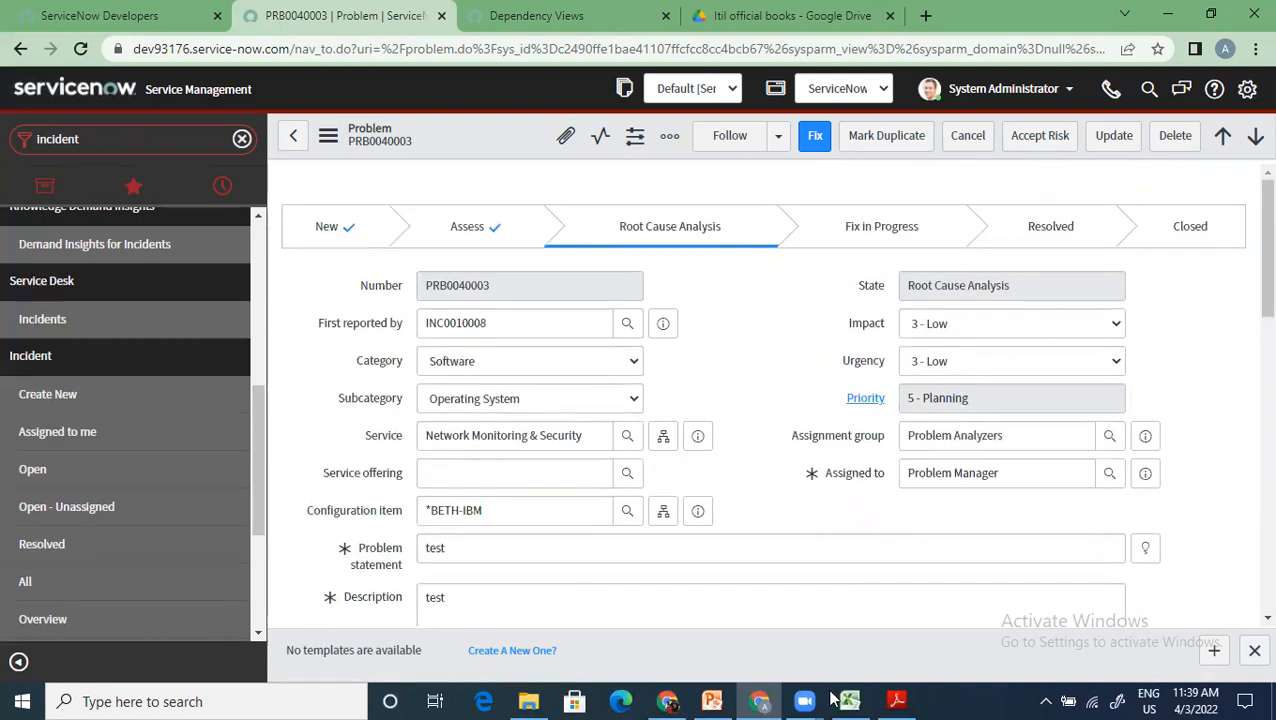
{"action": "scroll", "coordinate": [561, 487], "scroll_direction": "down", "scroll_amount": 2}
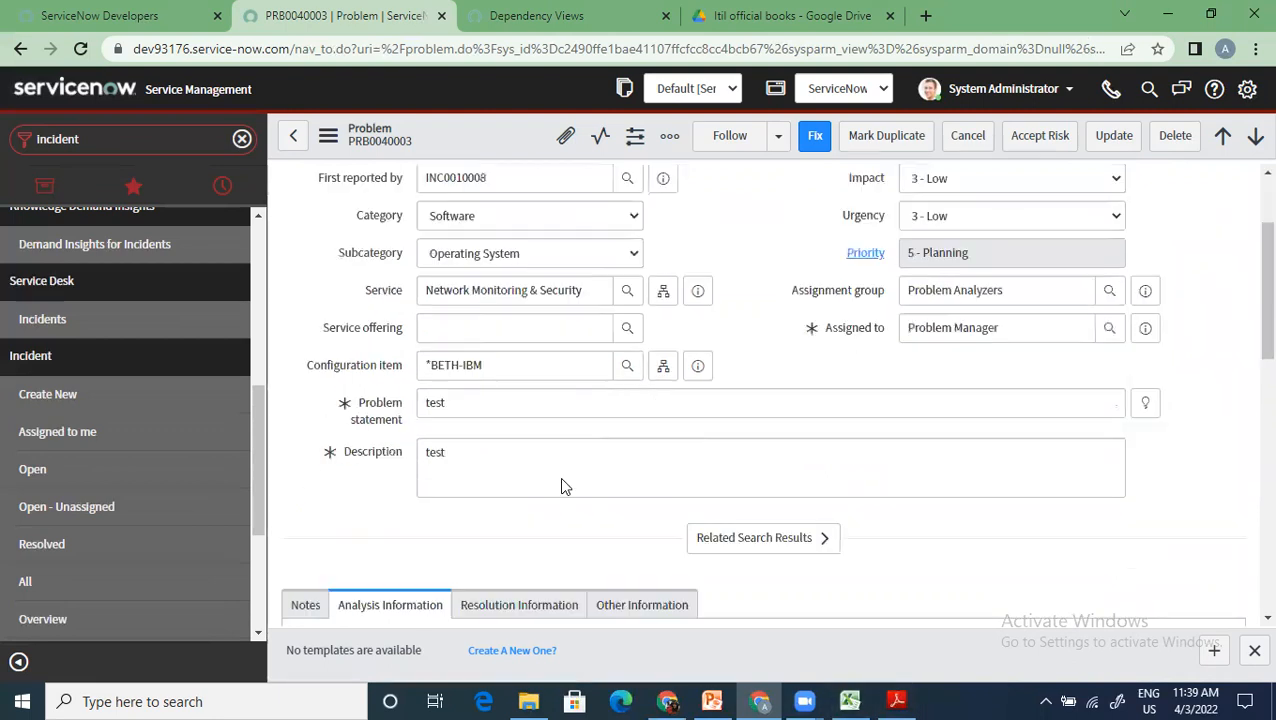
{"action": "scroll", "coordinate": [561, 487], "scroll_direction": "down", "scroll_amount": 4}
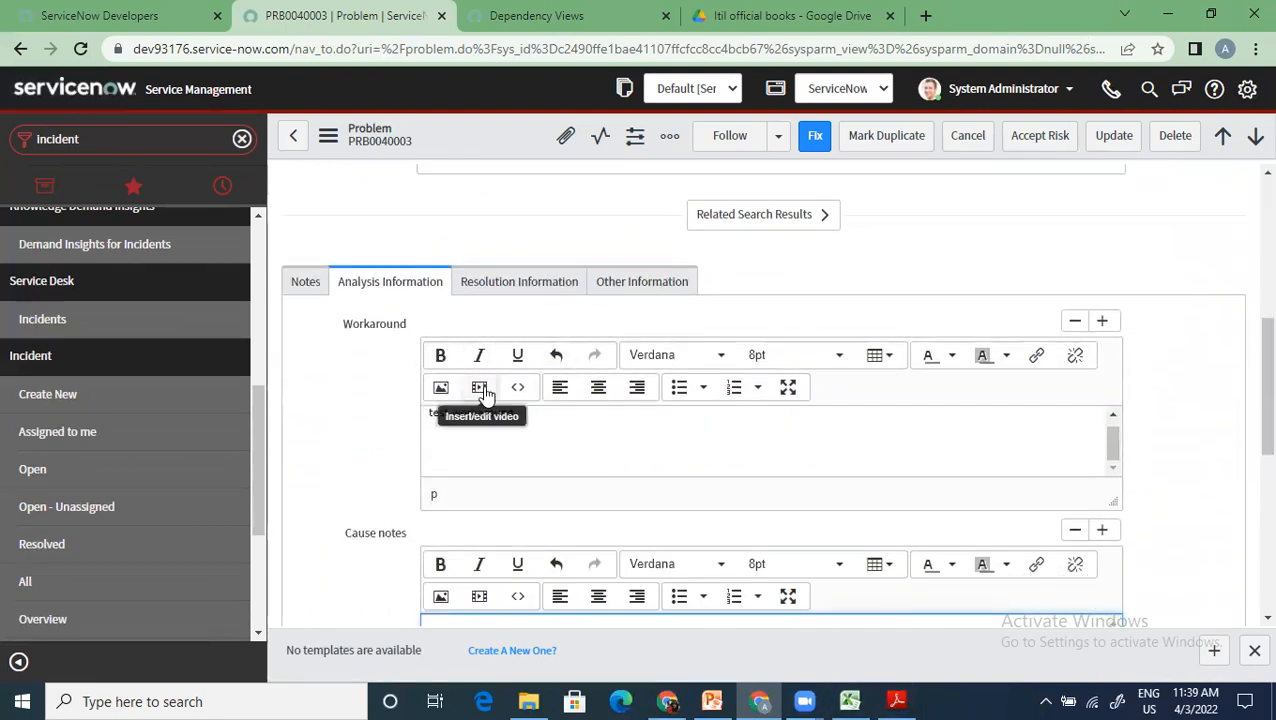
{"action": "left_click", "coordinate": [528, 282]}
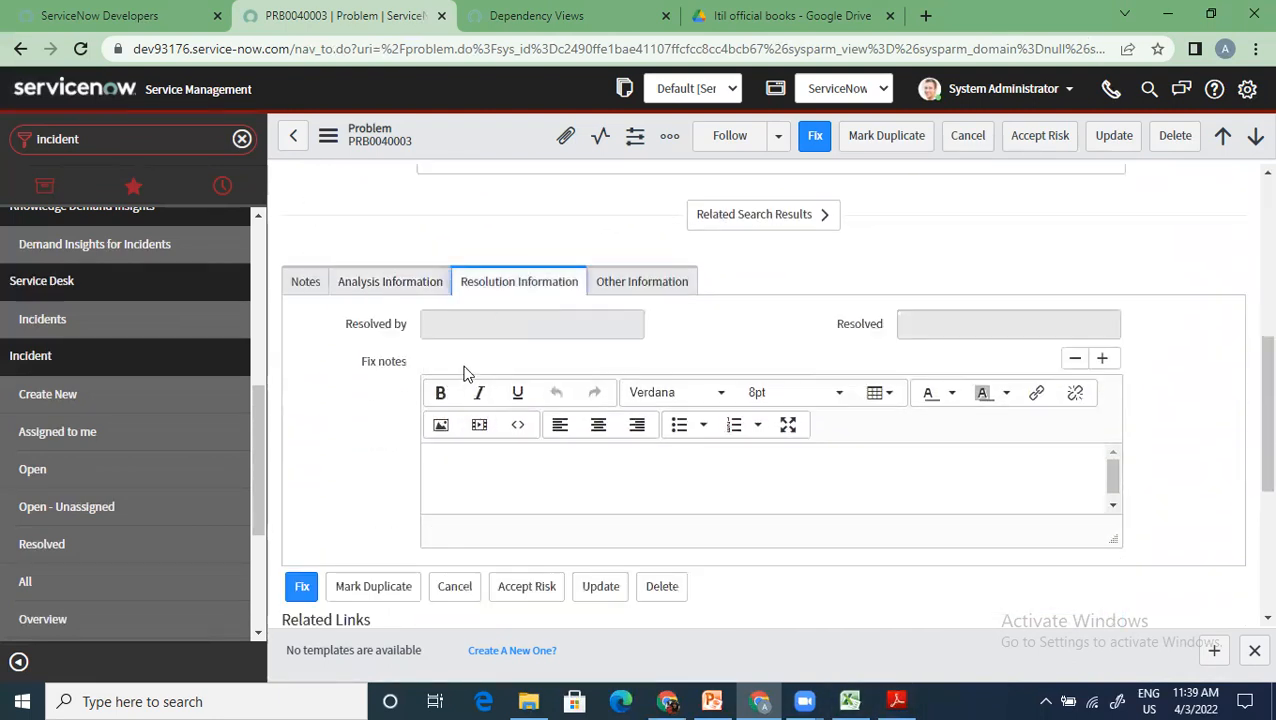
{"action": "left_click", "coordinate": [394, 283]}
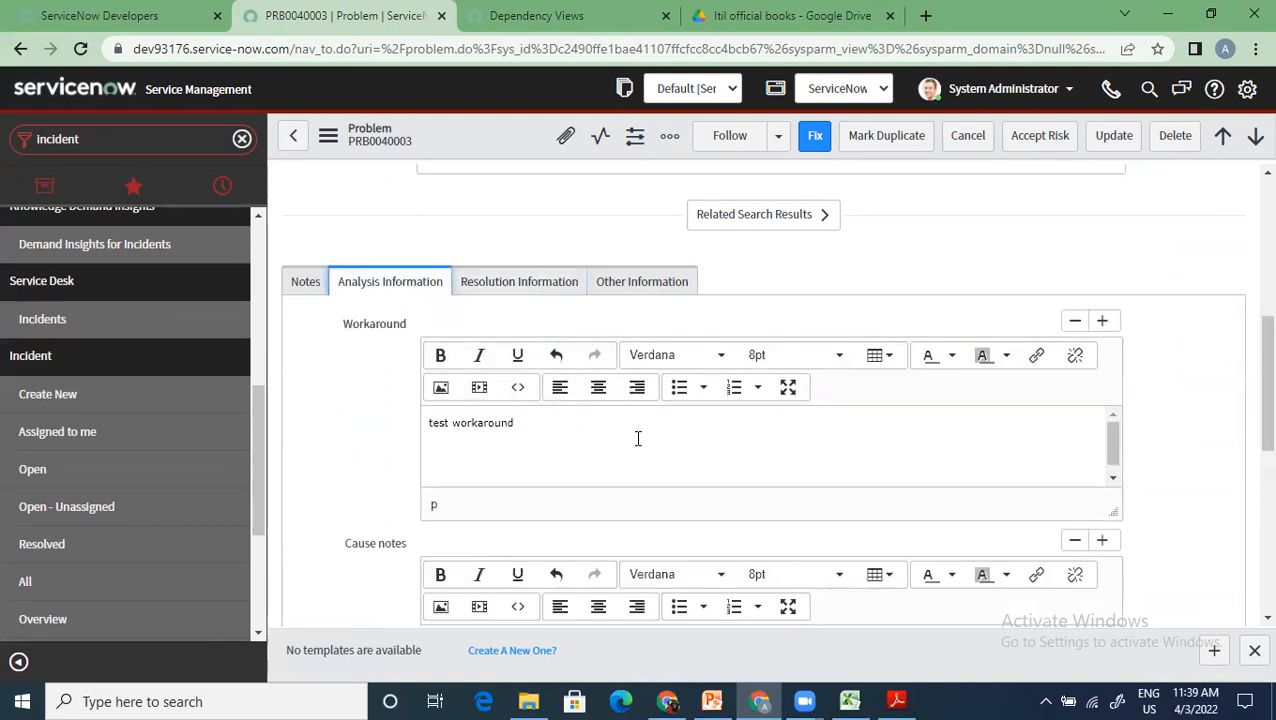
Move the problem to Fix in Progress with the fix notes "test fix notes", keeping the existing cause notes.
{"action": "scroll", "coordinate": [637, 438], "scroll_direction": "up", "scroll_amount": 5}
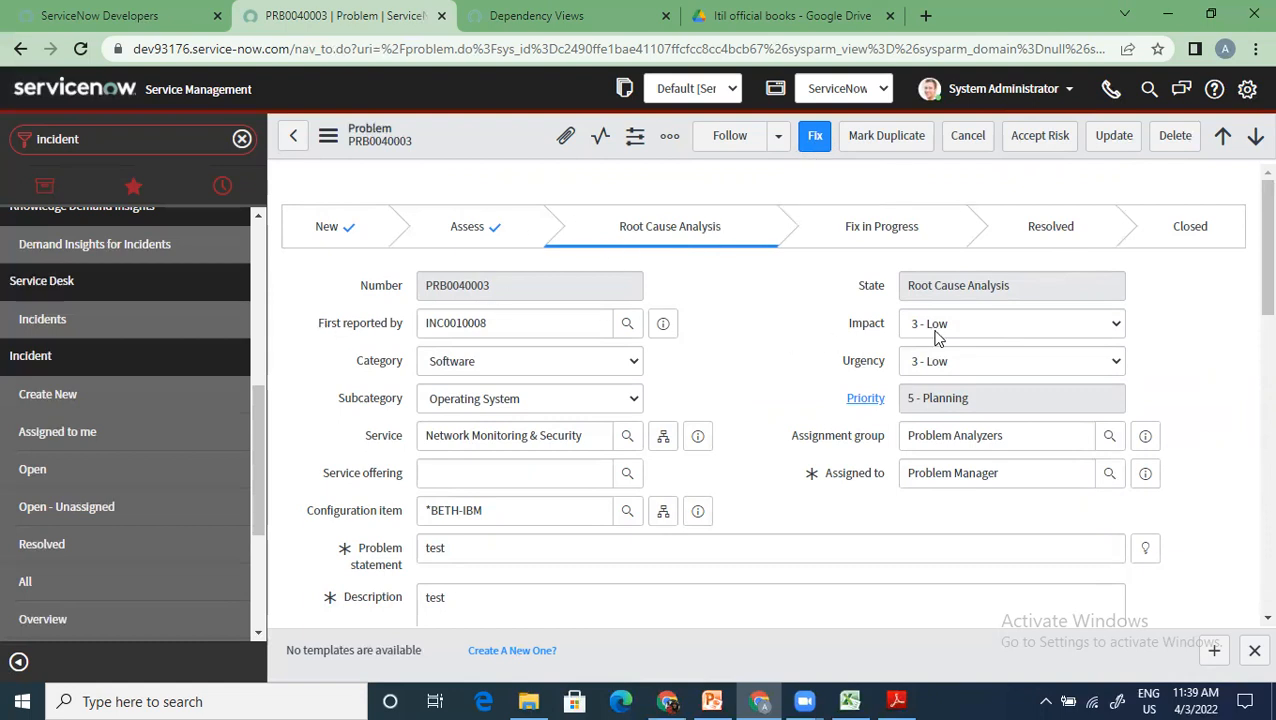
{"action": "left_click", "coordinate": [815, 142]}
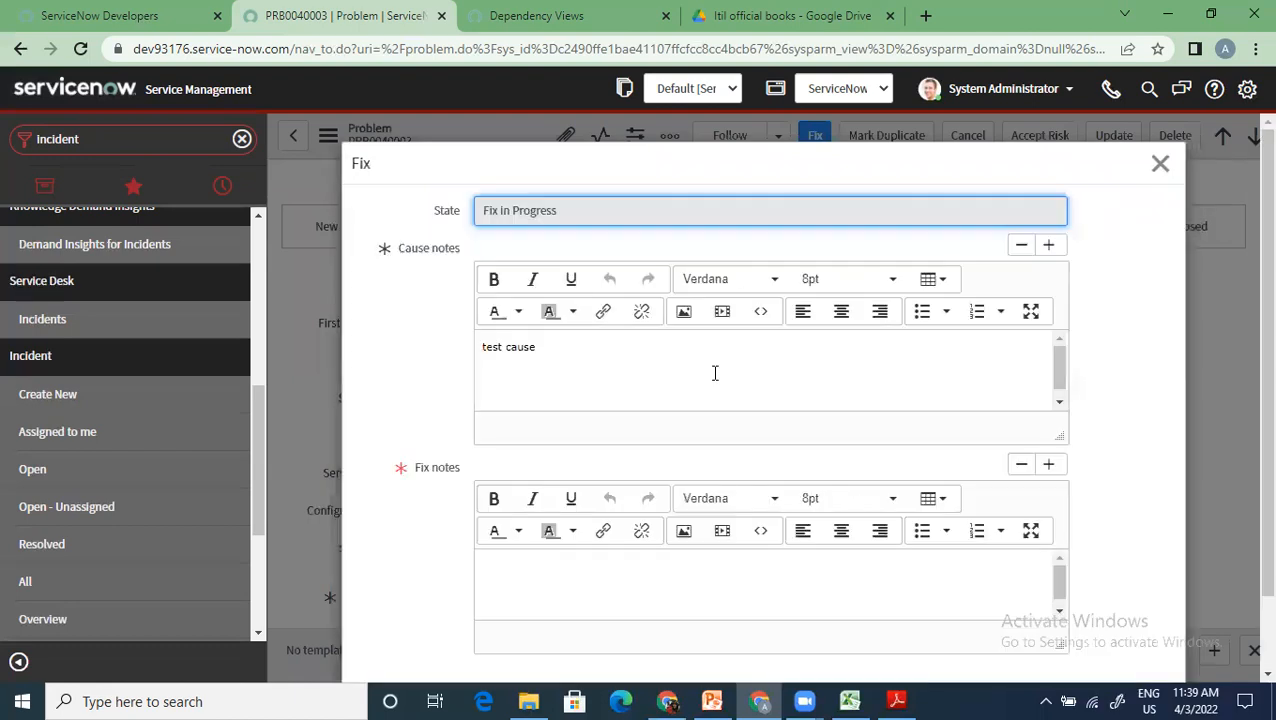
{"action": "scroll", "coordinate": [715, 373], "scroll_direction": "down", "scroll_amount": 1}
{"action": "scroll", "coordinate": [692, 652], "scroll_direction": "down", "scroll_amount": 2}
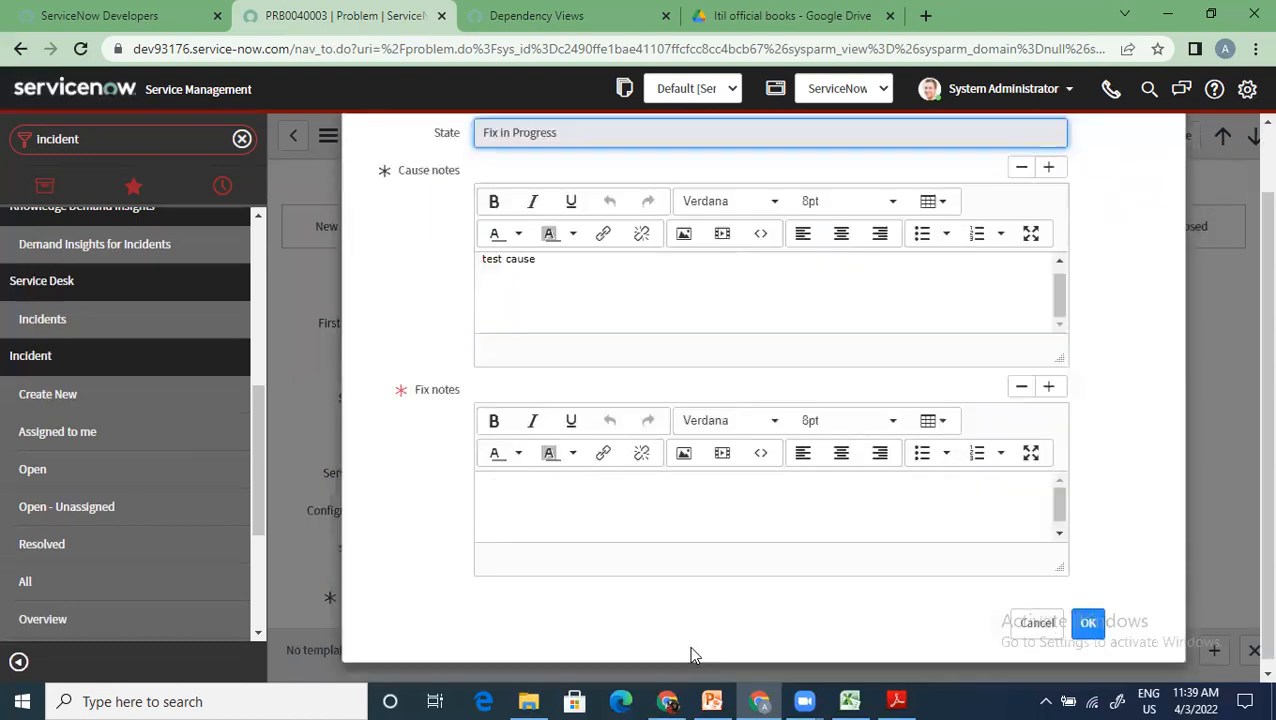
{"action": "scroll", "coordinate": [629, 450], "scroll_direction": "up", "scroll_amount": 2}
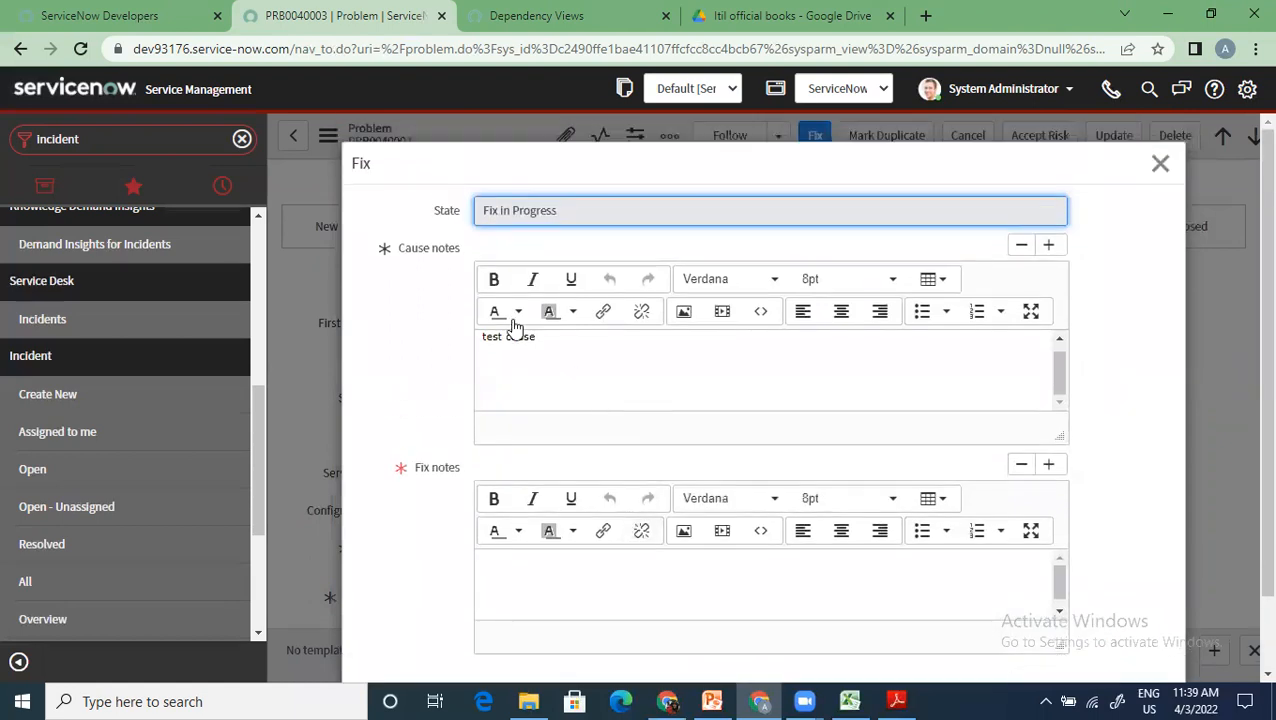
{"action": "left_click", "coordinate": [587, 563]}
{"action": "type", "text": "test fix notes"}
{"action": "scroll", "coordinate": [587, 563], "scroll_direction": "down", "scroll_amount": 2}
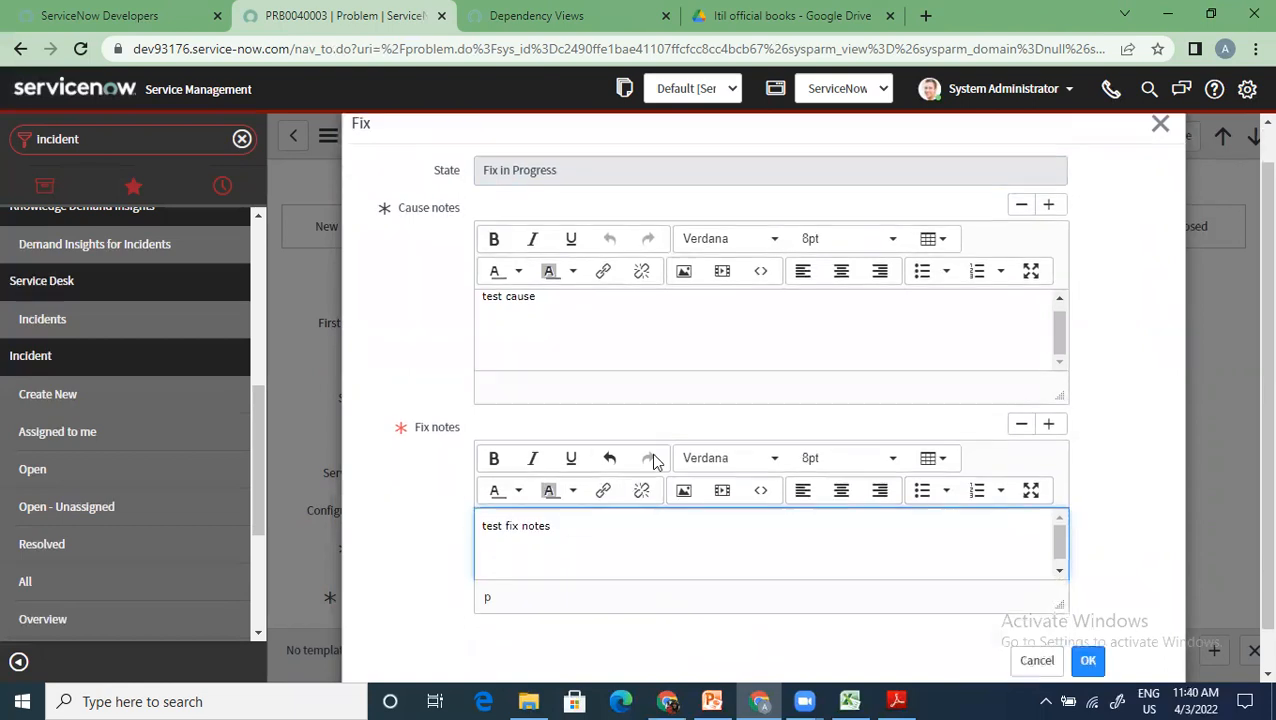
{"action": "left_click", "coordinate": [1092, 613]}
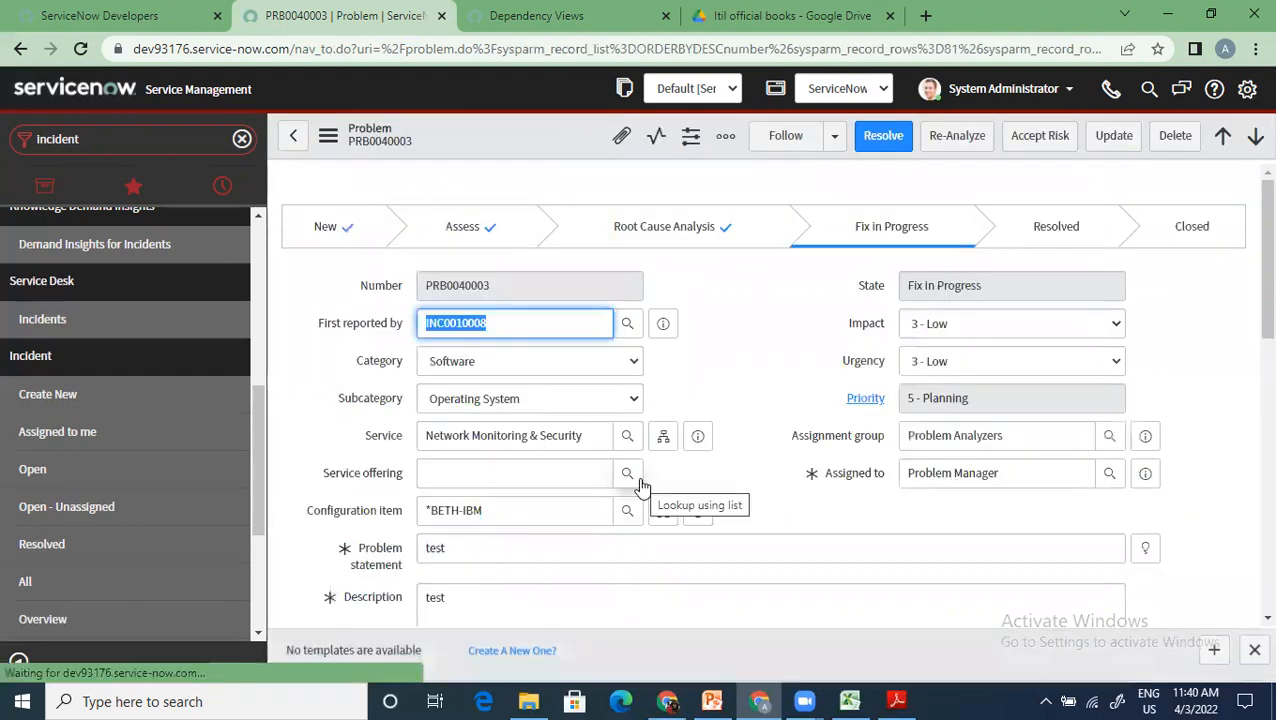
Review the problem's workaround, cause notes, related links and problem tasks list.
{"action": "scroll", "coordinate": [641, 485], "scroll_direction": "down", "scroll_amount": 9}
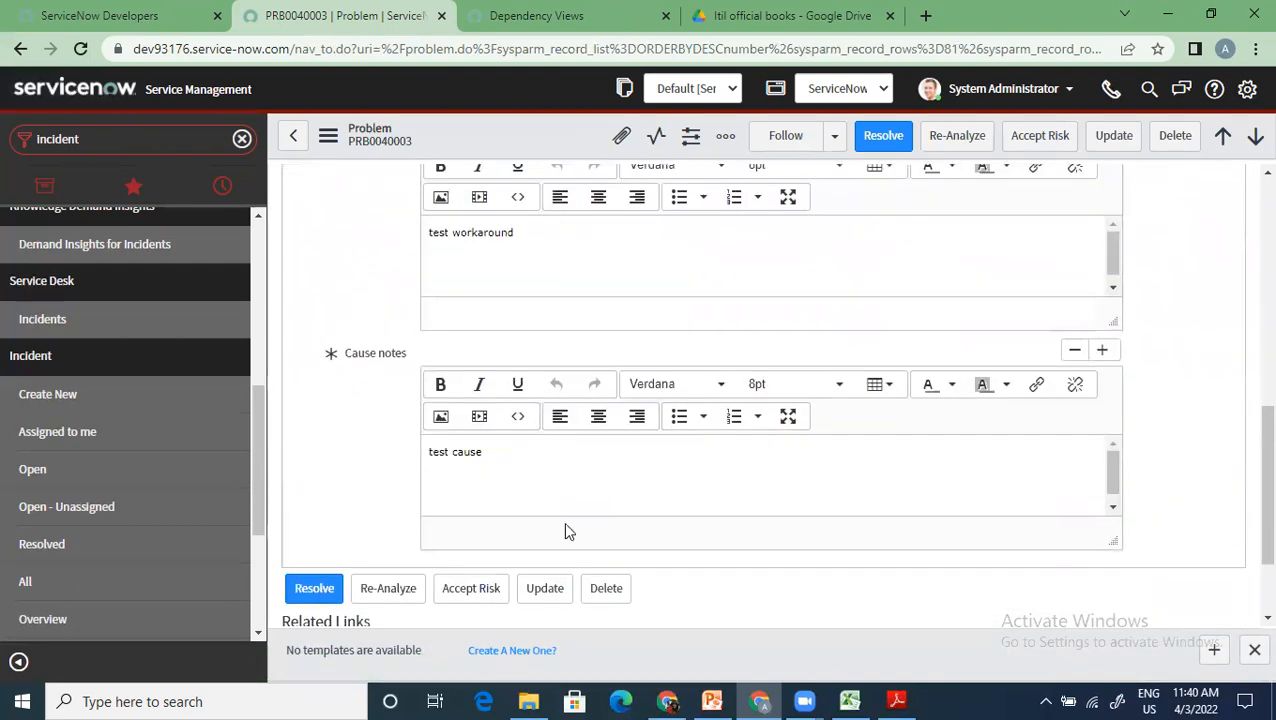
{"action": "scroll", "coordinate": [480, 480], "scroll_direction": "down", "scroll_amount": 4}
{"action": "scroll", "coordinate": [407, 437], "scroll_direction": "up", "scroll_amount": 4}
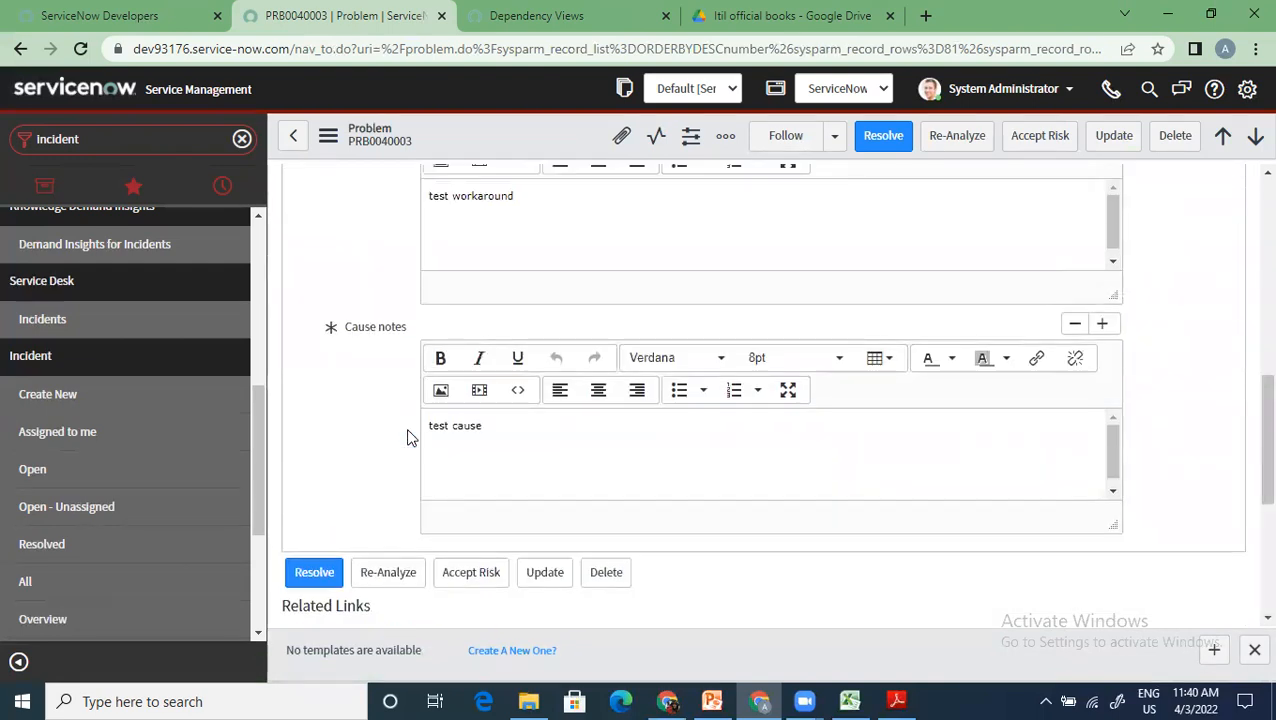
{"action": "scroll", "coordinate": [407, 437], "scroll_direction": "up", "scroll_amount": 10}
{"action": "scroll", "coordinate": [407, 437], "scroll_direction": "down", "scroll_amount": 13}
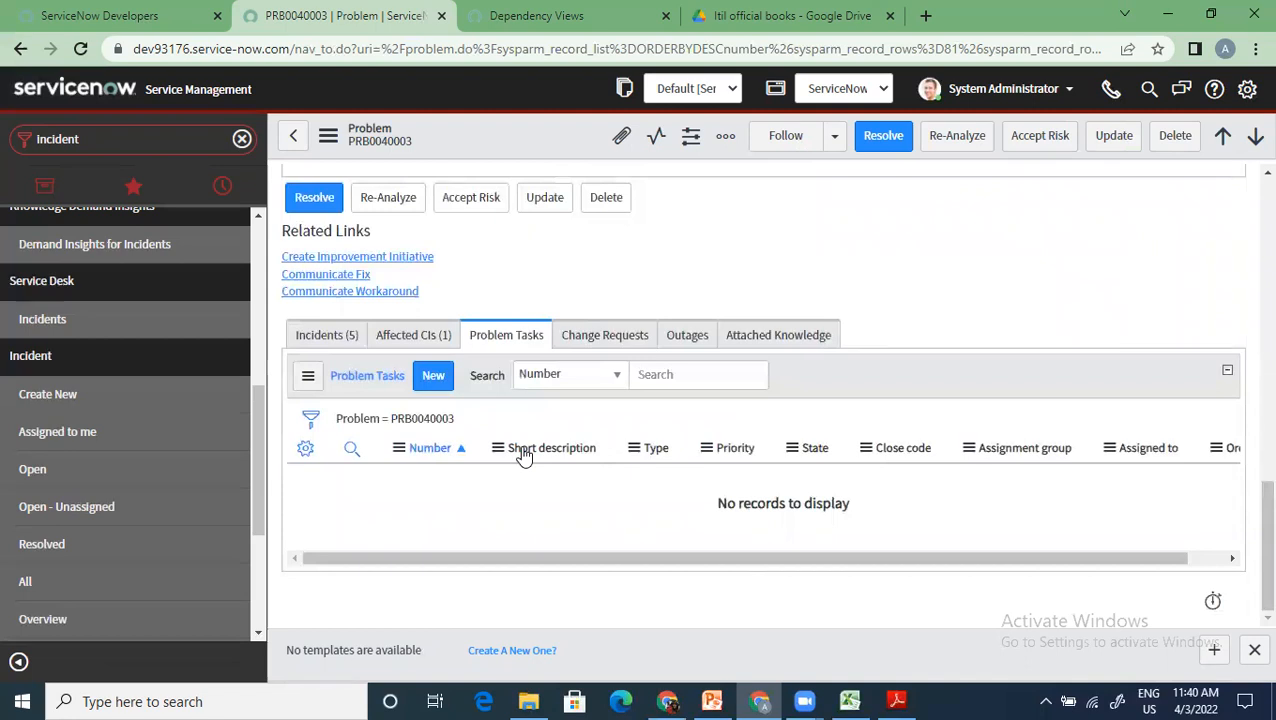
{"action": "scroll", "coordinate": [521, 455], "scroll_direction": "up", "scroll_amount": 3}
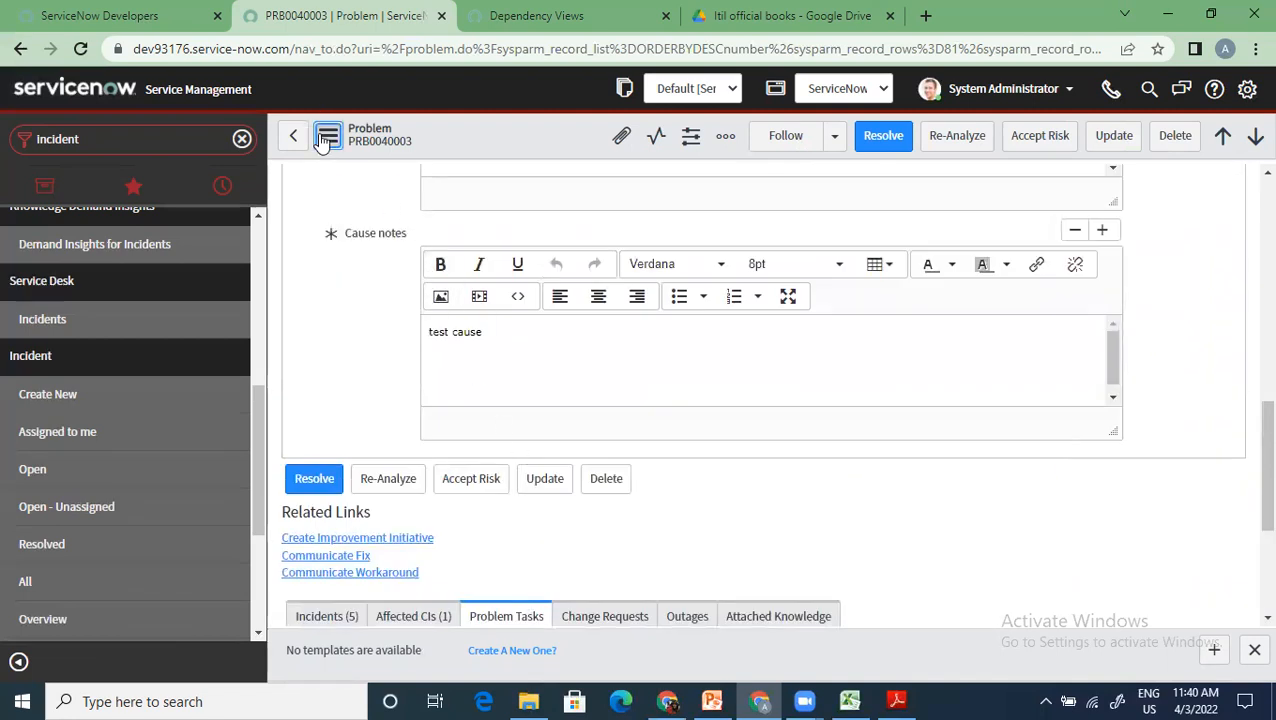
Examine the additional actions available for the problem, including the options for creating normal, standard and emergency changes.
{"action": "left_click", "coordinate": [327, 137]}
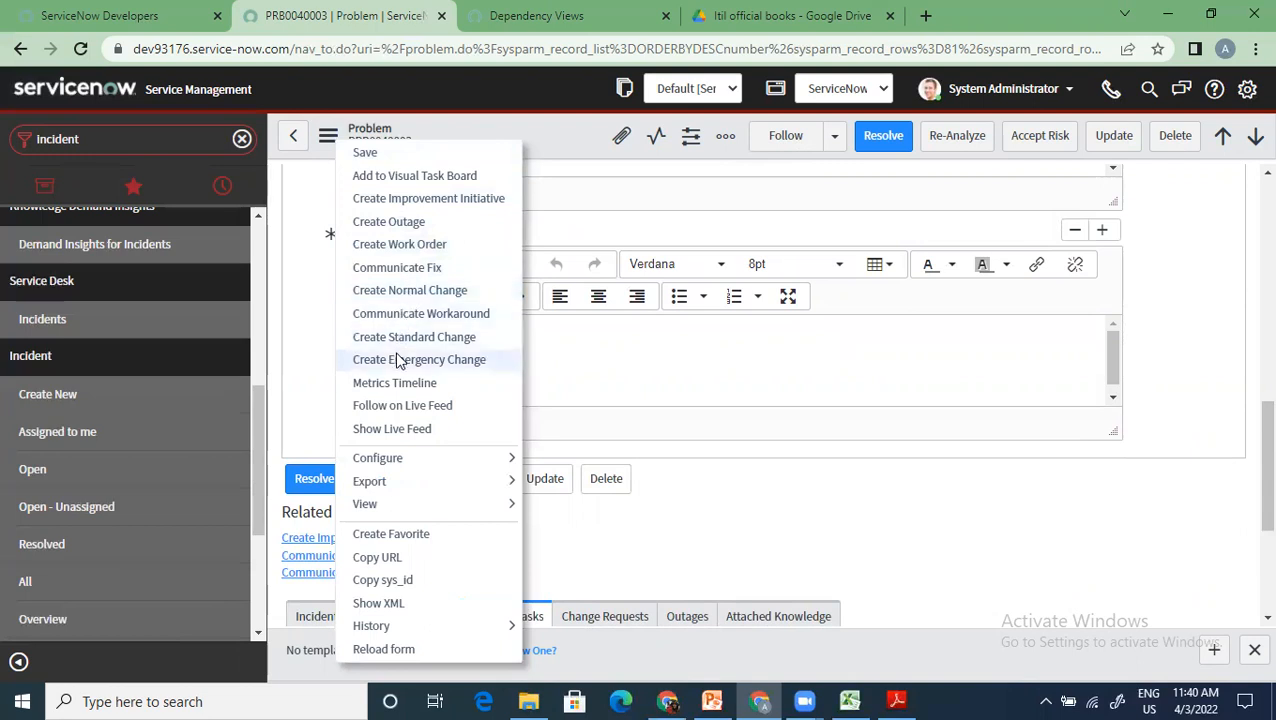
{"action": "left_click", "coordinate": [1028, 405]}
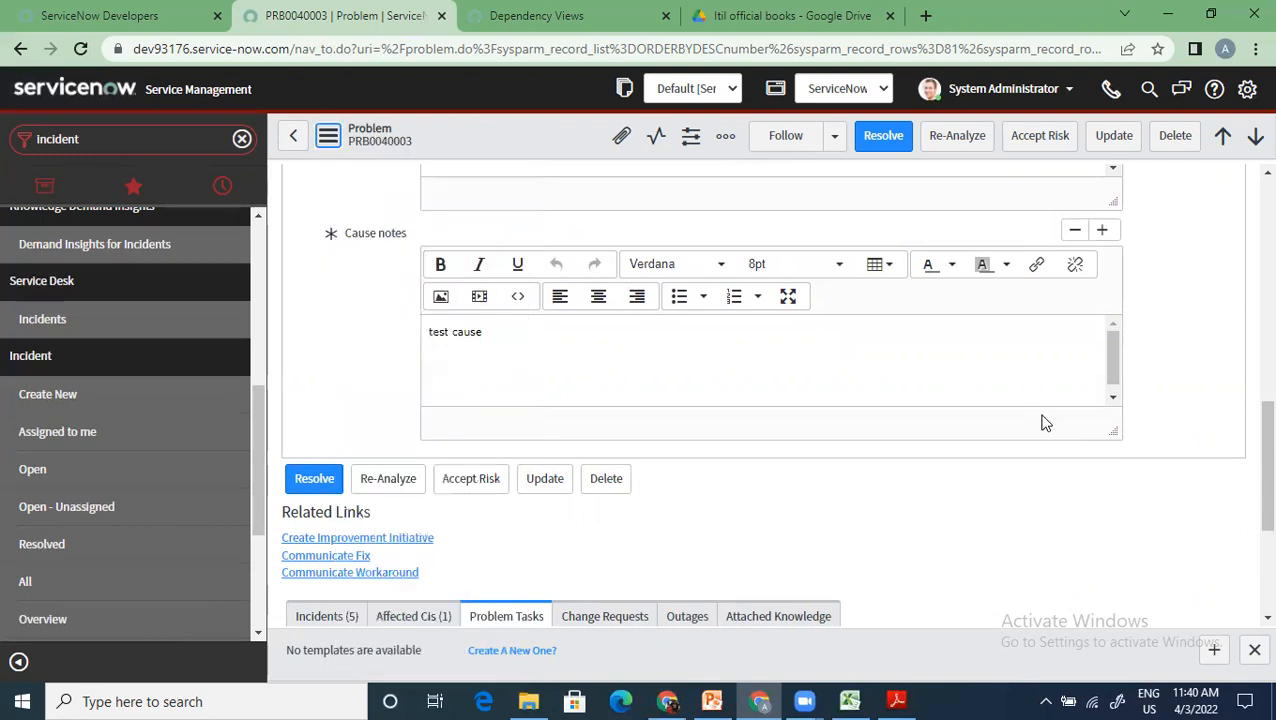
{"action": "left_click", "coordinate": [330, 140]}
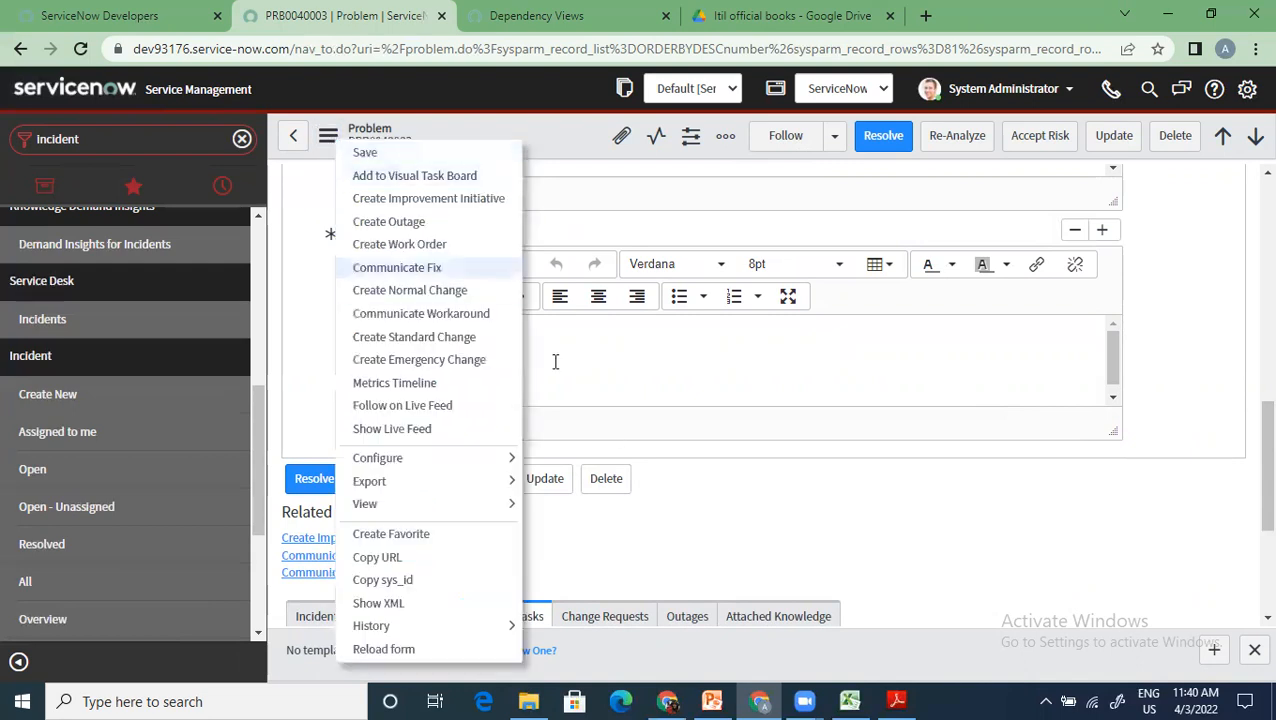
{"action": "left_click", "coordinate": [934, 555]}
Check the problem tasks list and the current state, then resolve the problem.
{"action": "scroll", "coordinate": [985, 586], "scroll_direction": "down", "scroll_amount": 3}
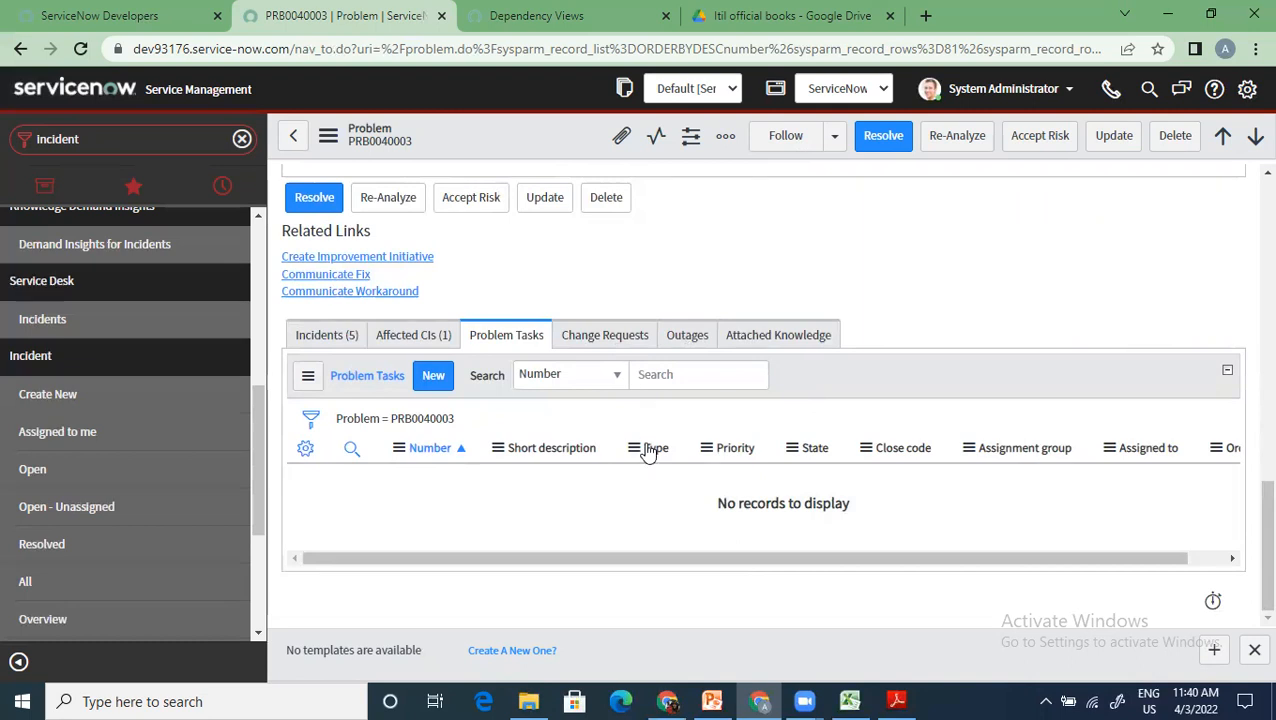
{"action": "scroll", "coordinate": [620, 450], "scroll_direction": "up", "scroll_amount": 10}
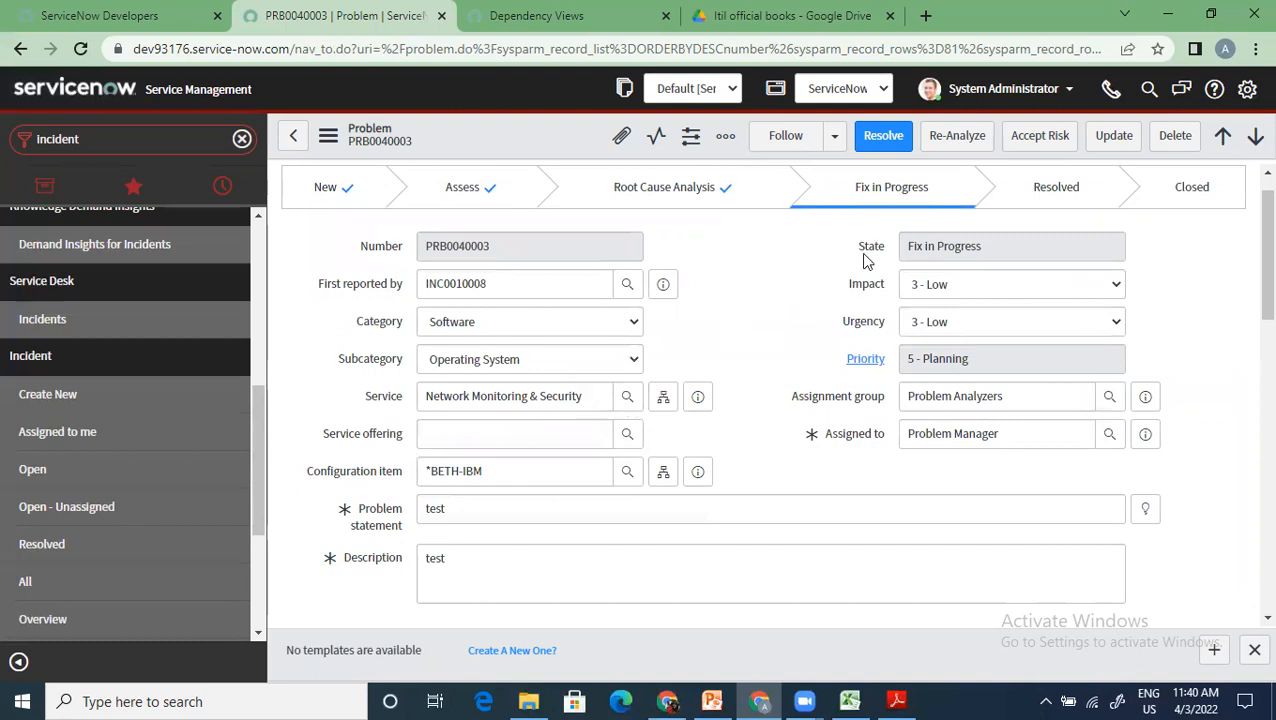
{"action": "scroll", "coordinate": [703, 462], "scroll_direction": "up", "scroll_amount": 1}
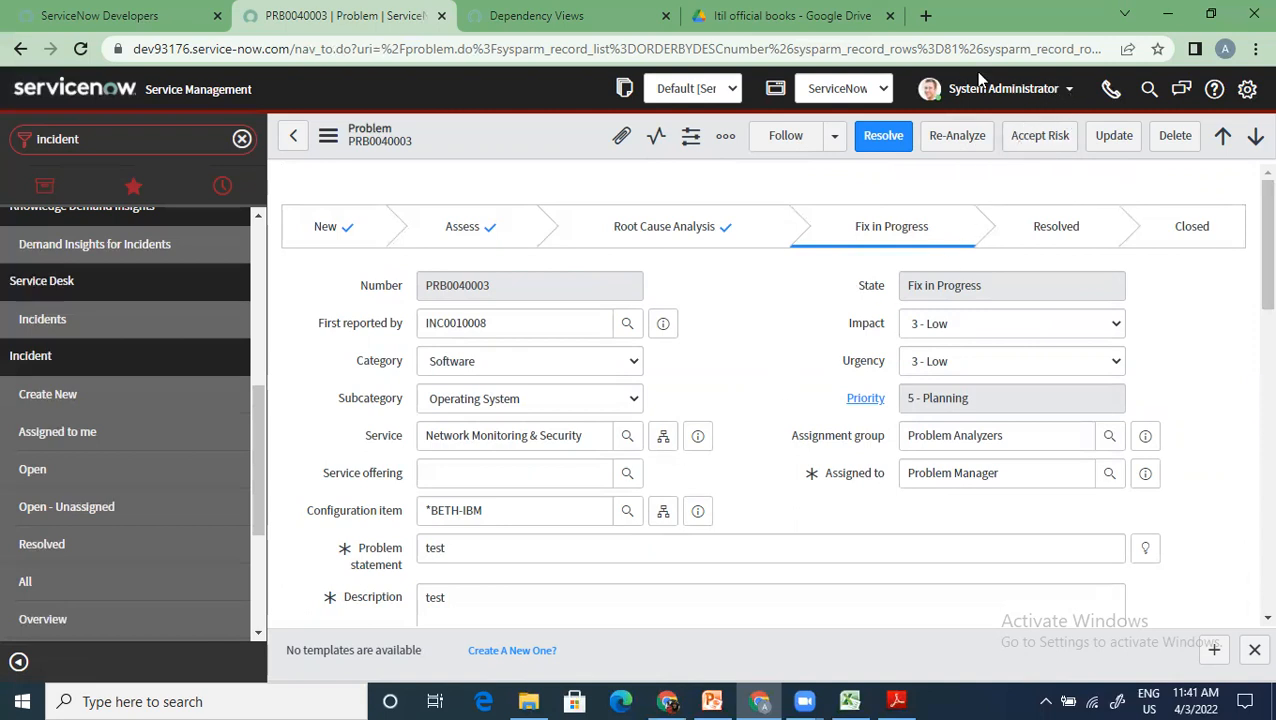
{"action": "left_click", "coordinate": [884, 140]}
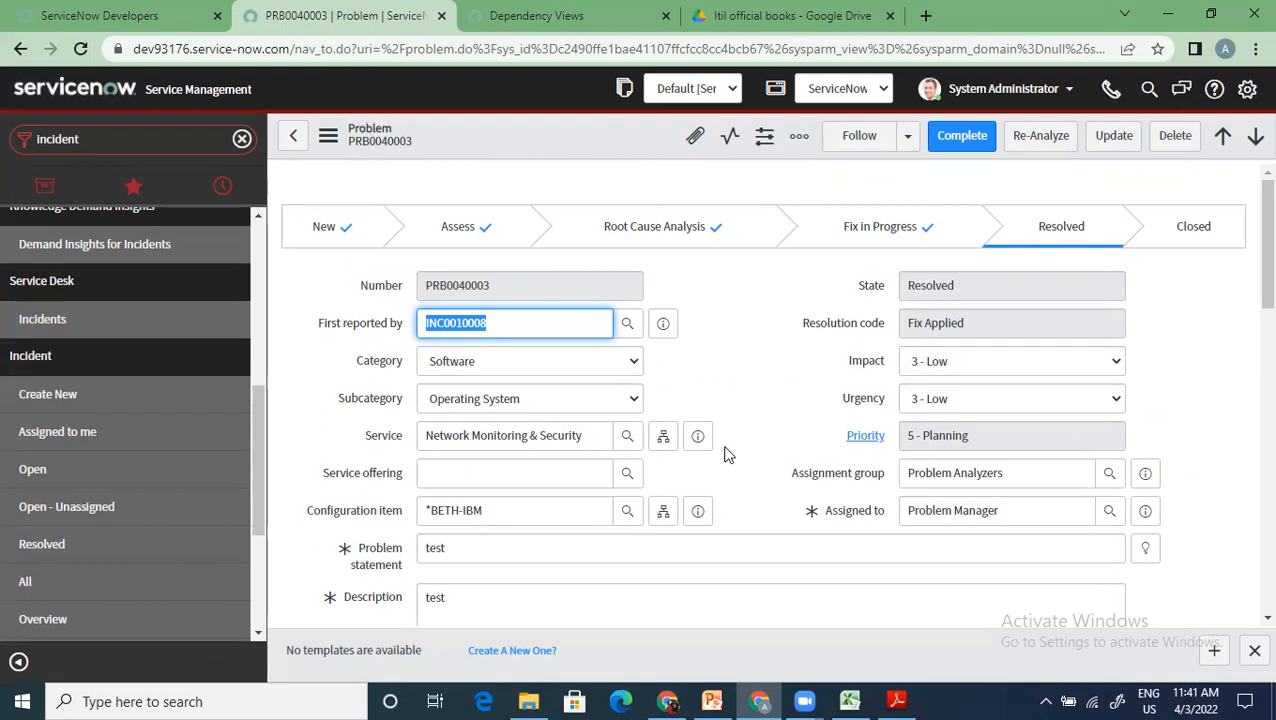
Look over the resolved problem's notes and related lists, then complete the problem to close it.
{"action": "scroll", "coordinate": [612, 455], "scroll_direction": "down", "scroll_amount": 7}
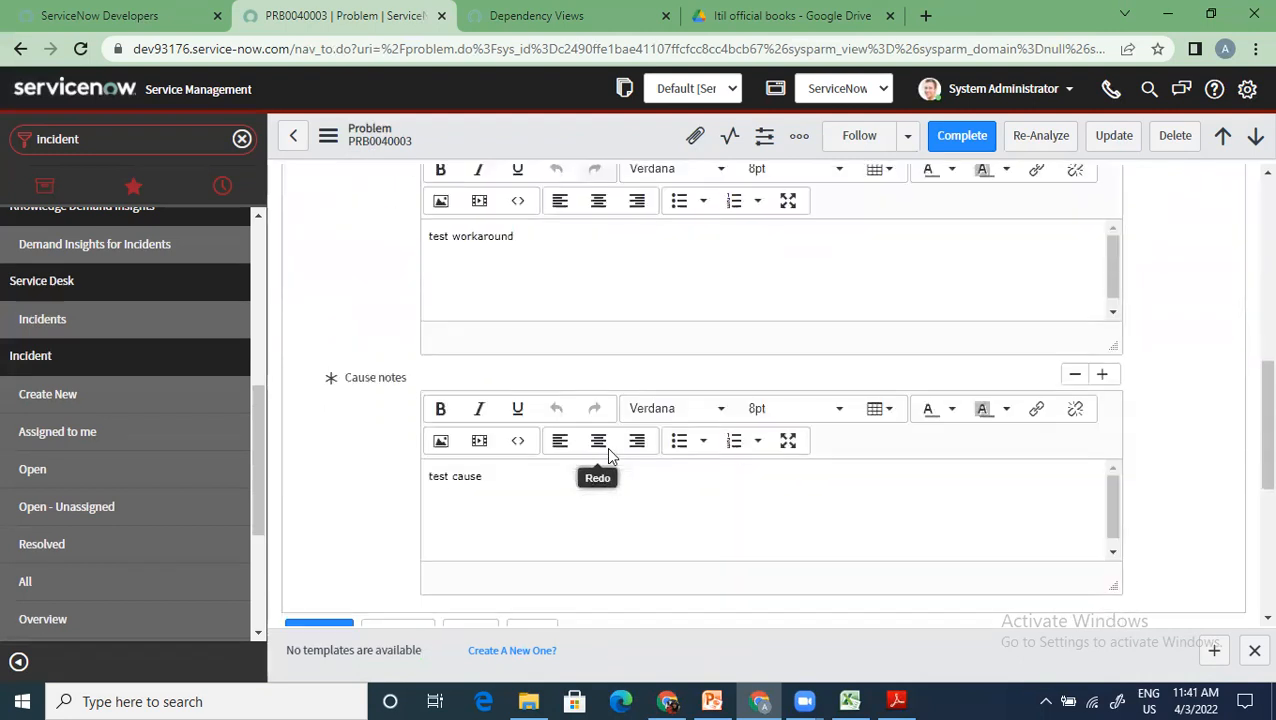
{"action": "scroll", "coordinate": [610, 455], "scroll_direction": "down", "scroll_amount": 3}
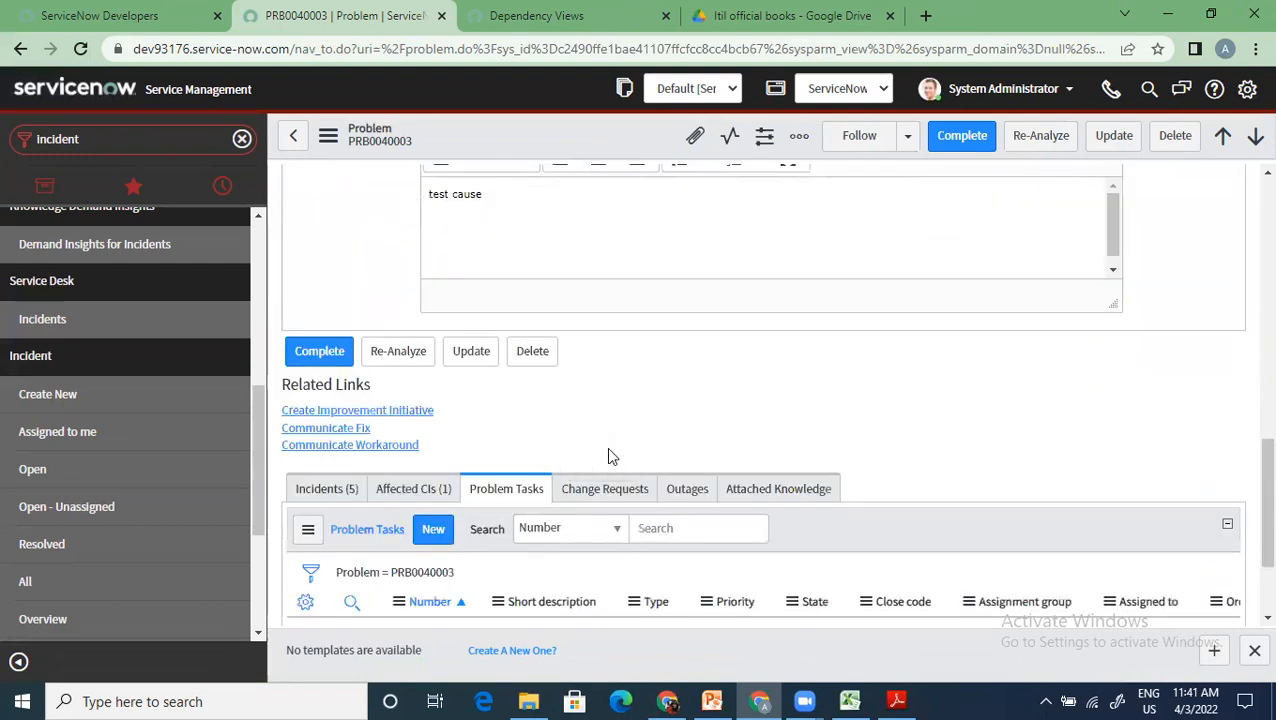
{"action": "scroll", "coordinate": [612, 457], "scroll_direction": "down", "scroll_amount": 3}
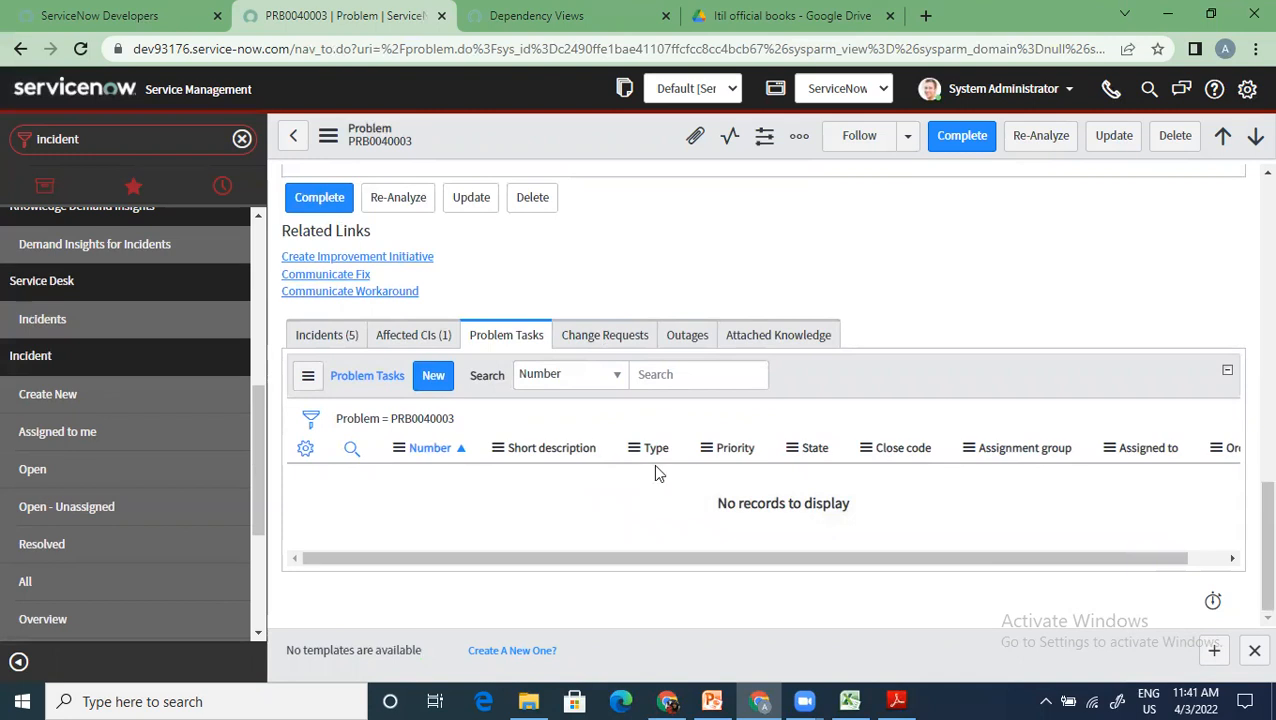
{"action": "scroll", "coordinate": [706, 515], "scroll_direction": "up", "scroll_amount": 10}
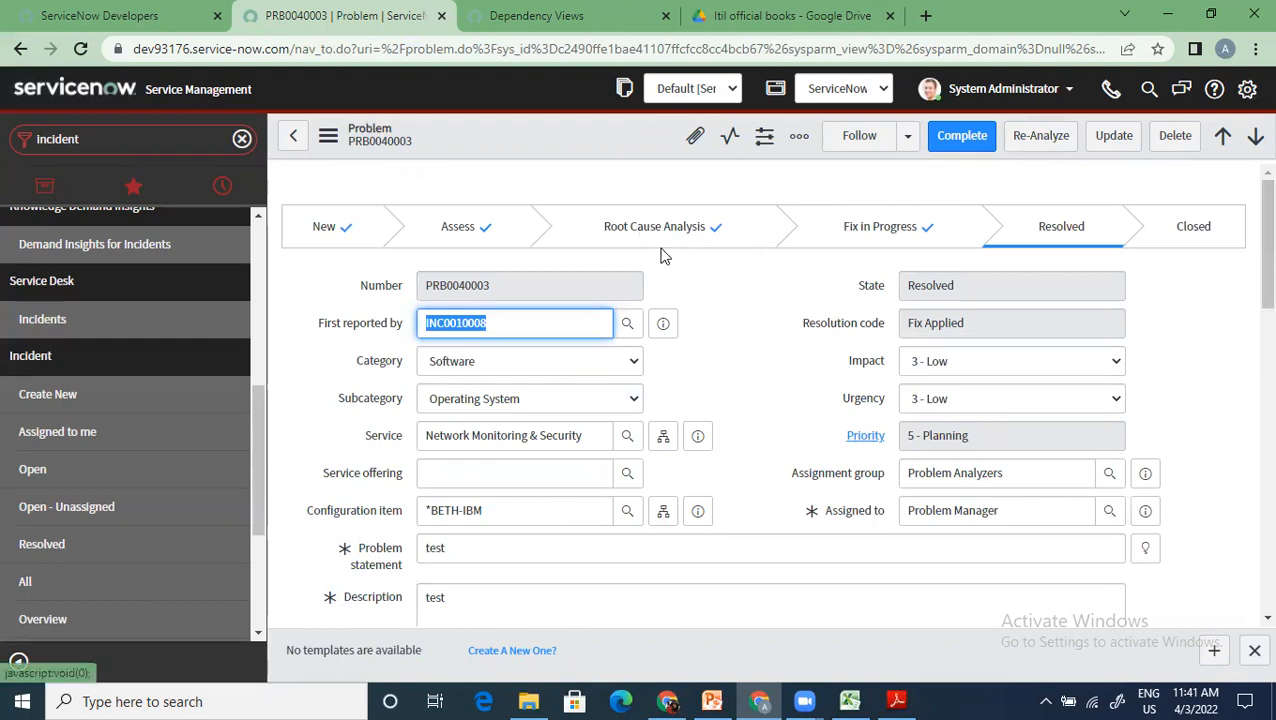
{"action": "left_click", "coordinate": [966, 145]}
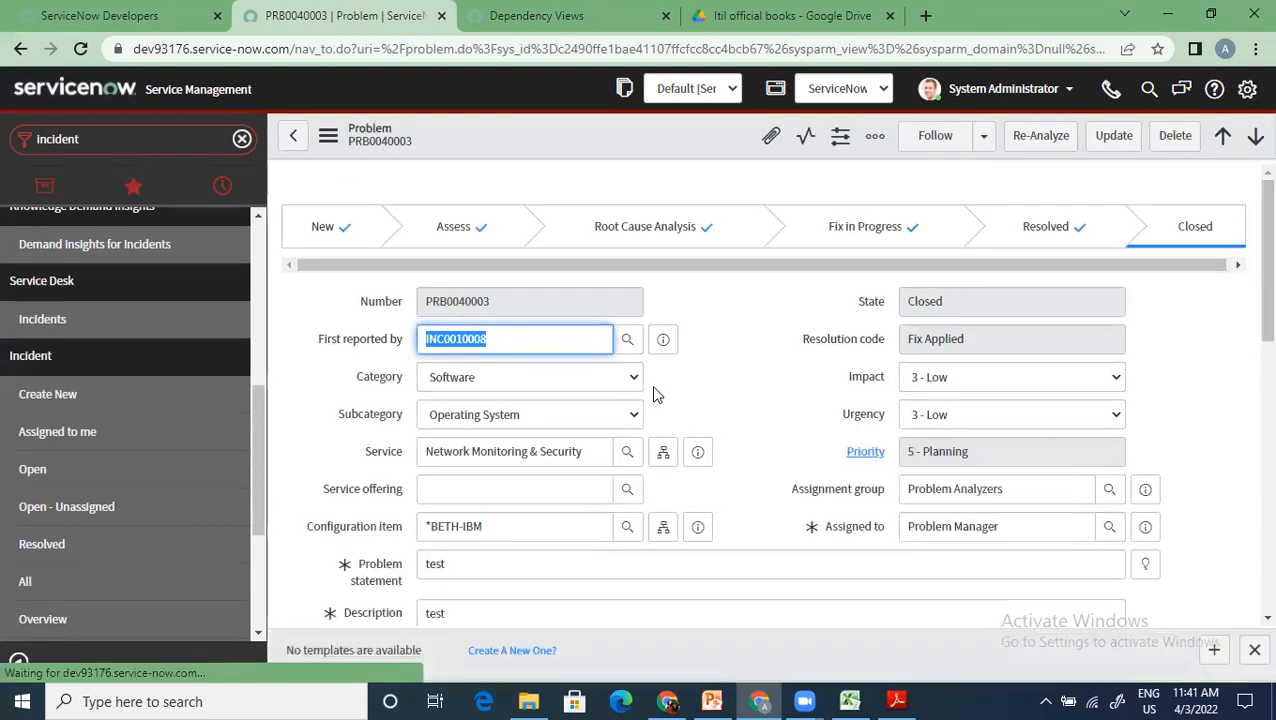
Review the closed problem's analysis, resolution and other information, as well as its notes.
{"action": "scroll", "coordinate": [655, 393], "scroll_direction": "down", "scroll_amount": 4}
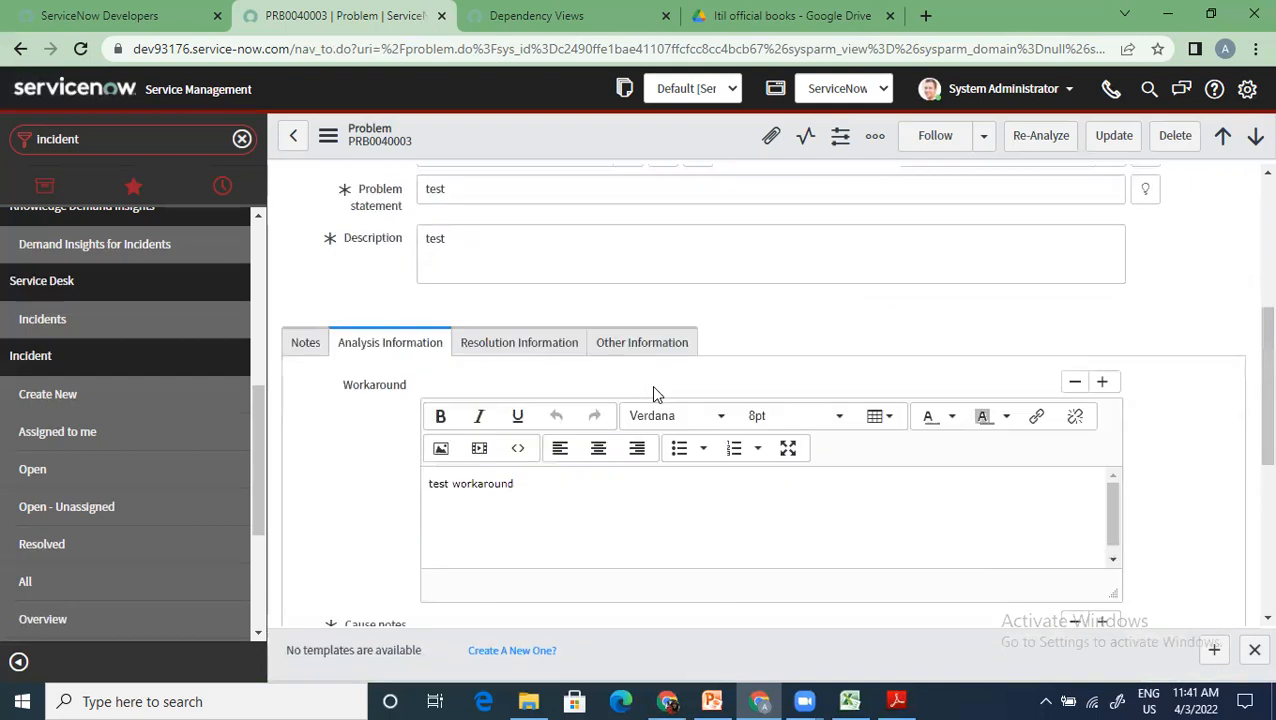
{"action": "scroll", "coordinate": [655, 393], "scroll_direction": "down", "scroll_amount": 2}
{"action": "scroll", "coordinate": [588, 329], "scroll_direction": "up", "scroll_amount": 3}
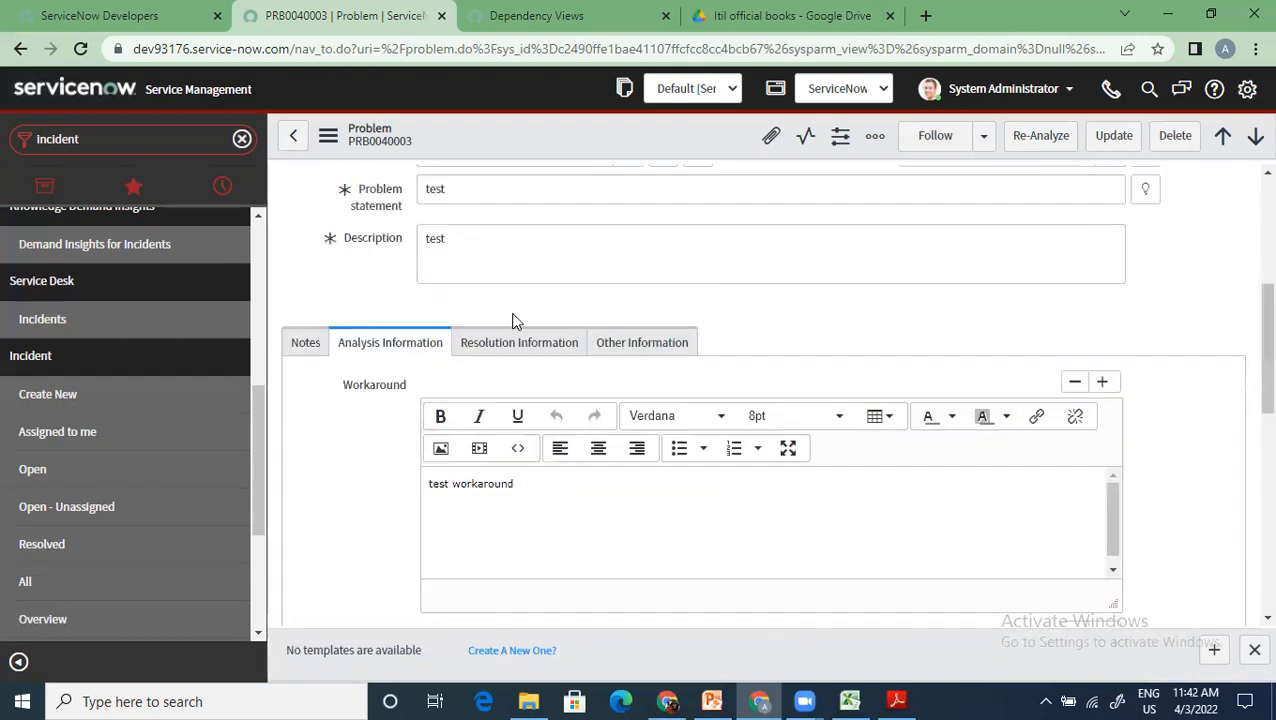
{"action": "left_click", "coordinate": [515, 344]}
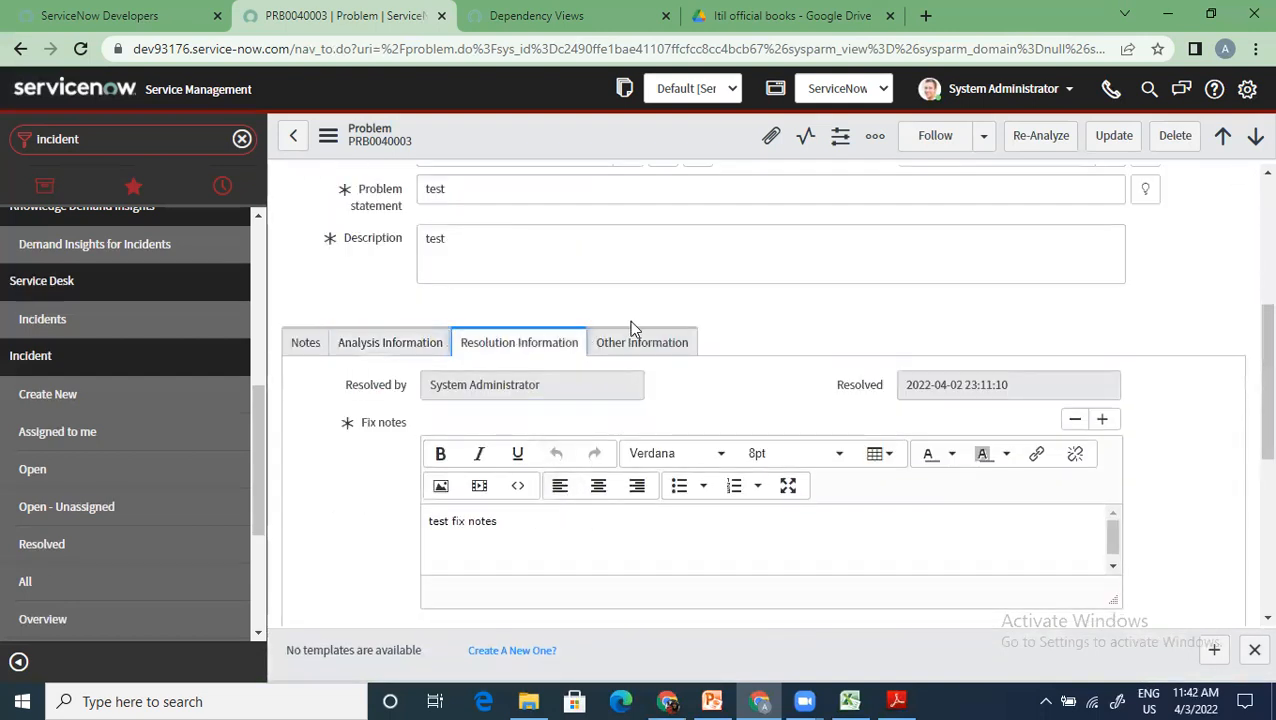
{"action": "left_click", "coordinate": [665, 343]}
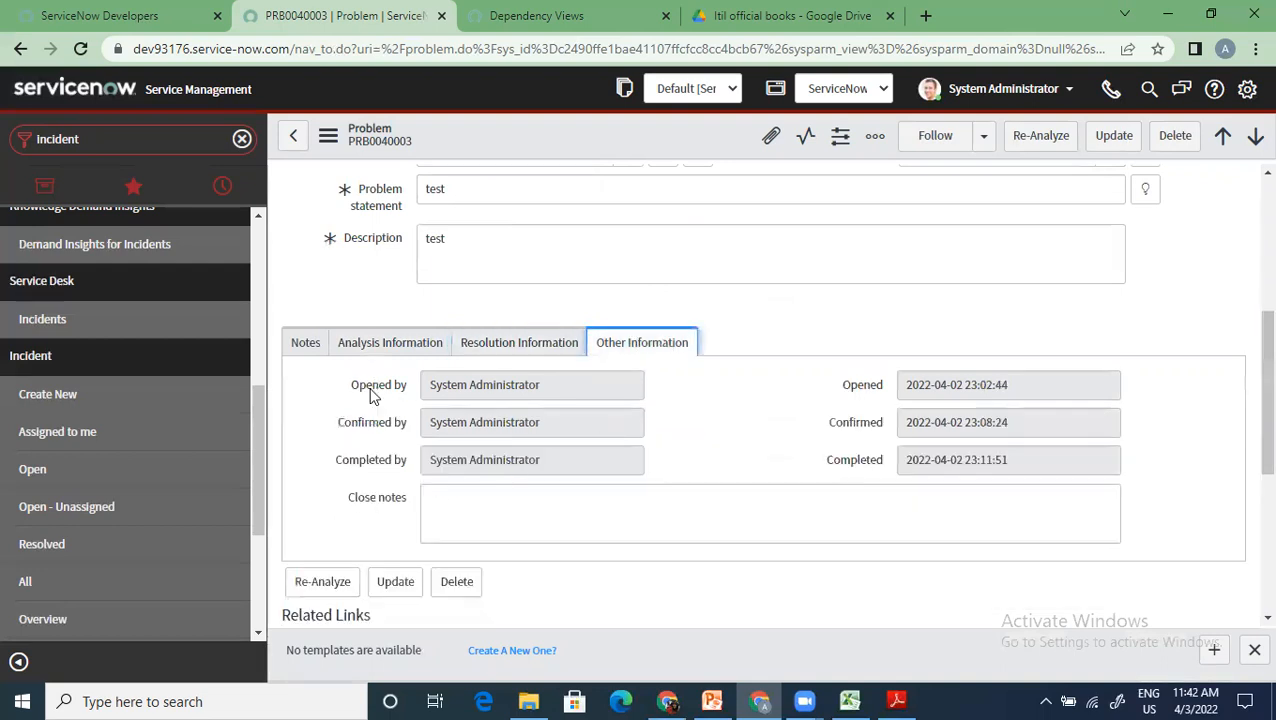
{"action": "left_click", "coordinate": [306, 344]}
{"action": "left_click", "coordinate": [398, 345]}
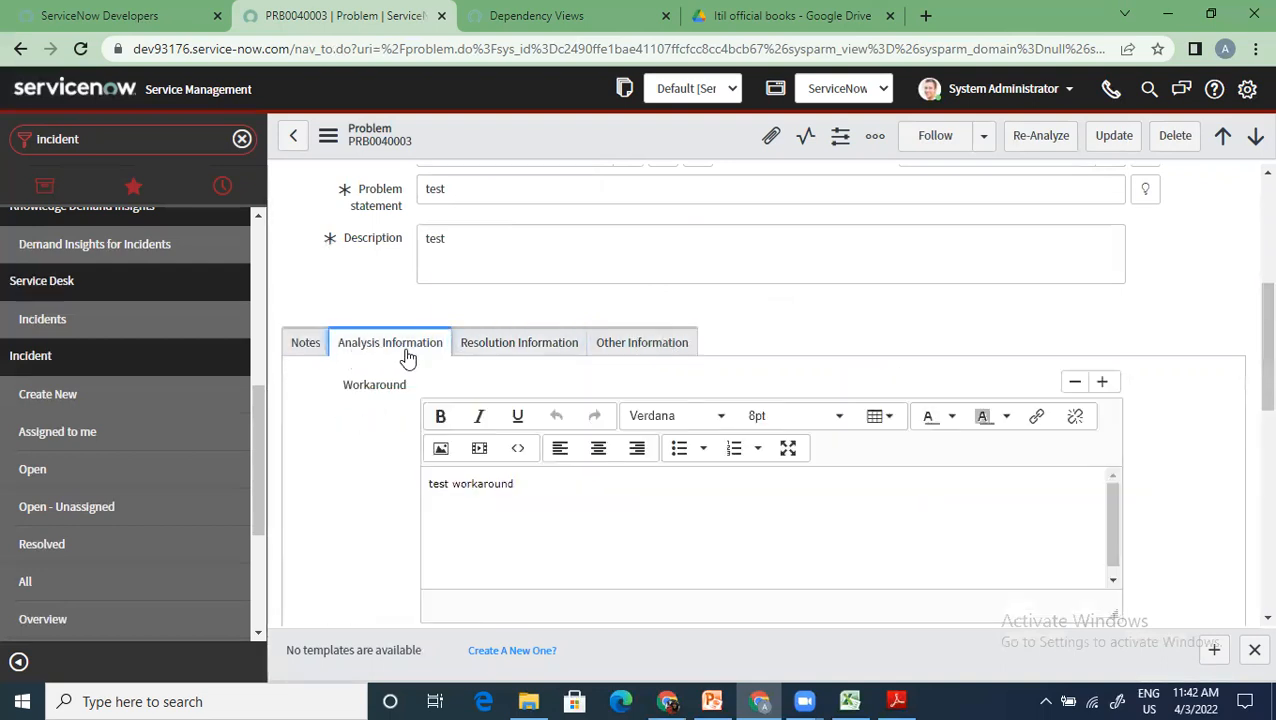
Review the incidents linked to the closed problem, along with its workaround and cause notes.
{"action": "scroll", "coordinate": [418, 387], "scroll_direction": "down", "scroll_amount": 4}
{"action": "scroll", "coordinate": [418, 387], "scroll_direction": "down", "scroll_amount": 4}
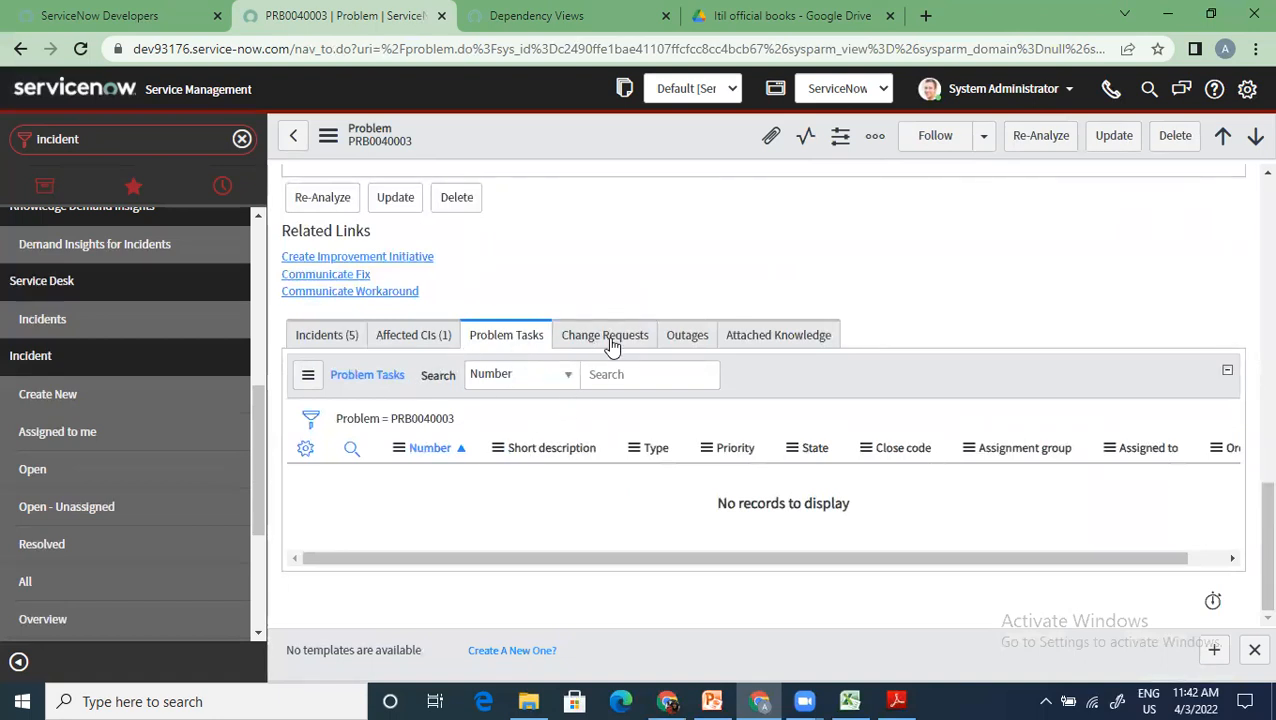
{"action": "left_click", "coordinate": [340, 335]}
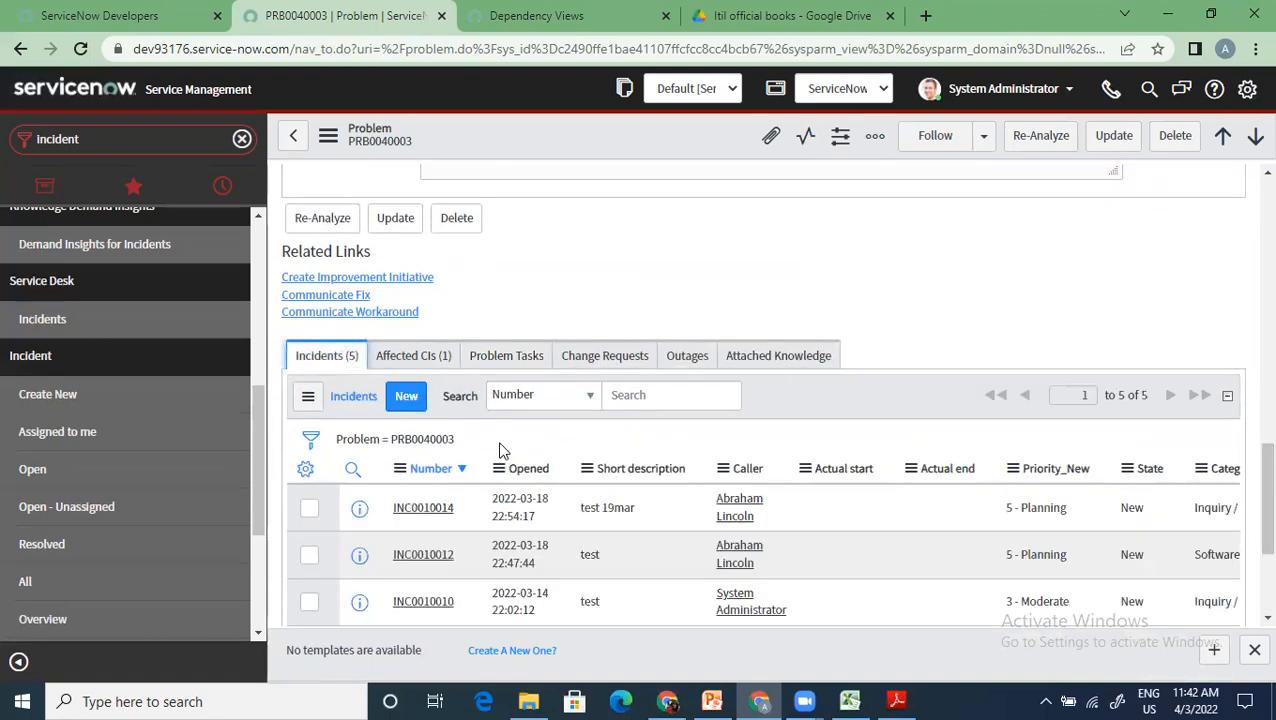
{"action": "scroll", "coordinate": [502, 449], "scroll_direction": "down", "scroll_amount": 3}
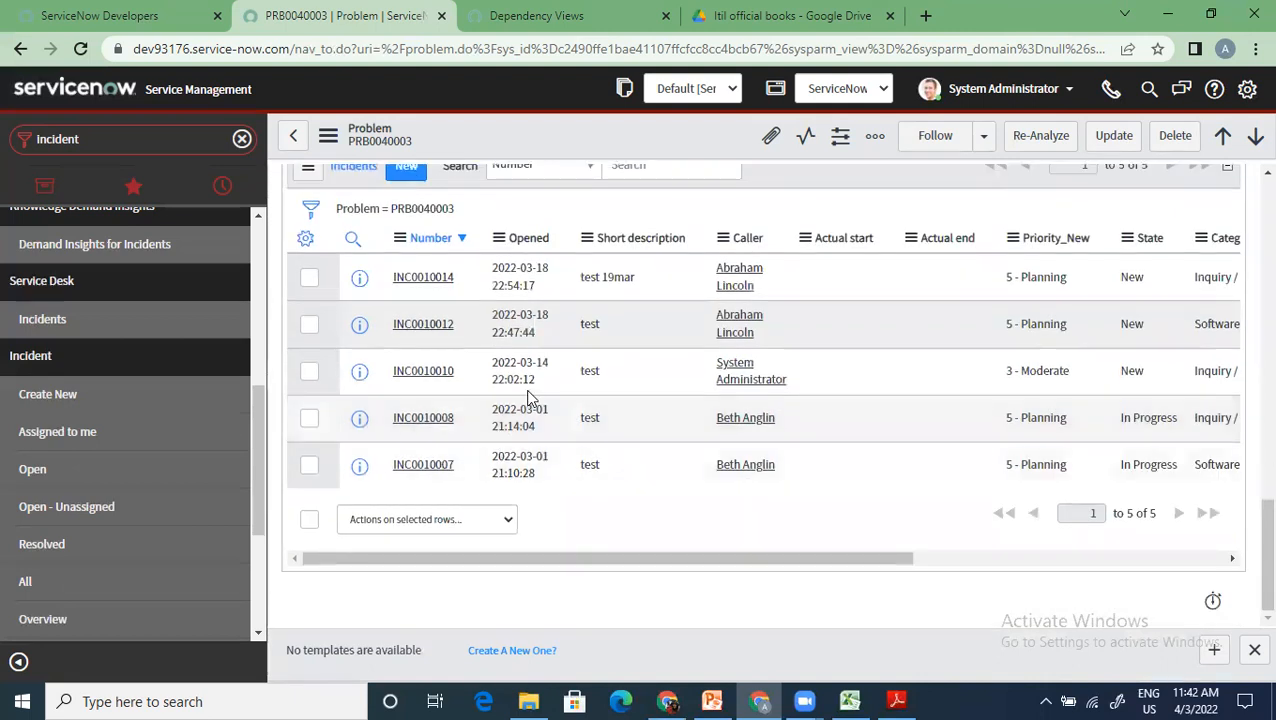
{"action": "scroll", "coordinate": [526, 410], "scroll_direction": "up", "scroll_amount": 1}
{"action": "scroll", "coordinate": [526, 387], "scroll_direction": "up", "scroll_amount": 1}
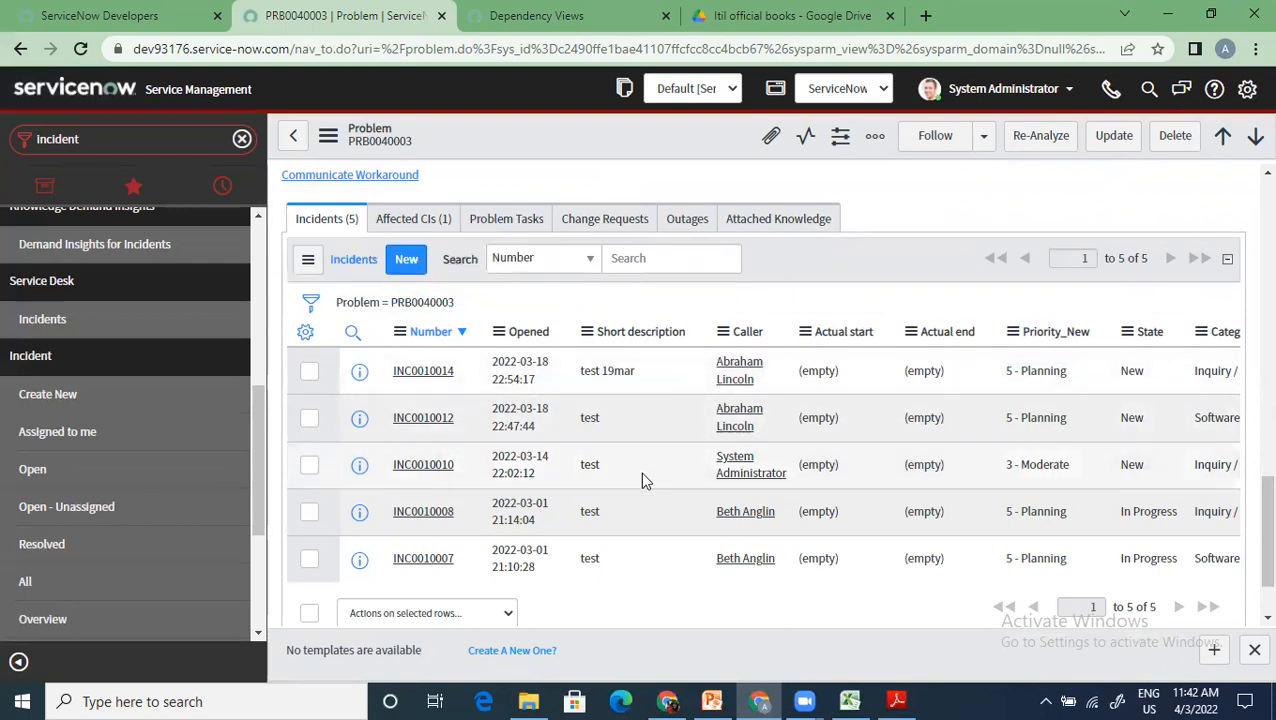
{"action": "scroll", "coordinate": [533, 425], "scroll_direction": "up", "scroll_amount": 2}
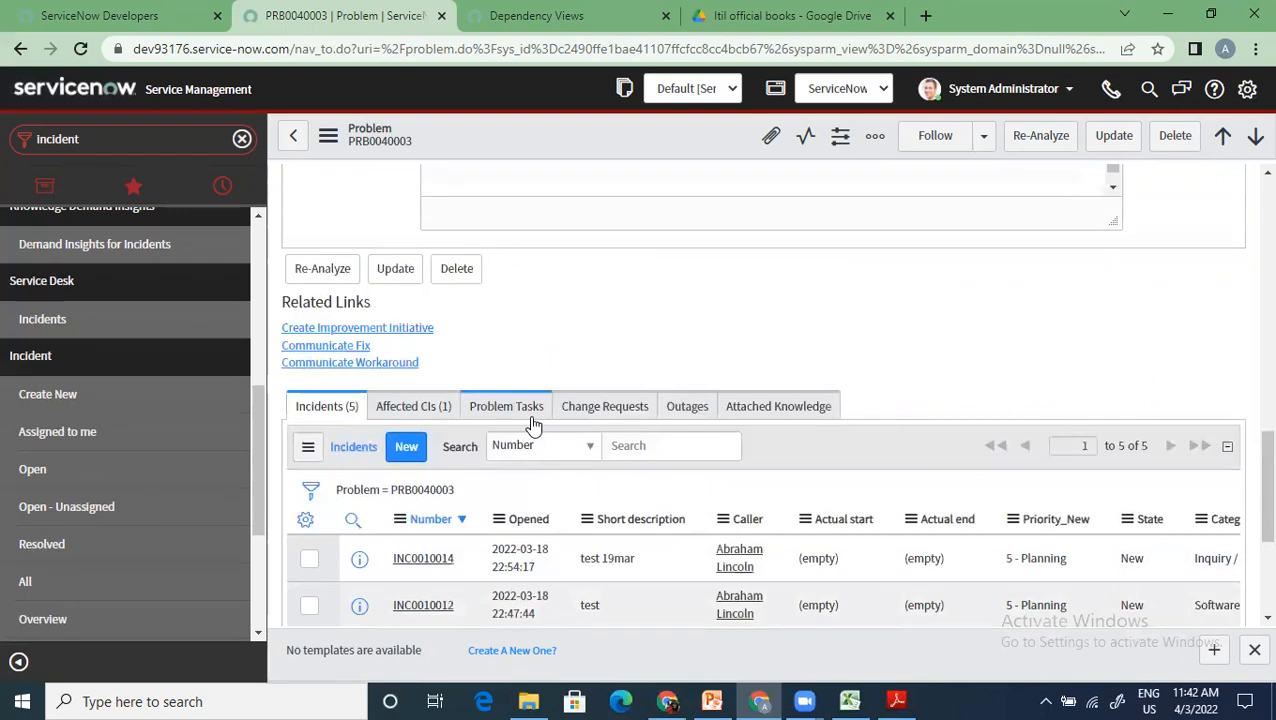
{"action": "scroll", "coordinate": [533, 425], "scroll_direction": "up", "scroll_amount": 4}
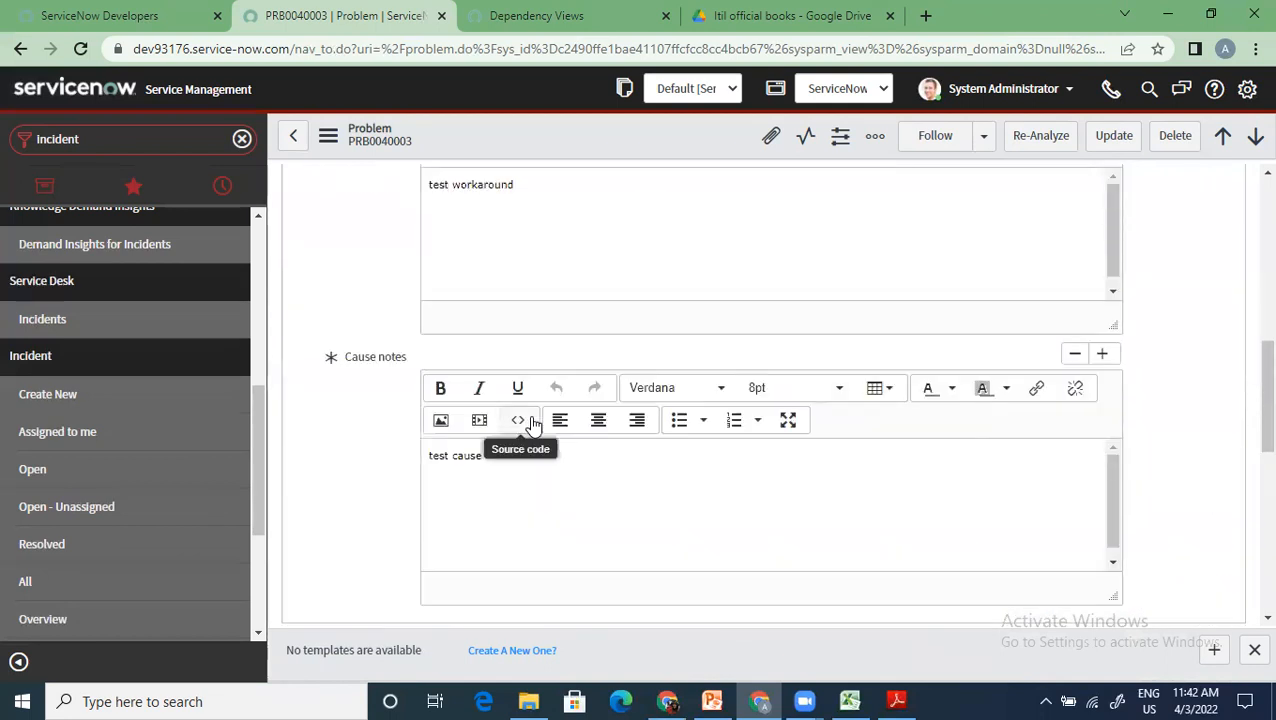
{"action": "scroll", "coordinate": [533, 425], "scroll_direction": "down", "scroll_amount": 5}
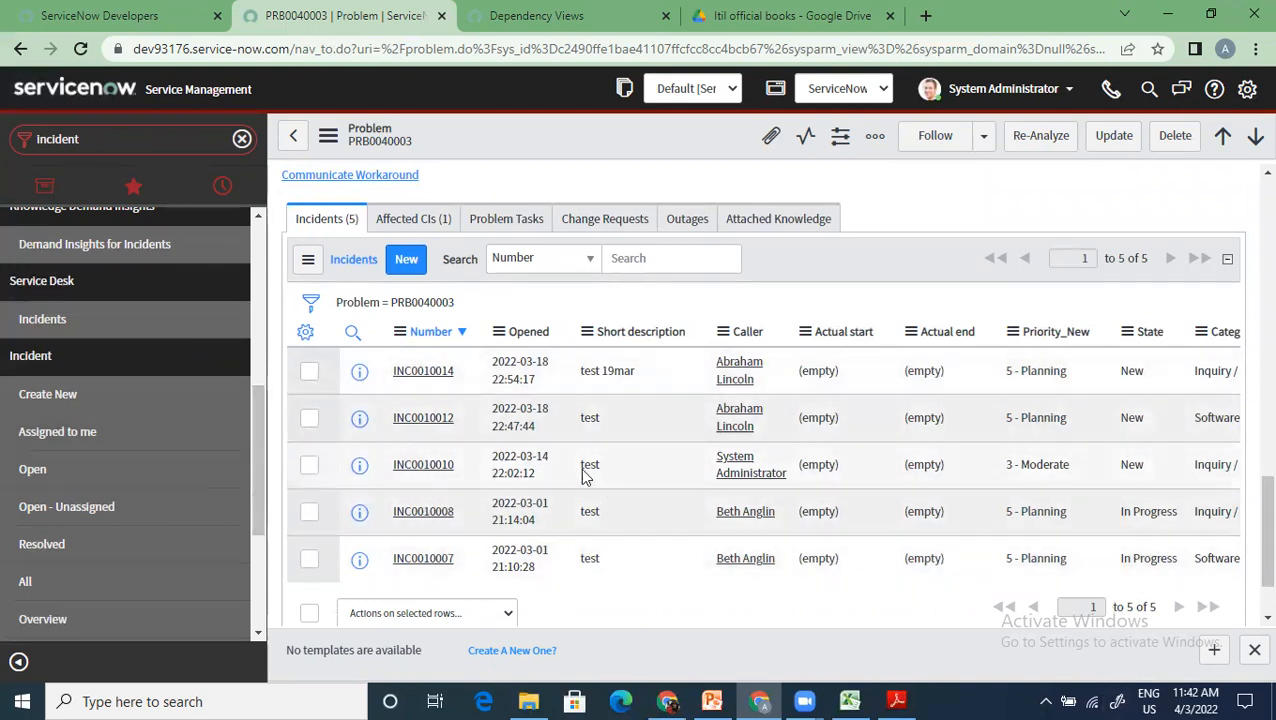
Check the workaround and the linked incidents, then communicate the workaround from the problem record.
{"action": "scroll", "coordinate": [436, 462], "scroll_direction": "up", "scroll_amount": 3}
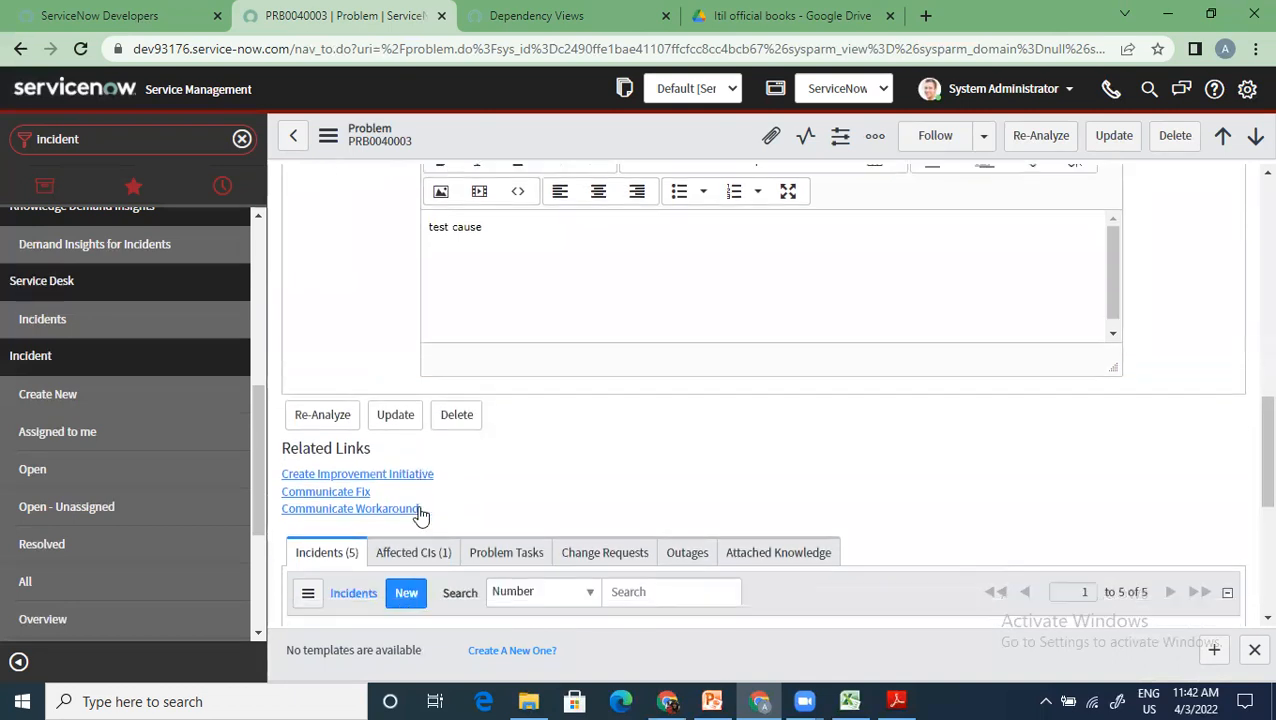
{"action": "scroll", "coordinate": [421, 515], "scroll_direction": "down", "scroll_amount": 1}
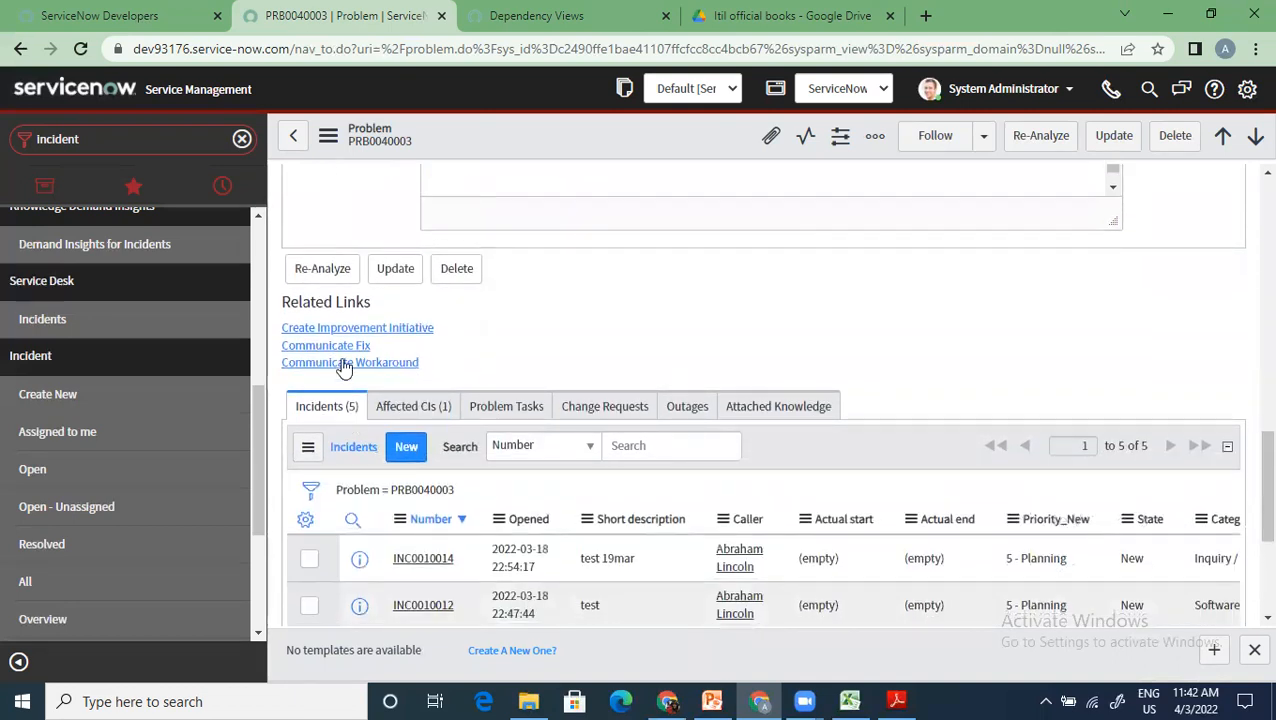
{"action": "scroll", "coordinate": [392, 420], "scroll_direction": "up", "scroll_amount": 4}
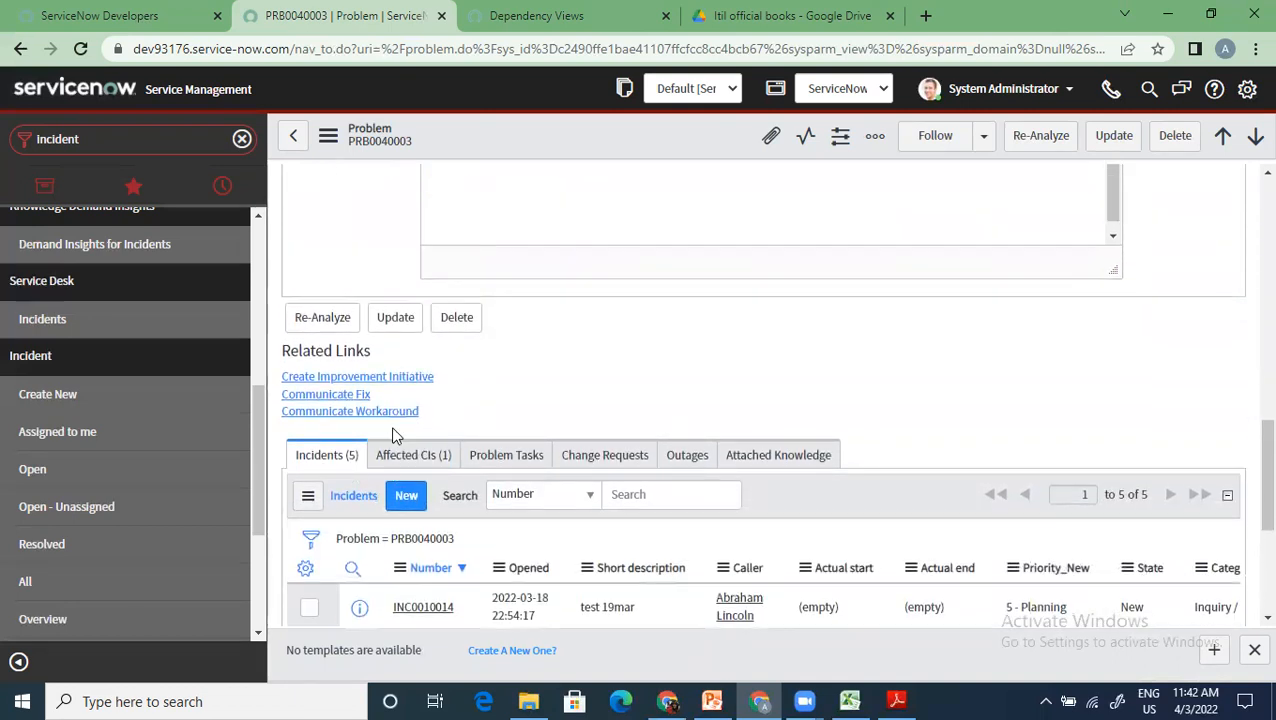
{"action": "scroll", "coordinate": [394, 392], "scroll_direction": "up", "scroll_amount": 1}
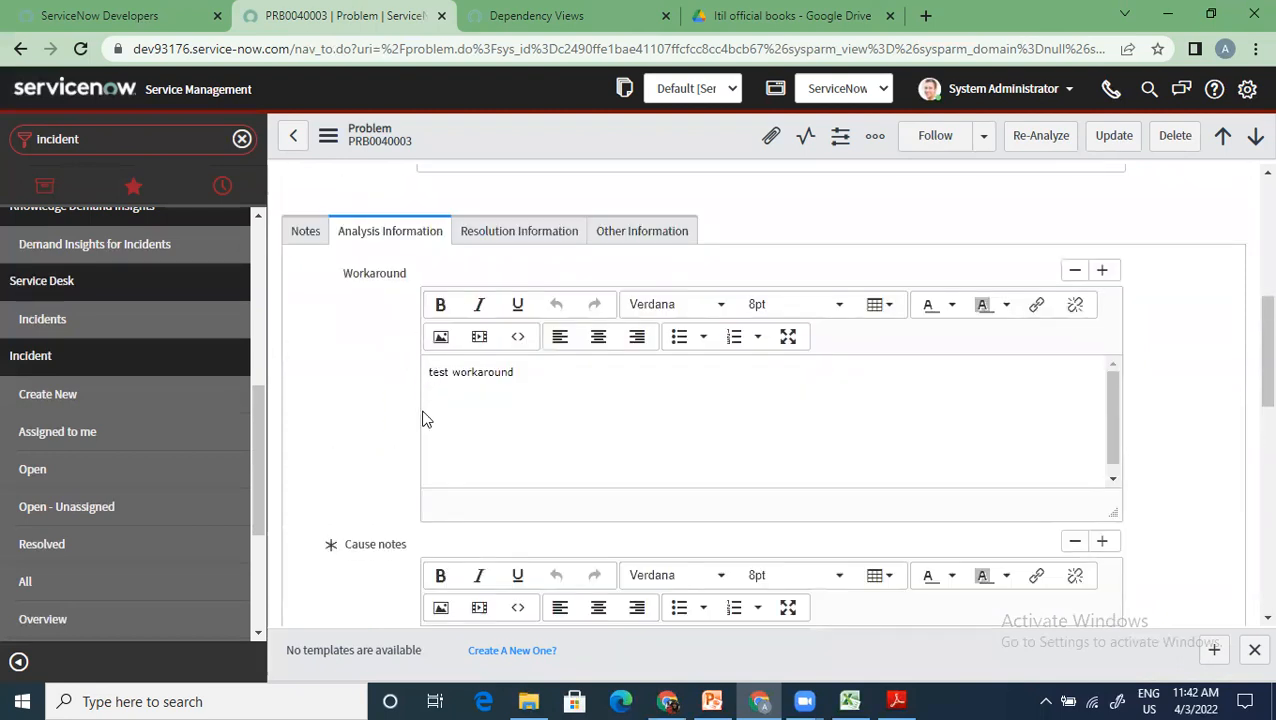
{"action": "scroll", "coordinate": [397, 447], "scroll_direction": "down", "scroll_amount": 6}
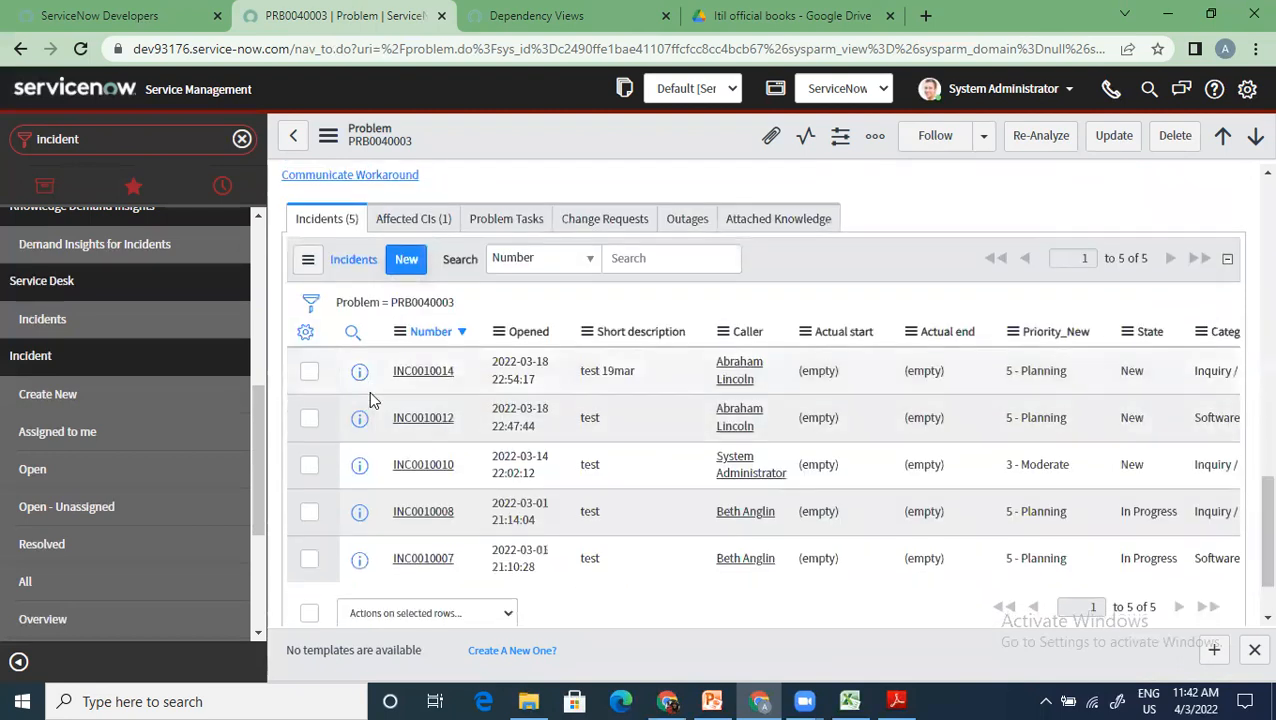
{"action": "scroll", "coordinate": [386, 388], "scroll_direction": "up", "scroll_amount": 2}
{"action": "left_click", "coordinate": [406, 364]}
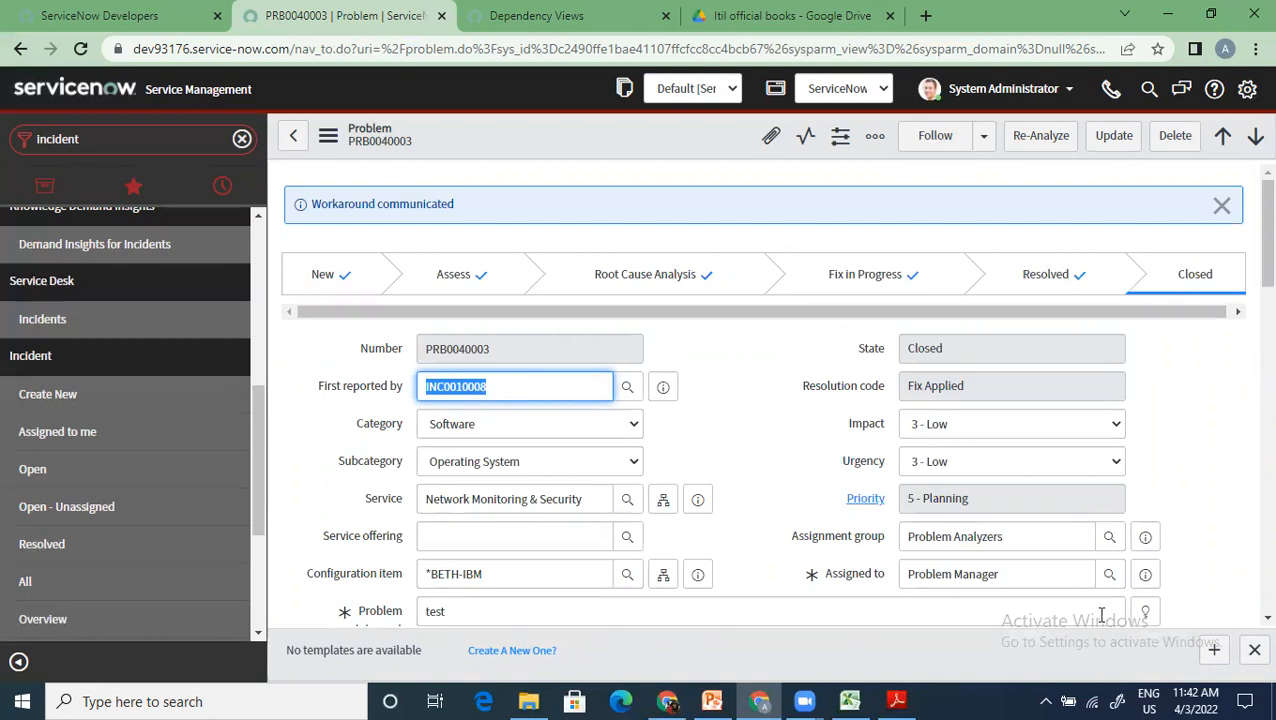
Communicate the fix from the closed problem to its related incidents.
{"action": "scroll", "coordinate": [468, 541], "scroll_direction": "down", "scroll_amount": 4}
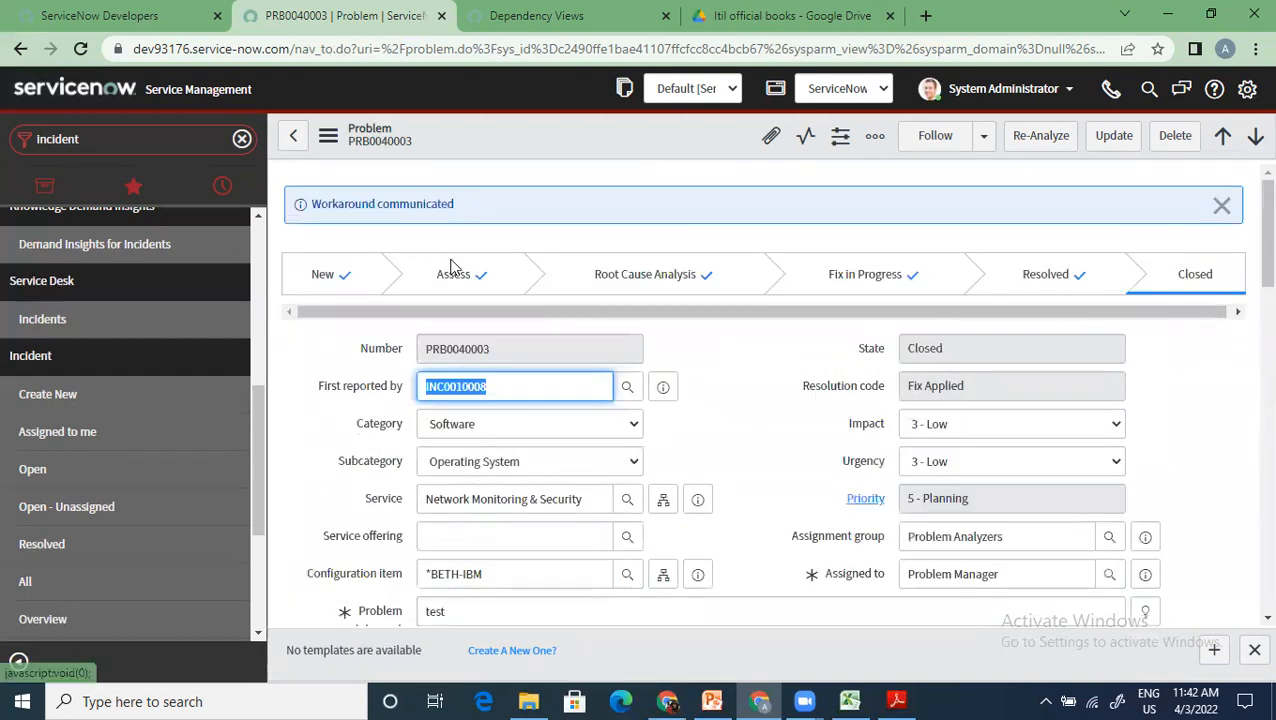
{"action": "scroll", "coordinate": [483, 459], "scroll_direction": "down", "scroll_amount": 15}
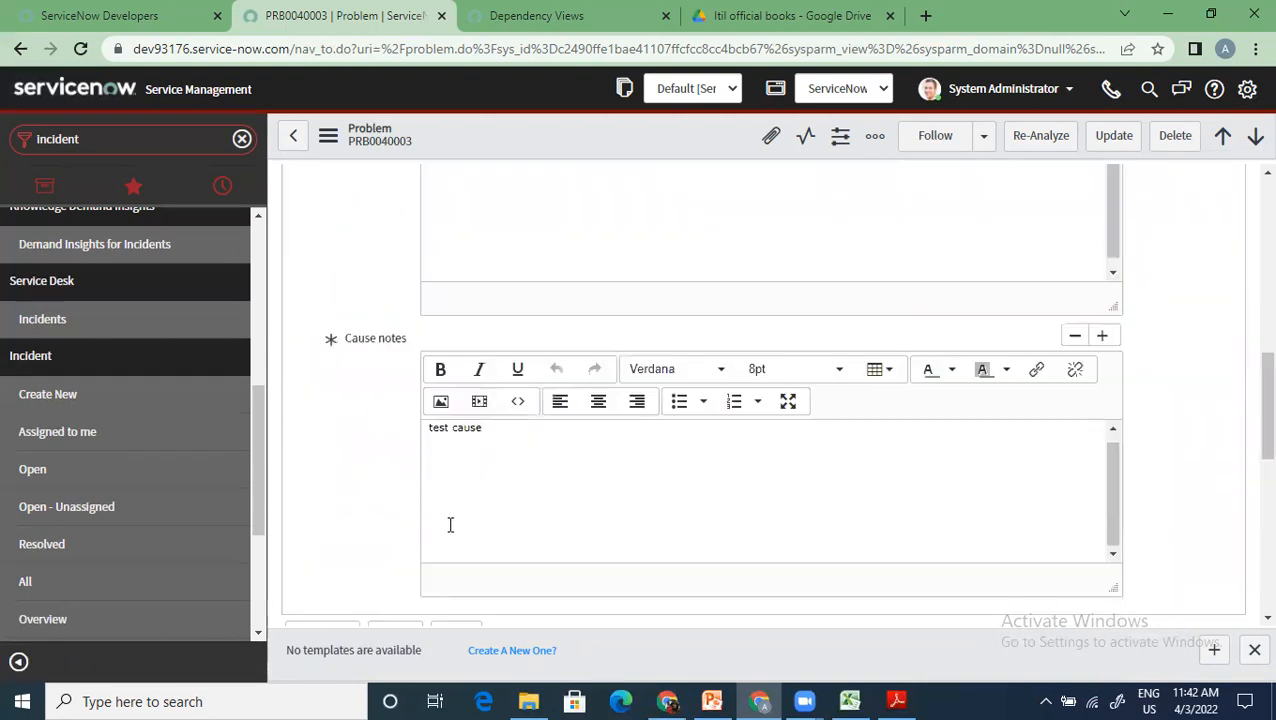
{"action": "left_click", "coordinate": [342, 337]}
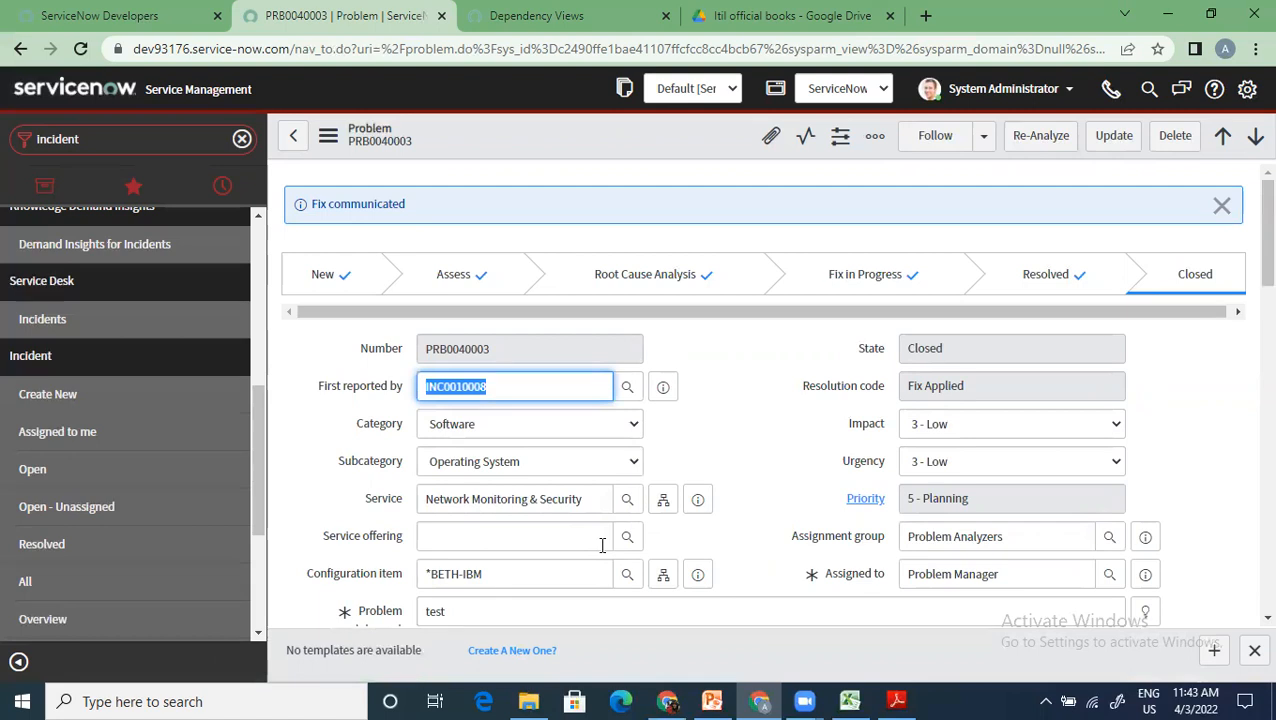
Look through the activity entries in the problem's notes, then reload the problem form.
{"action": "scroll", "coordinate": [602, 545], "scroll_direction": "down", "scroll_amount": 10}
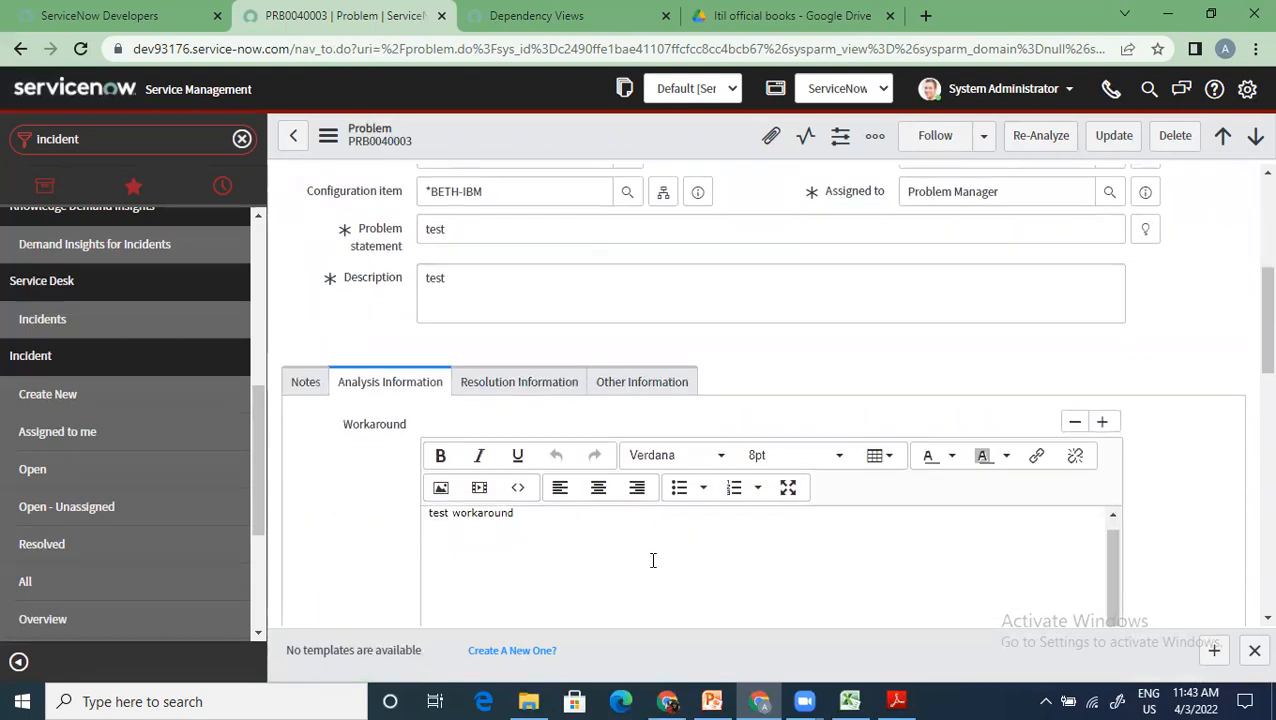
{"action": "scroll", "coordinate": [402, 436], "scroll_direction": "up", "scroll_amount": 5}
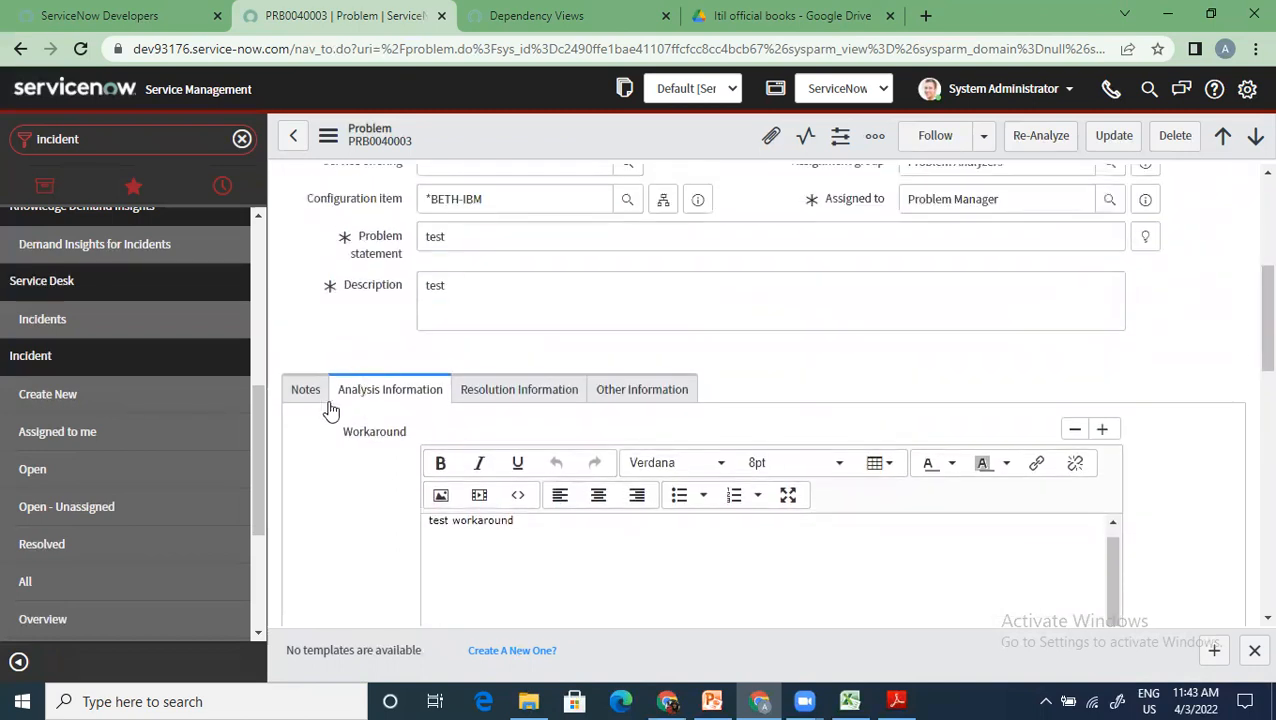
{"action": "left_click", "coordinate": [306, 390]}
{"action": "scroll", "coordinate": [848, 585], "scroll_direction": "down", "scroll_amount": 4}
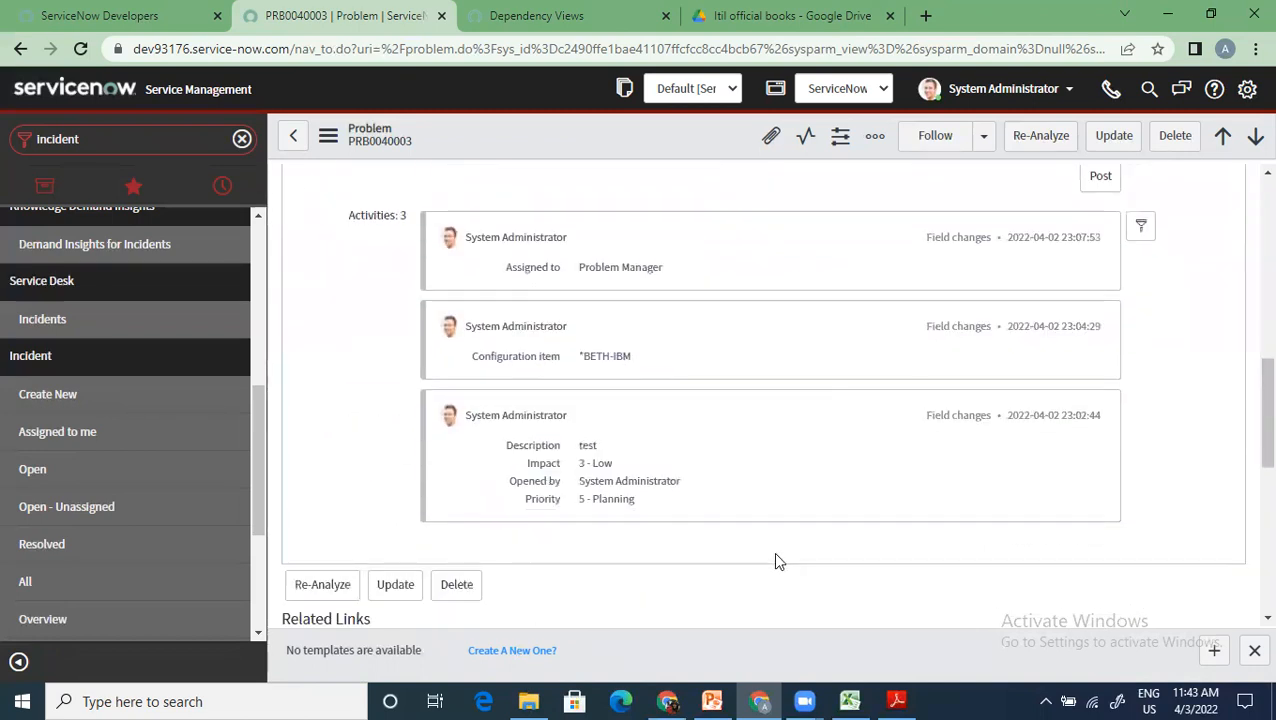
{"action": "scroll", "coordinate": [773, 555], "scroll_direction": "up", "scroll_amount": 1}
{"action": "scroll", "coordinate": [773, 558], "scroll_direction": "up", "scroll_amount": 1}
{"action": "left_click", "coordinate": [330, 140]}
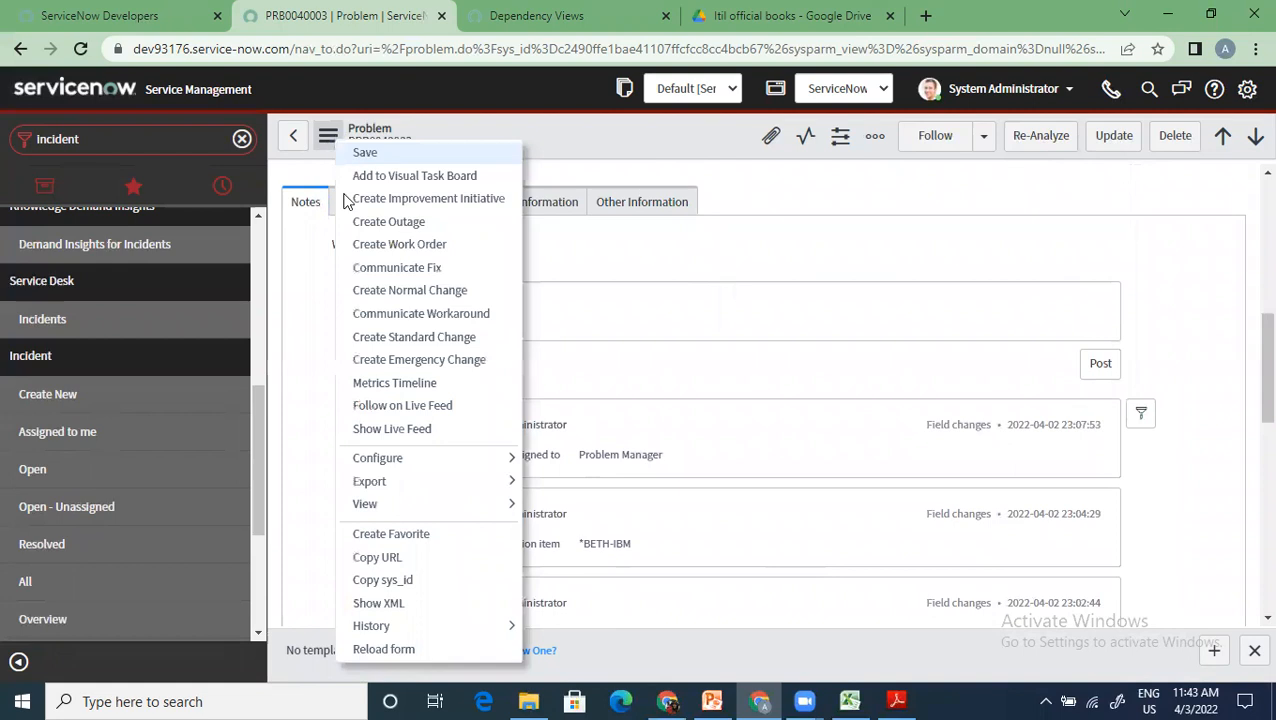
{"action": "left_click", "coordinate": [407, 651]}
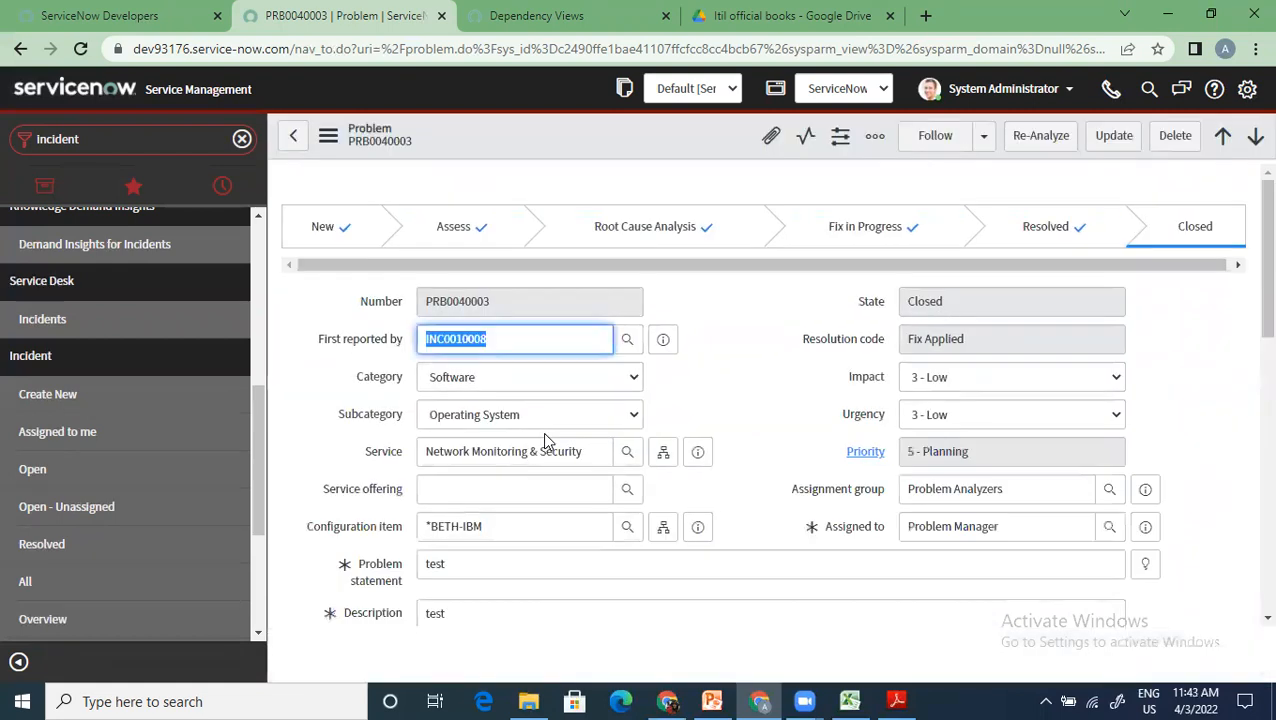
{"action": "scroll", "coordinate": [542, 432], "scroll_direction": "down", "scroll_amount": 5}
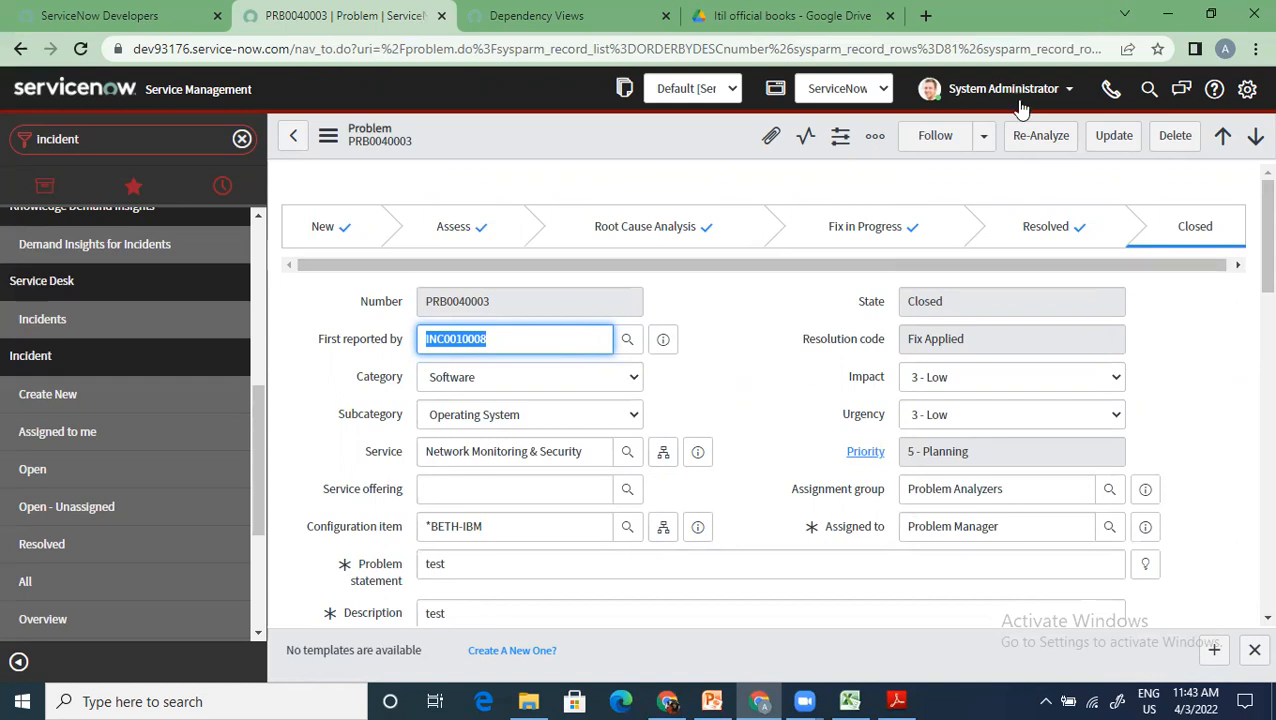
Re-analyze the closed problem, then accept its risk with the reason "it is too costly to fix this proble permanently".
{"action": "left_click", "coordinate": [1045, 135]}
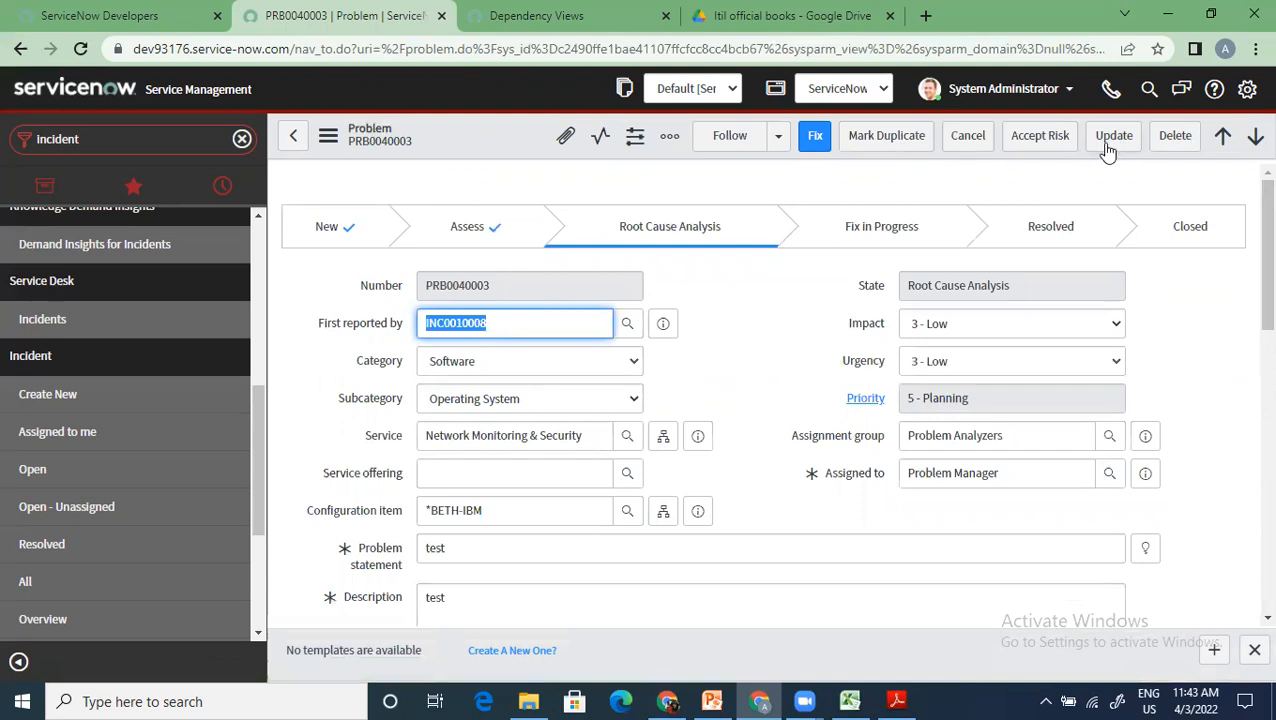
{"action": "left_click", "coordinate": [1025, 148]}
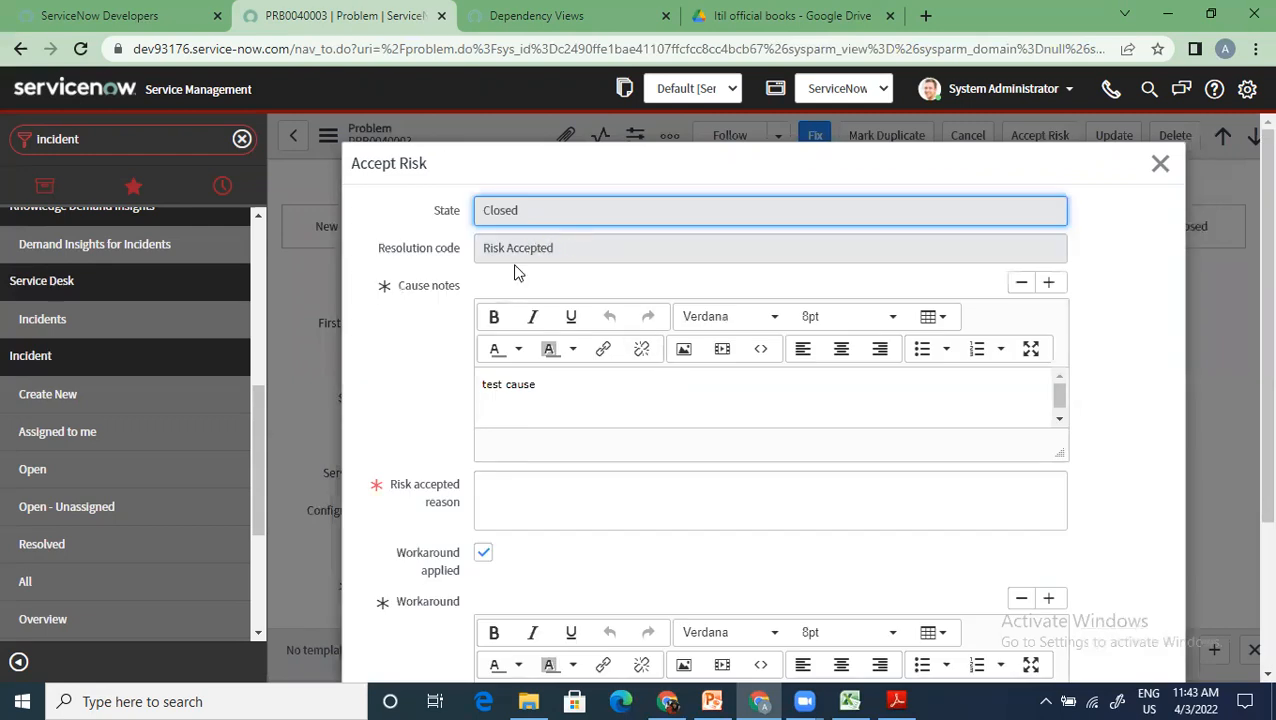
{"action": "scroll", "coordinate": [557, 502], "scroll_direction": "down", "scroll_amount": 1}
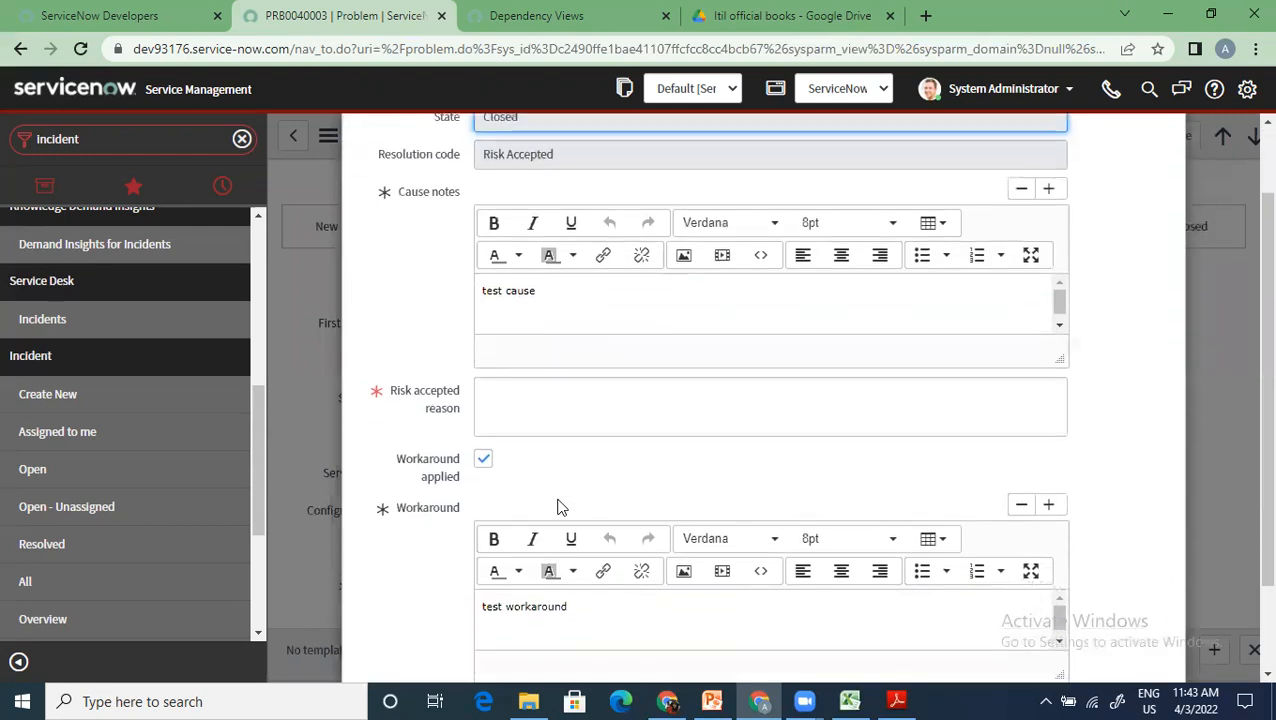
{"action": "left_click", "coordinate": [572, 404]}
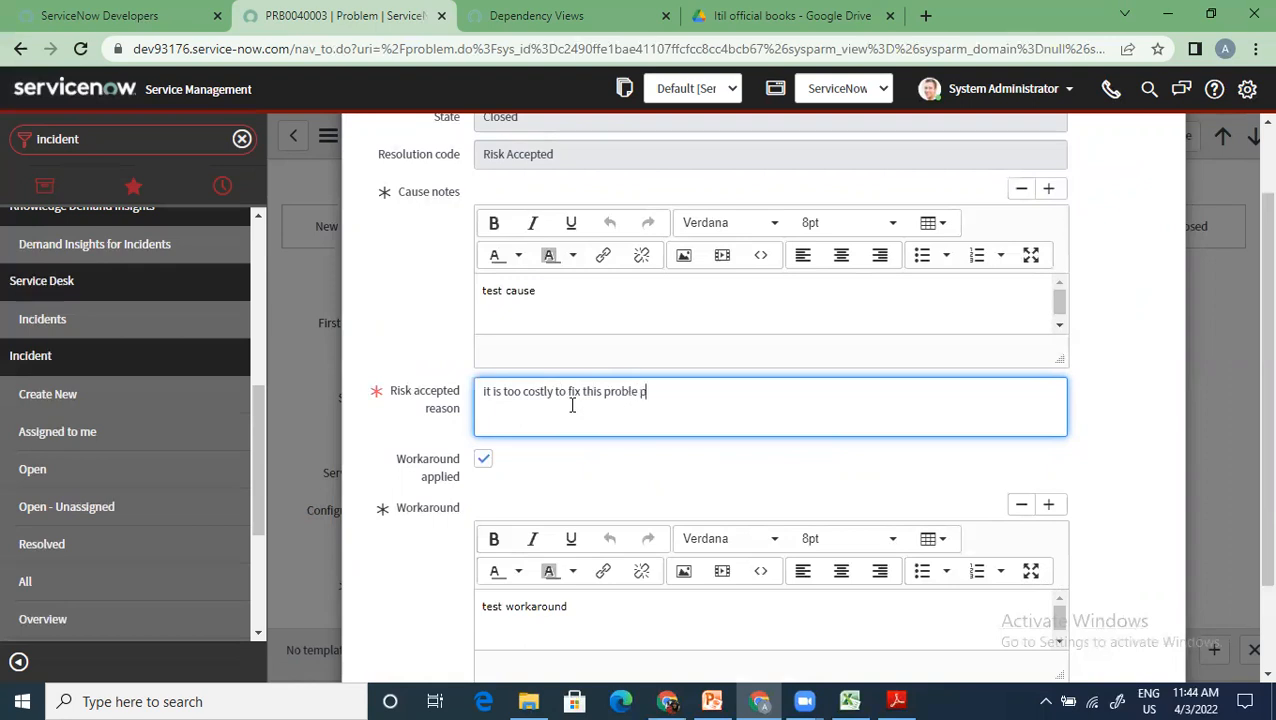
{"action": "scroll", "coordinate": [572, 405], "scroll_direction": "down", "scroll_amount": 2}
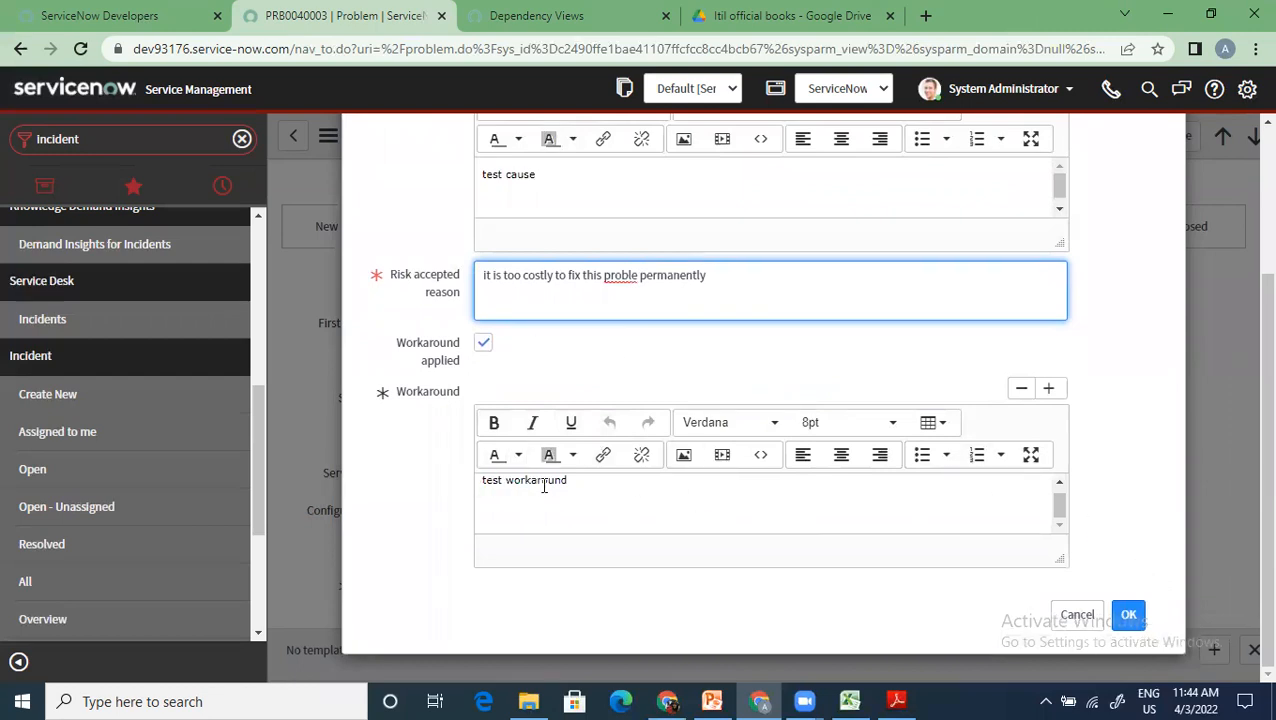
{"action": "left_click", "coordinate": [1128, 614]}
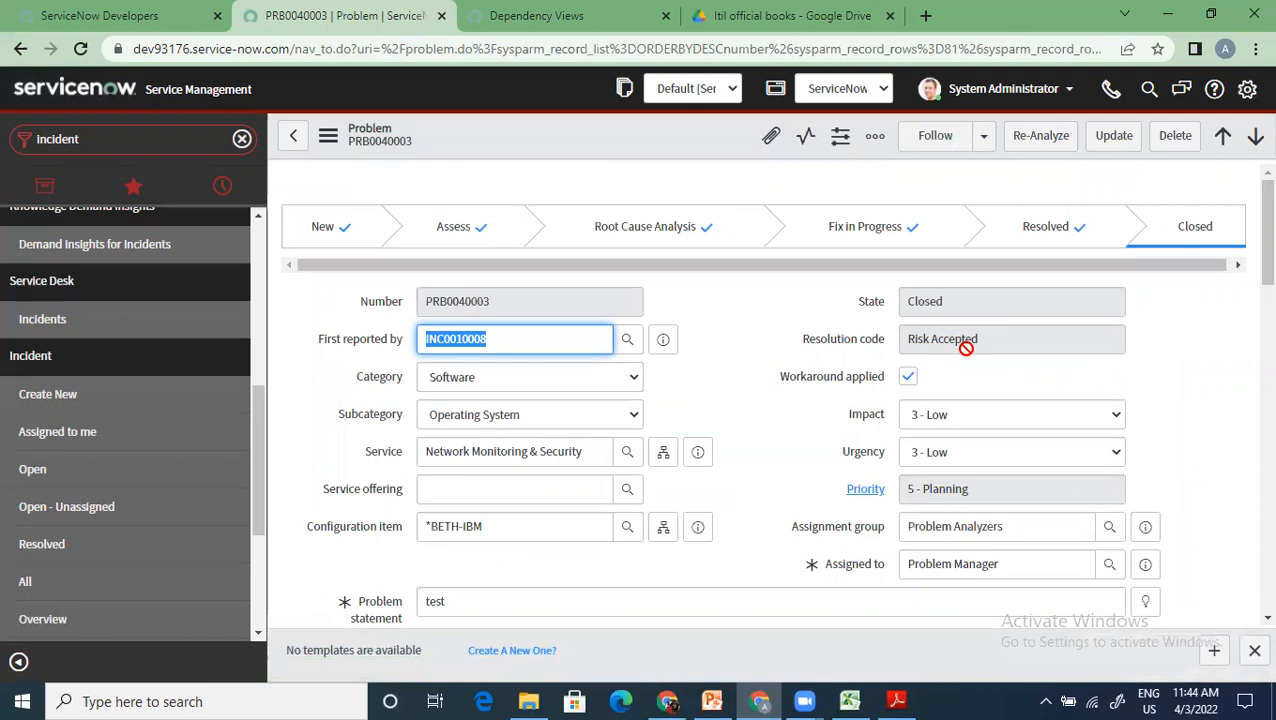
Review the resolution information, analysis information and notes of the problem closed by accepting the risk.
{"action": "scroll", "coordinate": [965, 345], "scroll_direction": "down", "scroll_amount": 3}
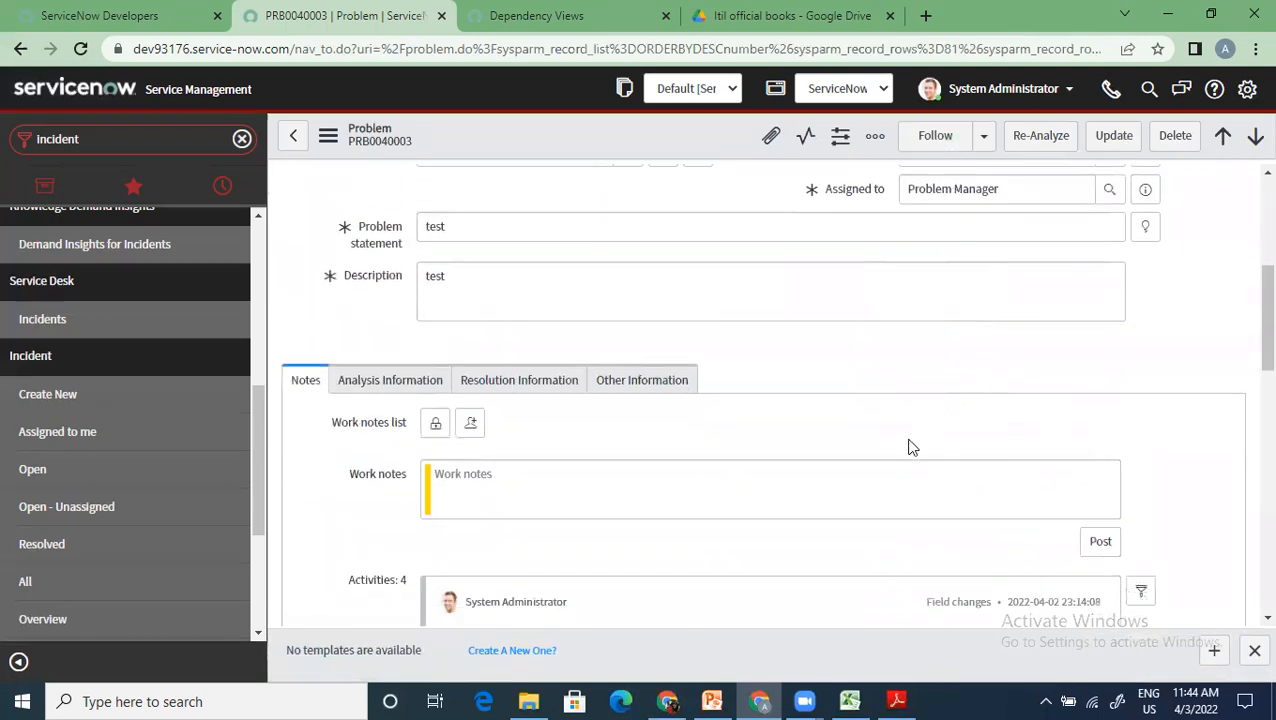
{"action": "left_click", "coordinate": [510, 380]}
{"action": "left_click", "coordinate": [350, 388]}
{"action": "left_click", "coordinate": [290, 388]}
{"action": "scroll", "coordinate": [421, 416], "scroll_direction": "down", "scroll_amount": 3}
{"action": "scroll", "coordinate": [500, 420], "scroll_direction": "up", "scroll_amount": 10}
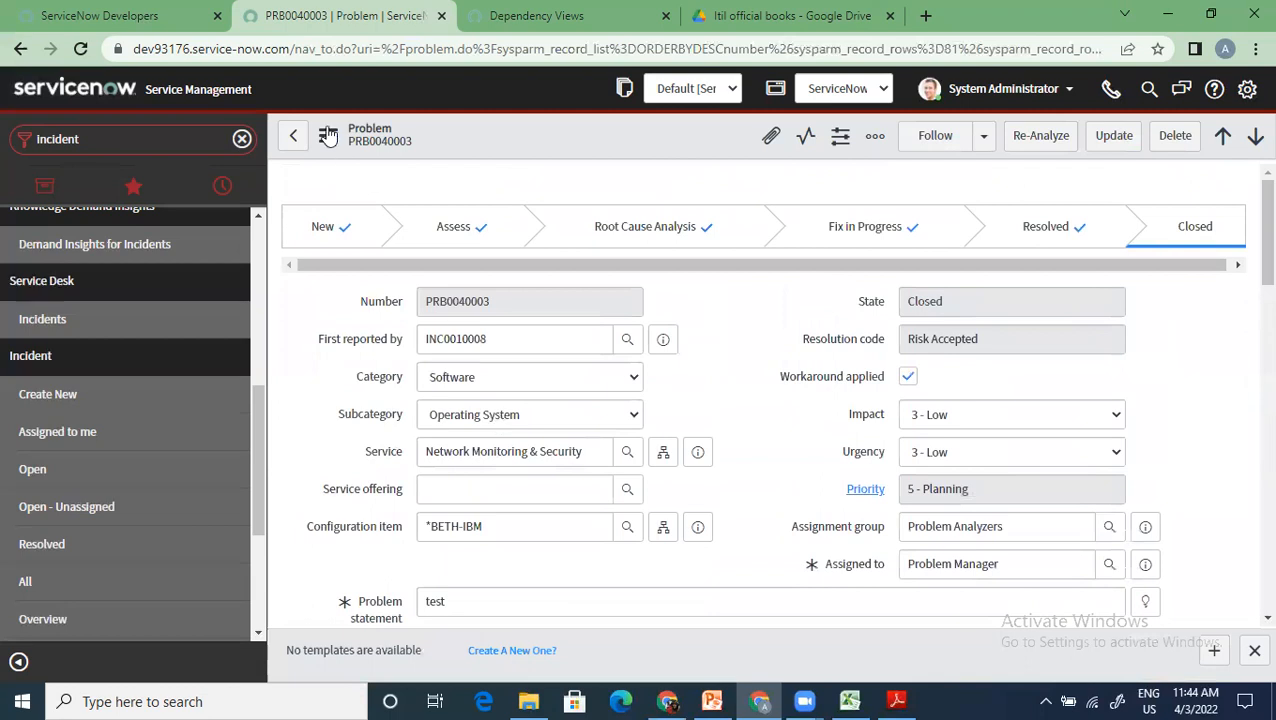
Check the additional actions available for the problem, then switch to the Problem Management process slide in PowerPoint.
{"action": "left_click", "coordinate": [327, 139]}
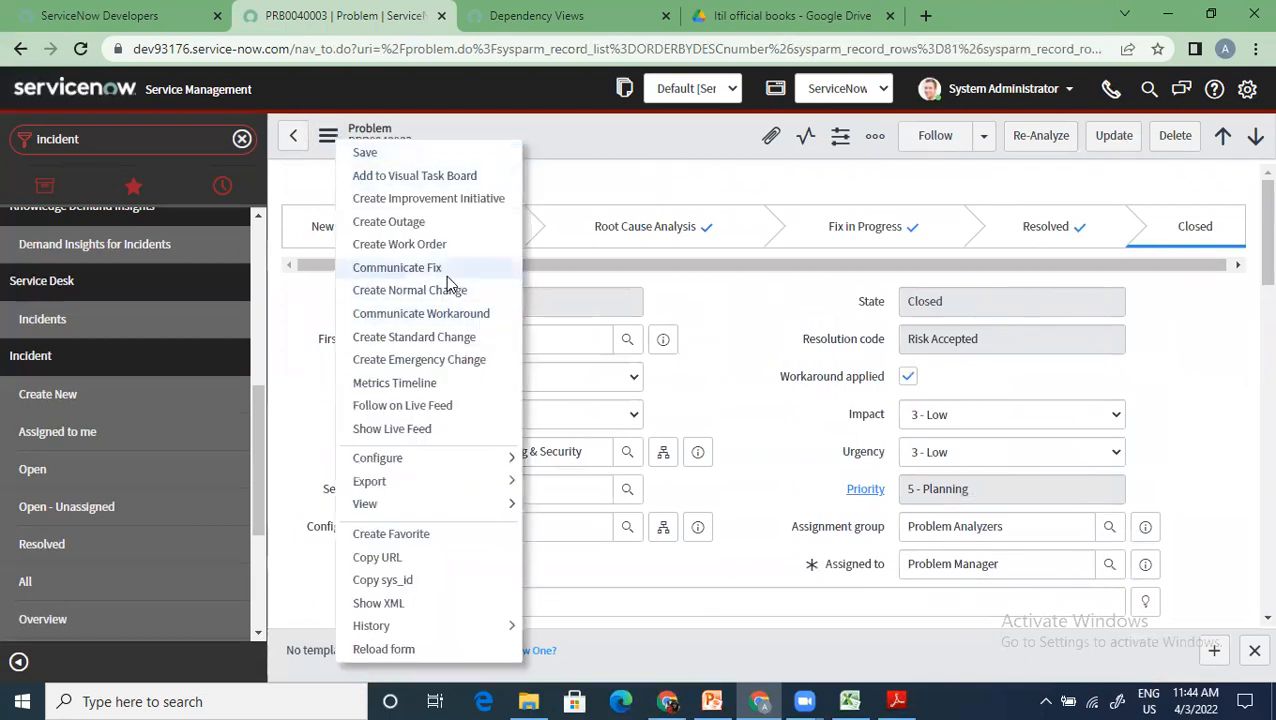
{"action": "left_click", "coordinate": [790, 417]}
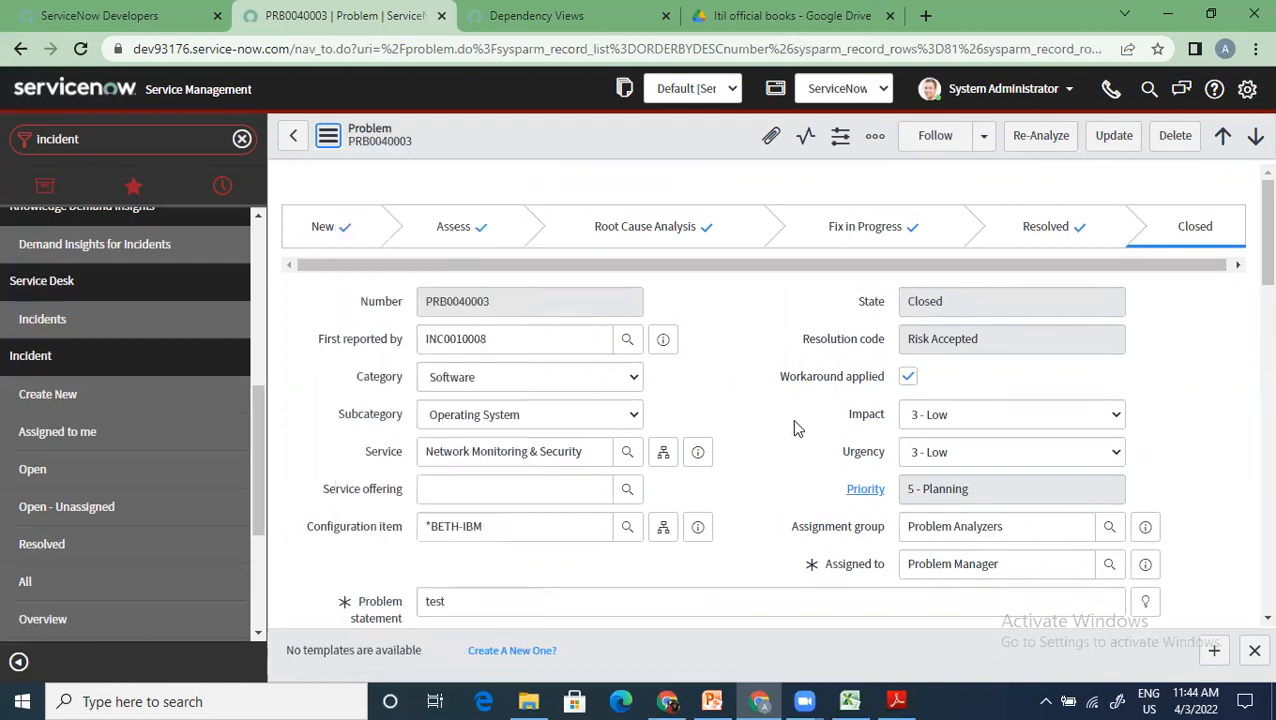
{"action": "left_click", "coordinate": [792, 411]}
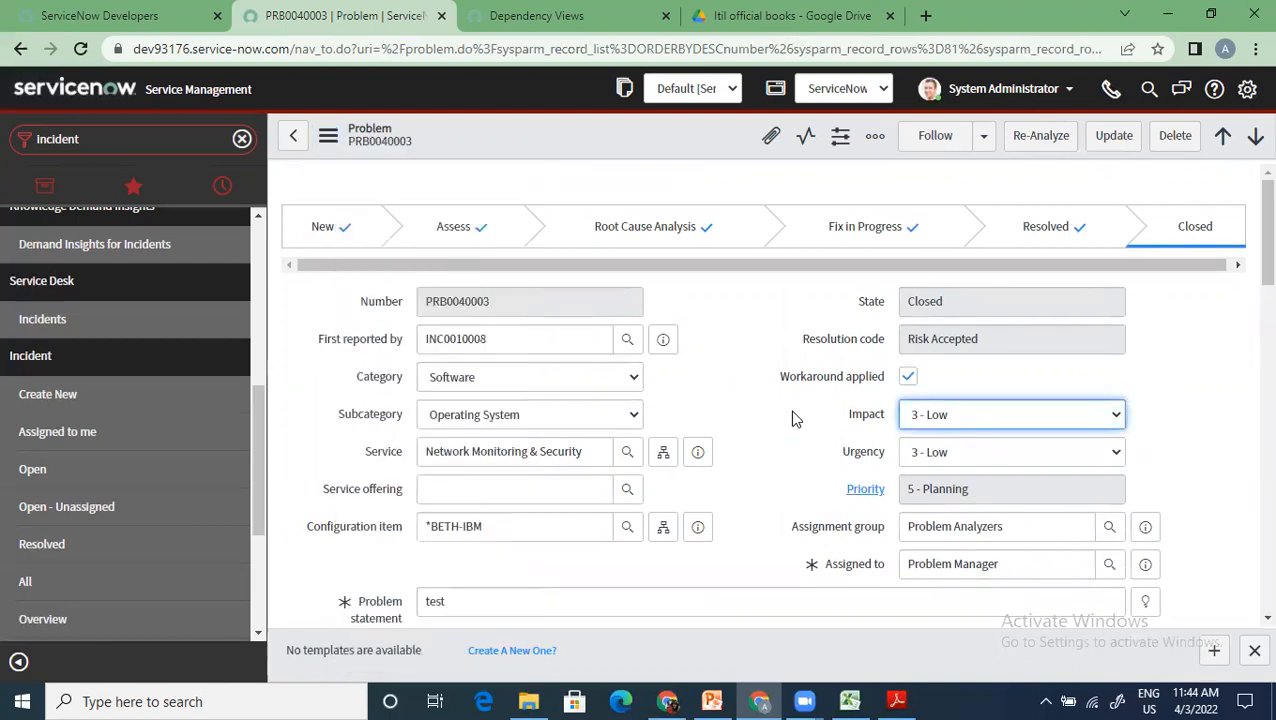
{"action": "left_click", "coordinate": [712, 700]}
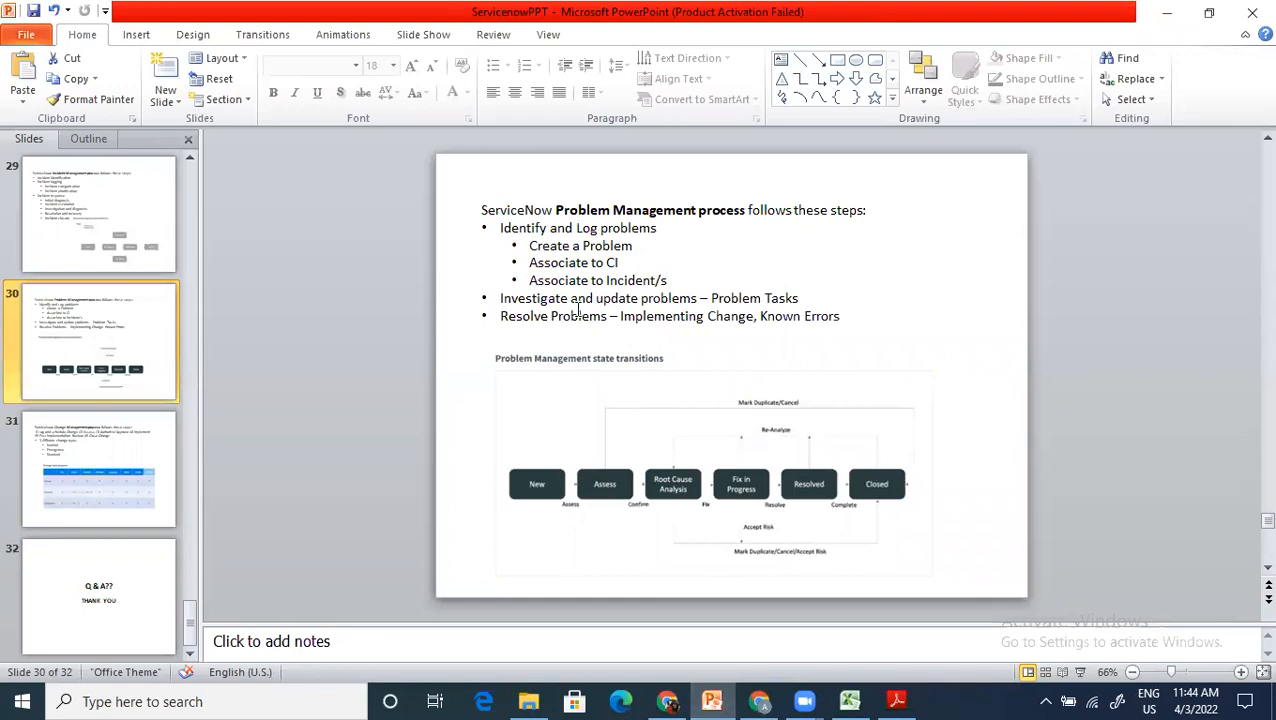
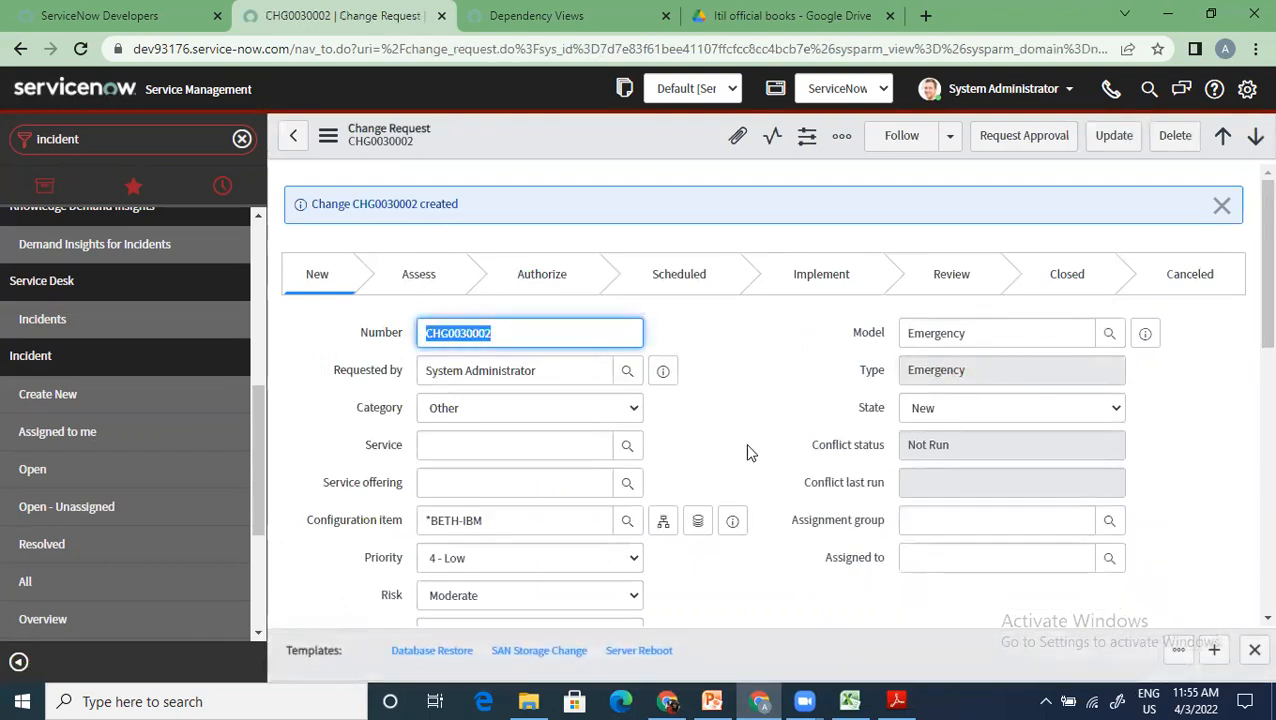
Enter "test justification" as both the justification and the implementation plan of the emergency change request.
{"action": "scroll", "coordinate": [675, 535], "scroll_direction": "down", "scroll_amount": 3}
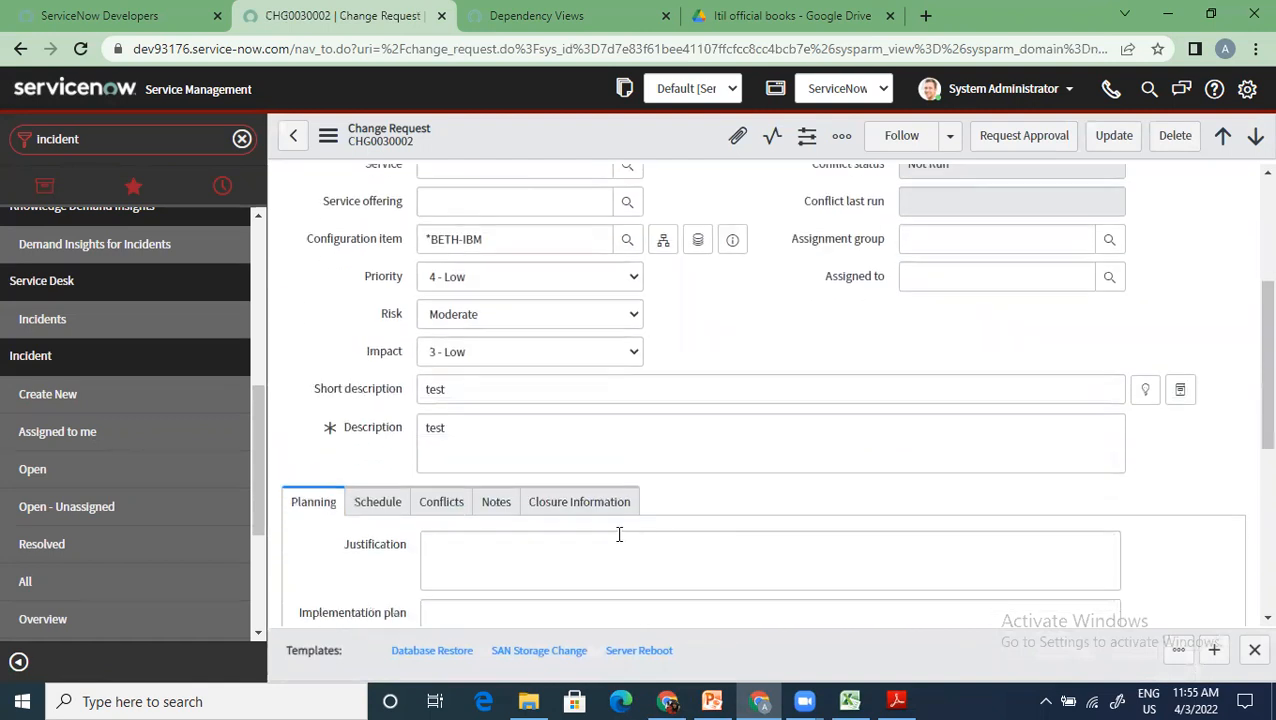
{"action": "scroll", "coordinate": [618, 535], "scroll_direction": "down", "scroll_amount": 2}
{"action": "scroll", "coordinate": [488, 429], "scroll_direction": "up", "scroll_amount": 4}
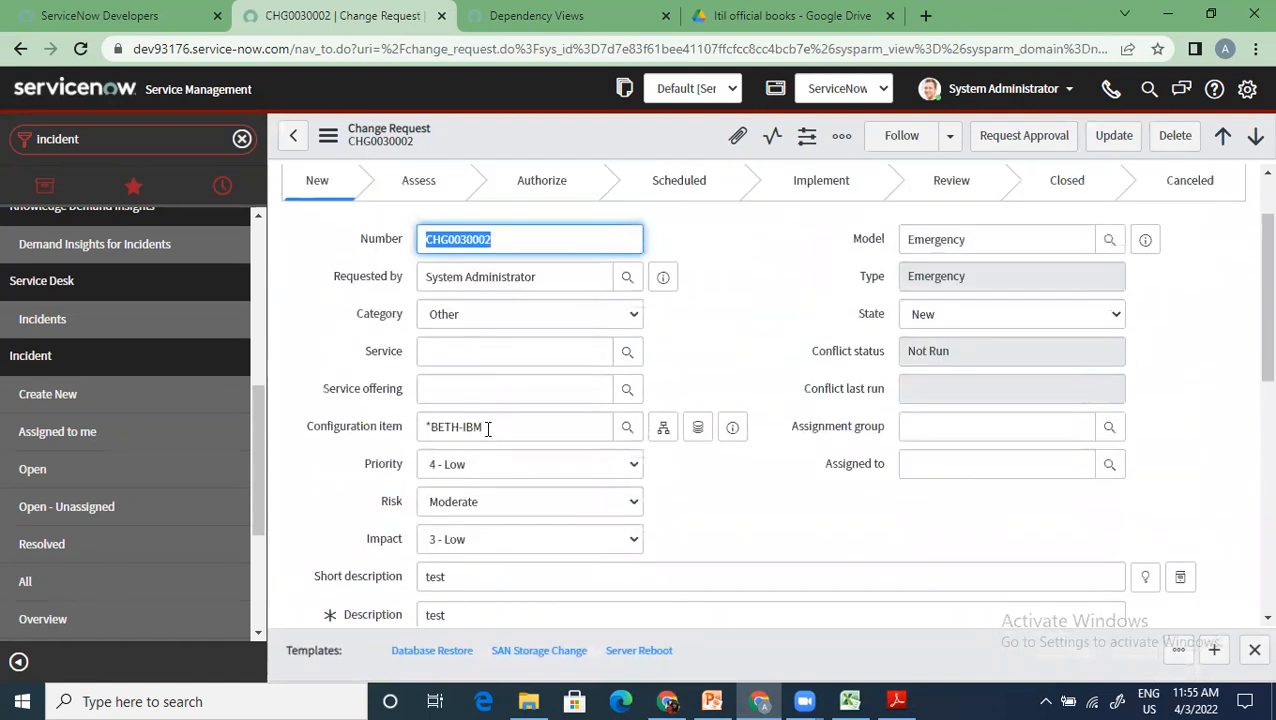
{"action": "scroll", "coordinate": [487, 428], "scroll_direction": "down", "scroll_amount": 5}
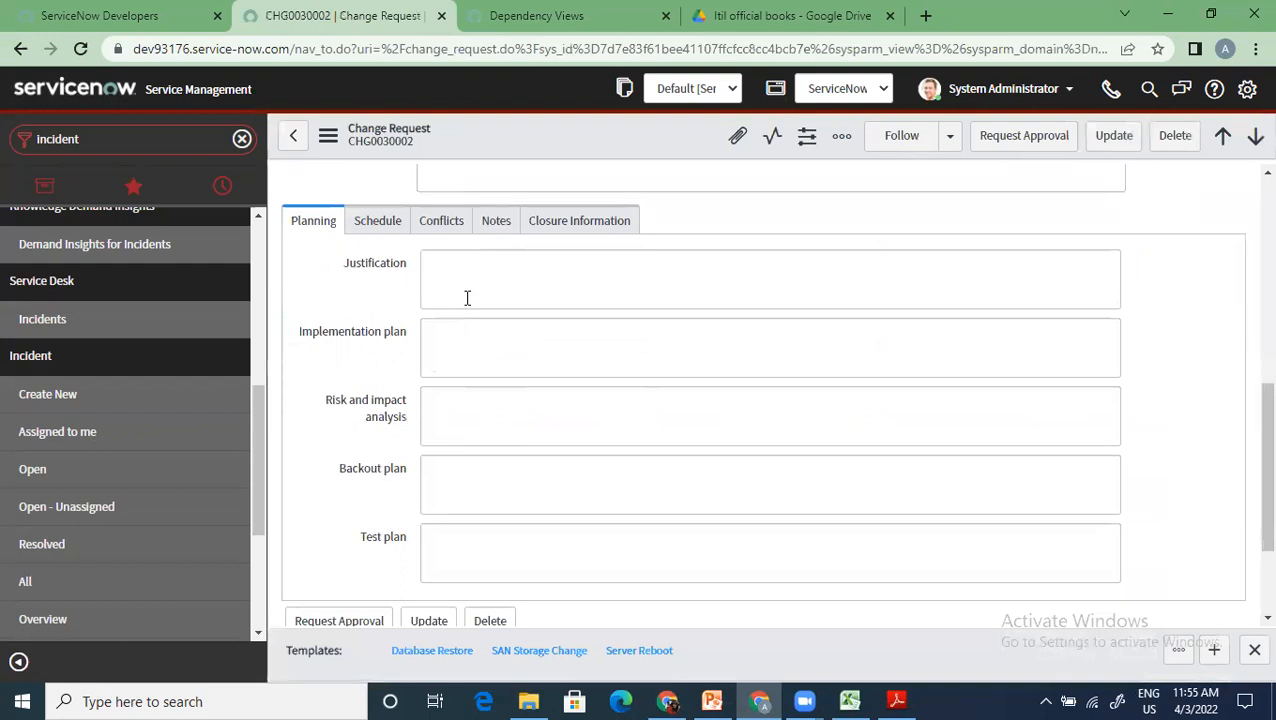
{"action": "left_click", "coordinate": [467, 298]}
{"action": "type", "text": "test justification"}
{"action": "left_click_drag", "start_coordinate": [530, 262], "coordinate": [423, 265]}
{"action": "key", "text": "ctrl+c"}
{"action": "left_click", "coordinate": [478, 356]}
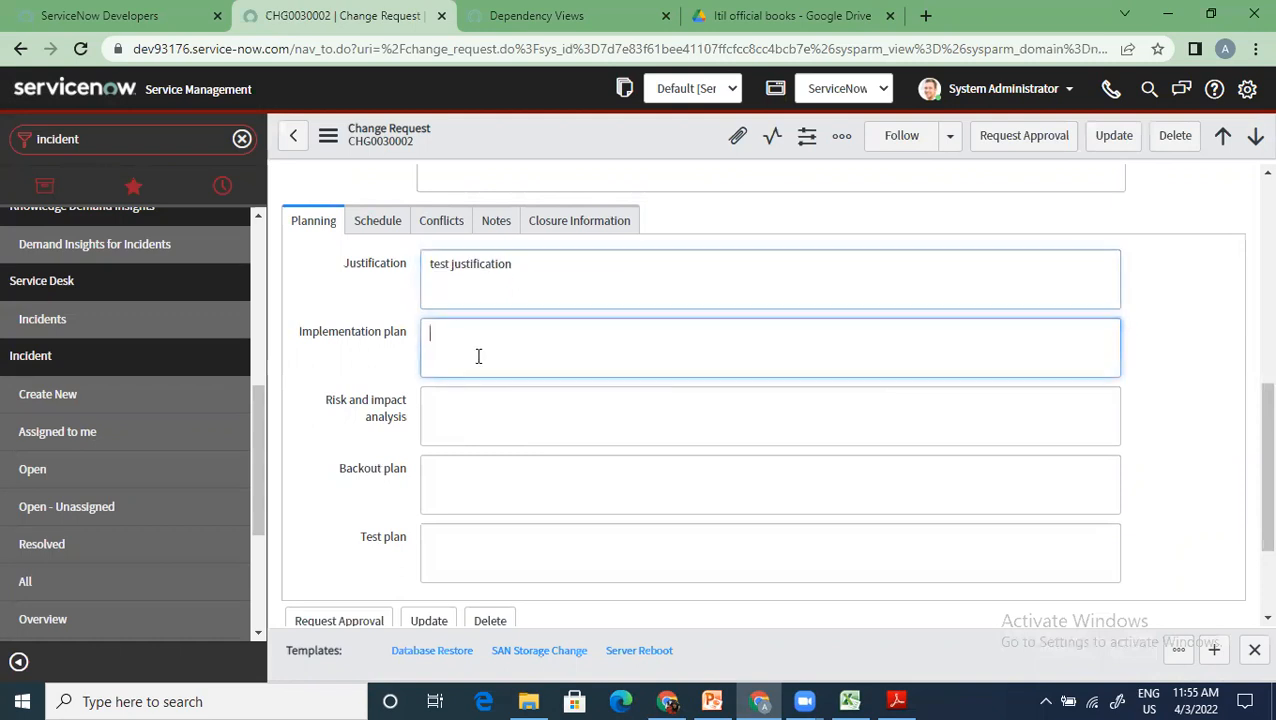
{"action": "key", "text": "ctrl+v"}
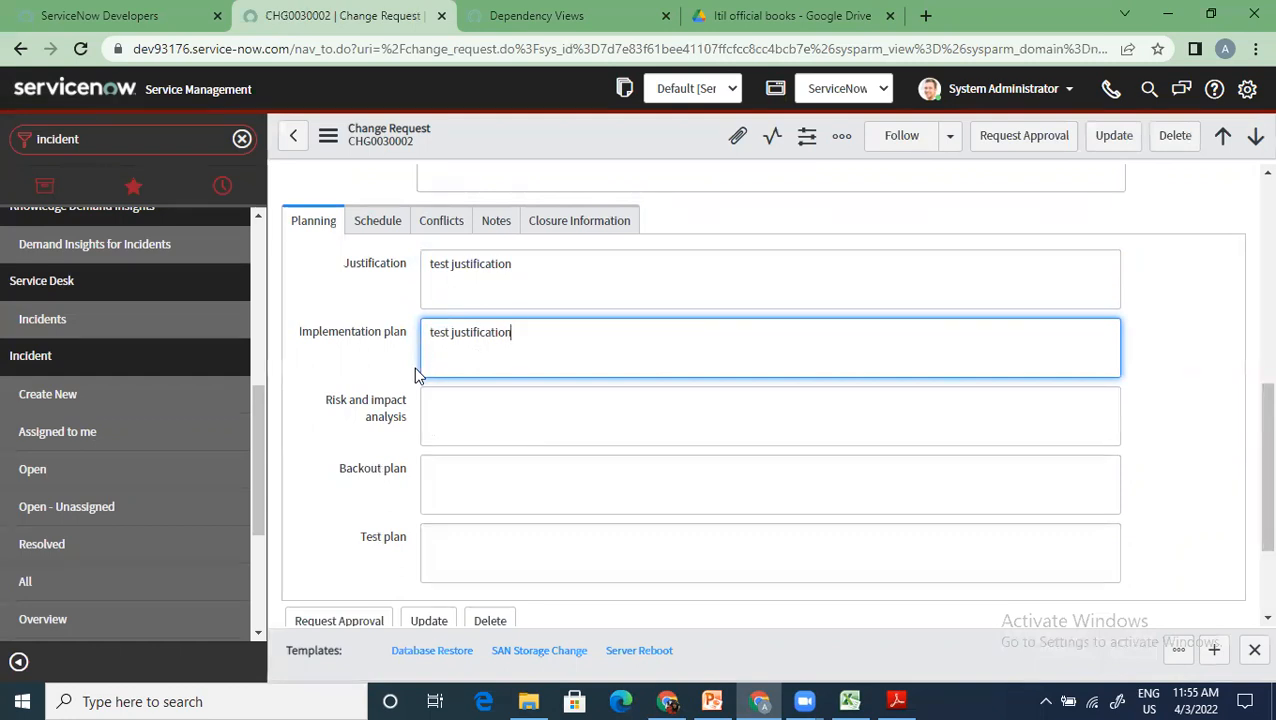
Fill in the risk and impact analysis, backout plan and test plan with the same text, "test justification".
{"action": "left_click", "coordinate": [475, 421]}
{"action": "key", "text": "ctrl+v"}
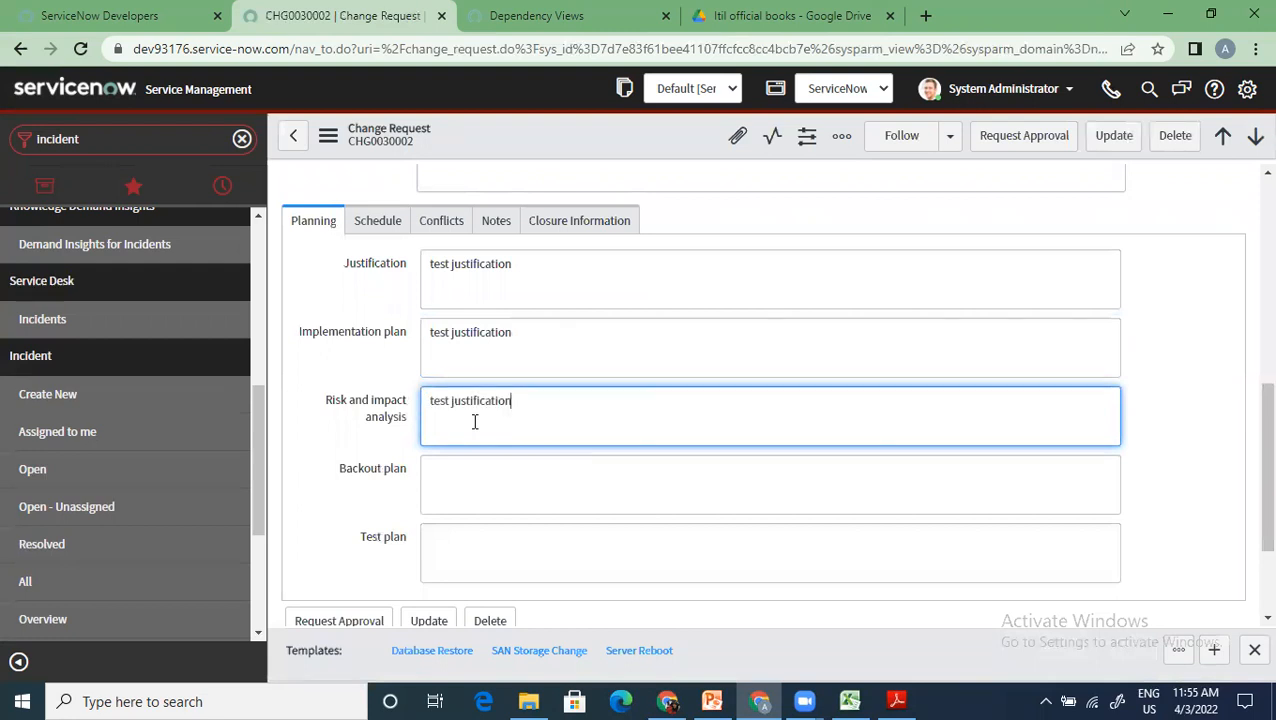
{"action": "left_click", "coordinate": [499, 472]}
{"action": "key", "text": "ctrl+v"}
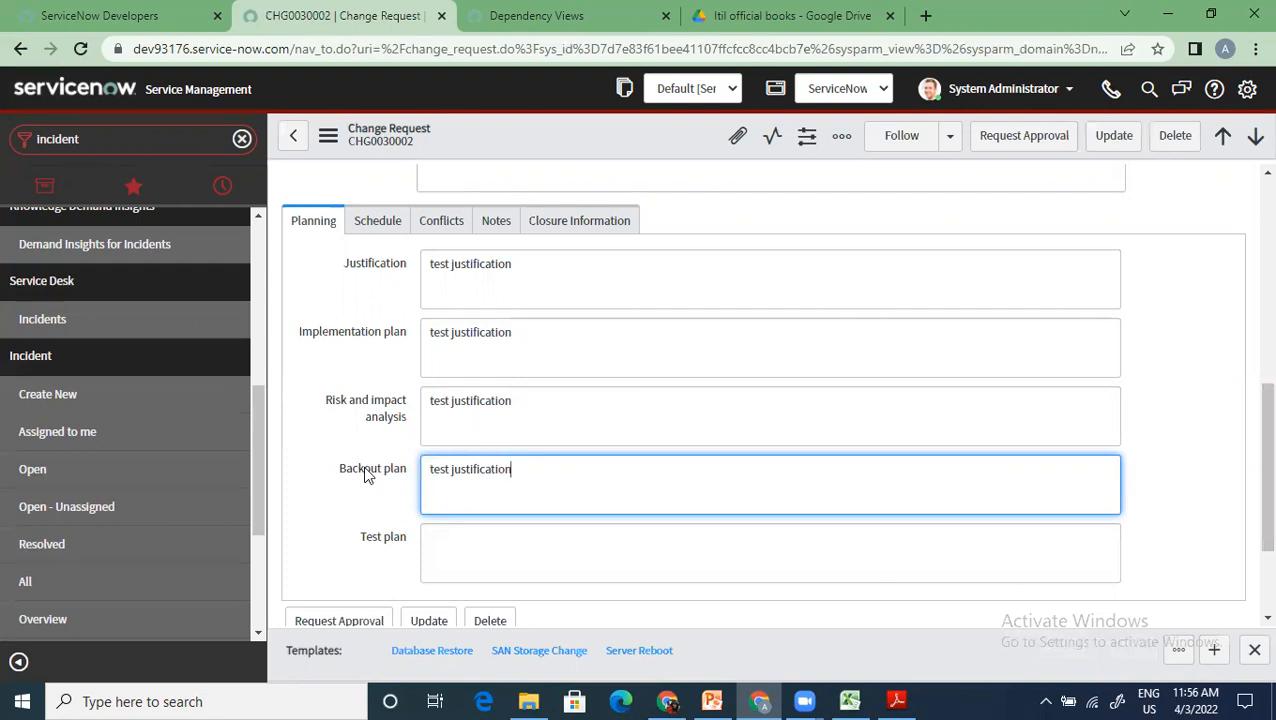
{"action": "mouse_move", "coordinate": [366, 476]}
{"action": "left_click", "coordinate": [450, 553]}
{"action": "key", "text": "ctrl+v"}
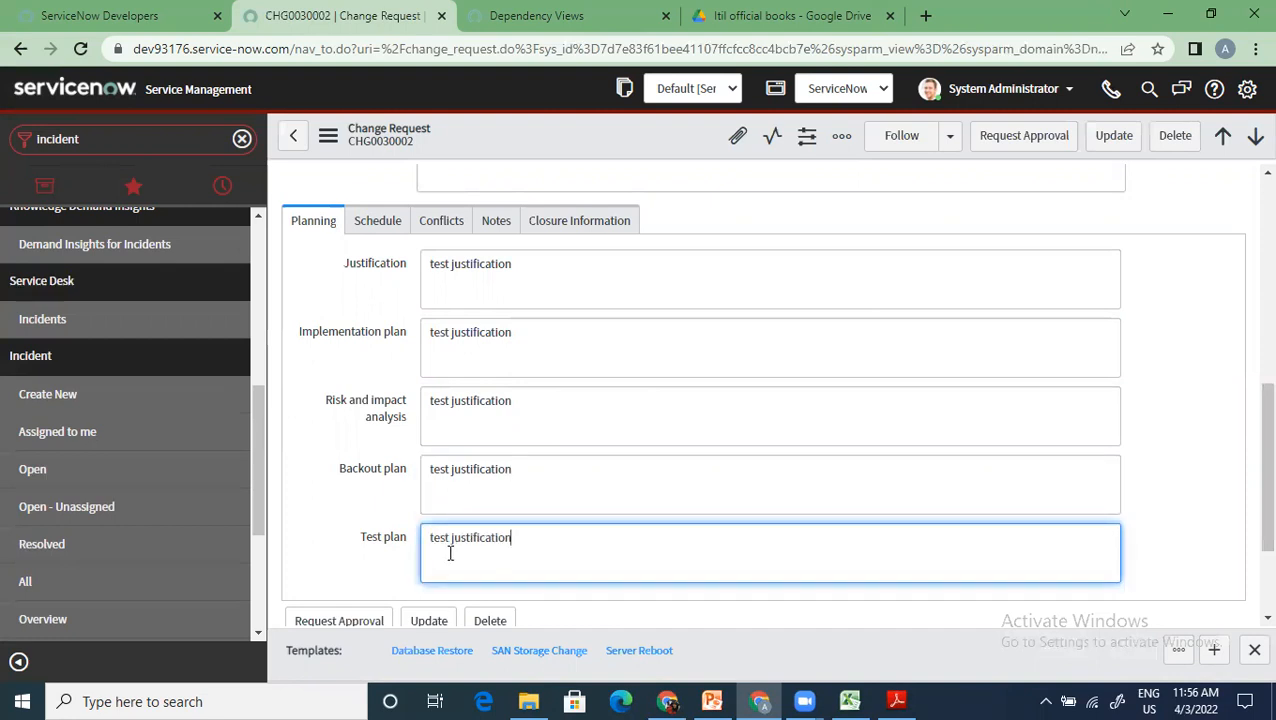
Load the change request's related lists and examine the incidents caused by the change and those fixed by it.
{"action": "mouse_move", "coordinate": [370, 540]}
{"action": "scroll", "coordinate": [352, 551], "scroll_direction": "down", "scroll_amount": 2}
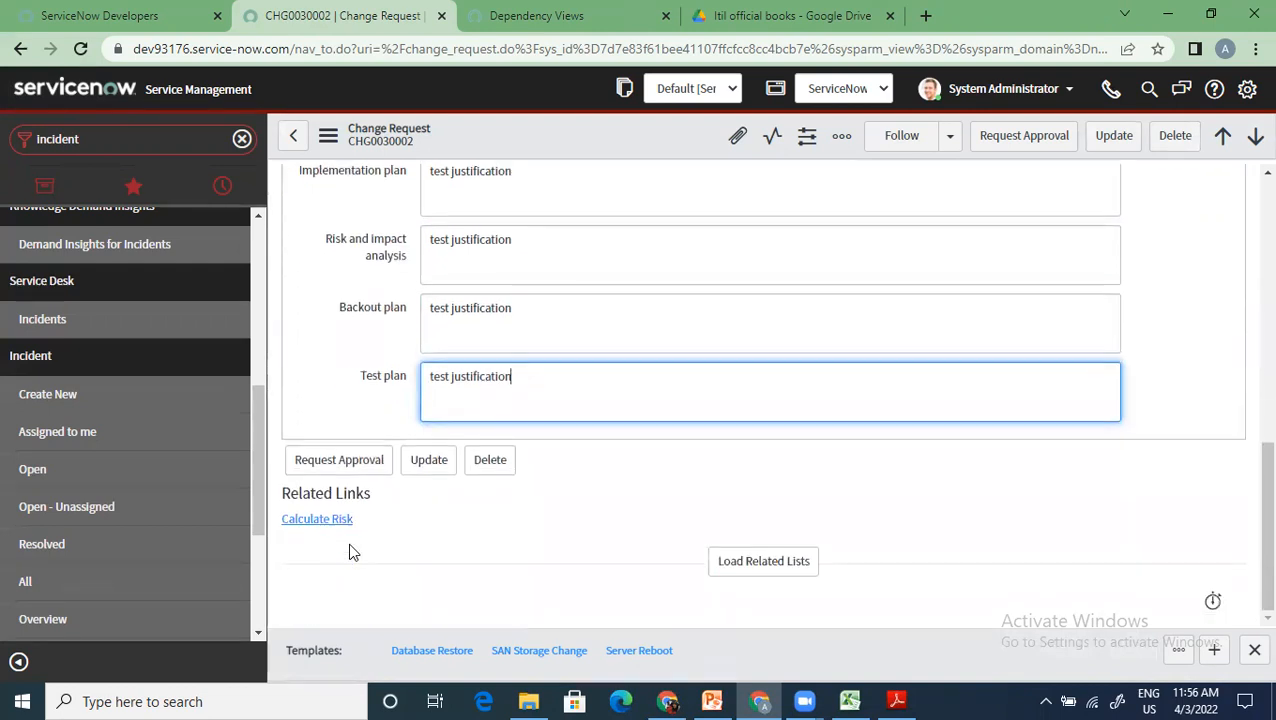
{"action": "left_click", "coordinate": [758, 564]}
{"action": "scroll", "coordinate": [351, 563], "scroll_direction": "down", "scroll_amount": 3}
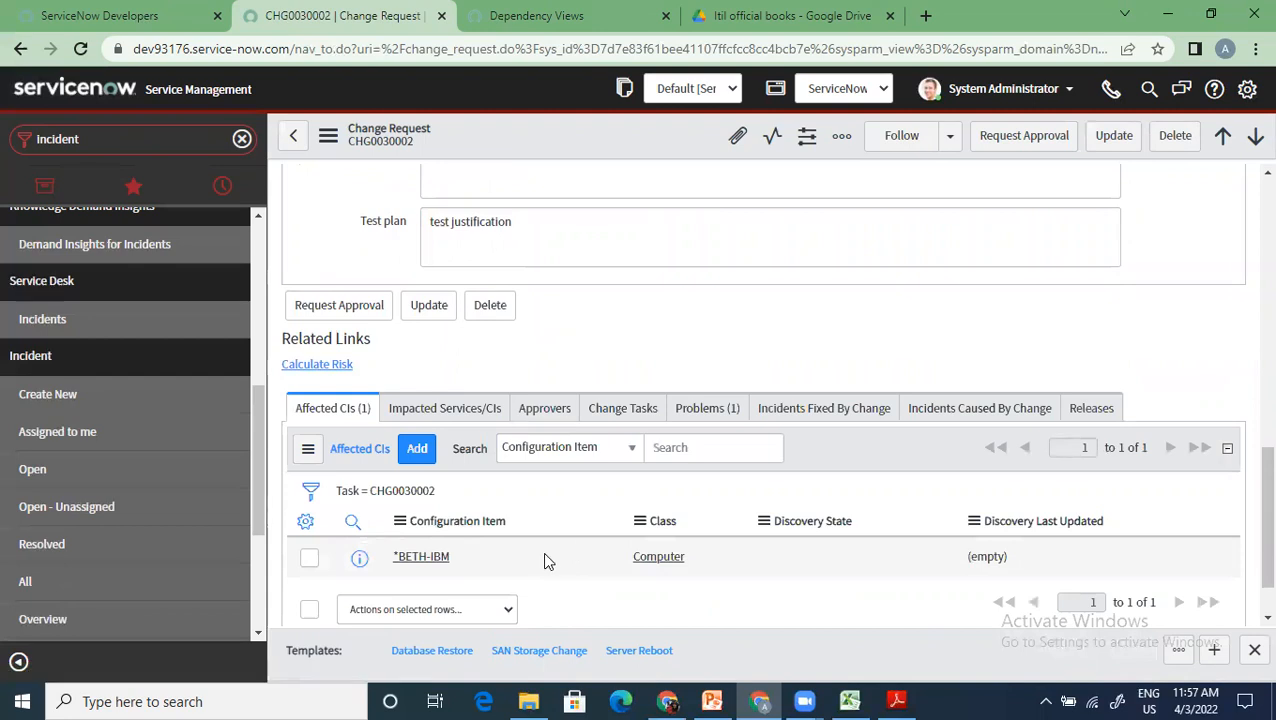
{"action": "left_click", "coordinate": [983, 410]}
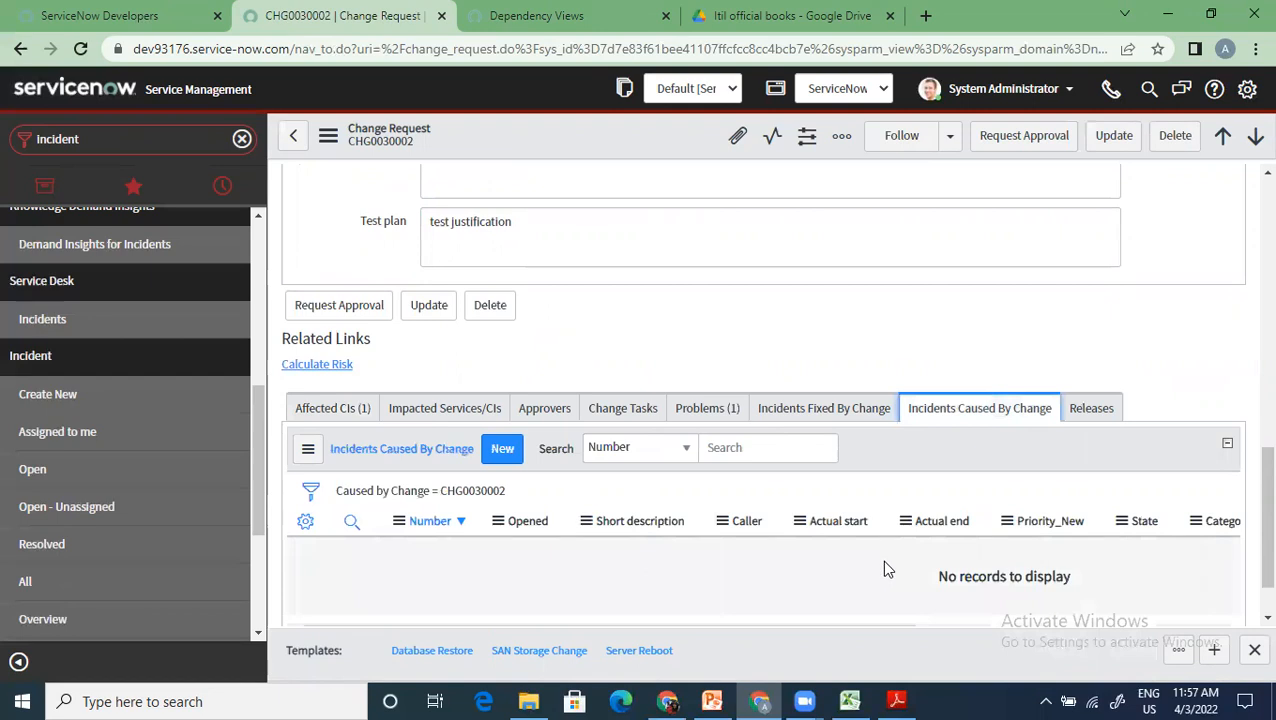
{"action": "left_click", "coordinate": [842, 408]}
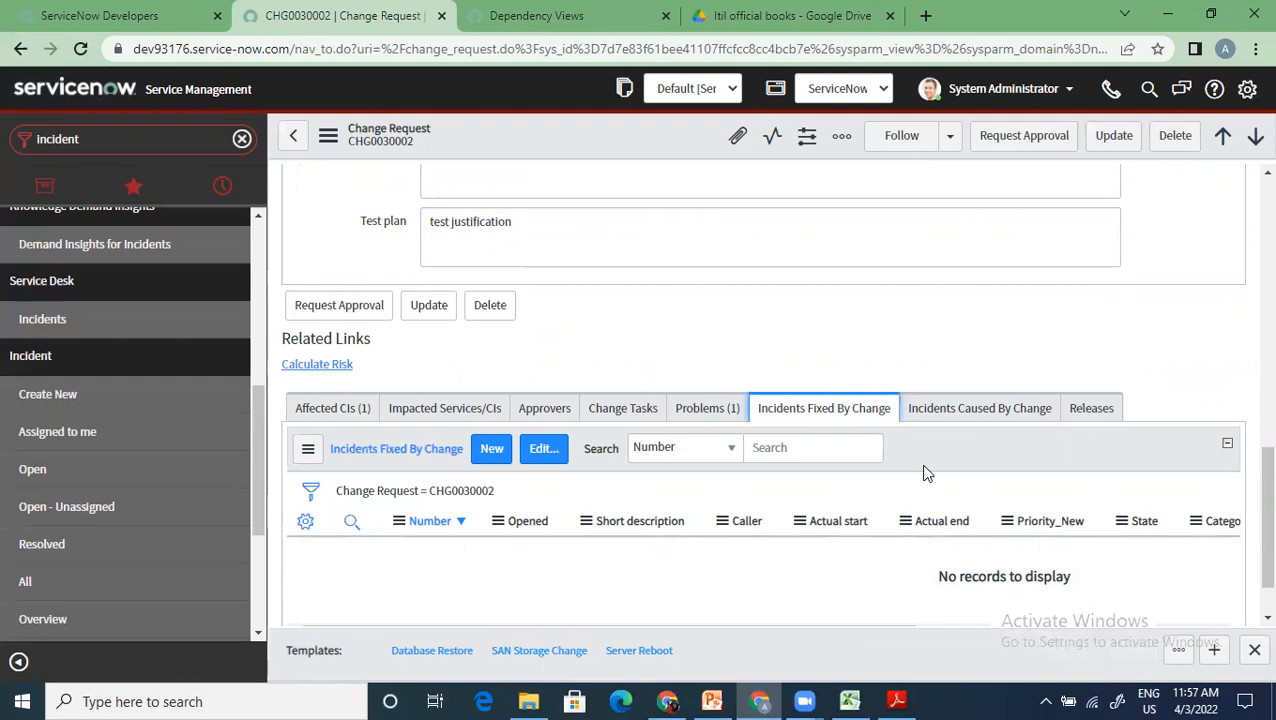
{"action": "left_click", "coordinate": [978, 416]}
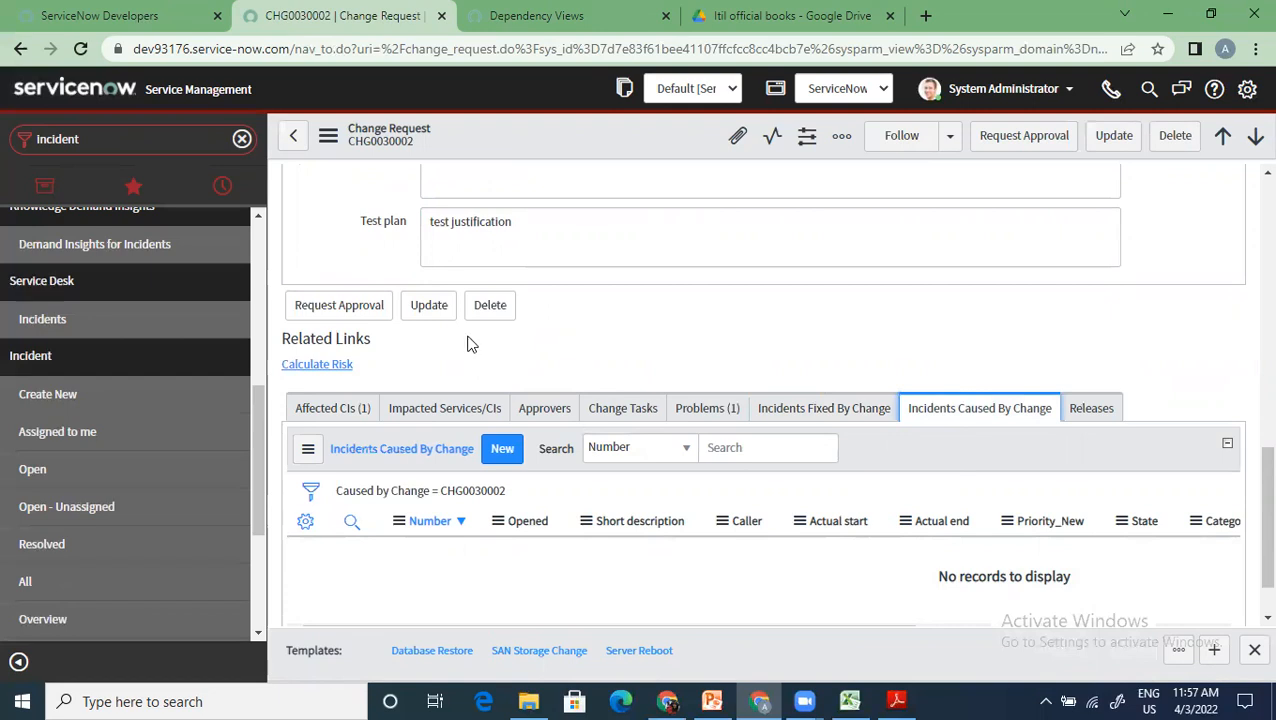
{"action": "left_click", "coordinate": [844, 416]}
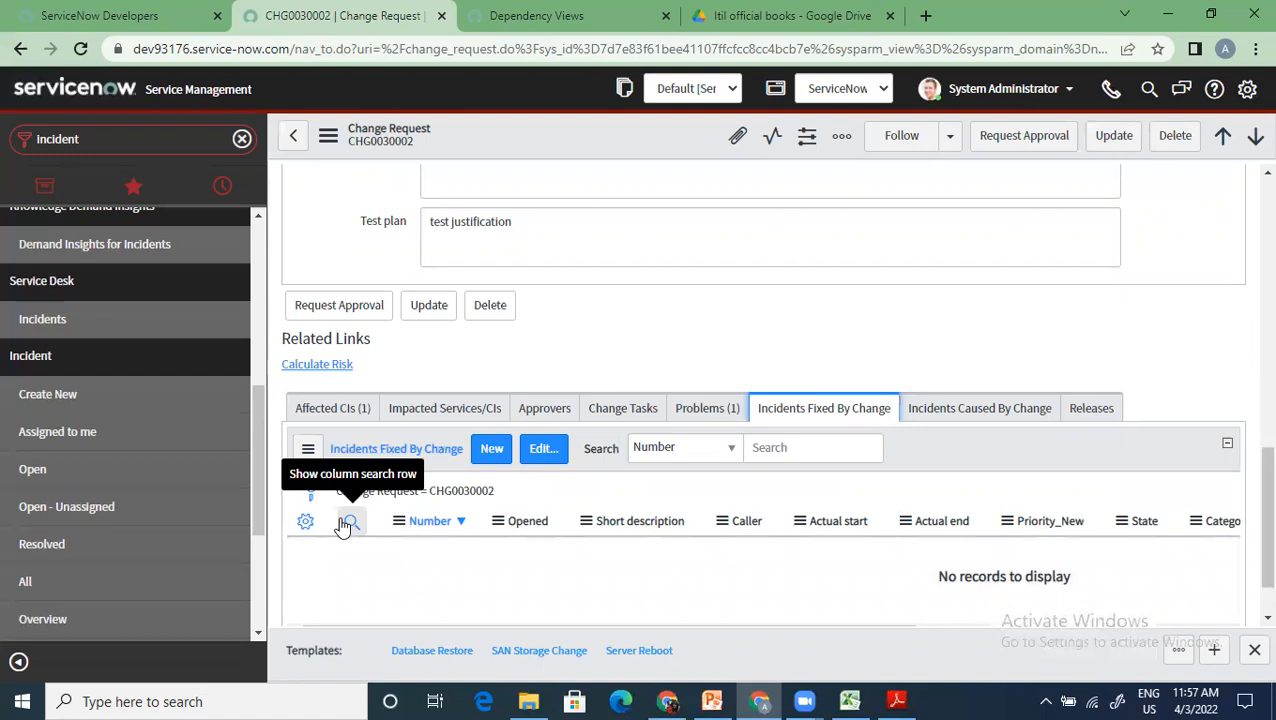
{"action": "scroll", "coordinate": [343, 524], "scroll_direction": "up", "scroll_amount": 5}
{"action": "scroll", "coordinate": [343, 524], "scroll_direction": "down", "scroll_amount": 3}
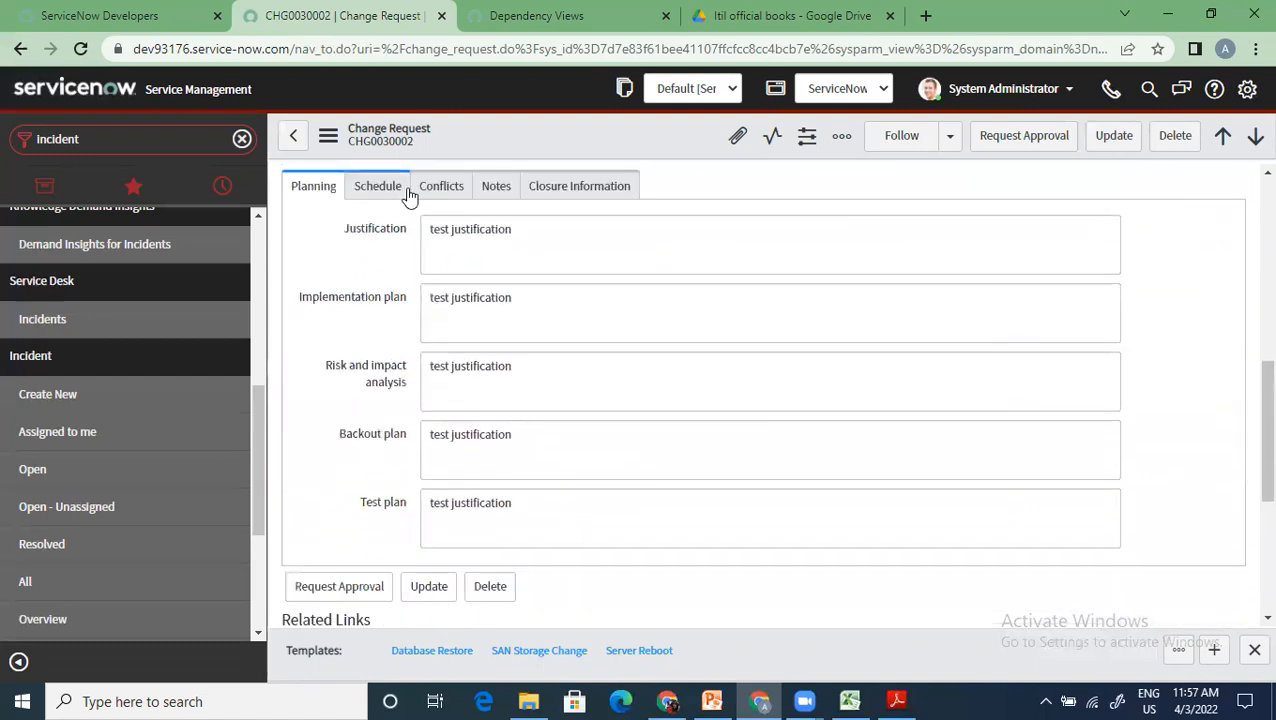
{"action": "scroll", "coordinate": [419, 441], "scroll_direction": "down", "scroll_amount": 3}
{"action": "scroll", "coordinate": [419, 445], "scroll_direction": "up", "scroll_amount": 3}
{"action": "left_click", "coordinate": [386, 192]}
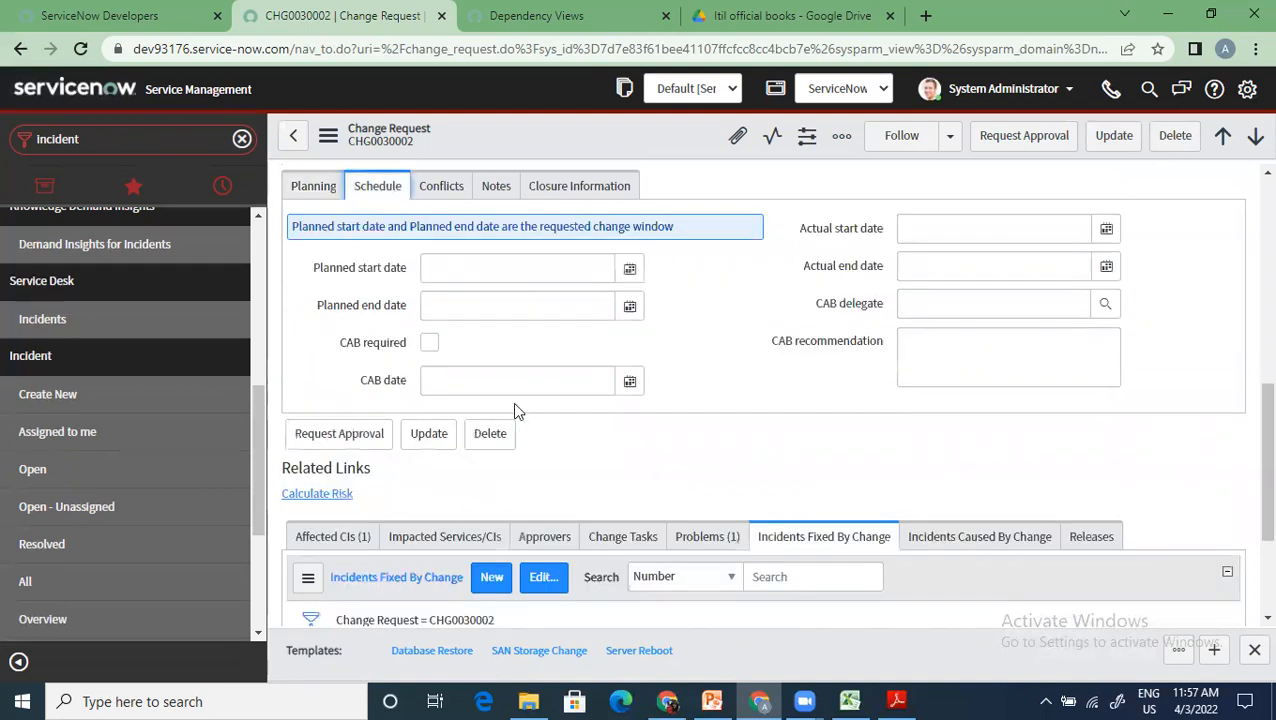
{"action": "left_click", "coordinate": [629, 268]}
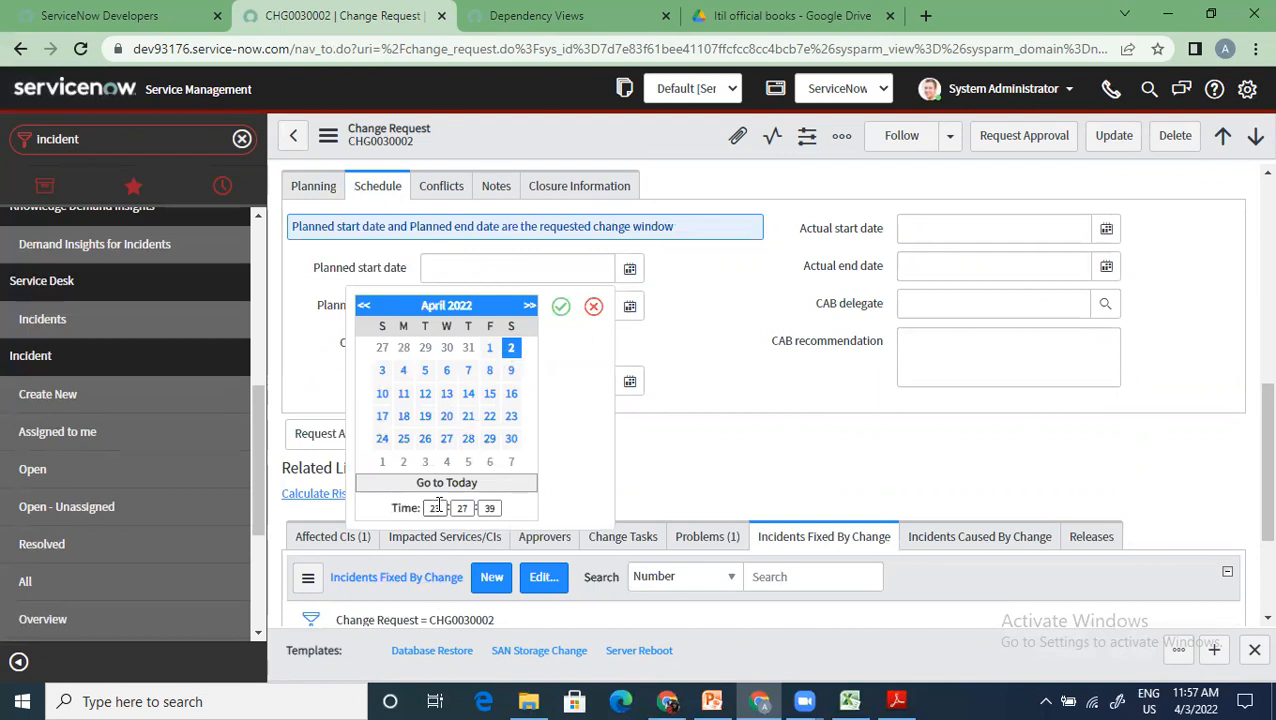
{"action": "left_click", "coordinate": [385, 371]}
{"action": "left_click_drag", "start_coordinate": [443, 510], "coordinate": [357, 513]}
{"action": "type", "text": "00"}
{"action": "key", "text": "Tab"}
{"action": "type", "text": "00"}
{"action": "key", "text": "Tab"}
{"action": "key", "text": "Tab"}
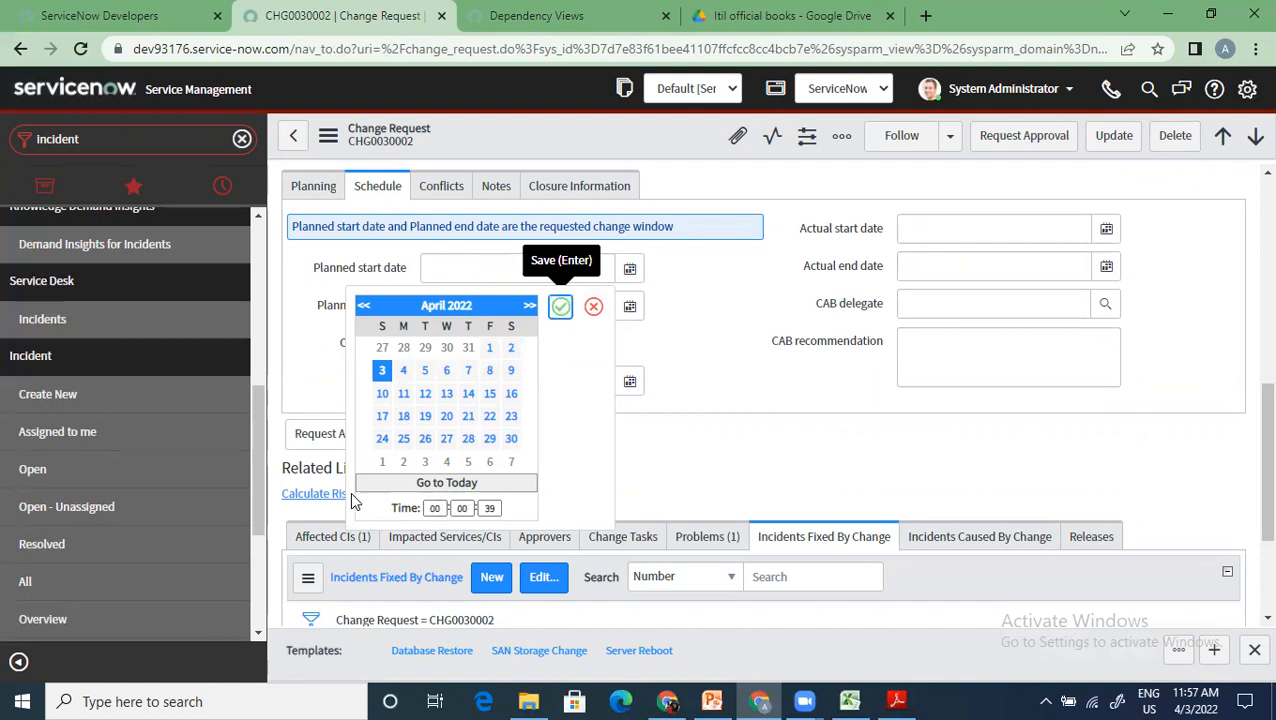
{"action": "left_click", "coordinate": [560, 307]}
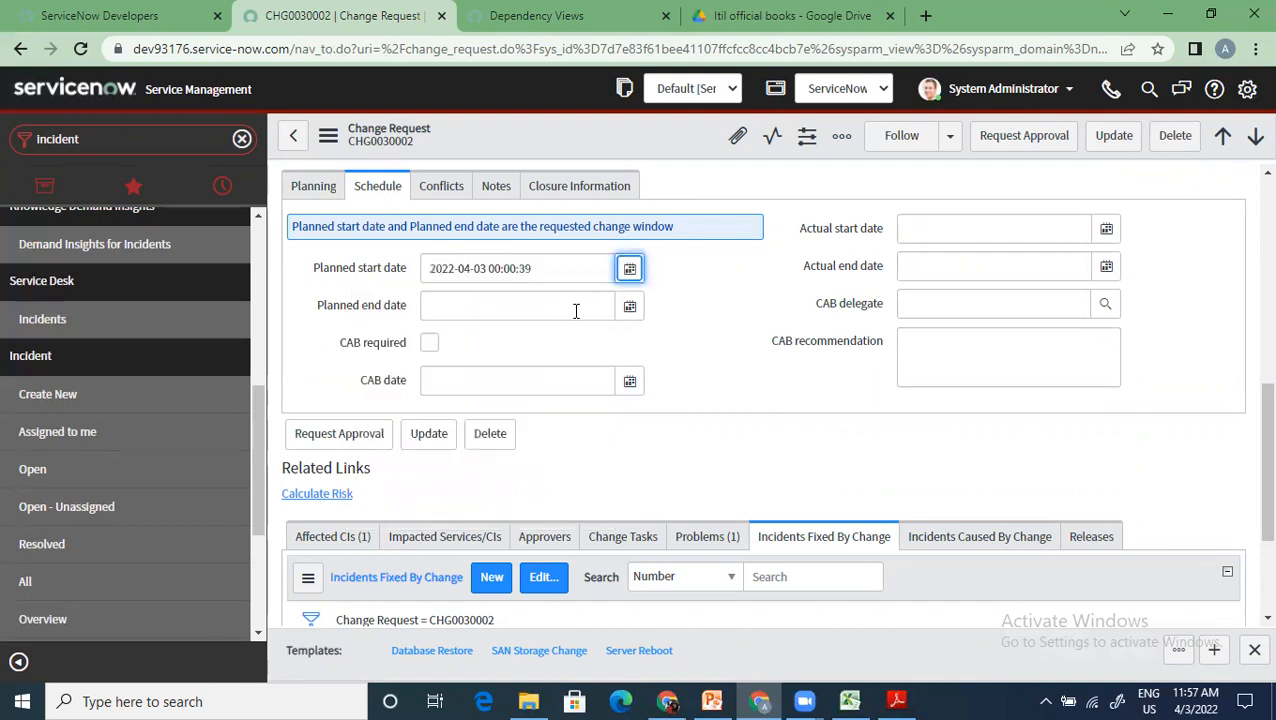
{"action": "left_click", "coordinate": [630, 309]}
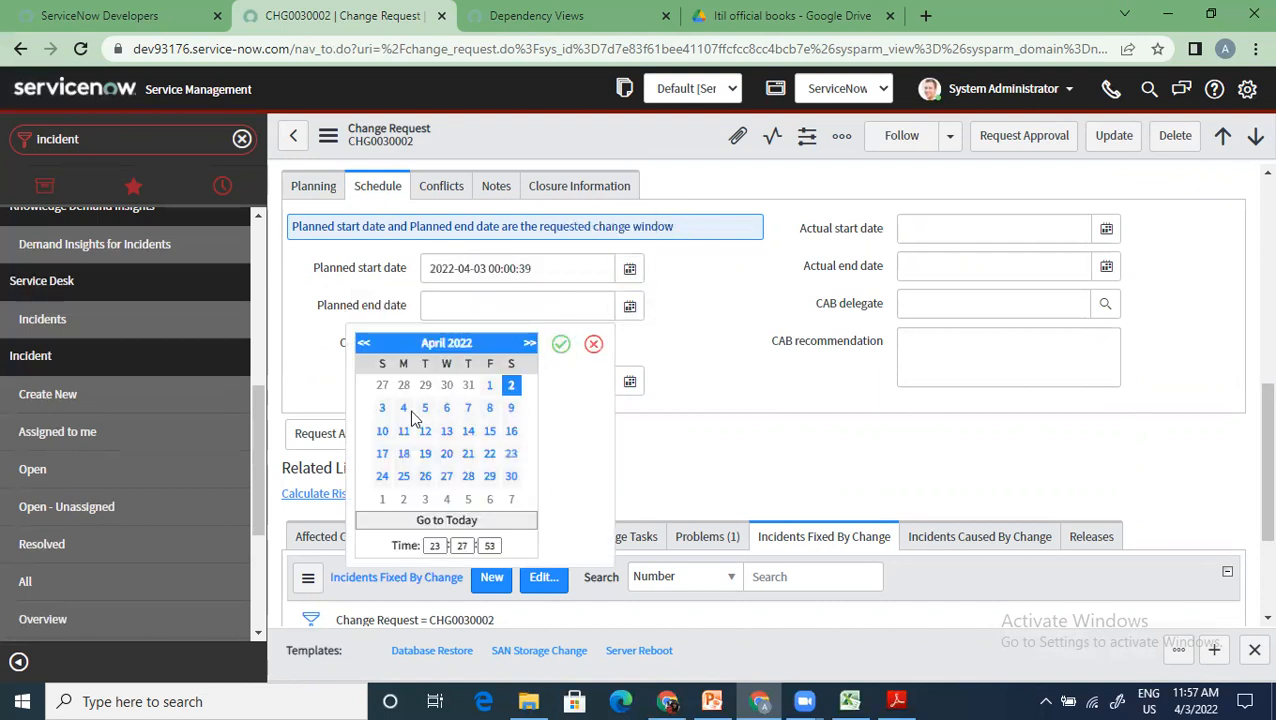
{"action": "left_click", "coordinate": [380, 407]}
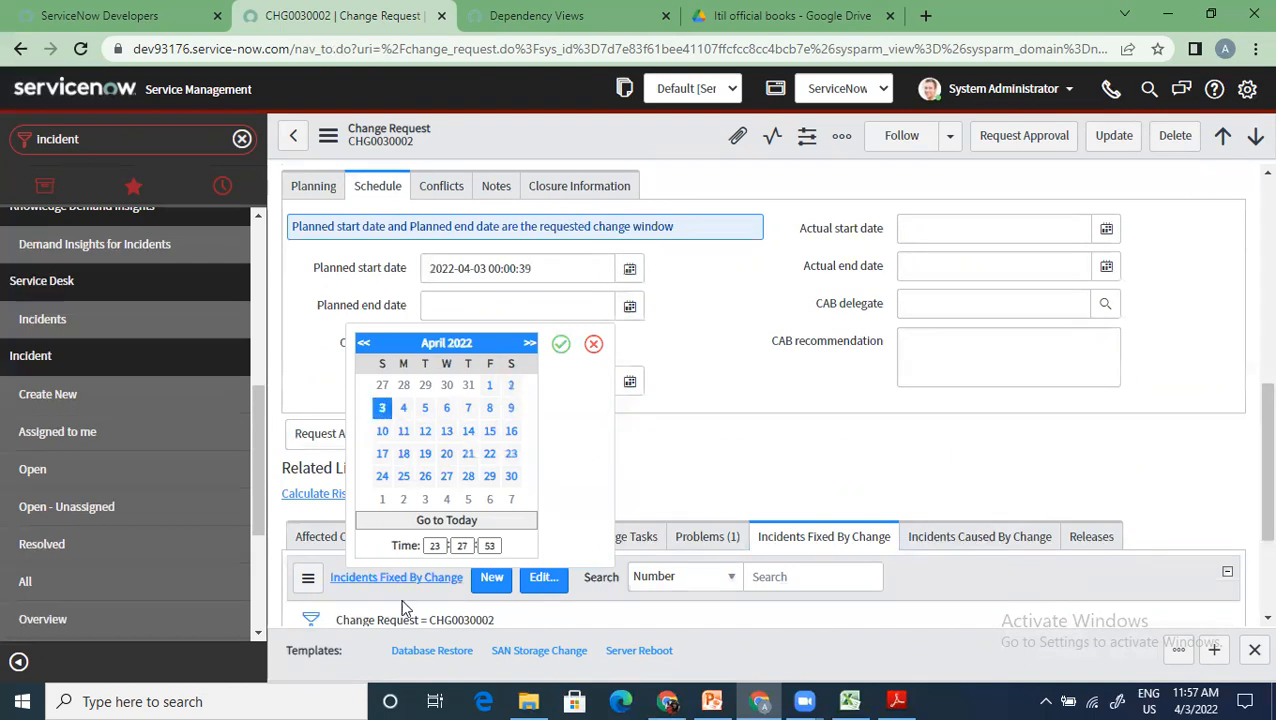
{"action": "double_click", "coordinate": [436, 545]}
{"action": "type", "text": "03:00:00"}
{"action": "left_click", "coordinate": [561, 345]}
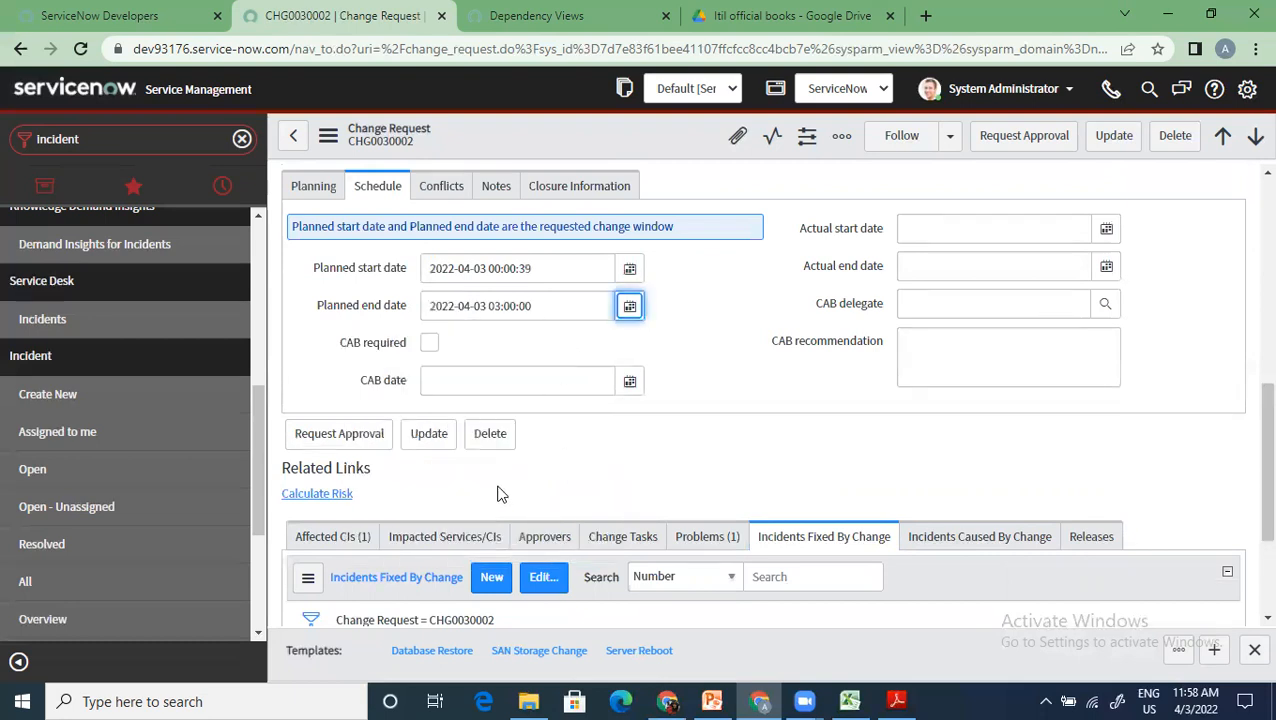
Turn the CAB required option on and off again, then save the change request.
{"action": "left_click", "coordinate": [429, 343]}
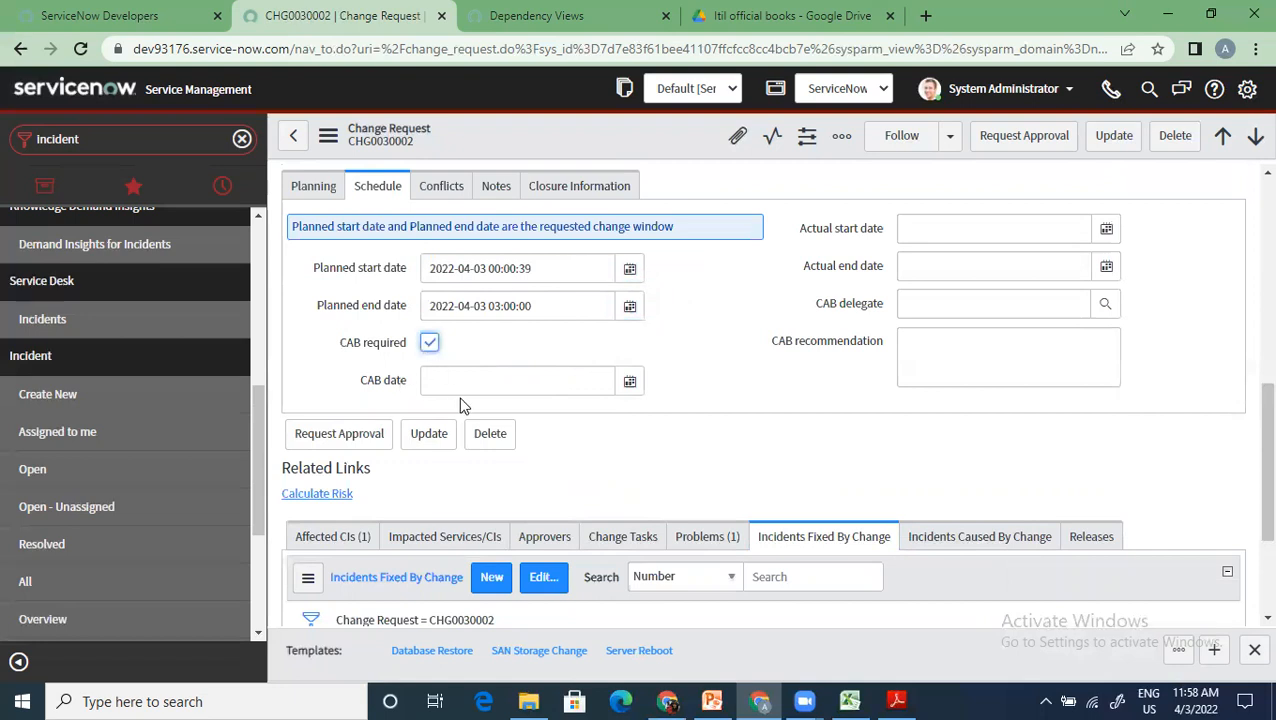
{"action": "left_click", "coordinate": [429, 343]}
{"action": "scroll", "coordinate": [413, 592], "scroll_direction": "down", "scroll_amount": 2}
{"action": "scroll", "coordinate": [416, 518], "scroll_direction": "up", "scroll_amount": 3}
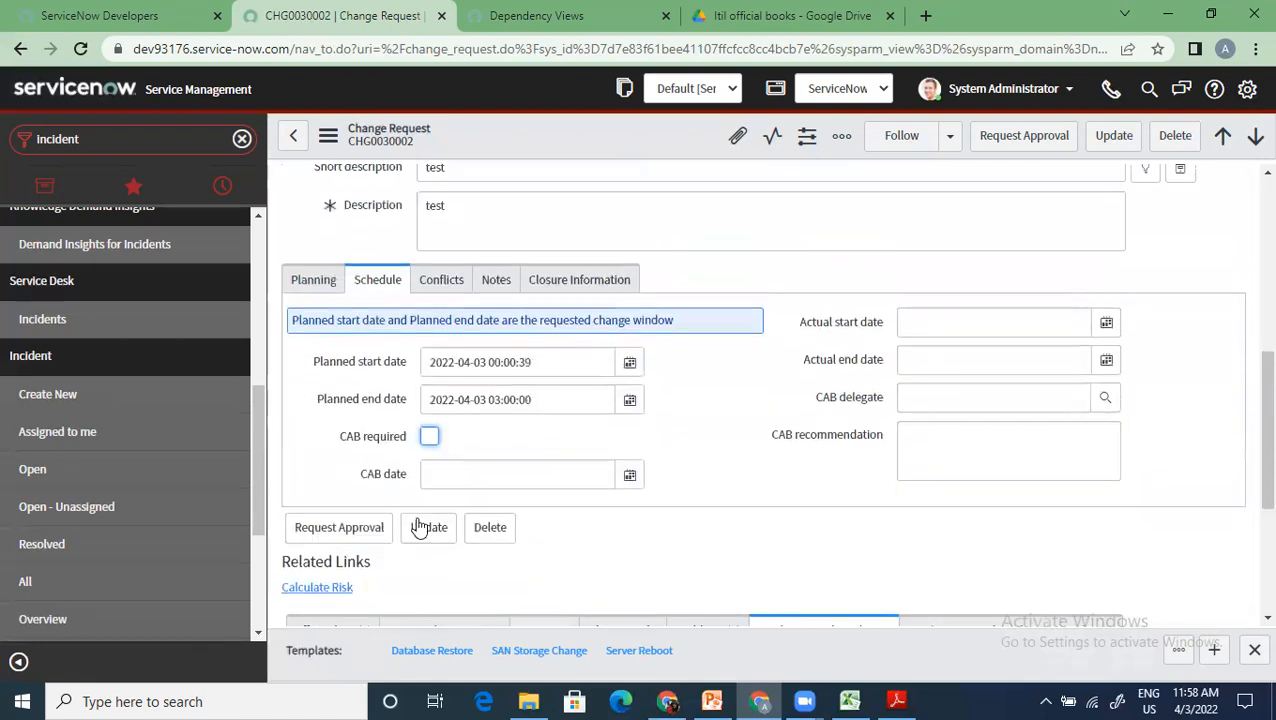
{"action": "right_click", "coordinate": [558, 130]}
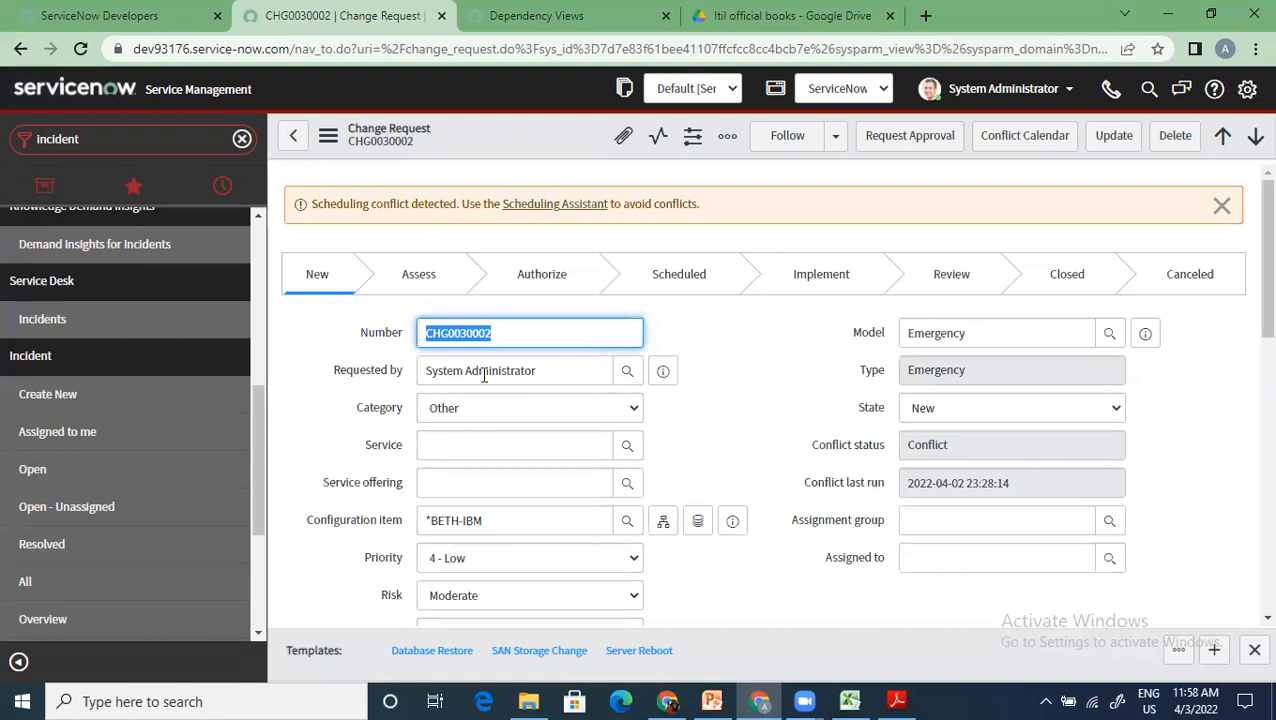
Examine the conflicts detected for the change request, along with its related lists and conflict status.
{"action": "scroll", "coordinate": [494, 440], "scroll_direction": "down", "scroll_amount": 5}
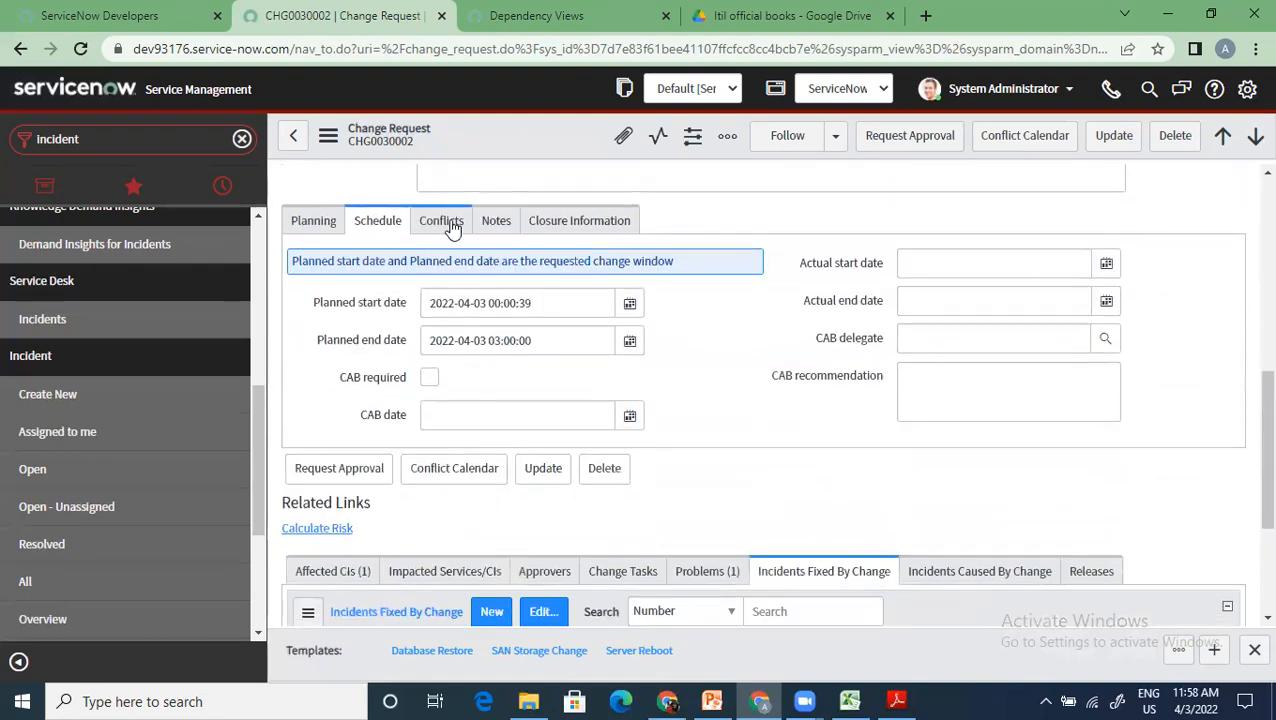
{"action": "left_click", "coordinate": [449, 221]}
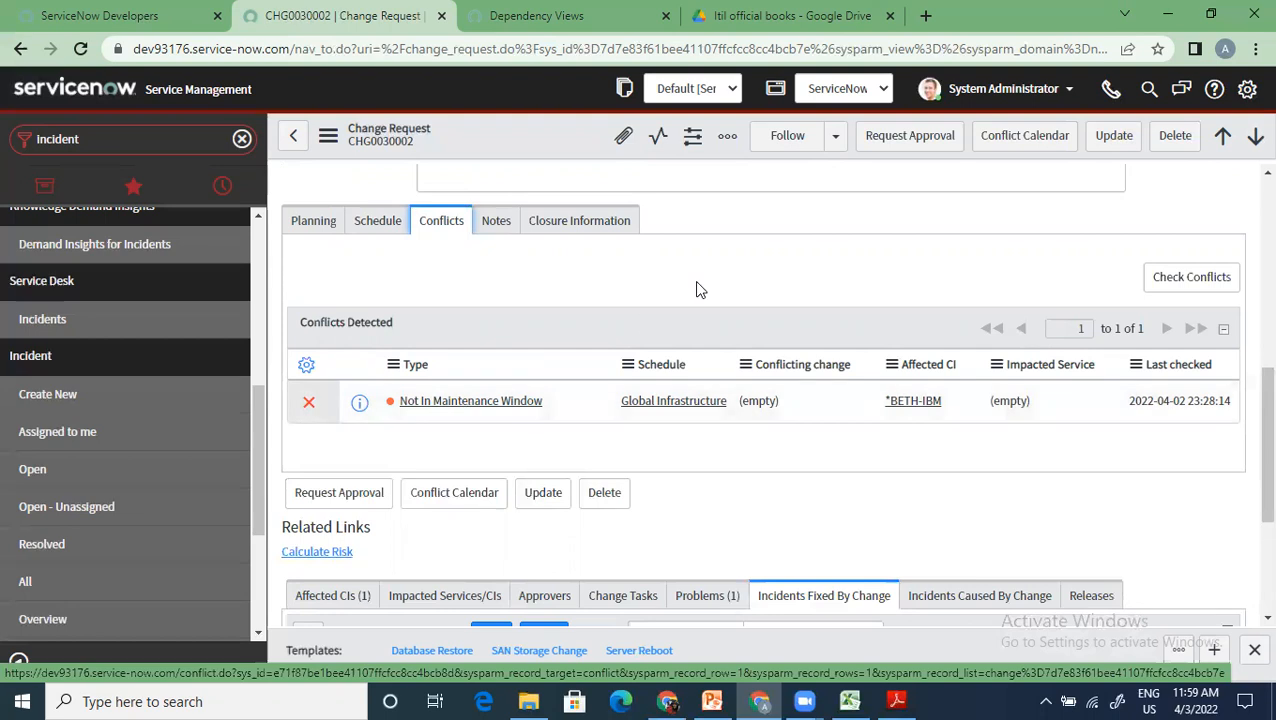
{"action": "scroll", "coordinate": [755, 277], "scroll_direction": "down", "scroll_amount": 3}
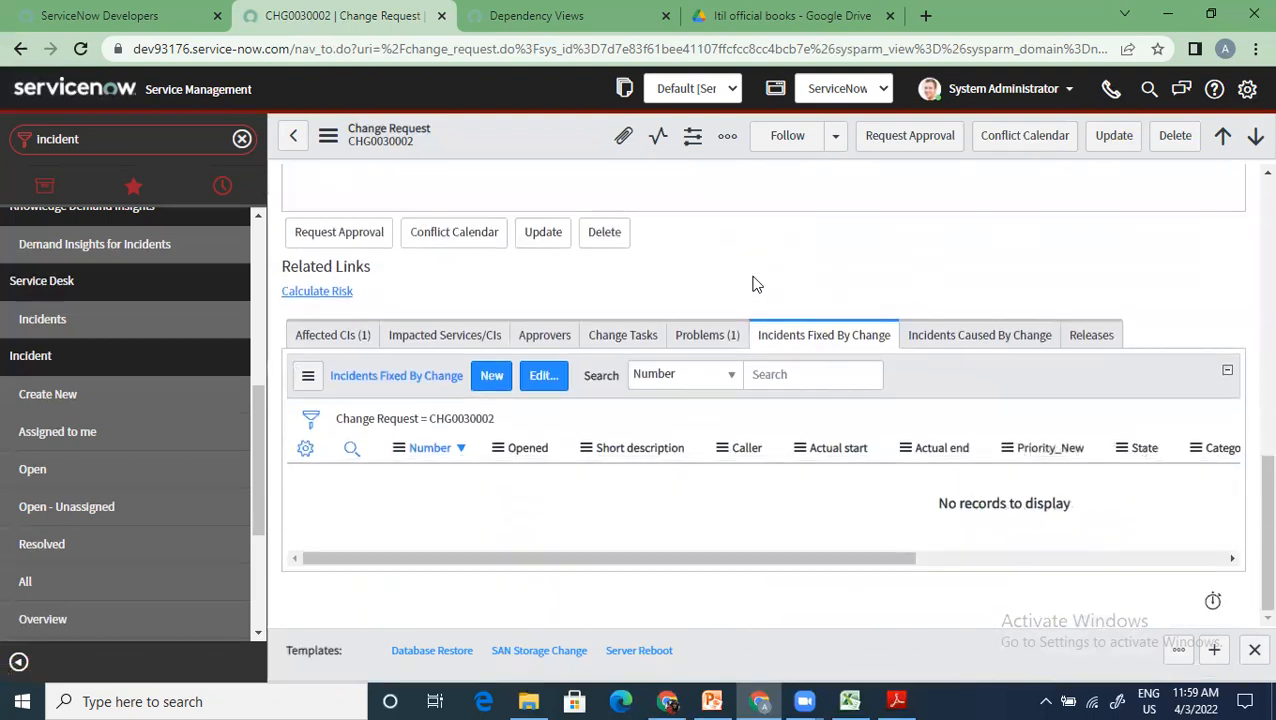
{"action": "scroll", "coordinate": [755, 284], "scroll_direction": "up", "scroll_amount": 10}
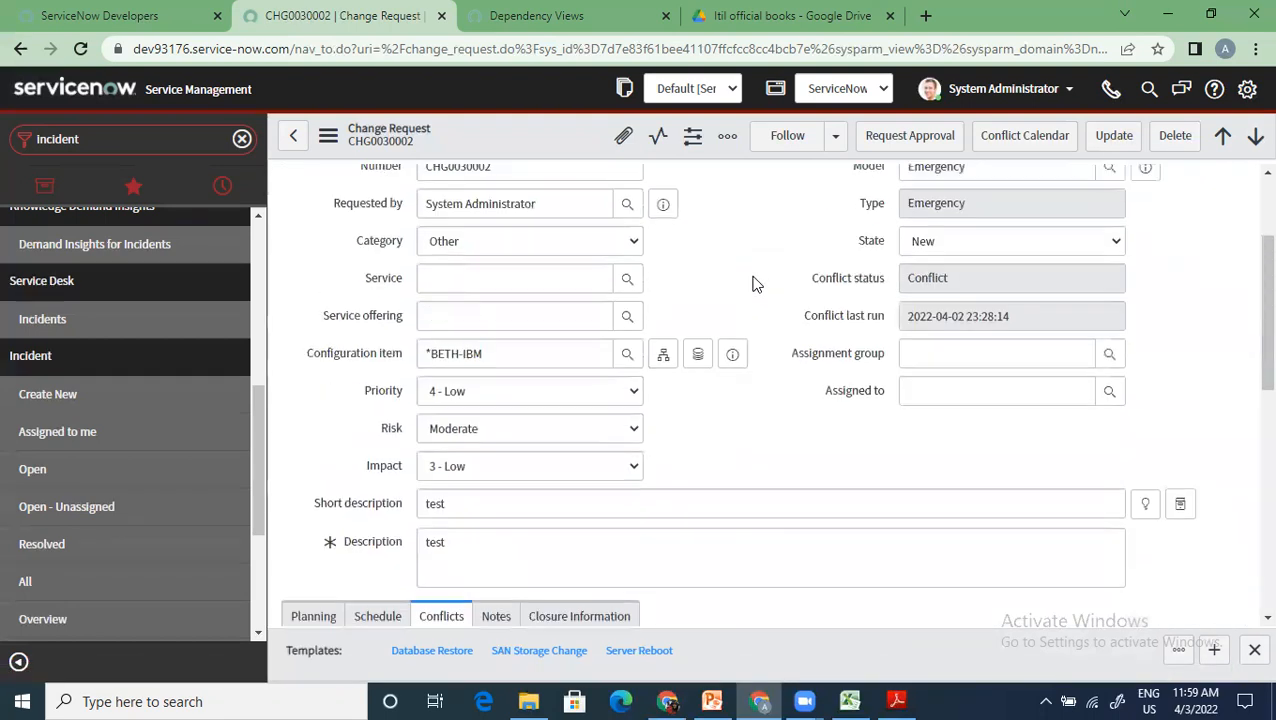
{"action": "scroll", "coordinate": [755, 282], "scroll_direction": "down", "scroll_amount": 10}
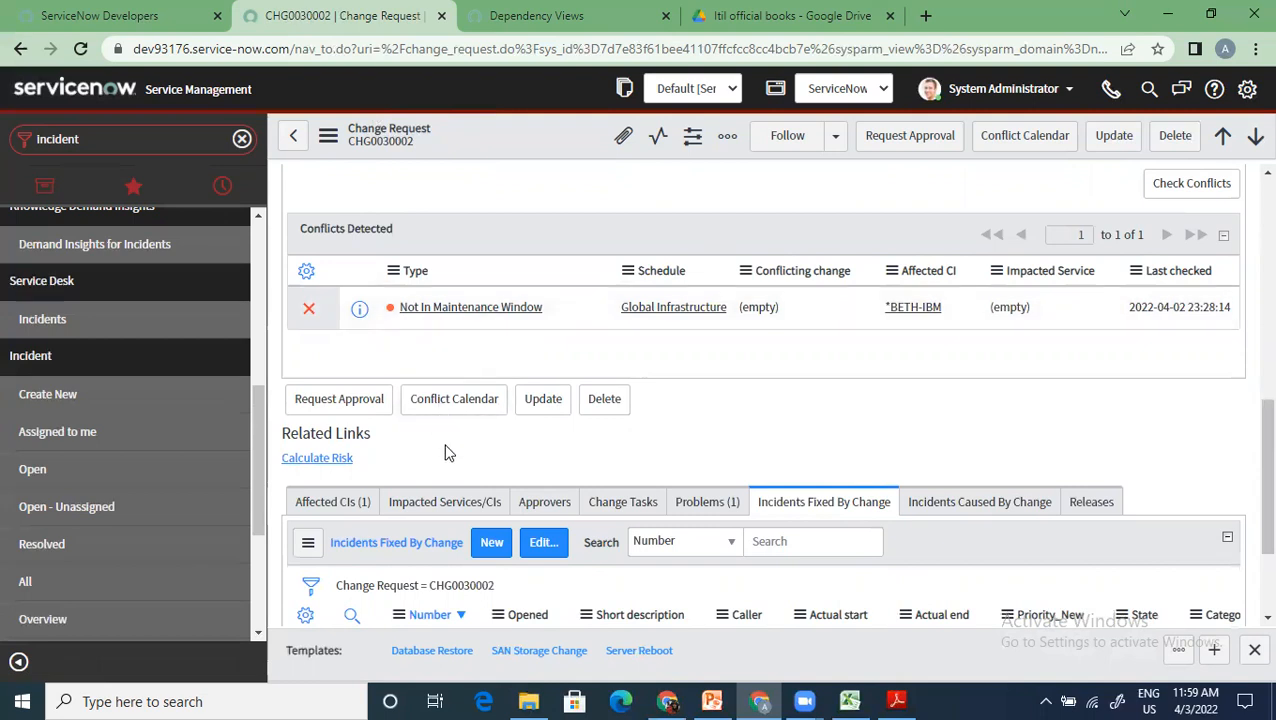
{"action": "scroll", "coordinate": [447, 453], "scroll_direction": "up", "scroll_amount": 1}
{"action": "scroll", "coordinate": [437, 455], "scroll_direction": "up", "scroll_amount": 5}
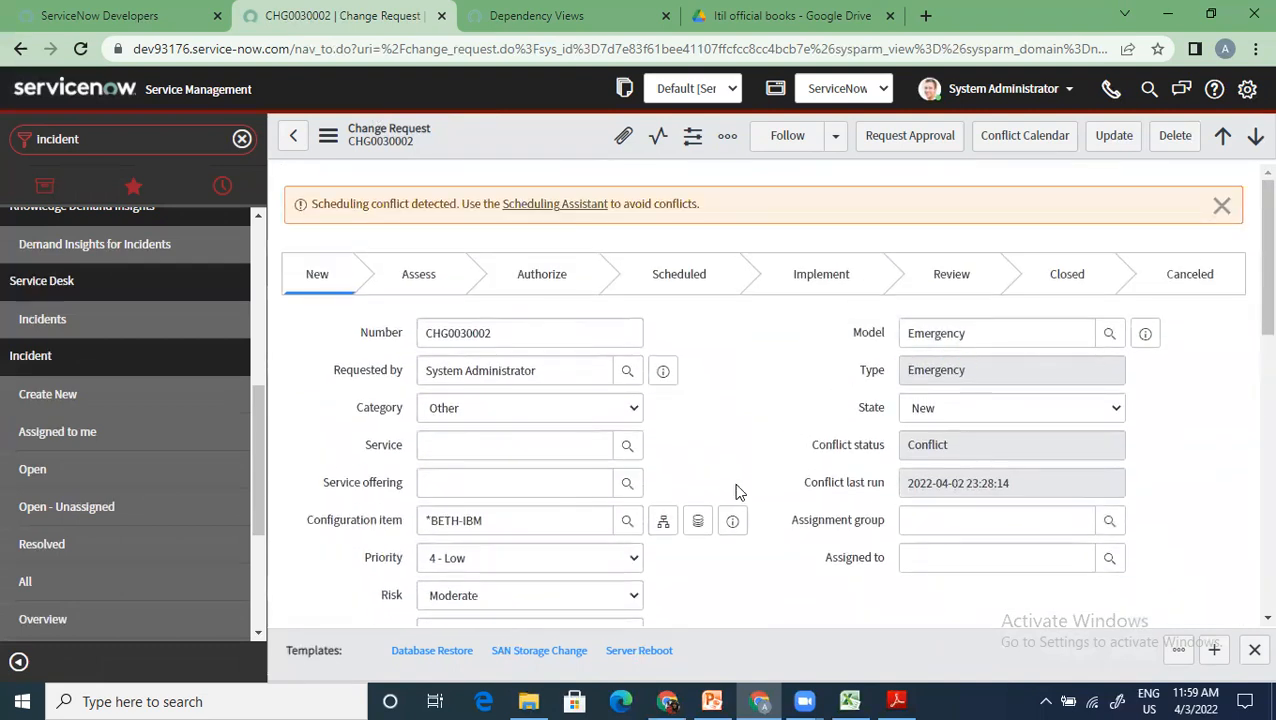
Compare the change request's planned start and end dates with the detected maintenance window conflict.
{"action": "scroll", "coordinate": [733, 494], "scroll_direction": "down", "scroll_amount": 5}
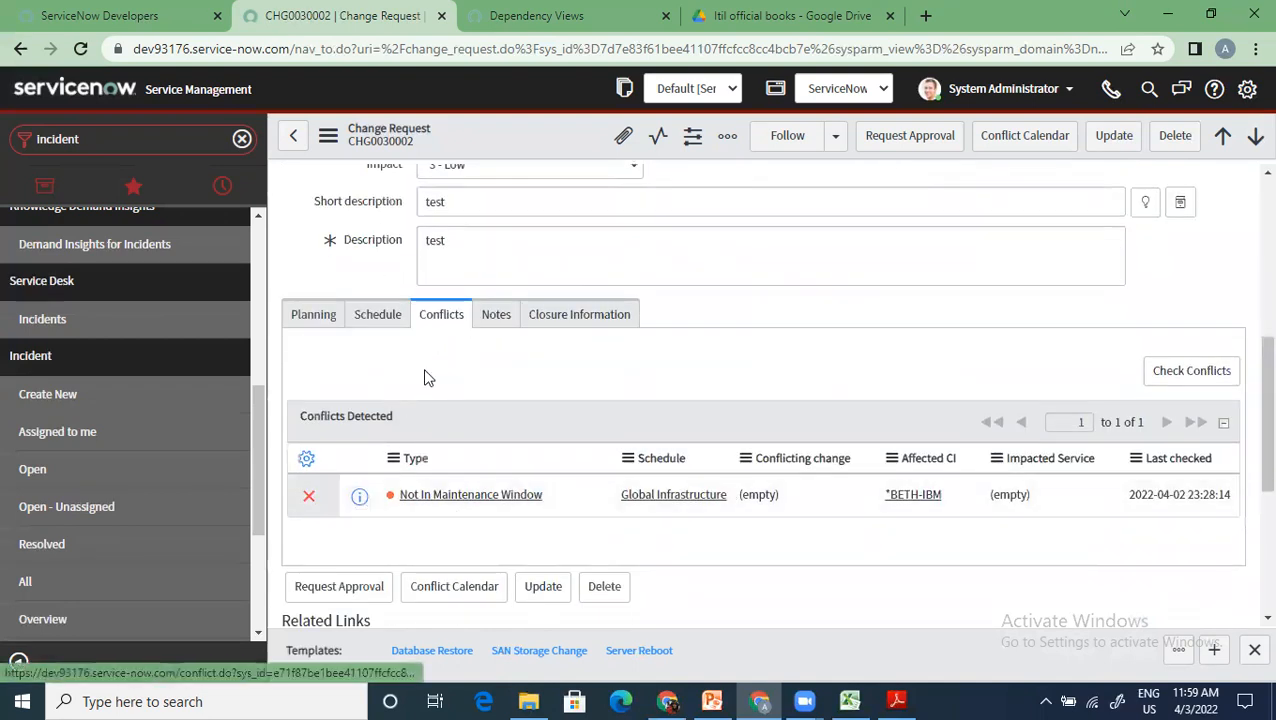
{"action": "scroll", "coordinate": [501, 402], "scroll_direction": "up", "scroll_amount": 2}
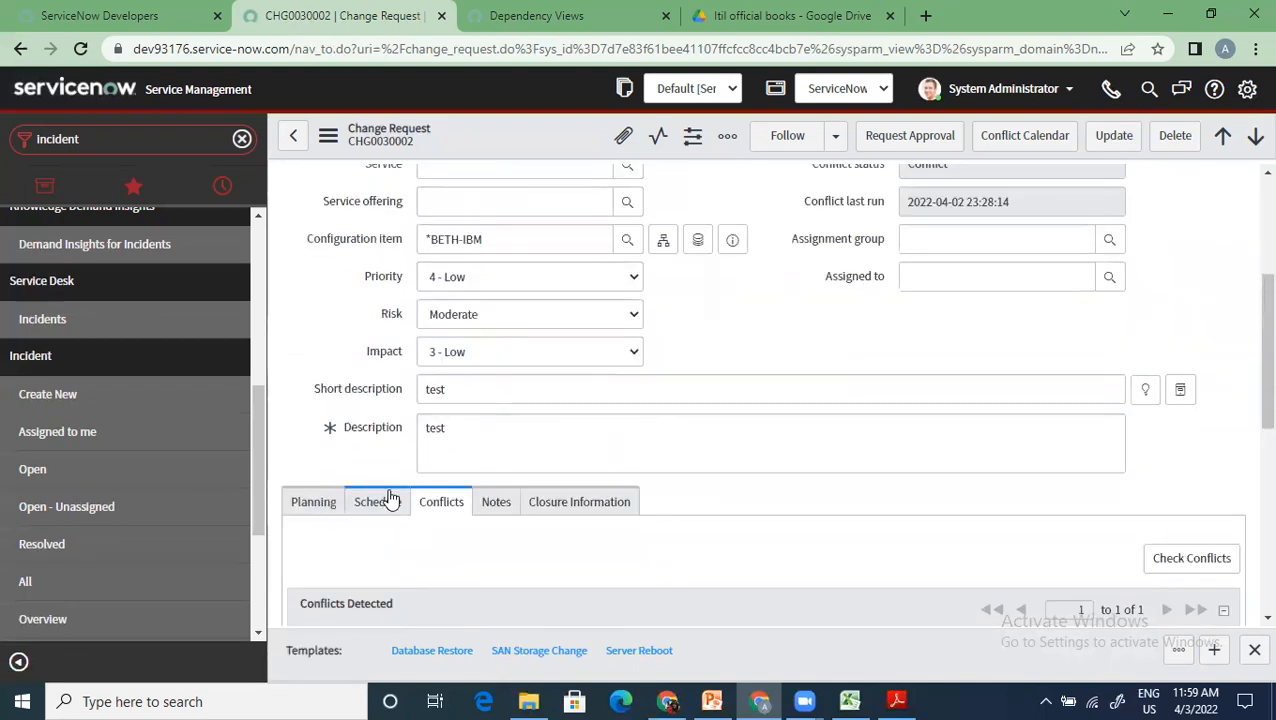
{"action": "left_click", "coordinate": [376, 501]}
{"action": "scroll", "coordinate": [484, 507], "scroll_direction": "down", "scroll_amount": 2}
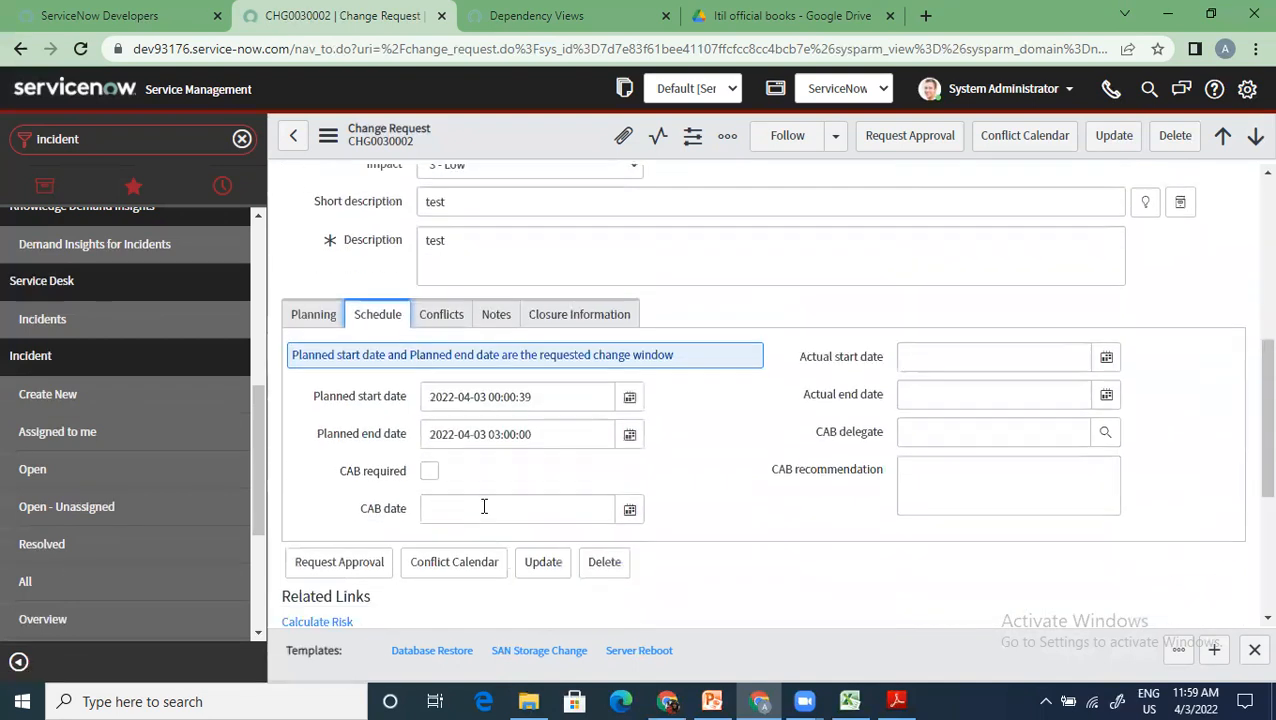
{"action": "left_click", "coordinate": [444, 316]}
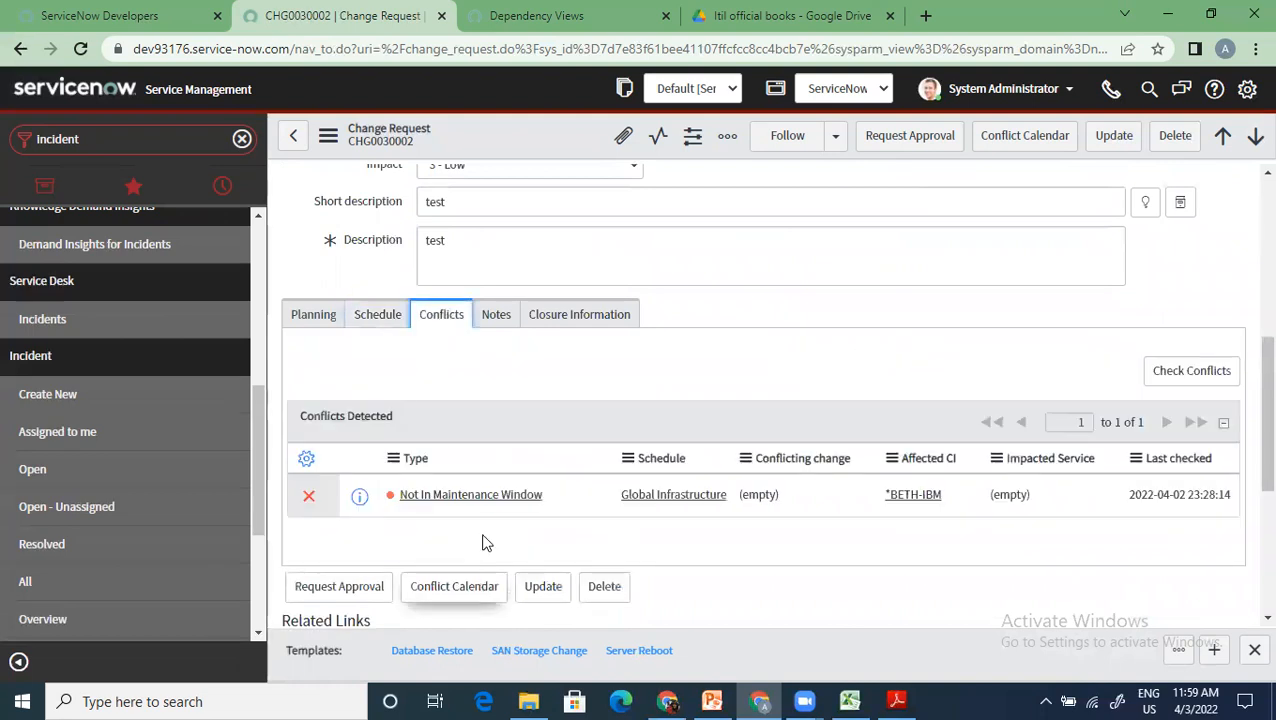
Review the change request's planned dates, detected conflict, related lists and main fields once more.
{"action": "left_click", "coordinate": [386, 324]}
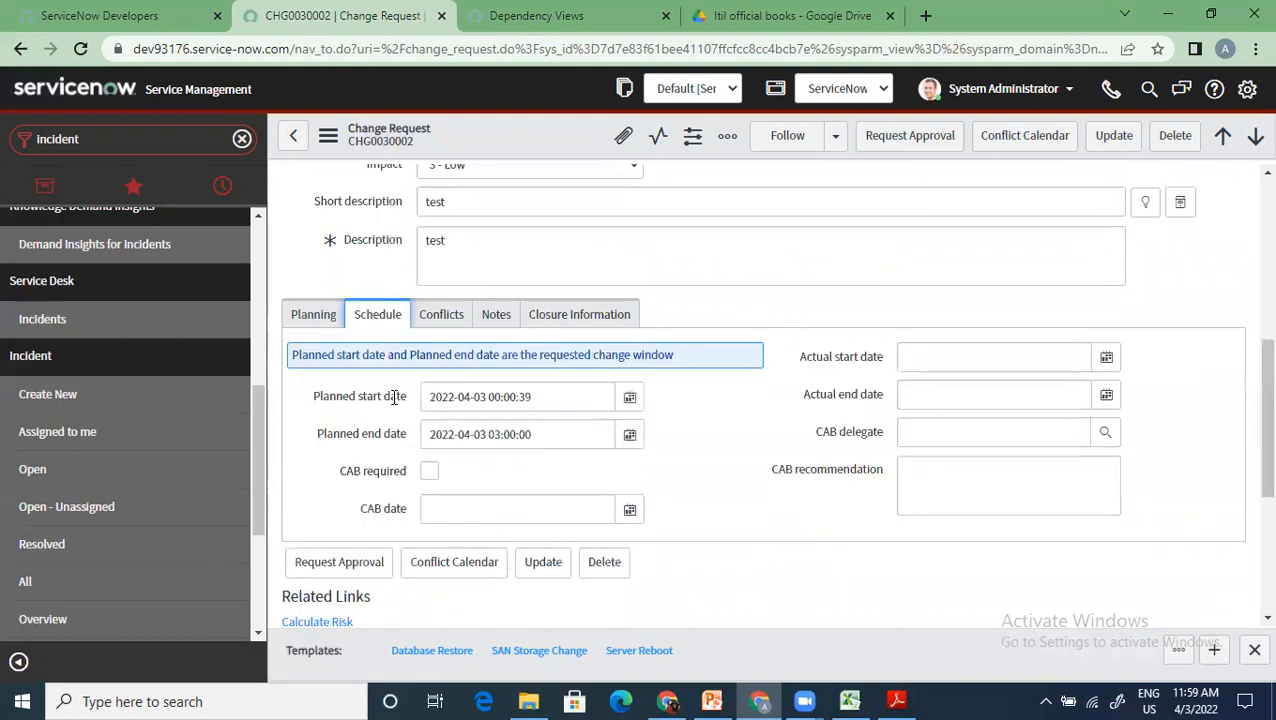
{"action": "left_click", "coordinate": [454, 316]}
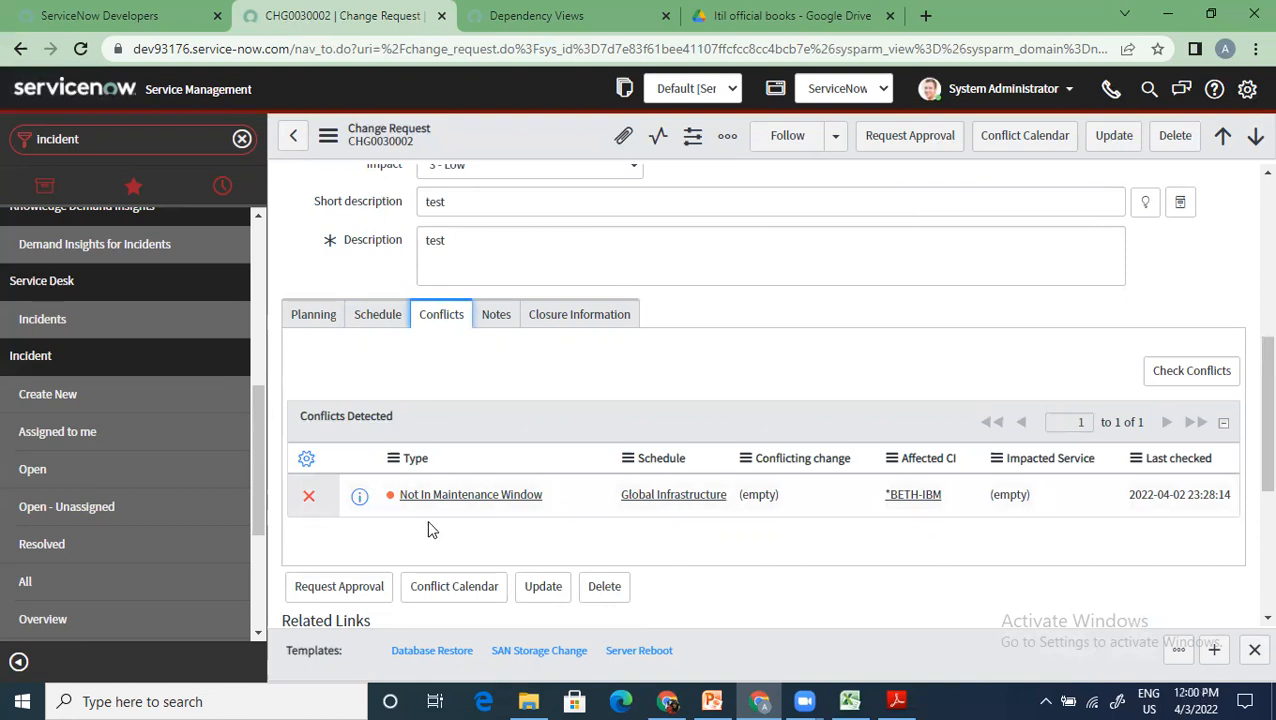
{"action": "scroll", "coordinate": [331, 548], "scroll_direction": "down", "scroll_amount": 3}
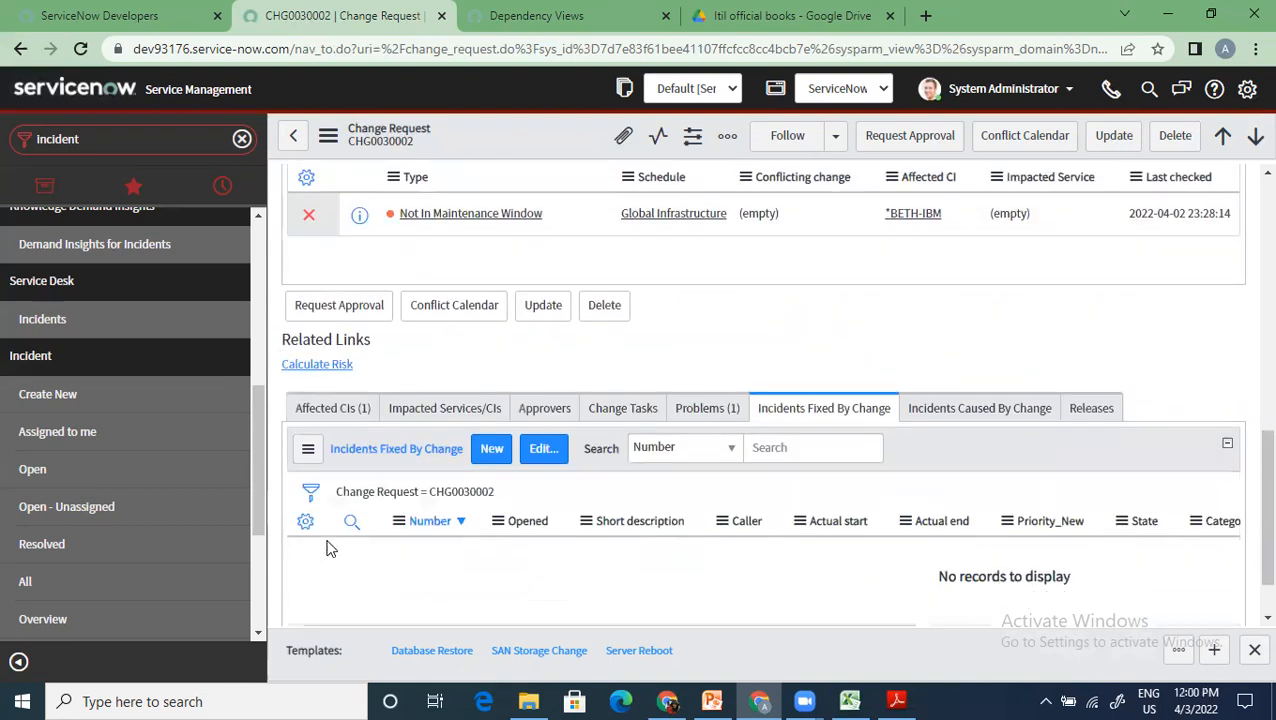
{"action": "scroll", "coordinate": [331, 548], "scroll_direction": "up", "scroll_amount": 3}
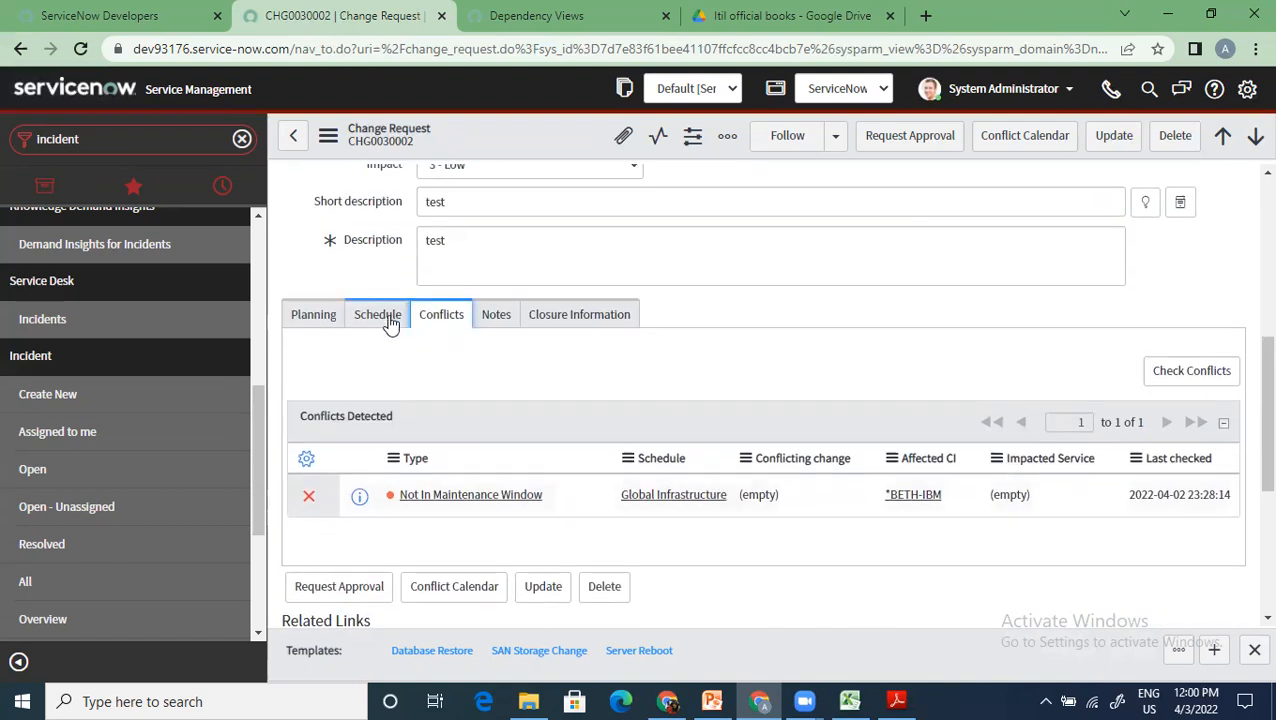
{"action": "left_click", "coordinate": [390, 320]}
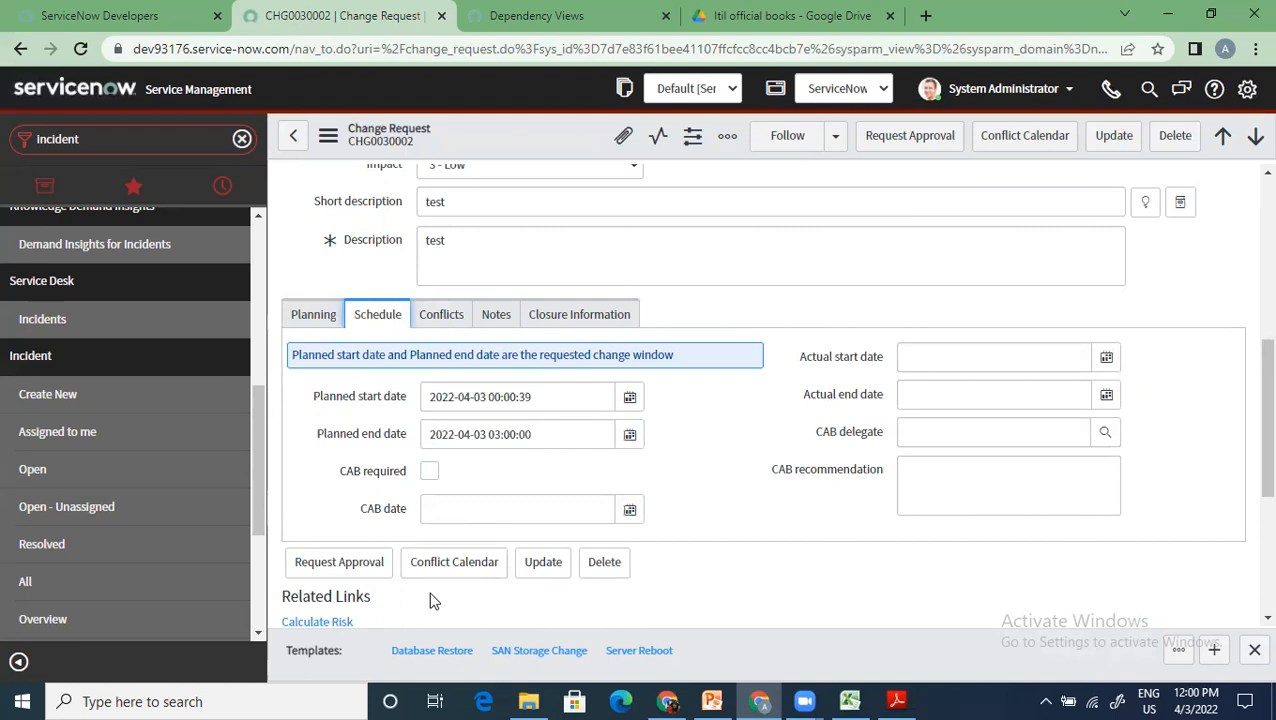
{"action": "scroll", "coordinate": [445, 590], "scroll_direction": "down", "scroll_amount": 3}
{"action": "scroll", "coordinate": [396, 515], "scroll_direction": "up", "scroll_amount": 8}
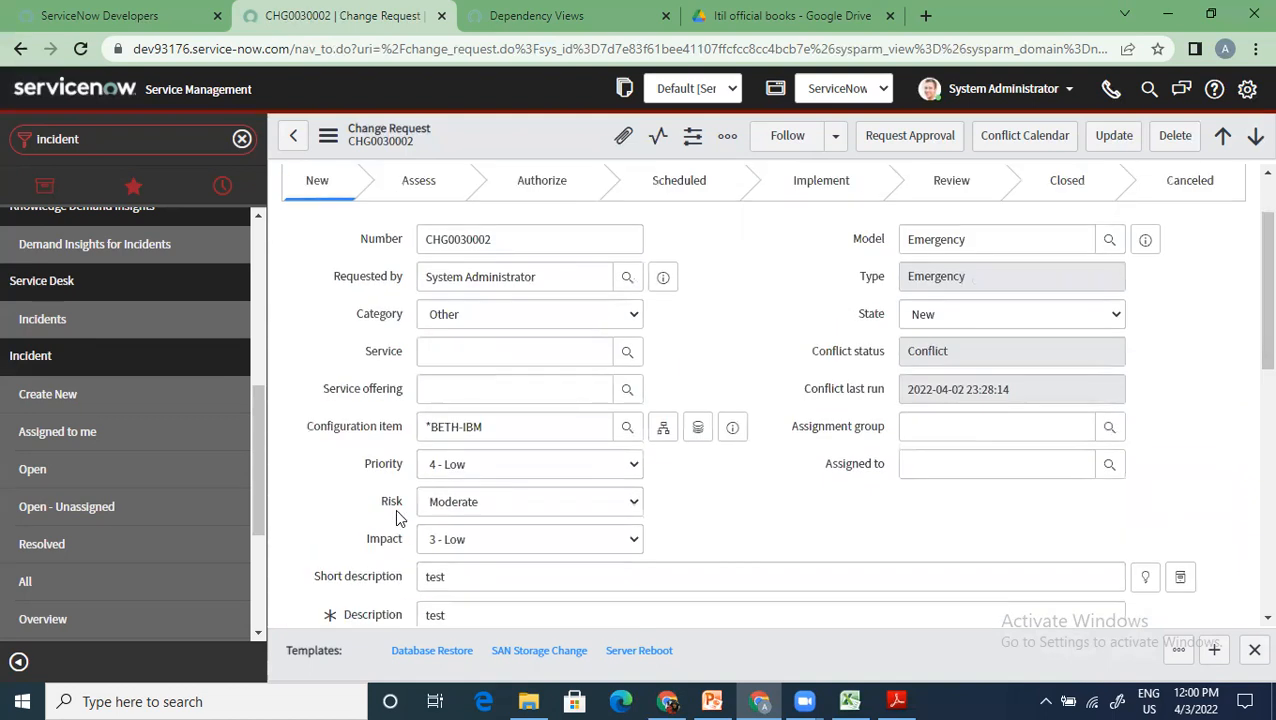
{"action": "scroll", "coordinate": [345, 560], "scroll_direction": "down", "scroll_amount": 3}
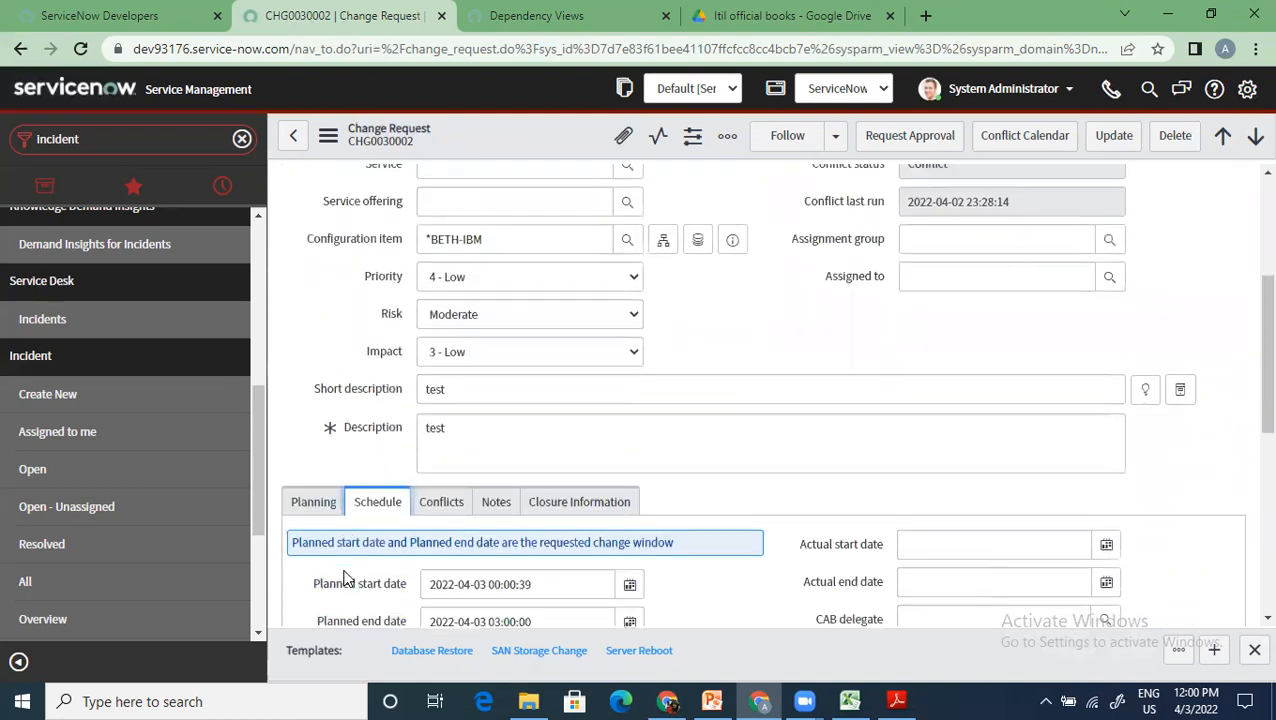
Calculate the change request's risk and impact from the defined risk conditions, and view the risk details.
{"action": "left_click", "coordinate": [318, 504]}
{"action": "scroll", "coordinate": [478, 566], "scroll_direction": "down", "scroll_amount": 4}
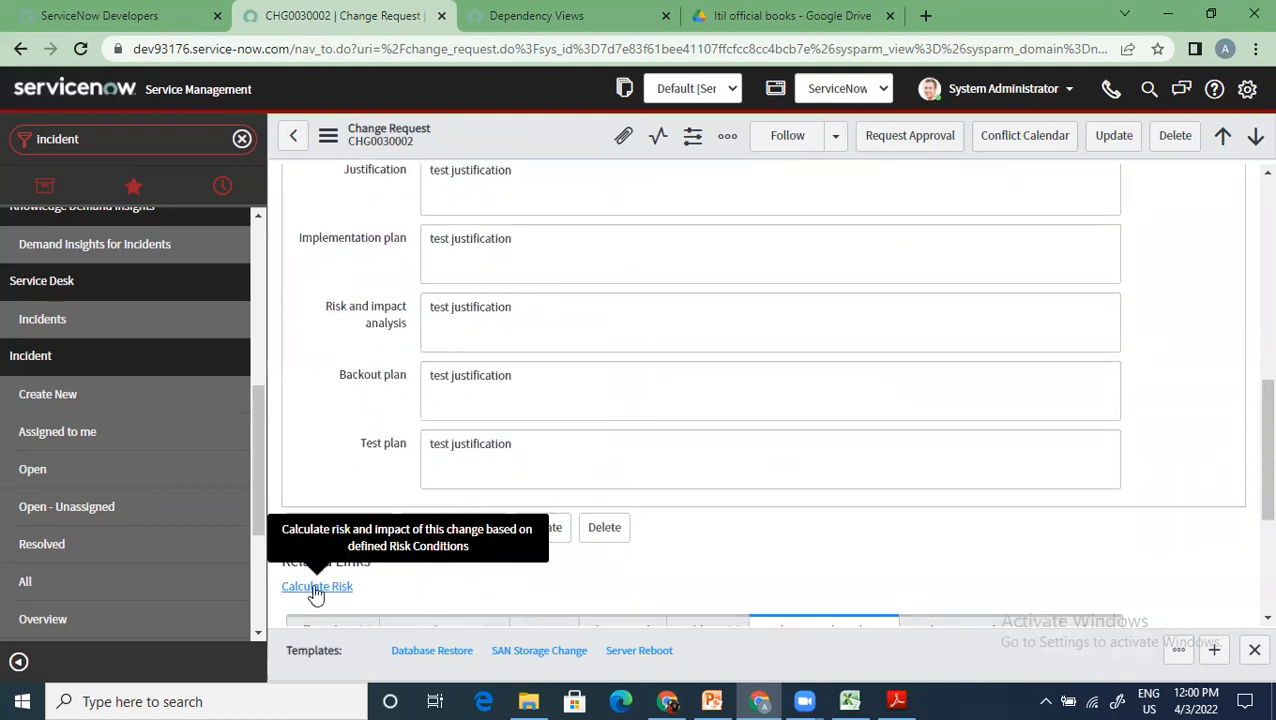
{"action": "left_click", "coordinate": [316, 587]}
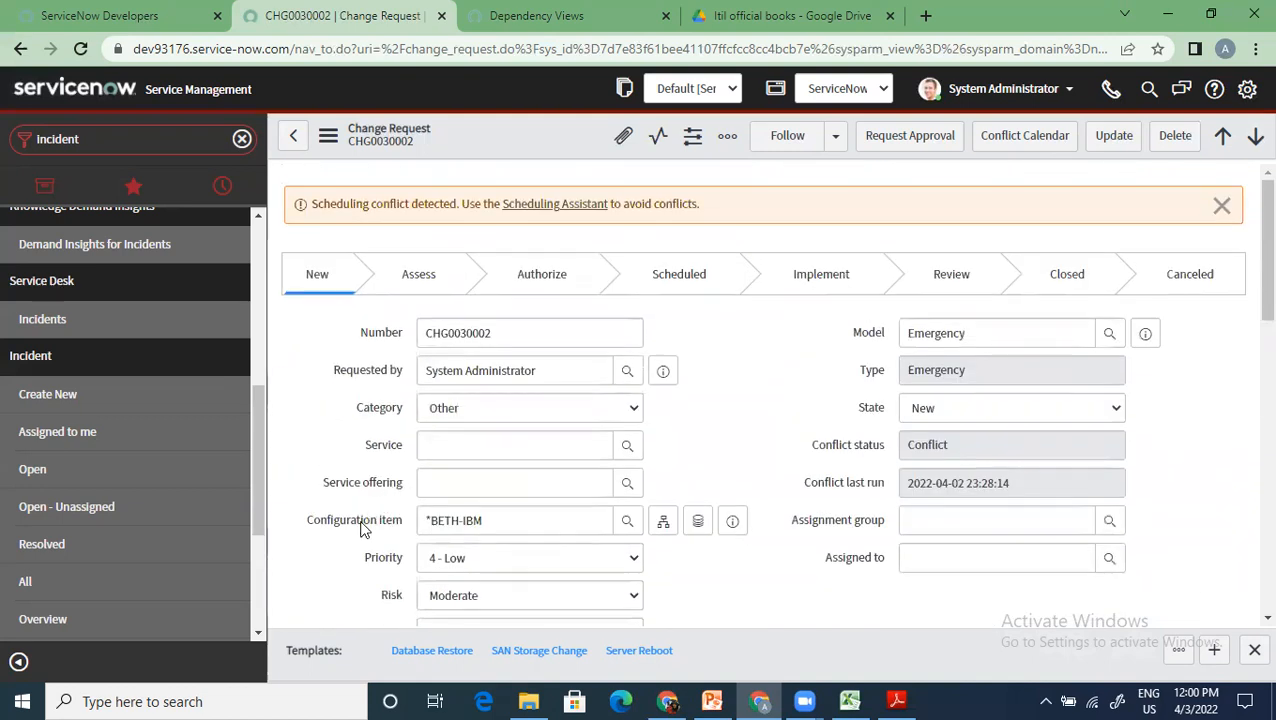
{"action": "scroll", "coordinate": [341, 568], "scroll_direction": "down", "scroll_amount": 3}
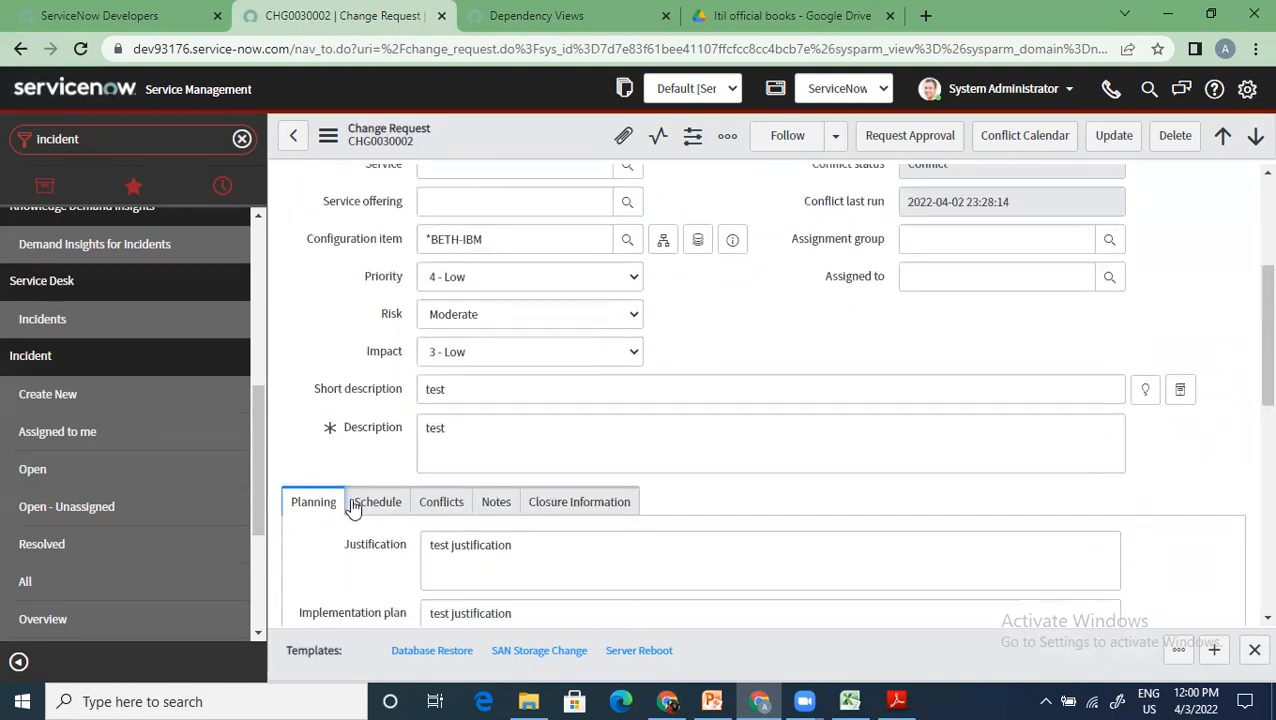
{"action": "left_click", "coordinate": [497, 316]}
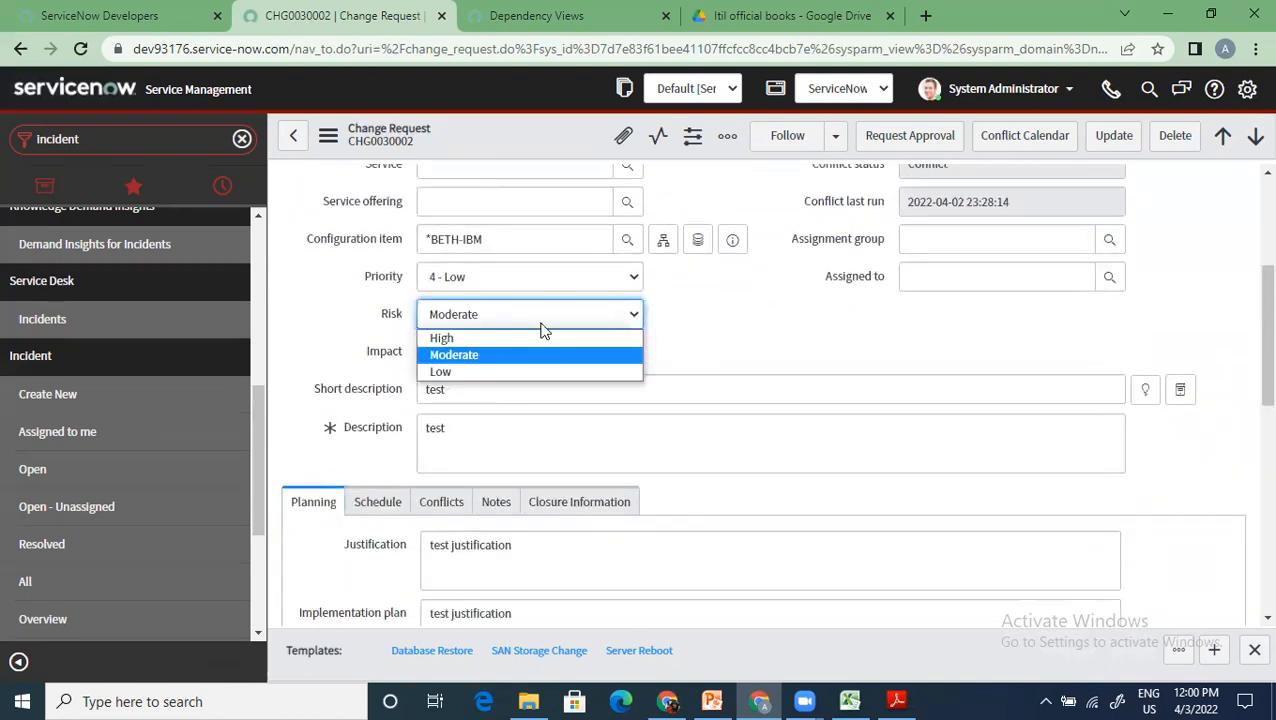
{"action": "left_click", "coordinate": [817, 327]}
{"action": "scroll", "coordinate": [378, 525], "scroll_direction": "down", "scroll_amount": 6}
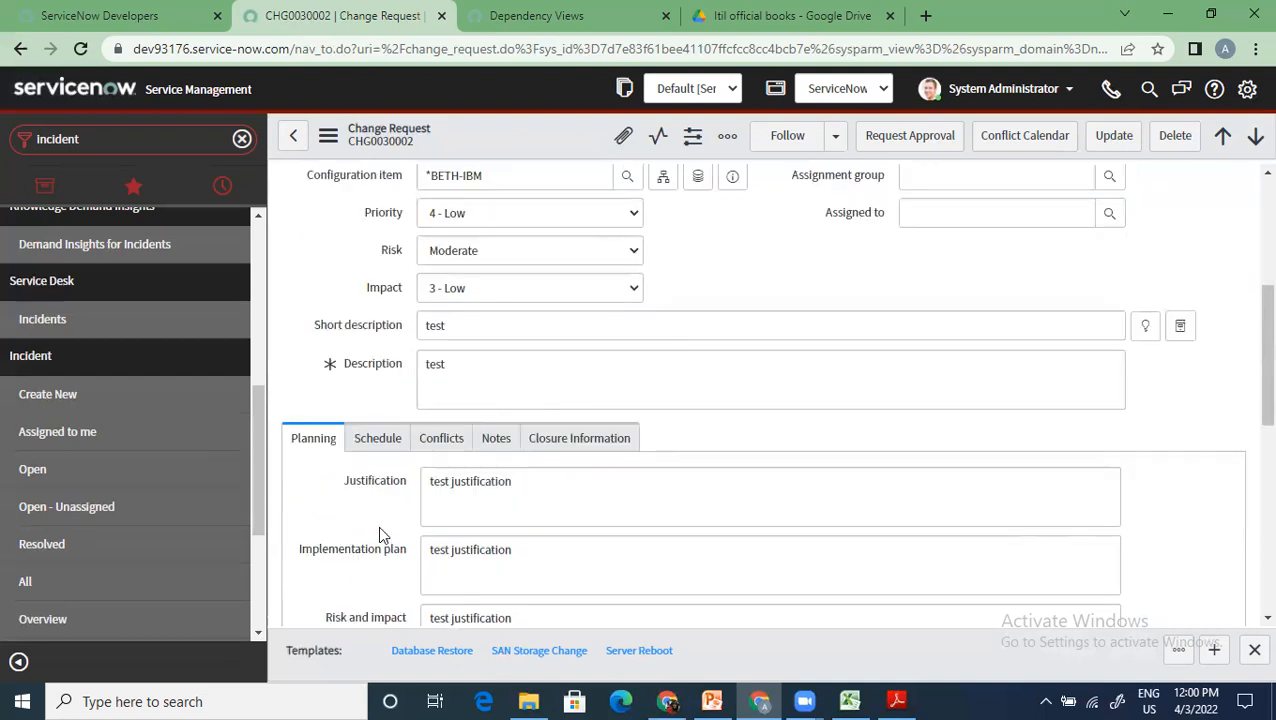
{"action": "left_click", "coordinate": [325, 400]}
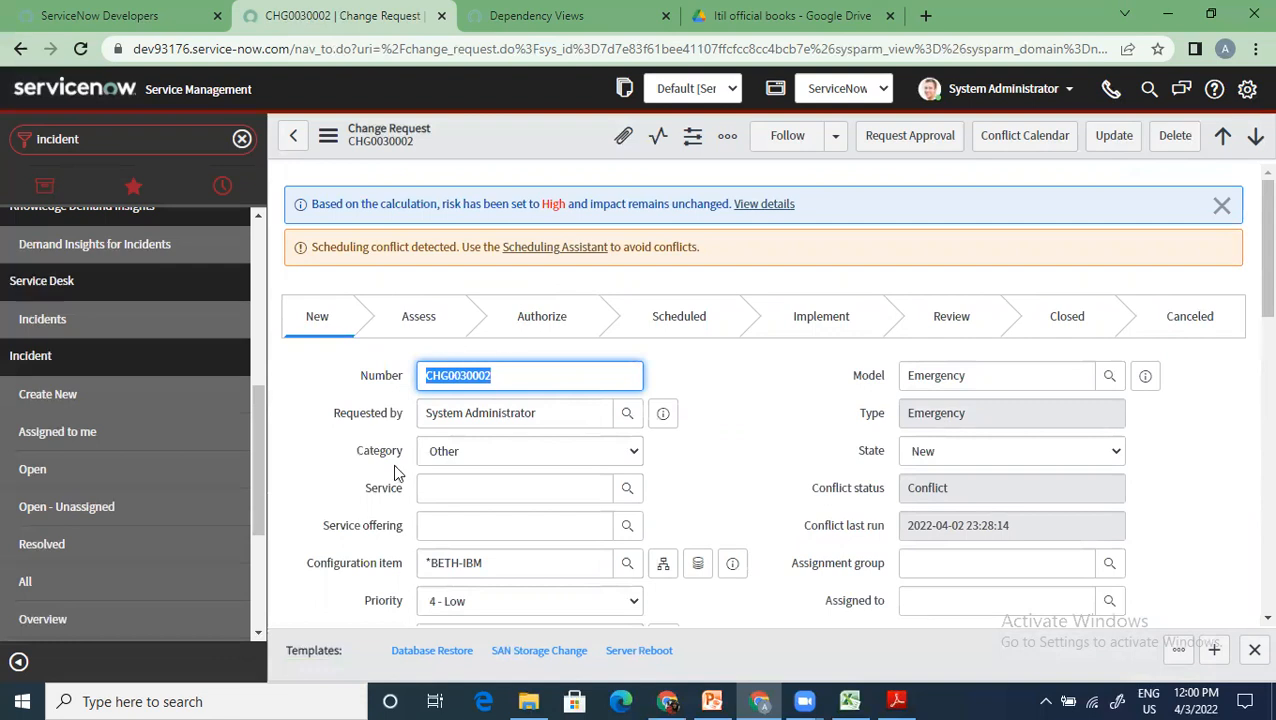
{"action": "left_click", "coordinate": [772, 204]}
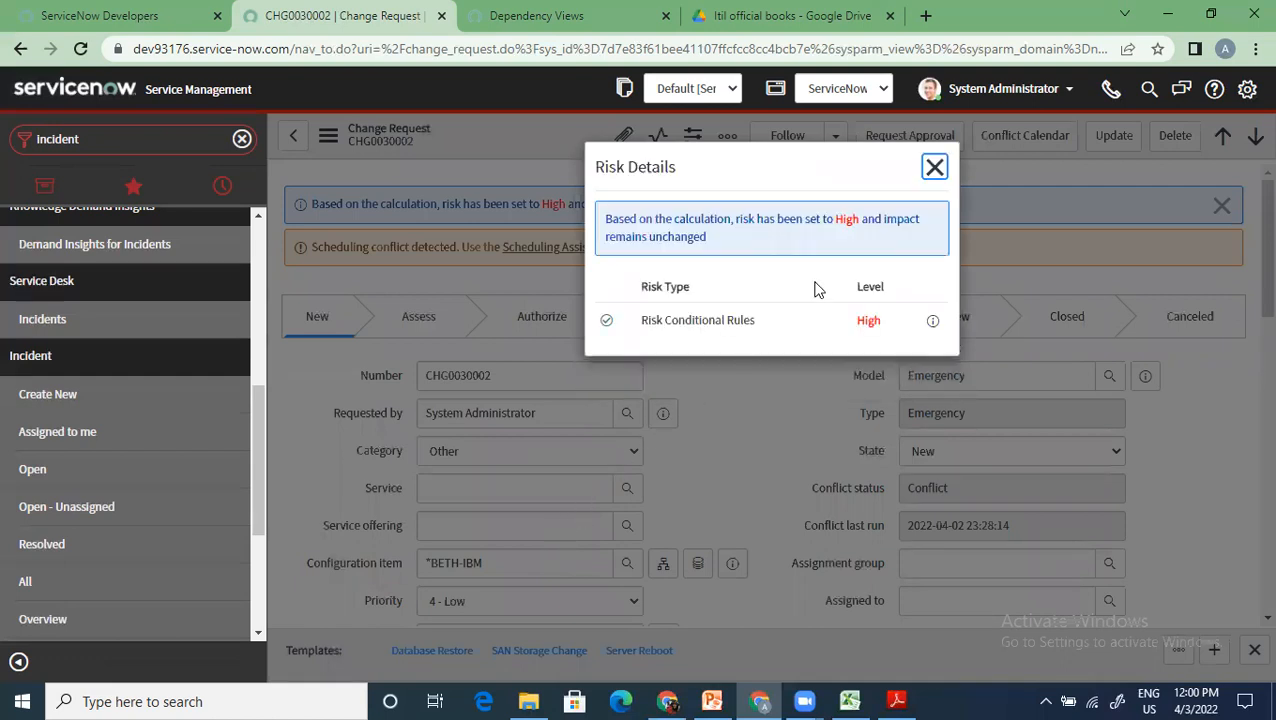
{"action": "left_click", "coordinate": [934, 167]}
Look through the change request's related lists and its schedule, conflicts, notes, closure information and planning sections.
{"action": "scroll", "coordinate": [474, 360], "scroll_direction": "down", "scroll_amount": 10}
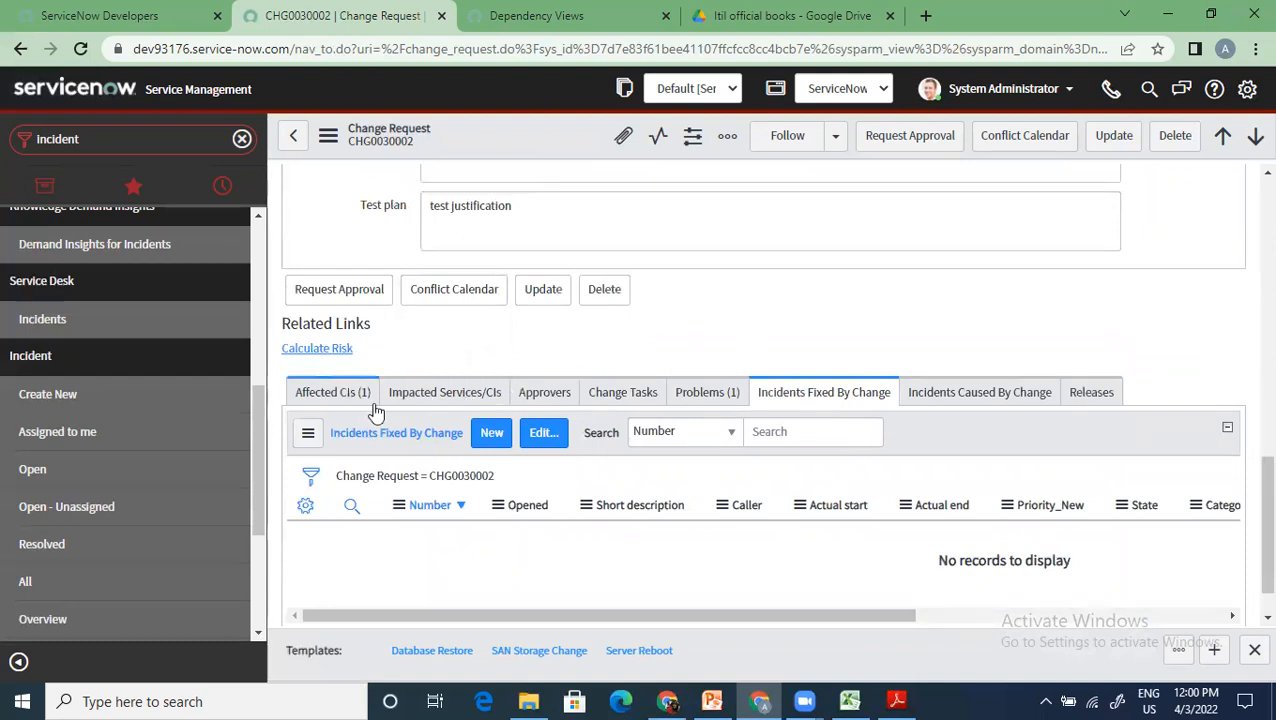
{"action": "scroll", "coordinate": [374, 410], "scroll_direction": "up", "scroll_amount": 5}
{"action": "scroll", "coordinate": [372, 412], "scroll_direction": "up", "scroll_amount": 3}
{"action": "scroll", "coordinate": [373, 410], "scroll_direction": "down", "scroll_amount": 3}
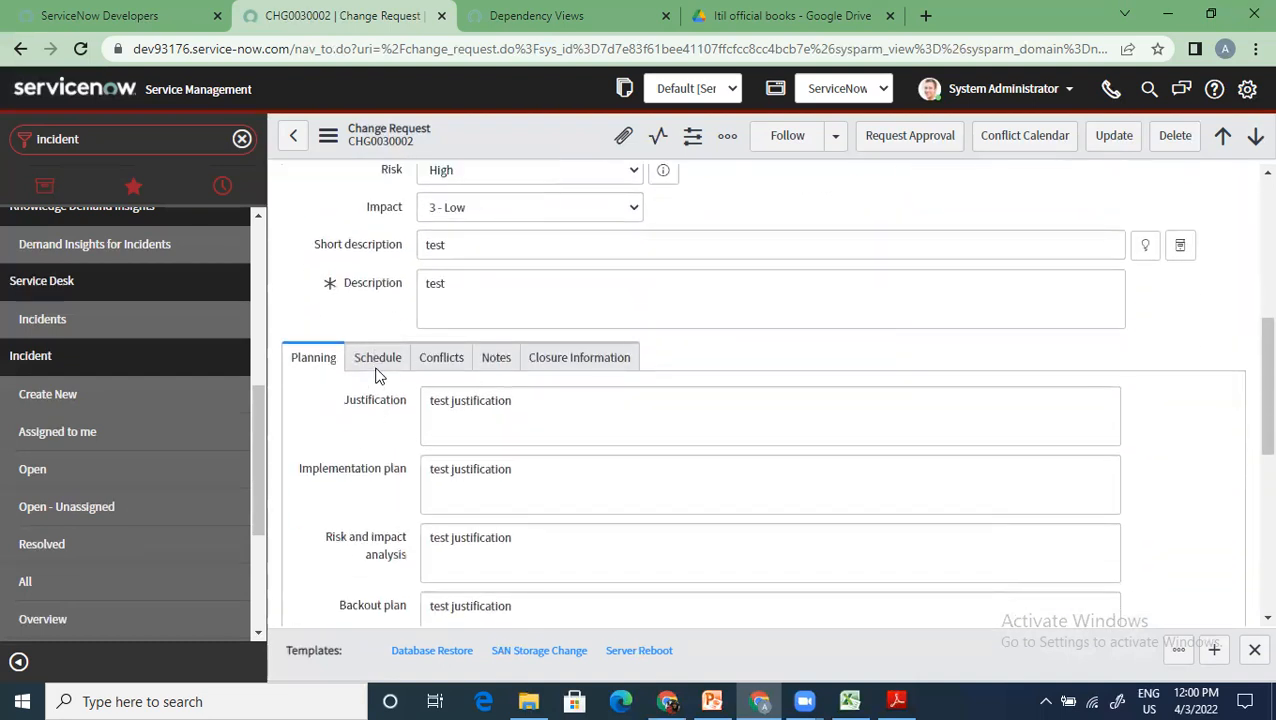
{"action": "left_click", "coordinate": [380, 358]}
{"action": "left_click", "coordinate": [430, 357]}
{"action": "left_click", "coordinate": [496, 357]}
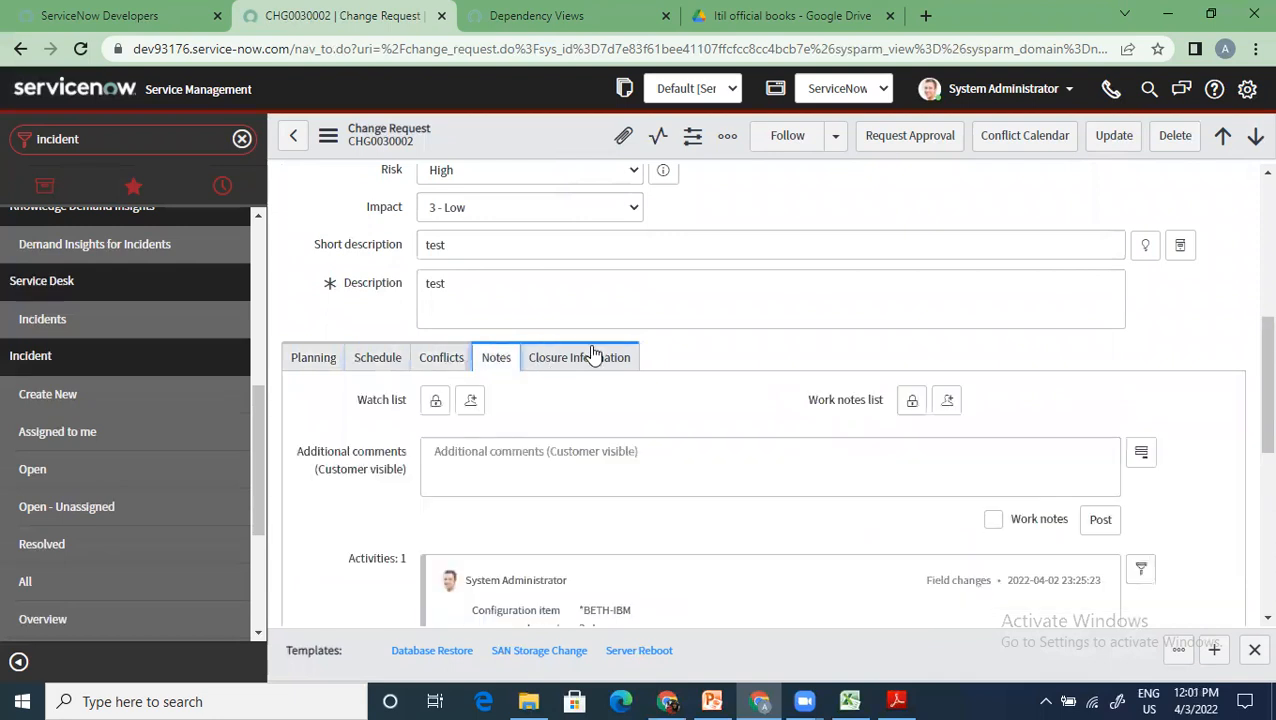
{"action": "left_click", "coordinate": [578, 357]}
{"action": "left_click", "coordinate": [313, 358]}
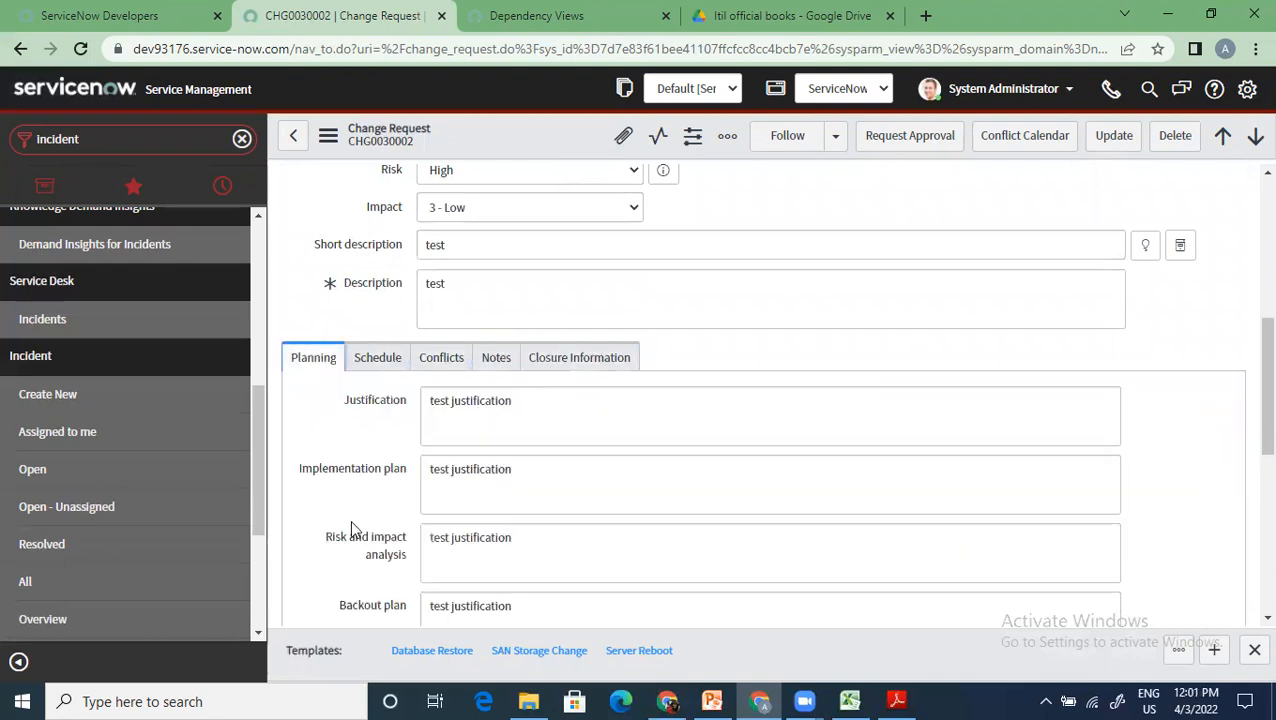
Run the risk calculation for the change request again and check its Risk field.
{"action": "scroll", "coordinate": [350, 519], "scroll_direction": "down", "scroll_amount": 4}
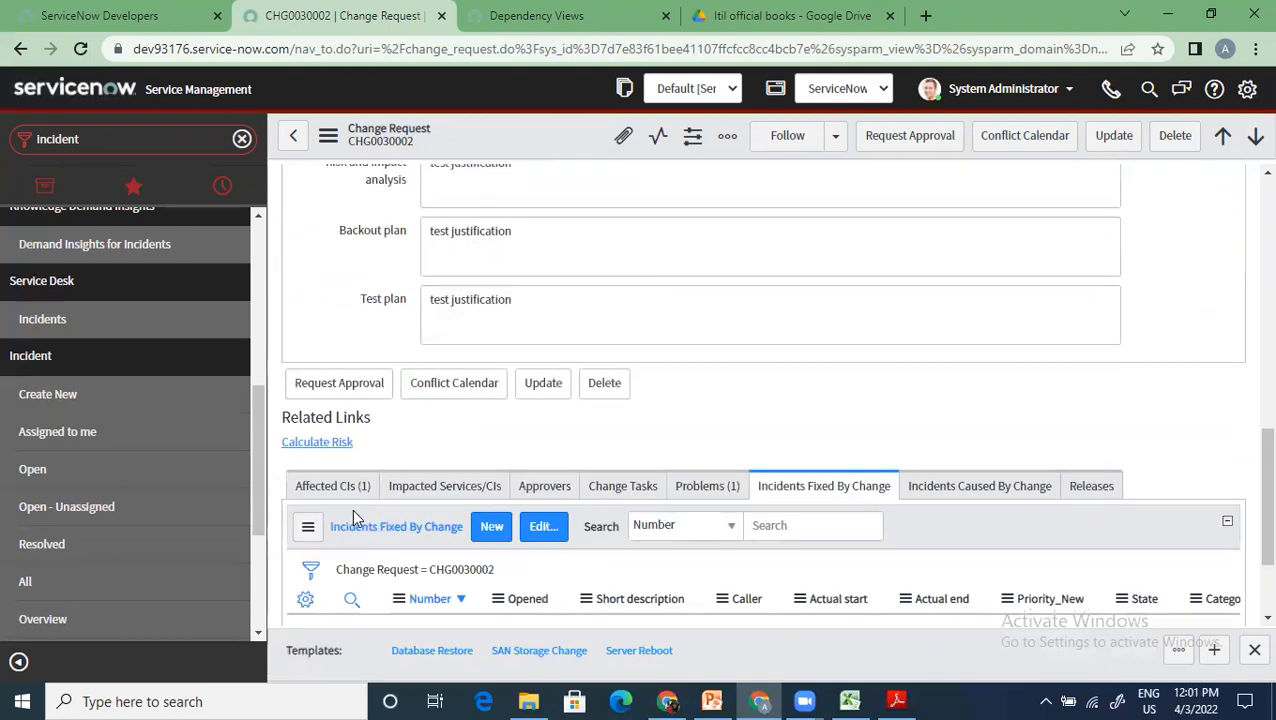
{"action": "left_click", "coordinate": [318, 443]}
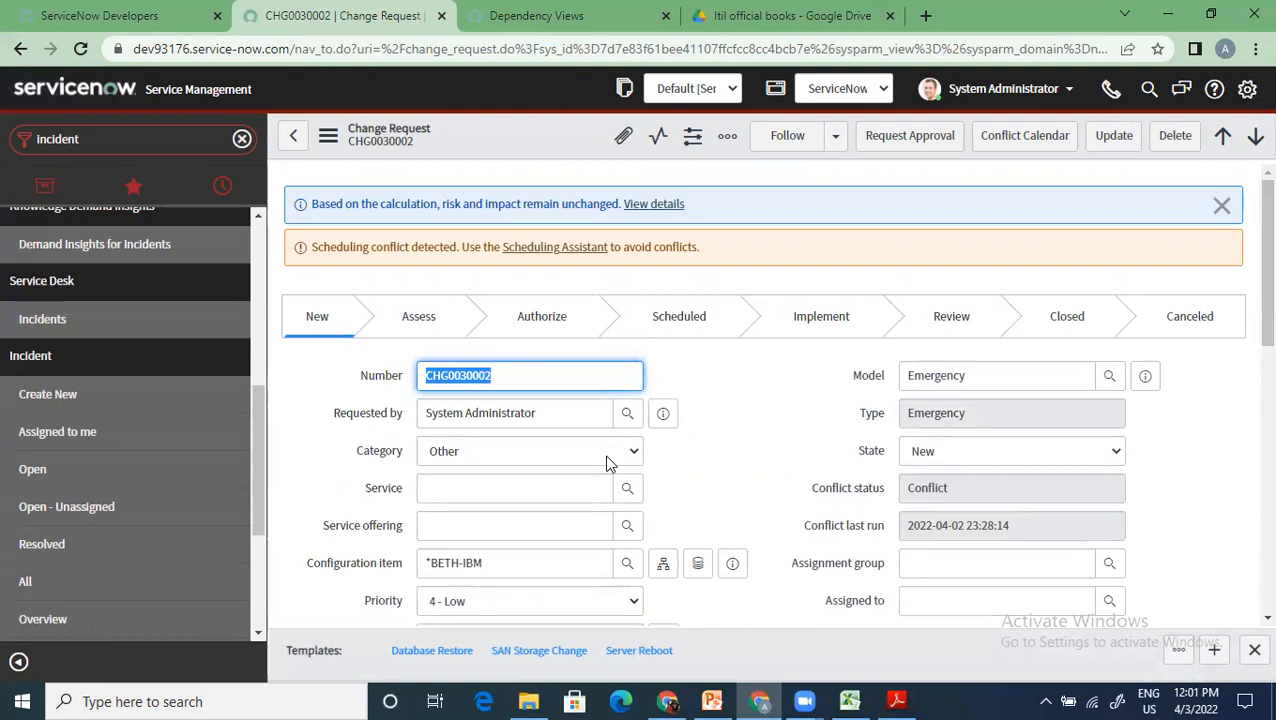
{"action": "scroll", "coordinate": [606, 462], "scroll_direction": "down", "scroll_amount": 5}
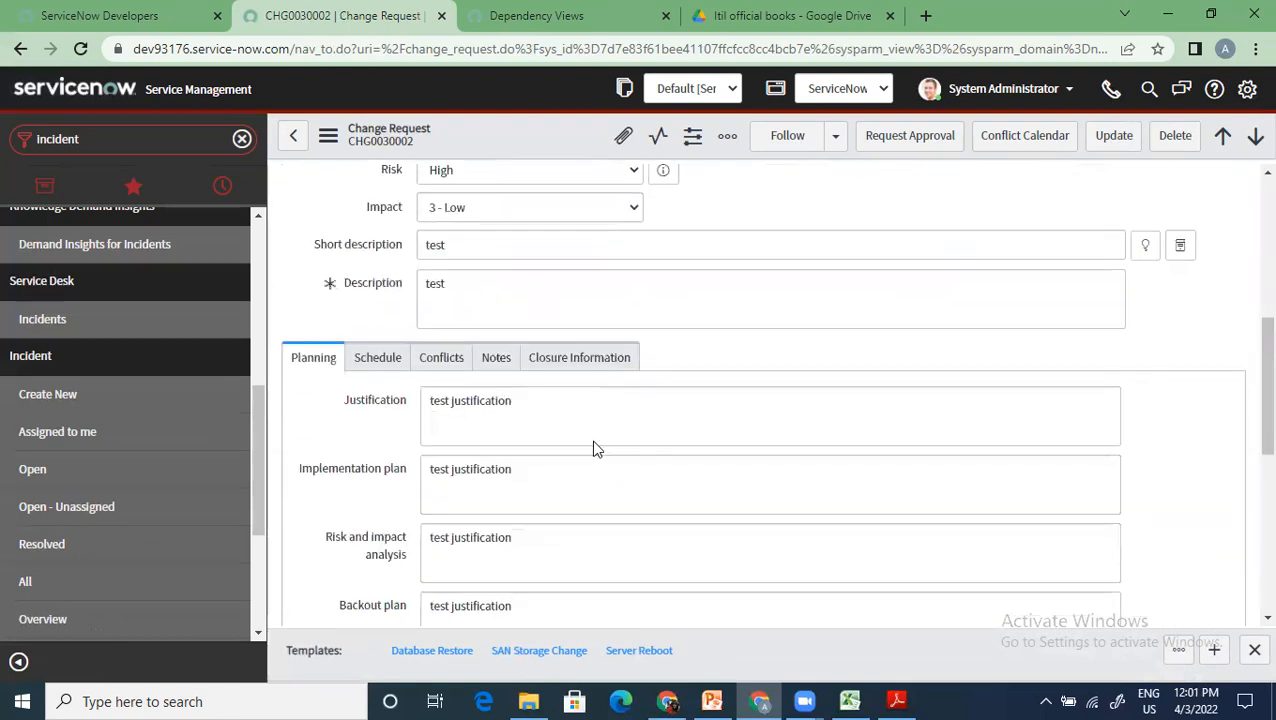
Examine the change request's sections again, from schedule to closure information, along with its planning texts and main fields.
{"action": "left_click", "coordinate": [387, 362]}
{"action": "left_click", "coordinate": [446, 360]}
{"action": "left_click", "coordinate": [497, 359]}
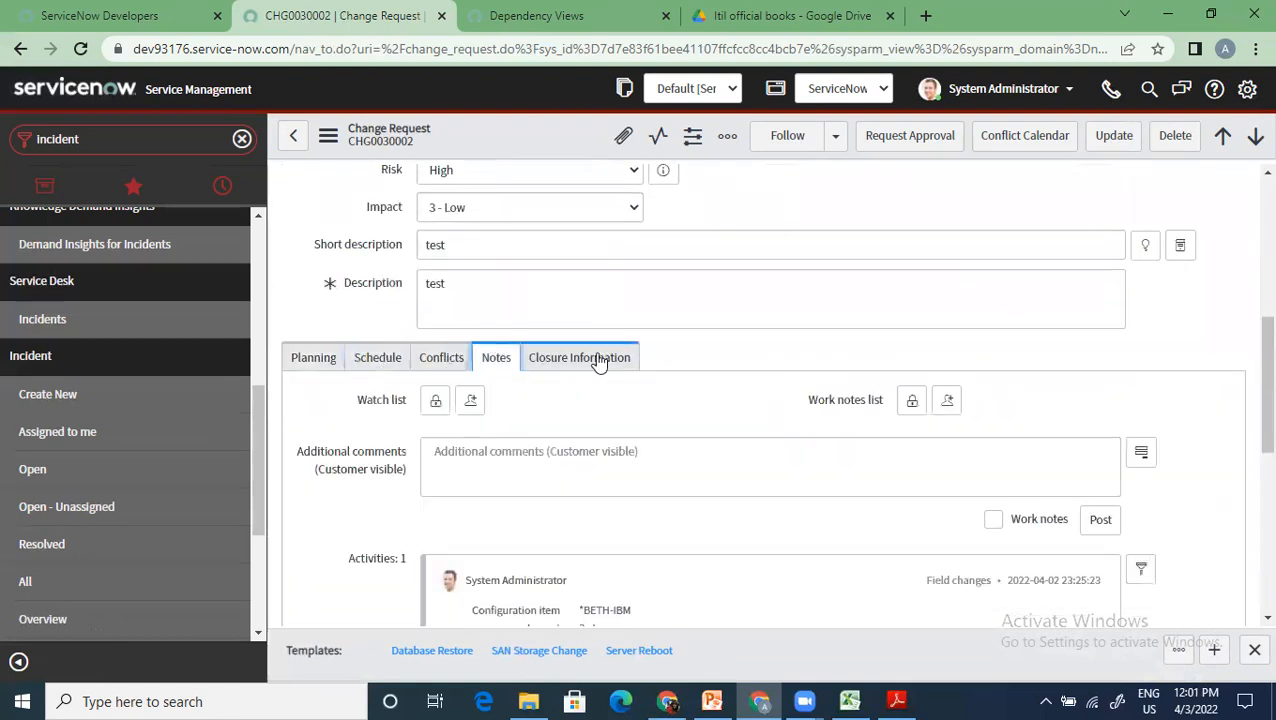
{"action": "left_click", "coordinate": [606, 359]}
{"action": "left_click", "coordinate": [316, 357]}
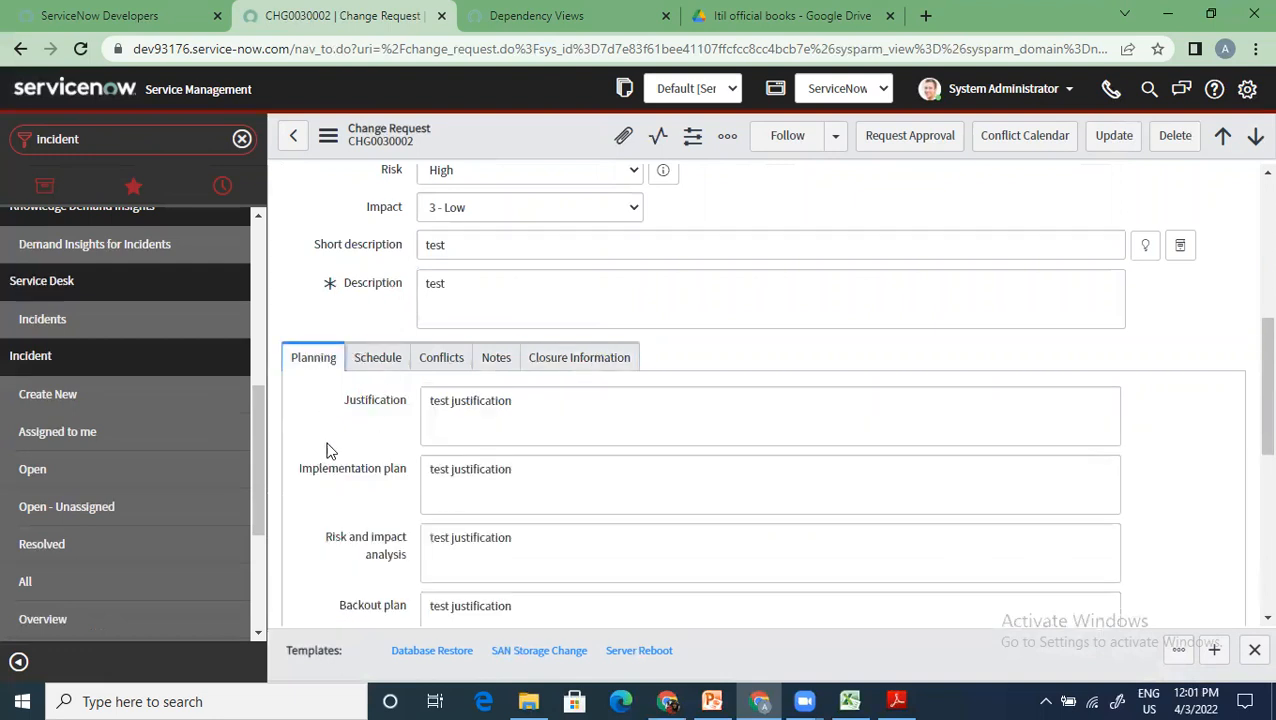
{"action": "scroll", "coordinate": [325, 447], "scroll_direction": "up", "scroll_amount": 4}
{"action": "scroll", "coordinate": [330, 447], "scroll_direction": "down", "scroll_amount": 5}
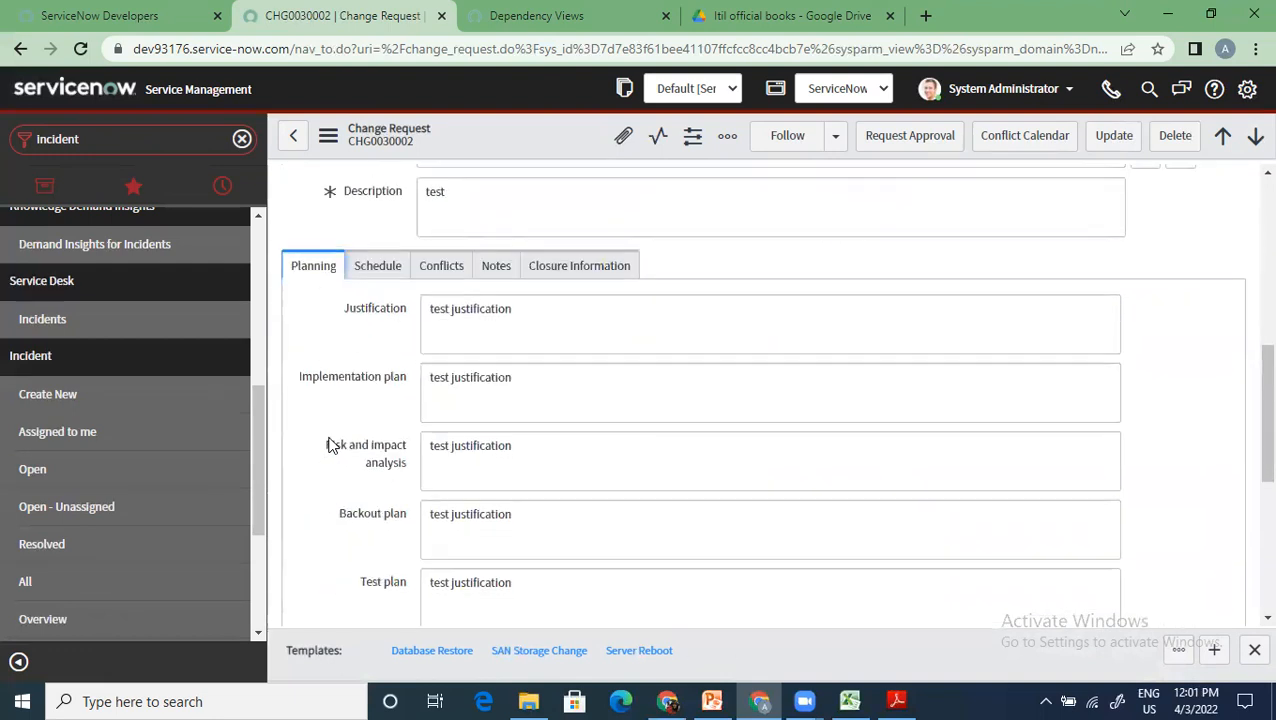
{"action": "scroll", "coordinate": [332, 453], "scroll_direction": "down", "scroll_amount": 4}
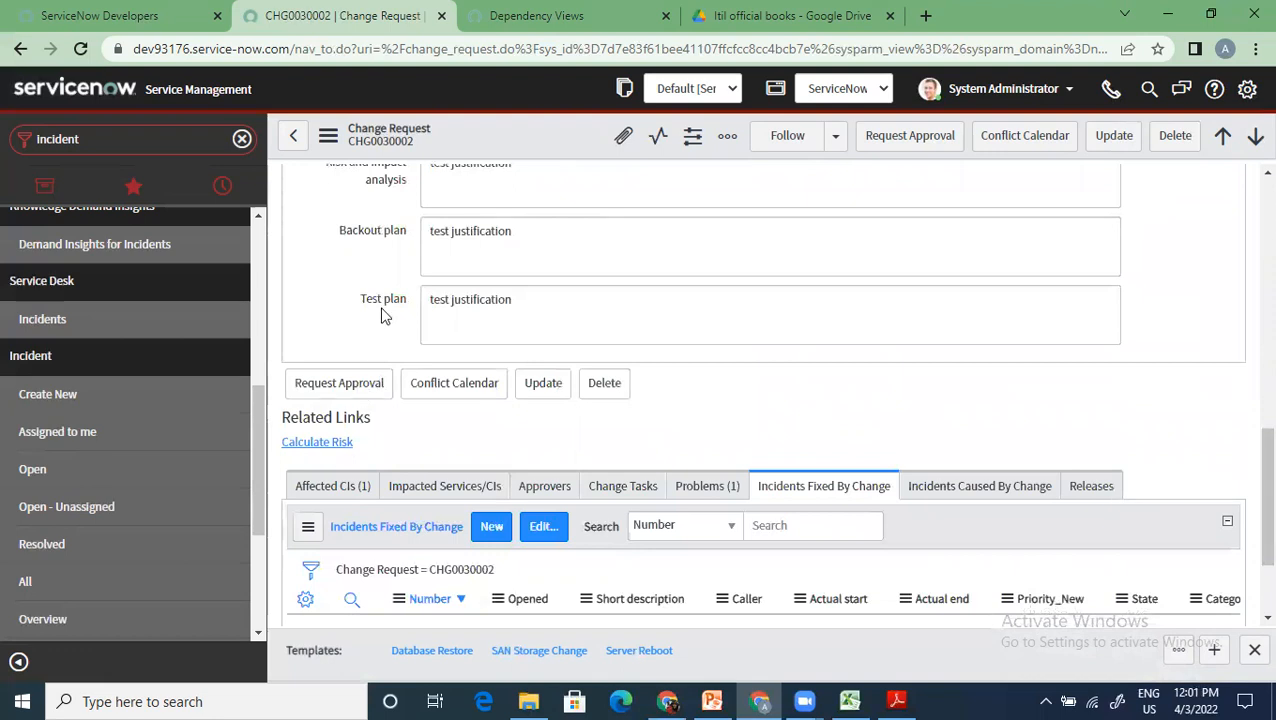
{"action": "scroll", "coordinate": [381, 316], "scroll_direction": "up", "scroll_amount": 8}
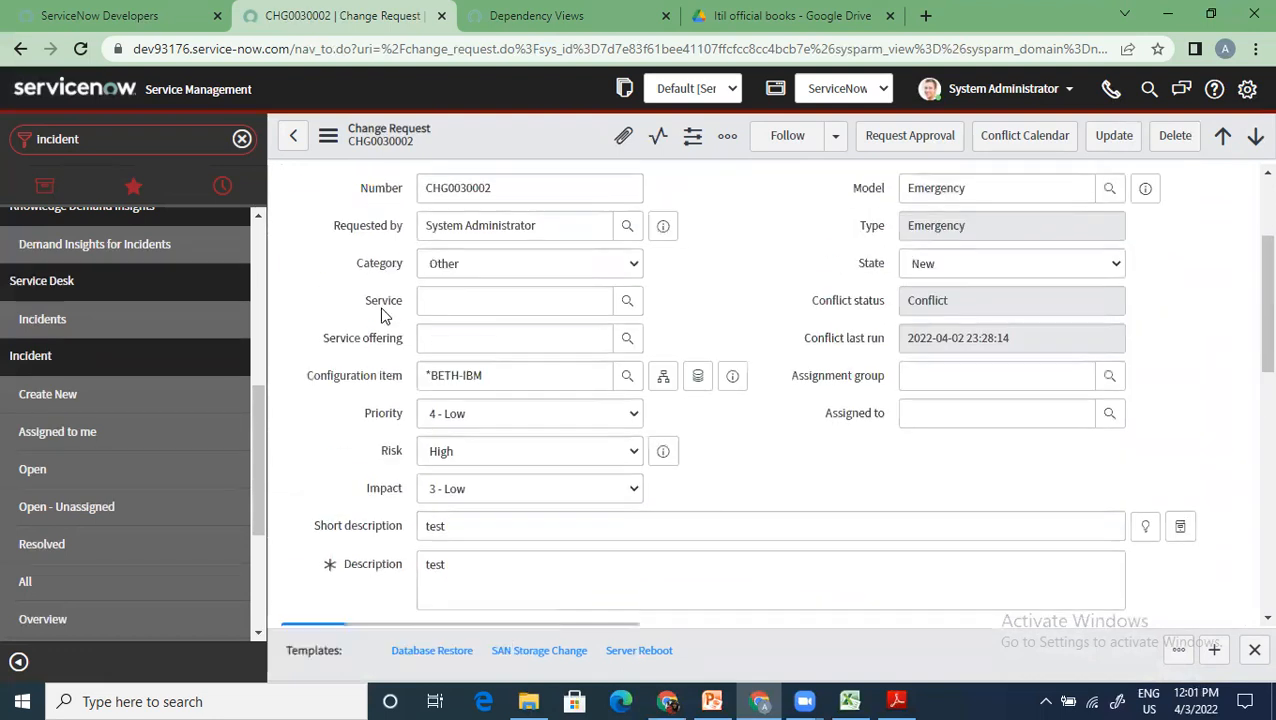
{"action": "scroll", "coordinate": [381, 316], "scroll_direction": "up", "scroll_amount": 2}
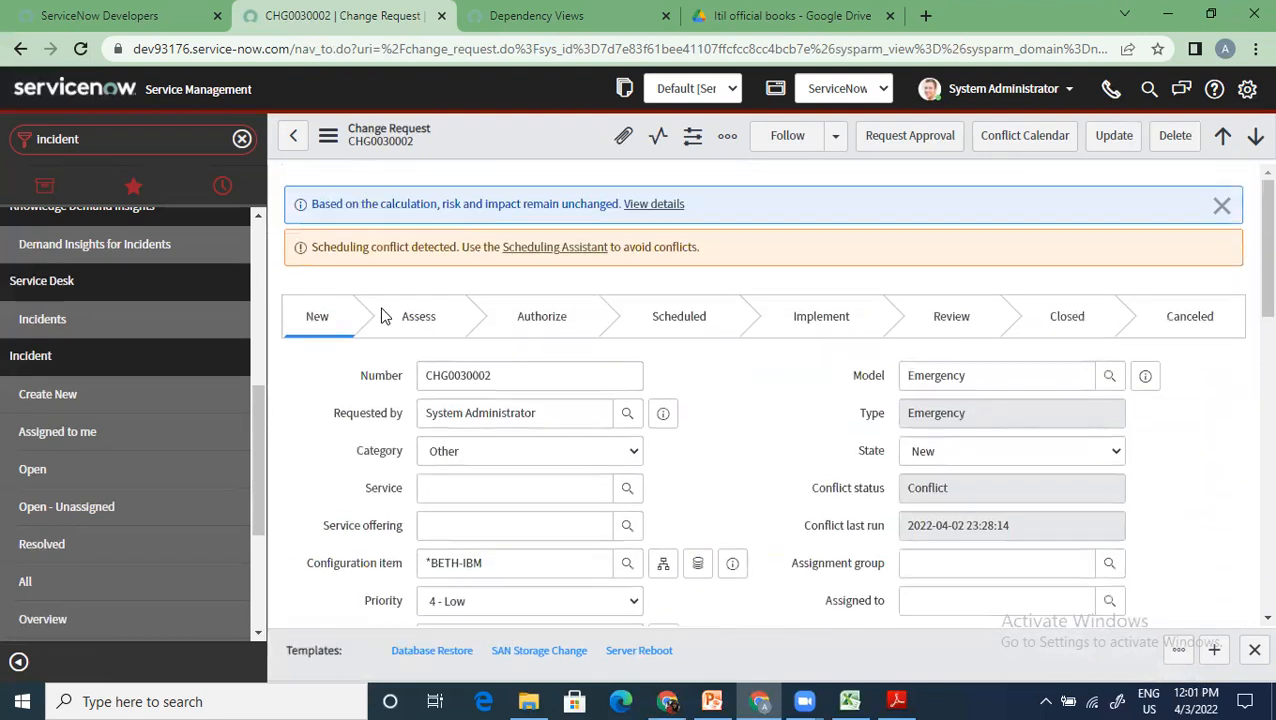
View the list of risk conditions used for the calculation and return to the change request.
{"action": "left_click", "coordinate": [328, 140]}
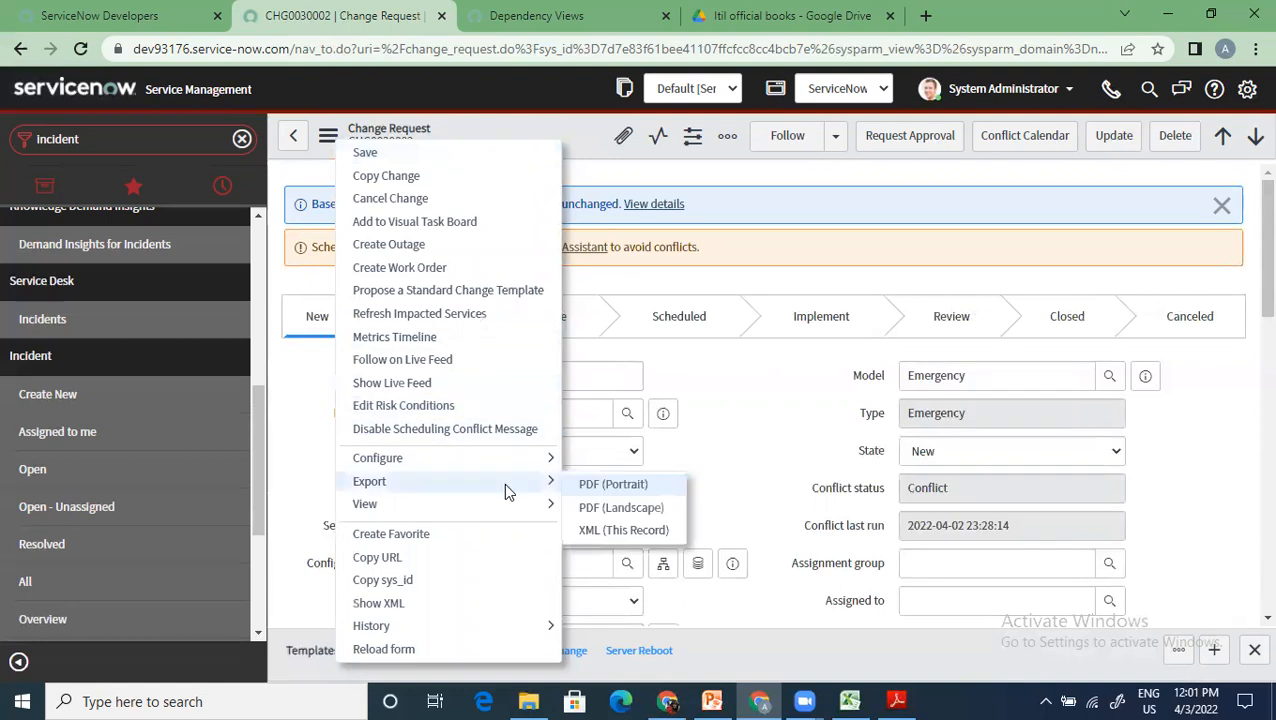
{"action": "left_click", "coordinate": [457, 410]}
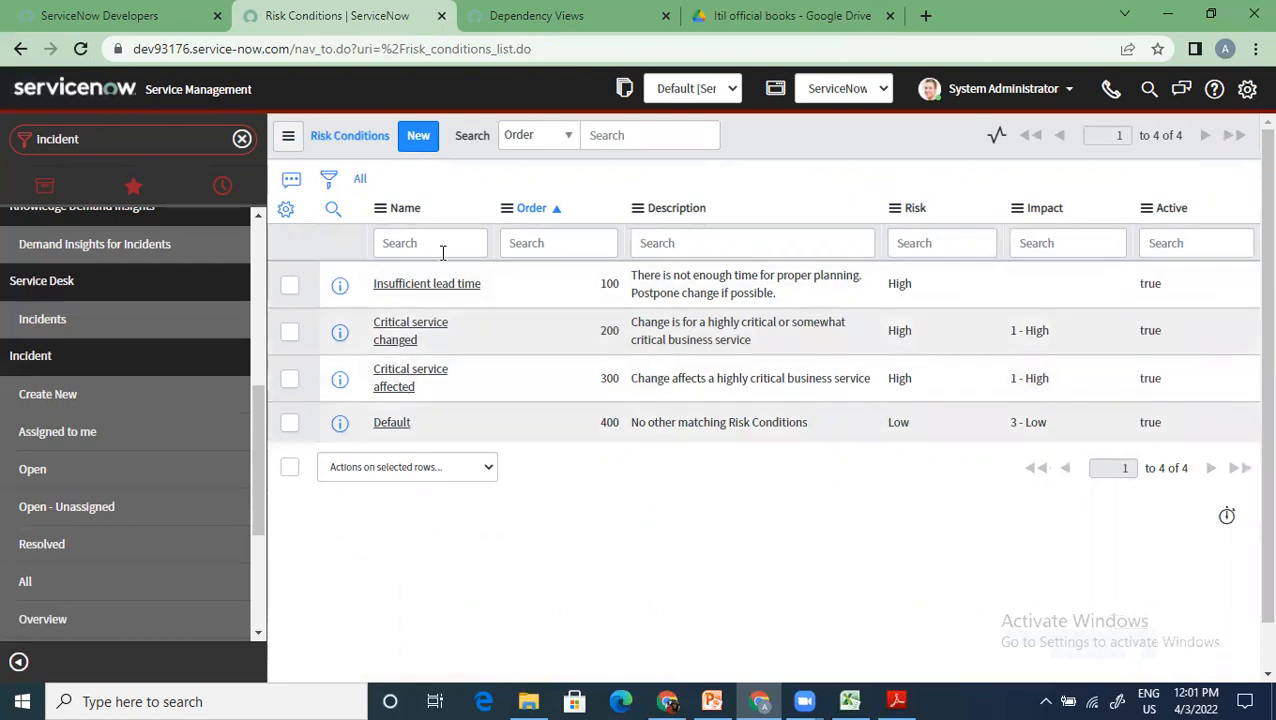
{"action": "left_click", "coordinate": [18, 50]}
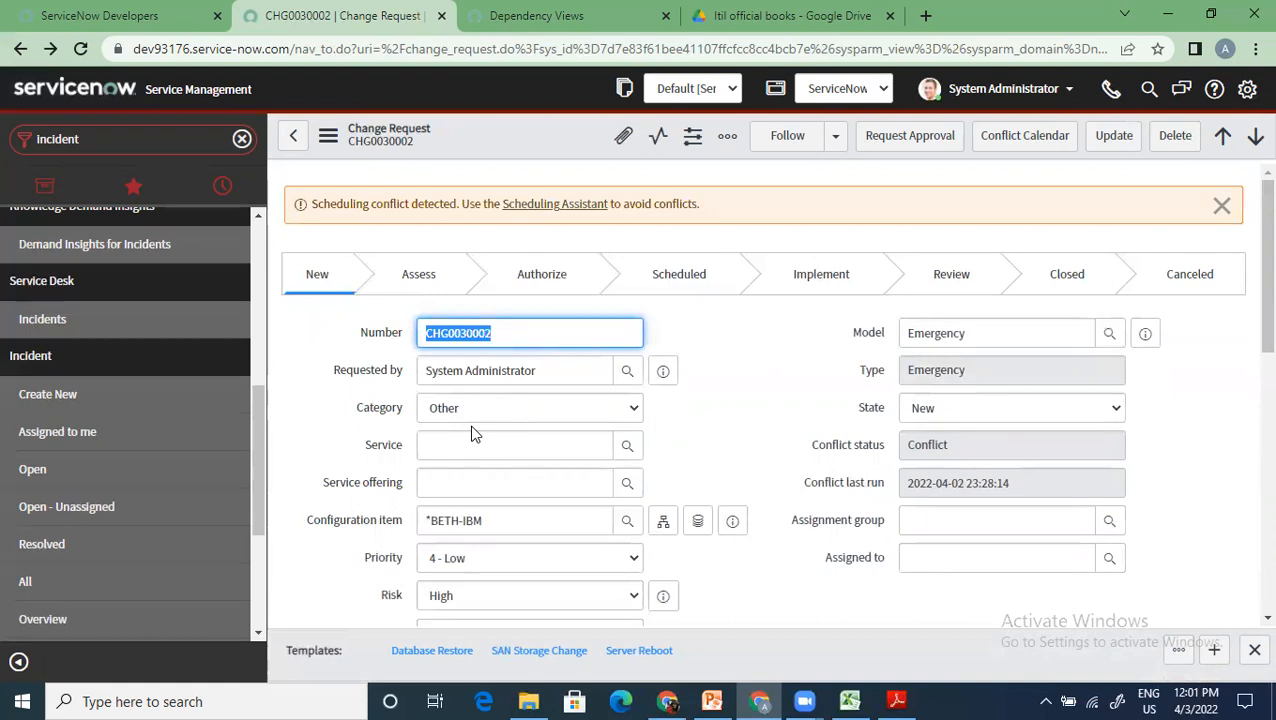
Request approval for the change request and set its mandatory assignment group to Software.
{"action": "scroll", "coordinate": [474, 433], "scroll_direction": "down", "scroll_amount": 7}
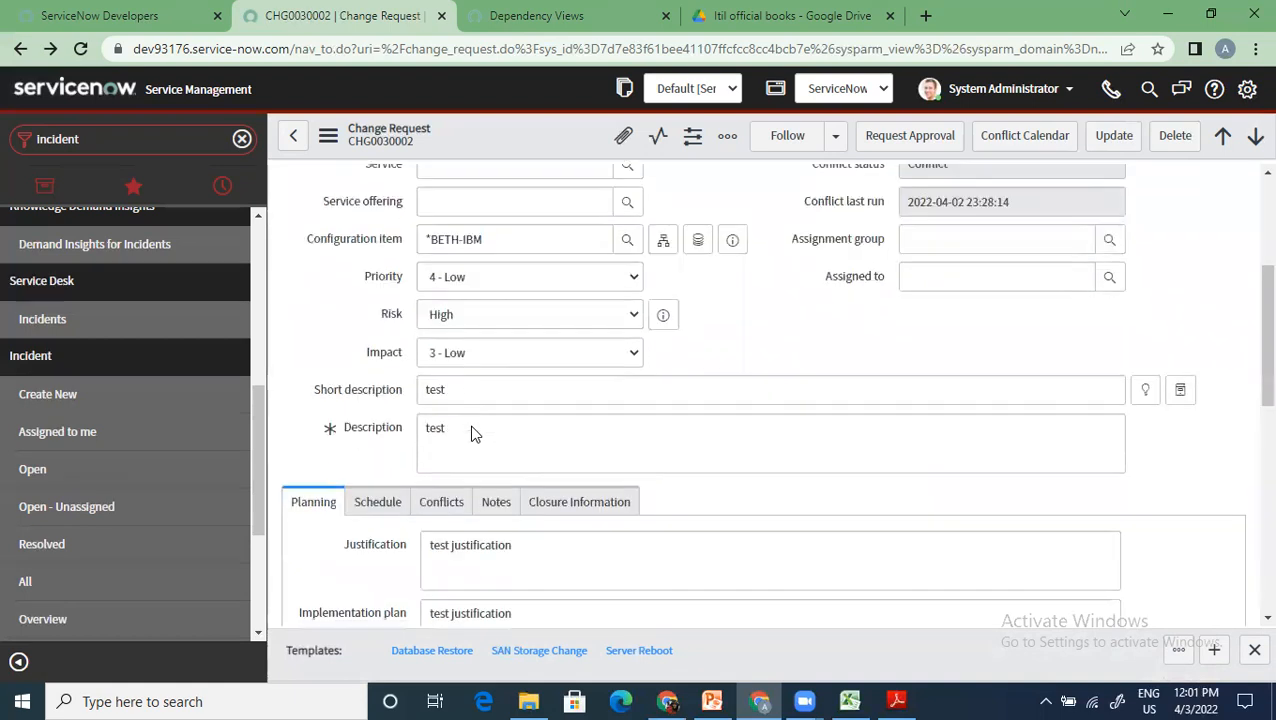
{"action": "scroll", "coordinate": [474, 433], "scroll_direction": "down", "scroll_amount": 3}
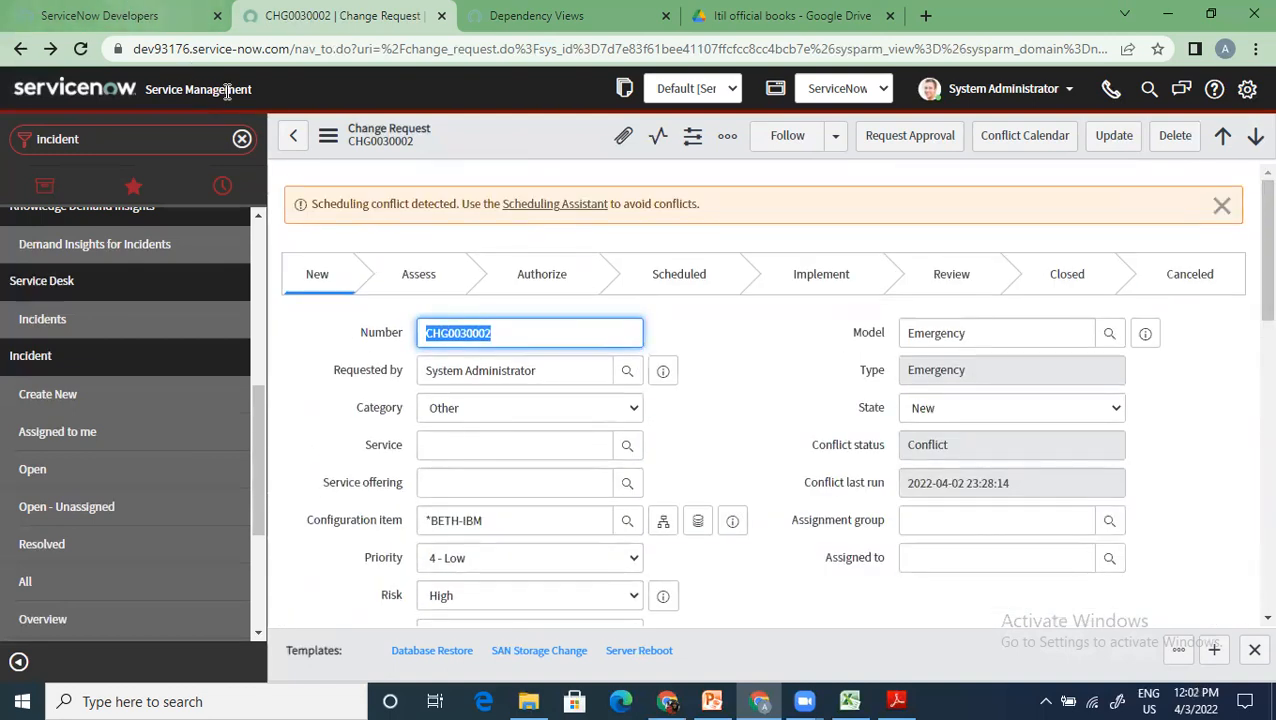
{"action": "left_click", "coordinate": [912, 137]}
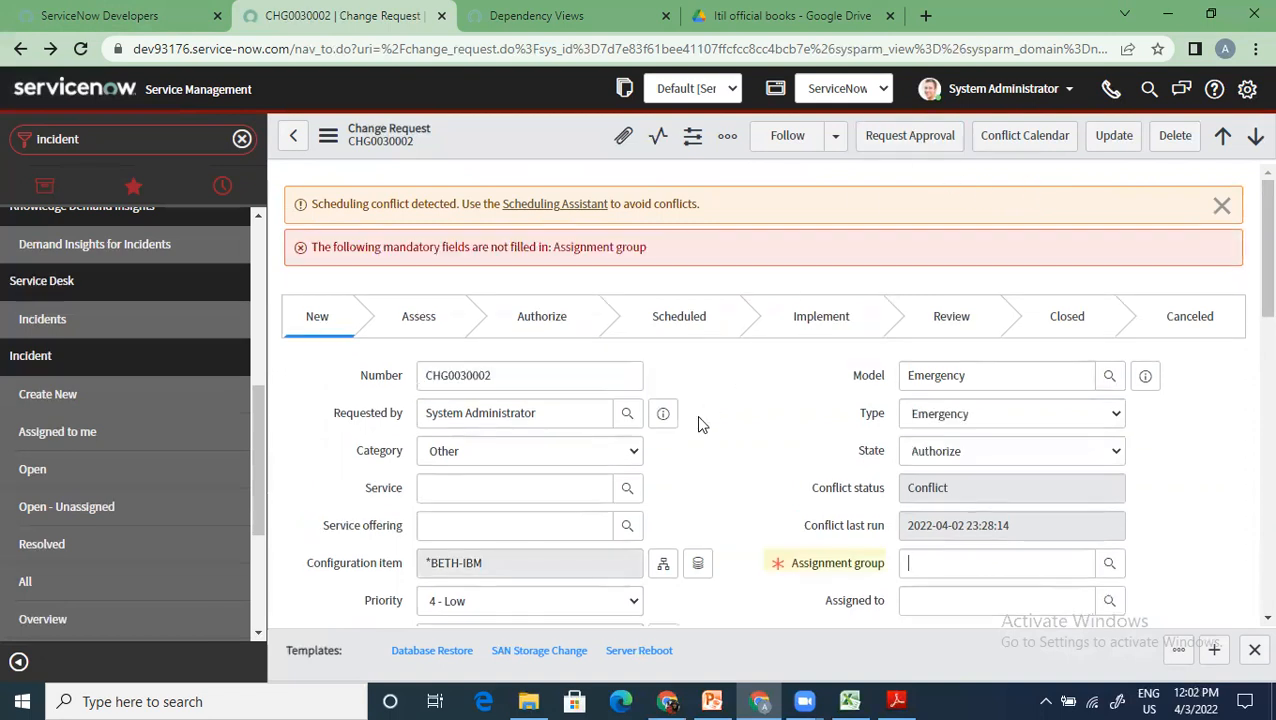
{"action": "scroll", "coordinate": [704, 508], "scroll_direction": "down", "scroll_amount": 2}
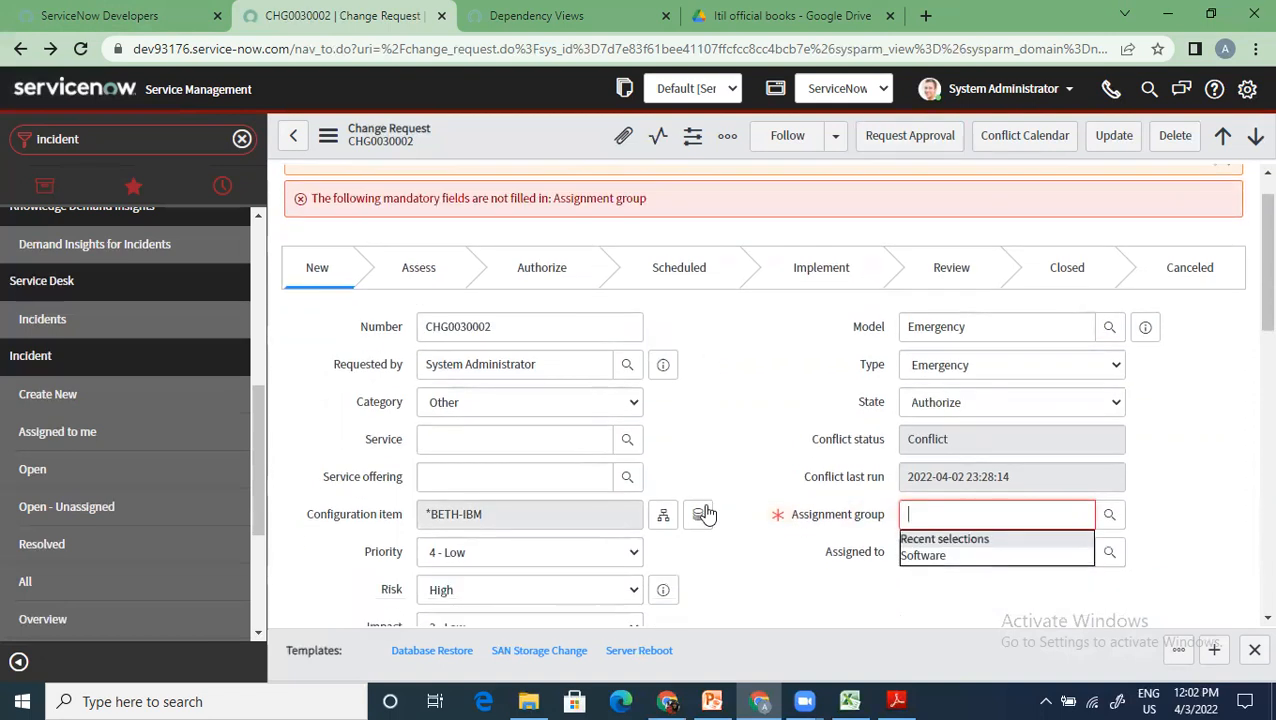
{"action": "left_click", "coordinate": [956, 419]}
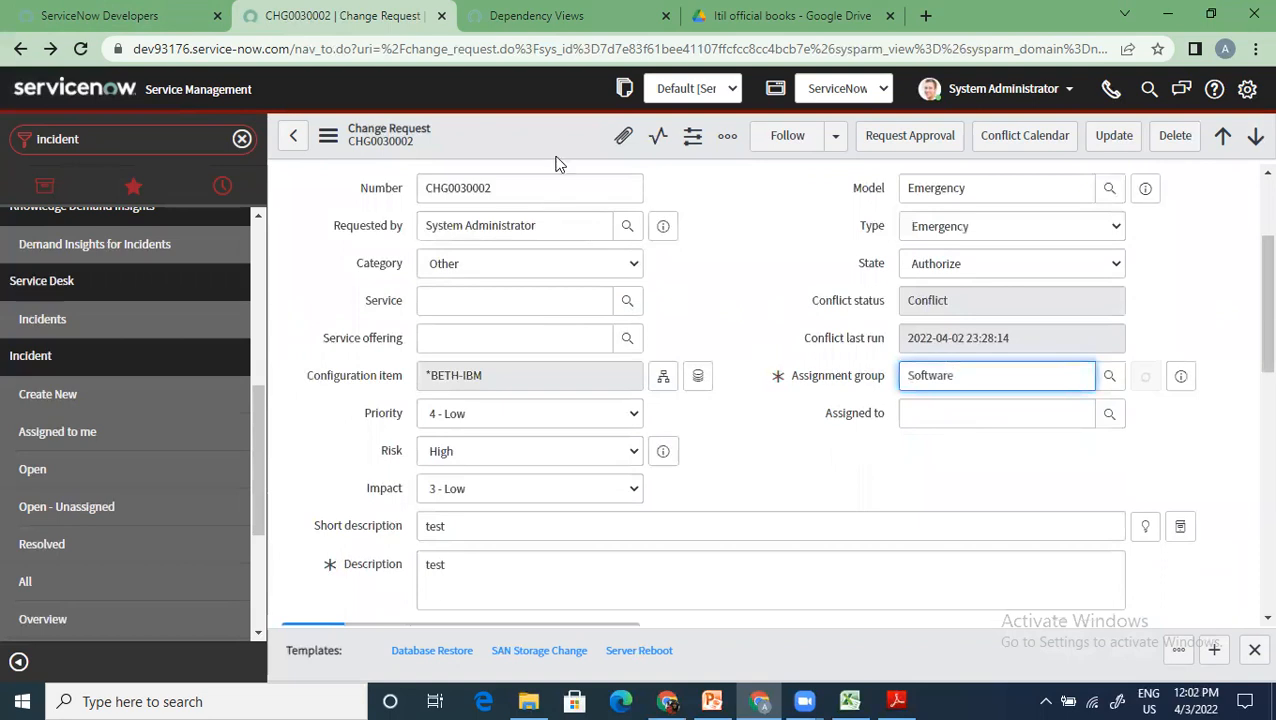
Submit the change request for approval and approve the first CAB Approval entry in its approvers list.
{"action": "left_click", "coordinate": [893, 138]}
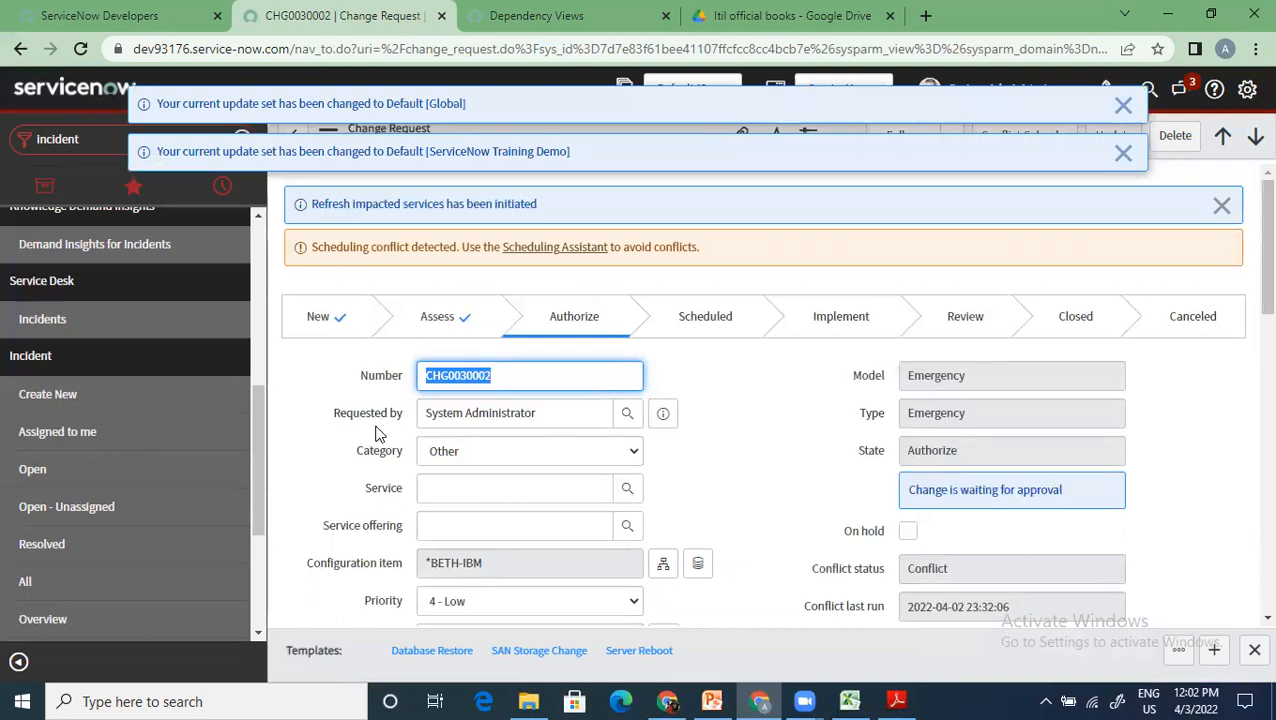
{"action": "scroll", "coordinate": [378, 433], "scroll_direction": "down", "scroll_amount": 2}
{"action": "scroll", "coordinate": [378, 433], "scroll_direction": "down", "scroll_amount": 5}
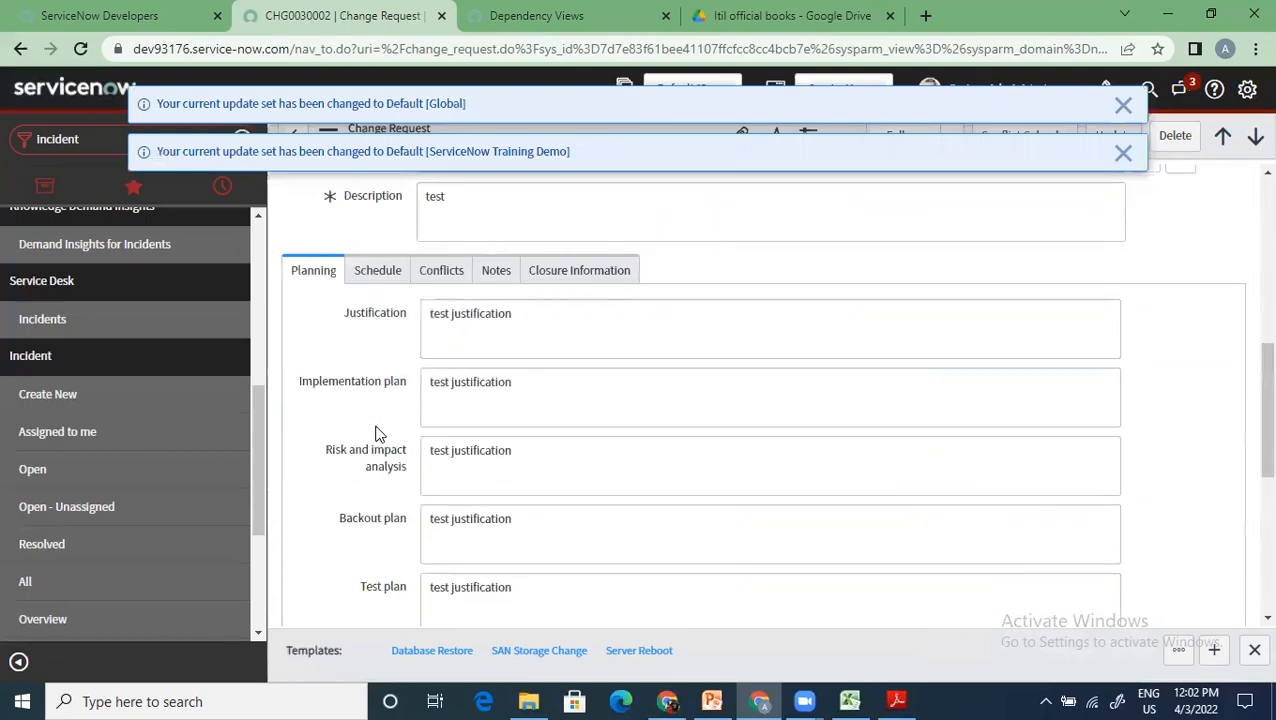
{"action": "scroll", "coordinate": [378, 433], "scroll_direction": "down", "scroll_amount": 10}
{"action": "left_click", "coordinate": [545, 335]}
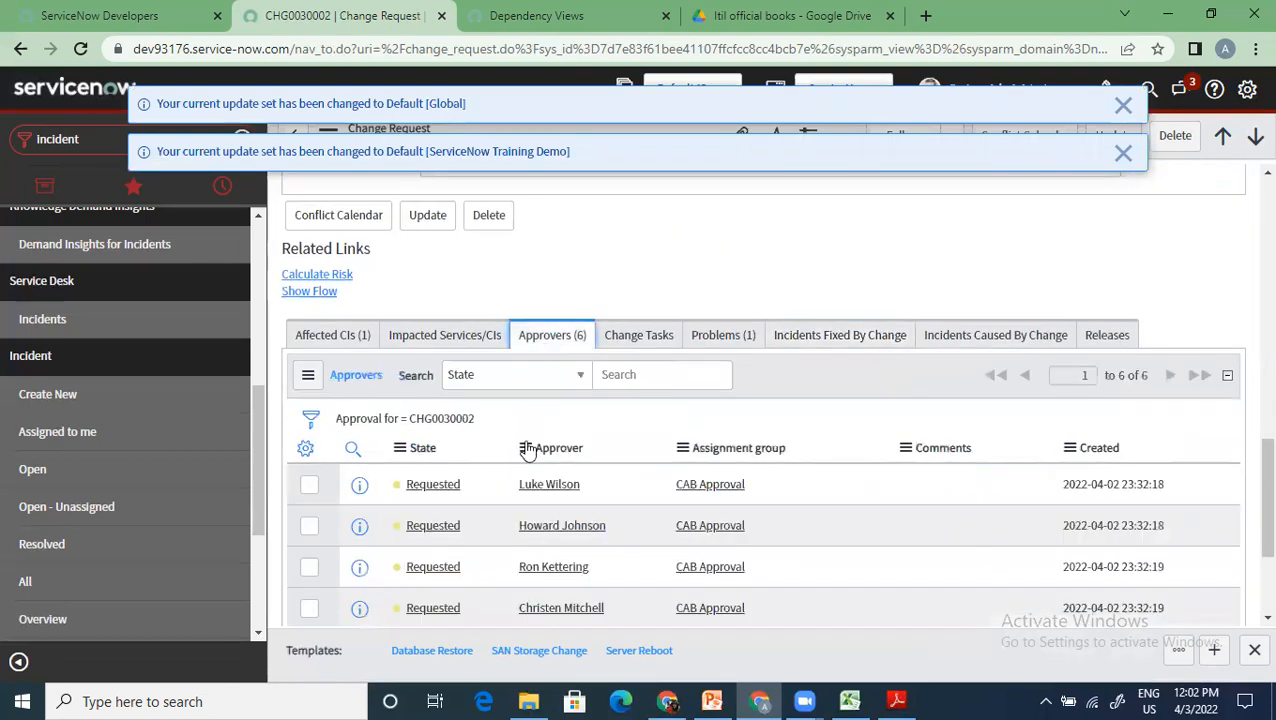
{"action": "scroll", "coordinate": [505, 478], "scroll_direction": "down", "scroll_amount": 2}
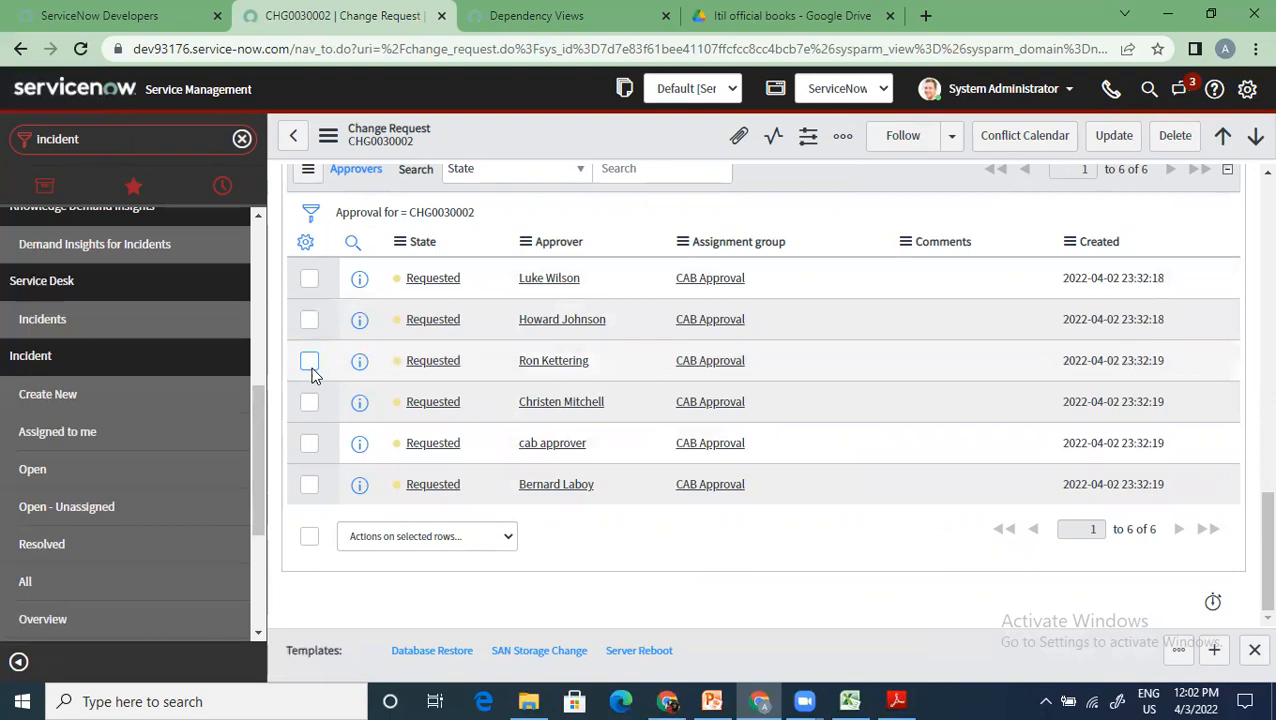
{"action": "right_click", "coordinate": [433, 286]}
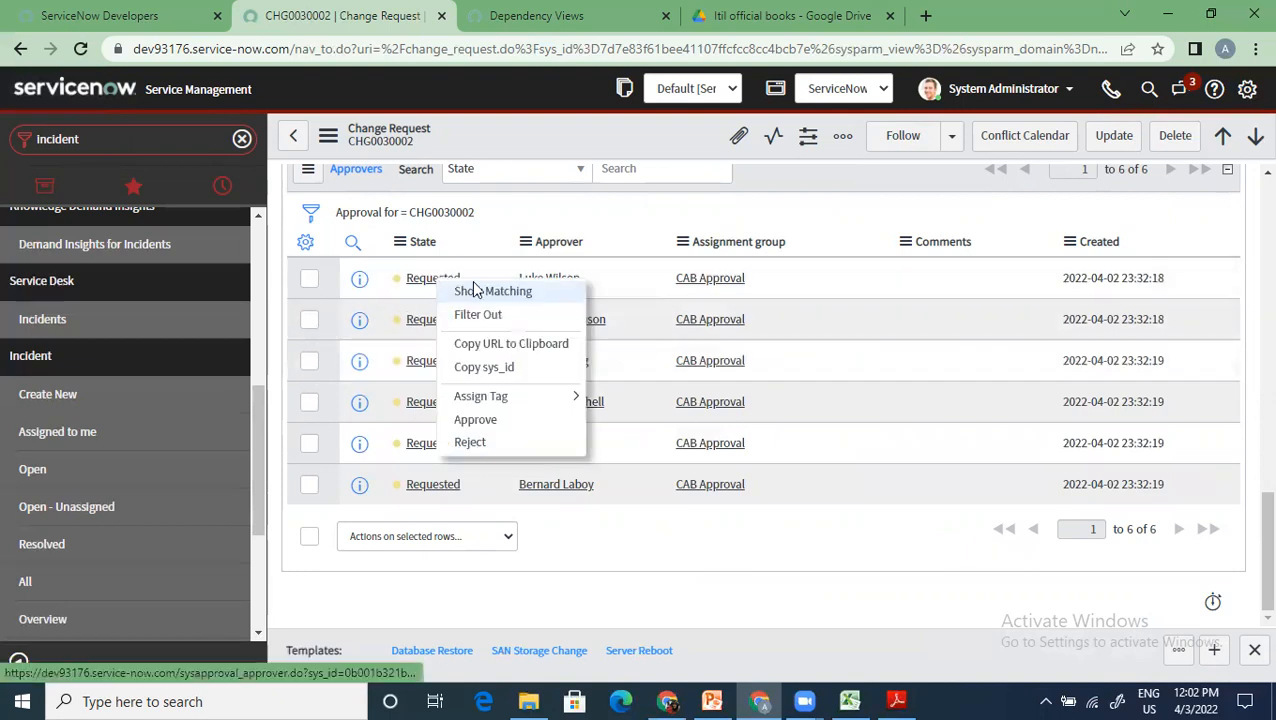
{"action": "left_click", "coordinate": [484, 419]}
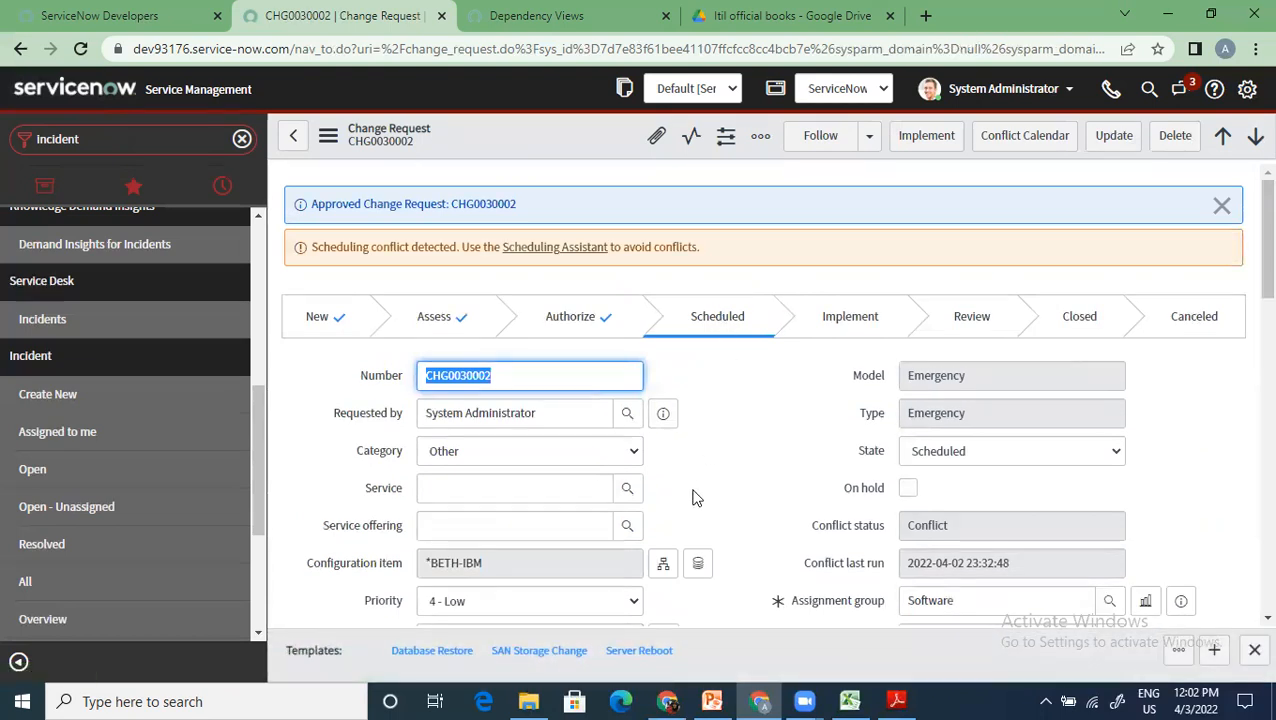
Examine the approved change request's main fields, schedule and planning sections, approver states and change tasks list.
{"action": "scroll", "coordinate": [955, 382], "scroll_direction": "down", "scroll_amount": 2}
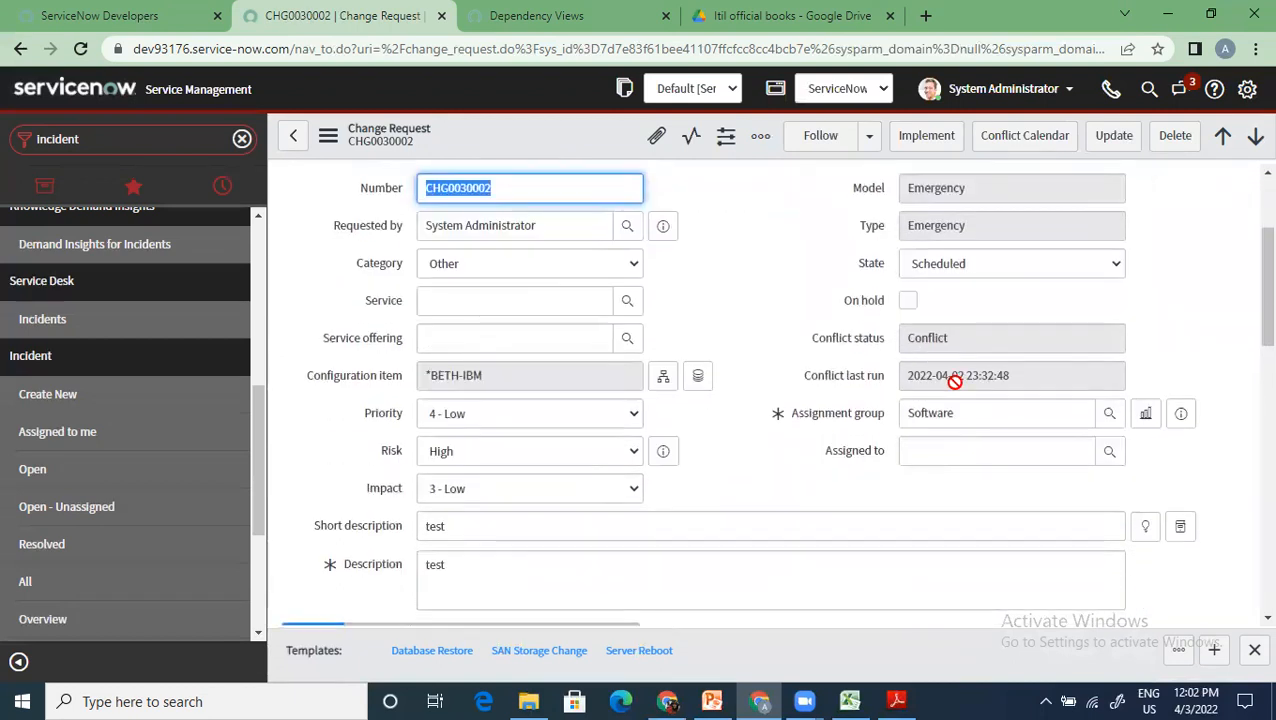
{"action": "scroll", "coordinate": [777, 455], "scroll_direction": "down", "scroll_amount": 3}
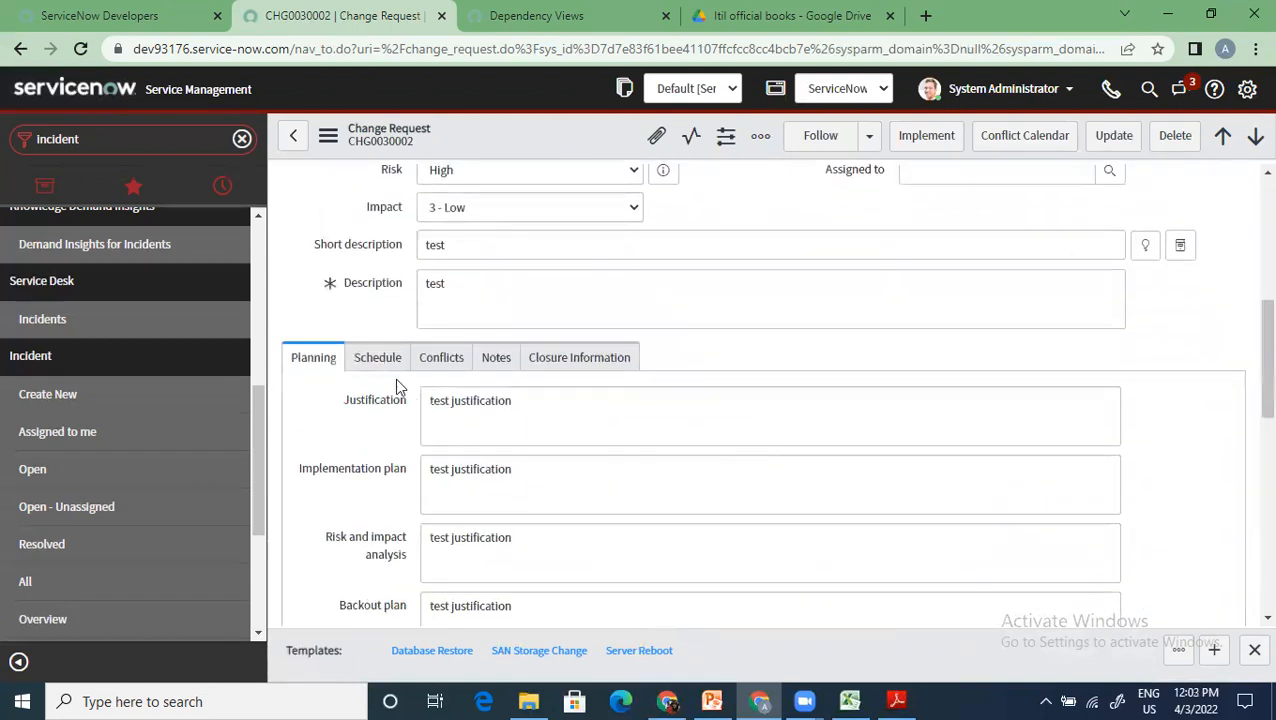
{"action": "left_click", "coordinate": [382, 362]}
{"action": "left_click", "coordinate": [315, 361]}
{"action": "scroll", "coordinate": [437, 429], "scroll_direction": "up", "scroll_amount": 4}
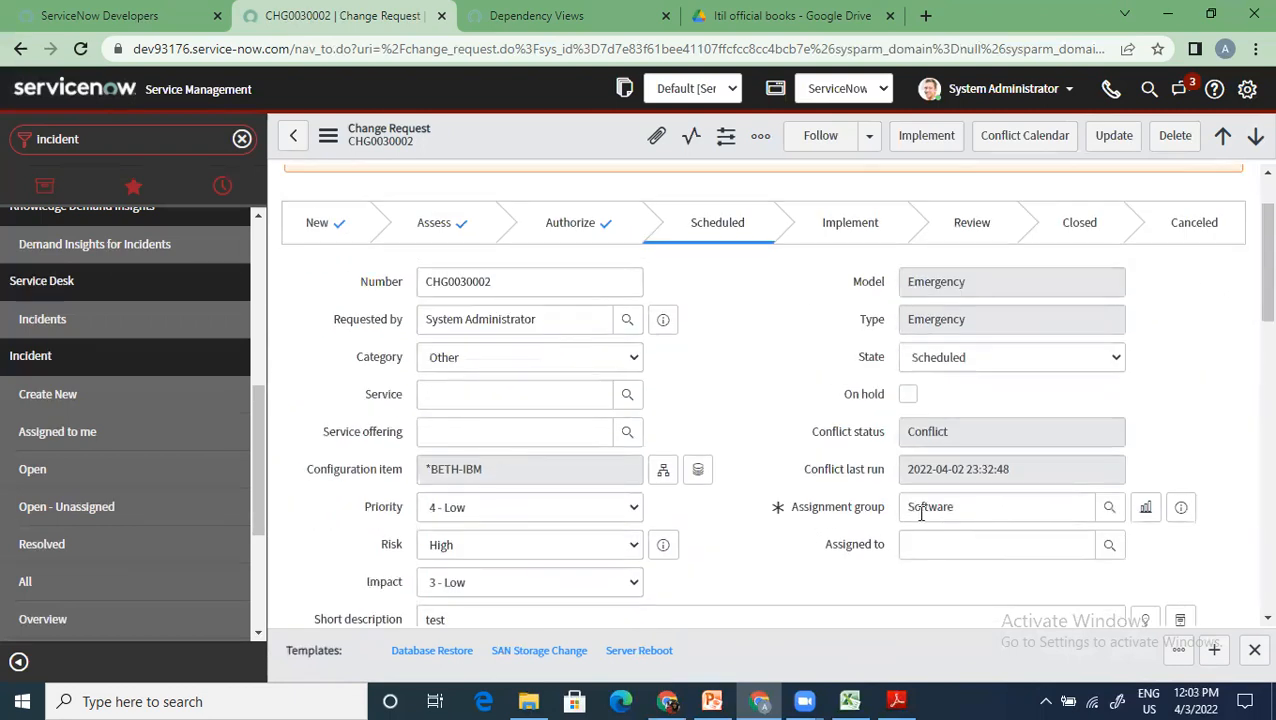
{"action": "scroll", "coordinate": [721, 487], "scroll_direction": "down", "scroll_amount": 4}
{"action": "scroll", "coordinate": [583, 447], "scroll_direction": "down", "scroll_amount": 10}
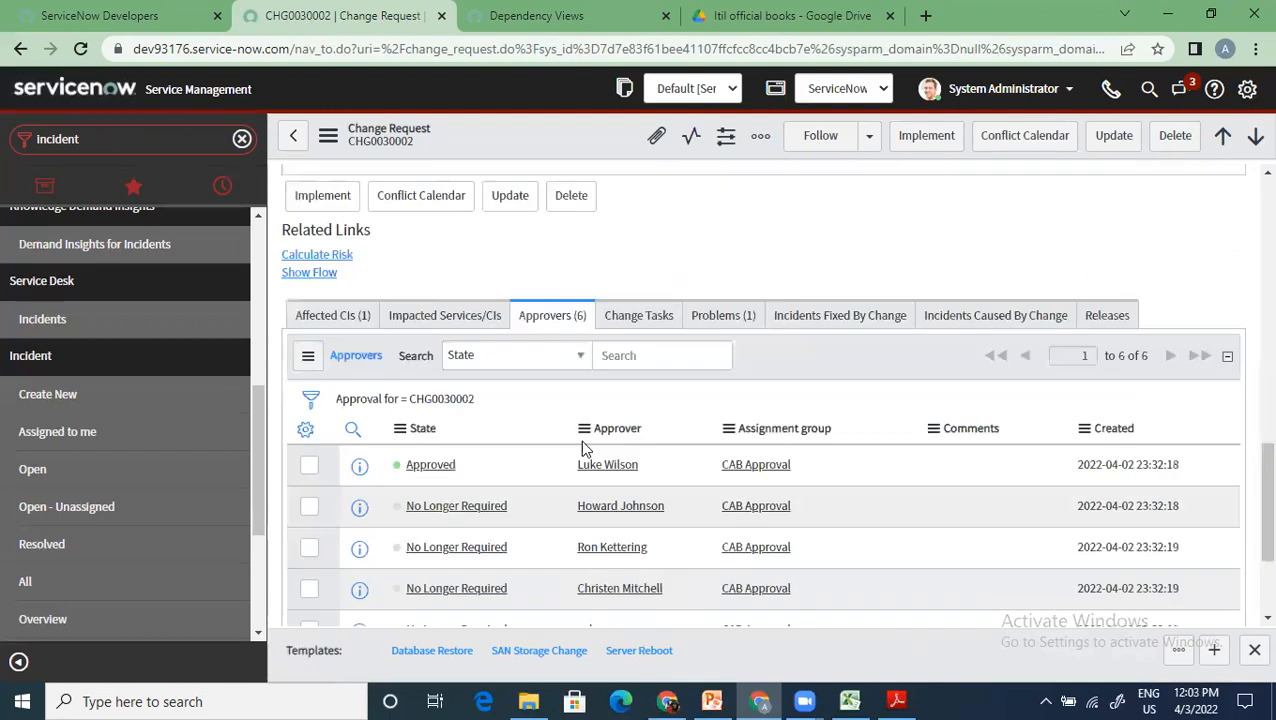
{"action": "scroll", "coordinate": [583, 447], "scroll_direction": "down", "scroll_amount": 2}
{"action": "scroll", "coordinate": [538, 379], "scroll_direction": "up", "scroll_amount": 3}
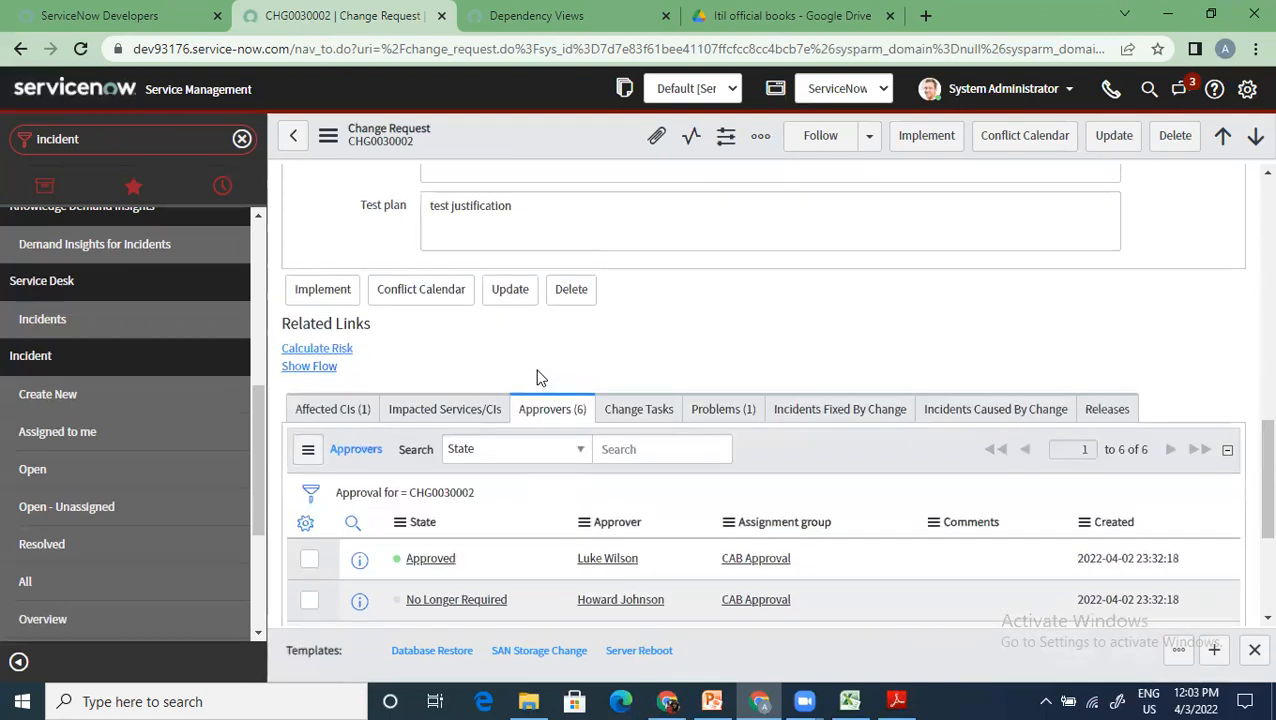
{"action": "left_click", "coordinate": [648, 409]}
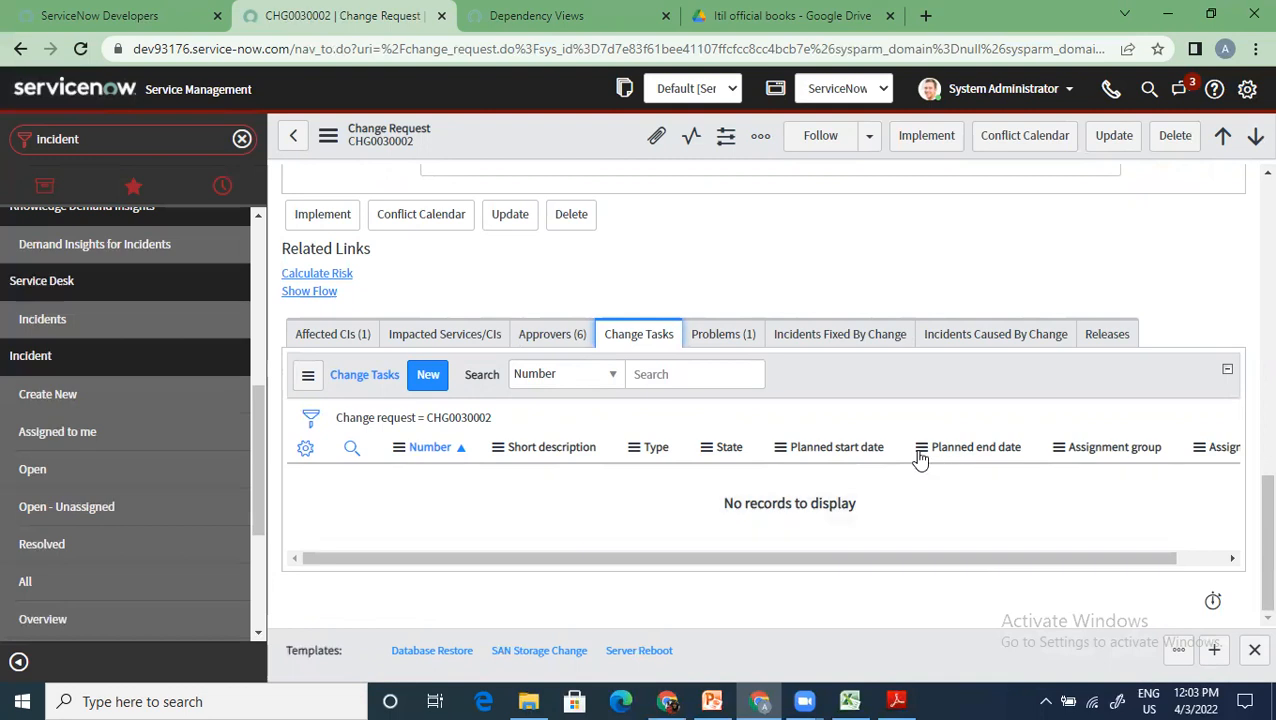
Move the change request to the Implement state and dismiss the update set notifications.
{"action": "scroll", "coordinate": [918, 450], "scroll_direction": "up", "scroll_amount": 10}
{"action": "left_click", "coordinate": [925, 140]}
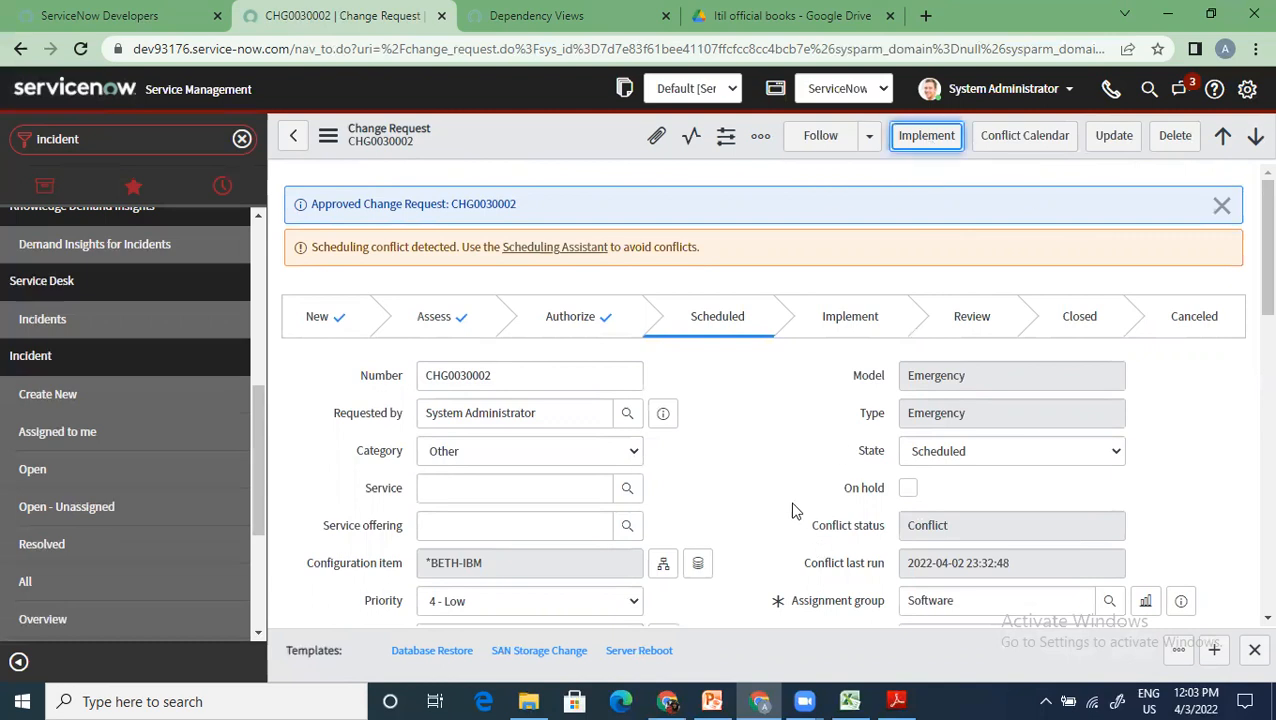
{"action": "scroll", "coordinate": [830, 533], "scroll_direction": "down", "scroll_amount": 1}
{"action": "scroll", "coordinate": [830, 533], "scroll_direction": "down", "scroll_amount": 3}
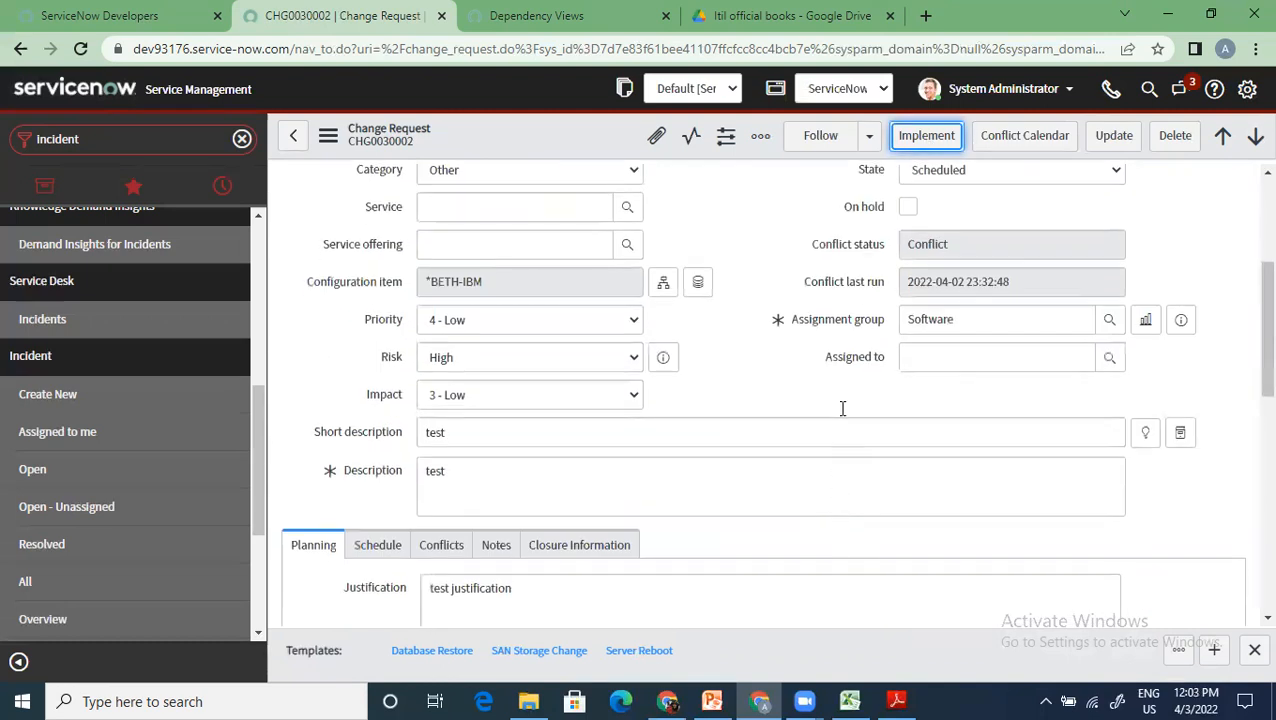
{"action": "left_click", "coordinate": [922, 137]}
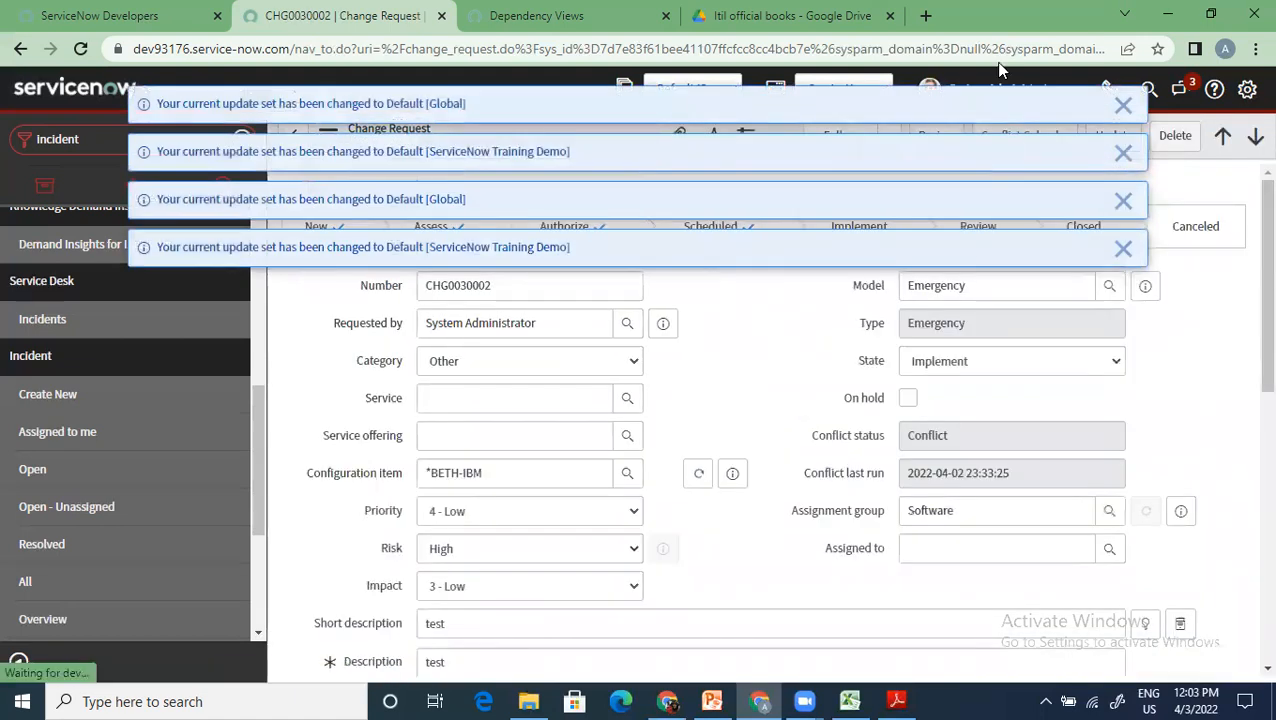
{"action": "left_click", "coordinate": [1122, 105]}
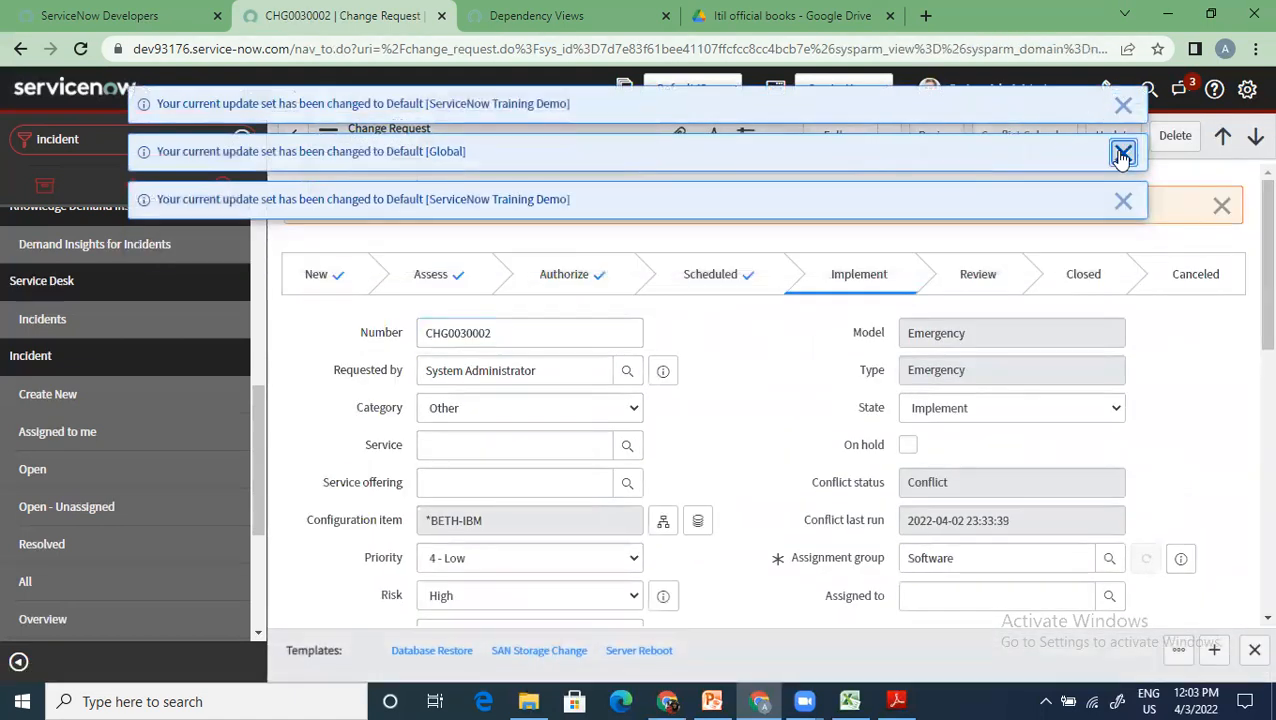
{"action": "left_click", "coordinate": [1120, 150]}
{"action": "left_click", "coordinate": [1123, 103]}
{"action": "left_click", "coordinate": [1123, 106]}
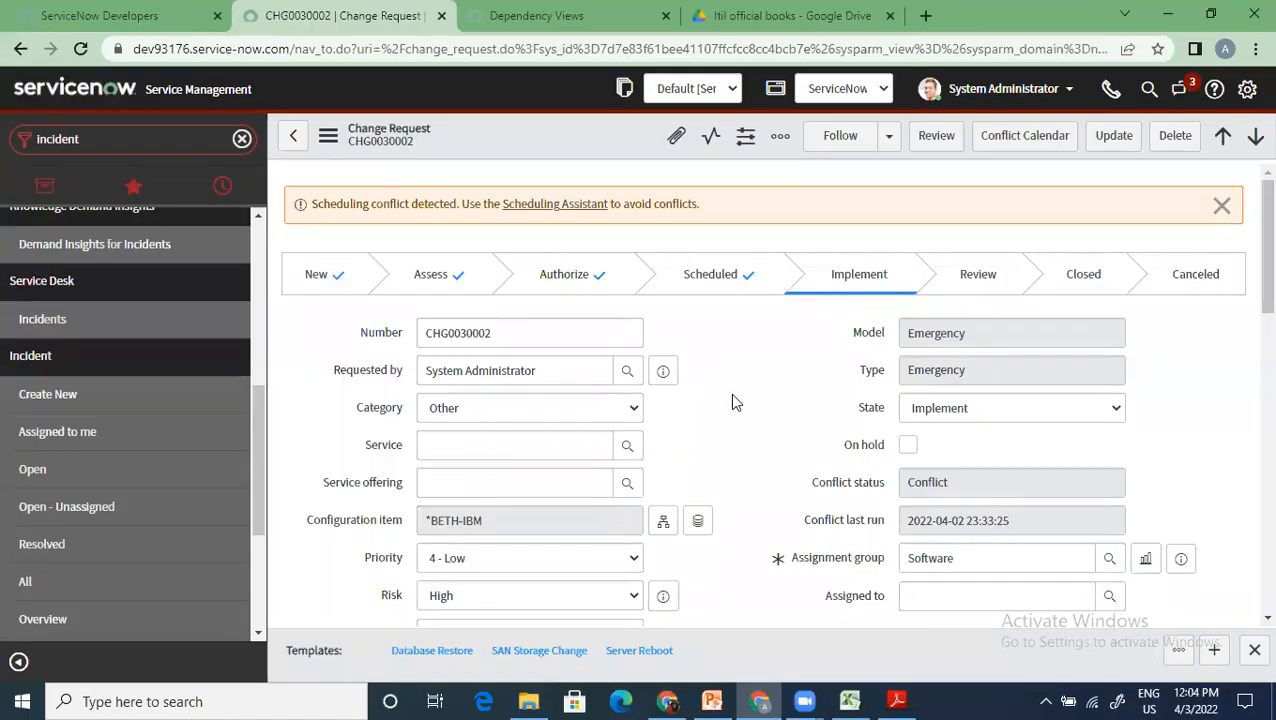
Look over the change request's related change tasks and move the request to the Review state.
{"action": "scroll", "coordinate": [730, 395], "scroll_direction": "down", "scroll_amount": 3}
{"action": "scroll", "coordinate": [763, 373], "scroll_direction": "down", "scroll_amount": 10}
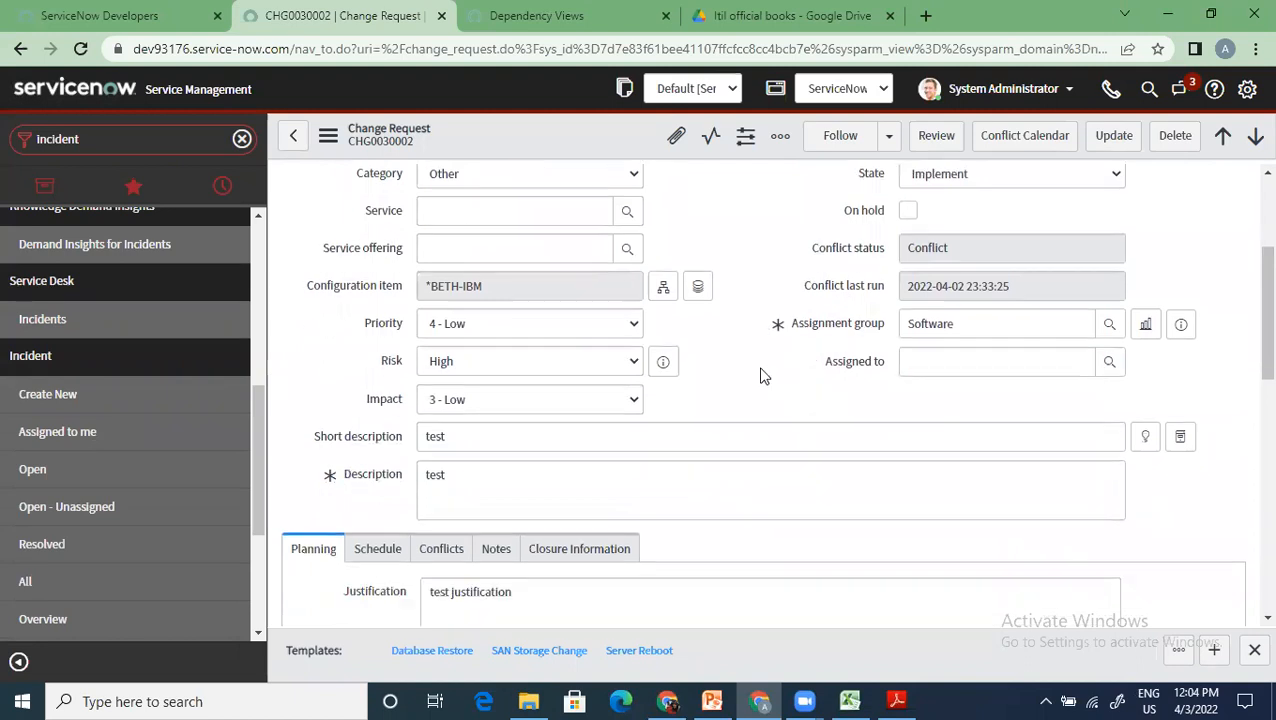
{"action": "scroll", "coordinate": [590, 410], "scroll_direction": "up", "scroll_amount": 10}
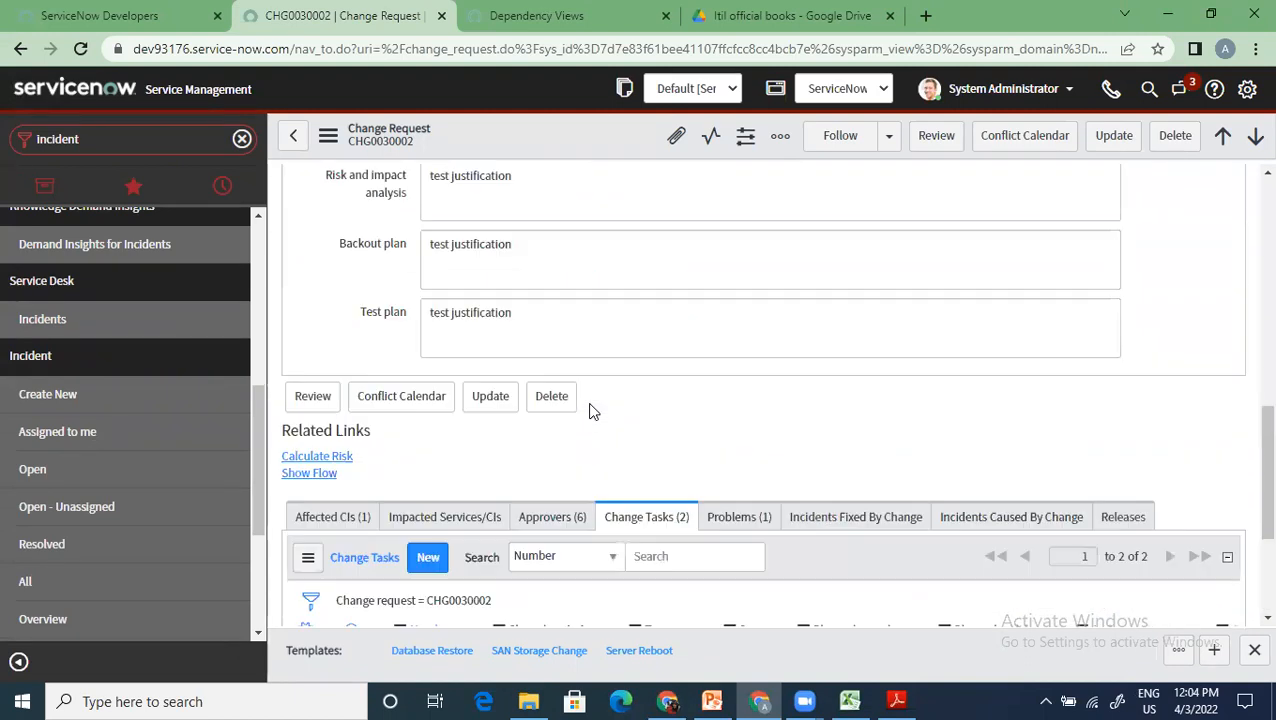
{"action": "scroll", "coordinate": [590, 402], "scroll_direction": "up", "scroll_amount": 3}
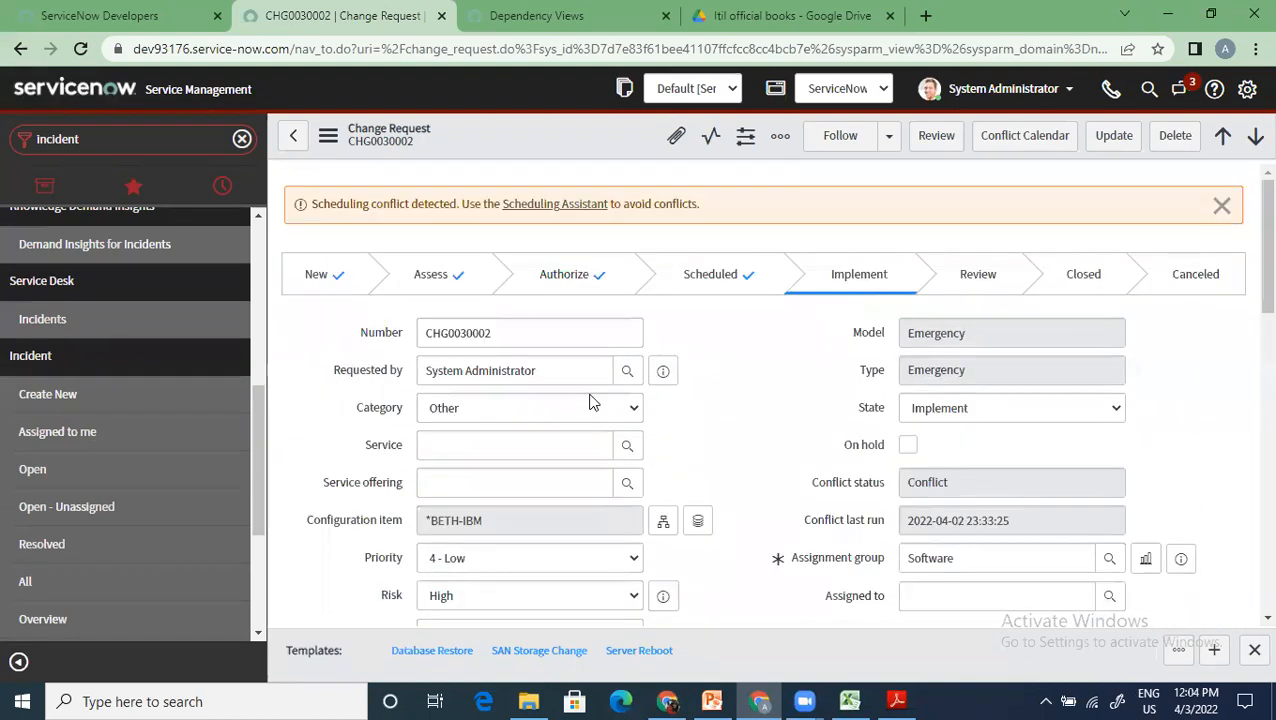
{"action": "left_click", "coordinate": [937, 136]}
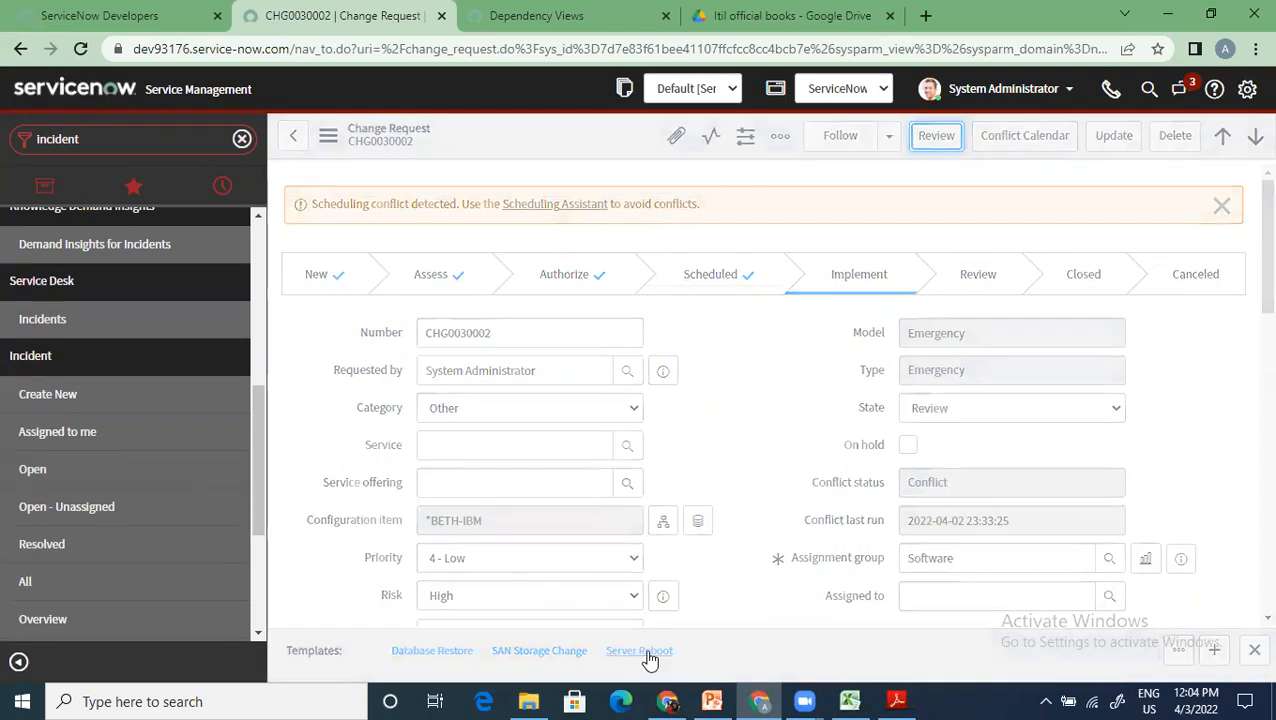
Check the Change Management process slide in PowerPoint, return to the change request in the browser and examine its fields and change tasks.
{"action": "left_click", "coordinate": [712, 701]}
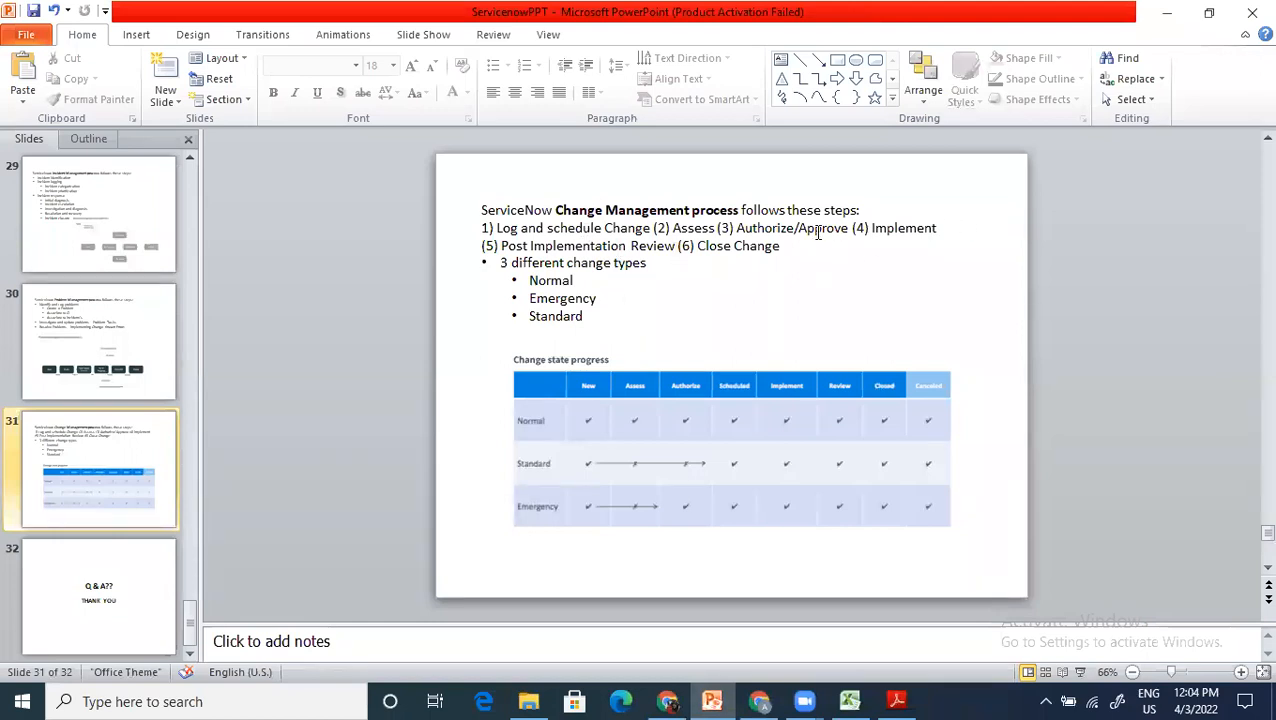
{"action": "key", "text": "alt+Tab"}
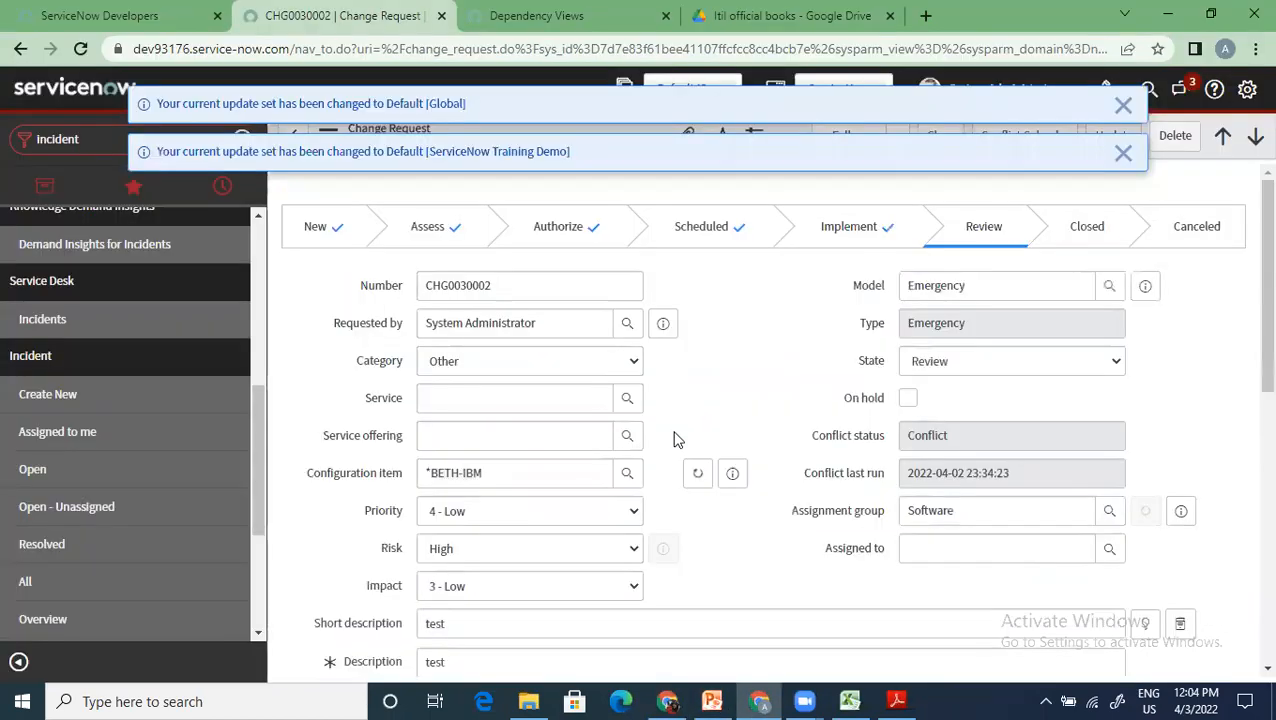
{"action": "scroll", "coordinate": [673, 439], "scroll_direction": "down", "scroll_amount": 4}
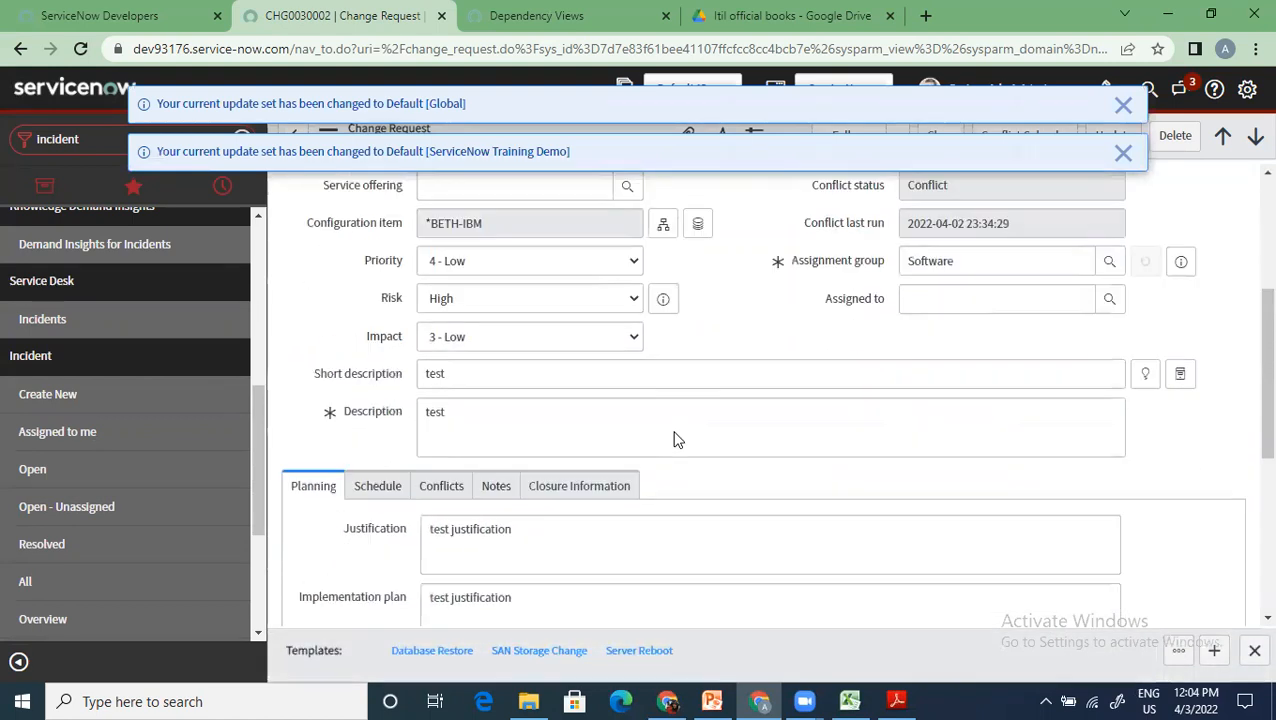
{"action": "scroll", "coordinate": [672, 439], "scroll_direction": "up", "scroll_amount": 4}
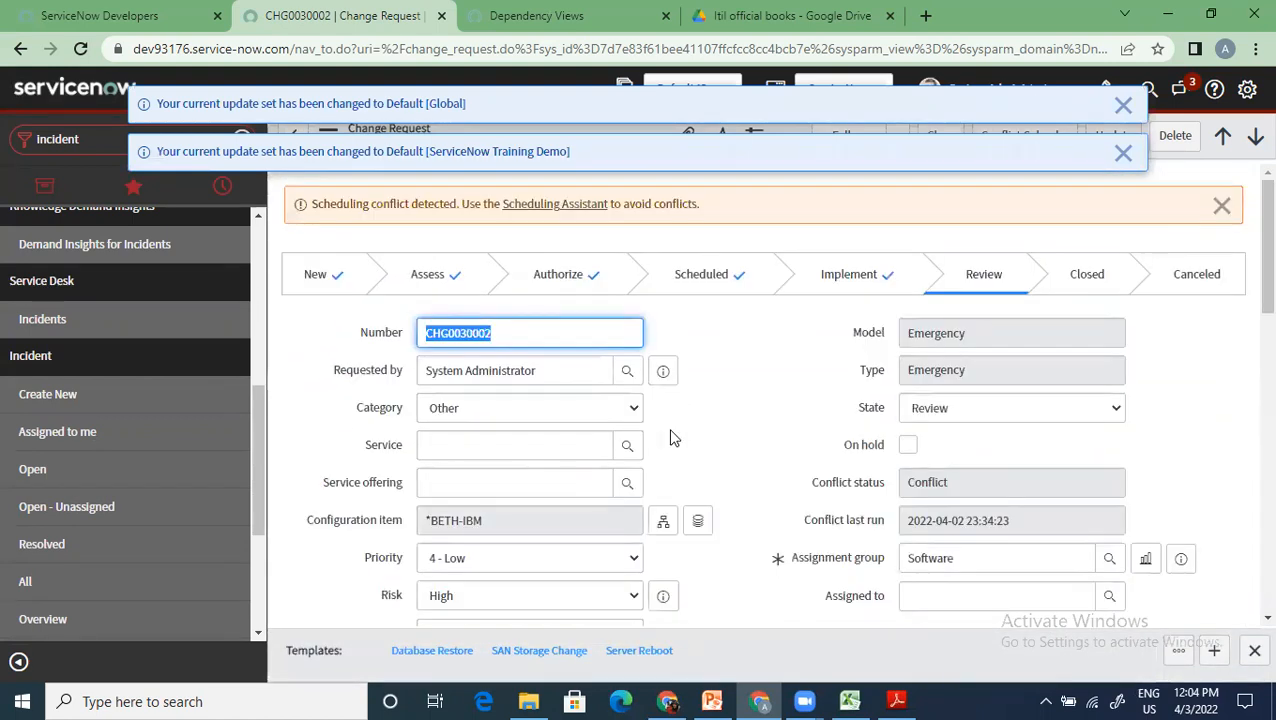
{"action": "scroll", "coordinate": [673, 439], "scroll_direction": "down", "scroll_amount": 3}
{"action": "scroll", "coordinate": [672, 435], "scroll_direction": "down", "scroll_amount": 2}
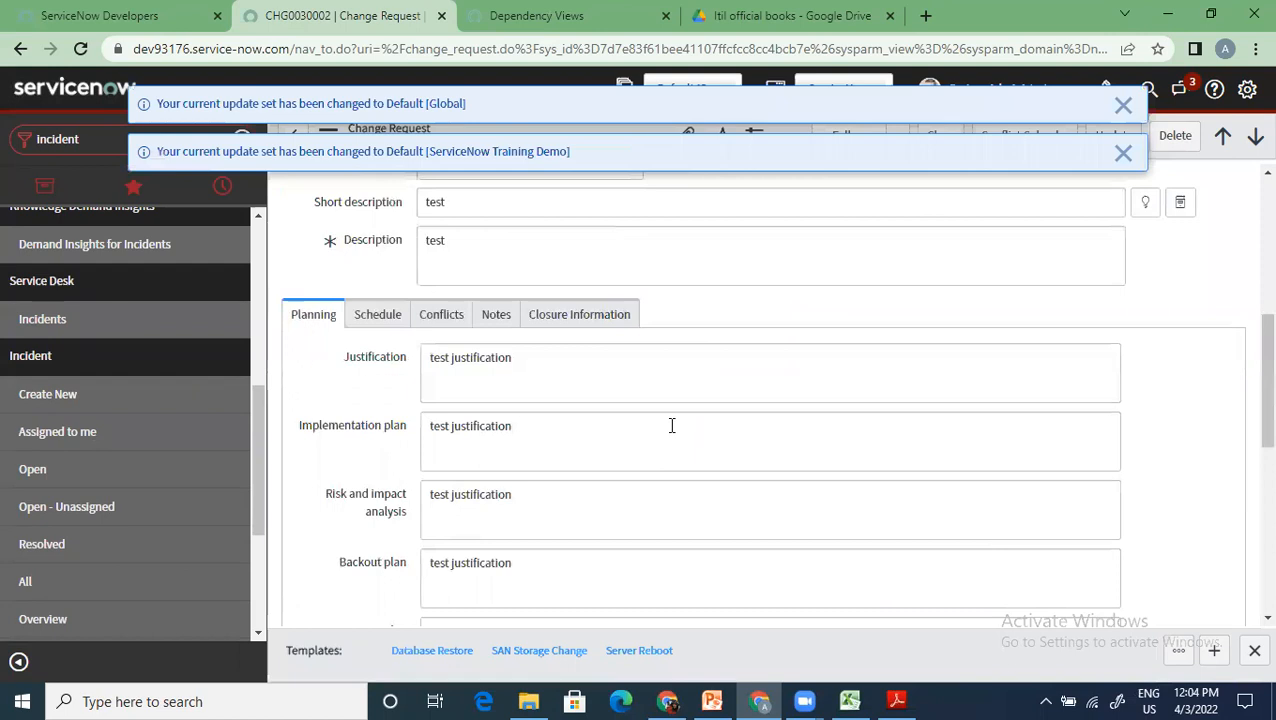
{"action": "scroll", "coordinate": [672, 426], "scroll_direction": "down", "scroll_amount": 6}
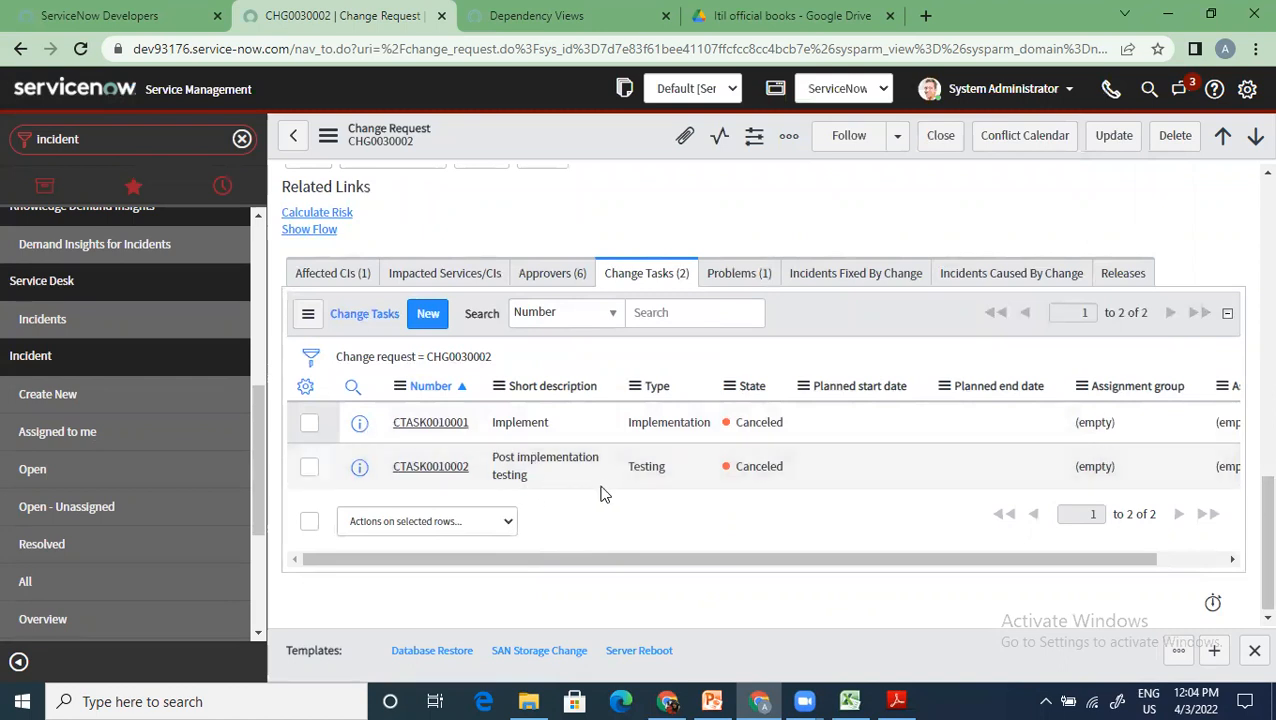
{"action": "scroll", "coordinate": [600, 493], "scroll_direction": "up", "scroll_amount": 15}
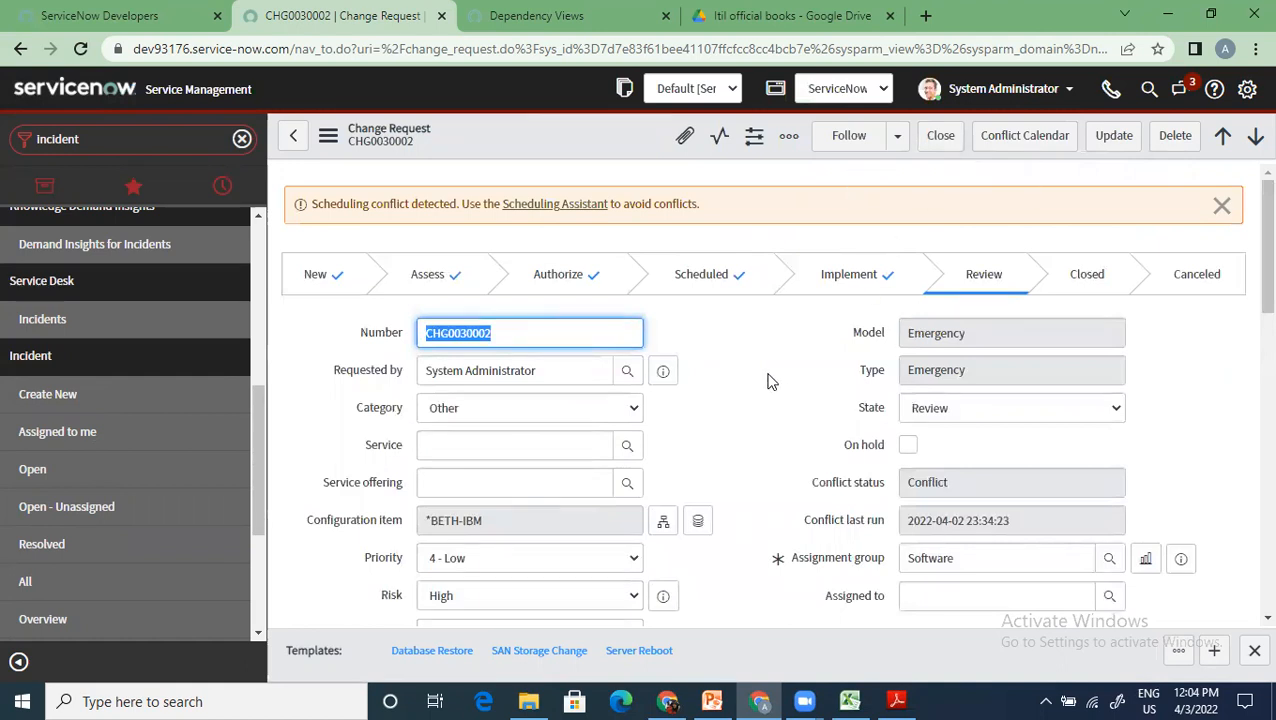
Close the change request with close code Successful and the close notes "successfully implemented".
{"action": "left_click", "coordinate": [940, 140]}
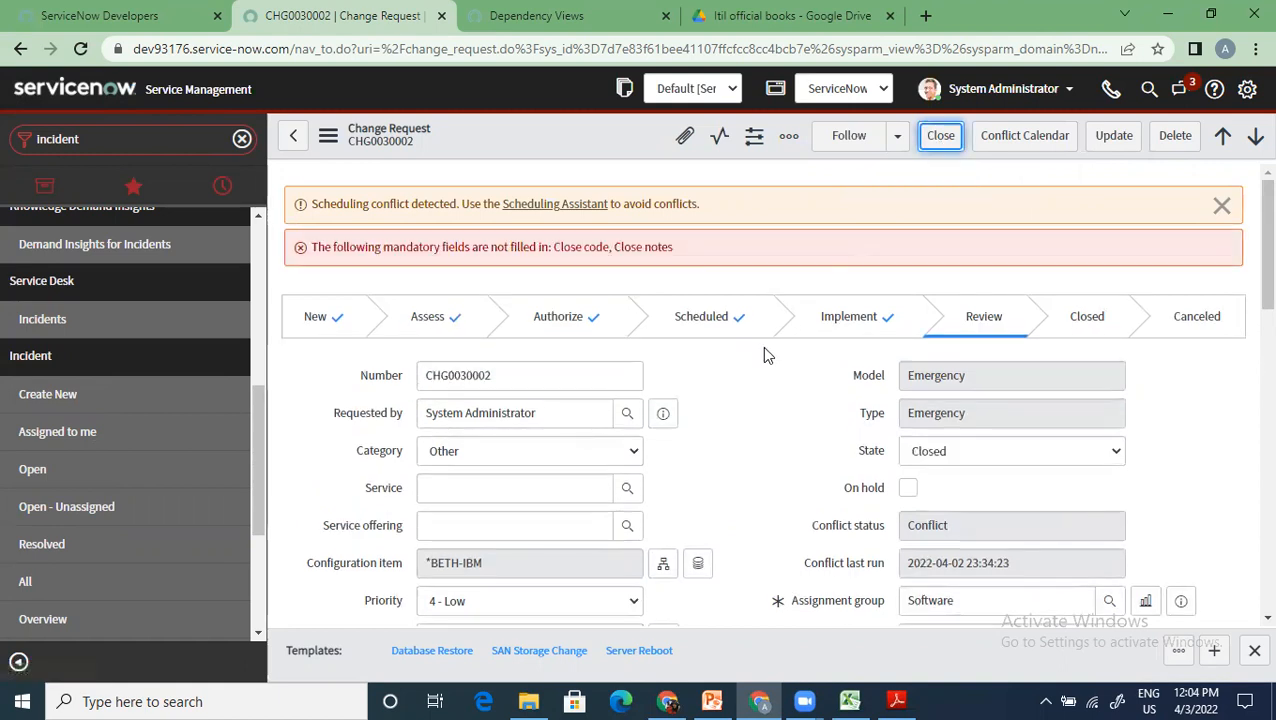
{"action": "scroll", "coordinate": [324, 478], "scroll_direction": "down", "scroll_amount": 5}
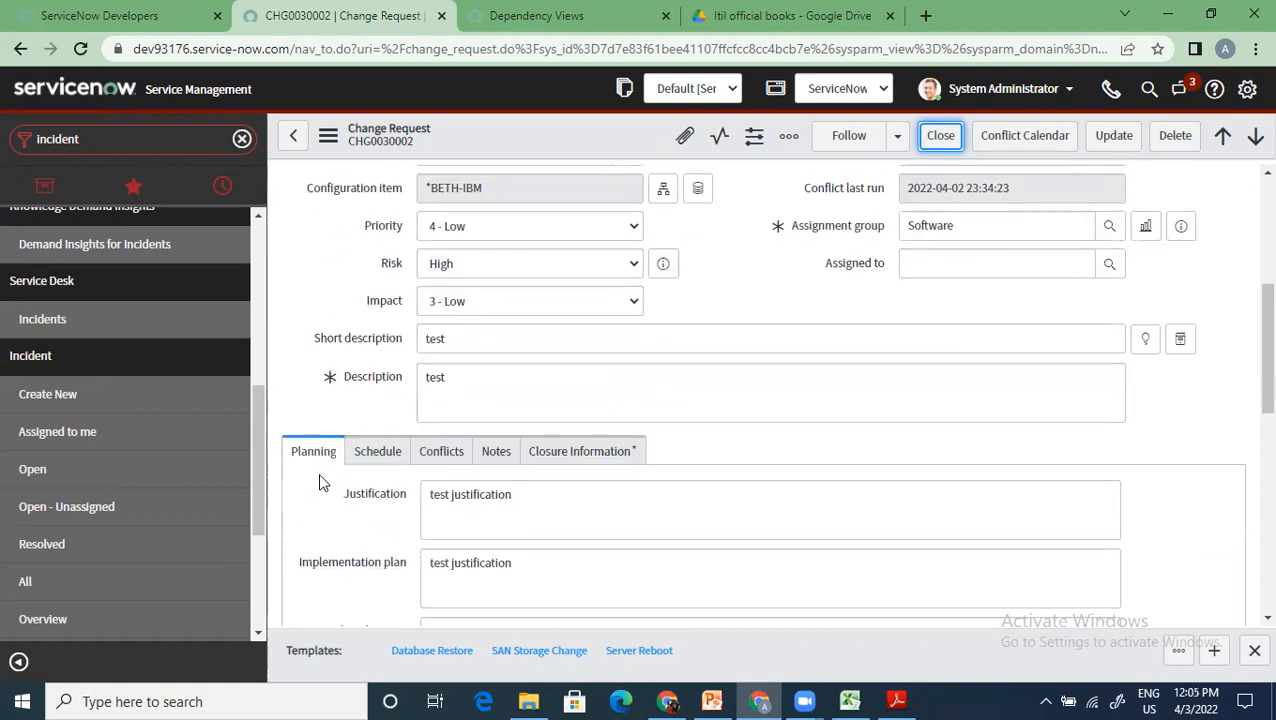
{"action": "left_click", "coordinate": [622, 456]}
{"action": "scroll", "coordinate": [595, 525], "scroll_direction": "down", "scroll_amount": 1}
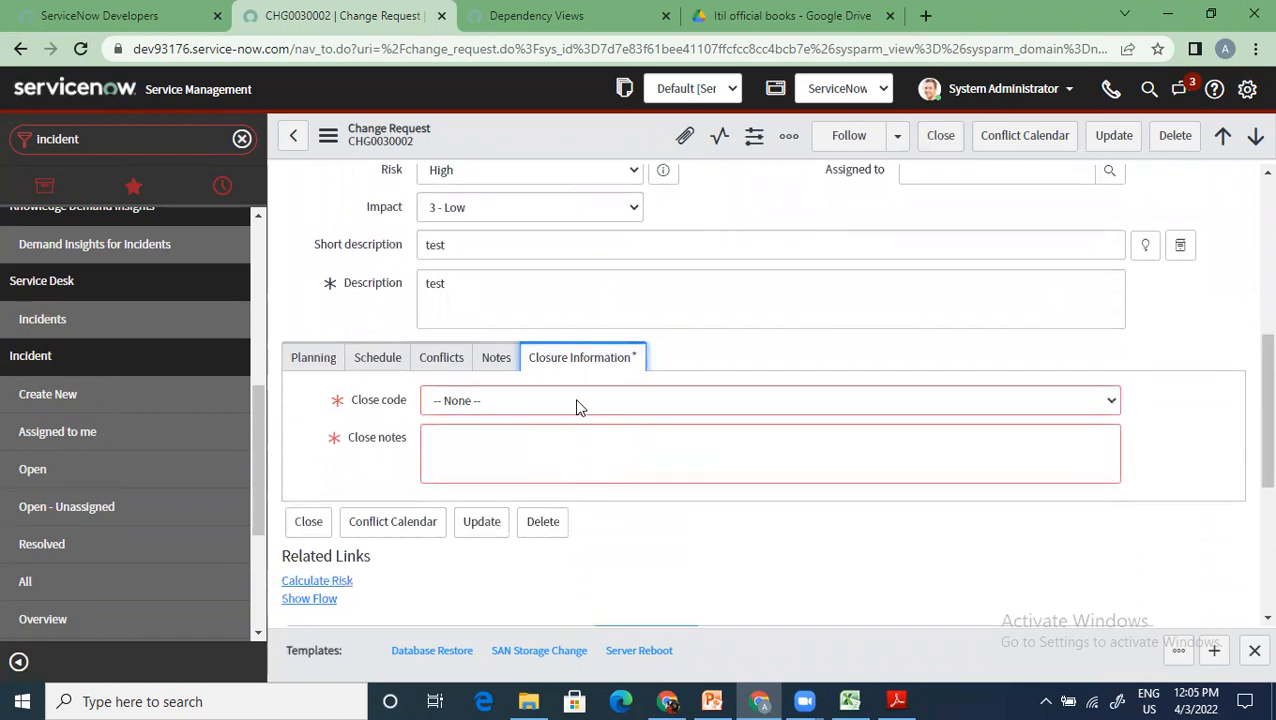
{"action": "left_click", "coordinate": [575, 402]}
{"action": "left_click", "coordinate": [526, 442]}
{"action": "left_click", "coordinate": [488, 459]}
{"action": "type", "text": "successfully imp"}
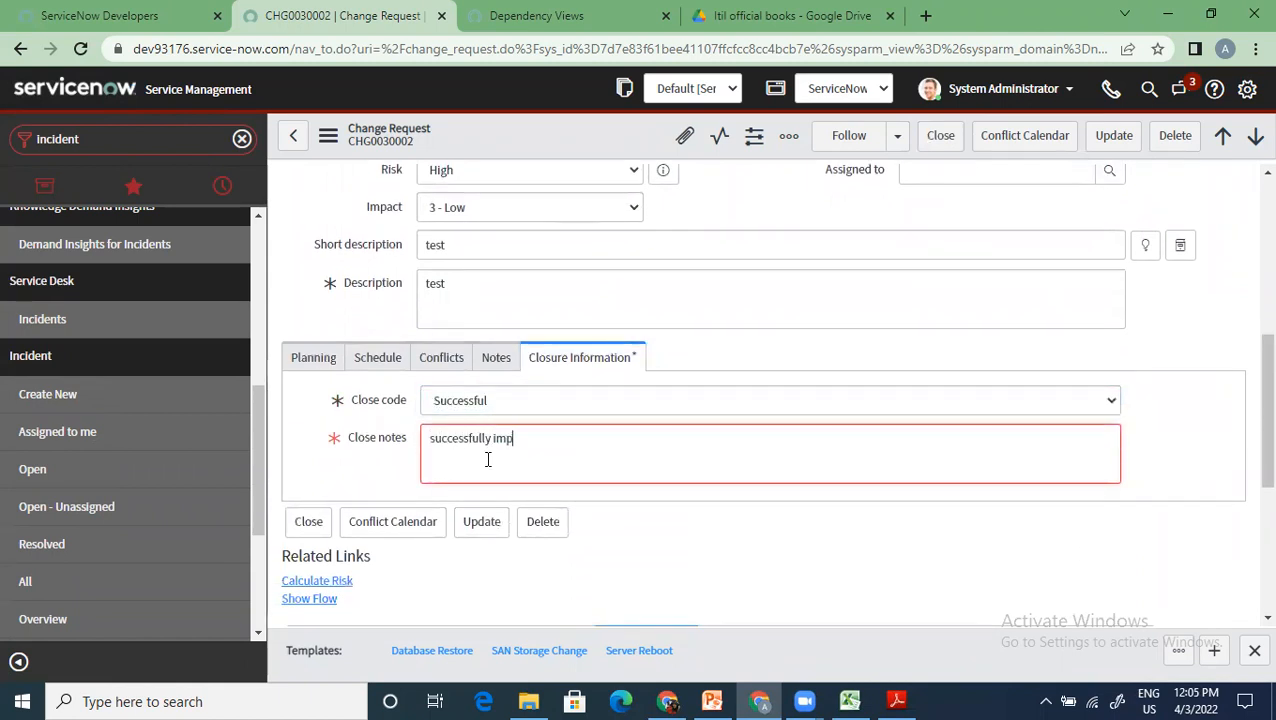
{"action": "type", "text": "lemented"}
{"action": "left_click", "coordinate": [931, 134]}
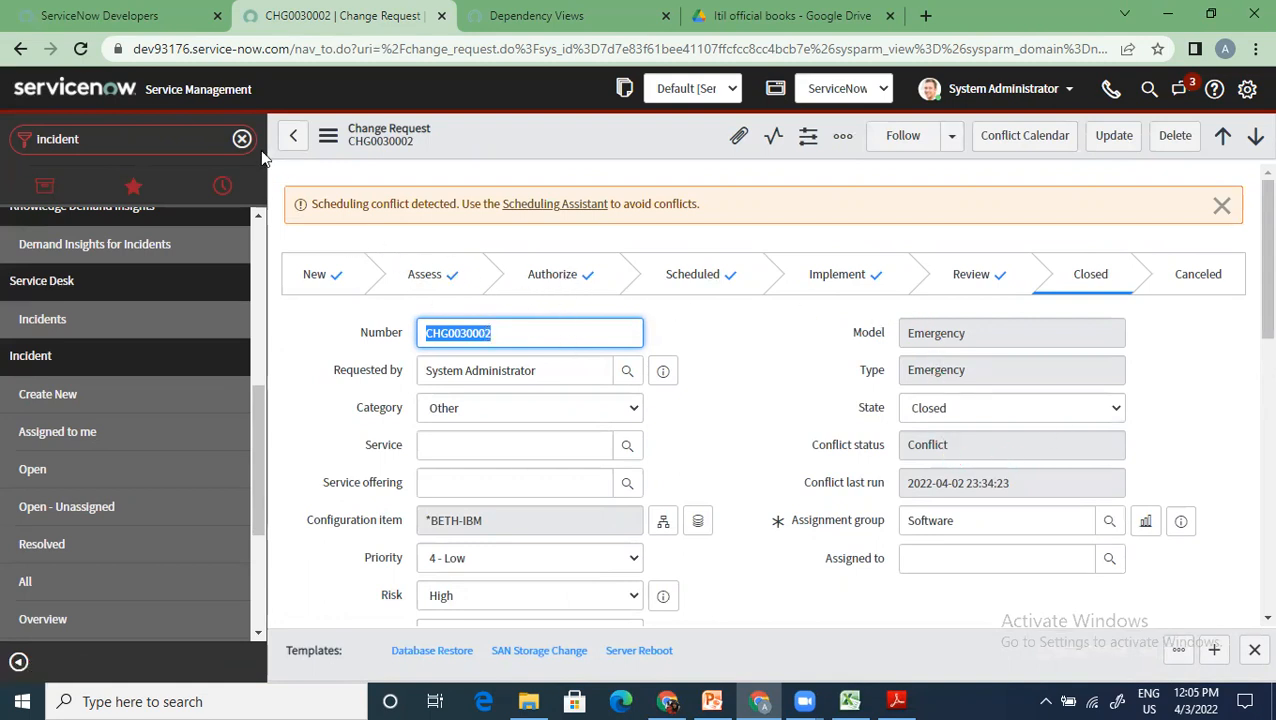
Filter the navigator for "change" and start creating a new change request.
{"action": "left_click", "coordinate": [238, 140]}
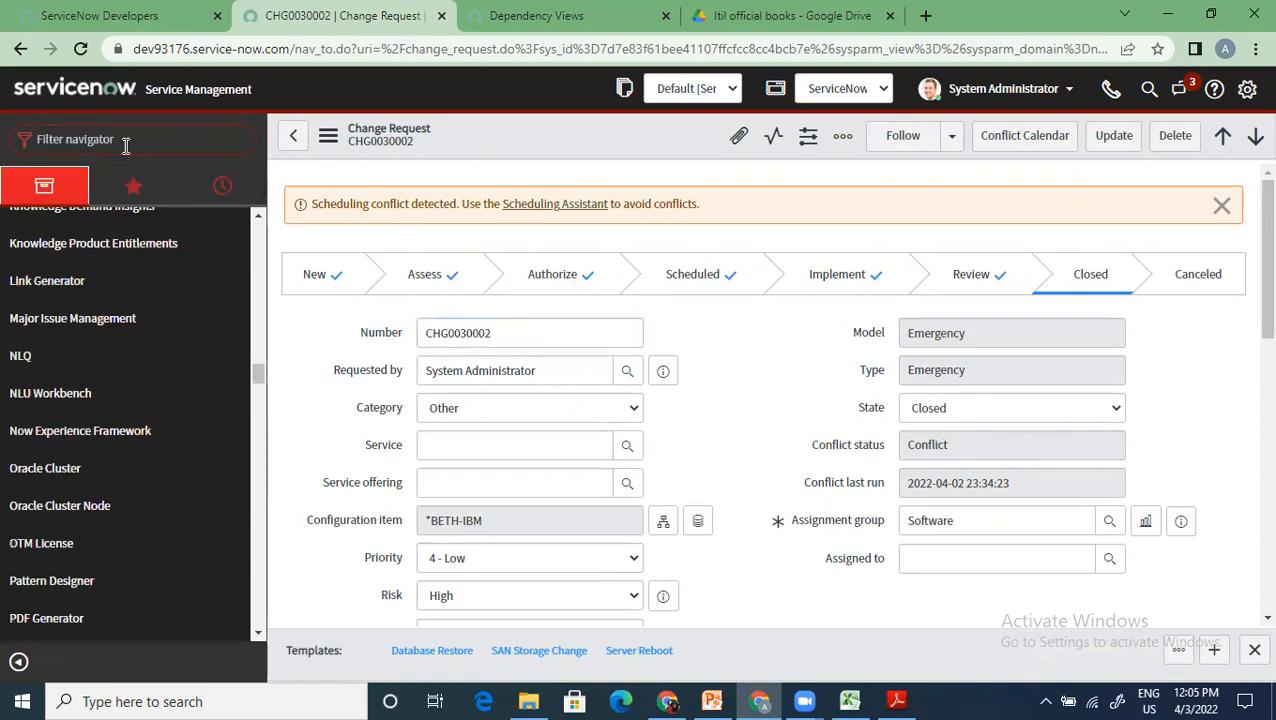
{"action": "type", "text": "change"}
{"action": "scroll", "coordinate": [30, 463], "scroll_direction": "up", "scroll_amount": 15}
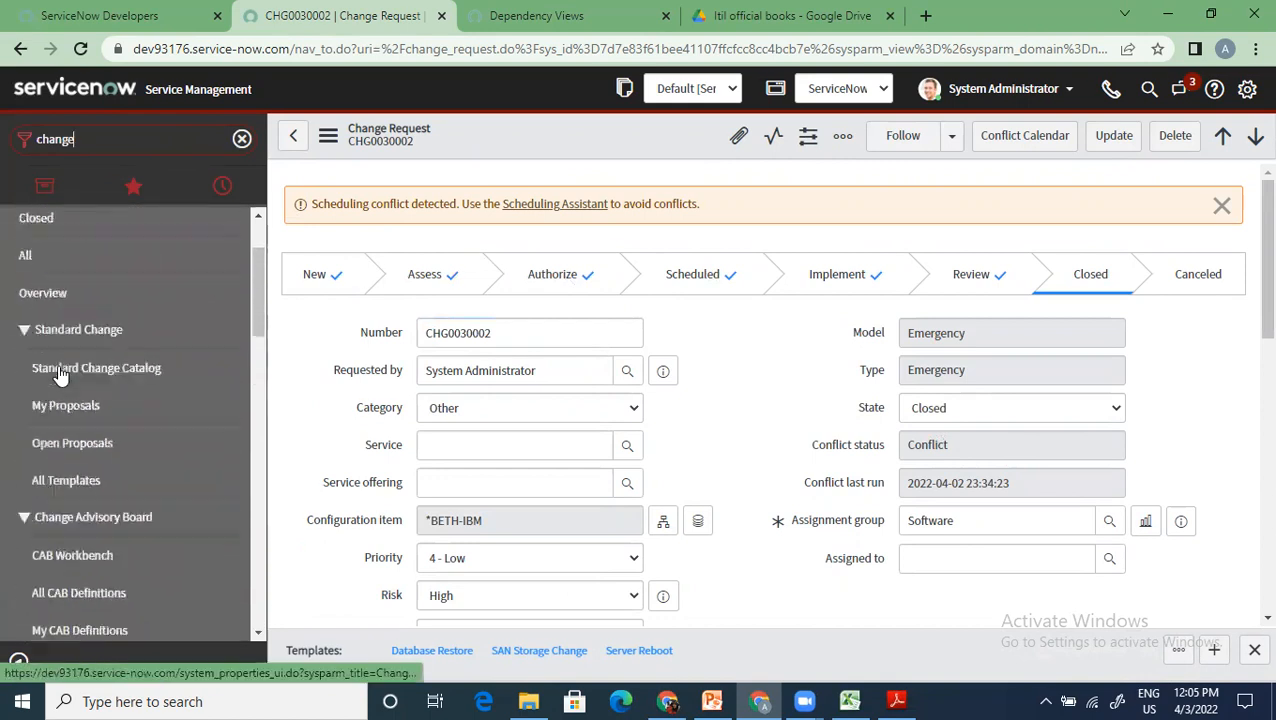
{"action": "left_click", "coordinate": [74, 263]}
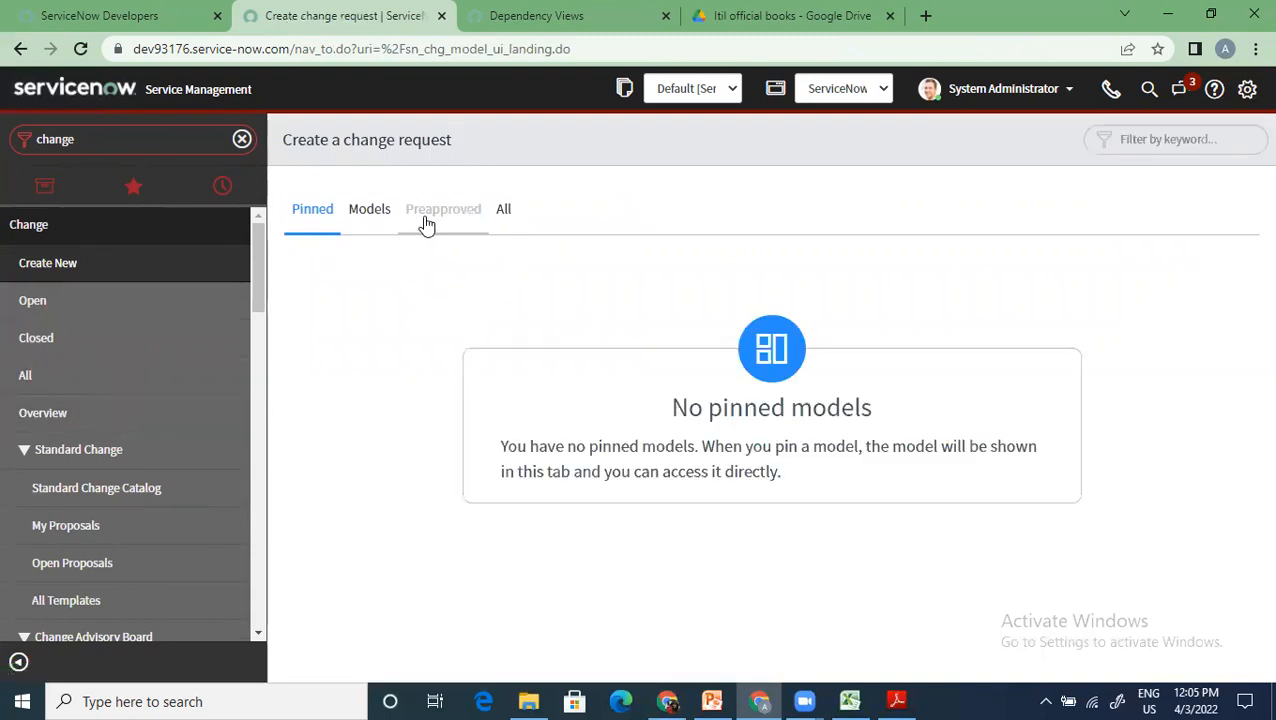
Browse all available change models and start a change request from the preapproved Reboot Windows Server template.
{"action": "left_click", "coordinate": [378, 208]}
{"action": "left_click", "coordinate": [505, 211]}
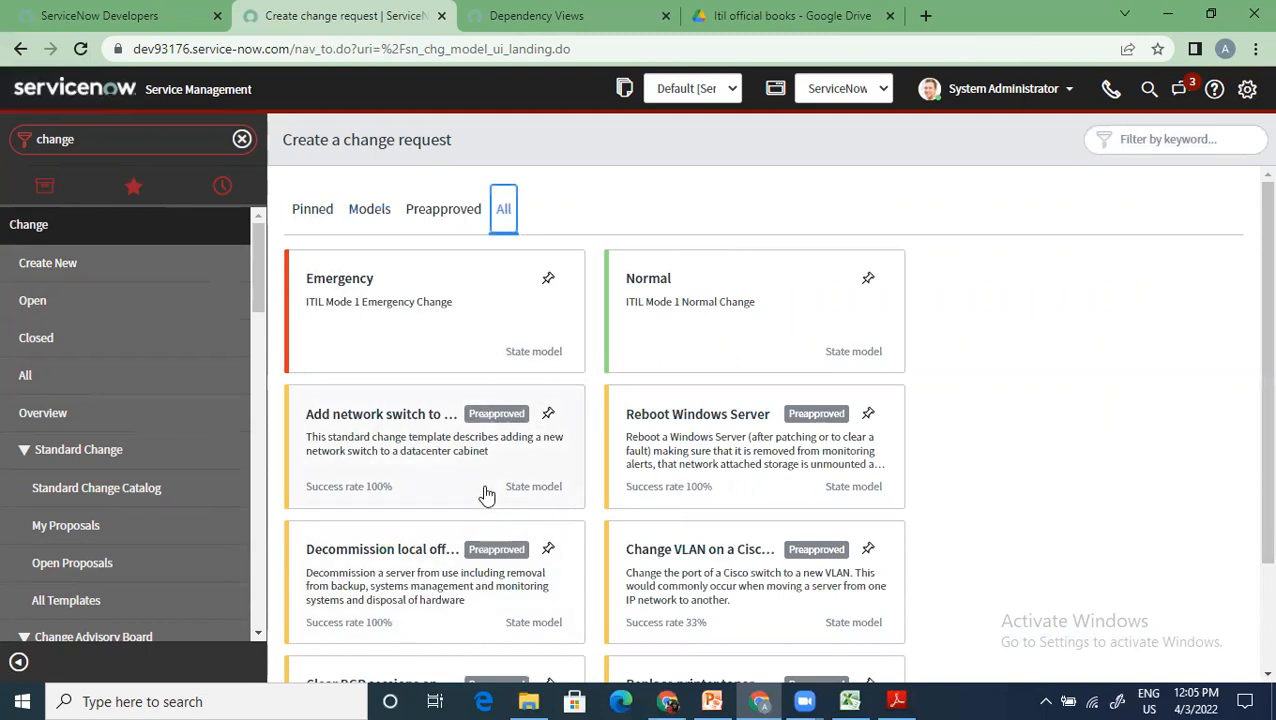
{"action": "scroll", "coordinate": [484, 493], "scroll_direction": "down", "scroll_amount": 2}
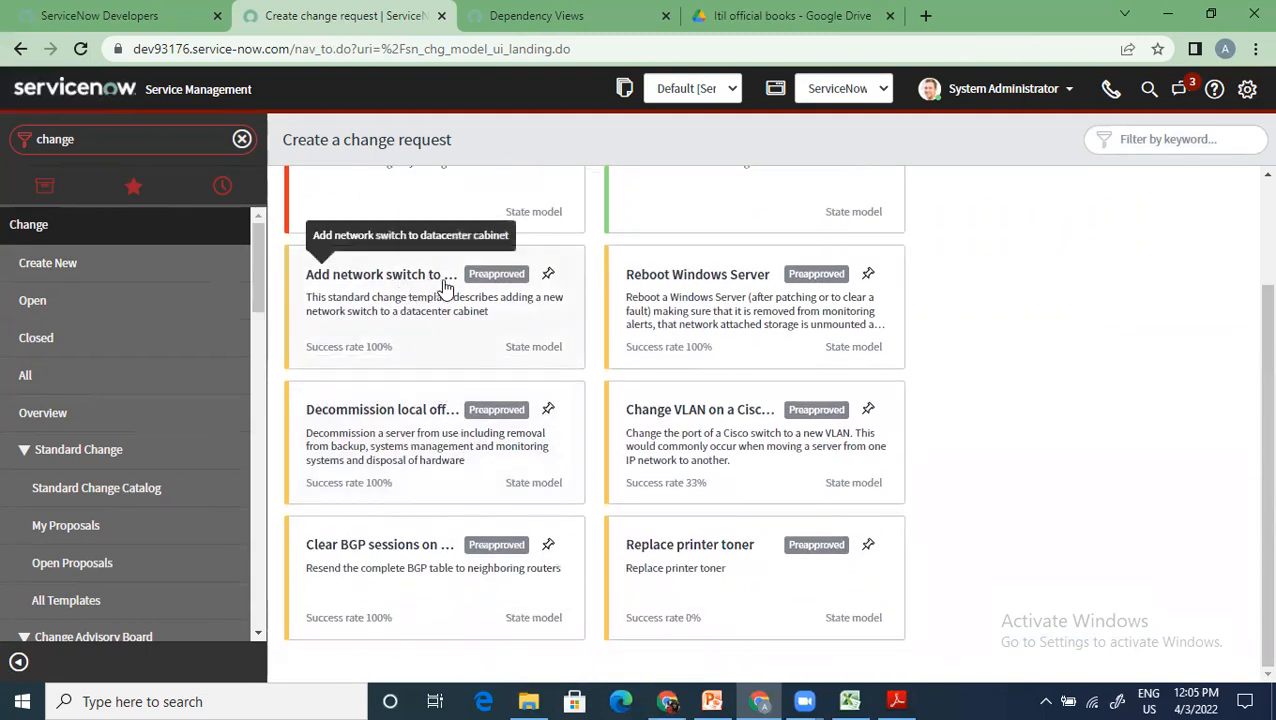
{"action": "left_click", "coordinate": [672, 305]}
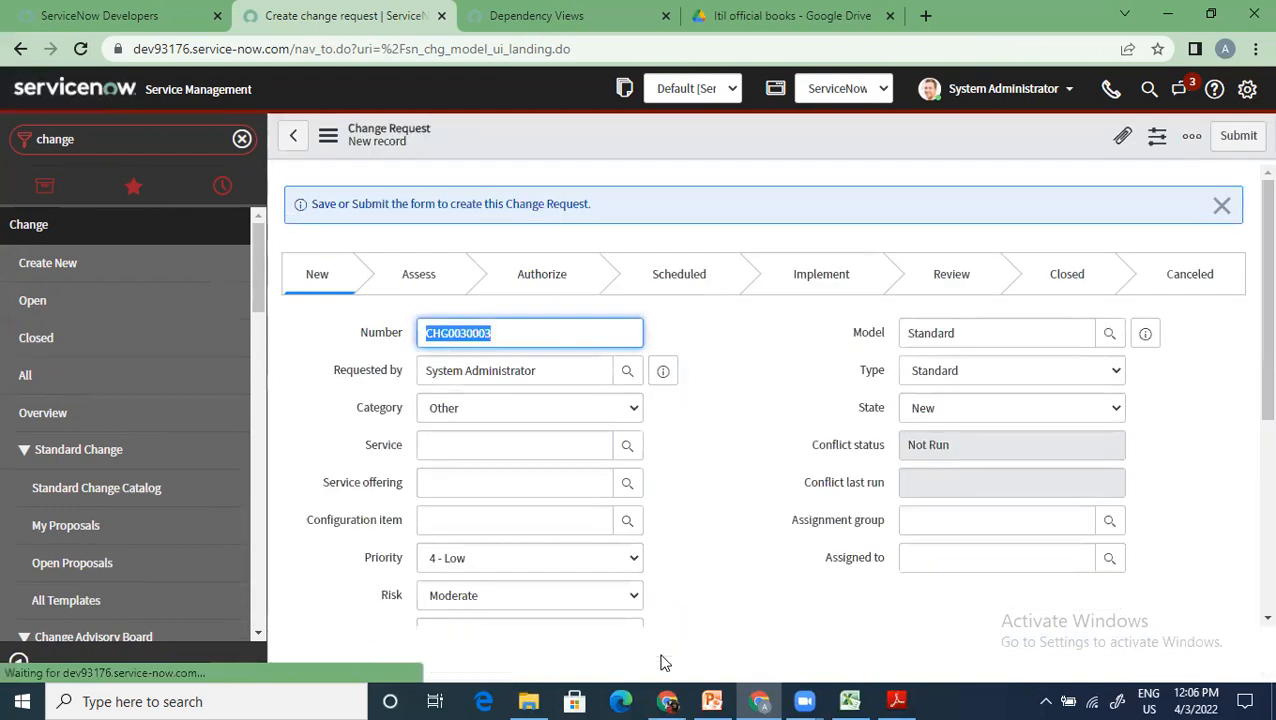
Examine the new standard change's prefilled fields and its planning, schedule, conflicts, notes and closure information.
{"action": "scroll", "coordinate": [690, 560], "scroll_direction": "down", "scroll_amount": 1}
{"action": "scroll", "coordinate": [700, 591], "scroll_direction": "down", "scroll_amount": 1}
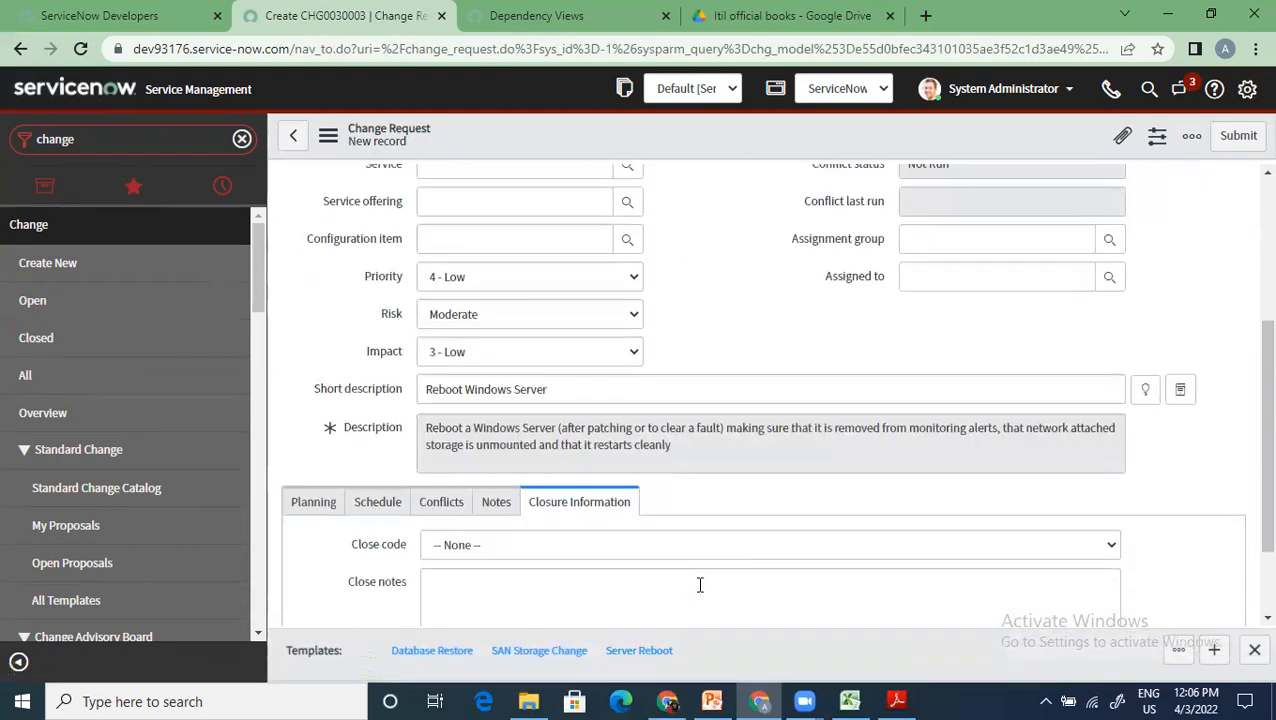
{"action": "left_click", "coordinate": [318, 501]}
{"action": "scroll", "coordinate": [470, 525], "scroll_direction": "down", "scroll_amount": 3}
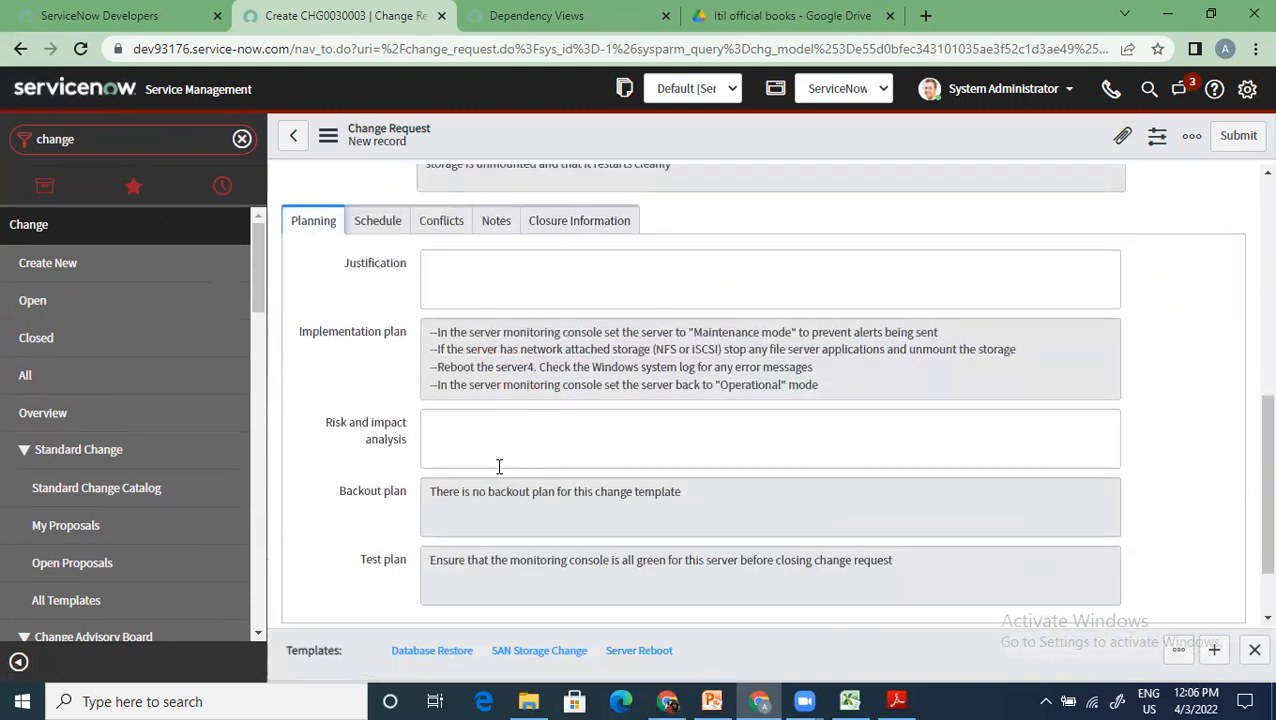
{"action": "scroll", "coordinate": [448, 565], "scroll_direction": "down", "scroll_amount": 1}
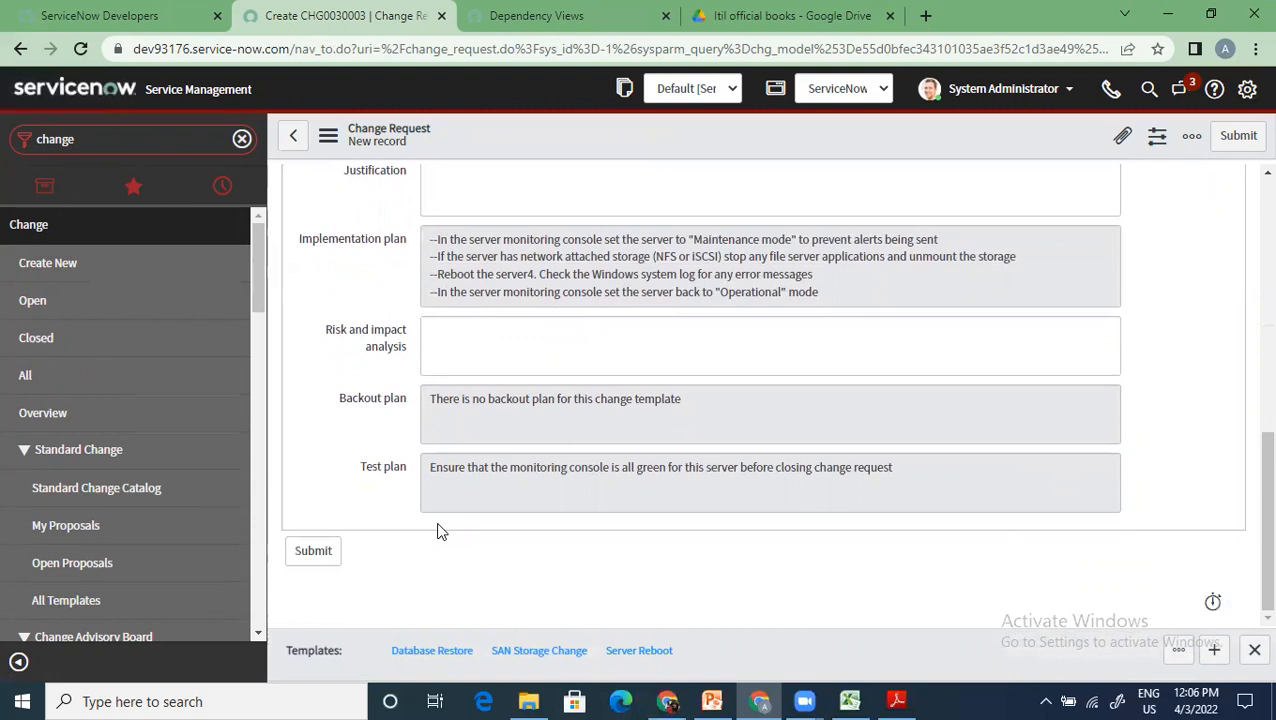
{"action": "scroll", "coordinate": [437, 531], "scroll_direction": "up", "scroll_amount": 3}
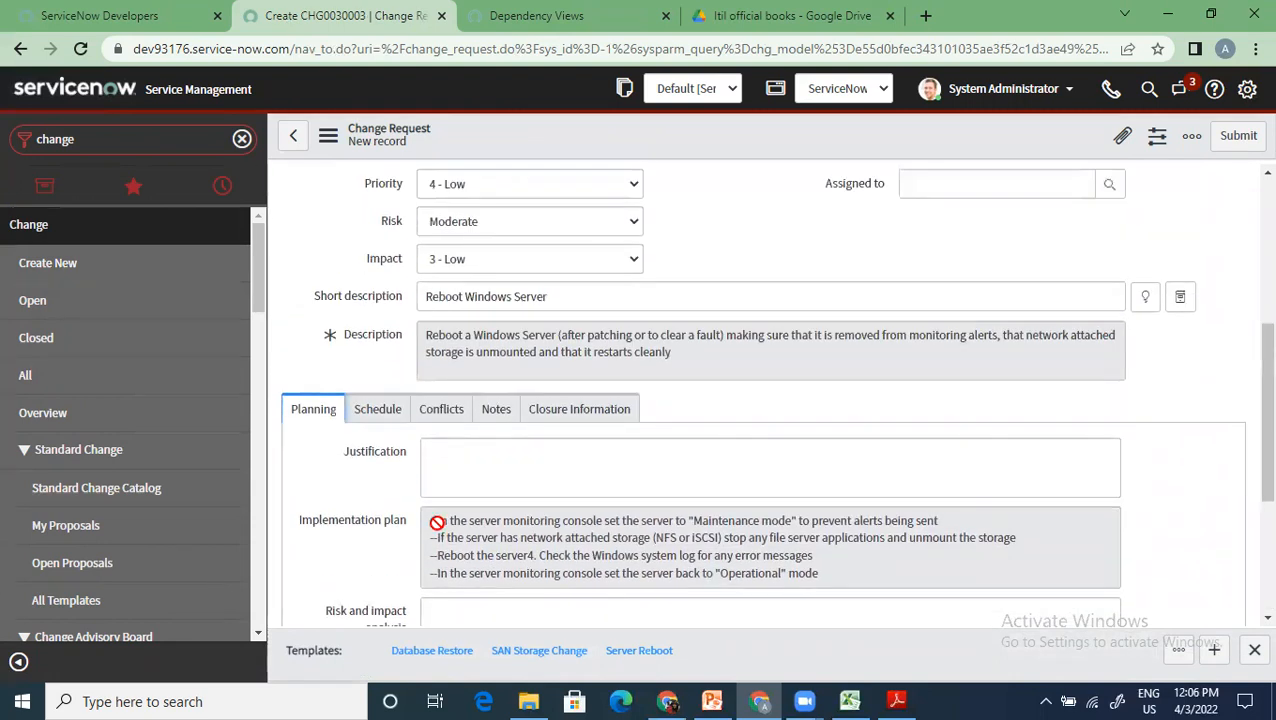
{"action": "left_click", "coordinate": [377, 413]}
{"action": "left_click", "coordinate": [448, 413]}
{"action": "left_click", "coordinate": [500, 413]}
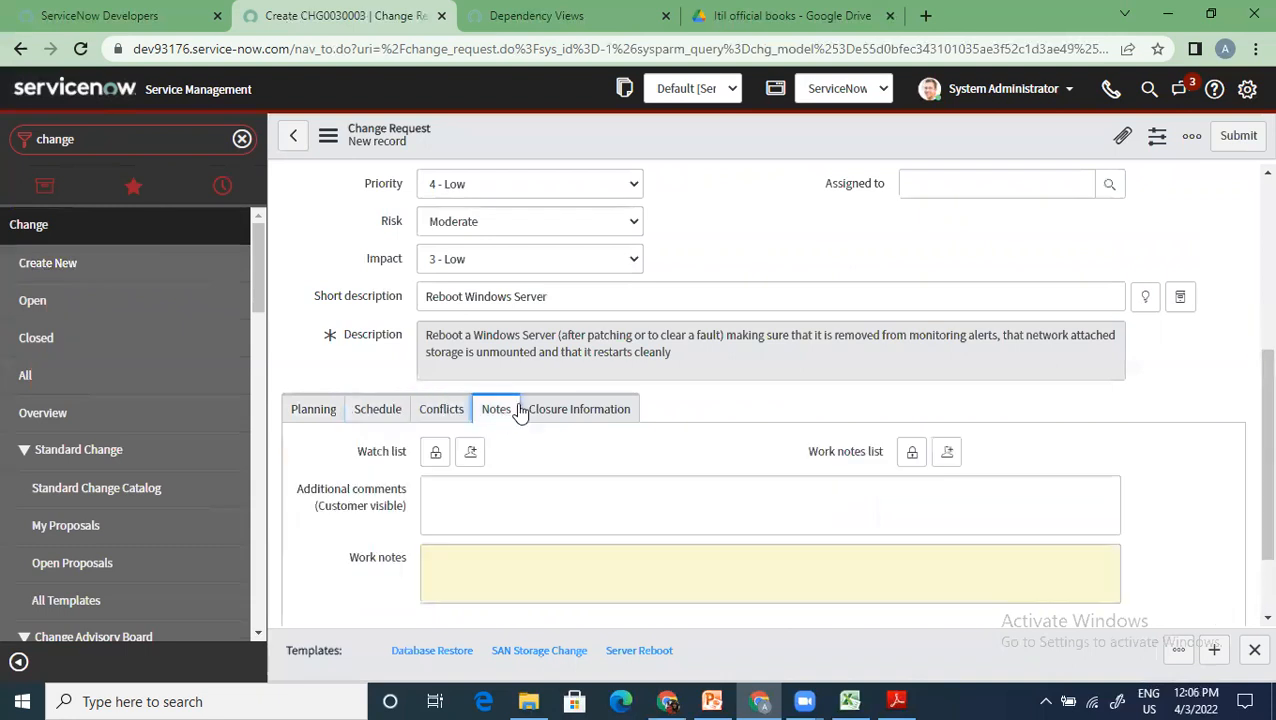
{"action": "left_click", "coordinate": [570, 413]}
{"action": "left_click", "coordinate": [312, 411]}
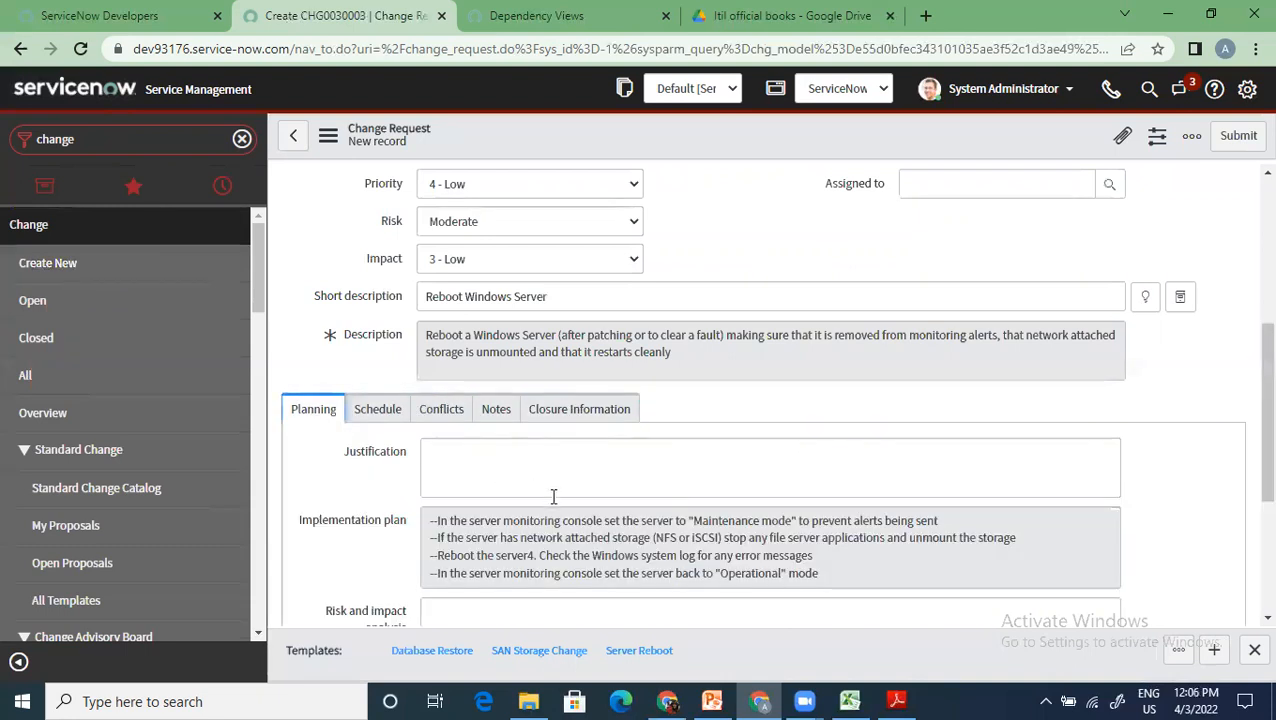
{"action": "scroll", "coordinate": [553, 497], "scroll_direction": "up", "scroll_amount": 4}
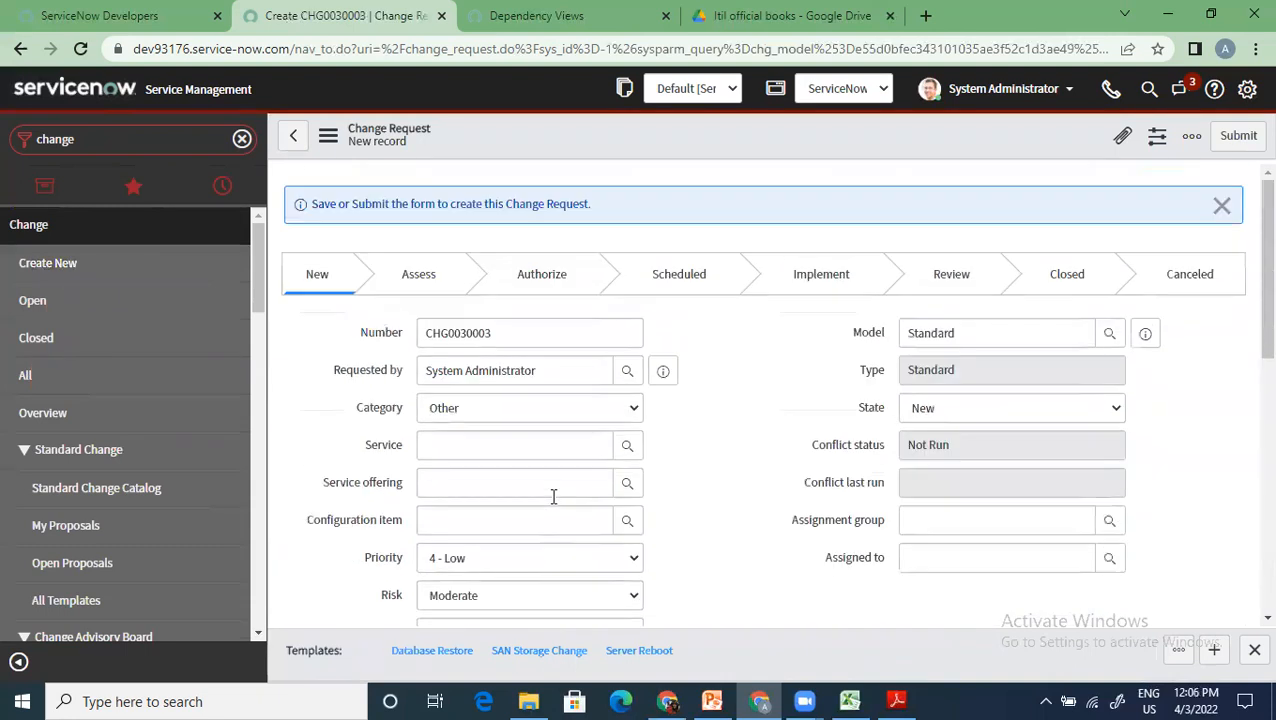
Save the new standard change request and dismiss the update set notifications.
{"action": "right_click", "coordinate": [597, 145]}
{"action": "left_click", "coordinate": [607, 153]}
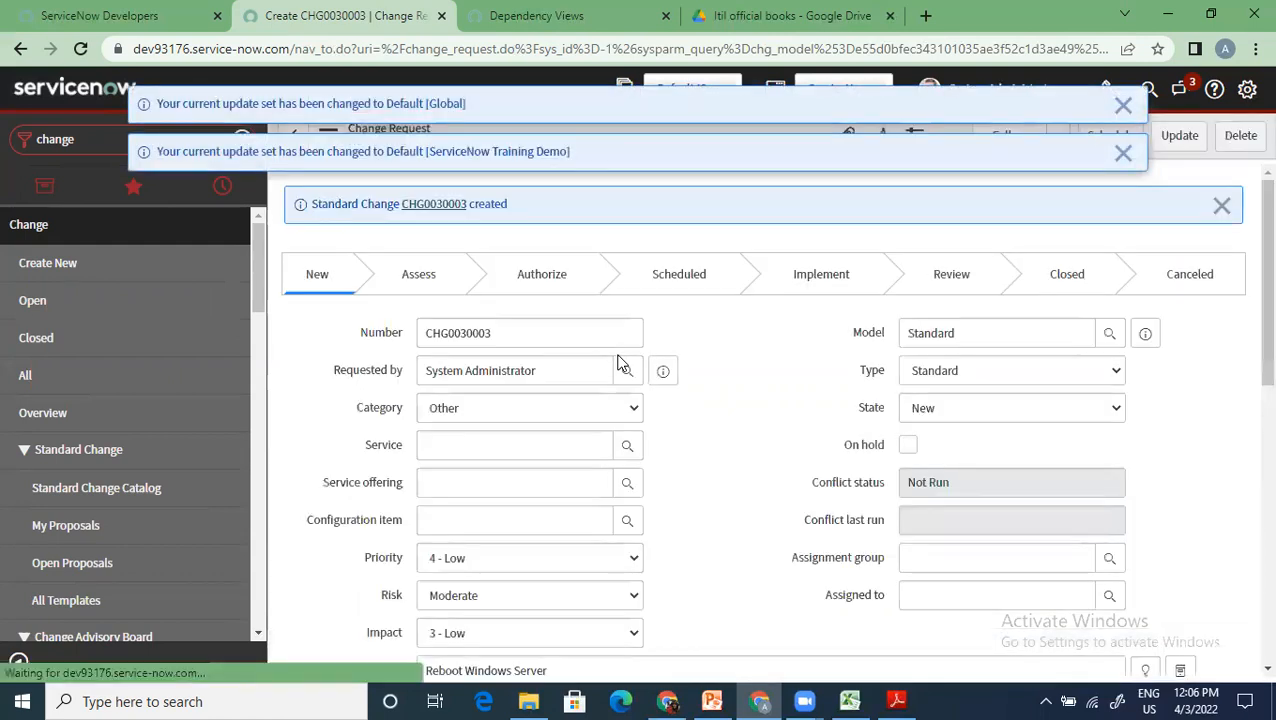
{"action": "left_click", "coordinate": [1124, 152]}
{"action": "left_click", "coordinate": [1123, 104]}
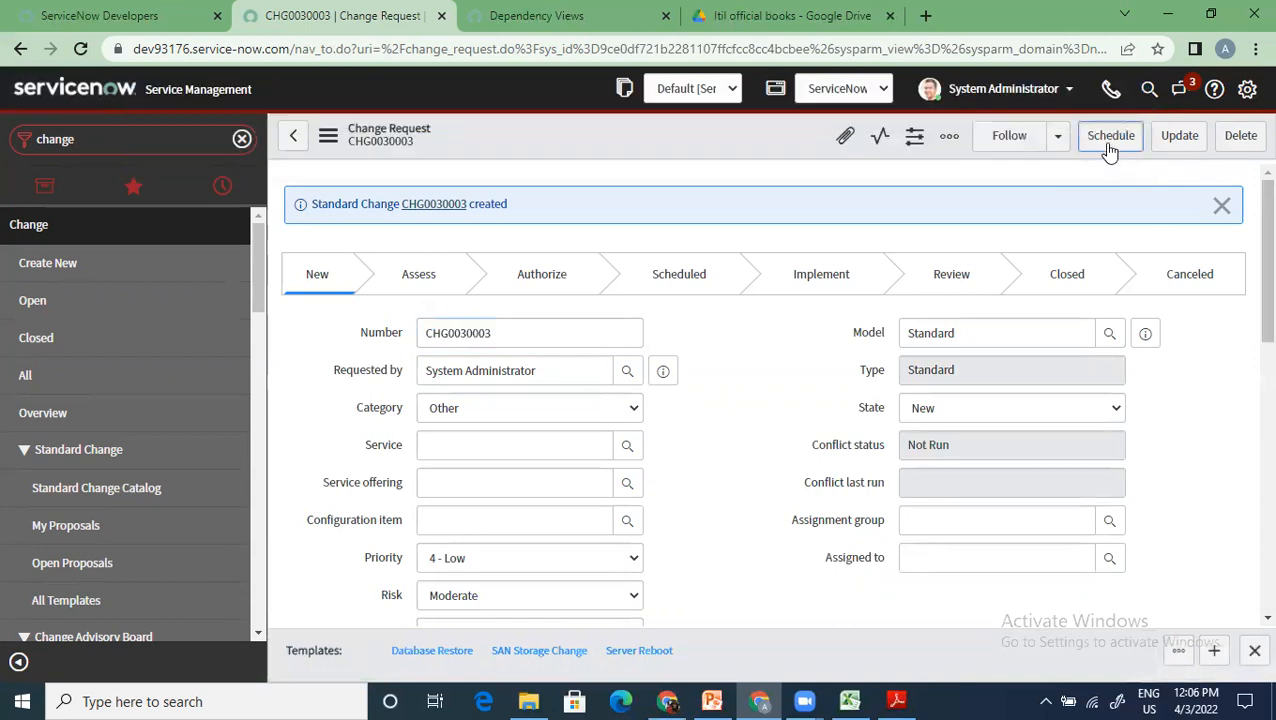
Set the assignment group to Software, move the standard change to the Scheduled state and look over its planning details.
{"action": "left_click", "coordinate": [1110, 135]}
{"action": "scroll", "coordinate": [857, 433], "scroll_direction": "down", "scroll_amount": 4}
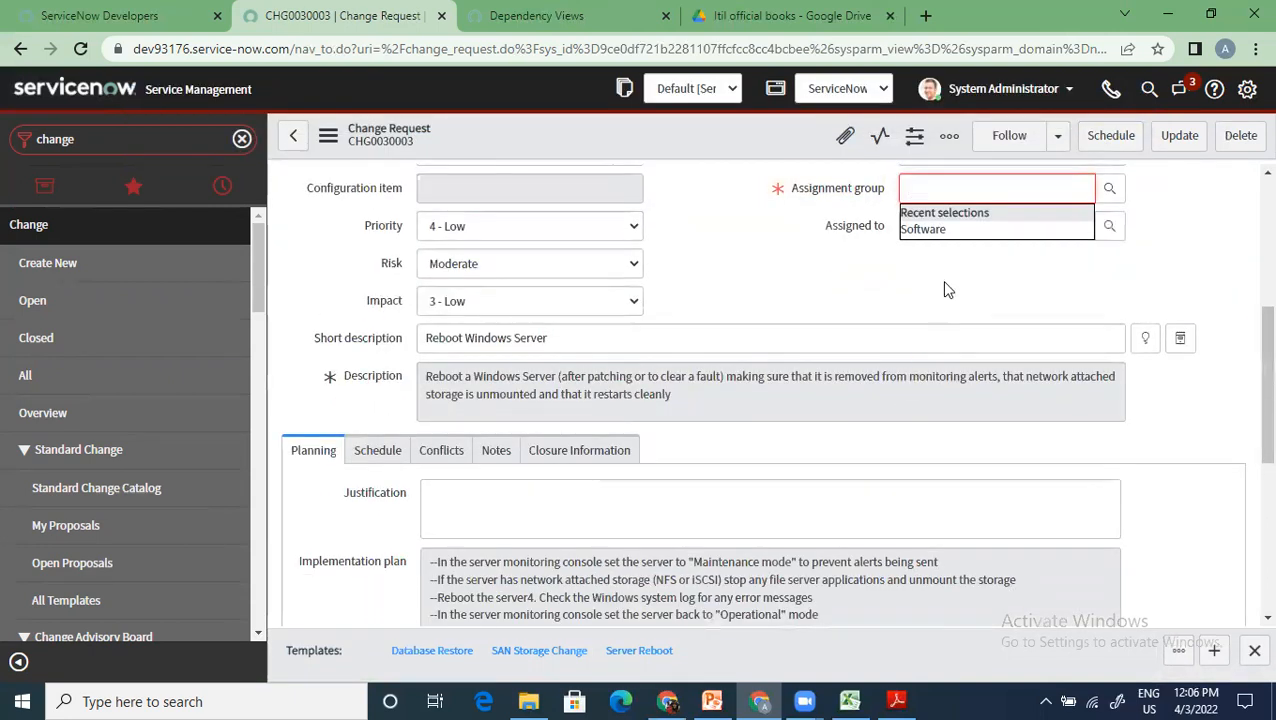
{"action": "left_click", "coordinate": [941, 228]}
{"action": "left_click", "coordinate": [1100, 143]}
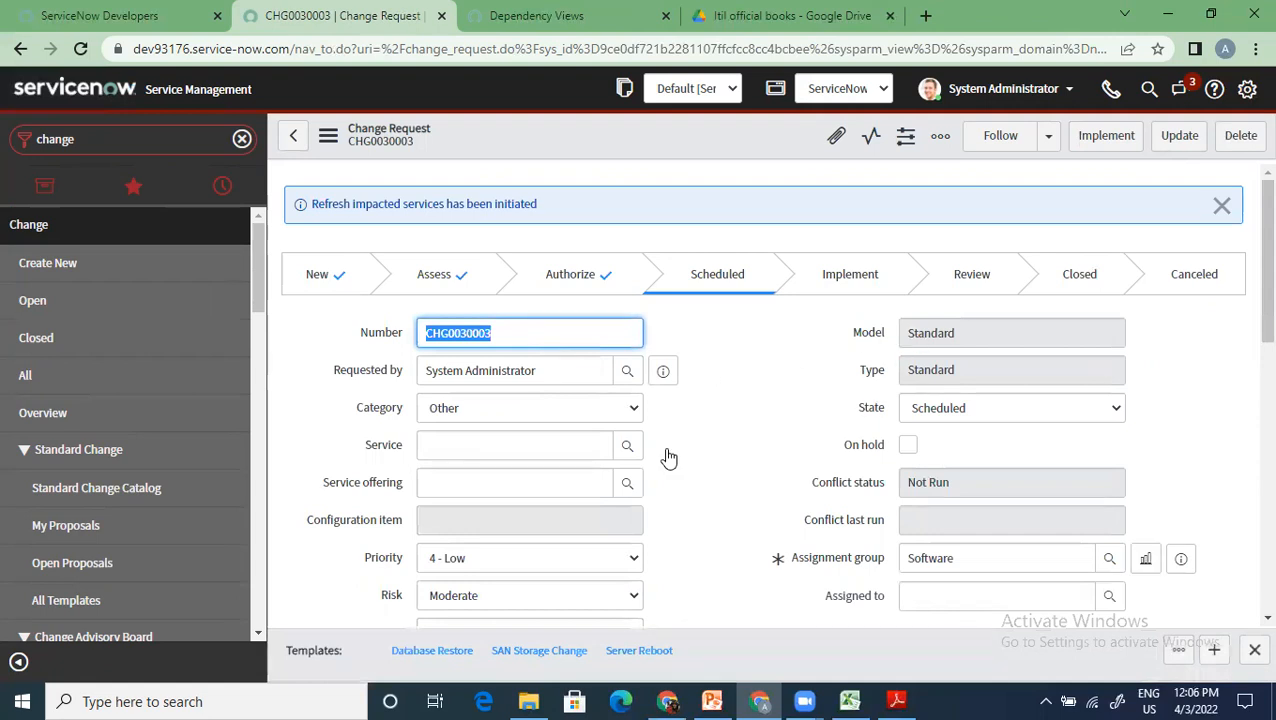
{"action": "scroll", "coordinate": [669, 457], "scroll_direction": "down", "scroll_amount": 5}
{"action": "scroll", "coordinate": [665, 447], "scroll_direction": "down", "scroll_amount": 1}
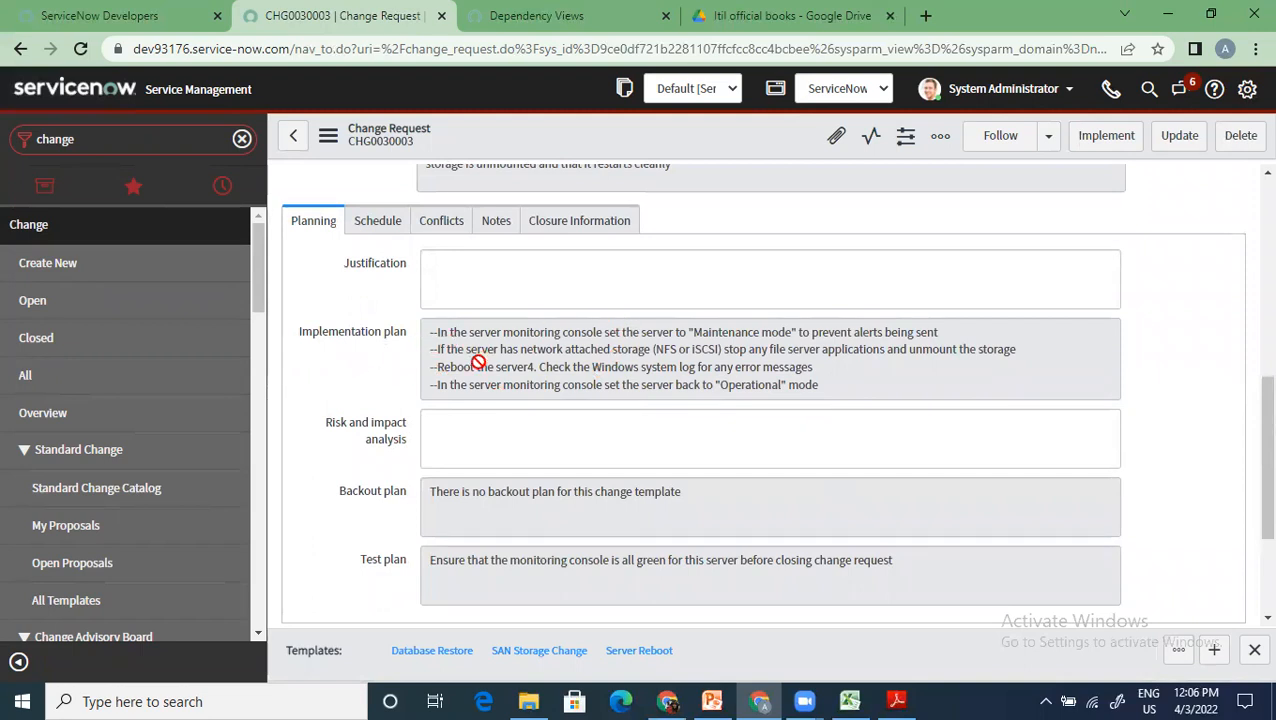
View the Standard Change Catalog and the list of own proposals, and open a new standard change proposal form.
{"action": "left_click", "coordinate": [118, 487]}
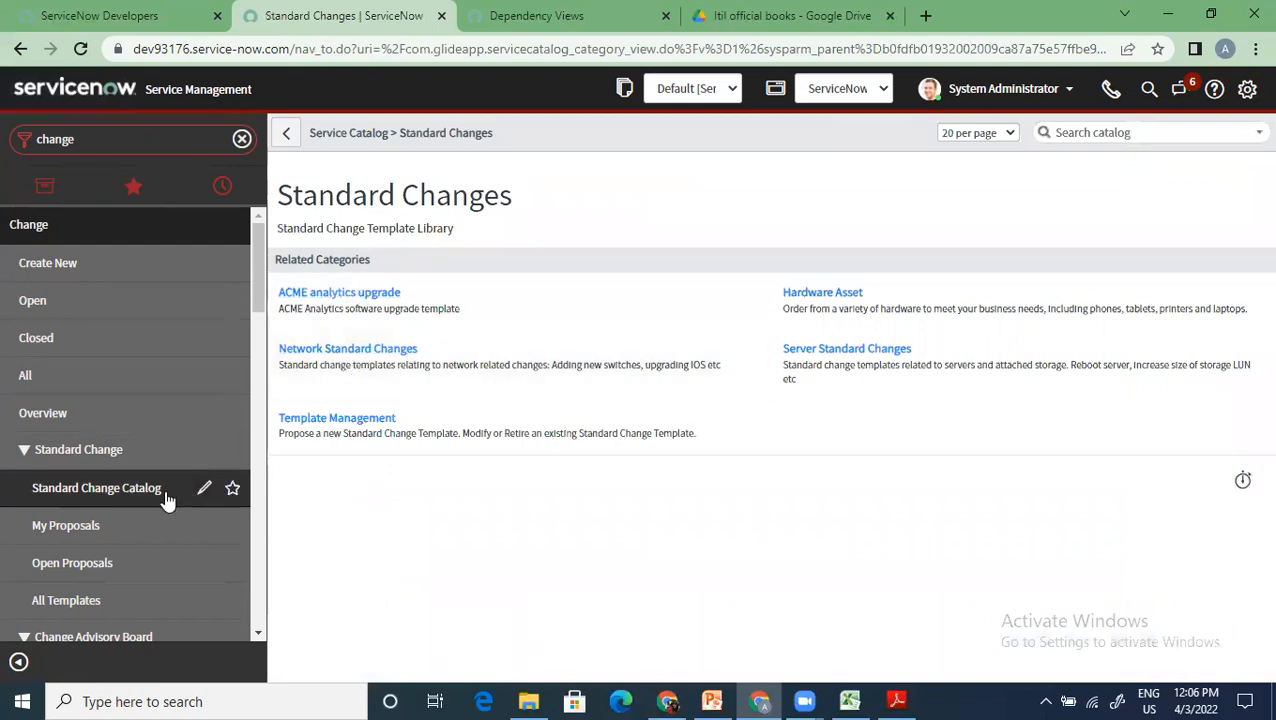
{"action": "left_click", "coordinate": [105, 524]}
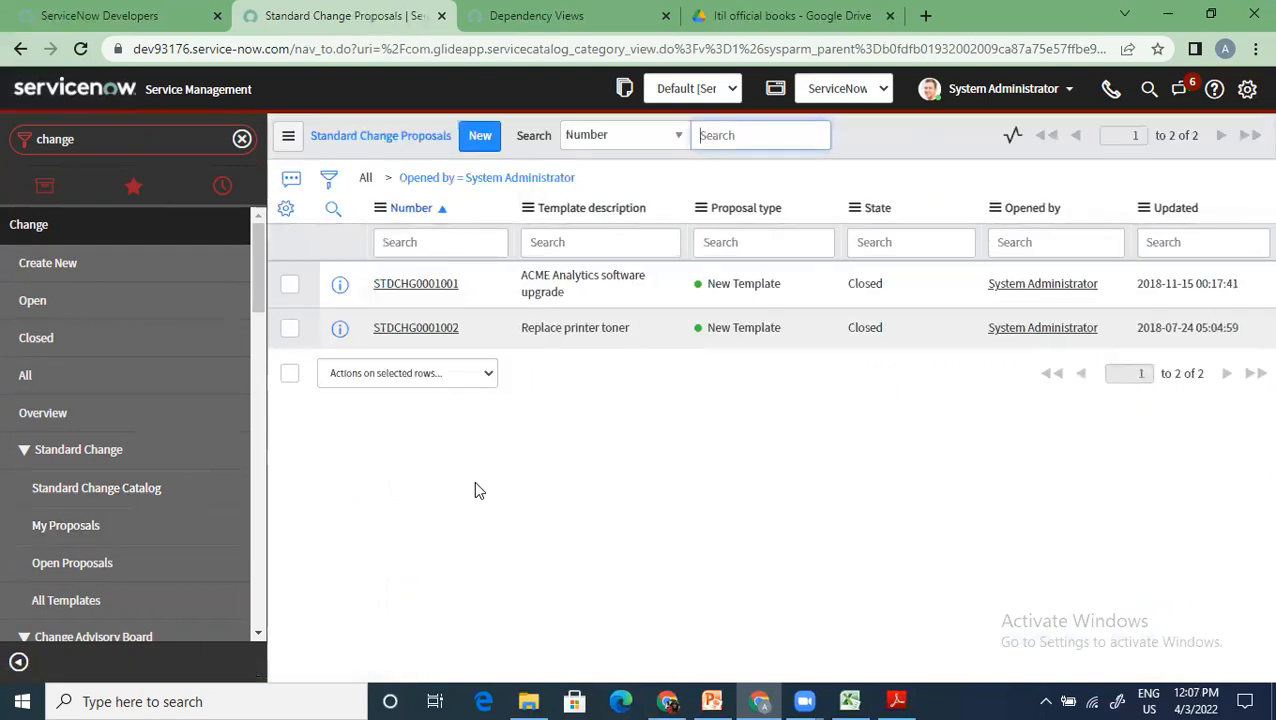
{"action": "left_click", "coordinate": [479, 137]}
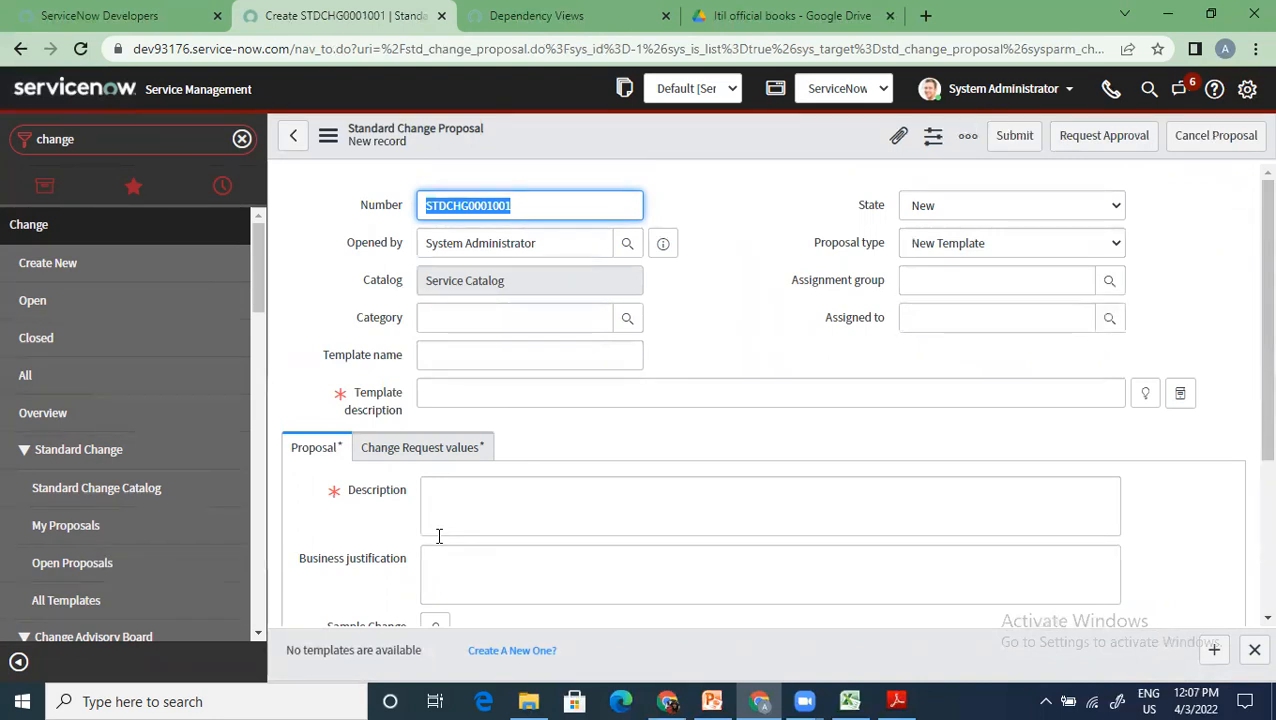
Examine the standard change proposal form, including its proposal fields and default change request values.
{"action": "scroll", "coordinate": [564, 562], "scroll_direction": "down", "scroll_amount": 3}
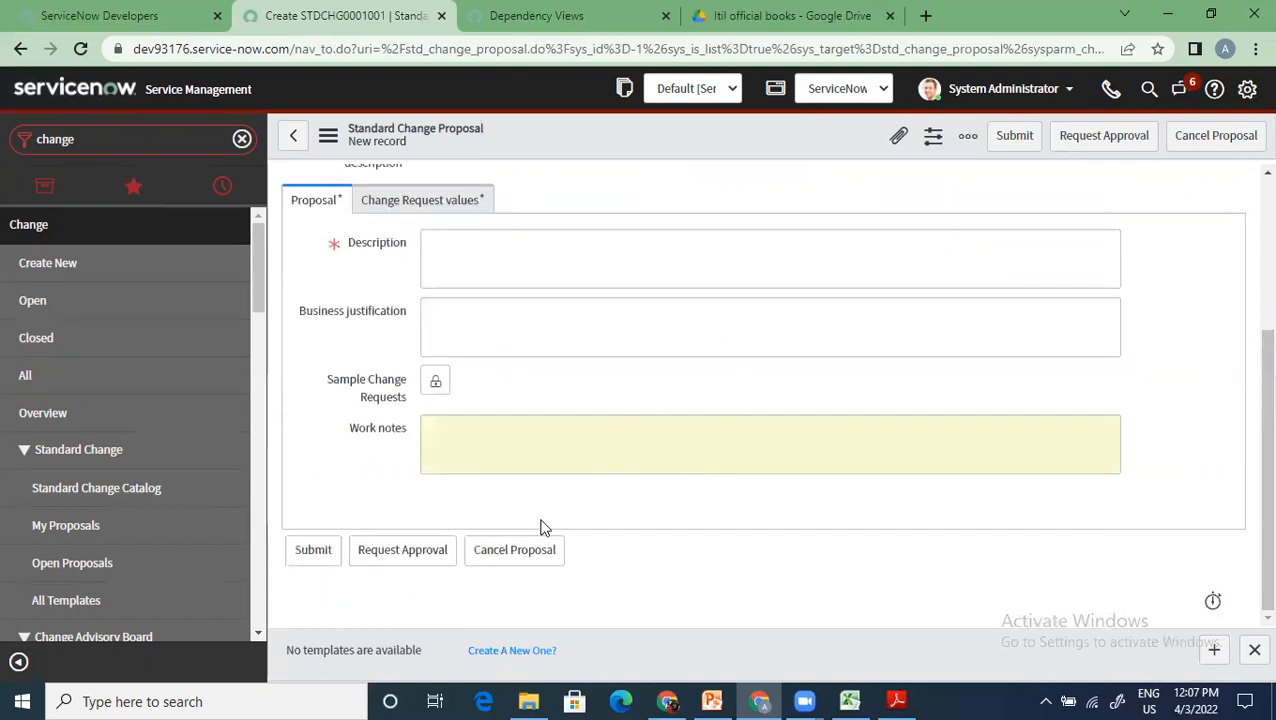
{"action": "scroll", "coordinate": [543, 527], "scroll_direction": "up", "scroll_amount": 3}
{"action": "left_click", "coordinate": [410, 450]}
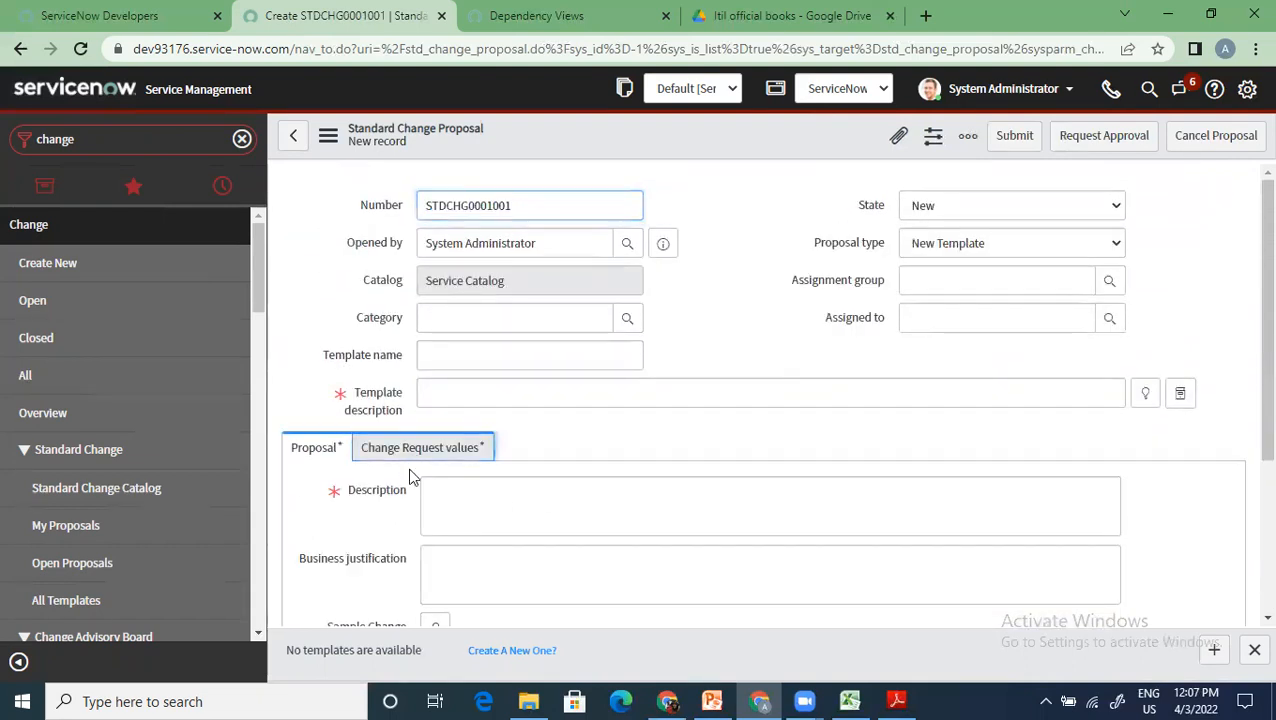
{"action": "scroll", "coordinate": [412, 480], "scroll_direction": "down", "scroll_amount": 2}
{"action": "scroll", "coordinate": [445, 462], "scroll_direction": "down", "scroll_amount": 1}
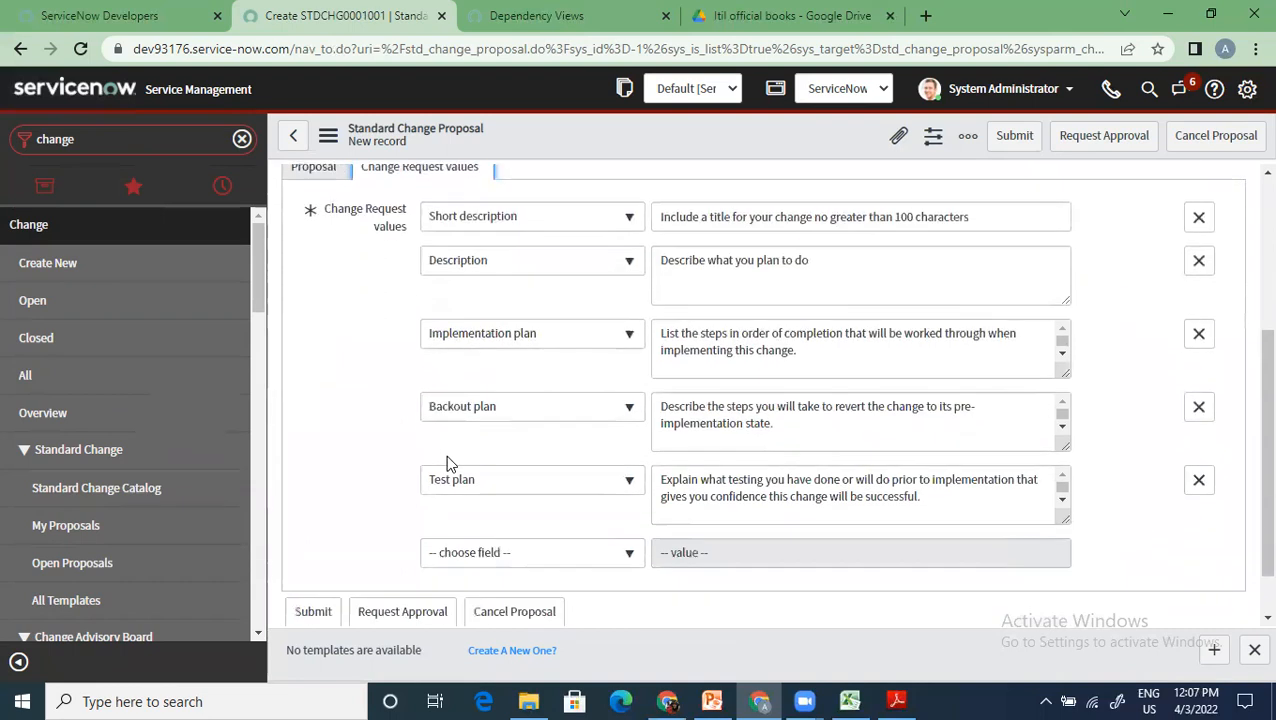
{"action": "scroll", "coordinate": [301, 235], "scroll_direction": "up", "scroll_amount": 1}
{"action": "left_click", "coordinate": [307, 259]}
{"action": "scroll", "coordinate": [400, 410], "scroll_direction": "down", "scroll_amount": 1}
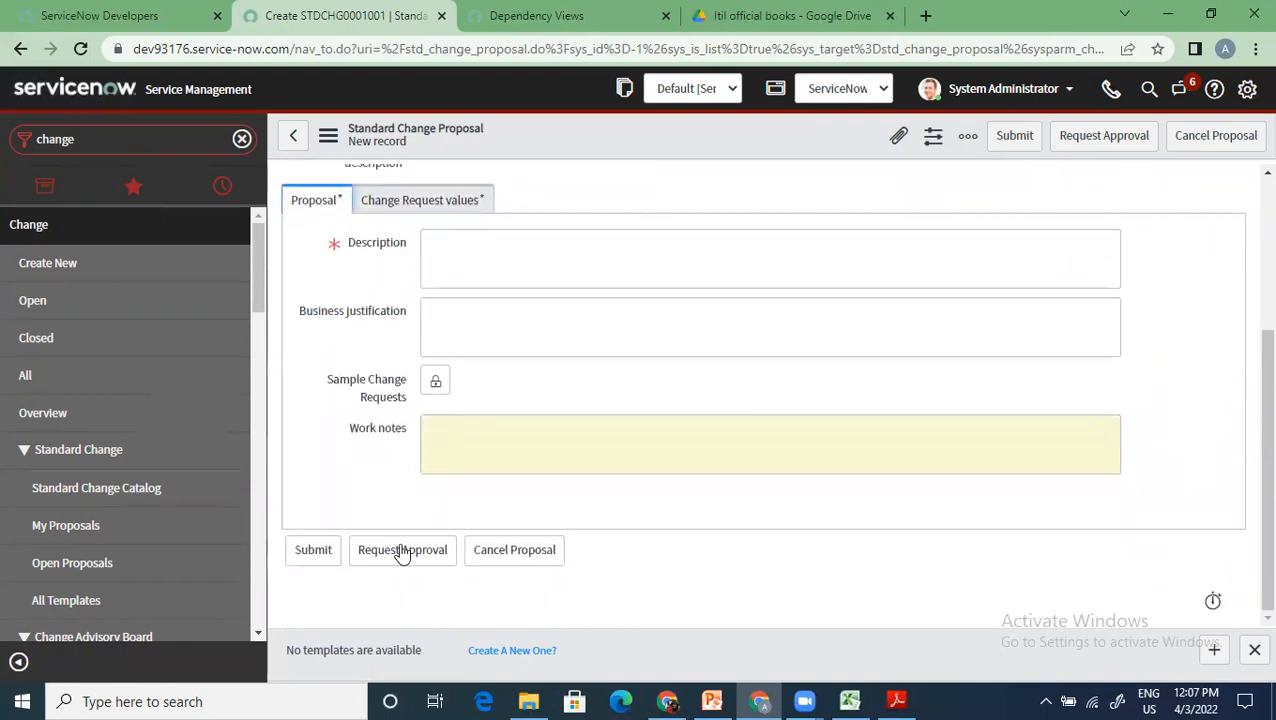
{"action": "scroll", "coordinate": [400, 540], "scroll_direction": "up", "scroll_amount": 3}
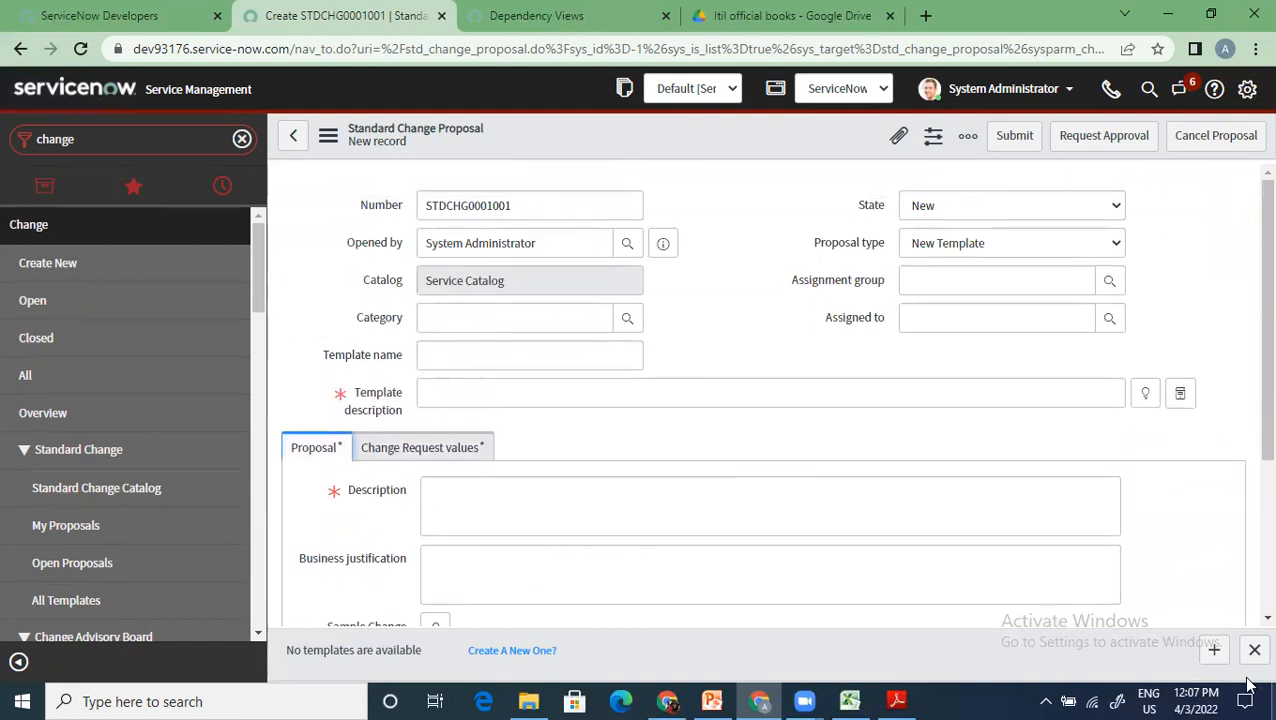
View the list of all change requests and return to the Standard Change Catalog.
{"action": "left_click", "coordinate": [70, 377]}
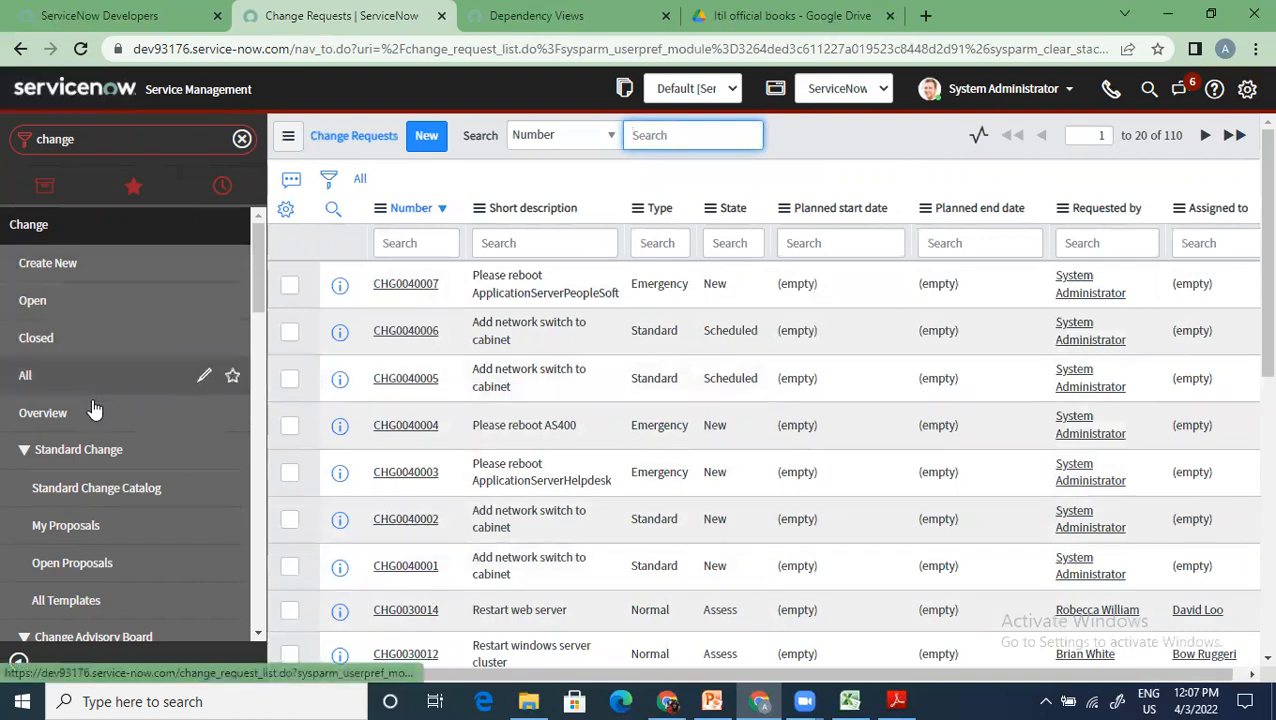
{"action": "left_click", "coordinate": [112, 500]}
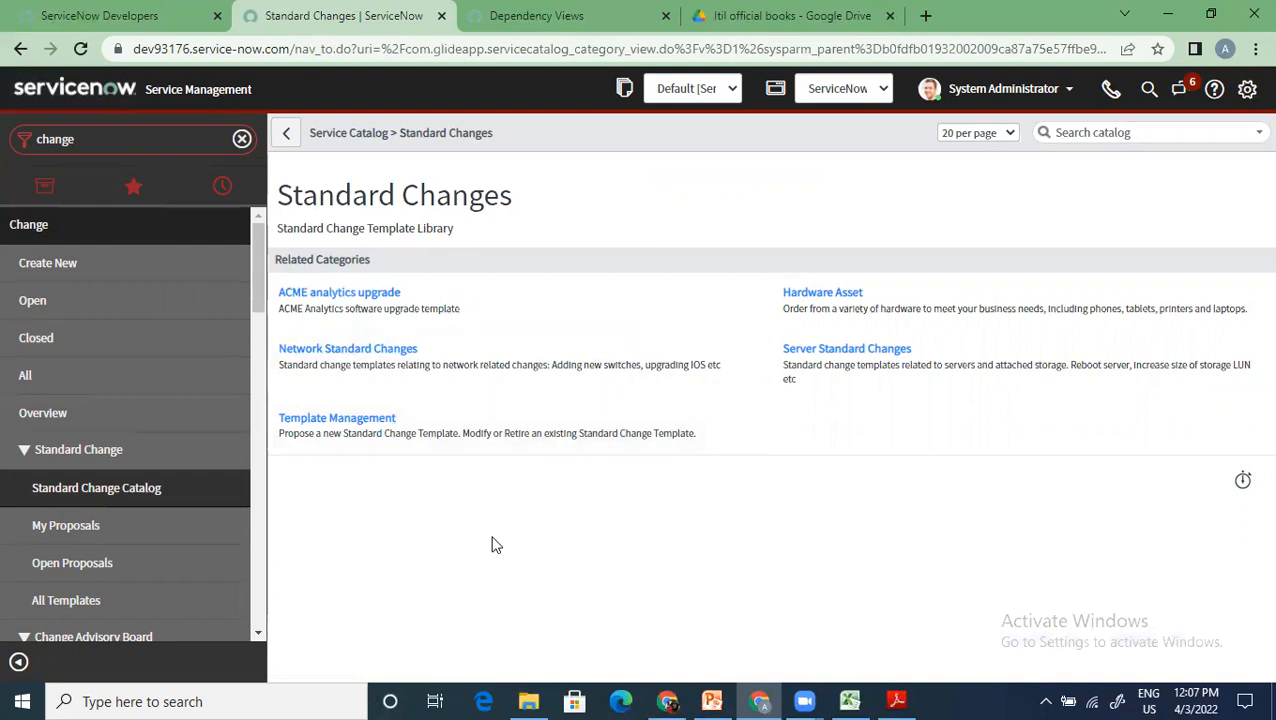
Switch to PowerPoint and review the Incident, Problem and Change Management process slides.
{"action": "left_click", "coordinate": [712, 701]}
{"action": "left_click", "coordinate": [88, 481]}
{"action": "left_click", "coordinate": [97, 250]}
{"action": "left_click", "coordinate": [94, 316]}
{"action": "left_click", "coordinate": [112, 432]}
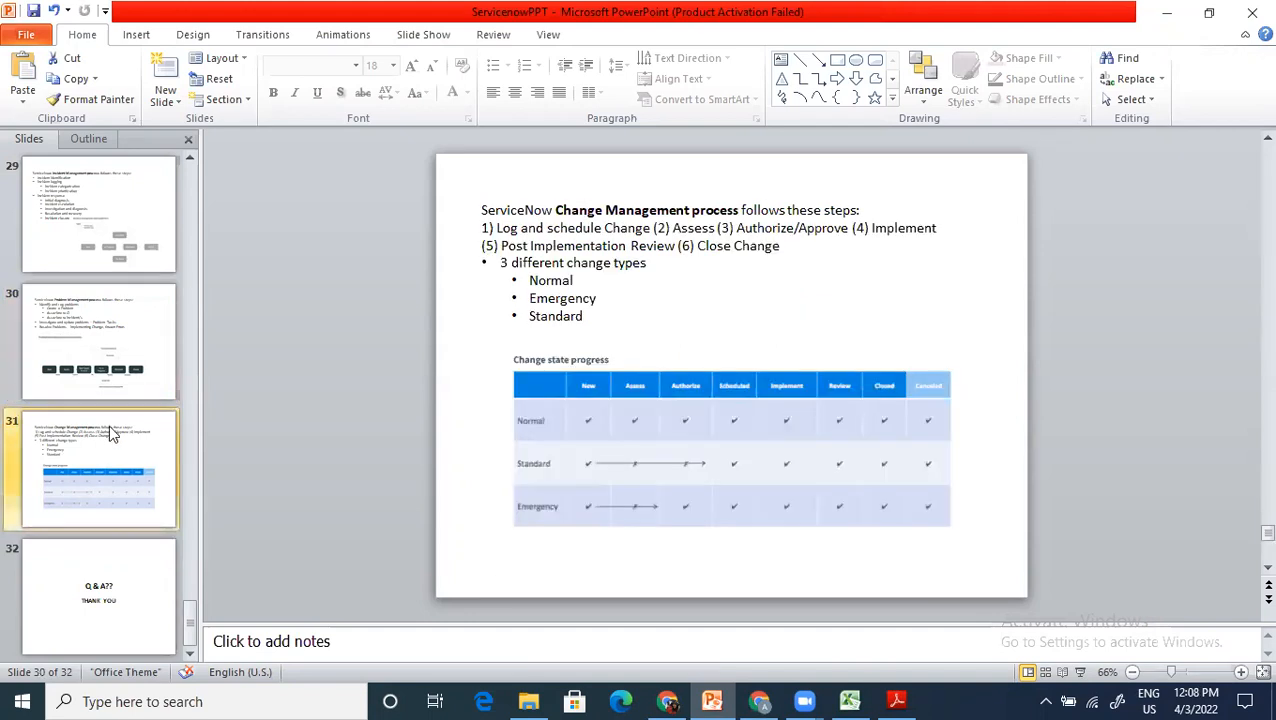
Check the ServiceNow course content sheet in Excel and return to the PowerPoint presentation.
{"action": "left_click", "coordinate": [850, 701]}
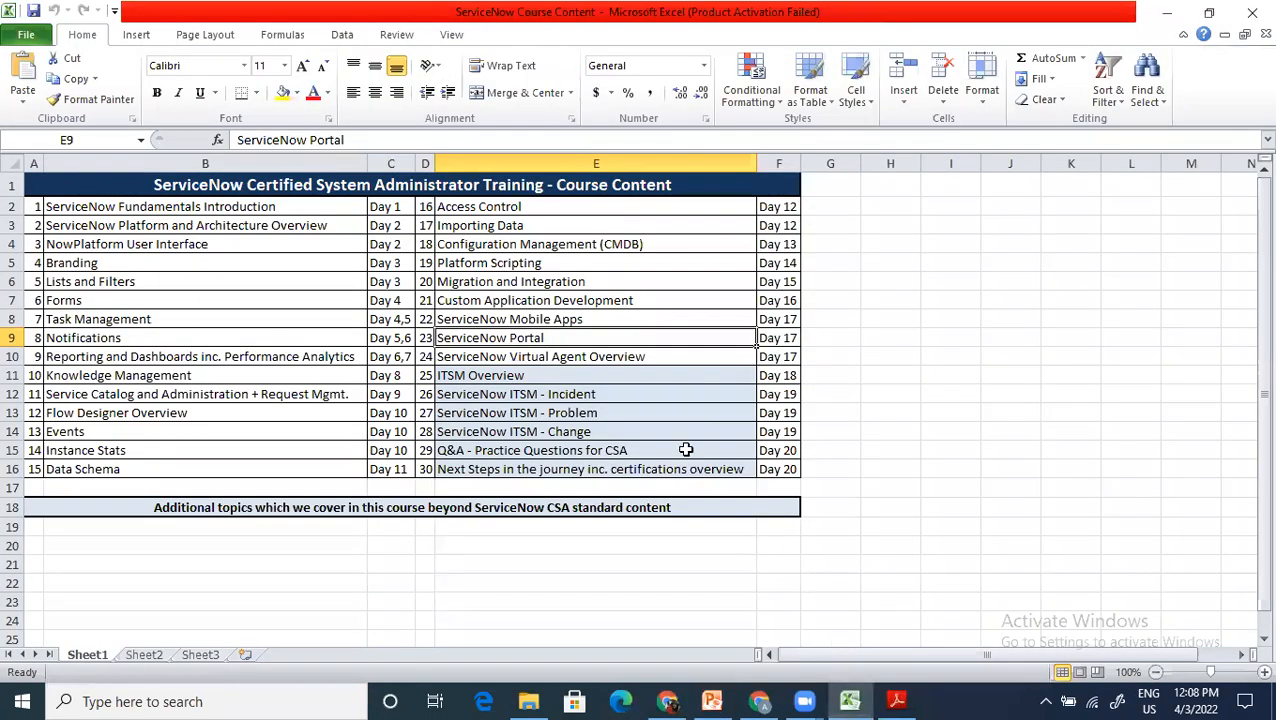
{"action": "left_click", "coordinate": [609, 578]}
{"action": "key", "text": "alt+Tab"}
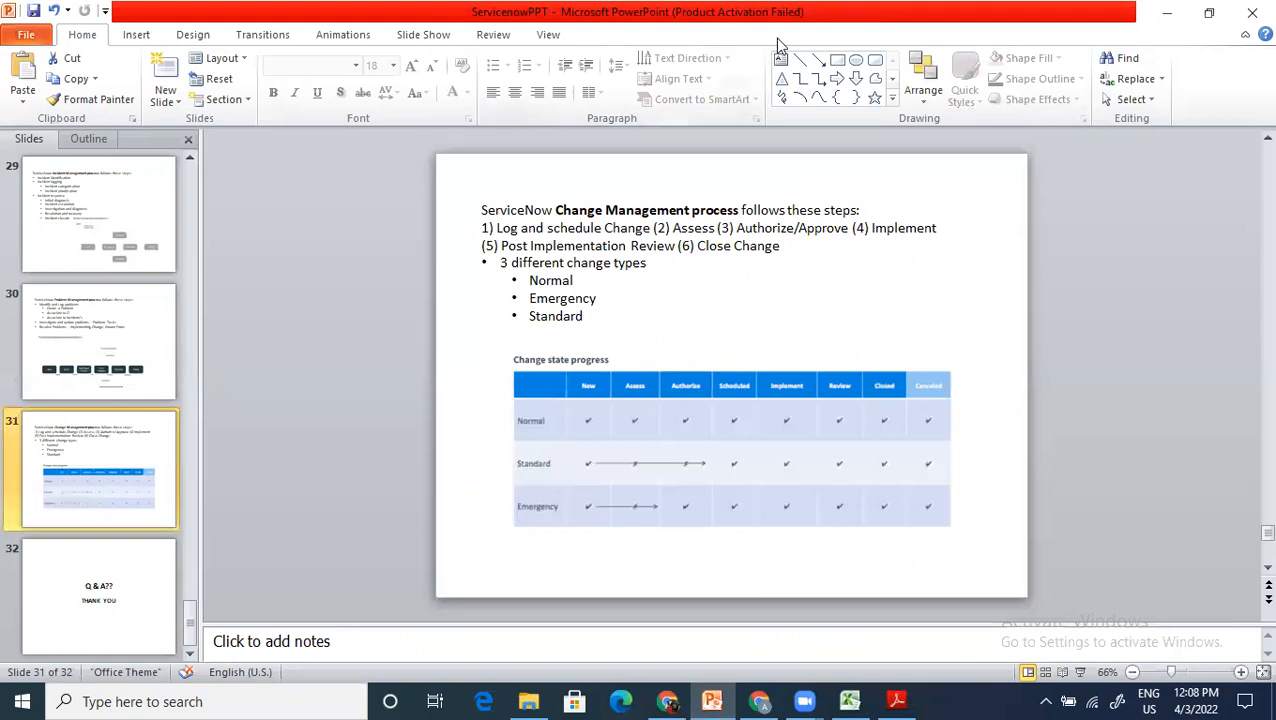